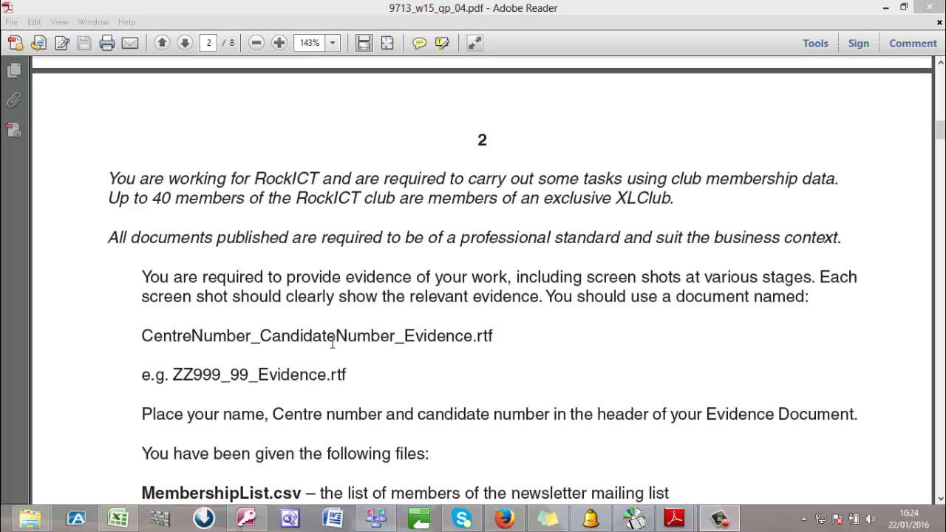
Read the evidence document instructions and supplied file list in the exam paper, checking the files in the 9713_w15_sf_04 folder
click(327, 299)
scroll(327, 300, down, 2)
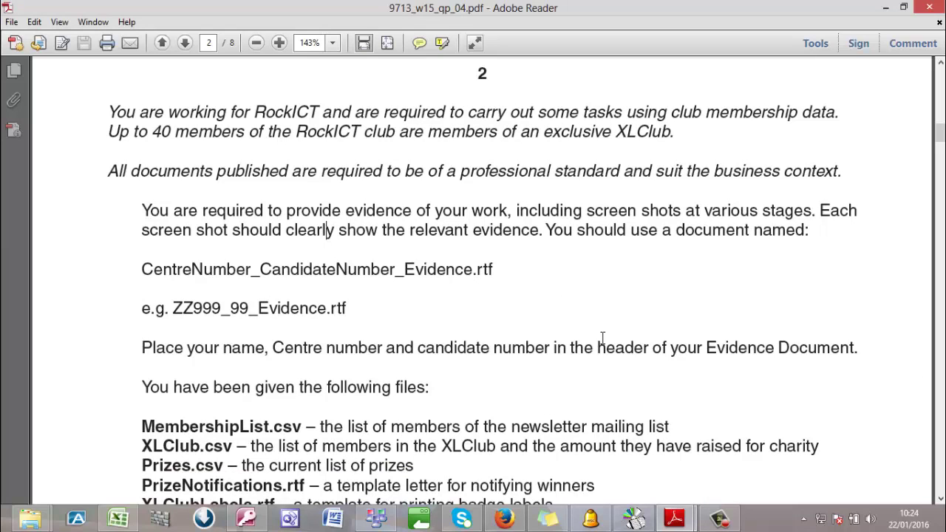
scroll(529, 332, down, 3)
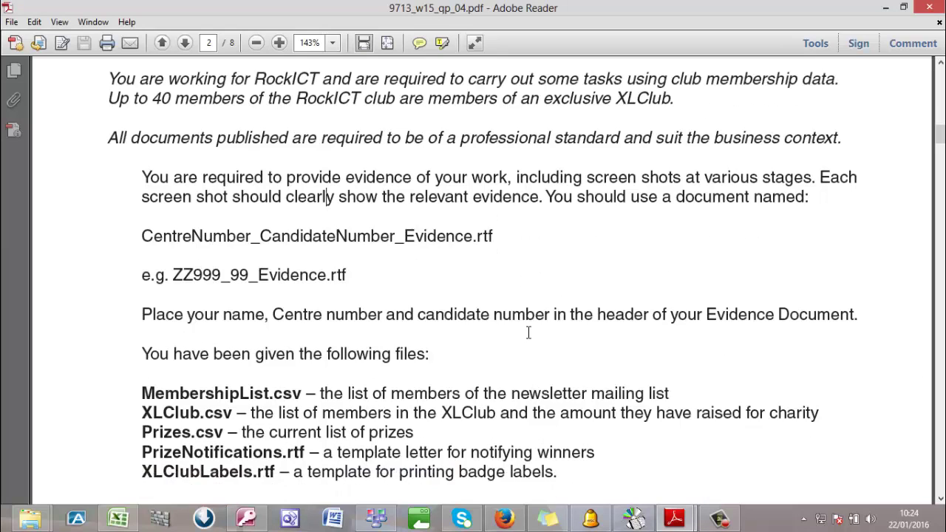
scroll(529, 333, down, 2)
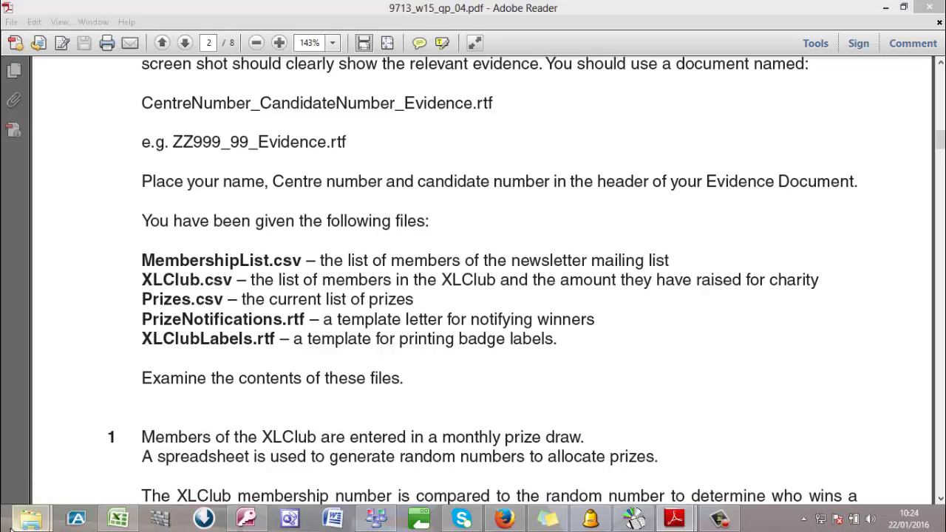
mouse_move(29, 517)
click(200, 455)
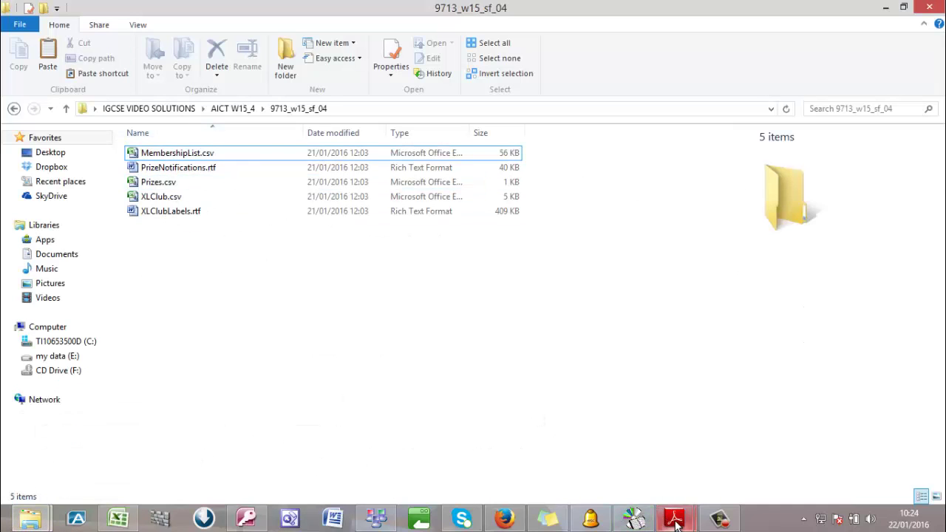
mouse_move(672, 517)
click(624, 436)
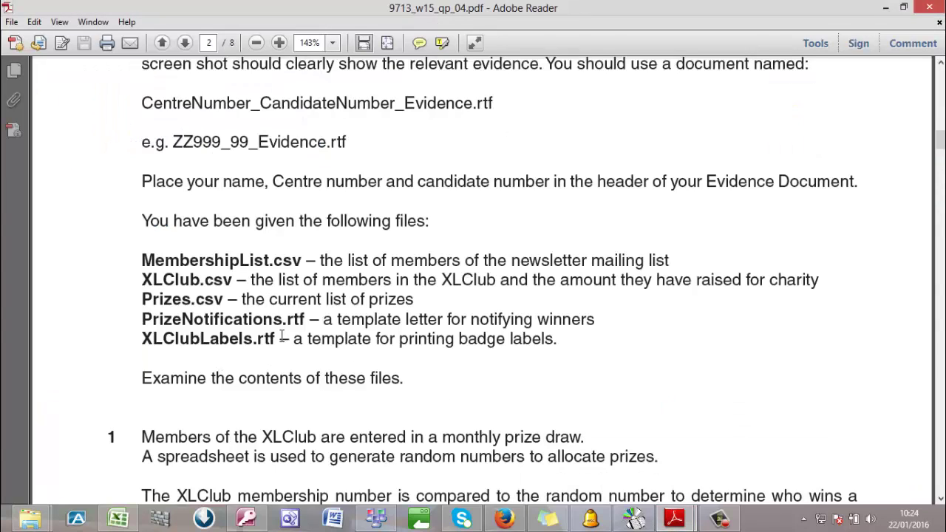
Read question 1 on the monthly prize draw, including the required spreadsheet layout and the formula instructions for columns B, C and D
scroll(493, 170, down, 3)
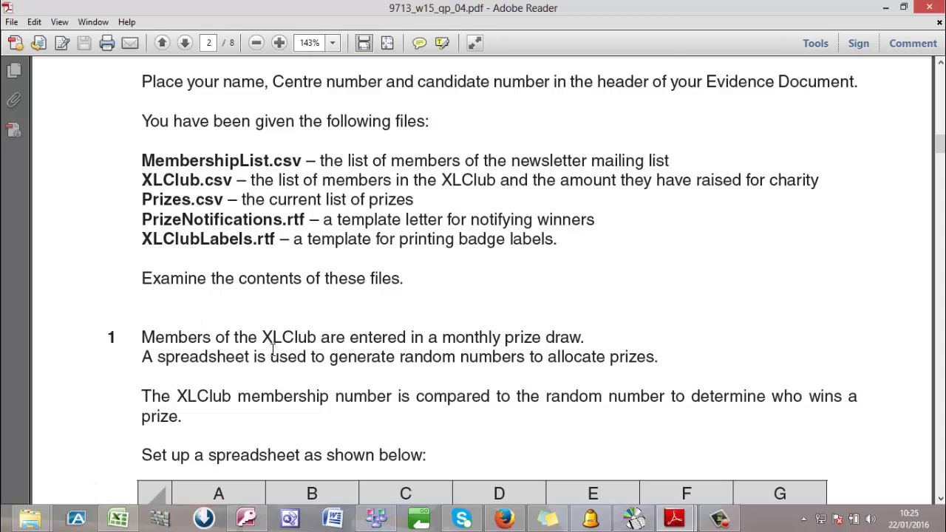
scroll(273, 350, down, 1)
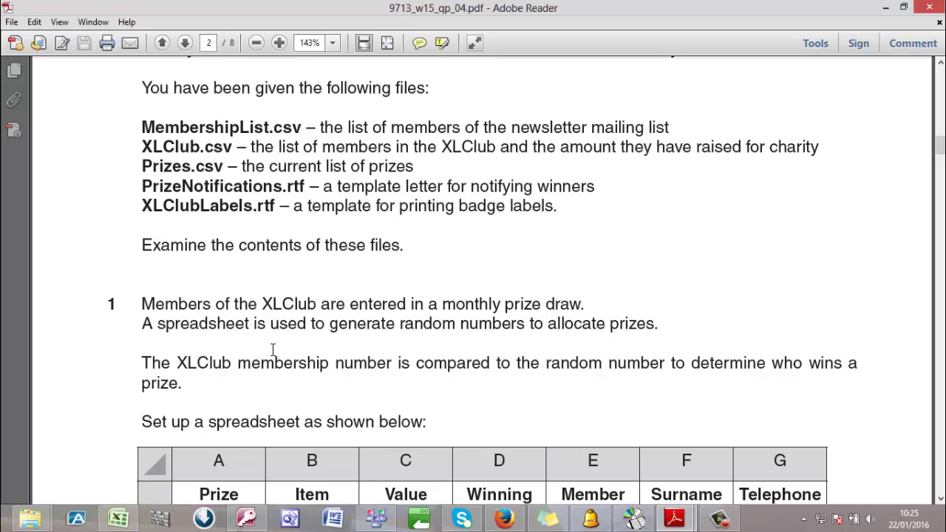
scroll(272, 350, down, 4)
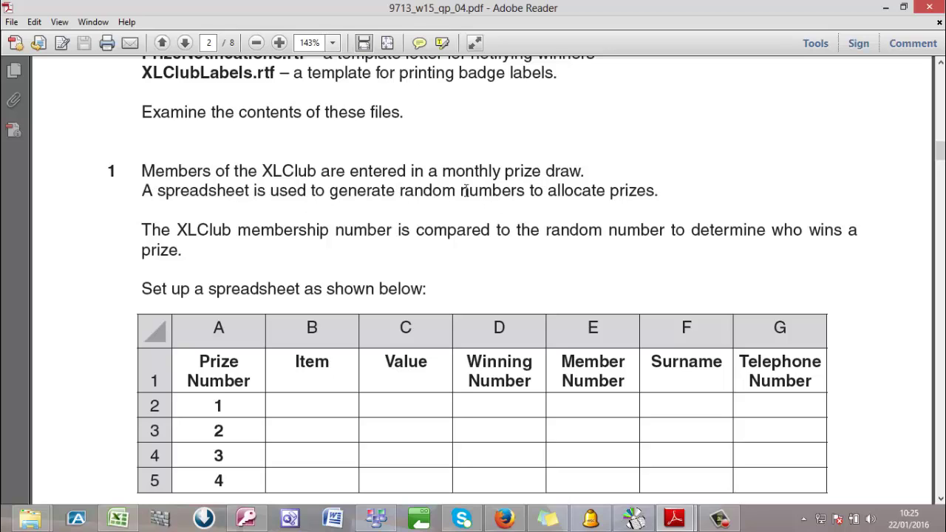
drag(400, 190, 524, 191)
click(529, 230)
scroll(228, 244, down, 1)
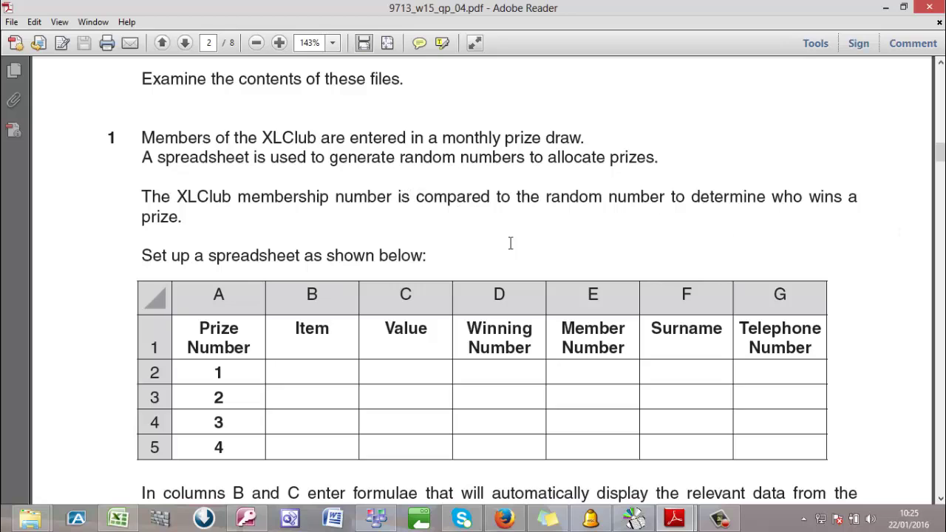
scroll(247, 292, down, 1)
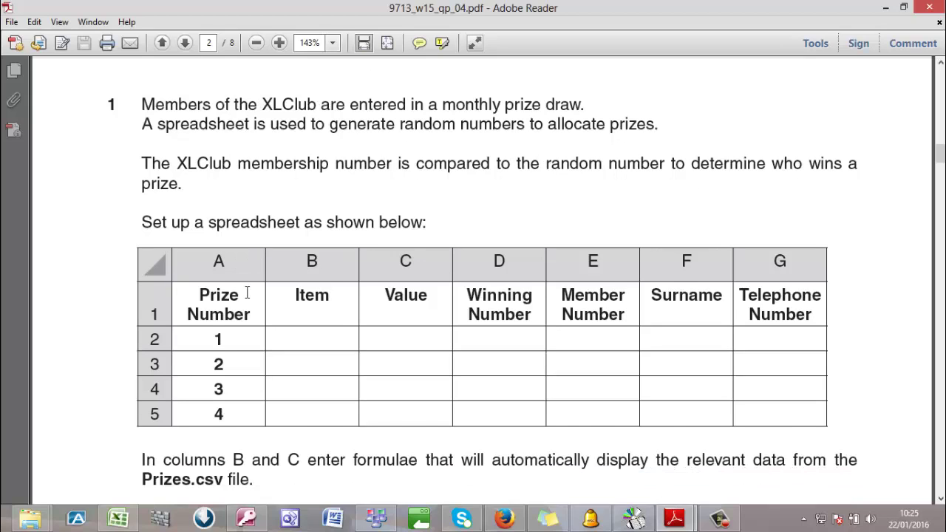
scroll(246, 292, down, 2)
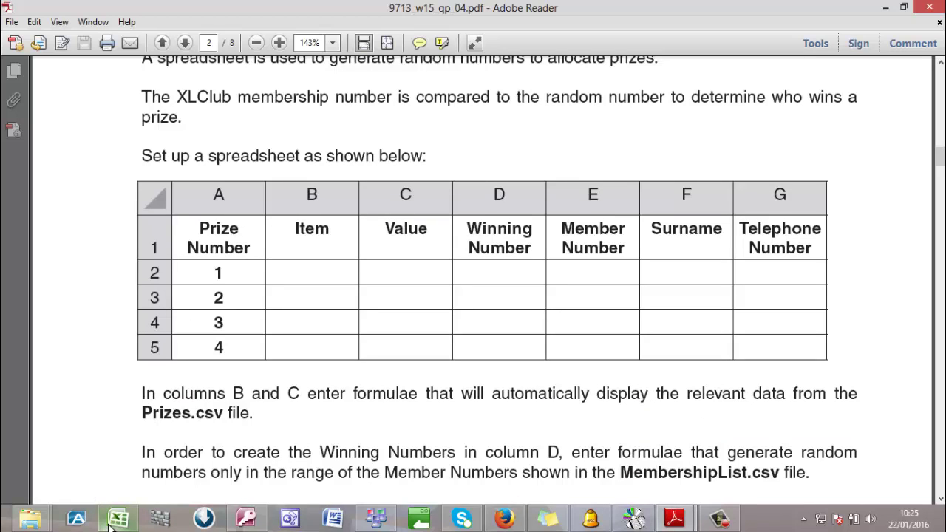
Switch to monthly winners.xlsx in Excel and compare its headings and prize numbers with the table in the exam paper
mouse_move(113, 523)
click(93, 453)
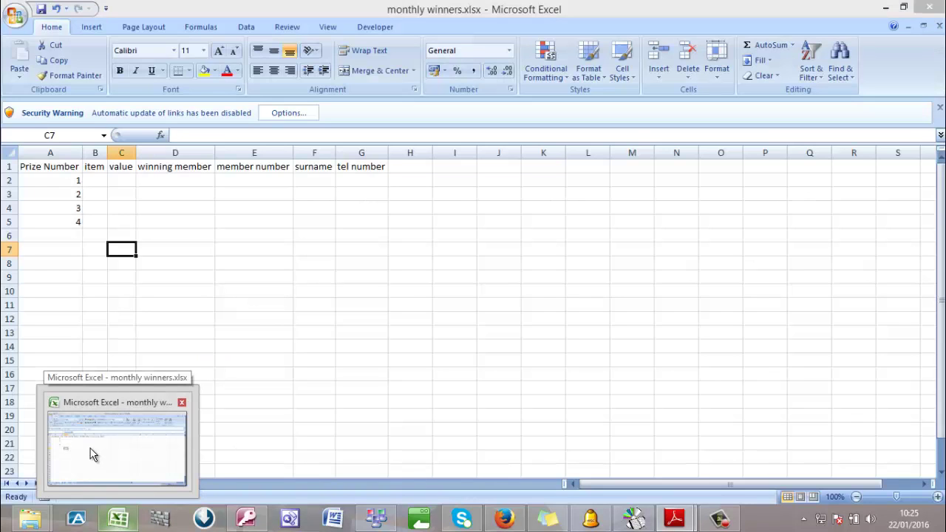
key(alt+Tab)
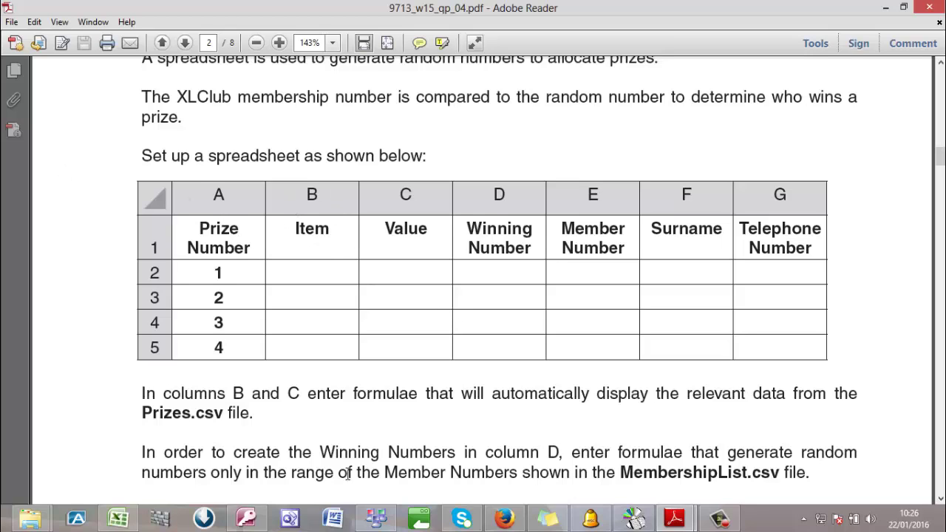
click(118, 519)
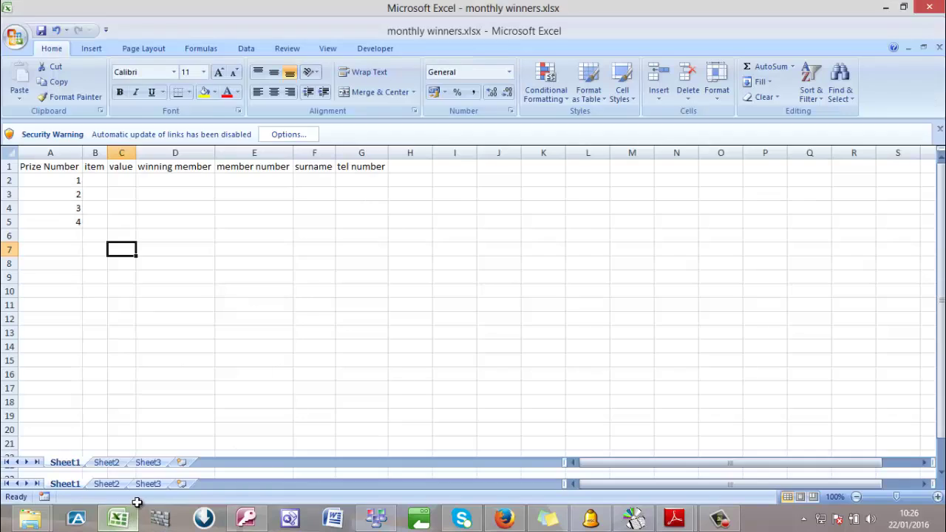
click(8, 152)
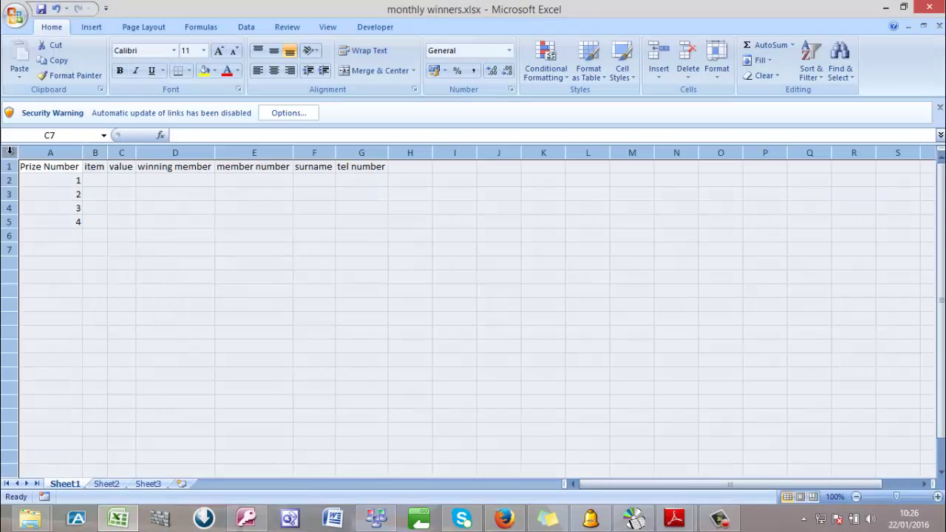
click(176, 168)
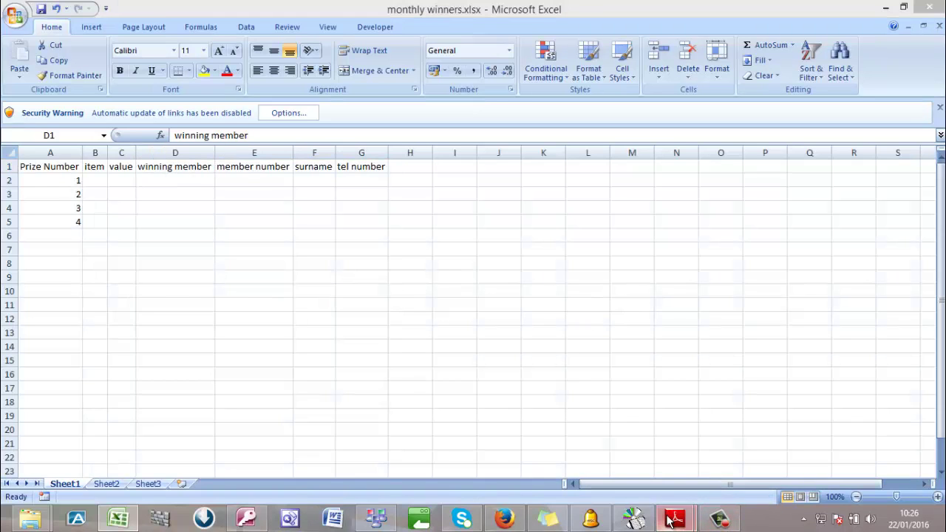
mouse_move(674, 517)
mouse_move(585, 427)
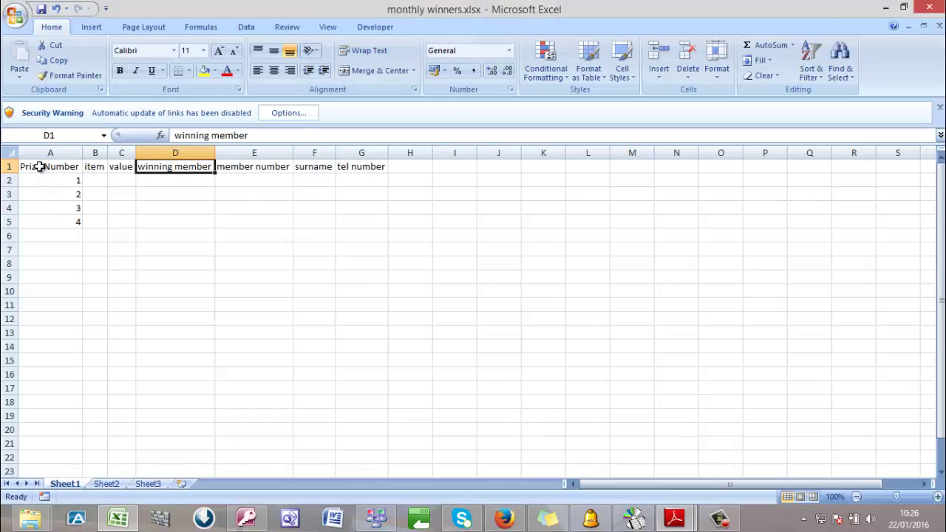
Turn on text wrapping for the heading cells A1:G1 through the cell formatting settings
drag(17, 164, 377, 168)
right_click(376, 168)
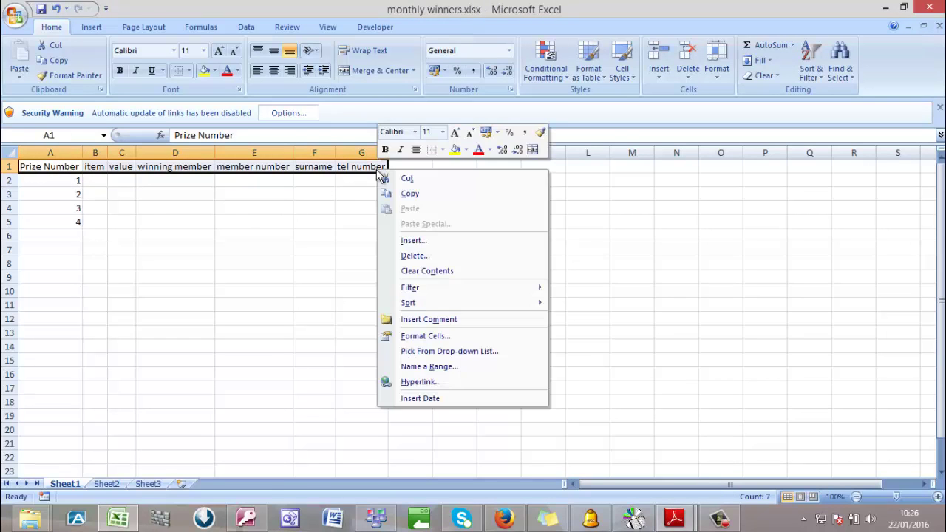
click(448, 336)
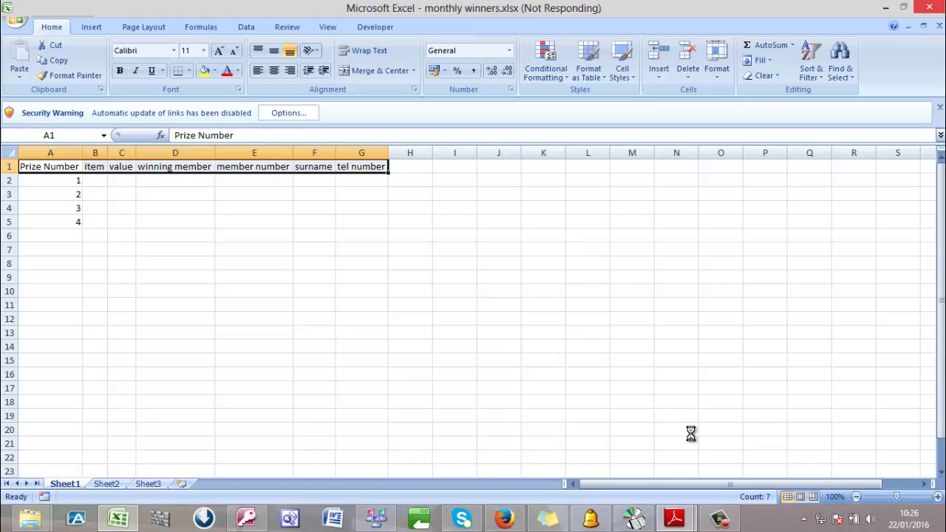
click(718, 517)
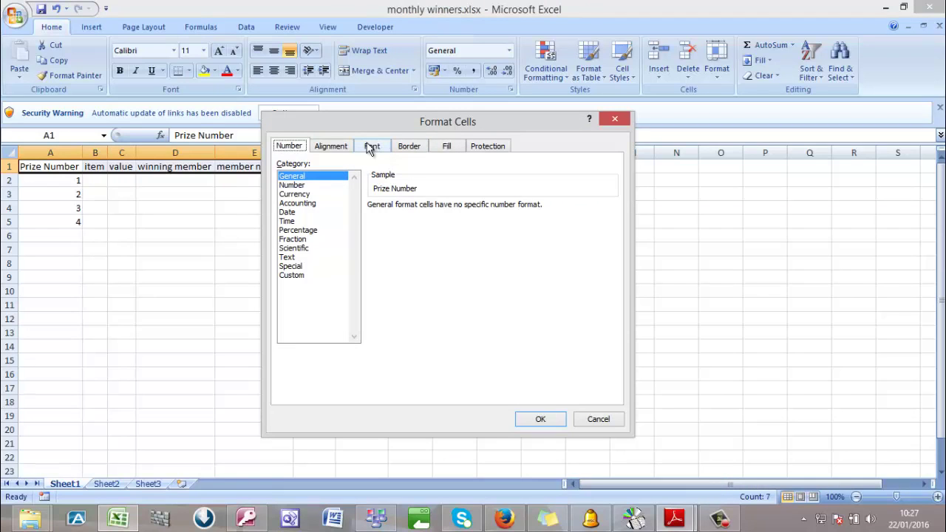
click(338, 147)
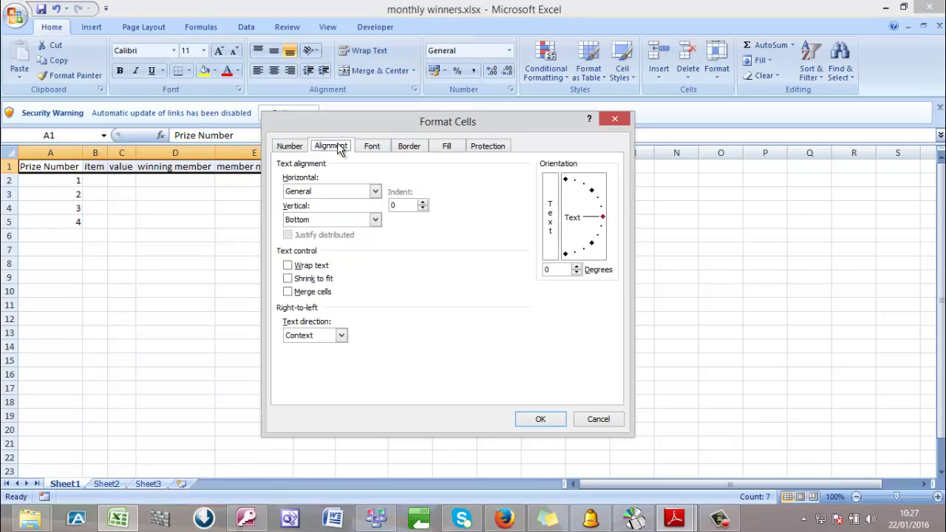
click(293, 271)
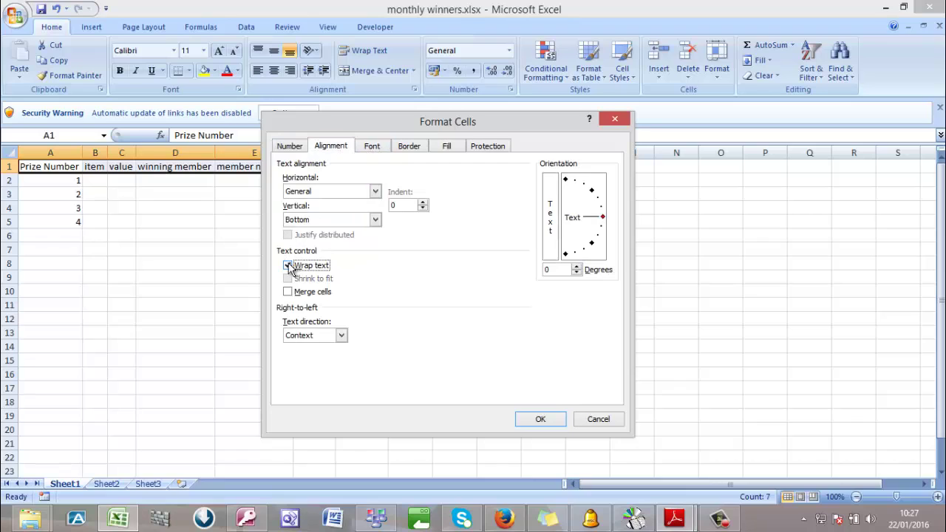
click(551, 421)
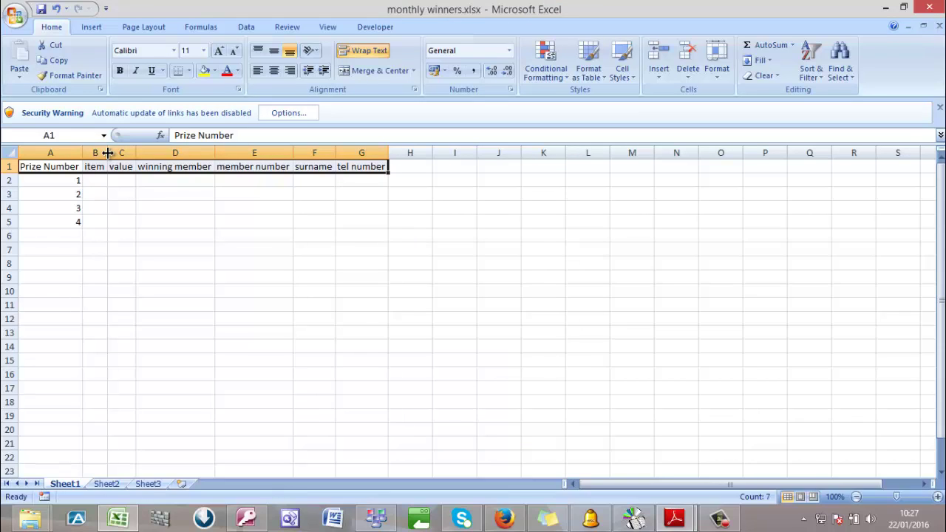
Make heading row 1 slightly taller and re-enter the existing winning member heading in D1
click(235, 167)
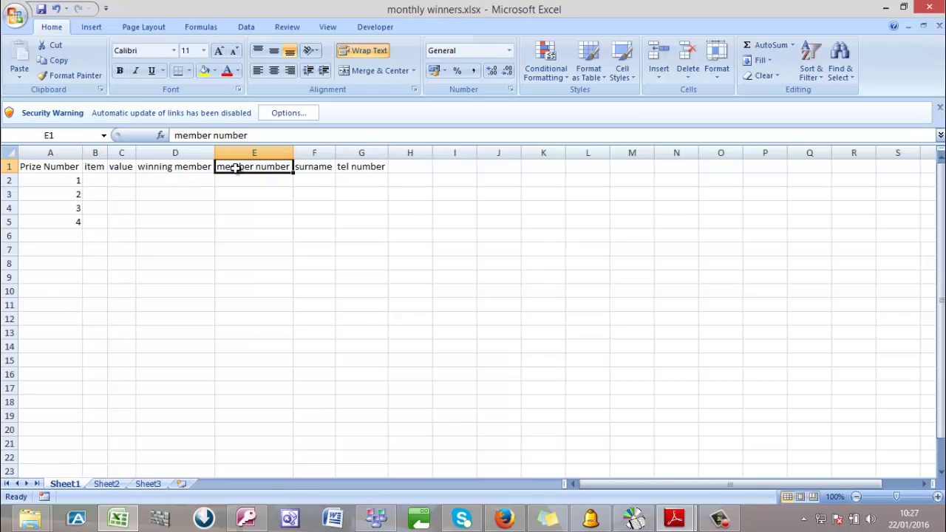
click(181, 167)
mouse_move(9, 173)
mouse_down()
mouse_move(10, 186)
mouse_move(22, 178)
mouse_up()
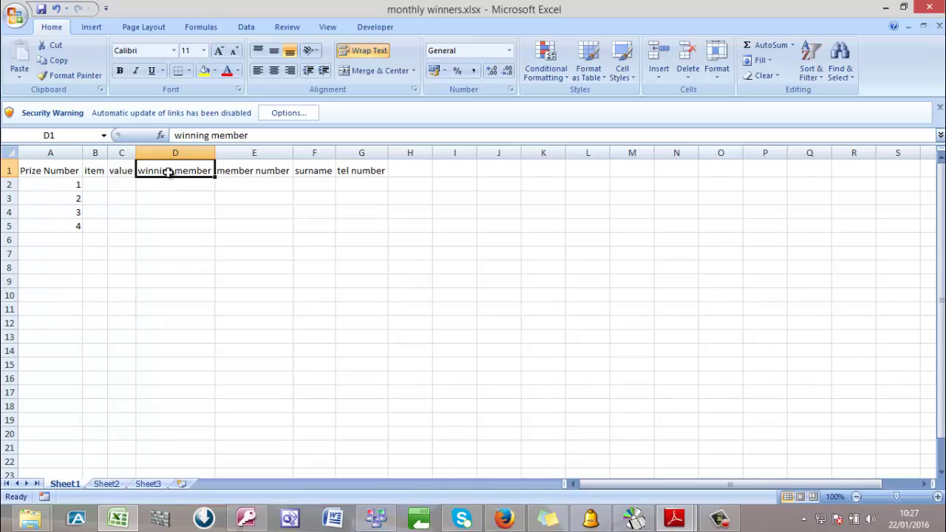
double_click(175, 171)
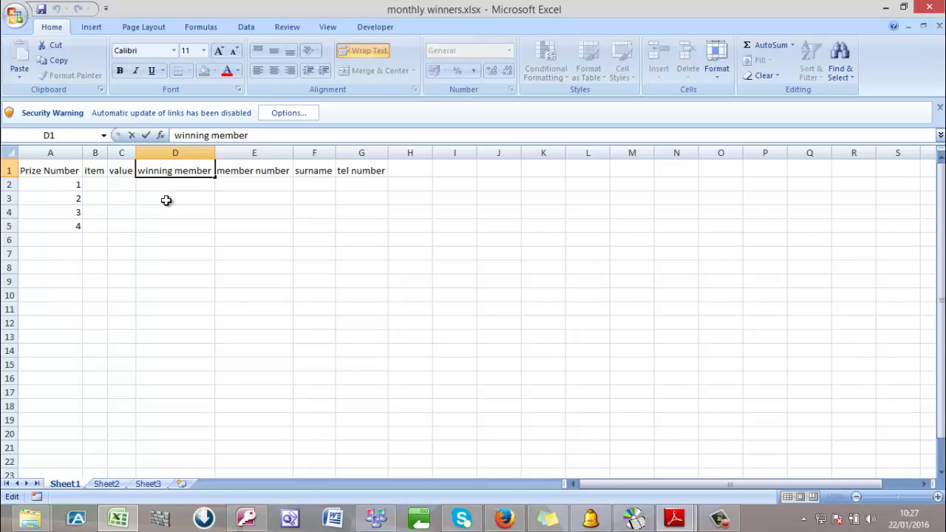
key(Return)
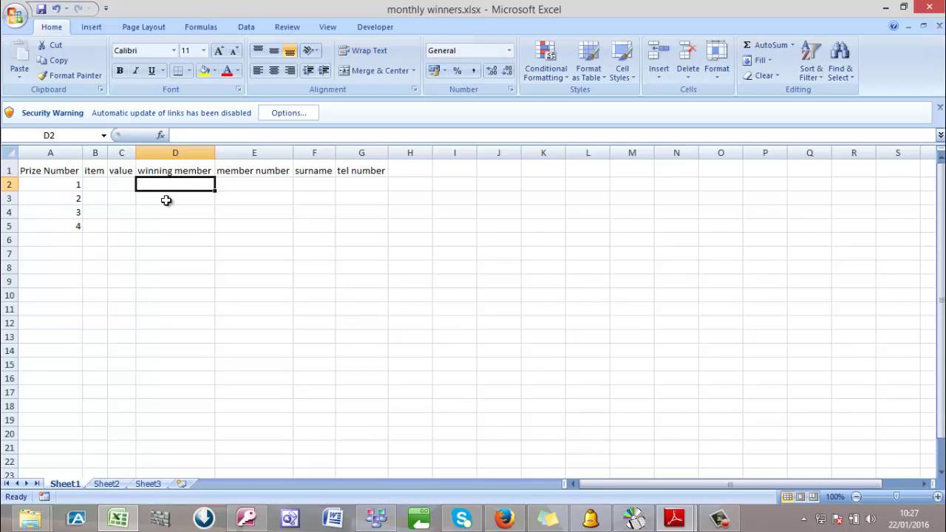
Try to reapply text wrapping to the heading cells A1:G1 by switching the option off and on again
click(36, 170)
drag(35, 171, 344, 169)
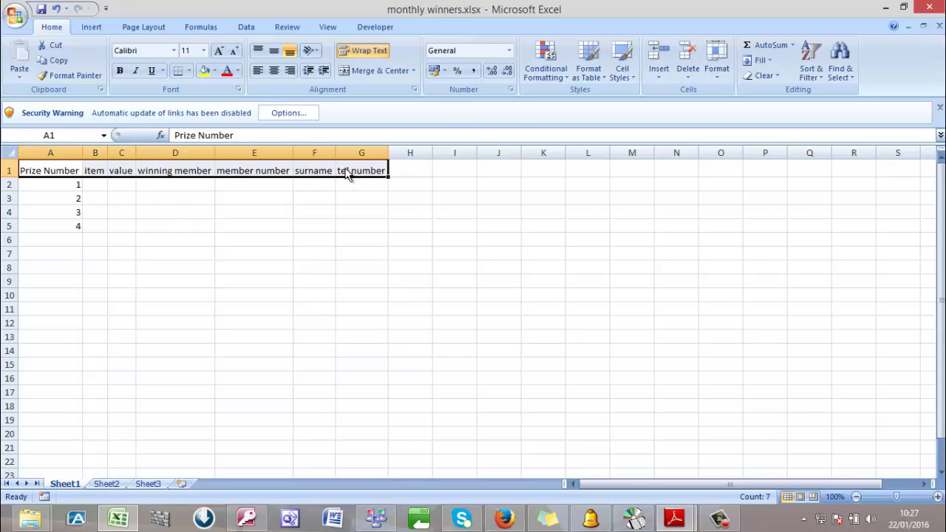
right_click(346, 171)
click(392, 335)
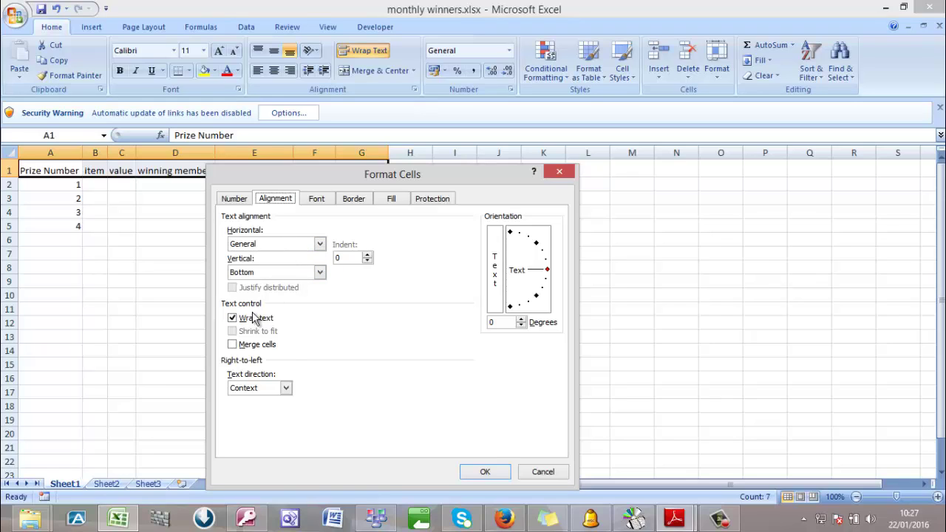
click(251, 319)
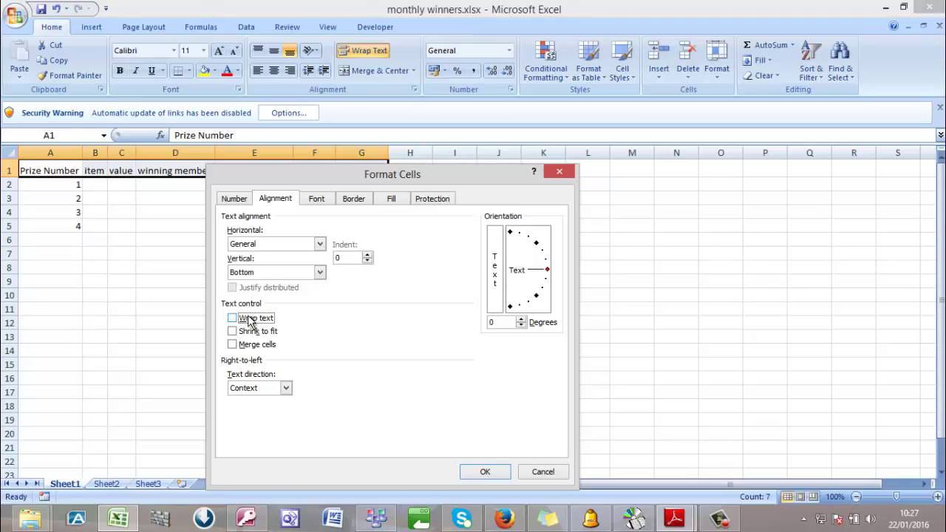
click(252, 319)
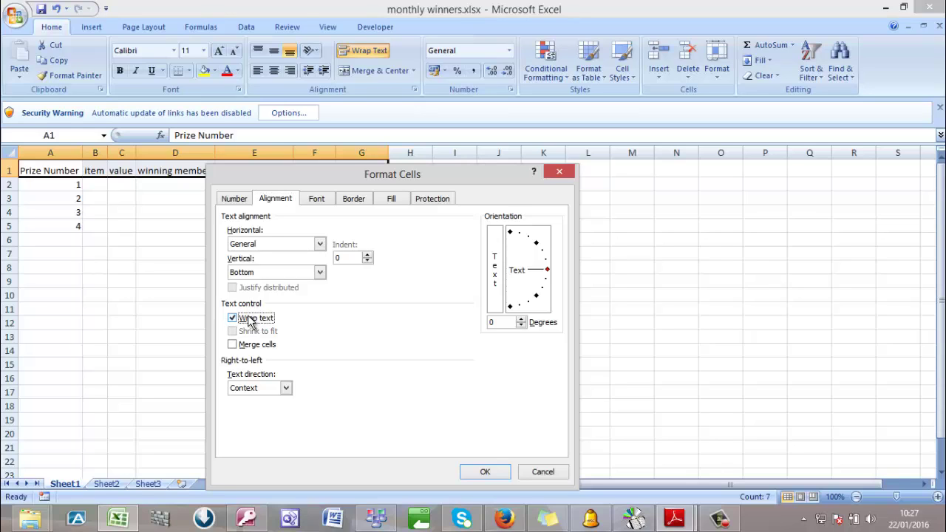
click(482, 472)
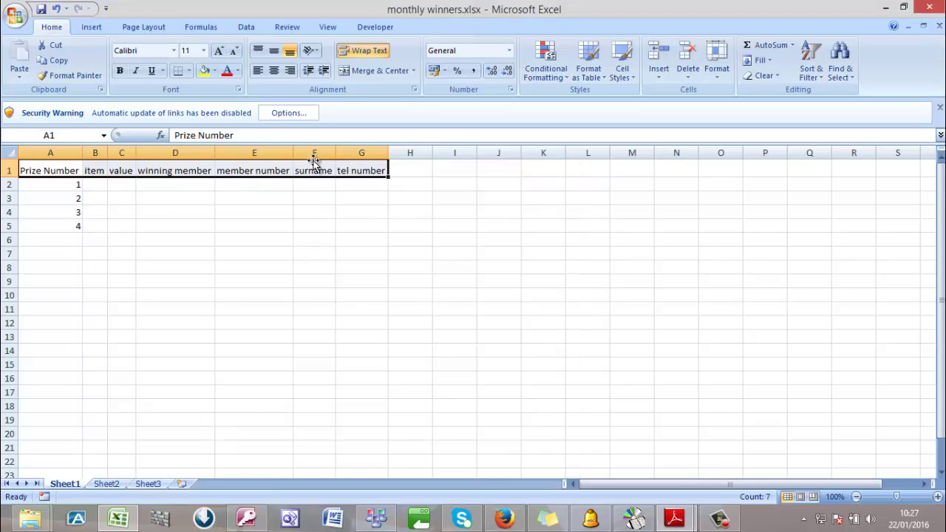
click(716, 522)
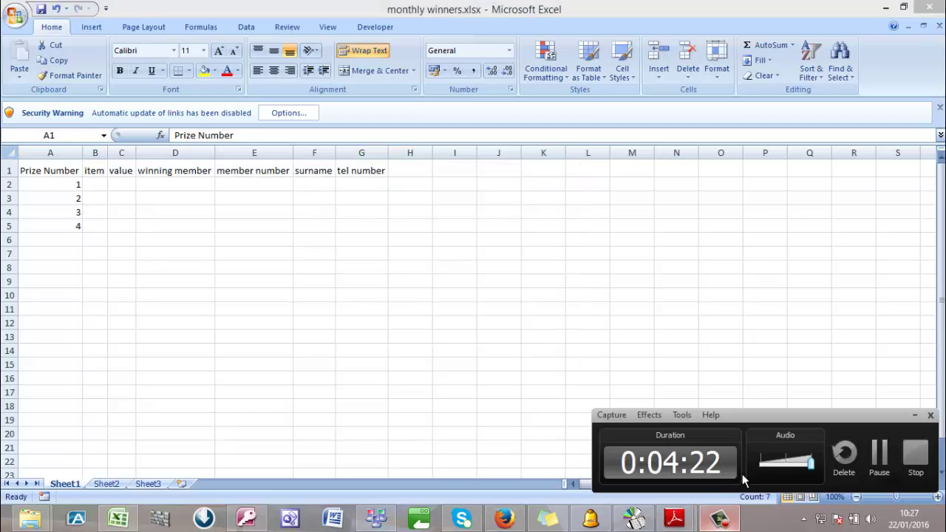
click(879, 454)
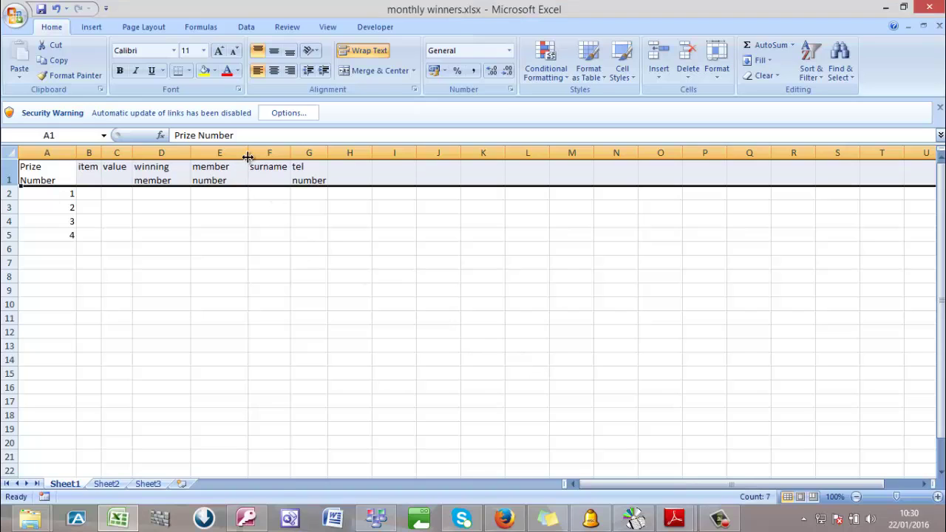
Narrow column E to fit its wrapped member number heading more closely
mouse_move(246, 153)
mouse_down()
mouse_move(220, 155)
mouse_move(236, 159)
mouse_up()
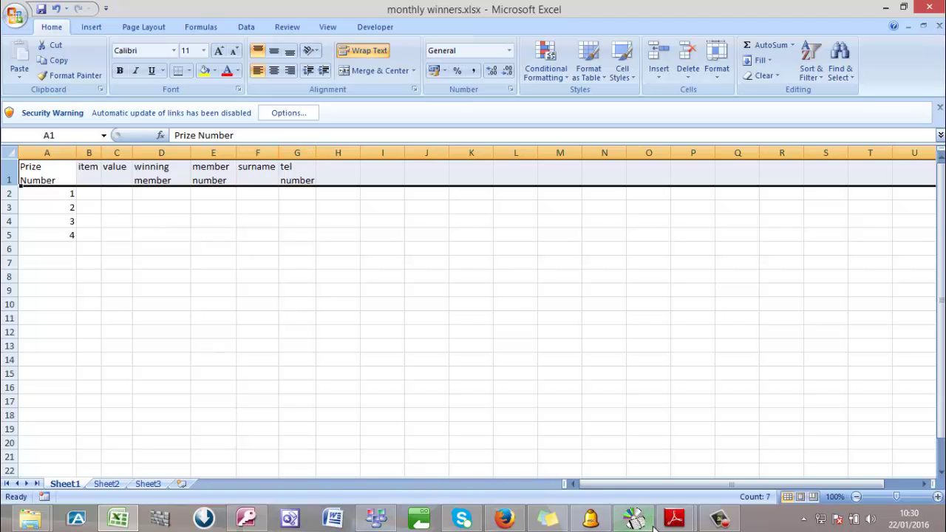
Check the exam paper's instruction for columns B and C, and open Prizes.csv from the 9713_w15_sf_04 folder
mouse_move(674, 519)
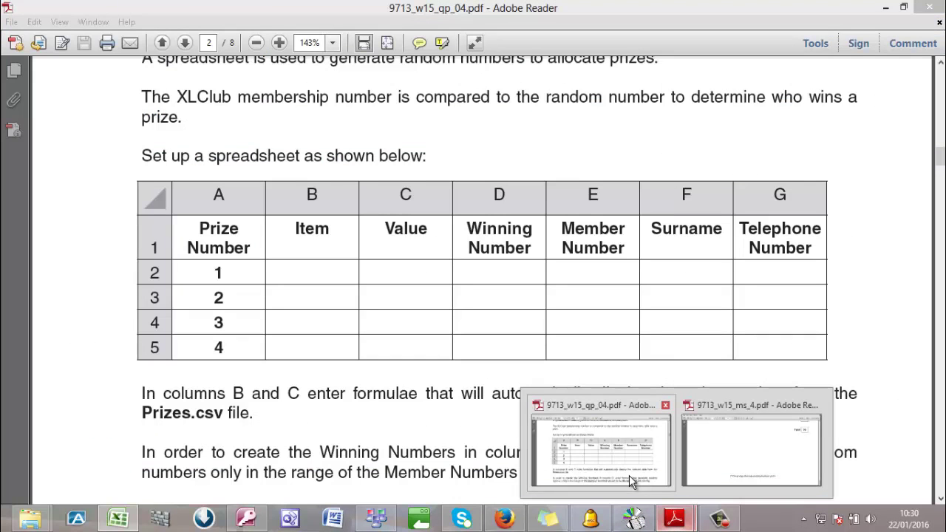
click(627, 471)
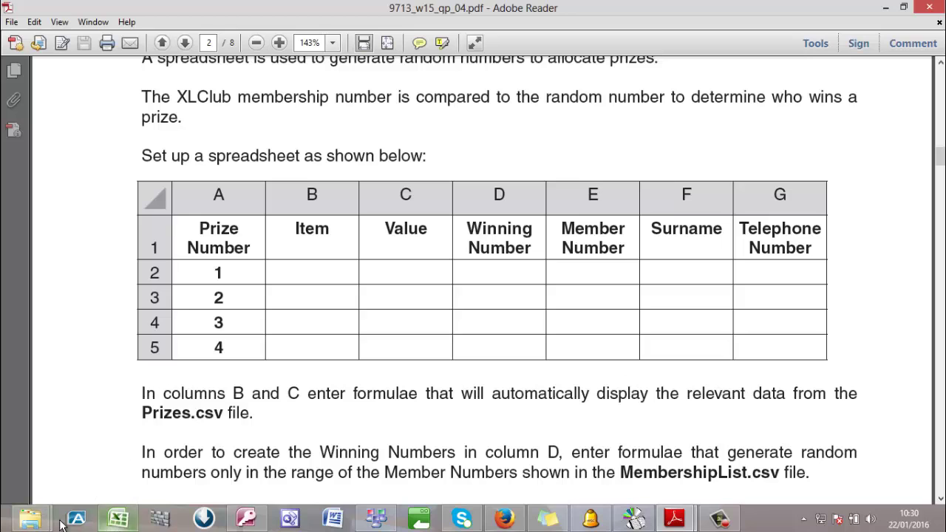
mouse_move(38, 519)
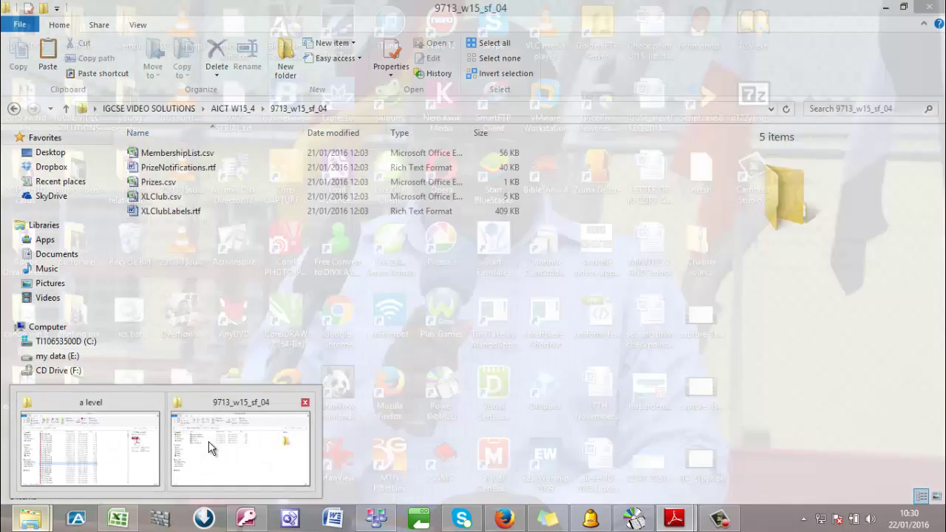
click(208, 441)
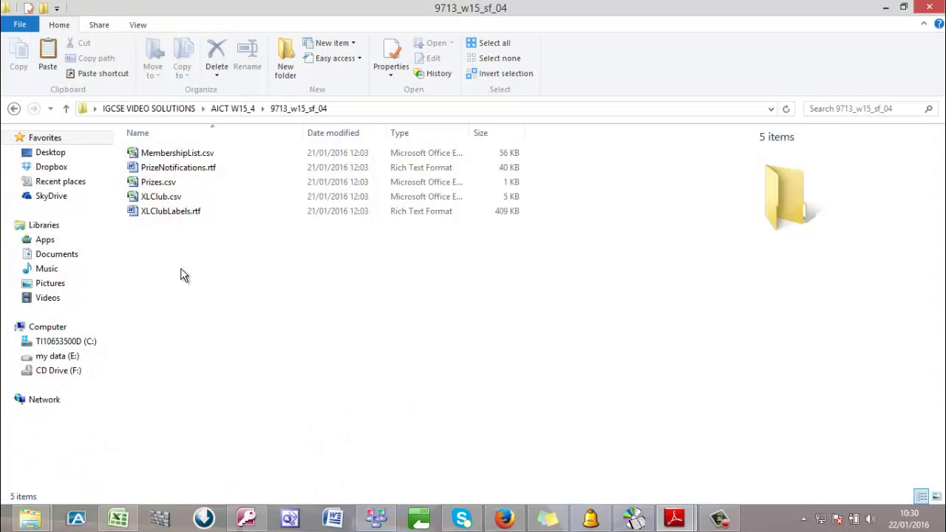
click(164, 184)
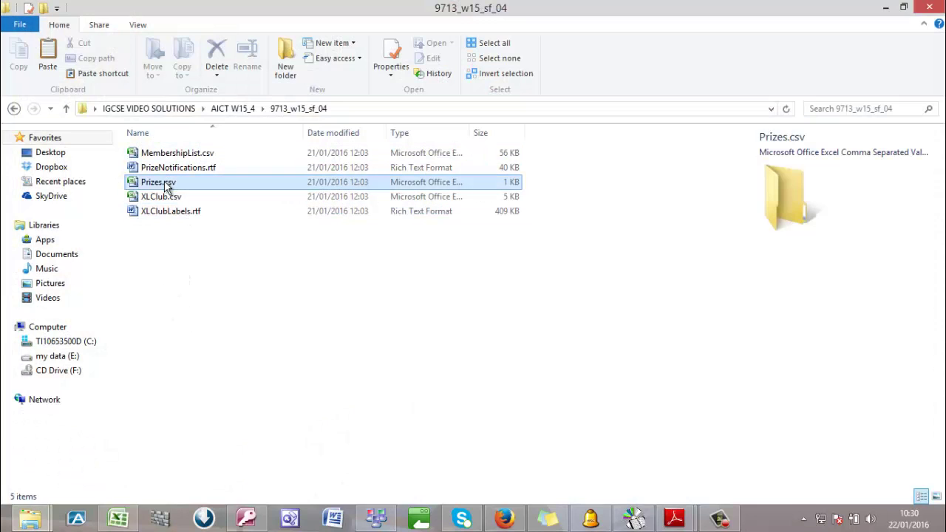
double_click(165, 184)
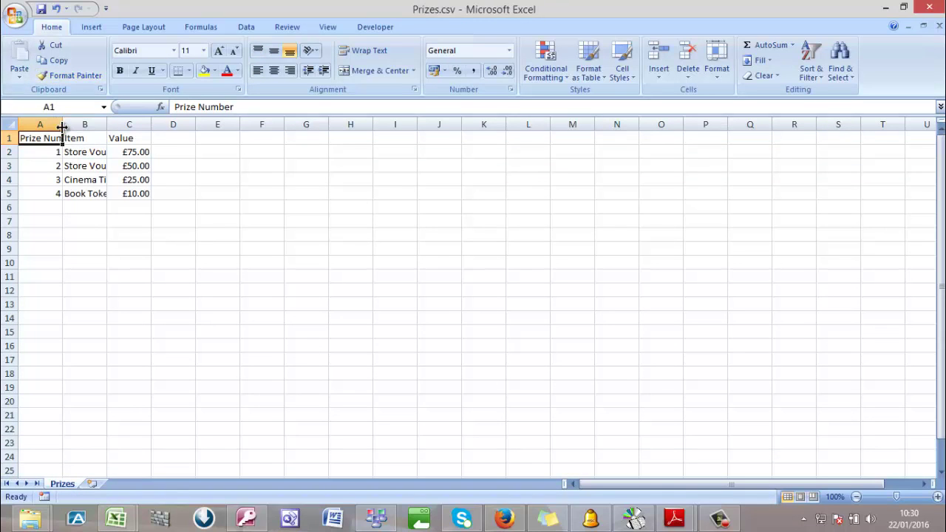
Widen the columns of the Prizes sheet so the prize numbers, items and values fit their cells
drag(63, 127, 82, 127)
click(9, 124)
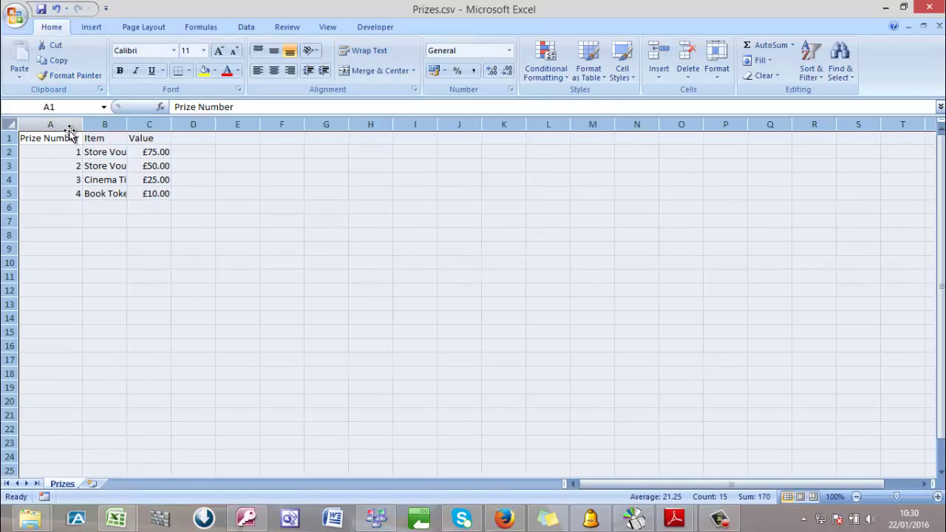
double_click(84, 127)
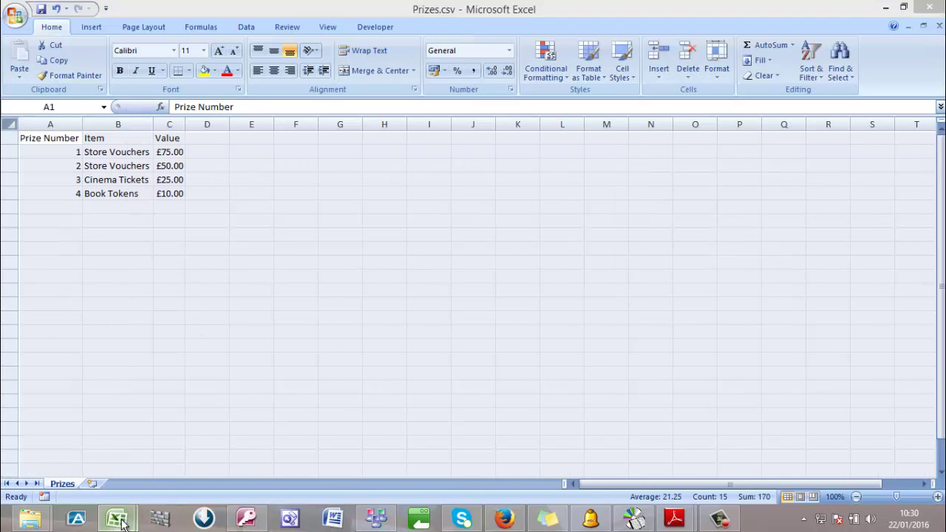
Compare the empty item column in monthly winners.xlsx with the prize table in Prizes.csv, ending on cell B2 of monthly winners.xlsx
mouse_move(127, 519)
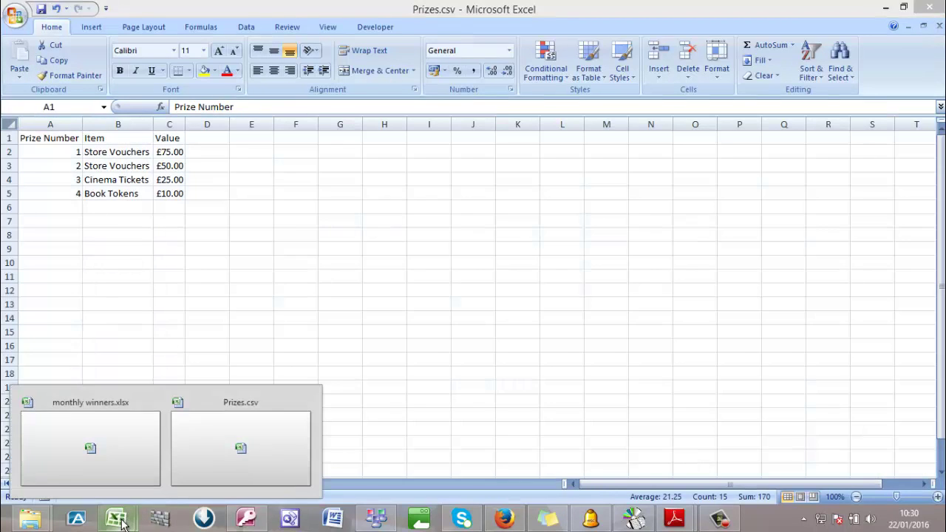
click(122, 448)
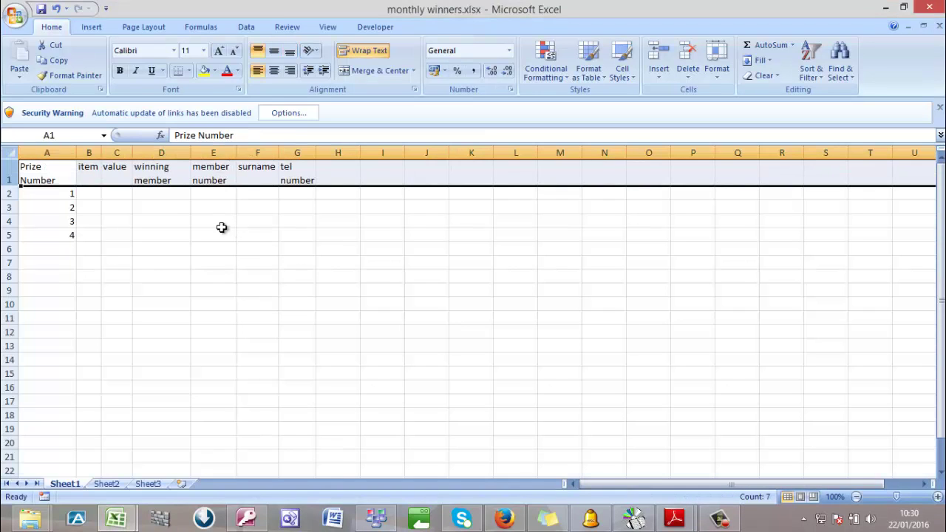
click(96, 197)
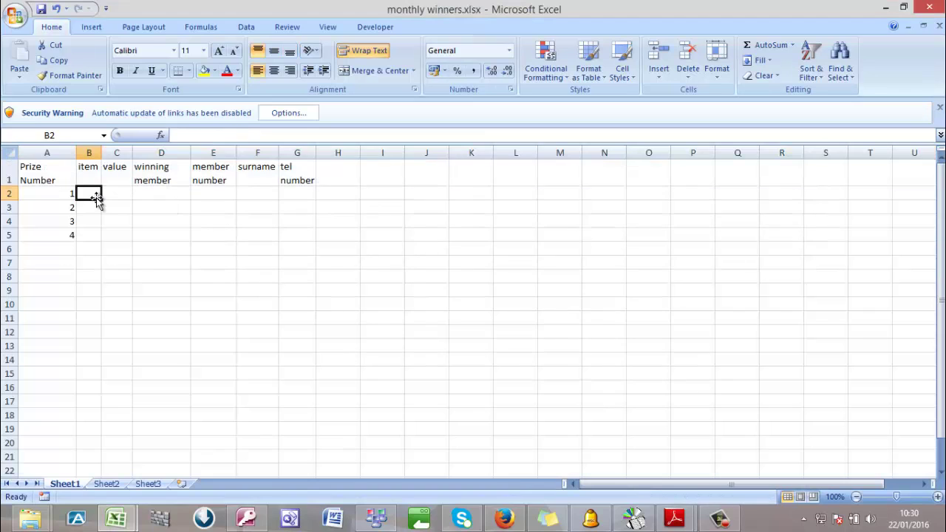
click(125, 523)
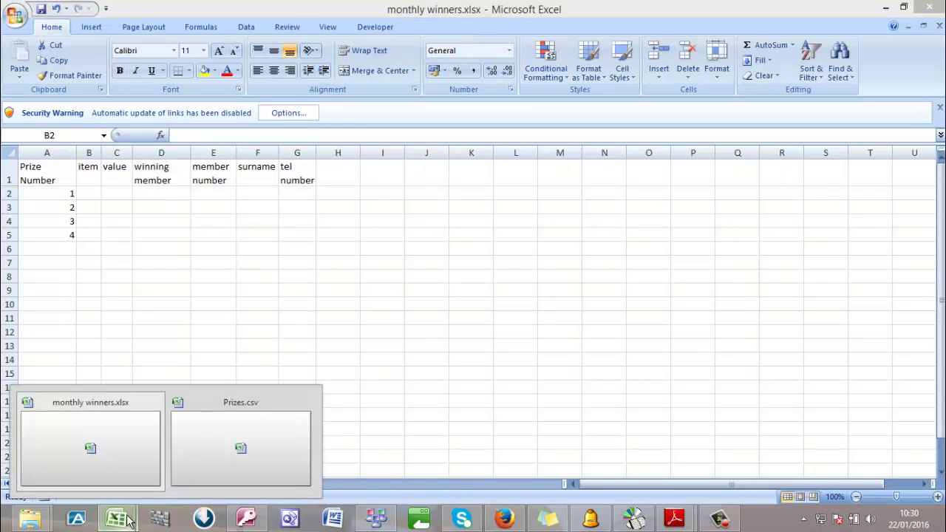
click(267, 433)
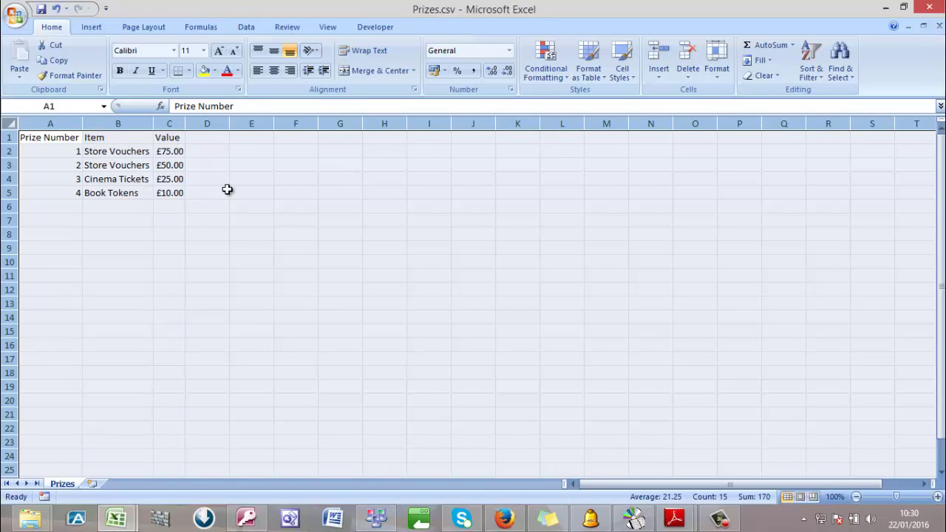
click(122, 518)
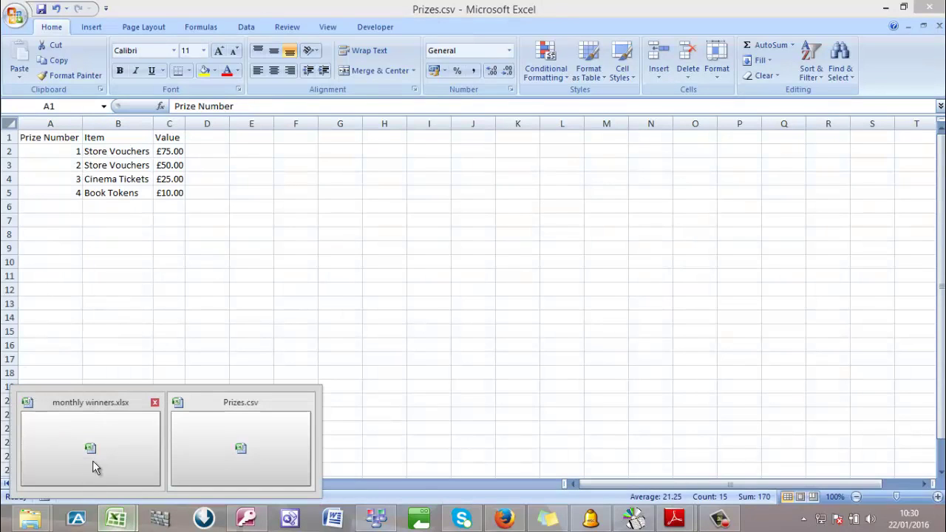
click(94, 463)
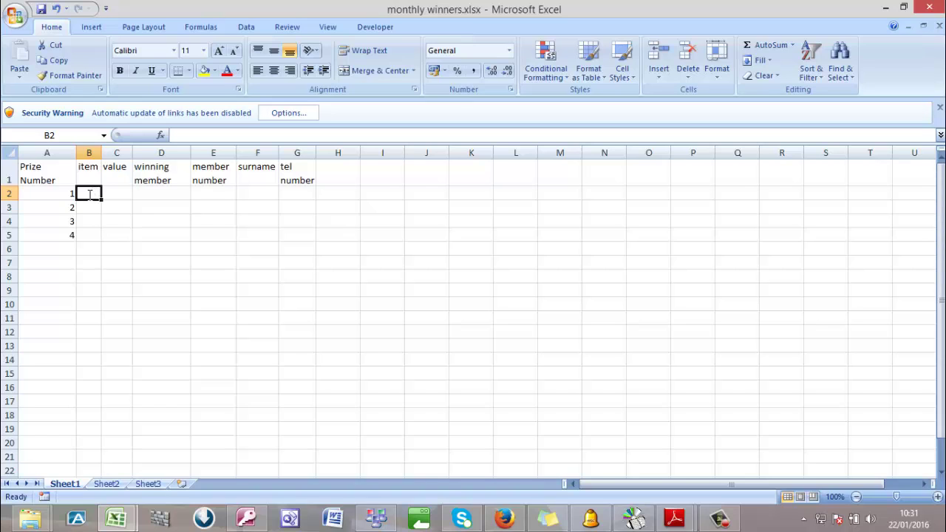
Start a VLOOKUP formula in B2 with the prize number in A2 as the lookup value
text(=vl)
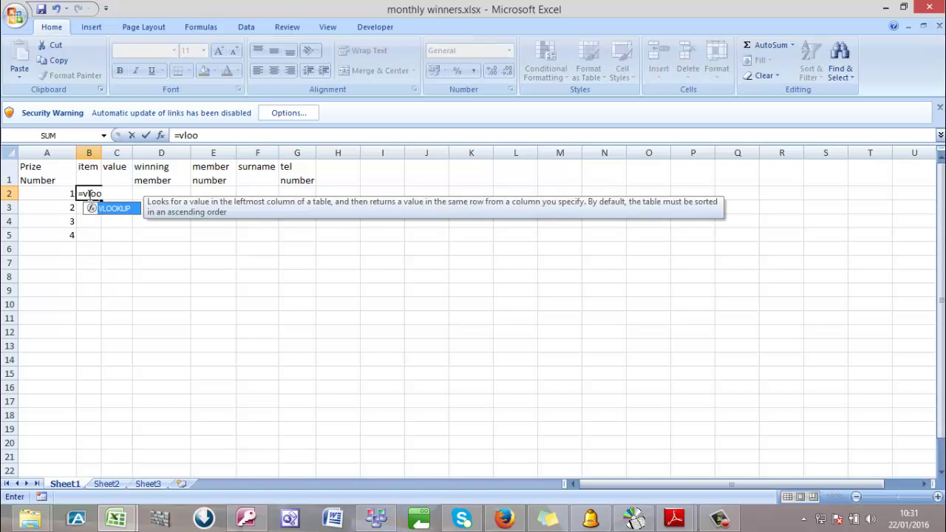
text(oo)
double_click(107, 209)
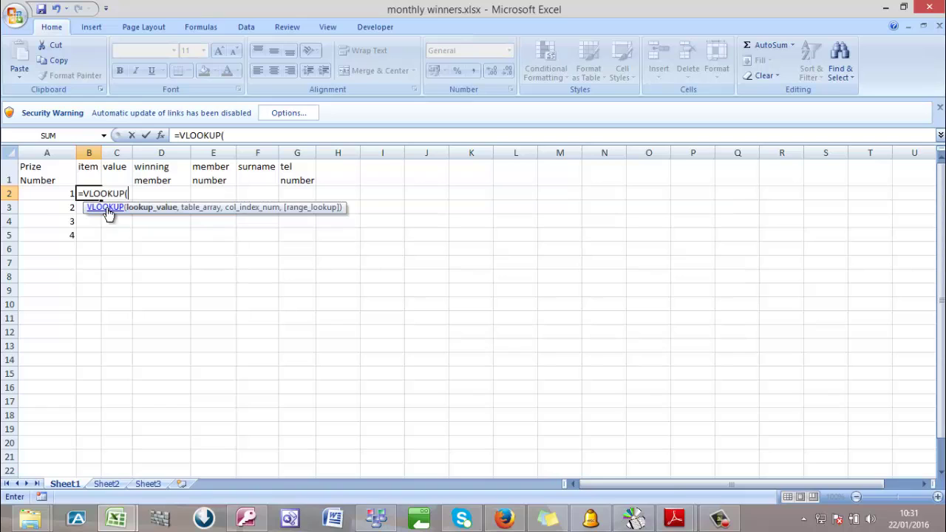
click(52, 194)
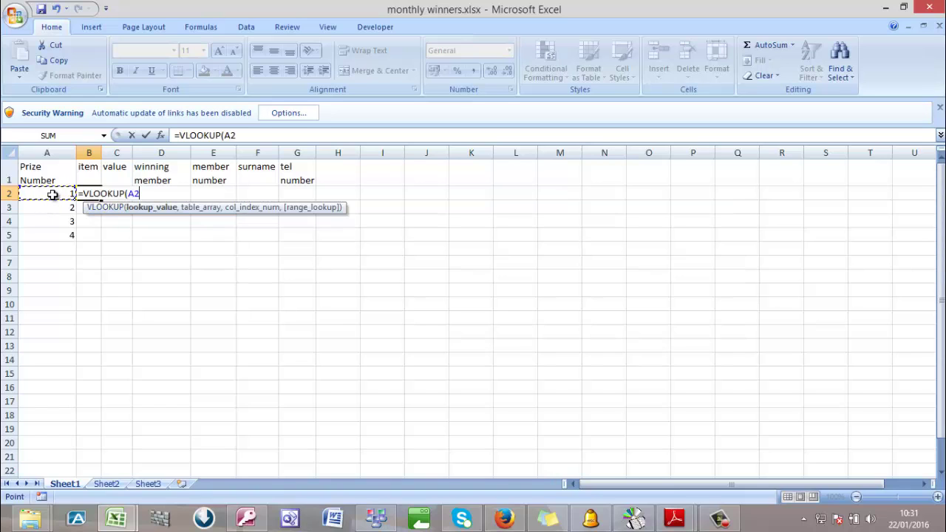
text(,)
Set the formula's table array to the range A2:C5 of the Prizes sheet in Prizes.csv
click(117, 519)
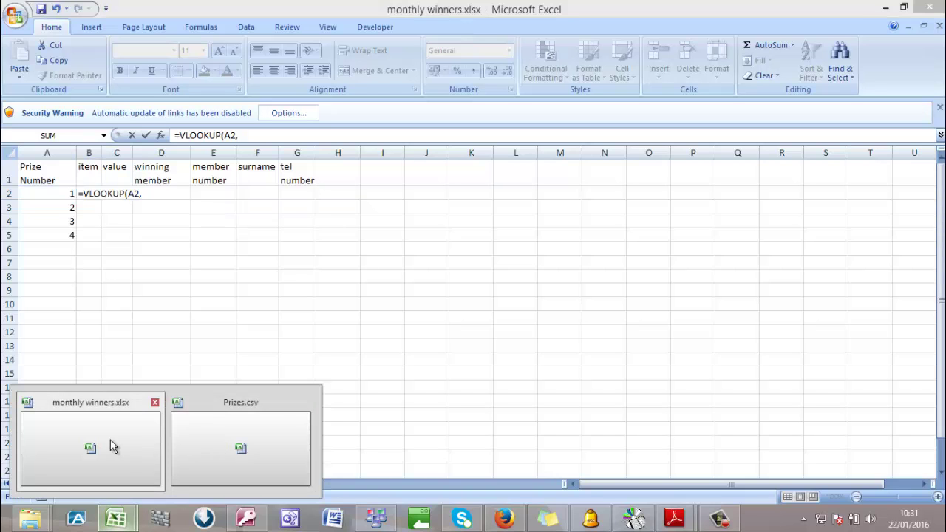
click(109, 439)
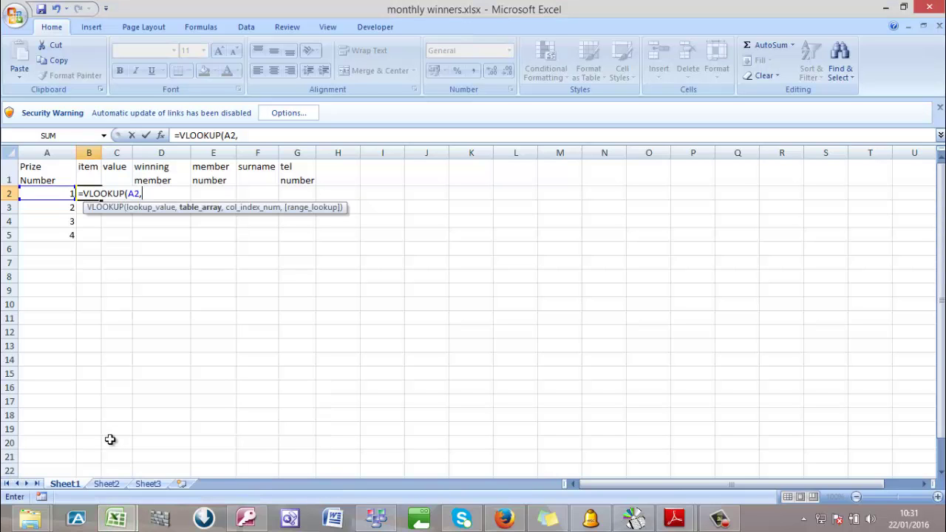
click(117, 519)
click(273, 444)
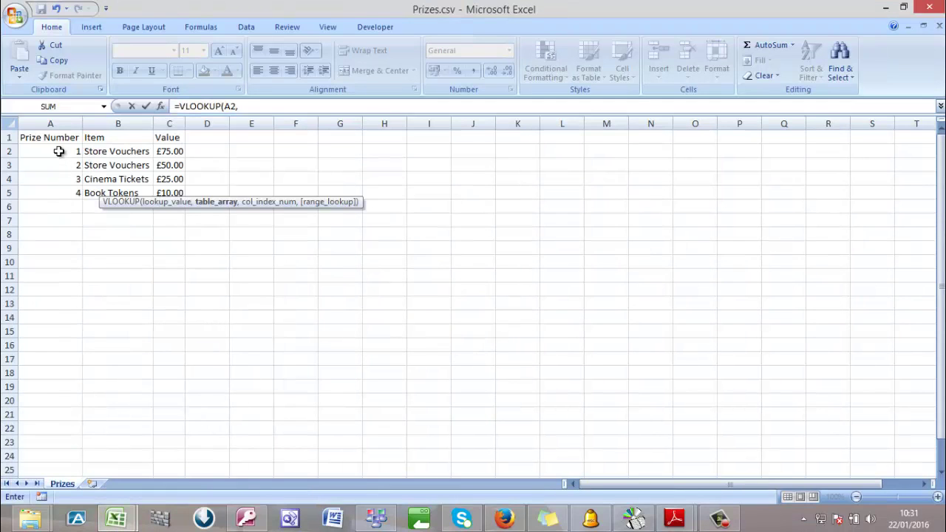
drag(56, 152, 170, 193)
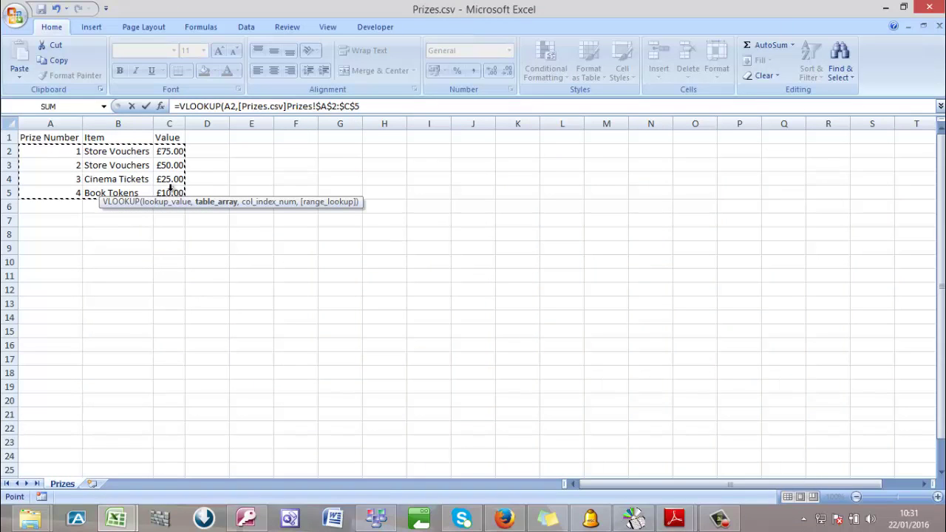
Complete the VLOOKUP formula with column index 2 and FALSE for an exact match, and enter it in B2
click(367, 107)
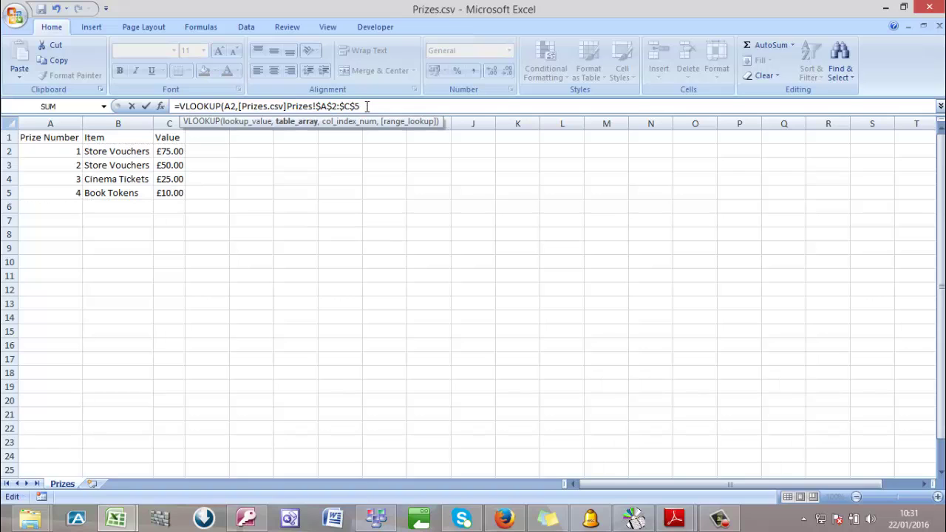
text(,)
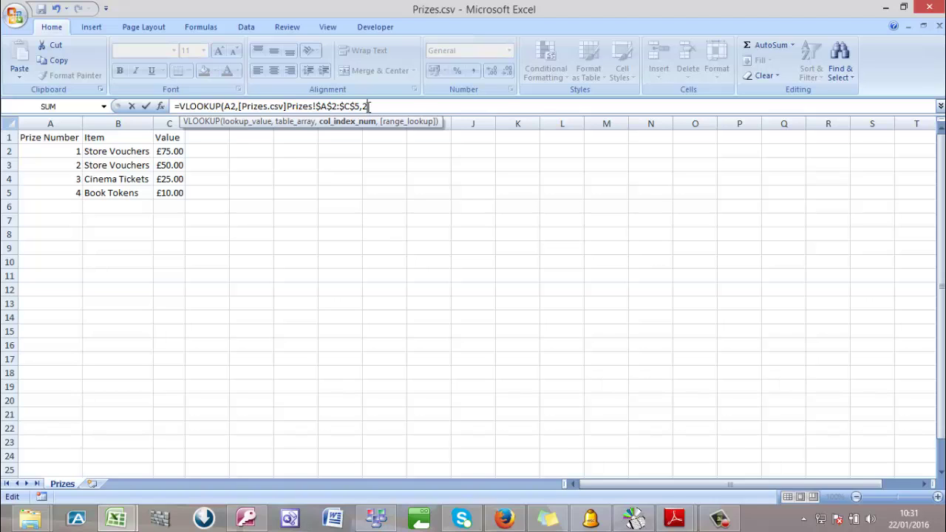
text(2,)
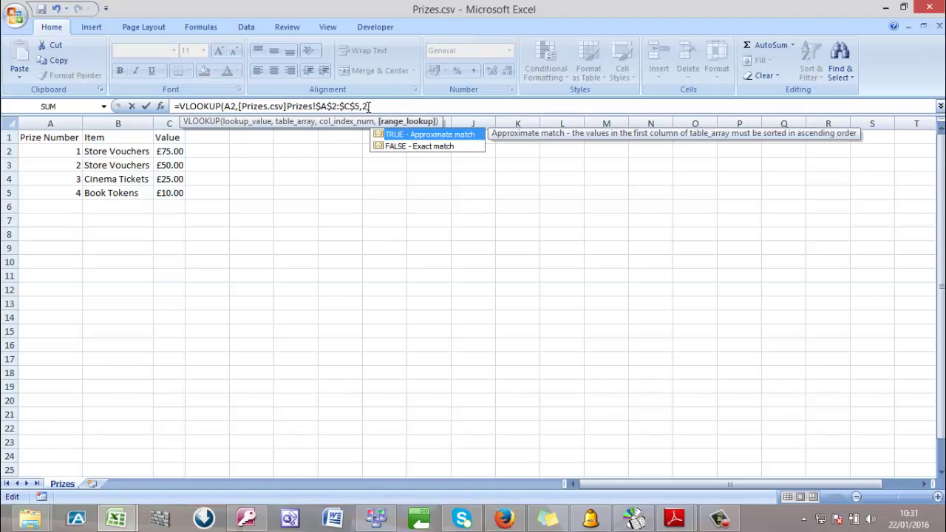
double_click(393, 146)
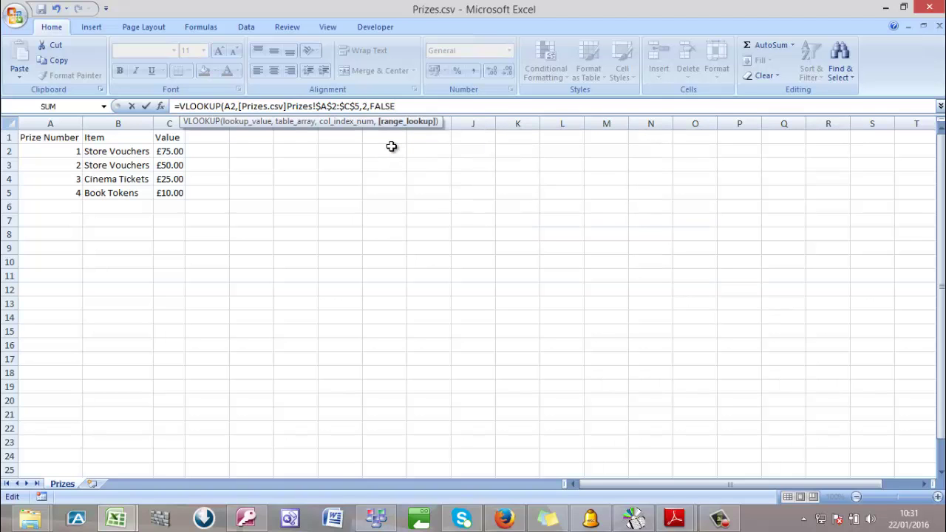
key(Return)
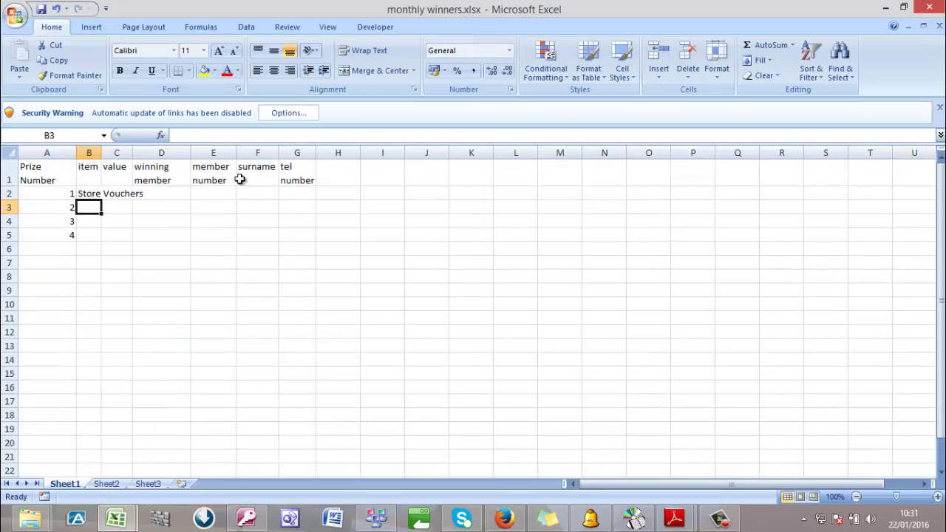
Widen column C and fit column B to the width of its Store Vouchers entry
drag(130, 155, 129, 155)
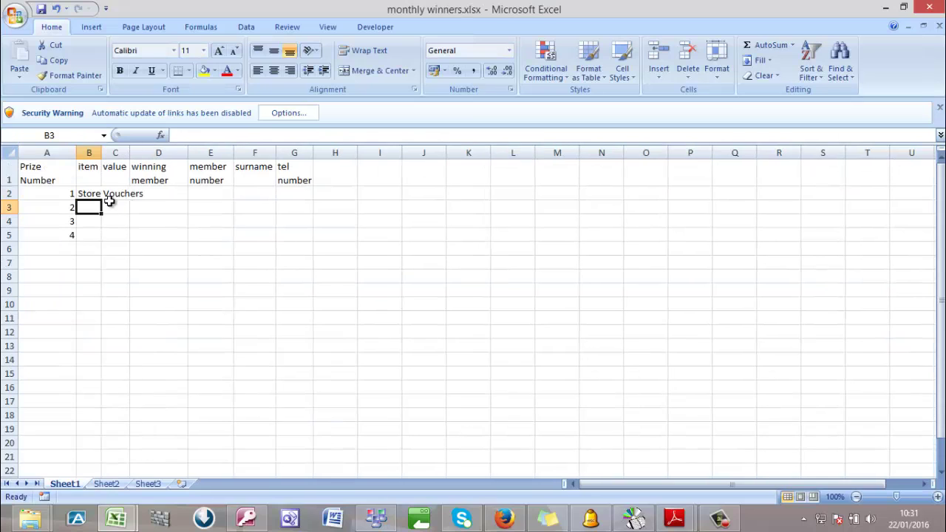
click(107, 204)
click(107, 196)
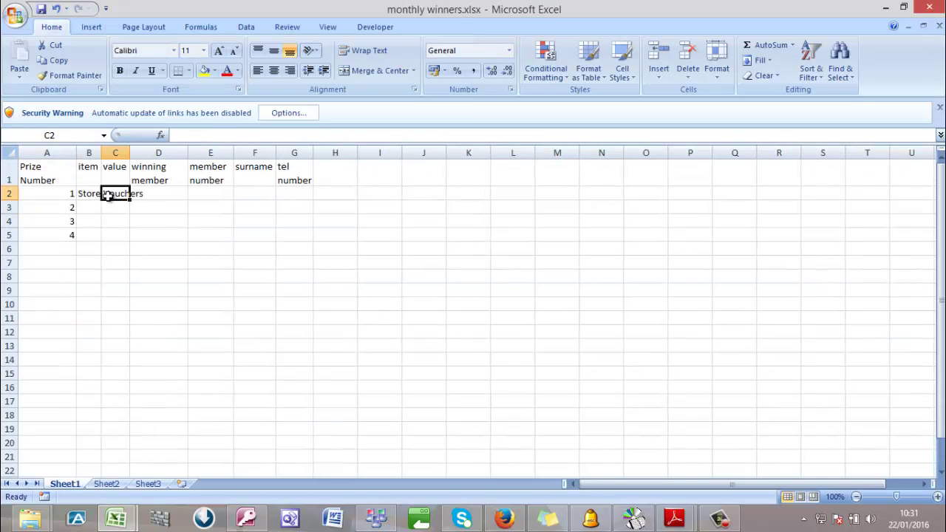
click(131, 153)
drag(131, 153, 158, 155)
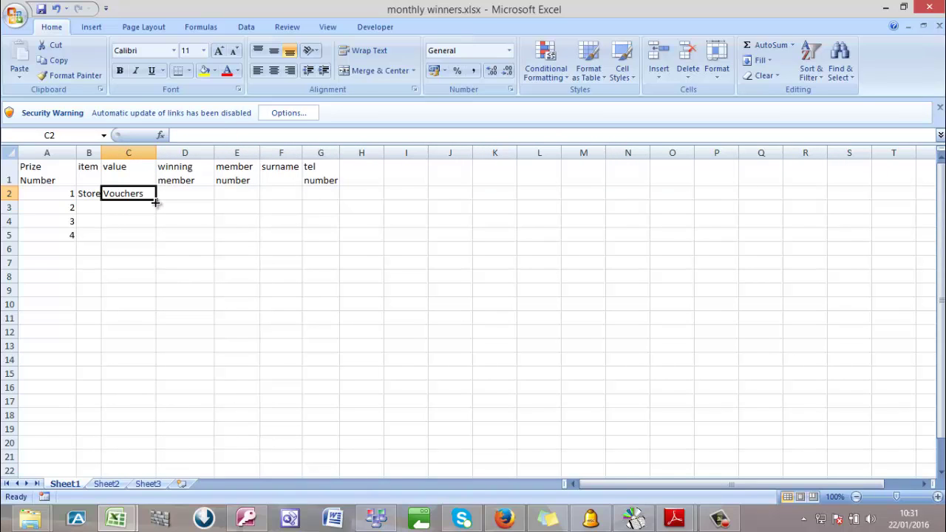
drag(155, 201, 155, 202)
click(91, 197)
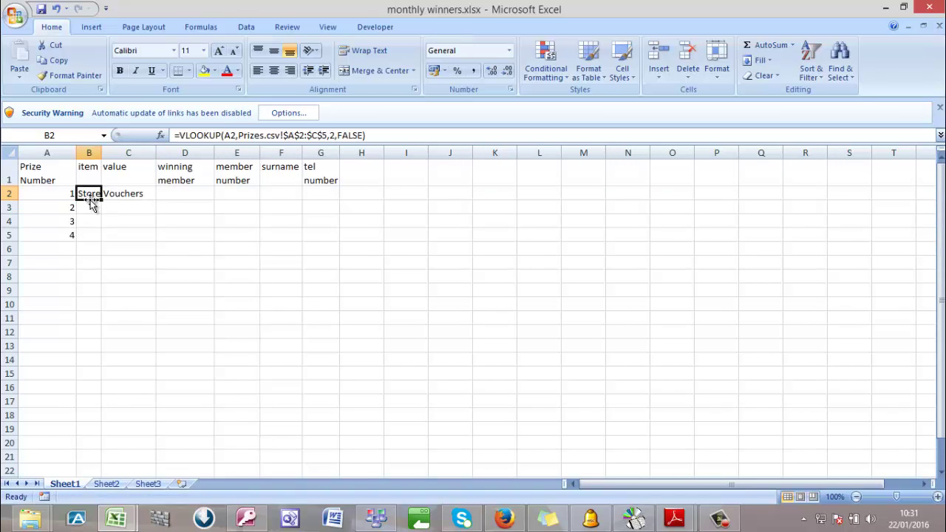
double_click(102, 153)
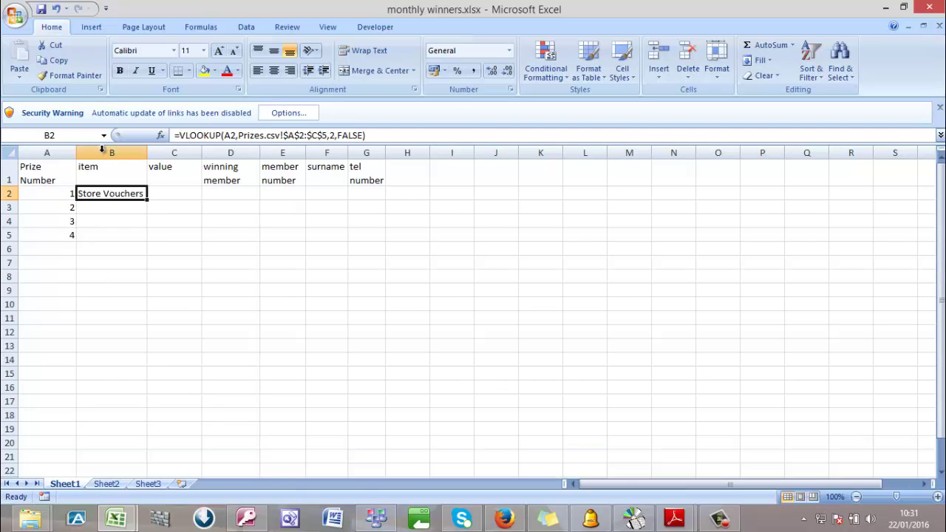
Start a VLOOKUP formula in C2 with the prize number in A2 as the lookup value
click(161, 194)
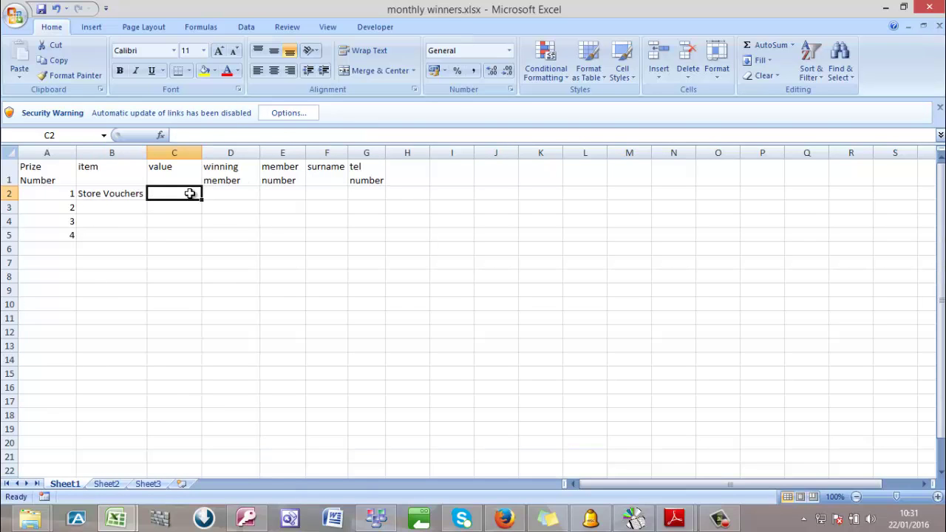
text(=)
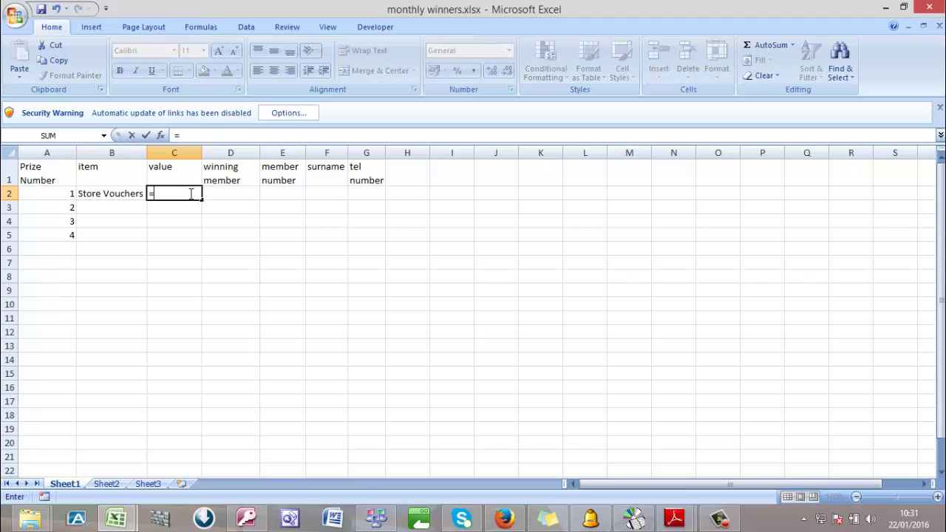
text(vl)
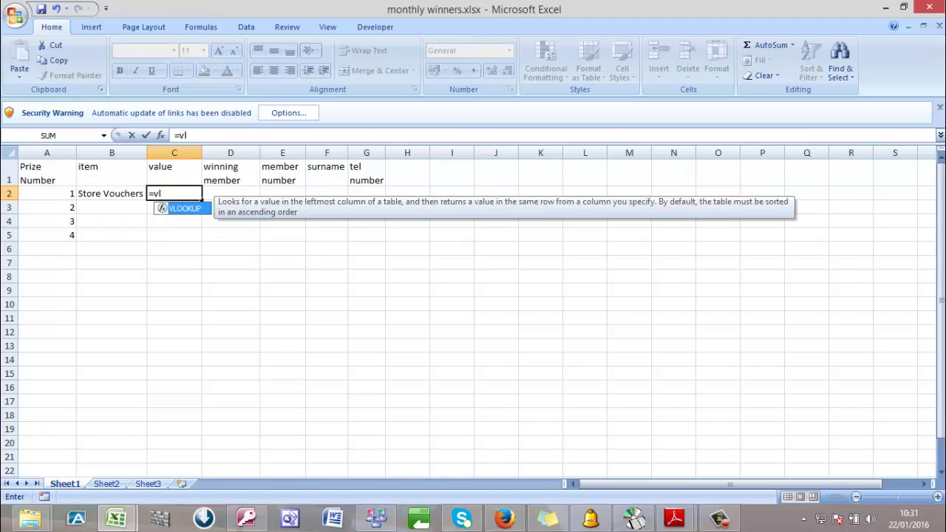
double_click(194, 210)
click(69, 193)
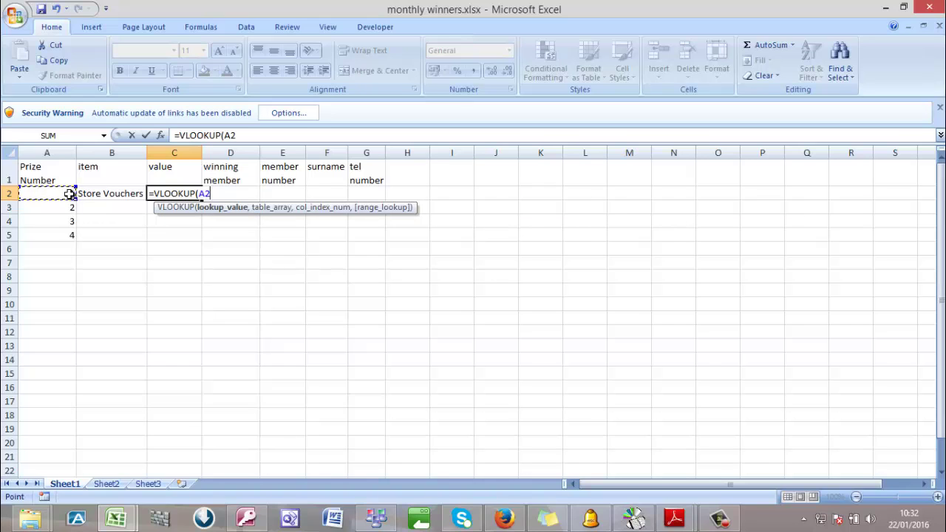
text(,)
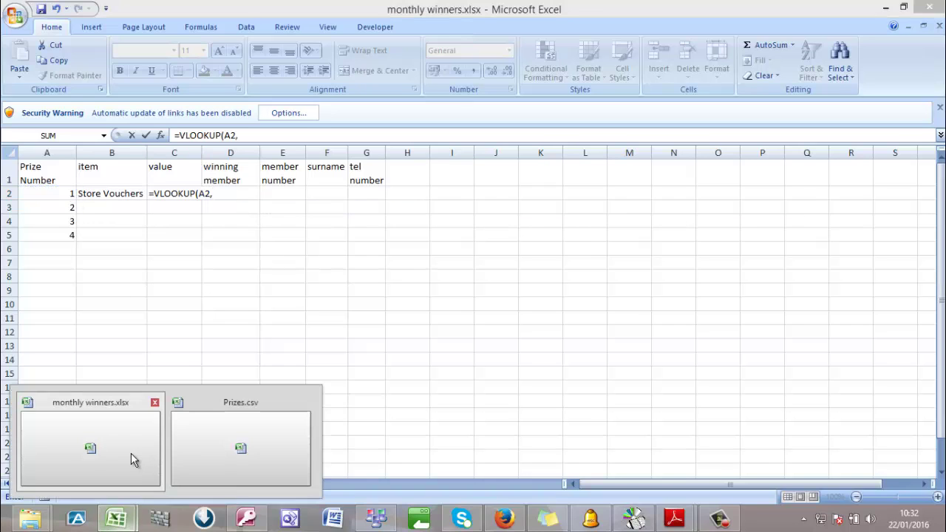
Set the table array to A2:C5 in Prizes.csv and complete the C2 formula with column index 3 and 0 for an exact match
click(221, 437)
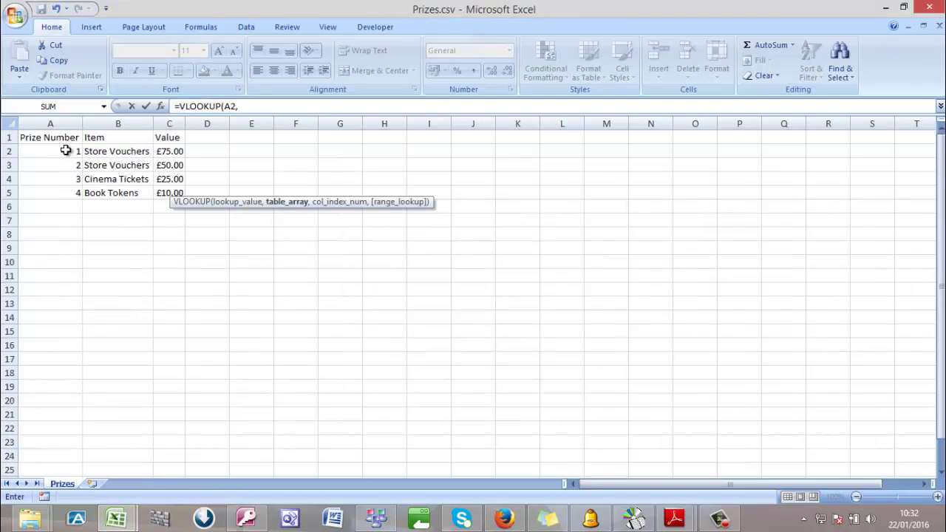
drag(64, 150, 177, 193)
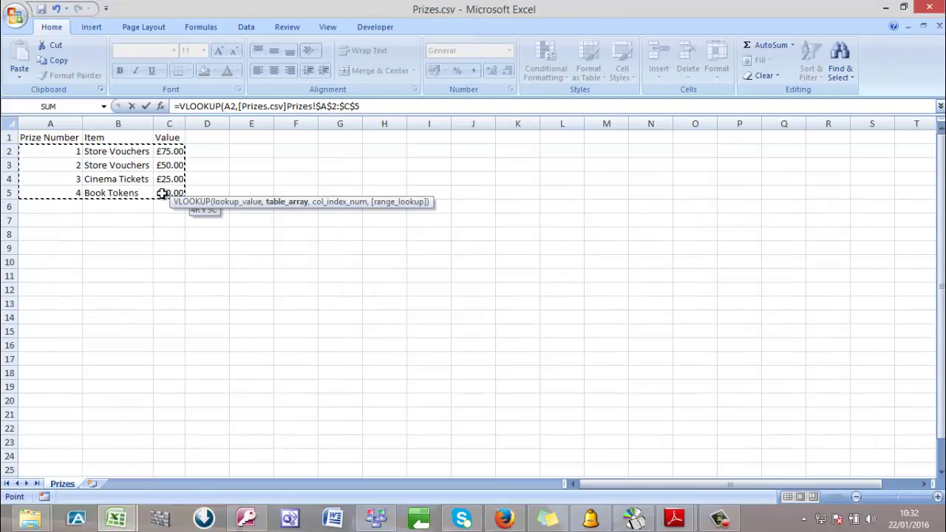
click(373, 105)
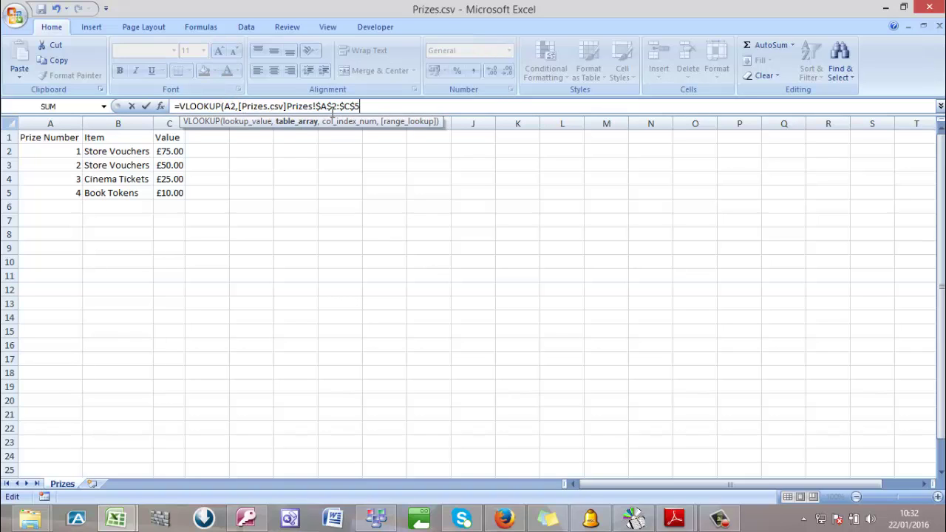
text(,)
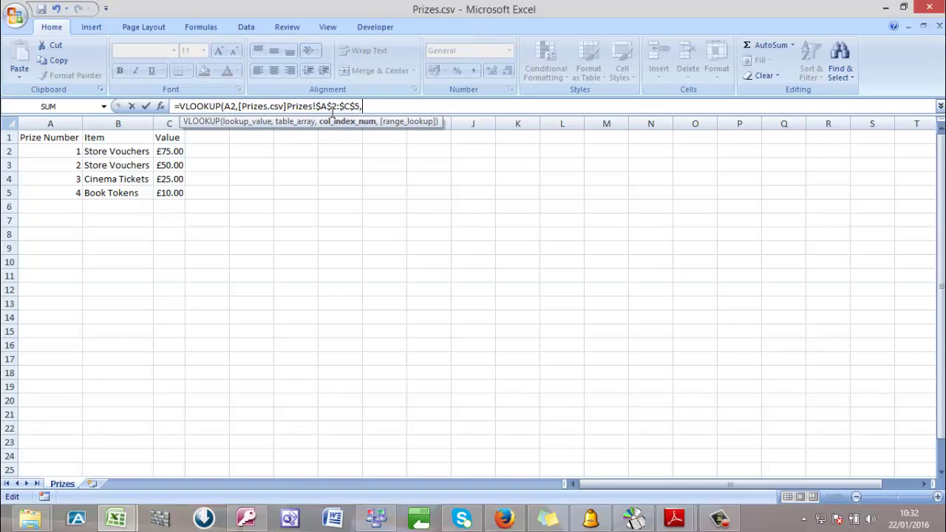
text(3,0)
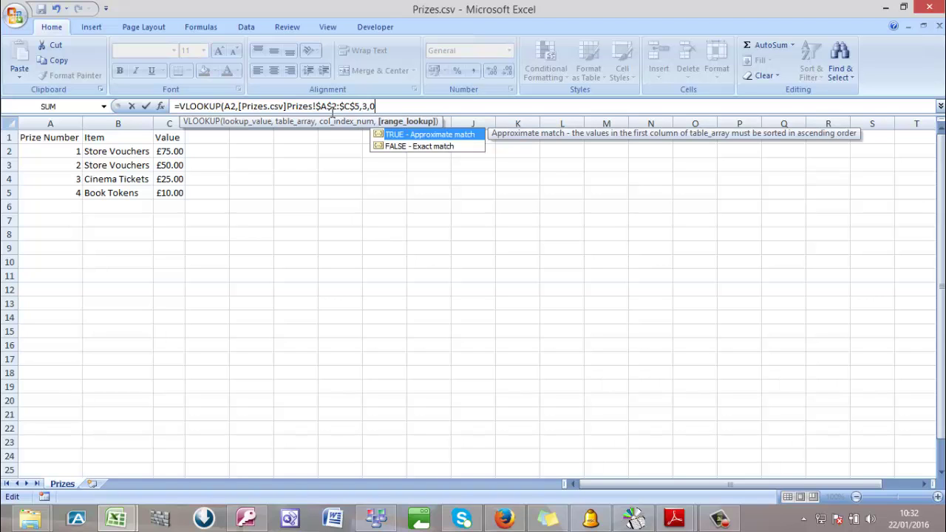
text())
key(Return)
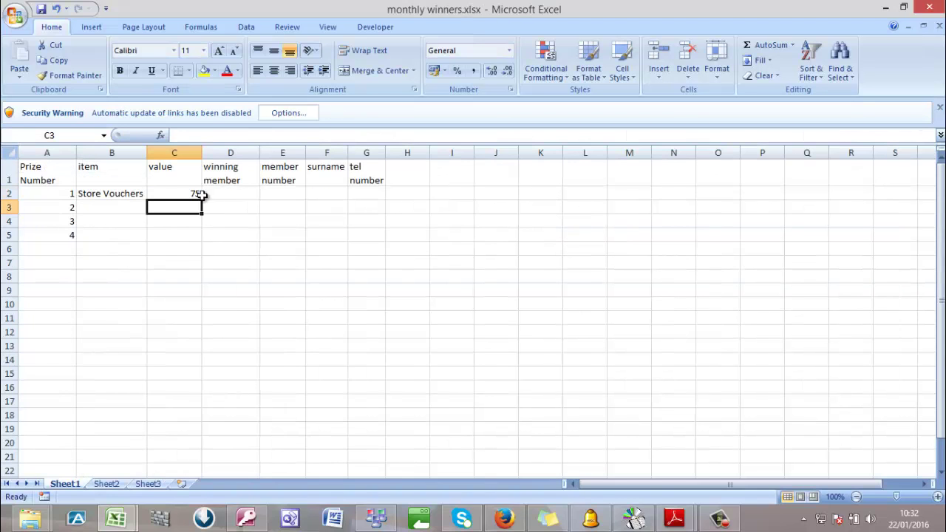
Fill the VLOOKUP formulas in B2 and C2 down their columns to row 5
click(190, 193)
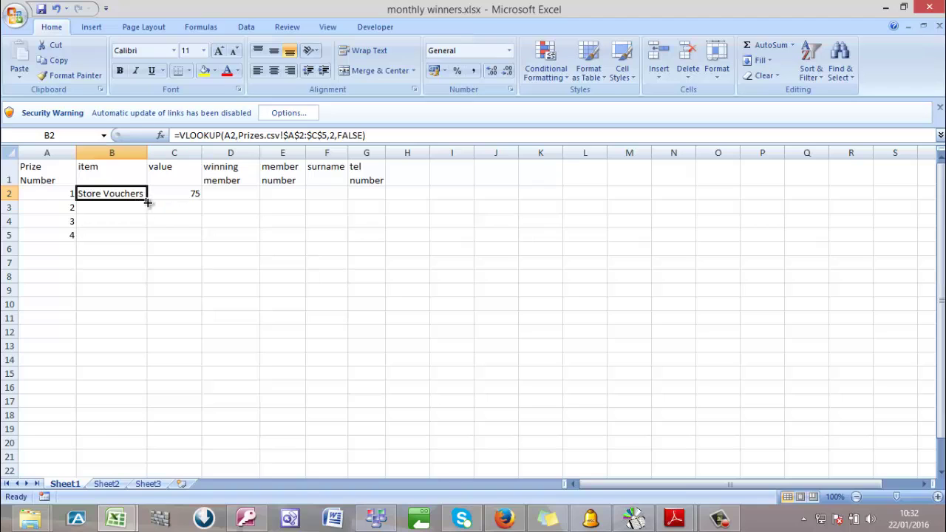
double_click(147, 202)
click(189, 193)
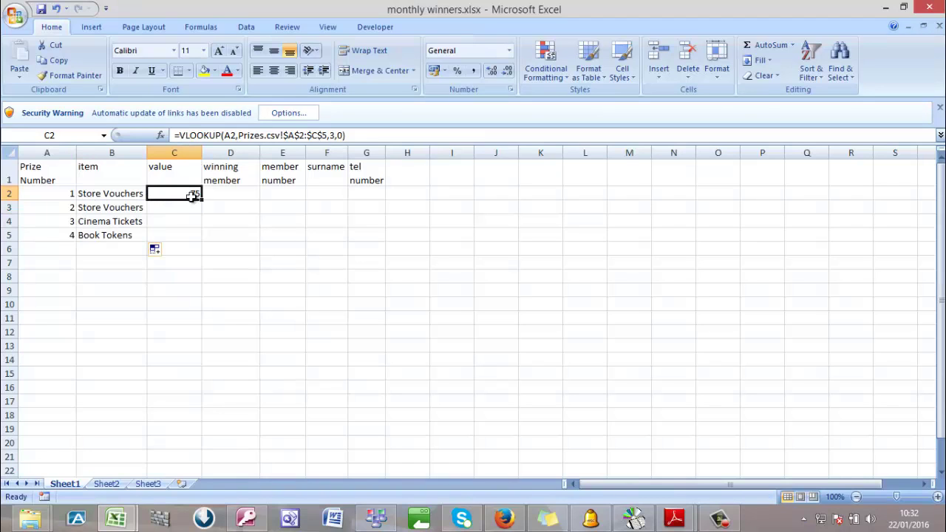
double_click(200, 200)
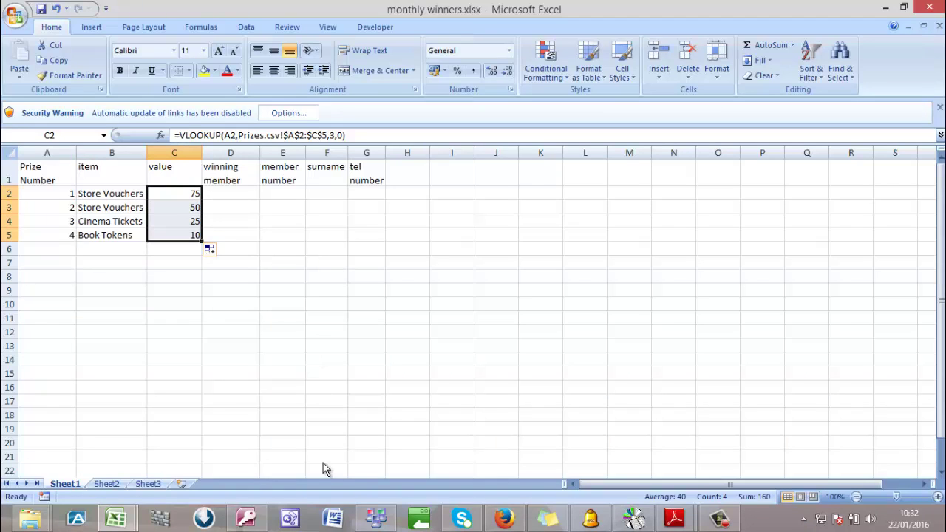
Check the Winning Number instructions in 9713_w15_qp_04.pdf and open MembershipList.csv from the 9713_w15_sf_04 folder
click(674, 518)
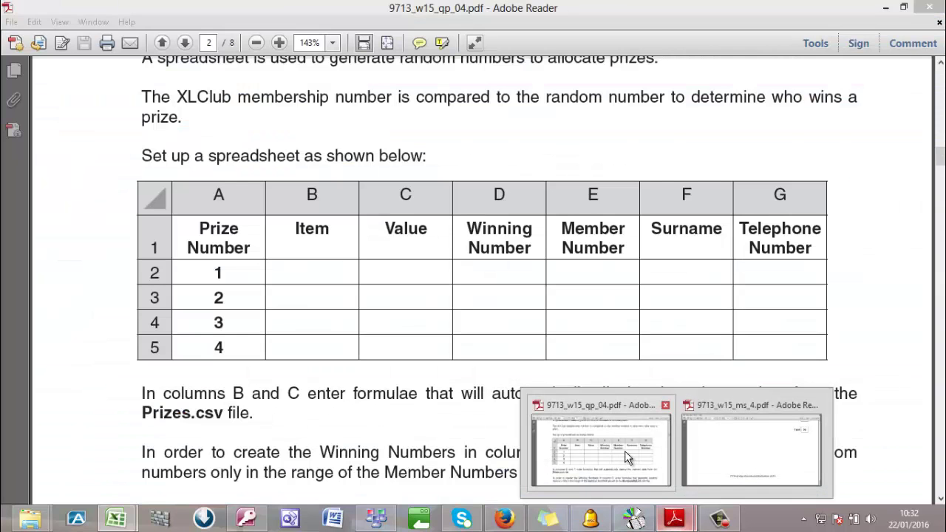
click(624, 455)
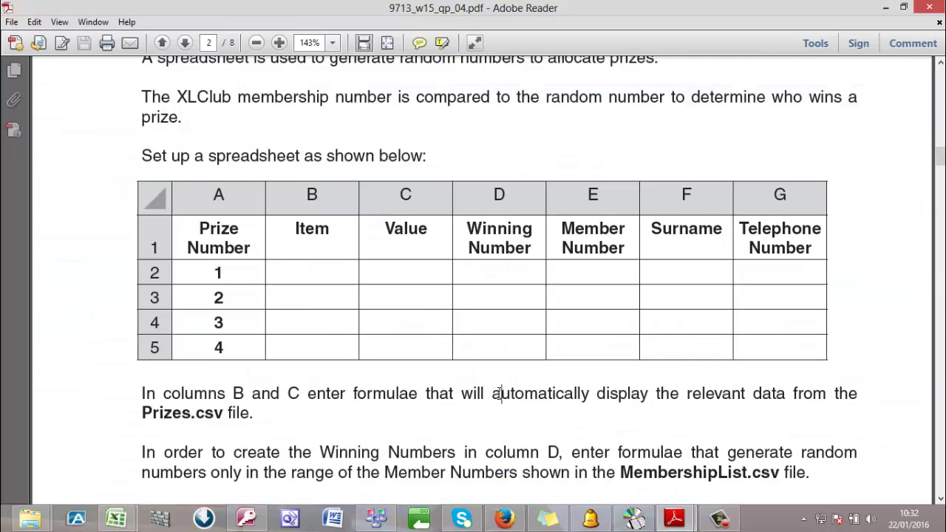
scroll(500, 393, down, 3)
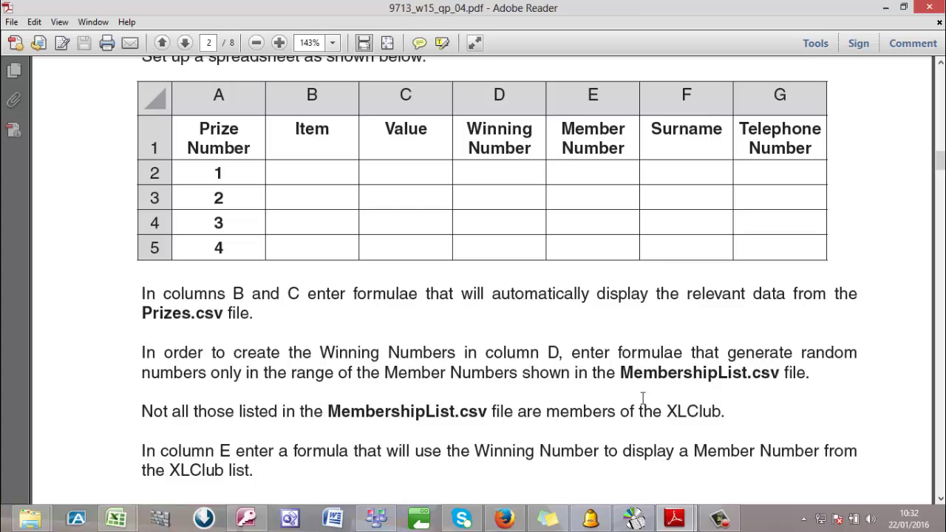
click(886, 7)
click(103, 330)
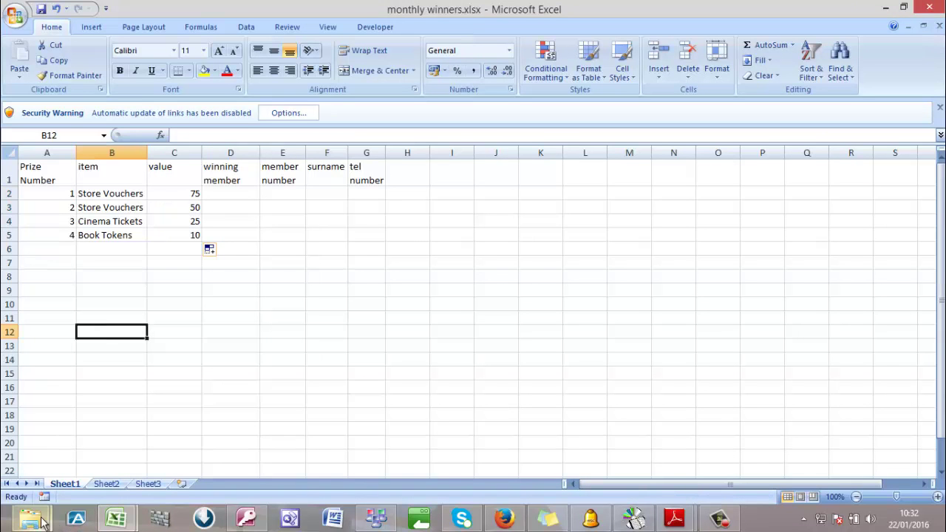
mouse_move(42, 521)
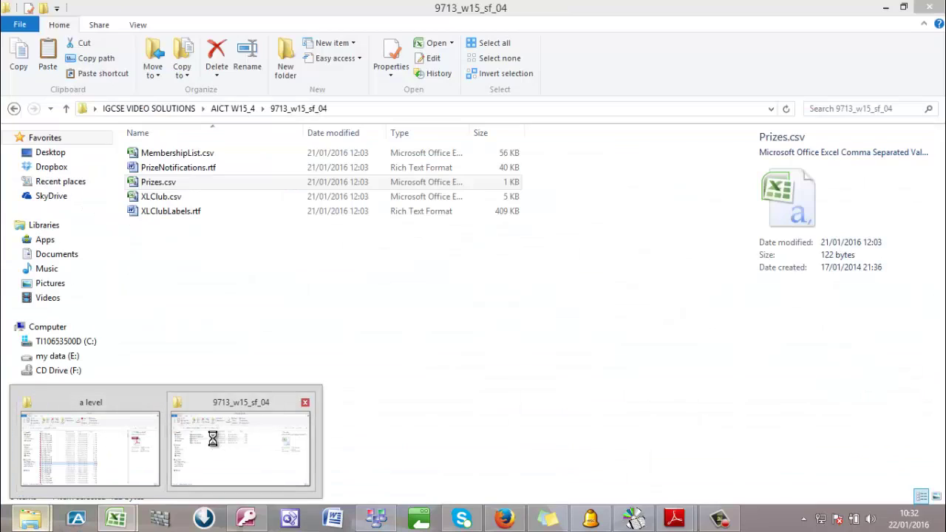
click(185, 425)
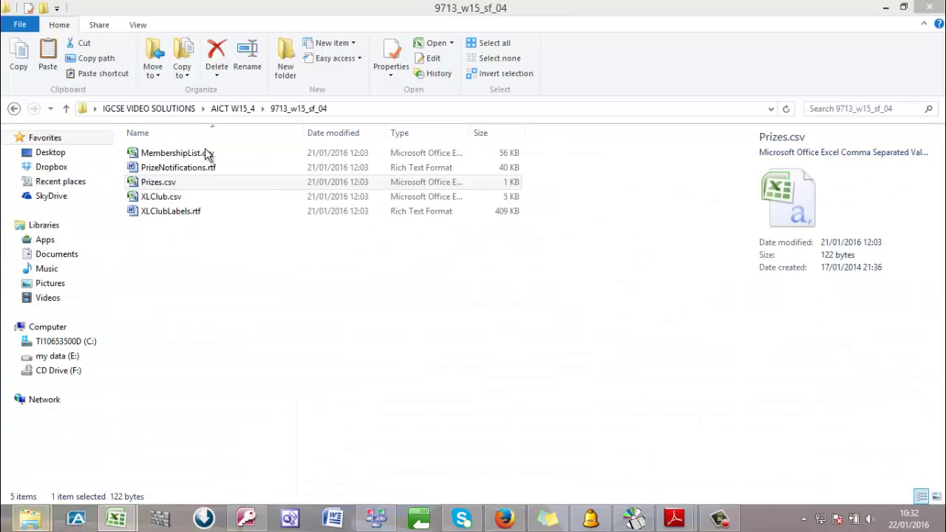
click(205, 157)
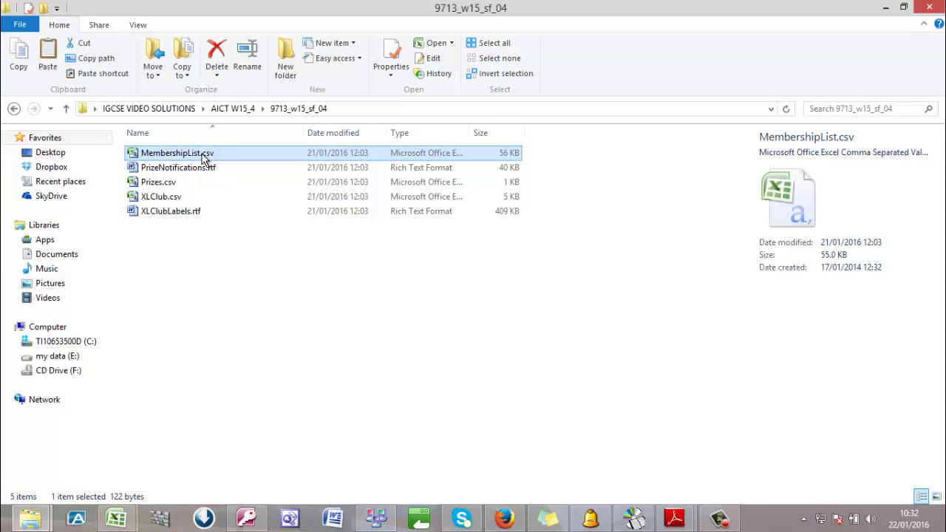
double_click(204, 155)
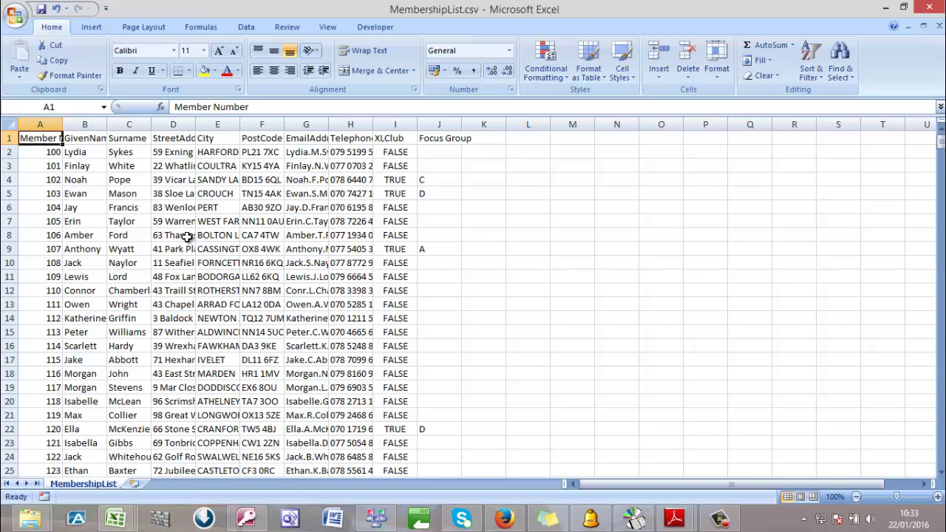
Look through the member numbers and XLClub column in MembershipList.csv and return to its first row
scroll(187, 236, down, 4)
scroll(187, 236, up, 4)
scroll(120, 305, down, 10)
scroll(120, 305, down, 20)
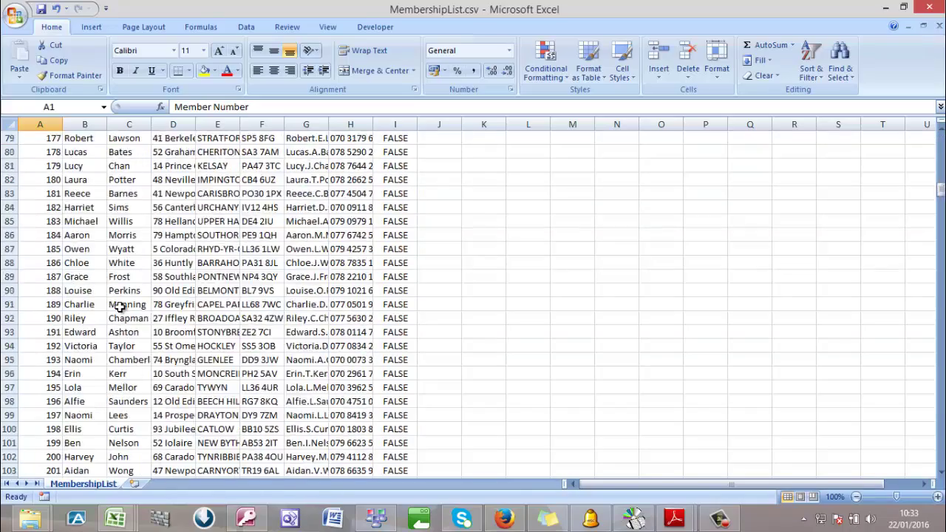
scroll(120, 306, down, 20)
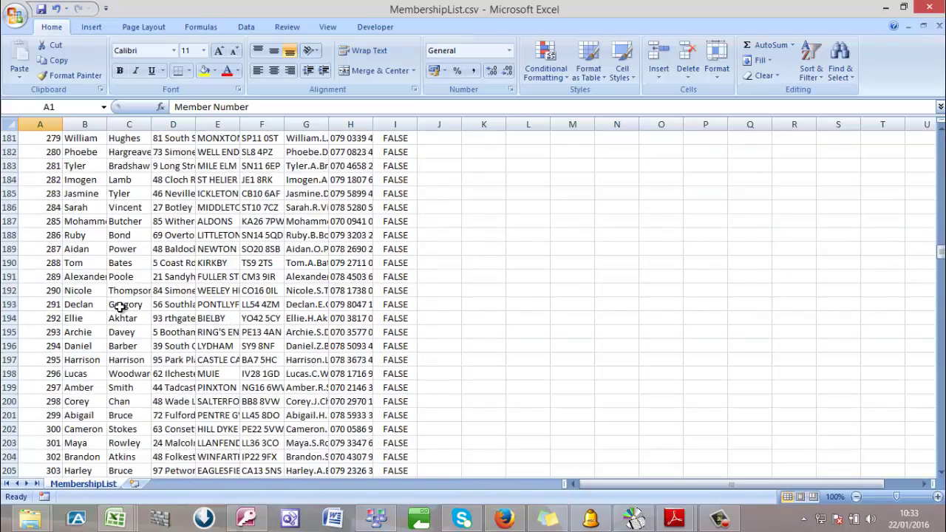
scroll(120, 305, up, 20)
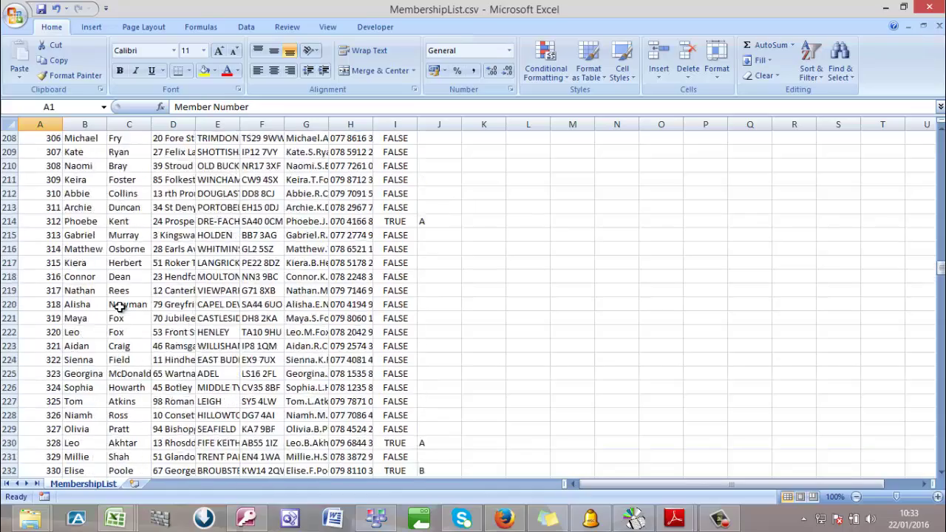
scroll(120, 305, up, 20)
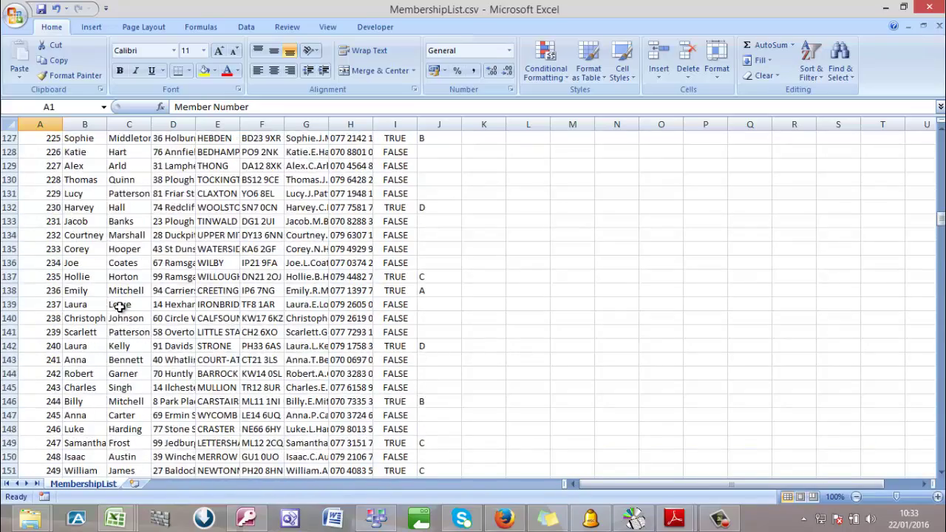
scroll(120, 305, up, 15)
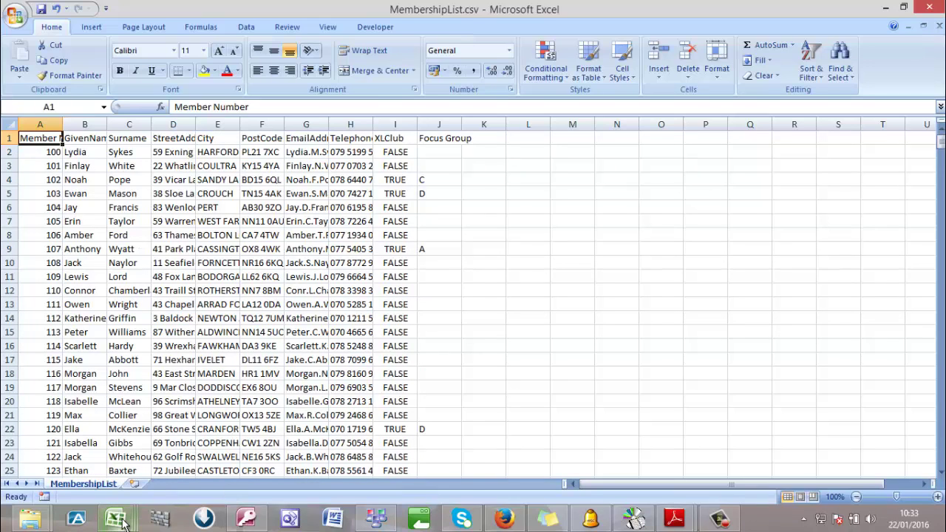
Check the Winning Number instructions for column D in 9713_w15_qp_04.pdf and return to MembershipList.csv
mouse_move(124, 523)
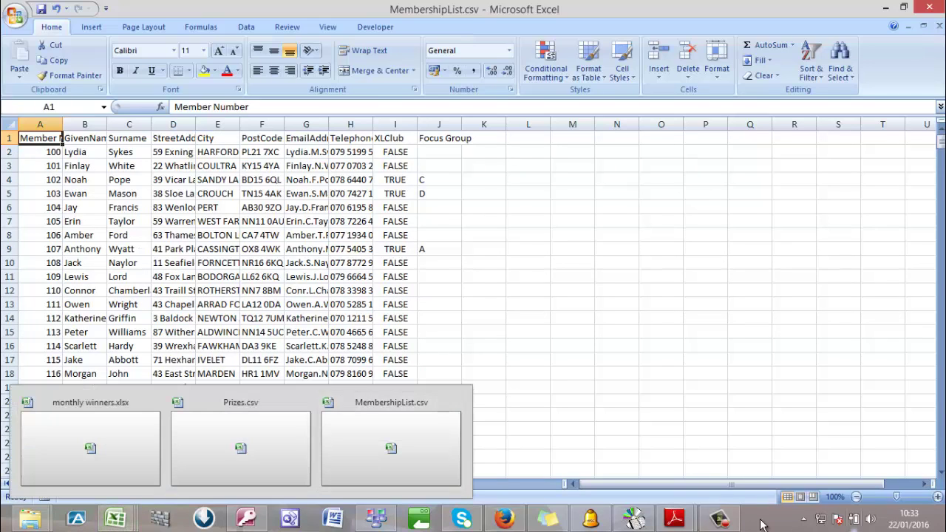
mouse_move(673, 519)
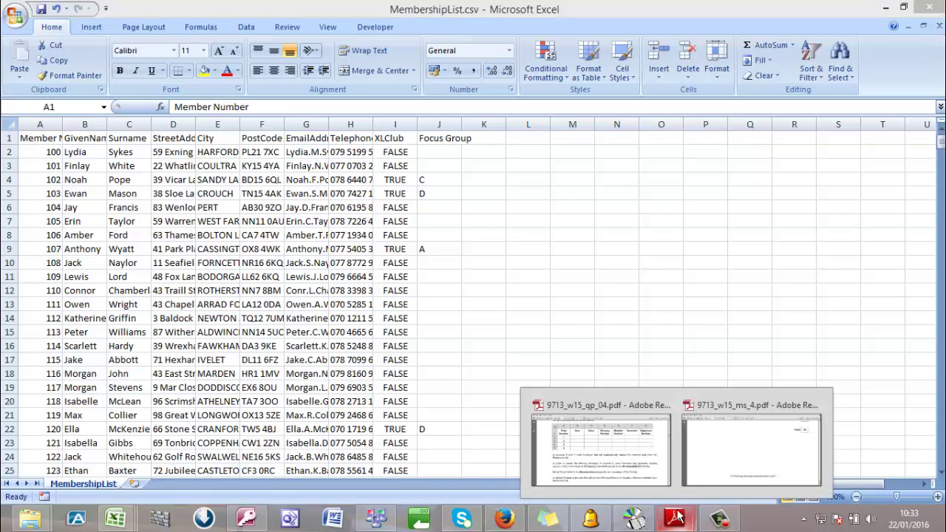
click(636, 466)
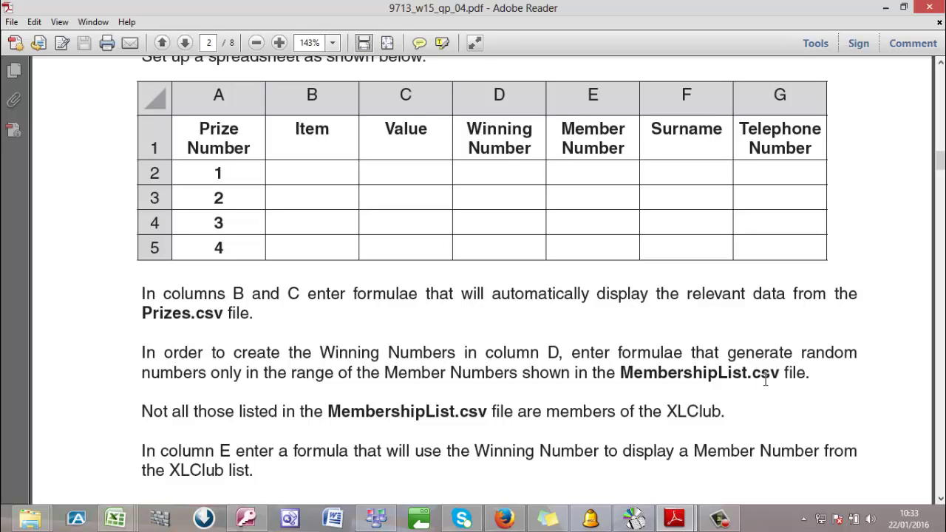
click(885, 7)
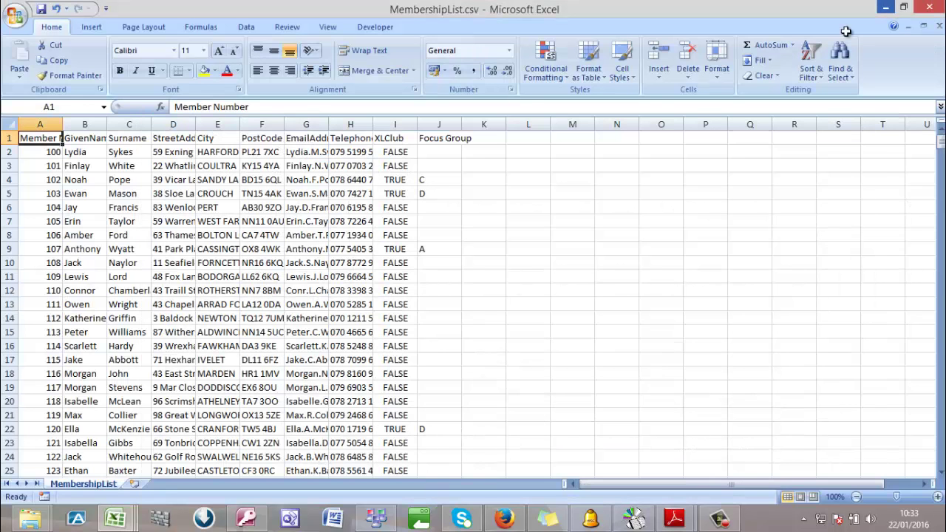
Look up the first and last member numbers in column A of MembershipList.csv
click(56, 151)
scroll(182, 332, down, 20)
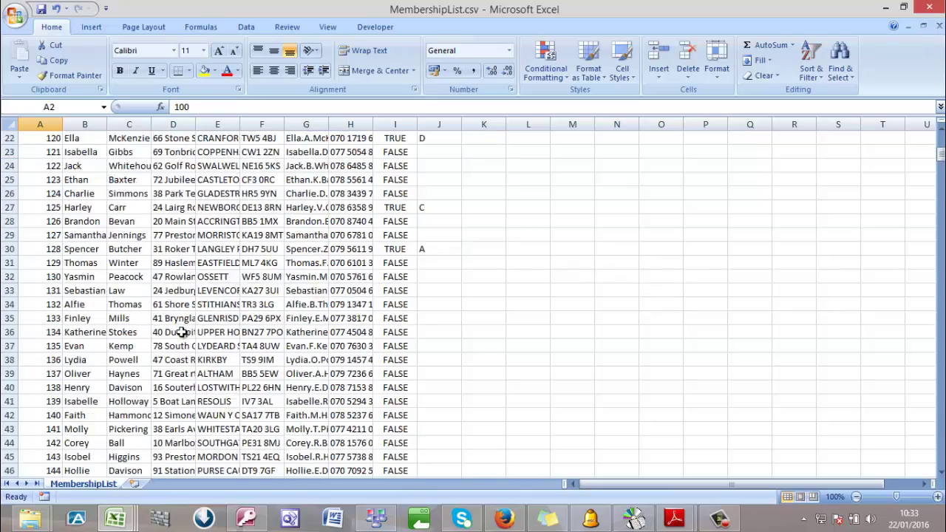
scroll(181, 332, down, 20)
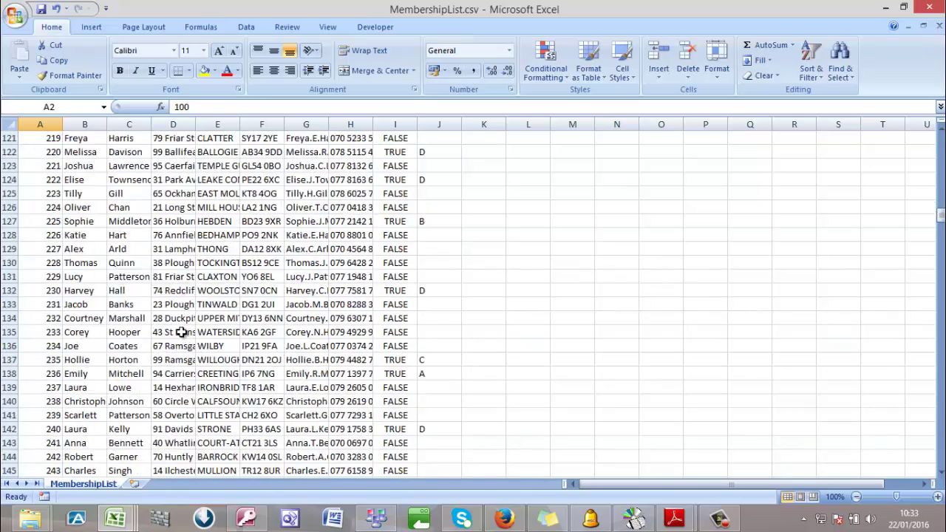
scroll(181, 331, down, 20)
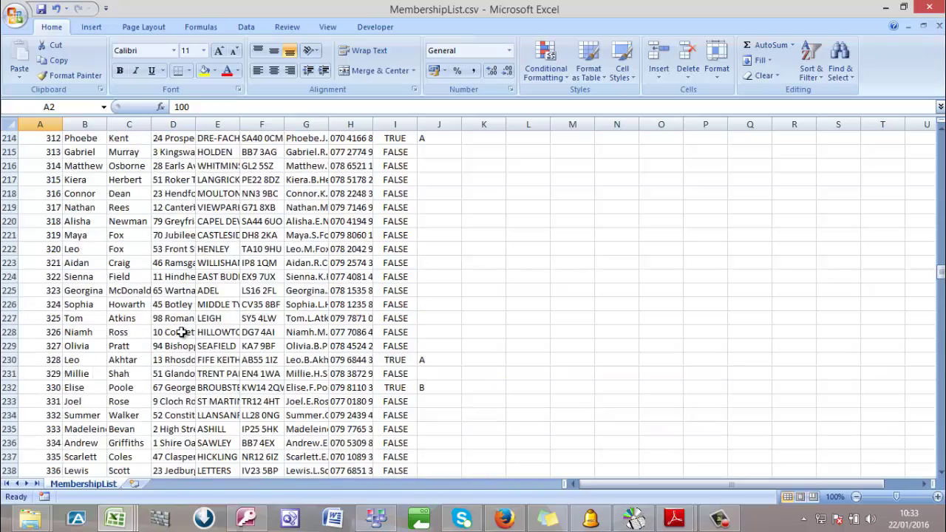
scroll(182, 332, down, 20)
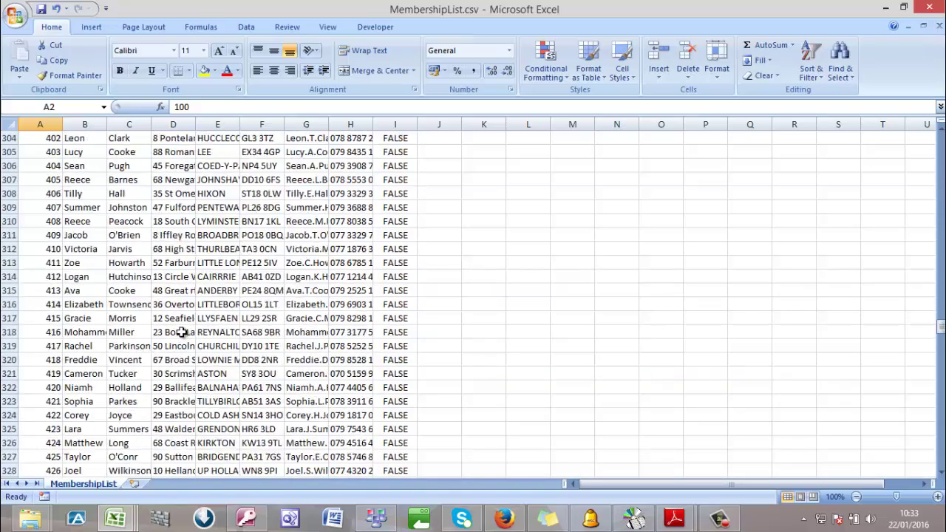
scroll(181, 331, down, 20)
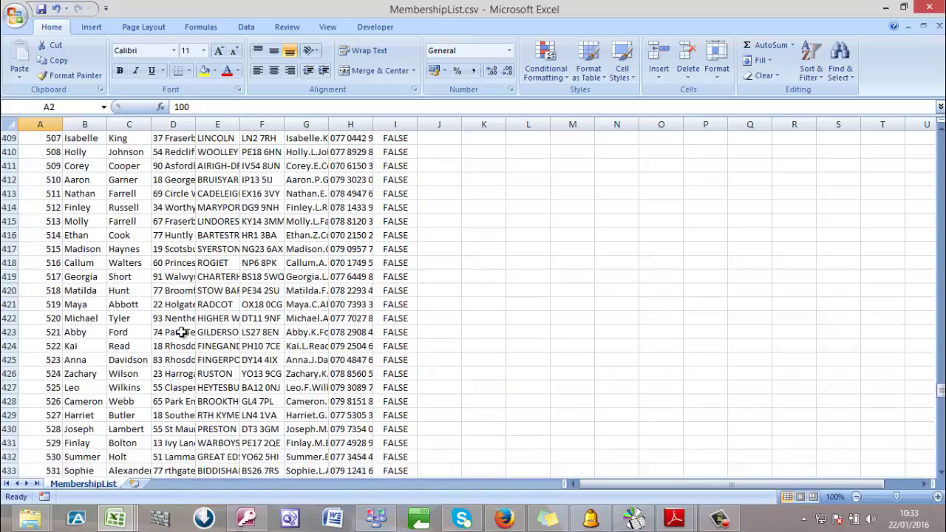
scroll(182, 331, down, 11)
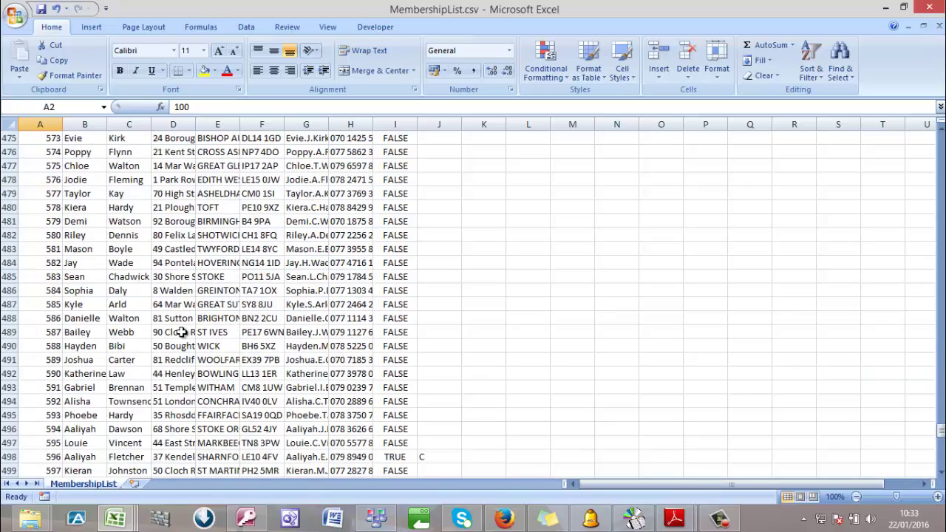
scroll(181, 331, down, 15)
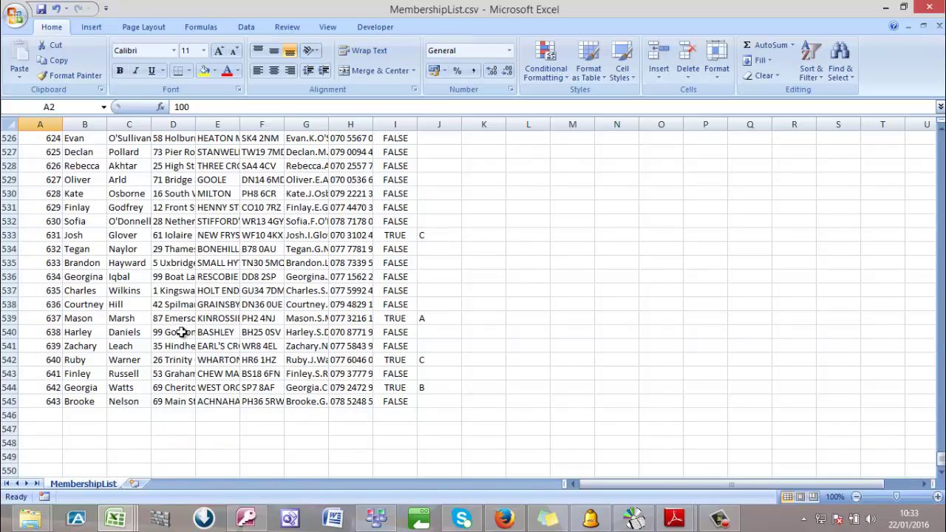
click(51, 401)
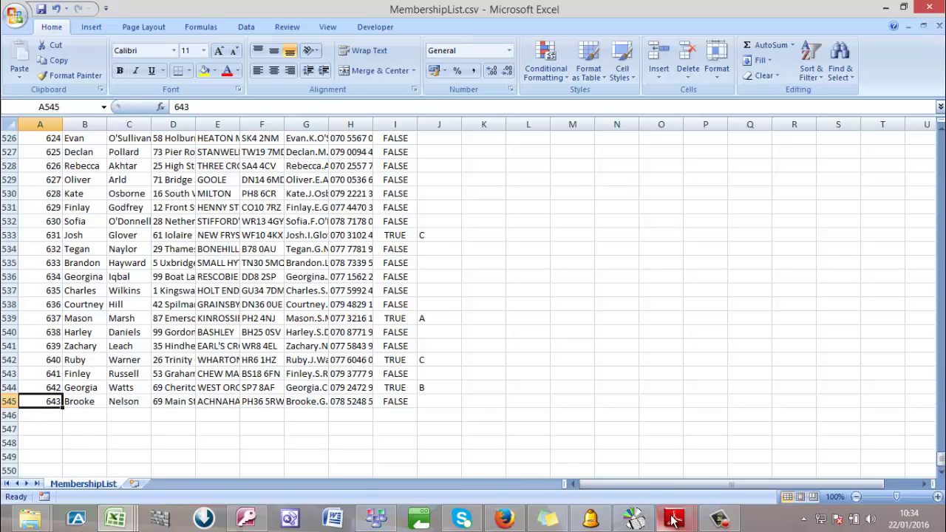
Switch to monthly winners.xlsx and start a RANDBETWEEN formula in cell D2
mouse_move(674, 520)
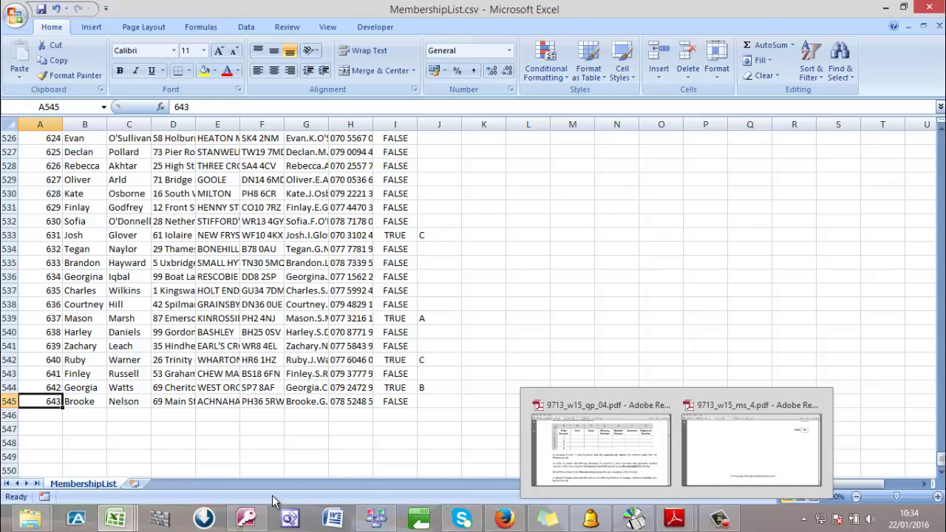
mouse_move(111, 523)
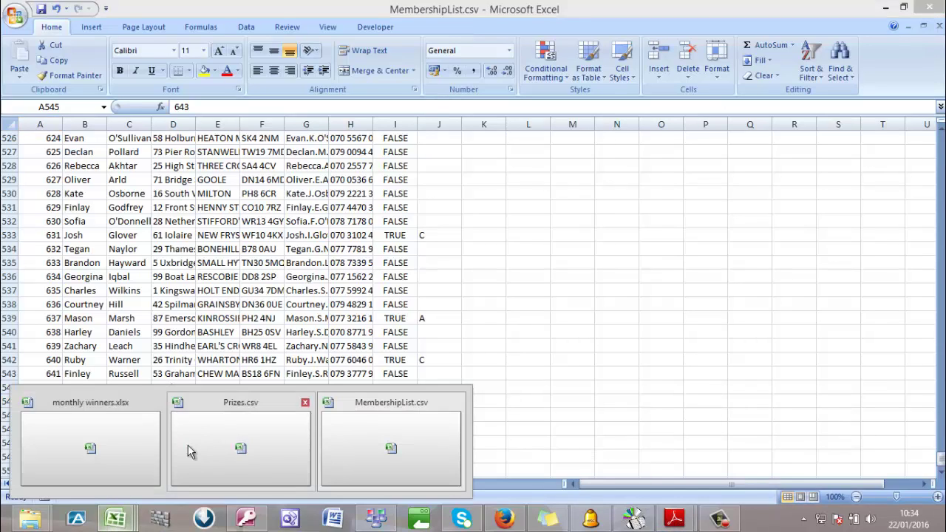
click(89, 448)
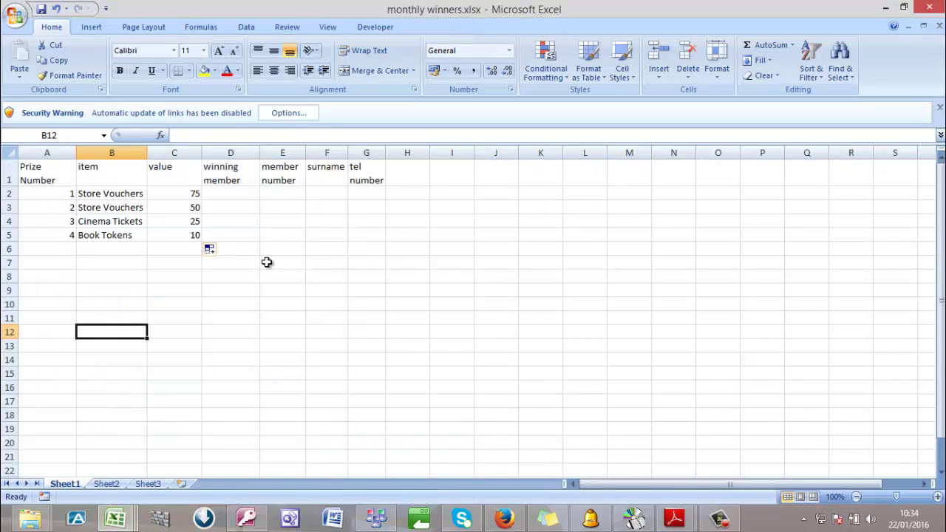
click(241, 196)
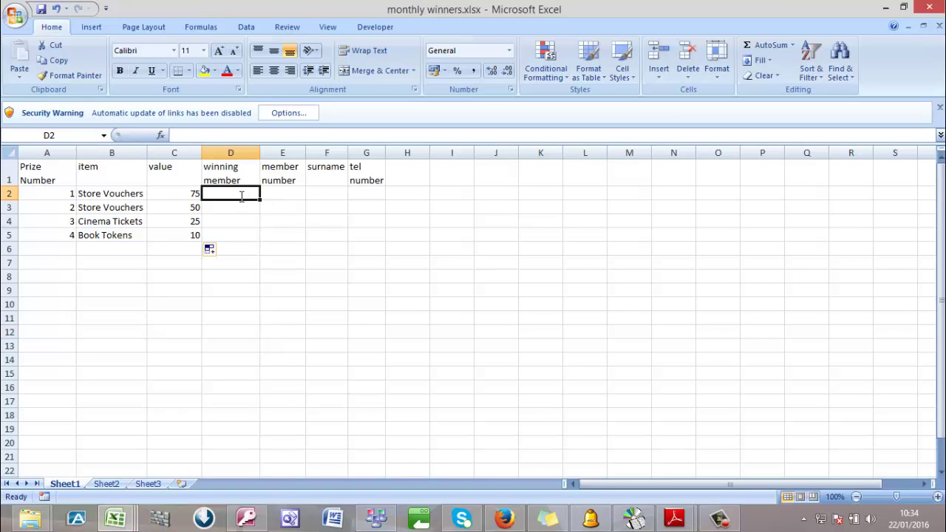
text(=)
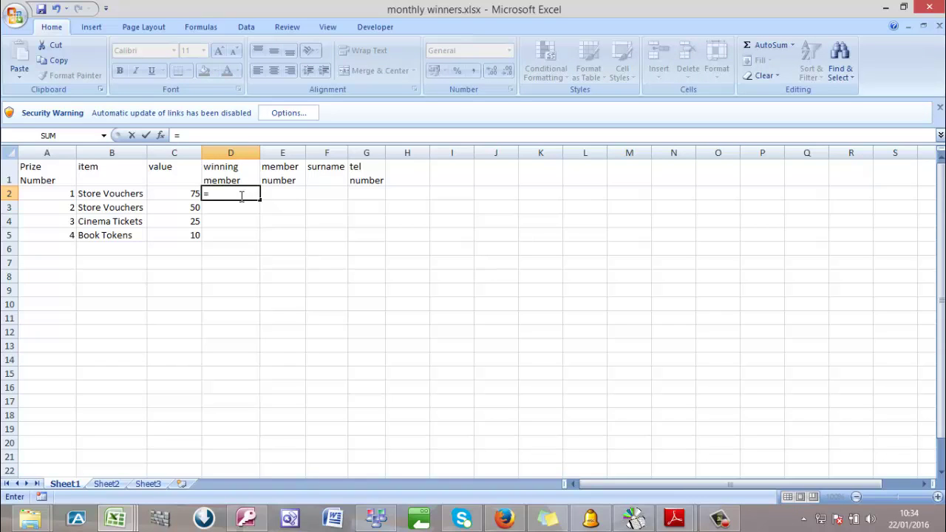
text(ra)
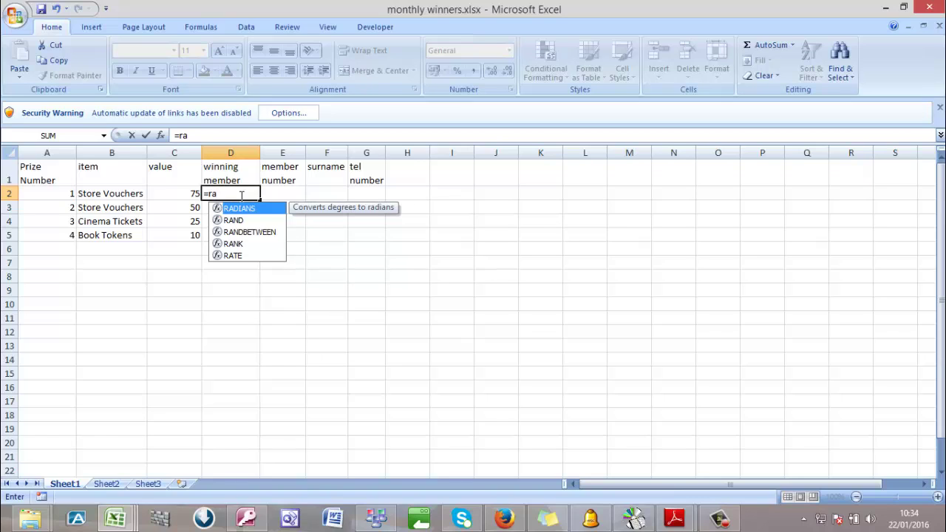
click(265, 234)
double_click(265, 234)
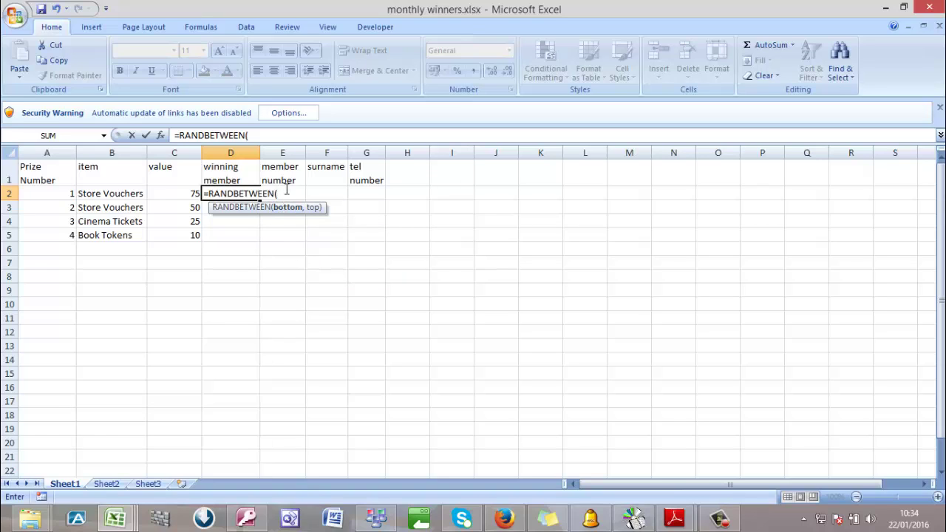
Complete the D2 formula with 100 as the bottom and 643 as the top value, checking the last member number in MembershipList.csv
text(100,)
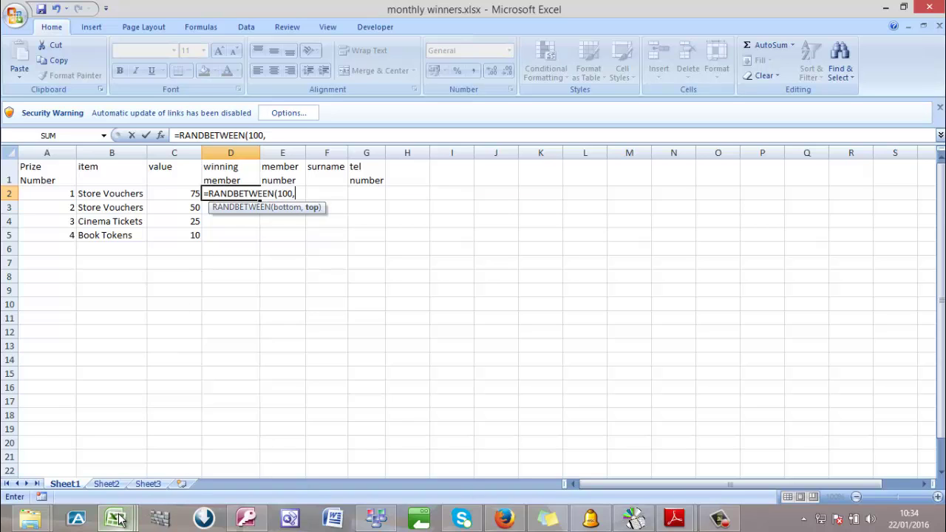
mouse_move(119, 520)
click(342, 458)
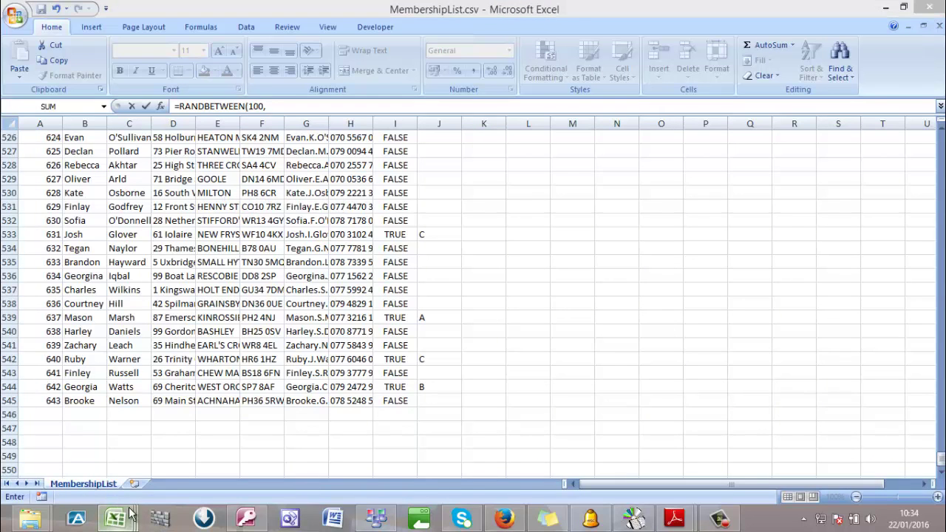
mouse_move(118, 520)
click(77, 457)
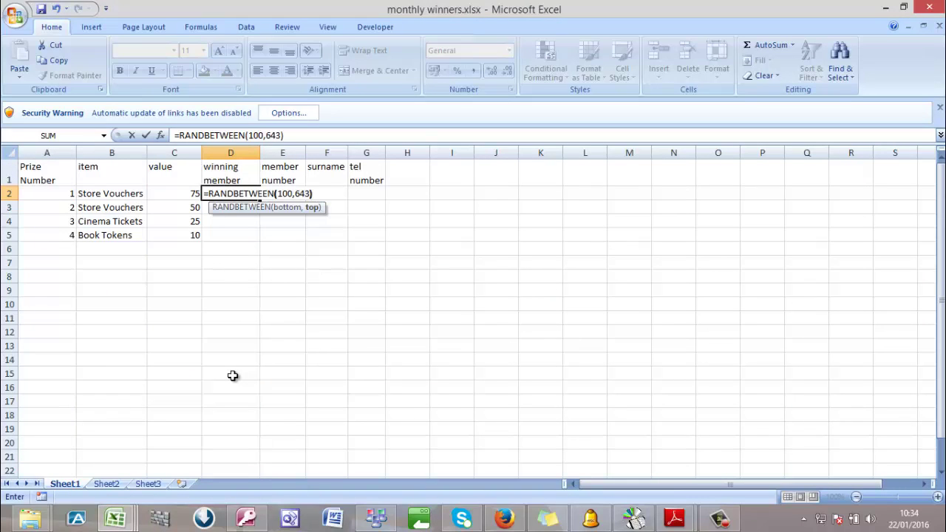
key(Return)
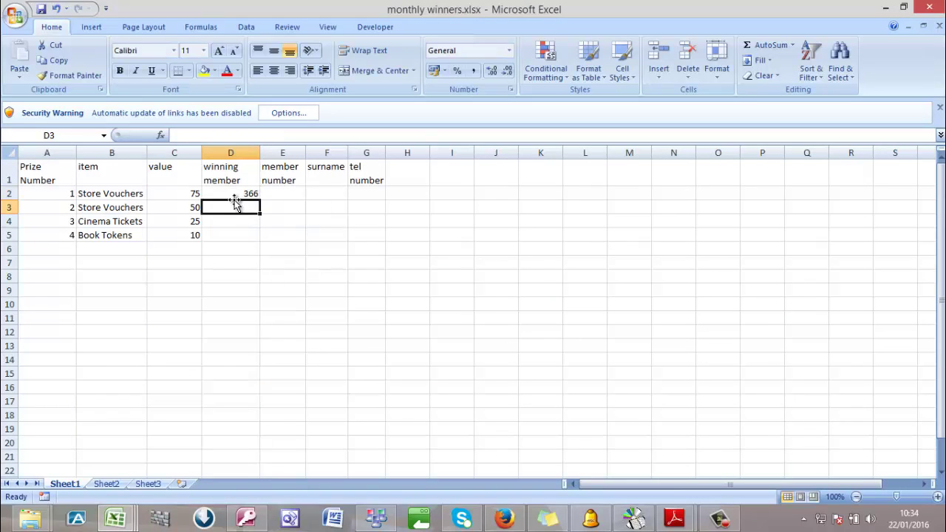
Regenerate the random number in D2 by widening column D and narrowing it back to about its original width
click(228, 192)
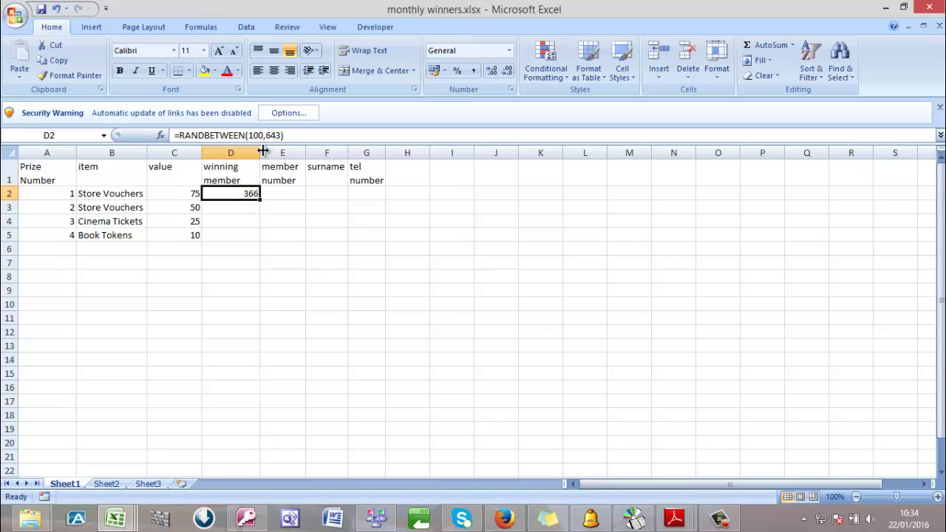
drag(261, 151, 280, 153)
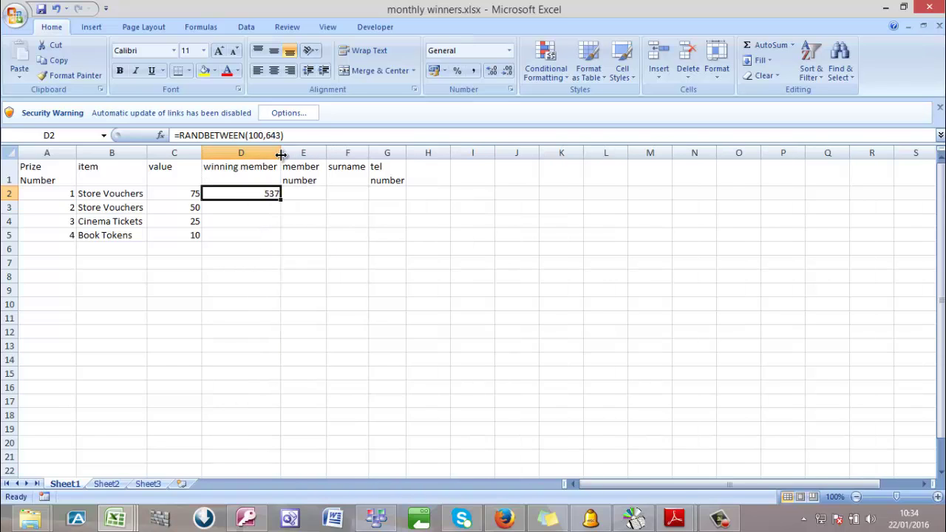
click(281, 153)
click(281, 154)
click(281, 154)
click(281, 155)
drag(281, 153, 261, 154)
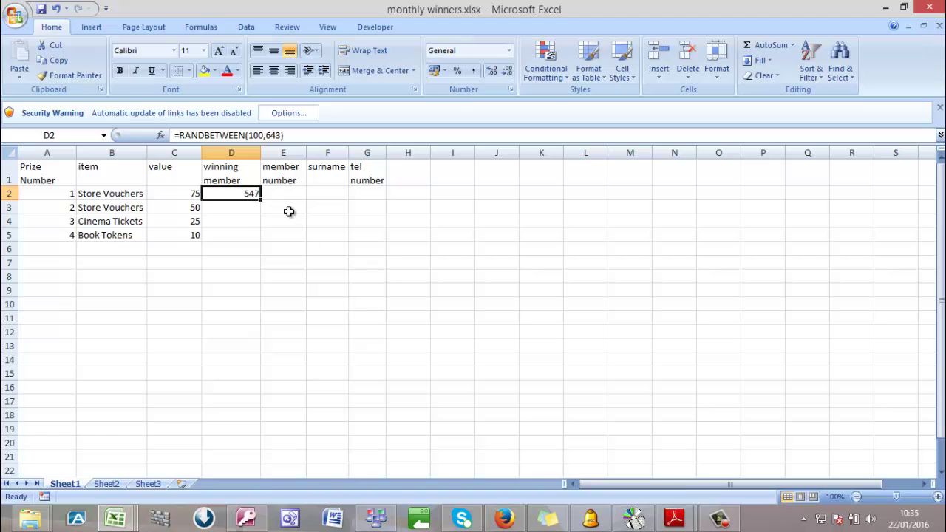
Read the column E Member Number instructions in 9713_w15_qp_04.pdf and return to monthly winners.xlsx
click(676, 518)
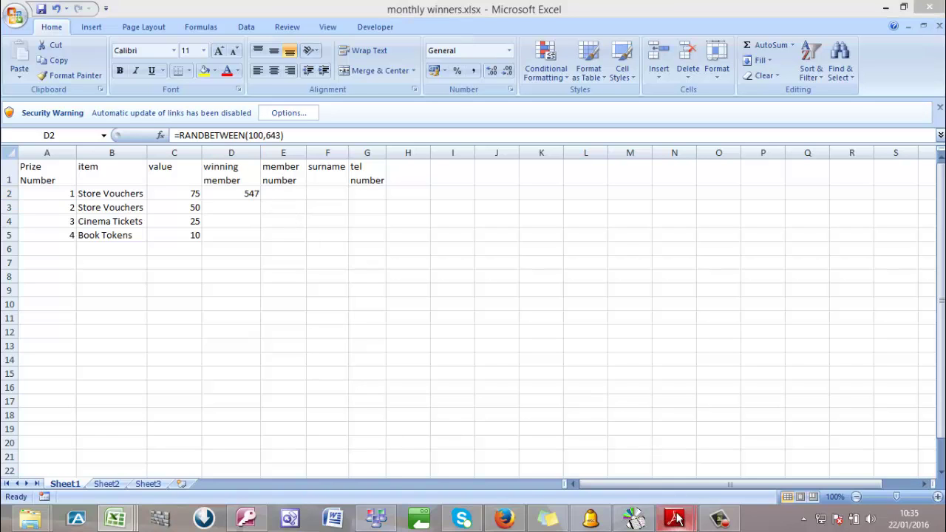
mouse_move(625, 456)
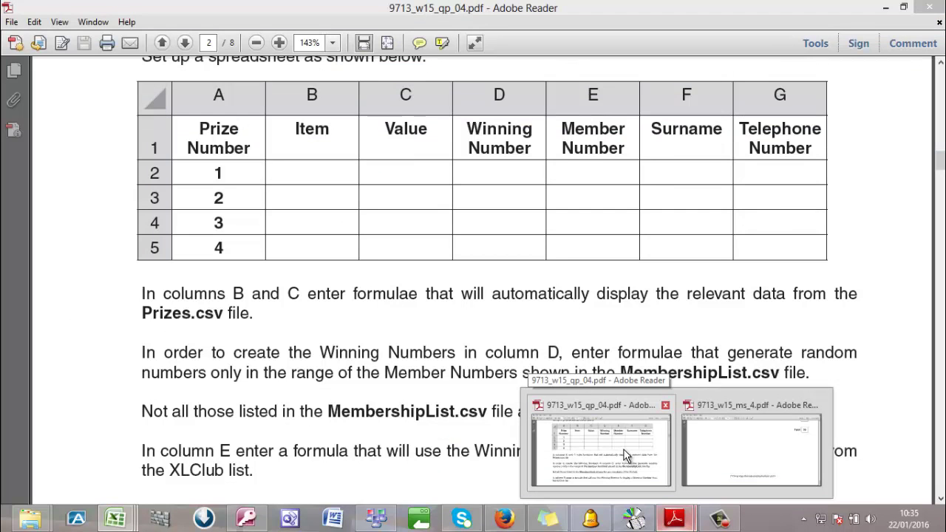
click(625, 456)
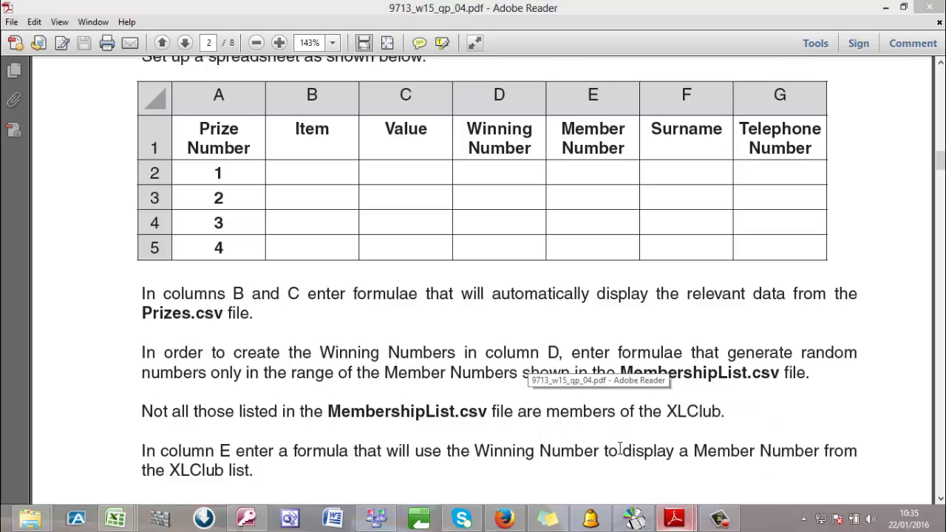
scroll(307, 423, down, 2)
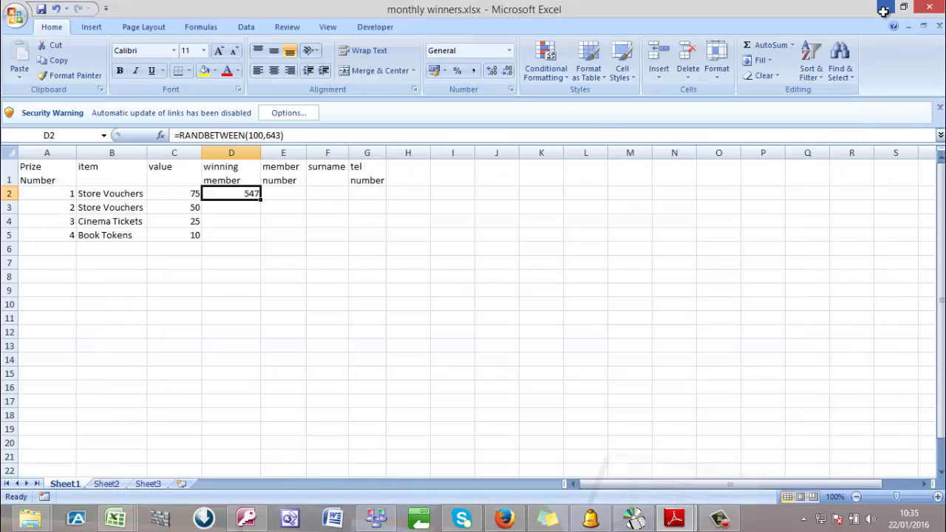
click(885, 7)
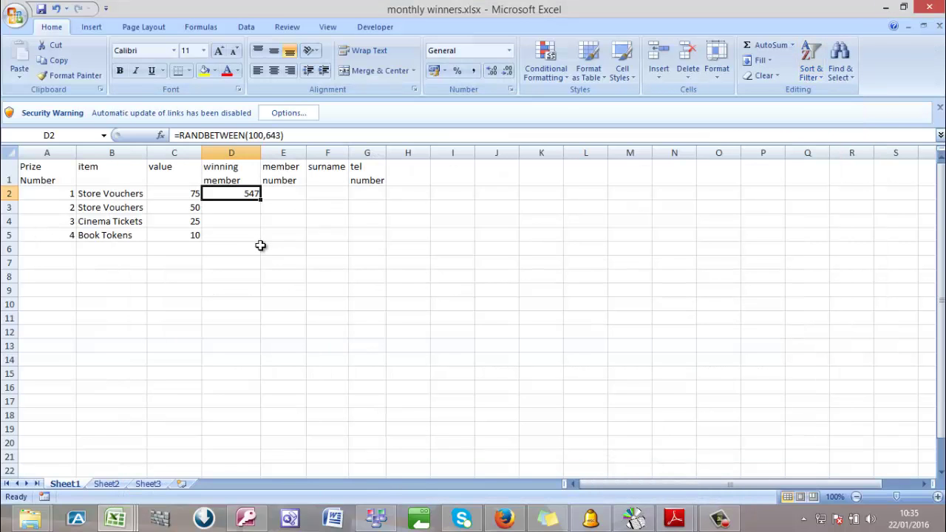
click(275, 192)
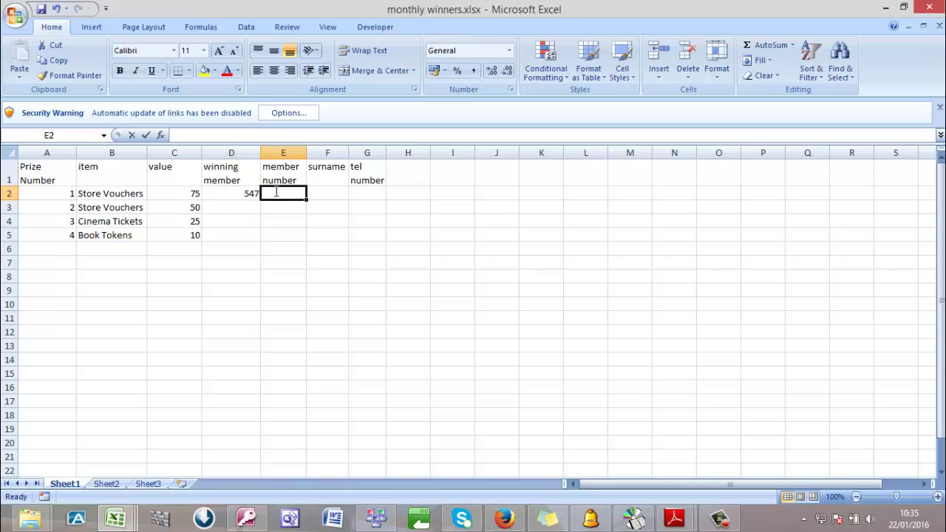
text(=vloo)
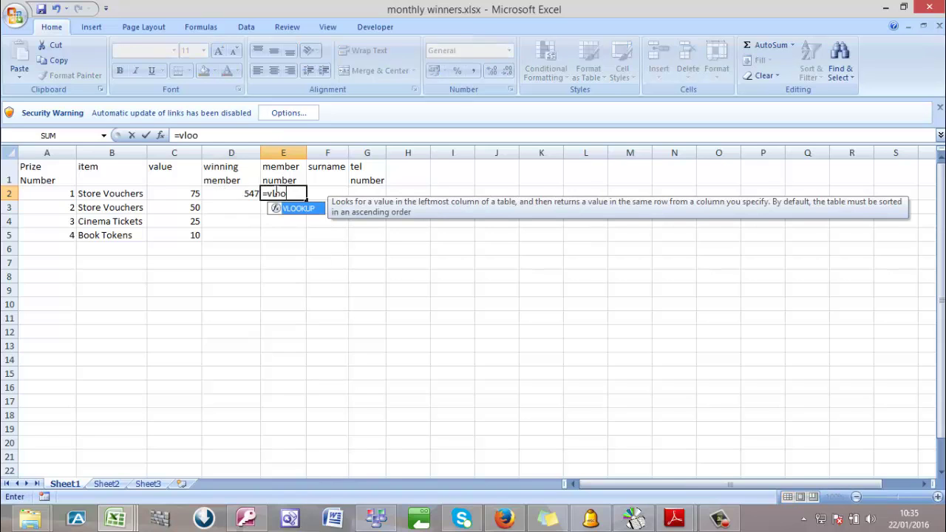
double_click(293, 206)
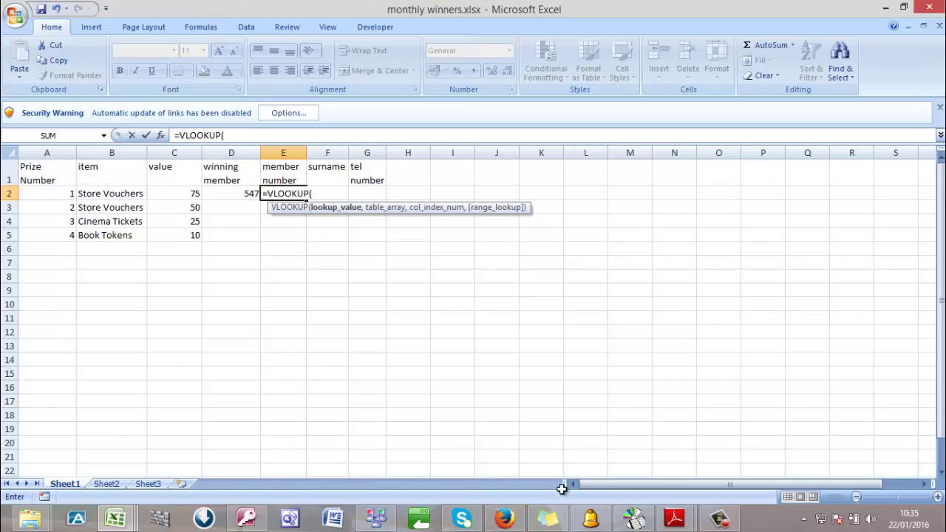
Read the column E matching rules on pages 2 and 3 of 9713_w15_qp_04.pdf and return to monthly winners.xlsx
click(673, 516)
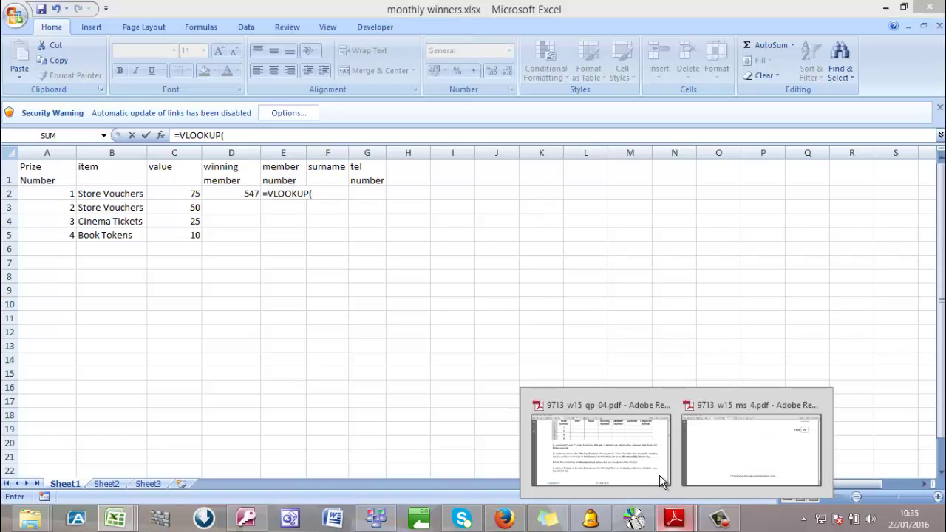
click(654, 473)
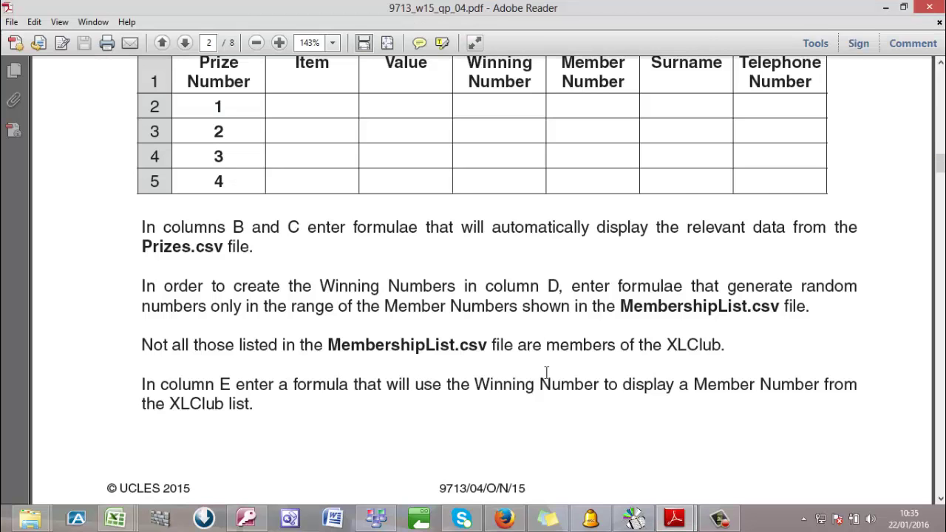
scroll(529, 384, down, 5)
scroll(528, 384, down, 7)
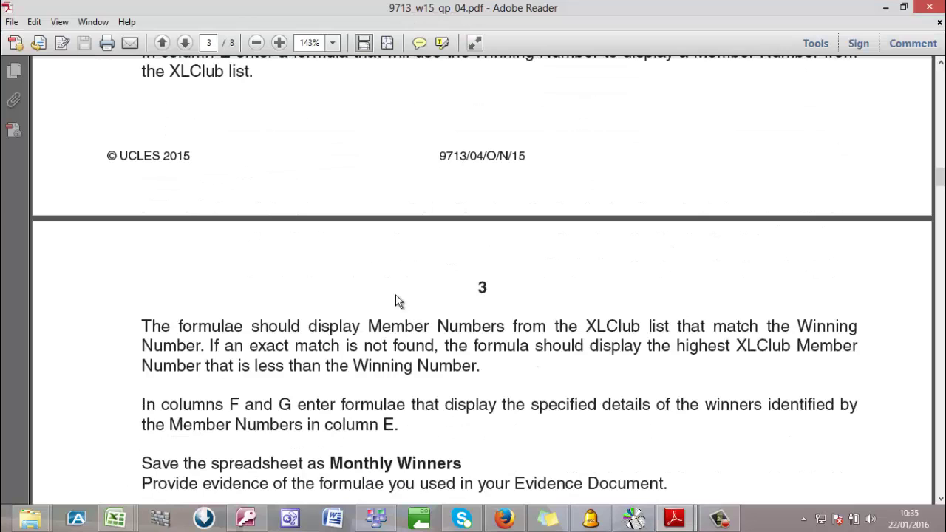
scroll(333, 203, up, 1)
scroll(332, 206, up, 2)
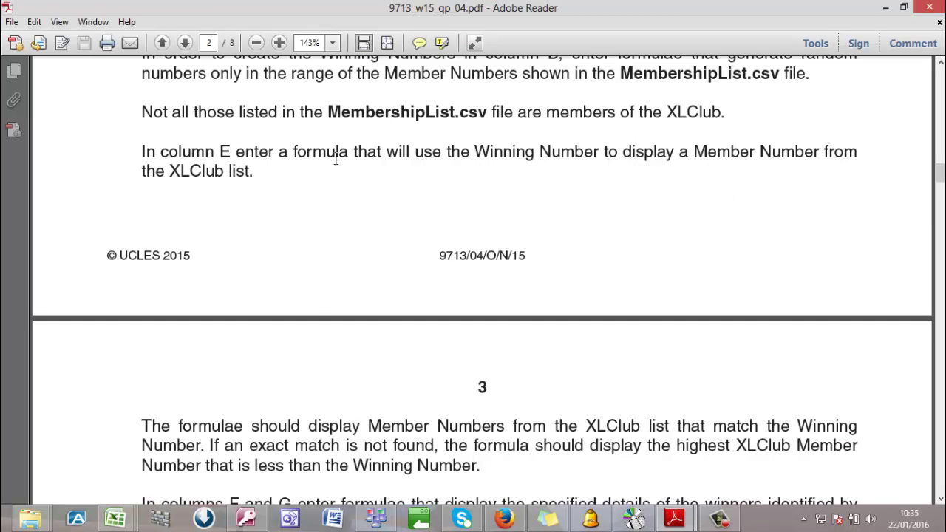
scroll(313, 310, down, 4)
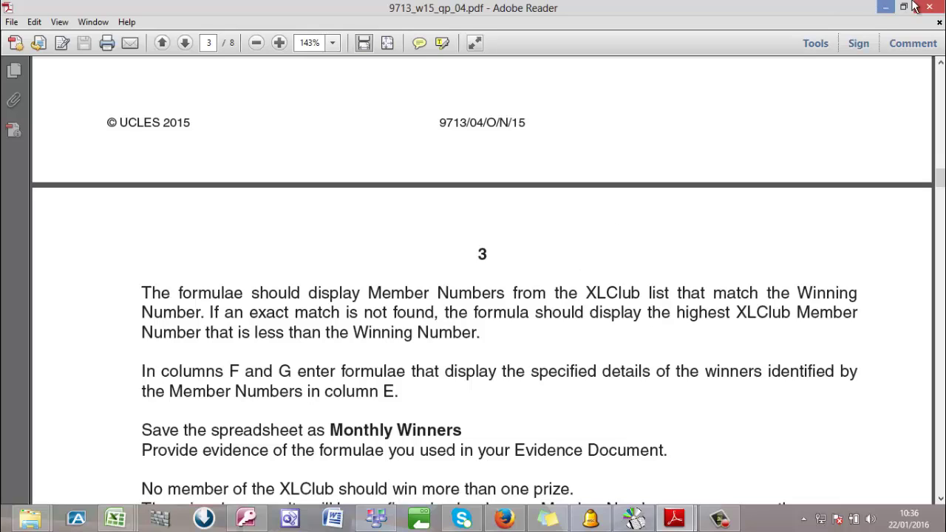
click(885, 7)
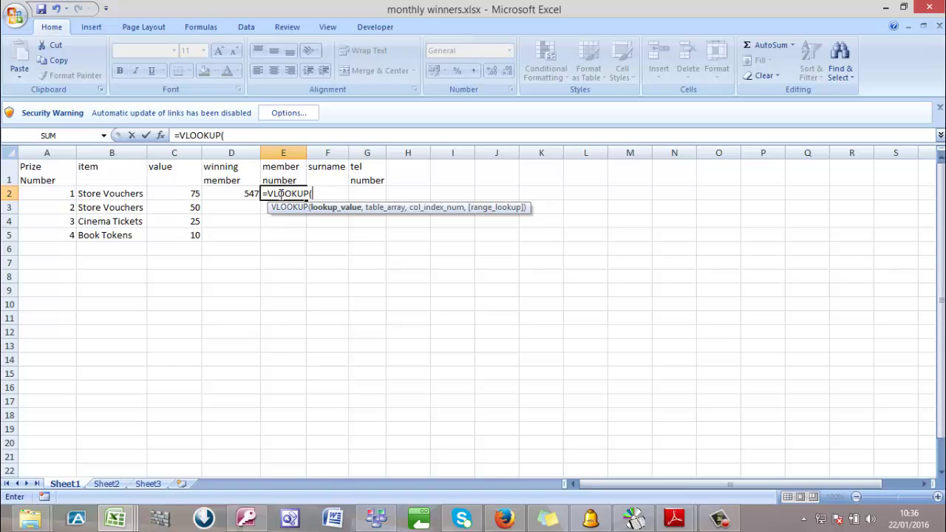
click(233, 192)
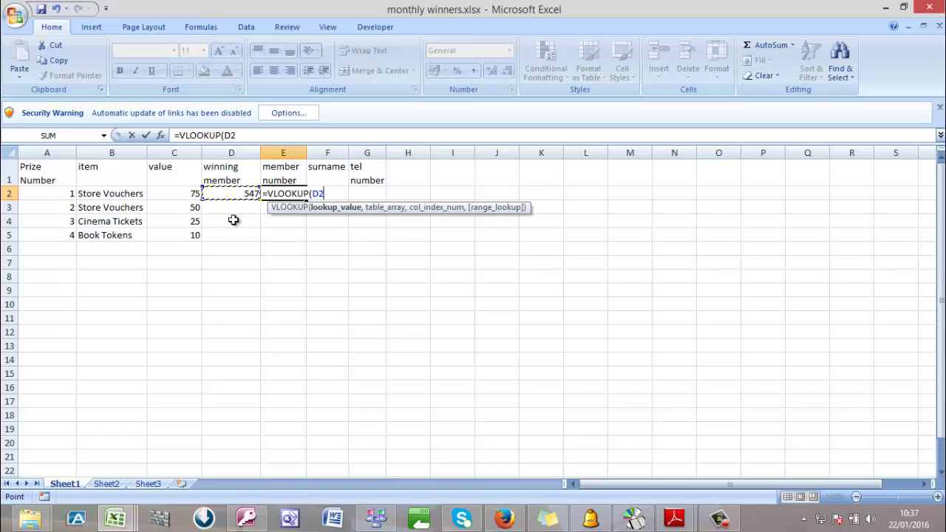
text(,)
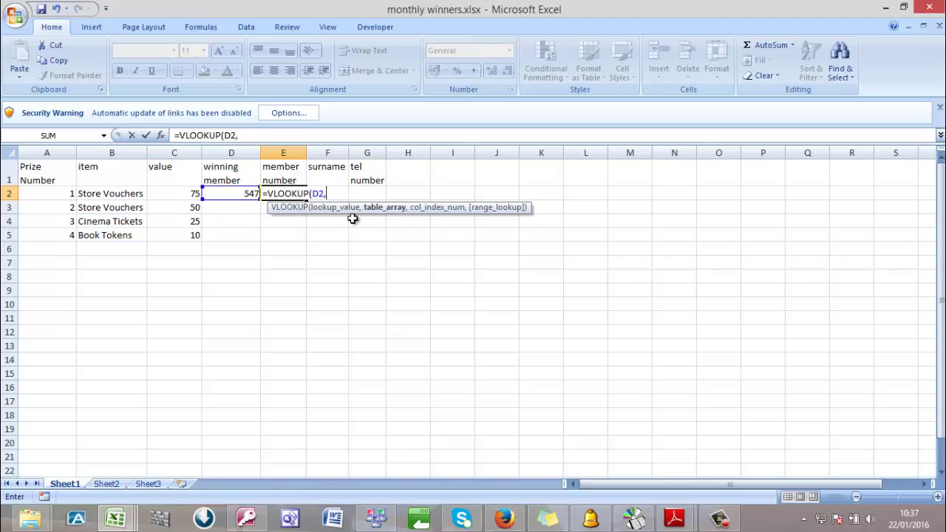
click(116, 517)
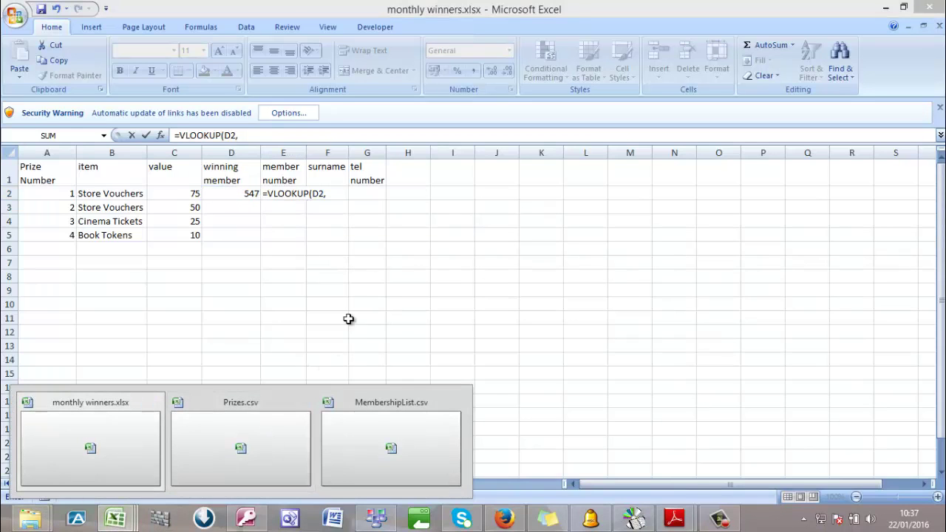
key(BackSpace)
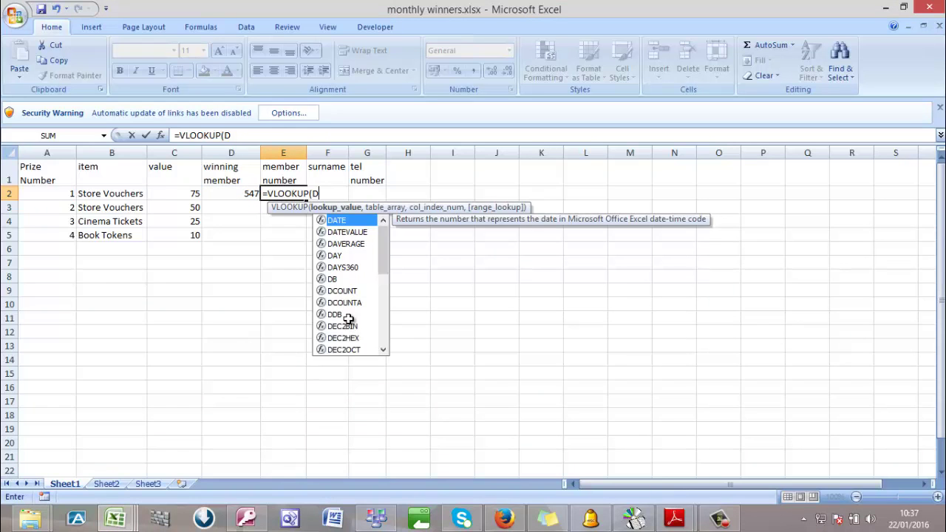
key(Escape)
Open XLClub.csv from the 9713_w15_sf_04 folder and autofit the width of all its columns
click(30, 517)
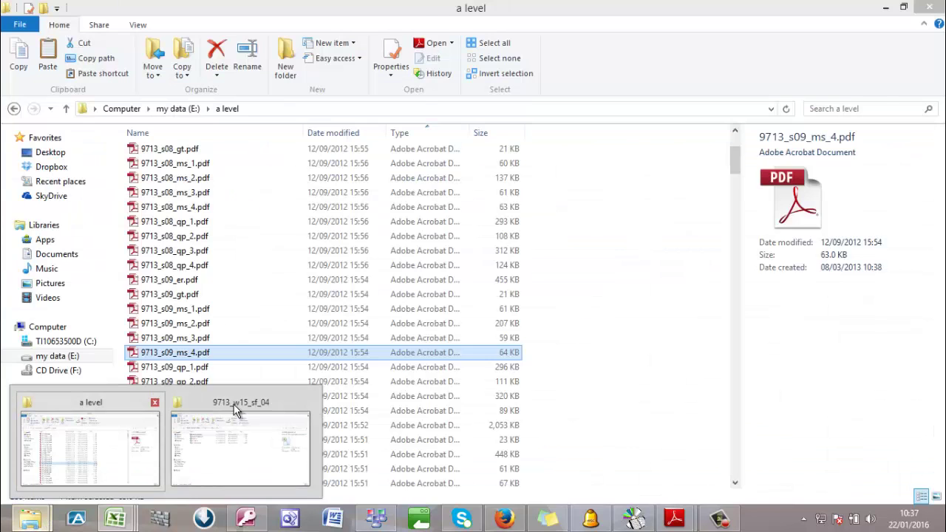
click(225, 427)
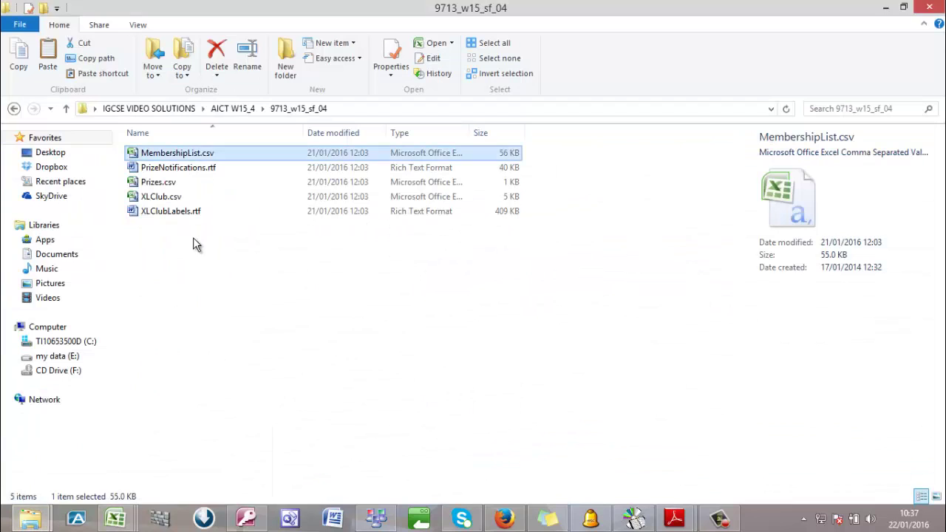
click(167, 202)
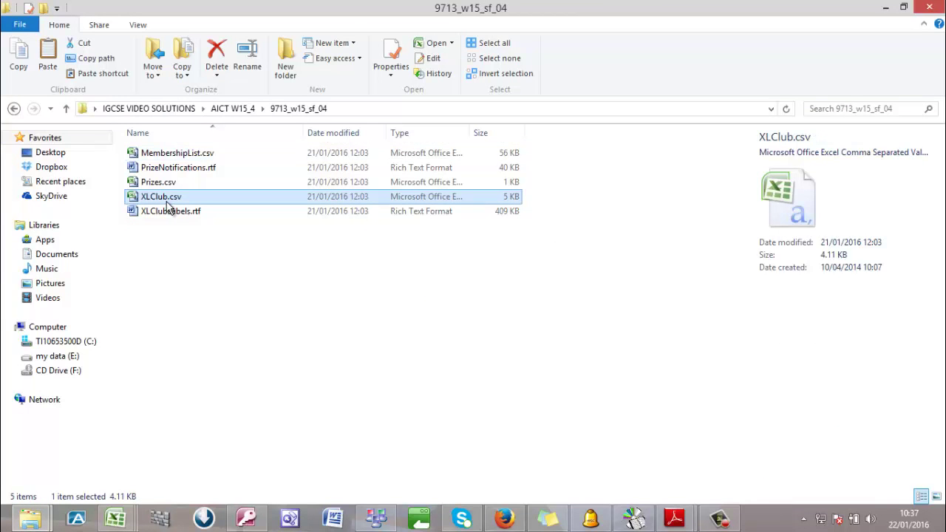
double_click(167, 206)
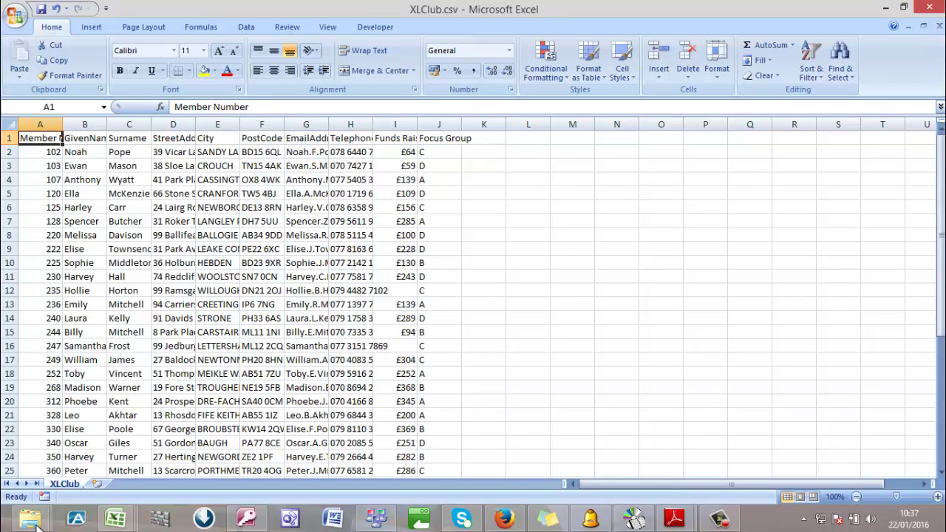
click(14, 123)
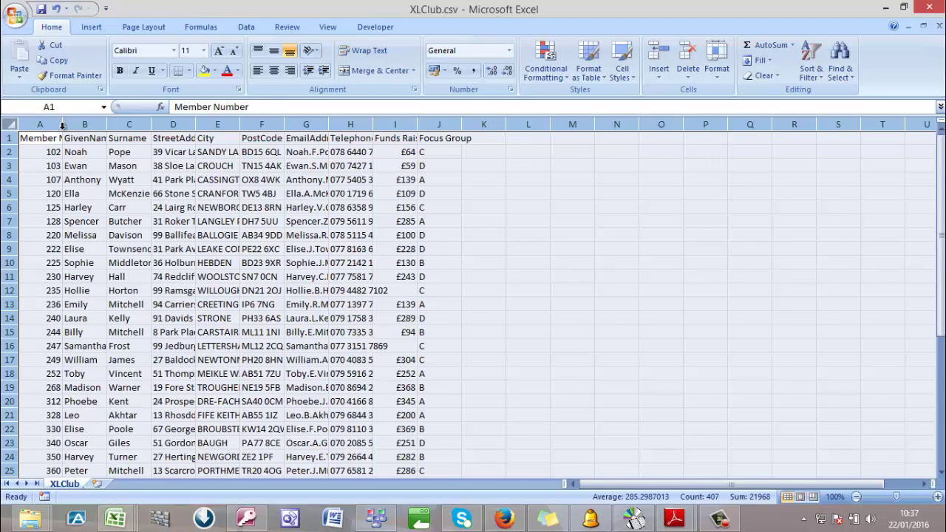
double_click(63, 124)
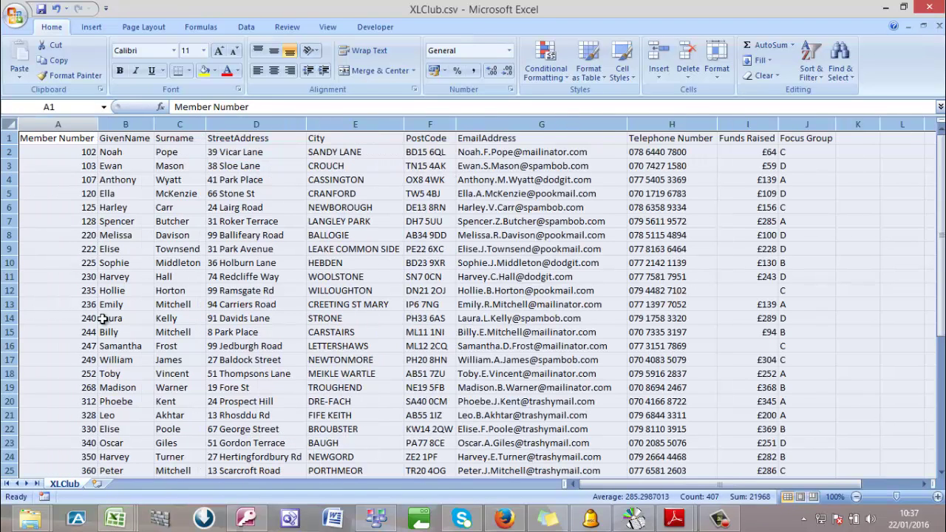
Switch to monthly winners.xlsx and start a VLOOKUP formula in E2 with D2 as the lookup value
click(115, 519)
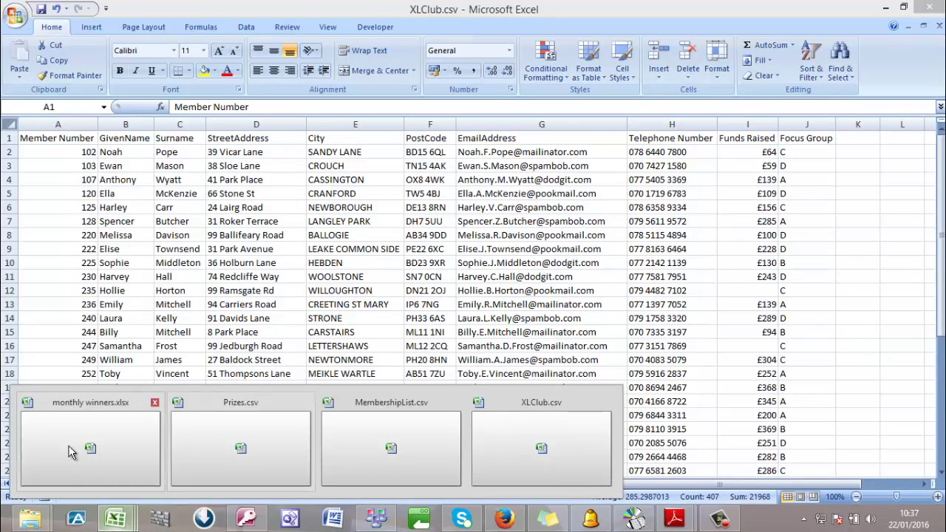
click(70, 452)
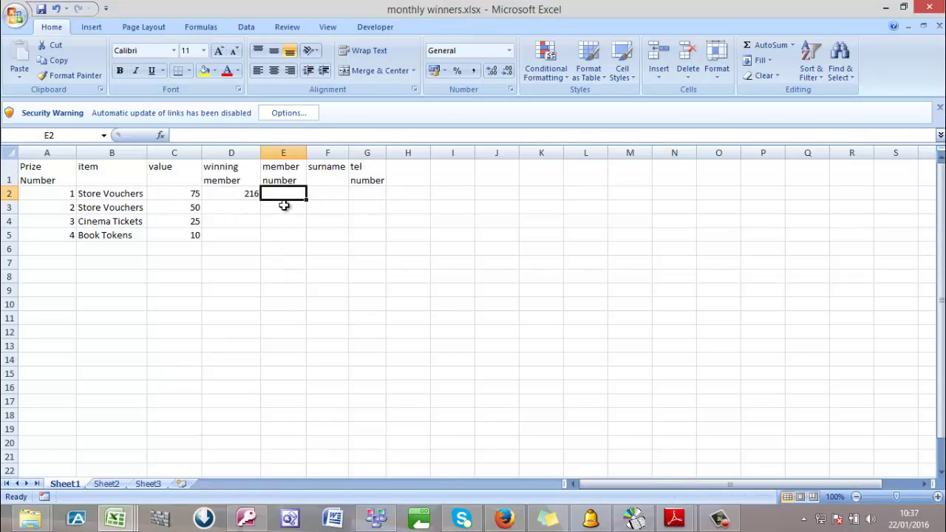
text(=vloo)
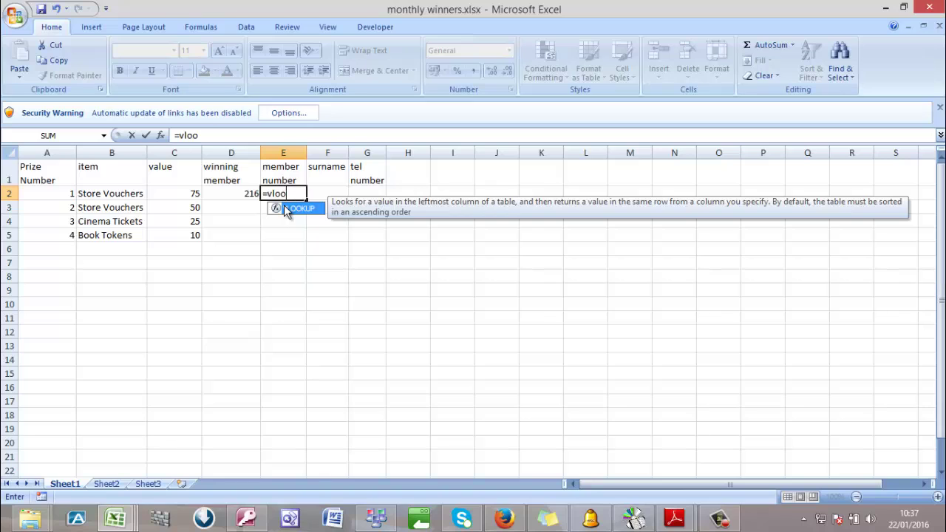
double_click(289, 210)
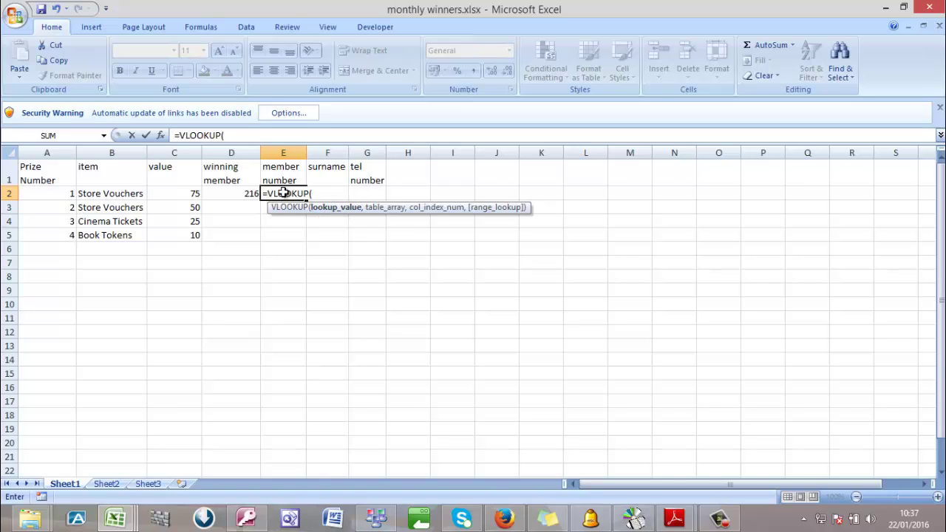
click(236, 196)
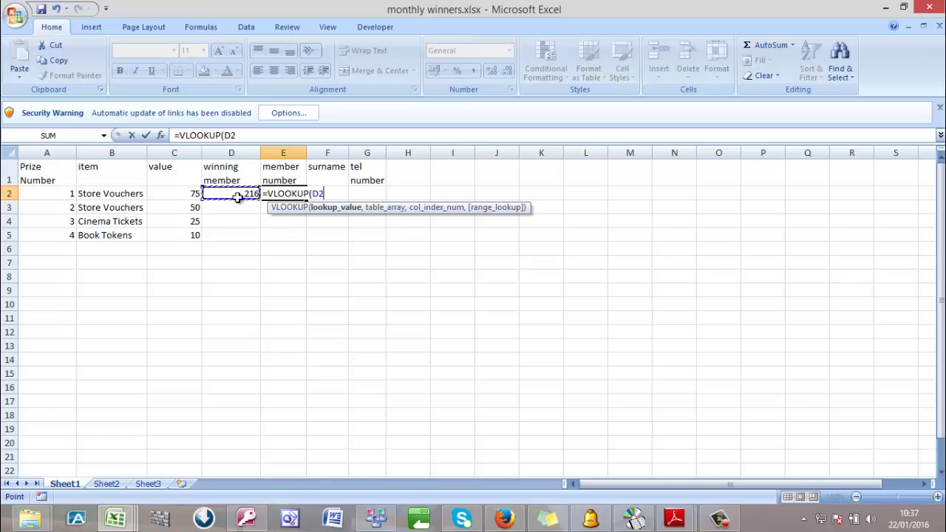
text(,)
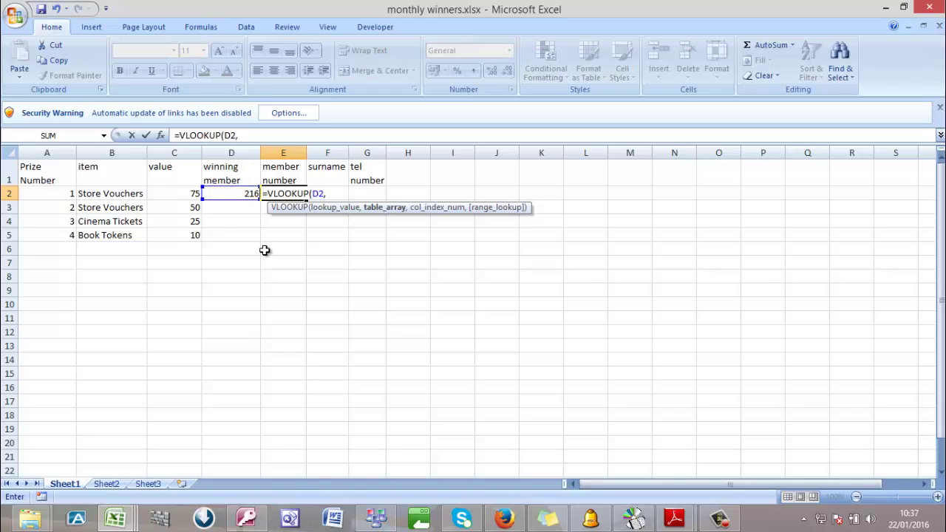
Complete the E2 VLOOKUP with XLClub.csv range $A$2:$A$41 as the table array, column index 1 and FALSE for exact match
click(116, 518)
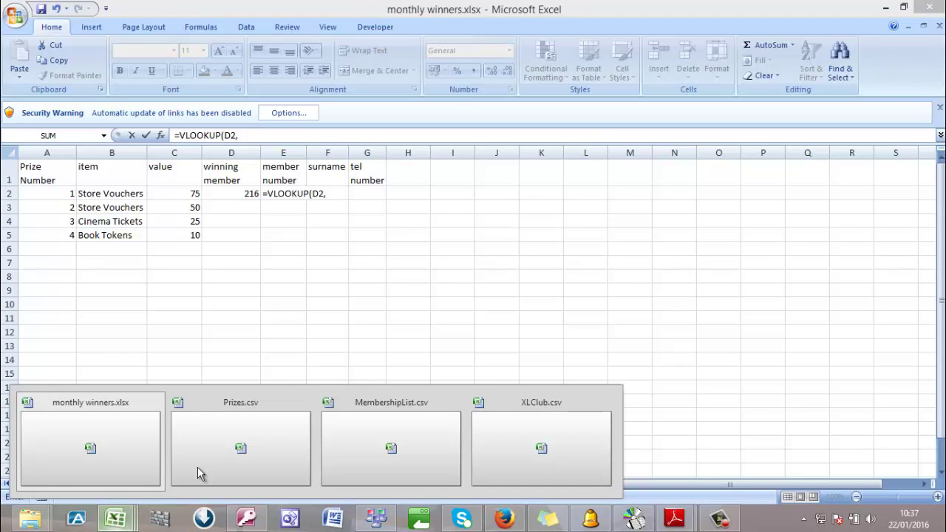
click(506, 442)
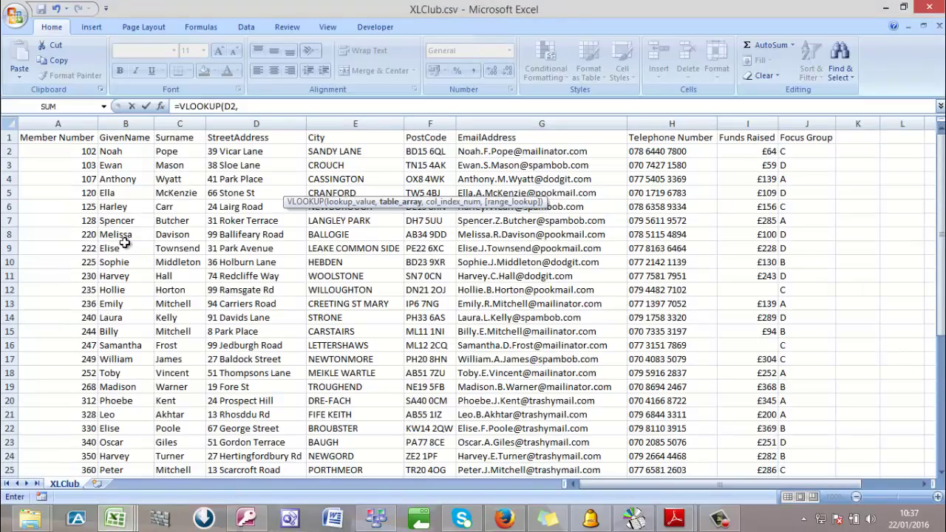
drag(63, 152, 71, 444)
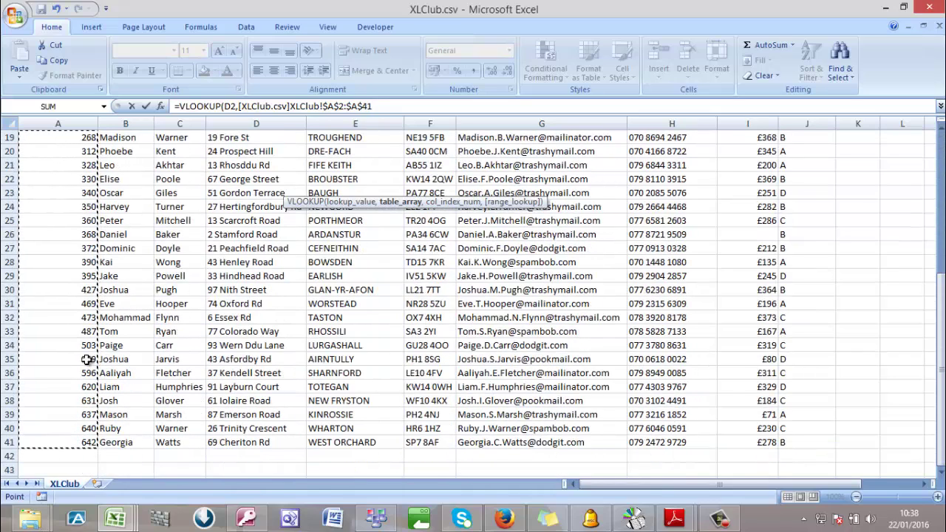
click(385, 106)
text(,)
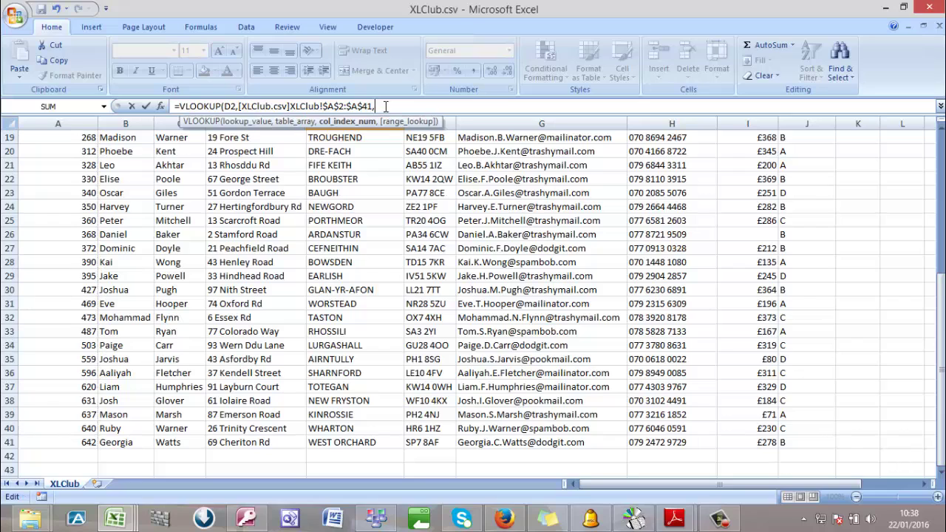
text(1,)
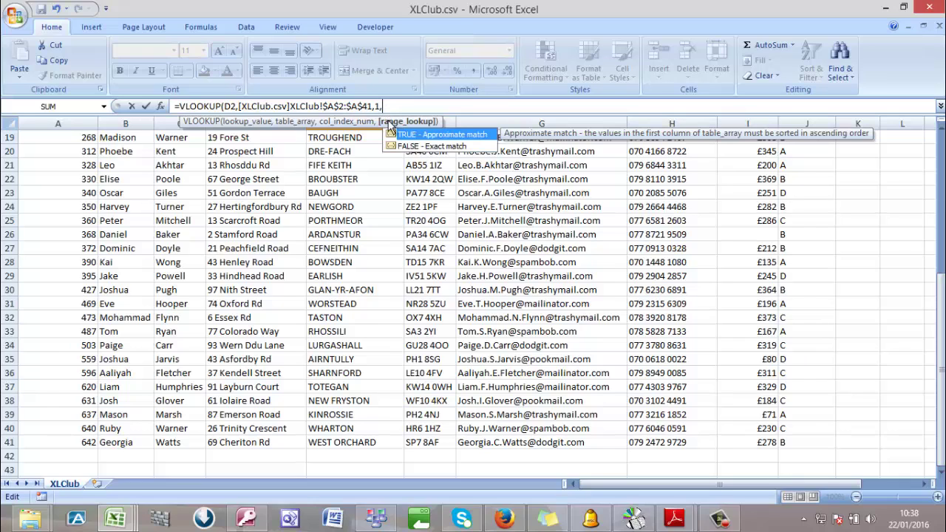
double_click(438, 148)
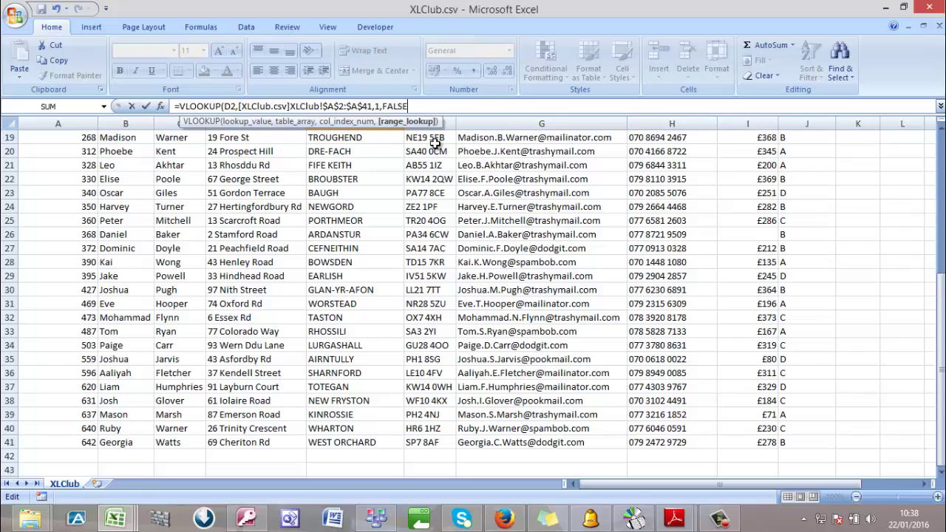
text())
key(Return)
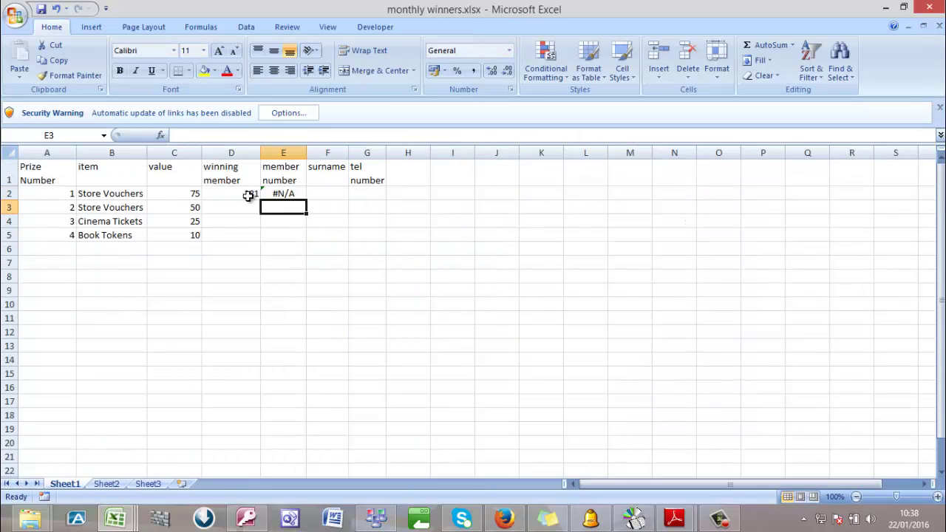
Select the winning number in D2 and switch to XLClub.csv to check it against the member numbers
click(248, 194)
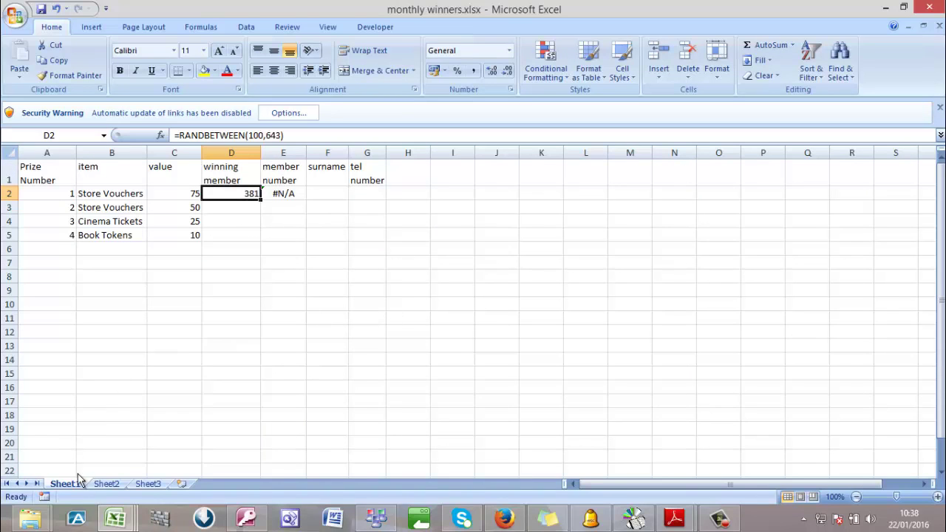
click(116, 517)
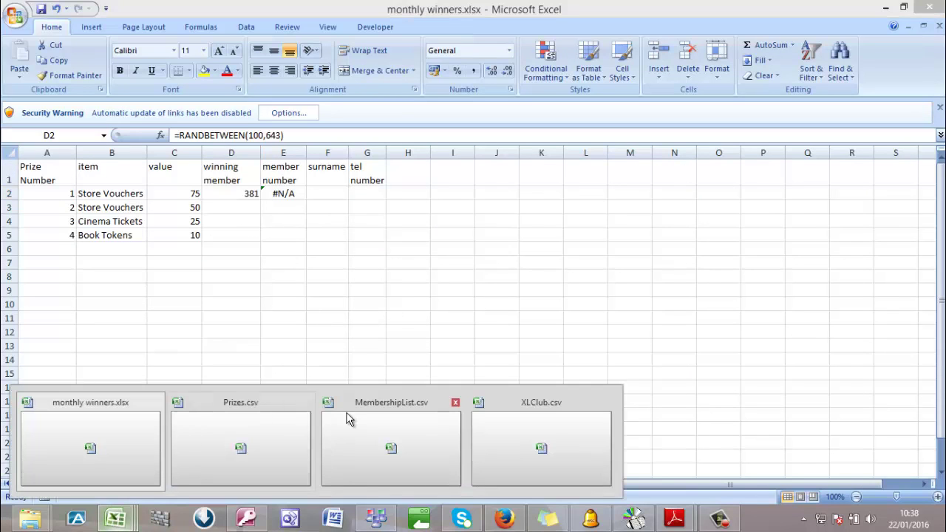
click(548, 438)
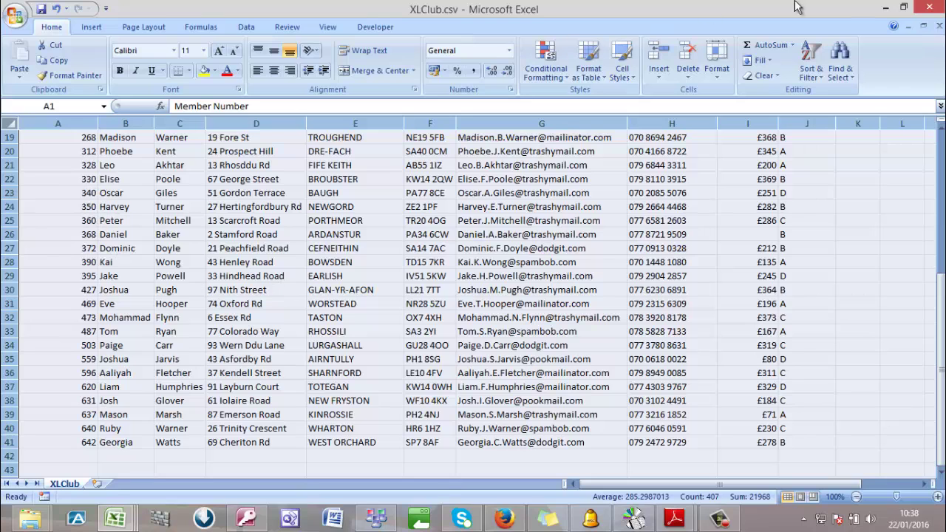
Switch back to monthly winners.xlsx and change the range lookup in the E2 VLOOKUP to TRUE for an approximate match
click(885, 8)
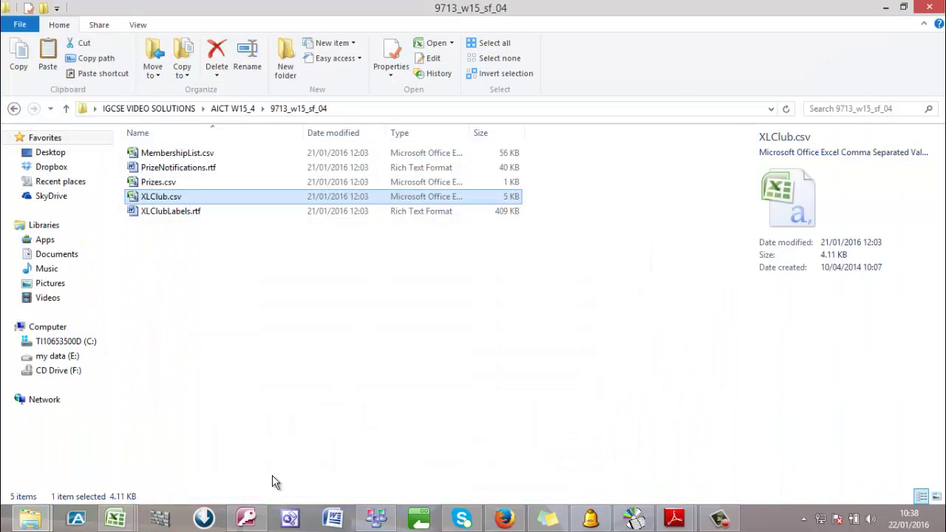
click(116, 517)
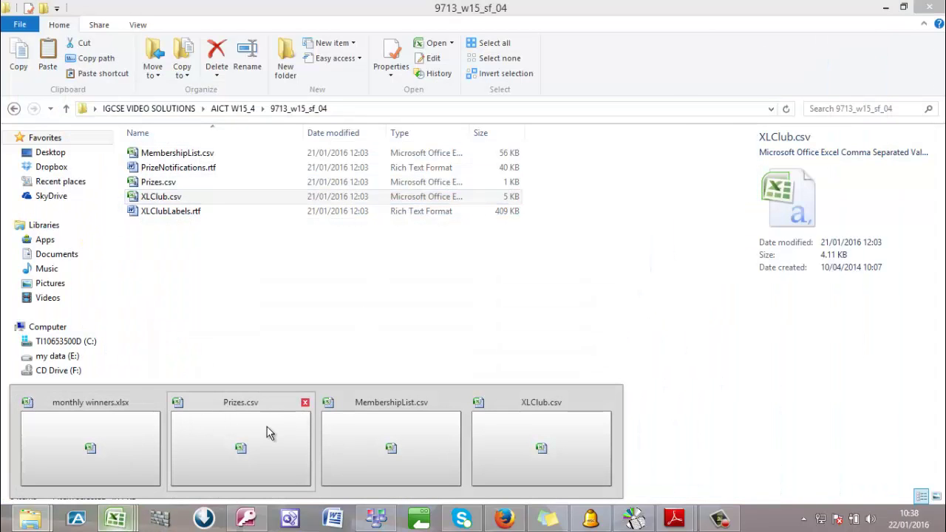
click(90, 449)
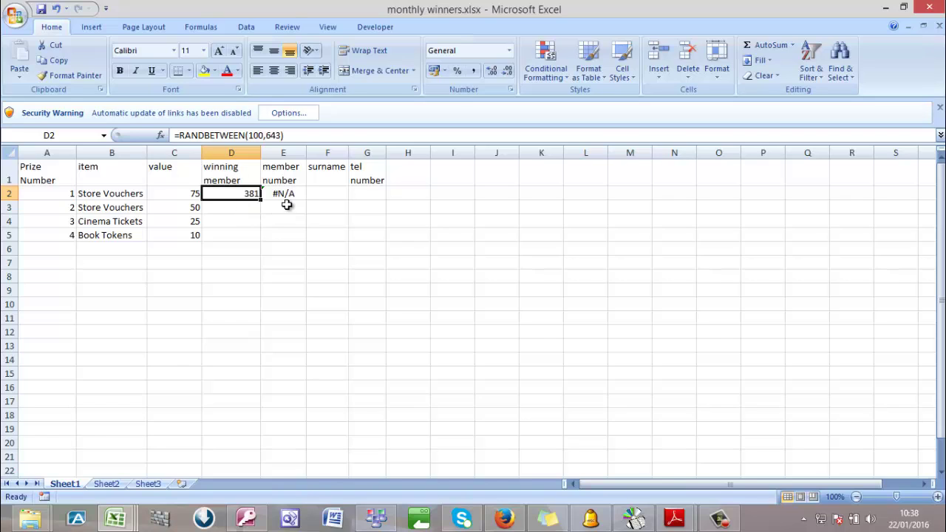
click(296, 198)
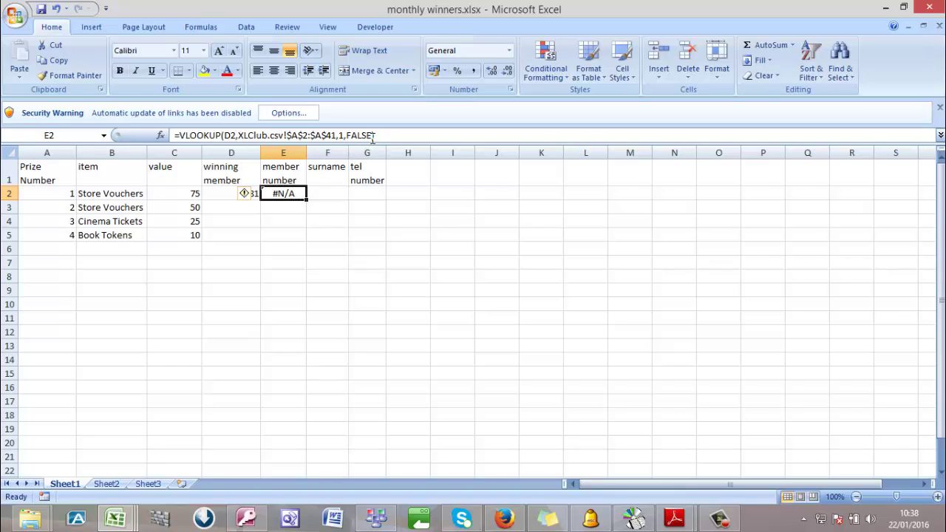
click(374, 136)
key(BackSpace)
key(BackSpace)
key(BackSpace)
key(BackSpace)
key(BackSpace)
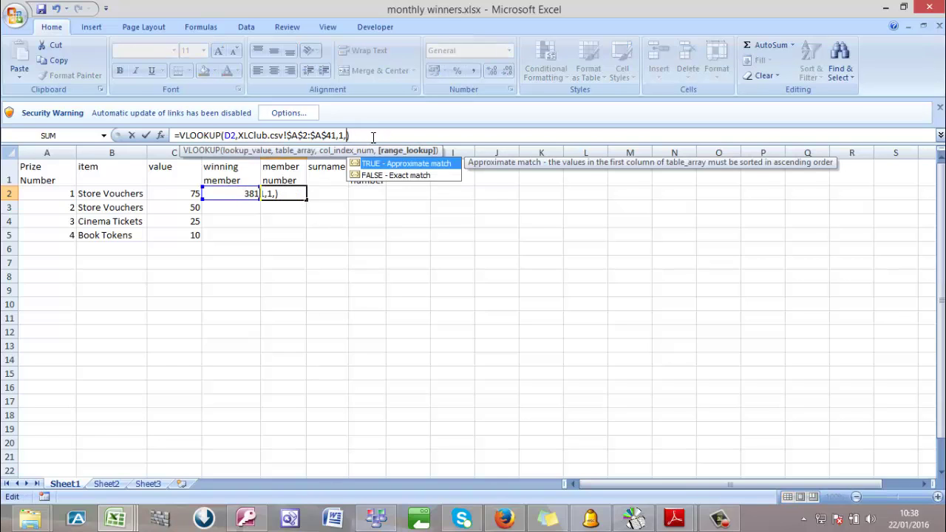
double_click(399, 164)
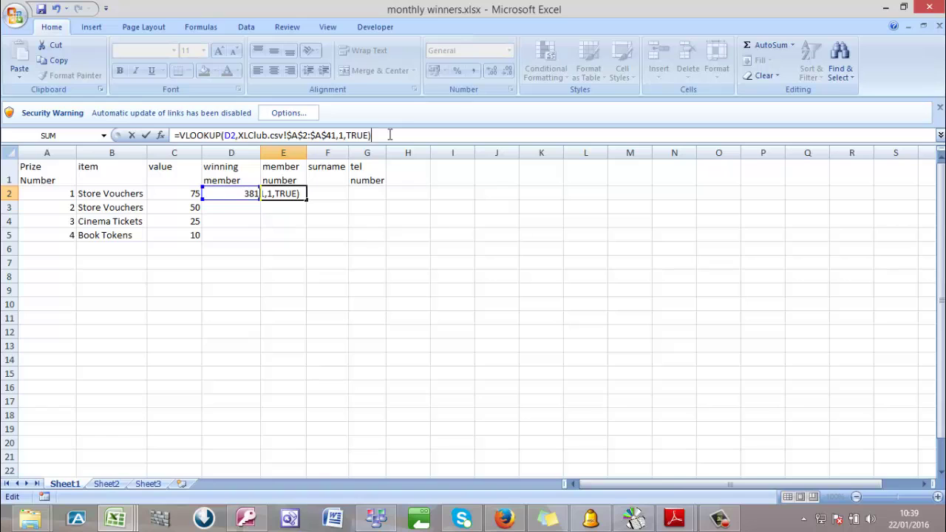
key(Return)
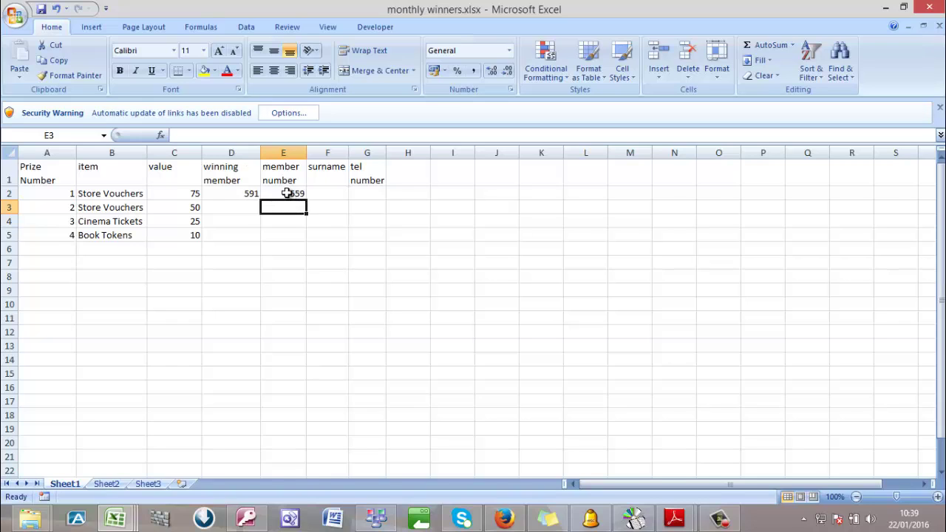
Check the 9713_w15_qp_04.pdf instructions for columns F and G, and start a VLOOKUP in F2 of monthly winners.xlsx with E2 as lookup value
click(331, 193)
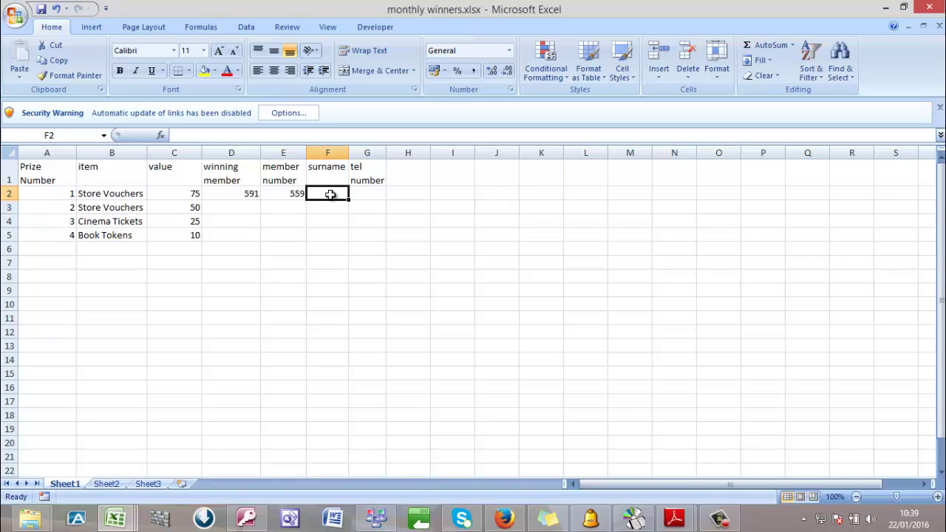
click(674, 517)
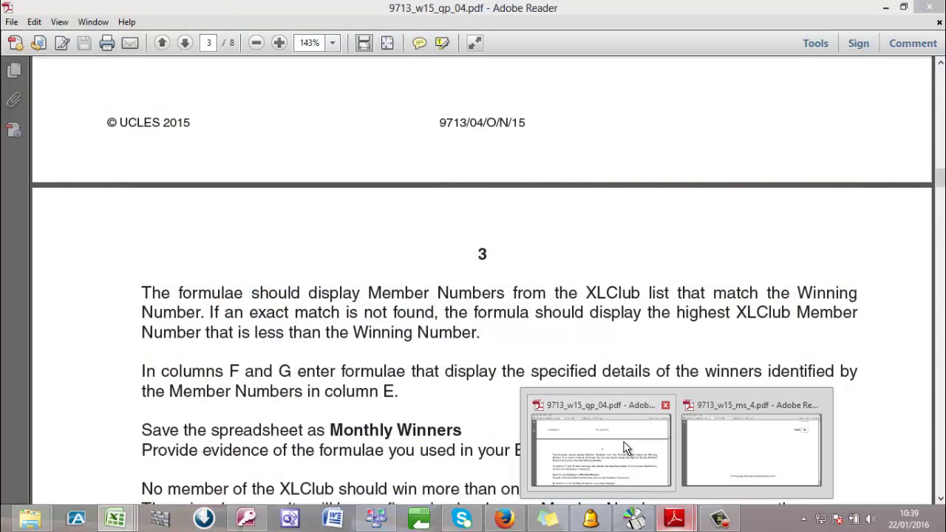
click(624, 442)
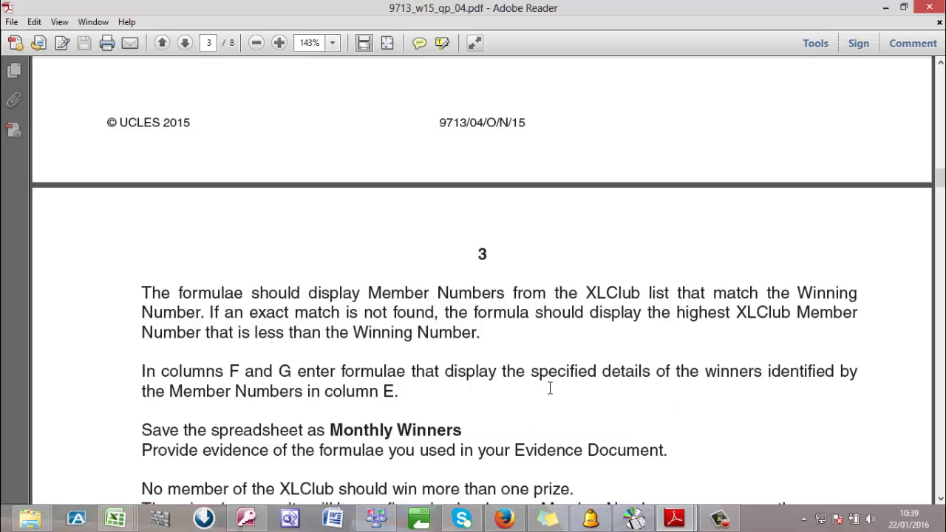
click(886, 7)
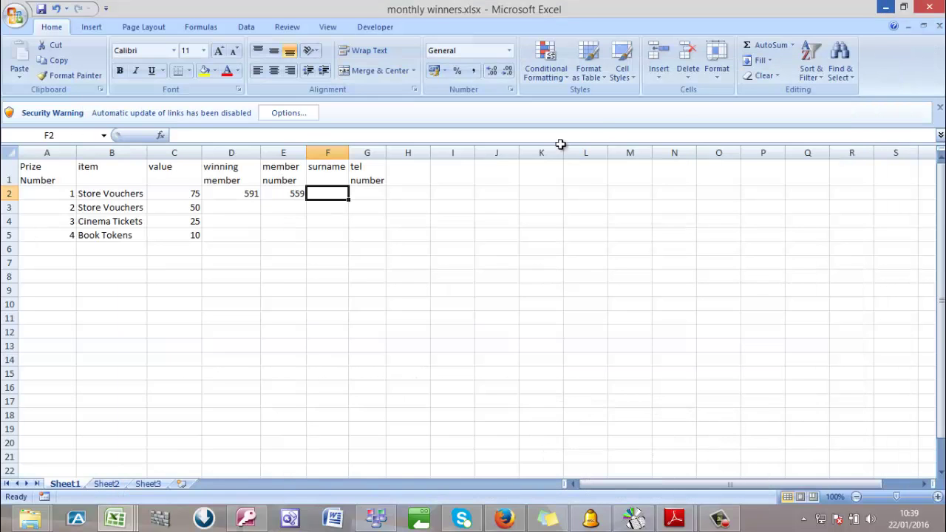
double_click(332, 195)
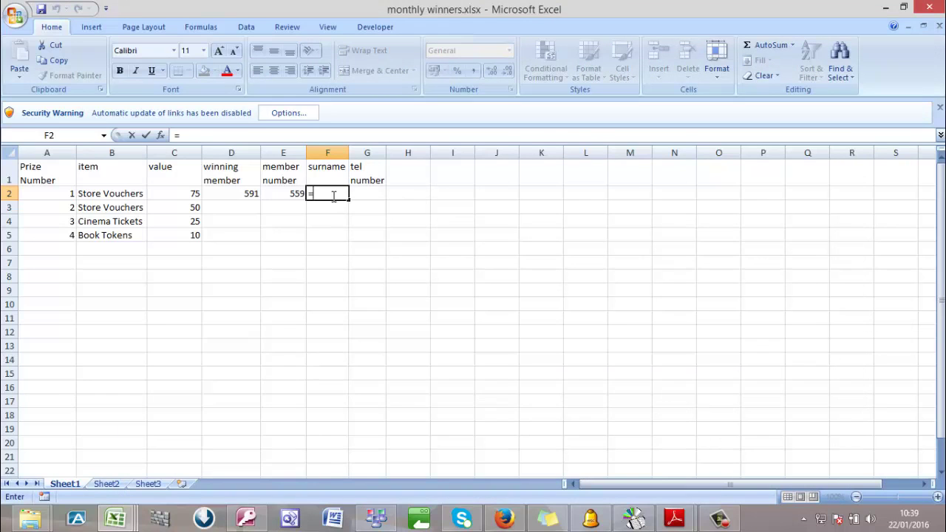
text(=vloo)
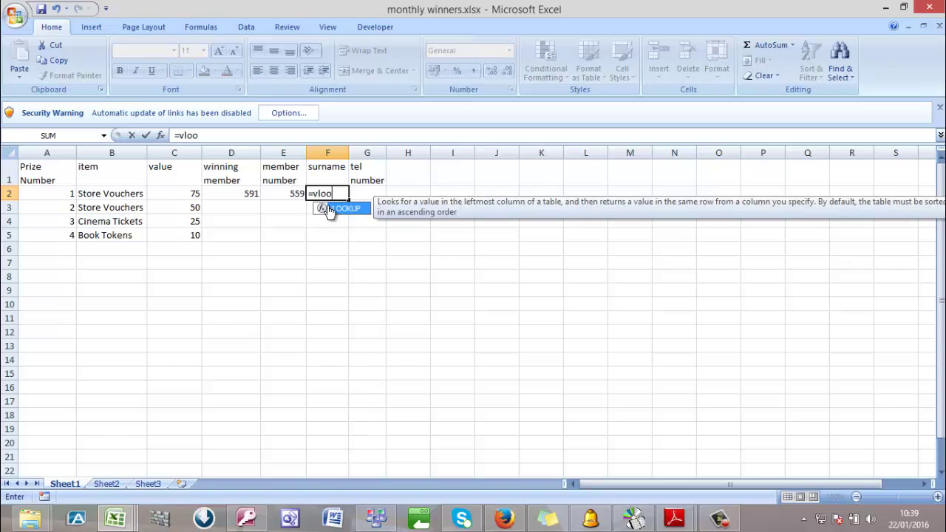
double_click(332, 208)
click(284, 193)
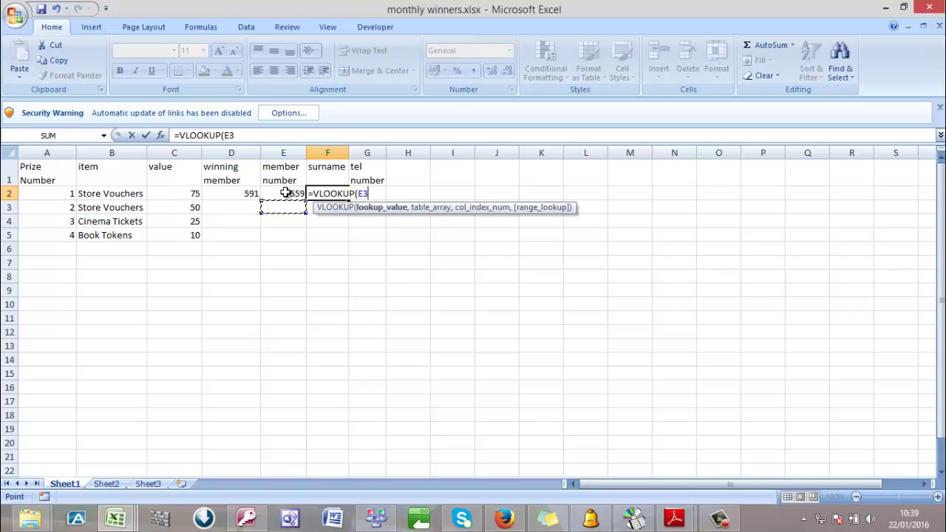
text(,)
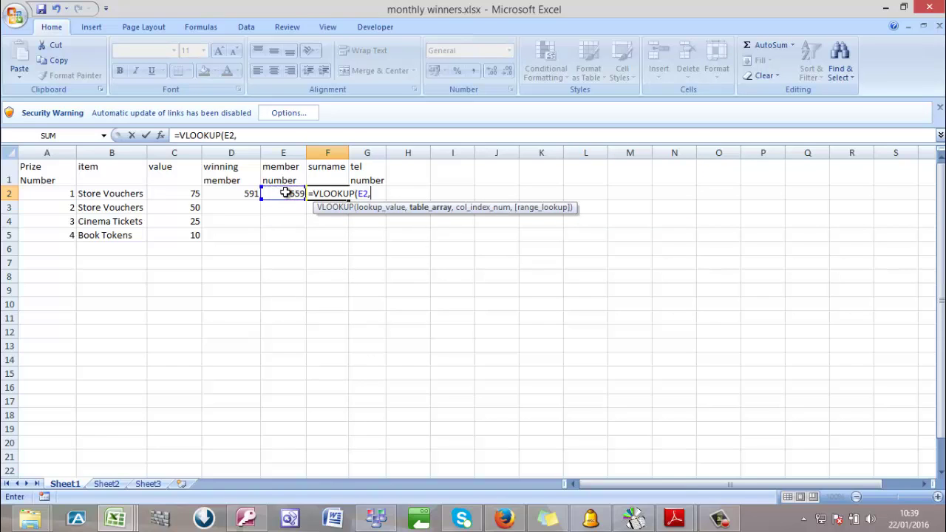
Complete the F2 VLOOKUP with XLClub.csv range $A$2:$J$41 as the table array, column index 3 and 0 for exact match
click(105, 521)
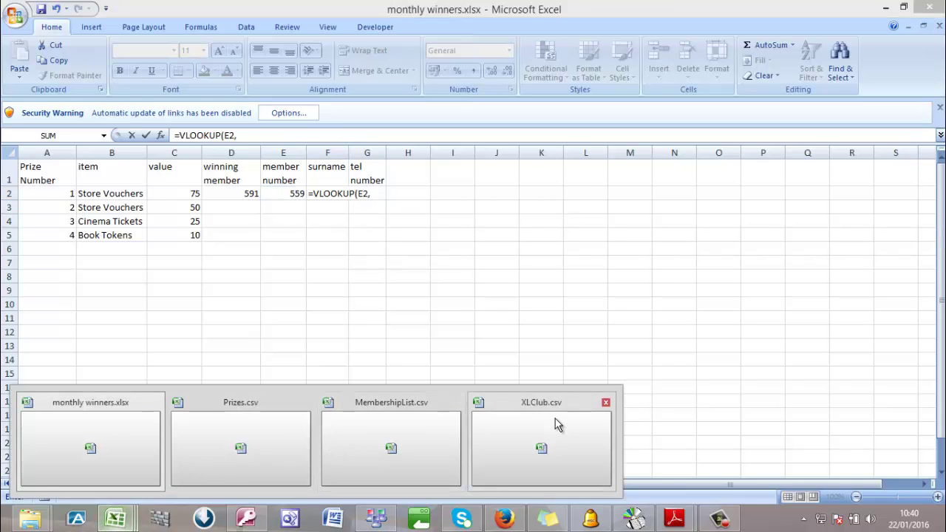
click(555, 418)
scroll(205, 269, up, 6)
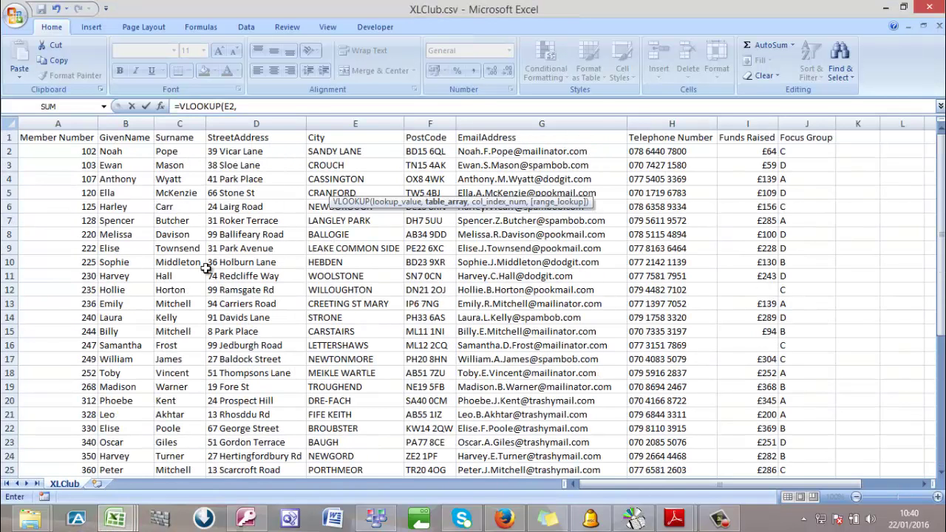
drag(57, 154, 797, 442)
text(,)
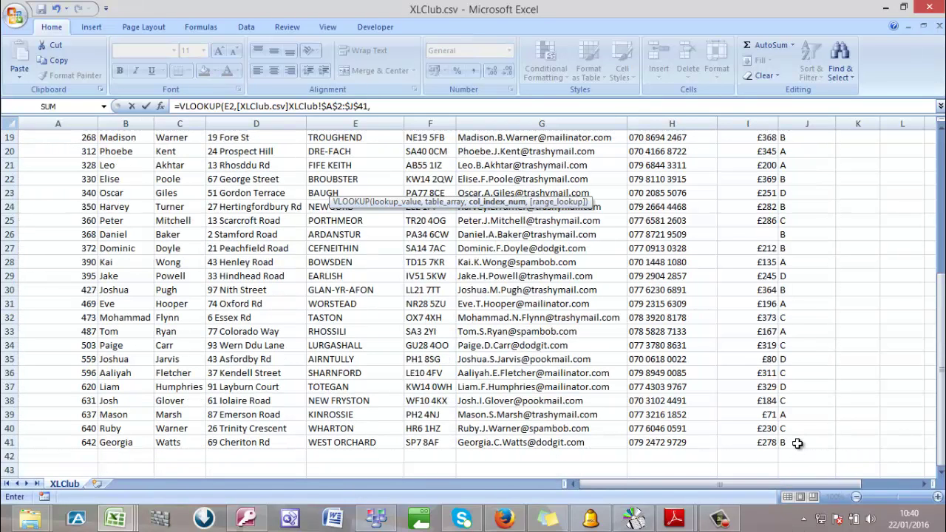
text(3,0)
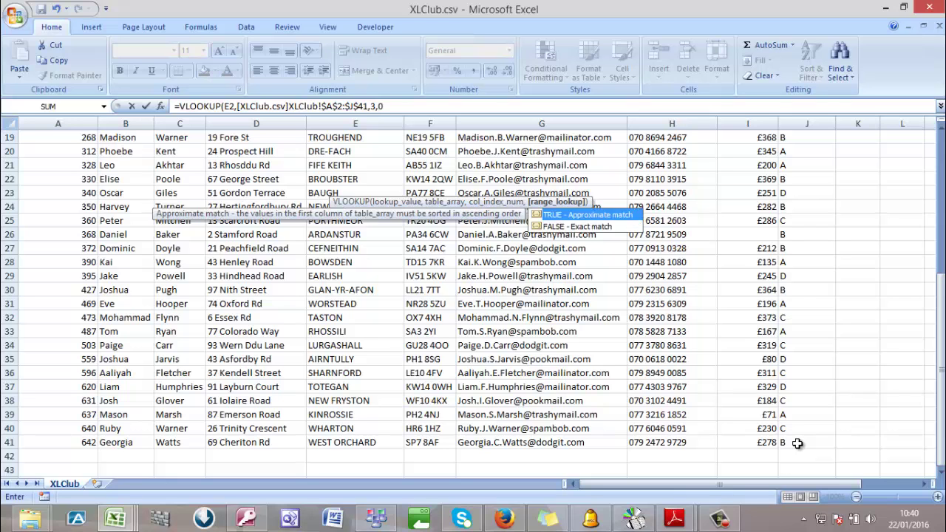
text())
key(Return)
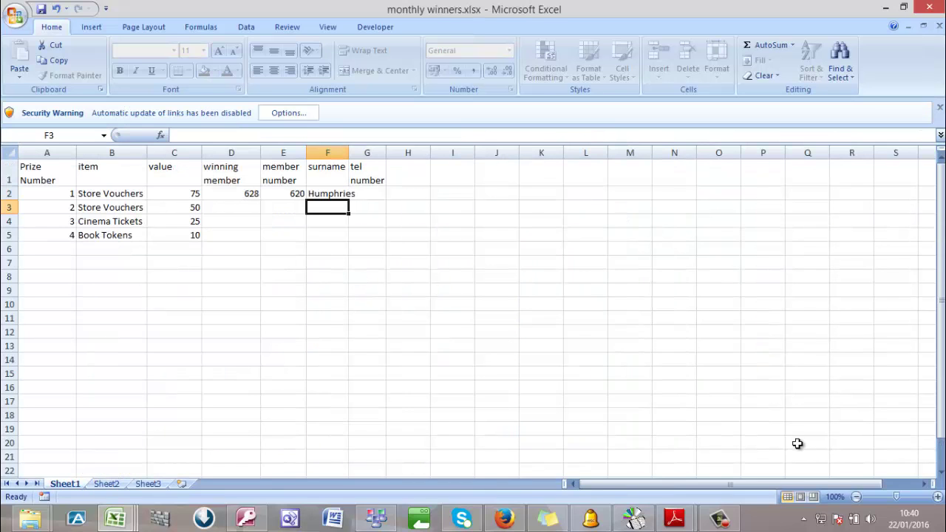
Fill the F2 surname formula across to G2 and change the copy's lookup value to E2 and column index to 8
click(349, 152)
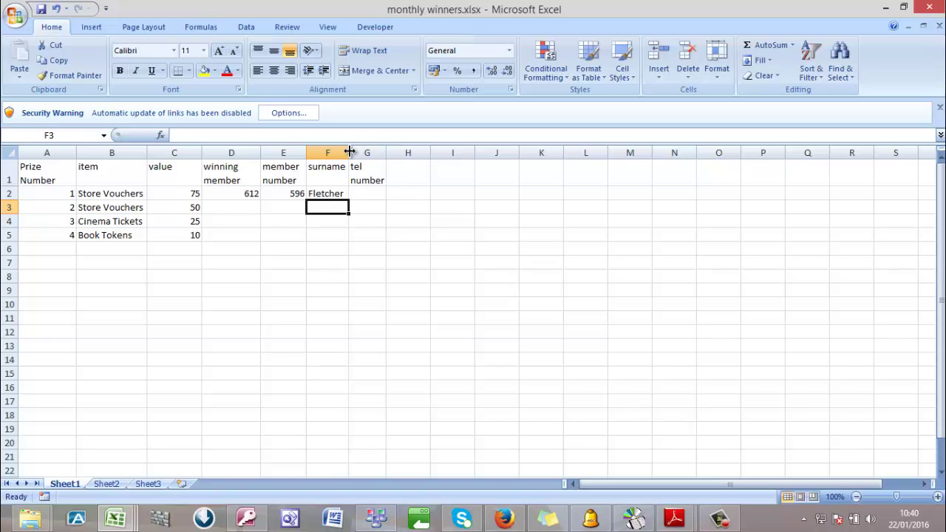
click(340, 197)
drag(348, 199, 388, 198)
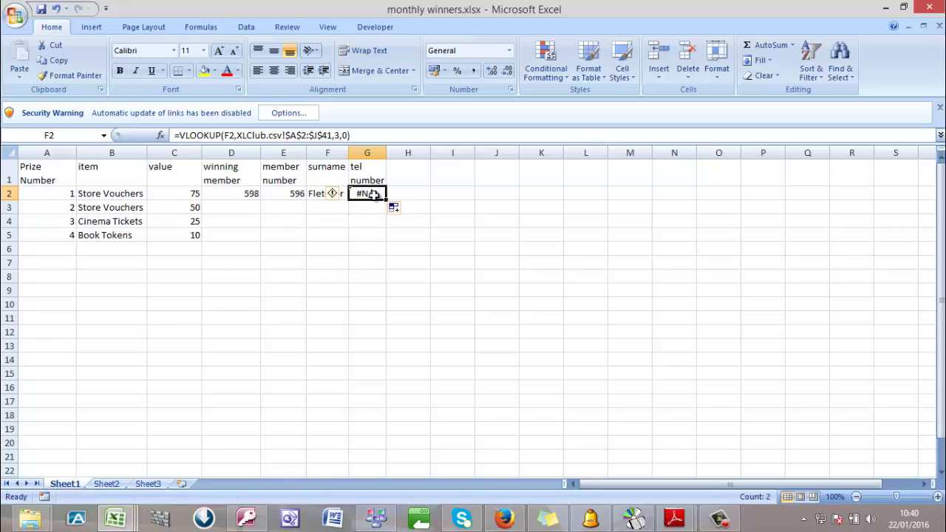
click(230, 135)
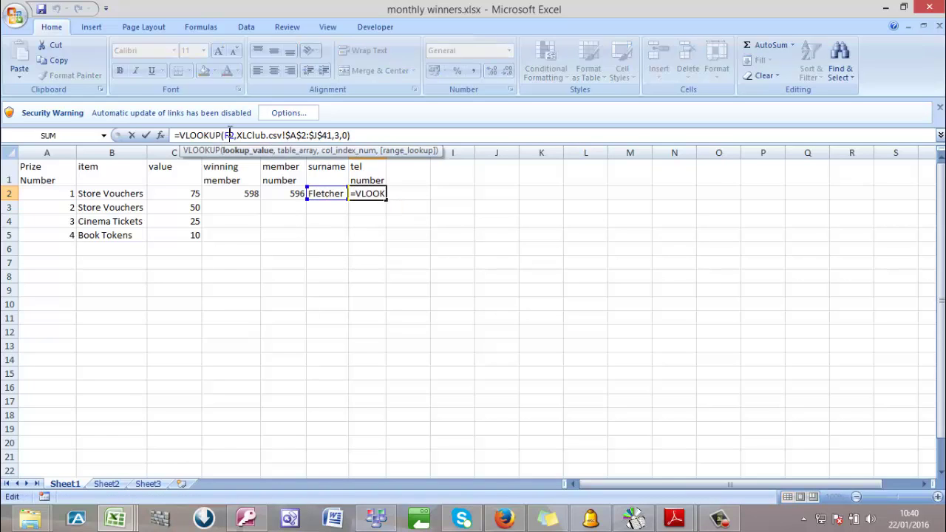
key(Delete)
text(e)
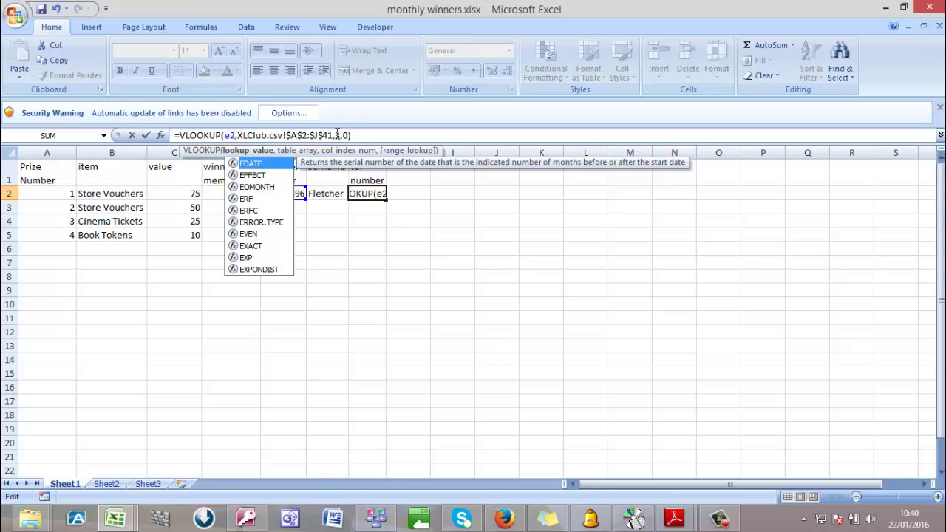
click(338, 136)
key(Delete)
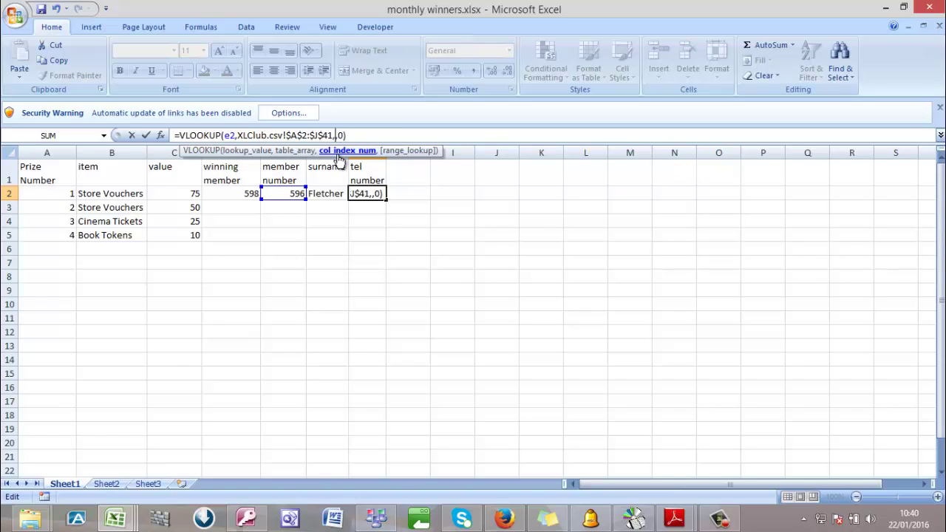
text(6)
key(Return)
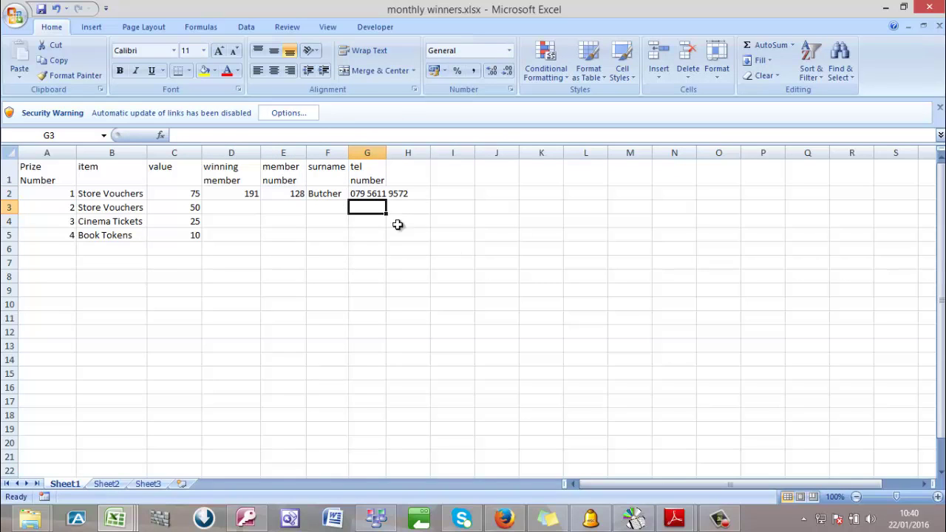
Check the G2 formula's column index against the position of the Telephone Number column in XLClub.csv
click(381, 193)
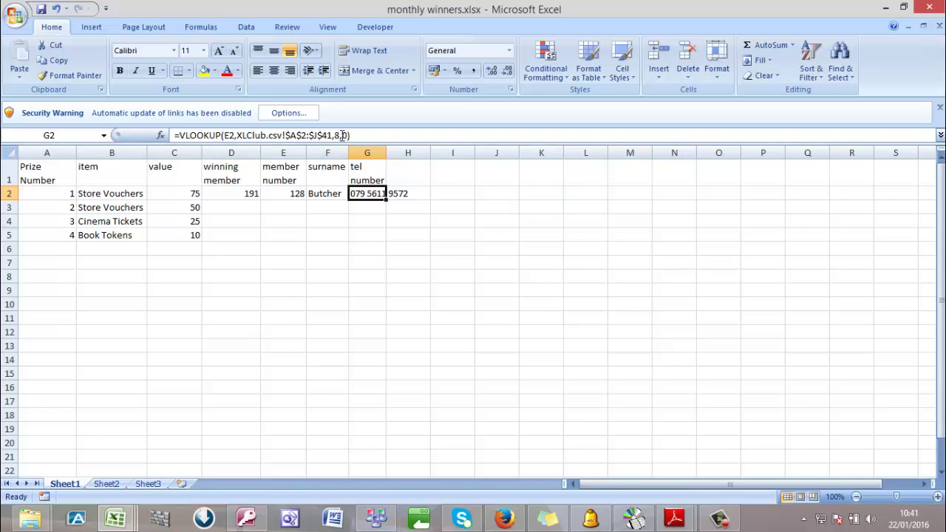
click(110, 520)
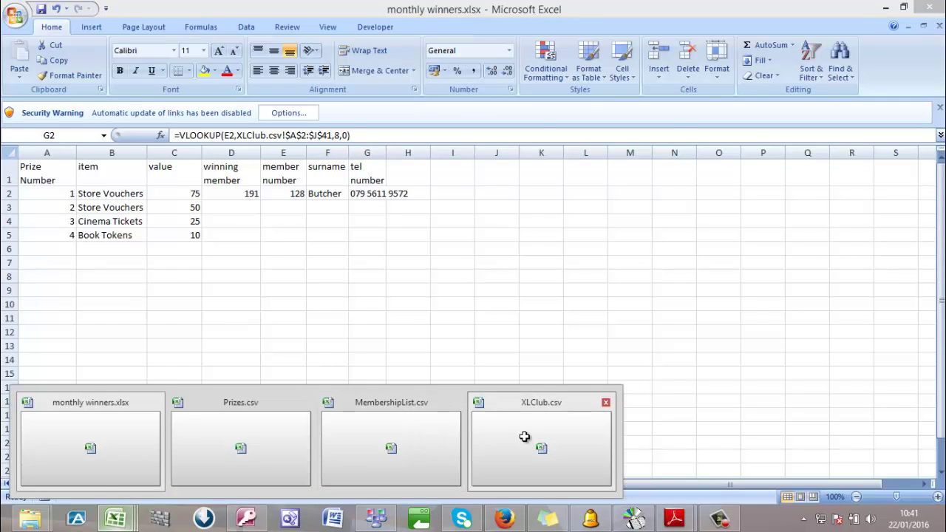
click(525, 441)
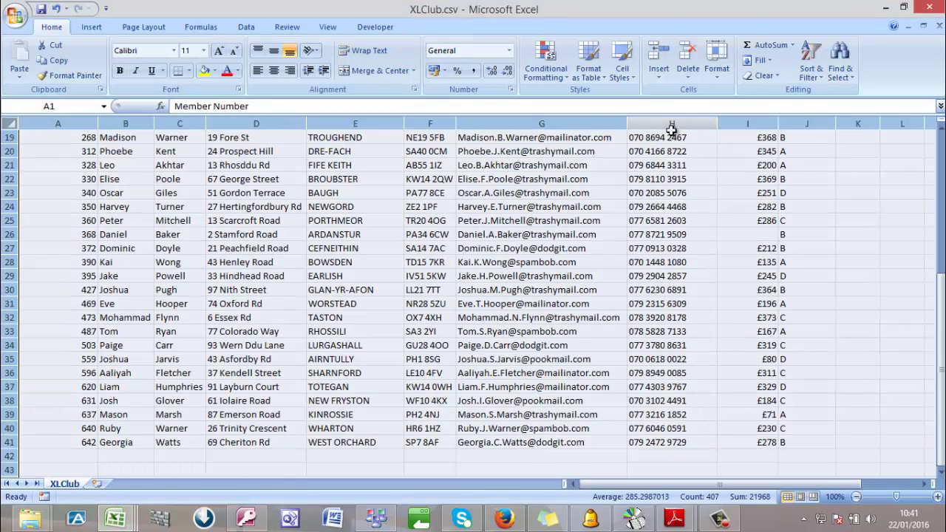
scroll(667, 130, up, 6)
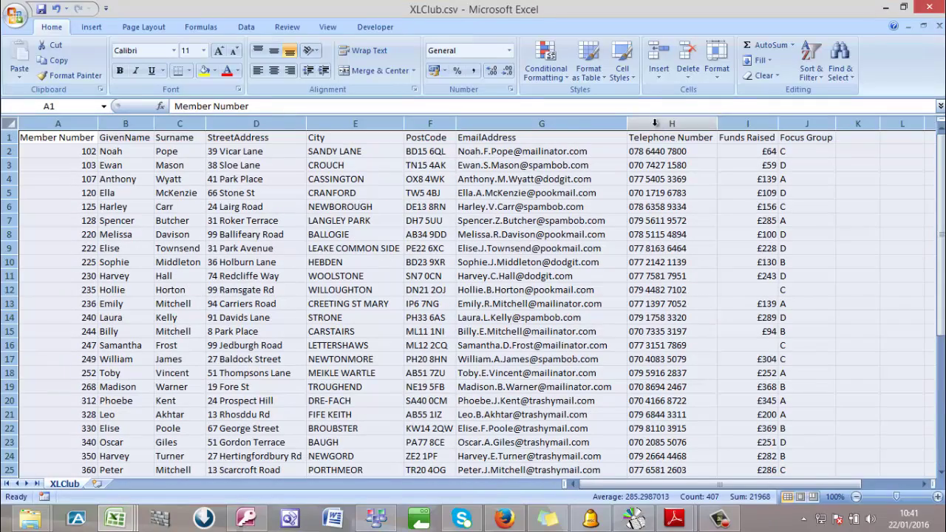
click(885, 9)
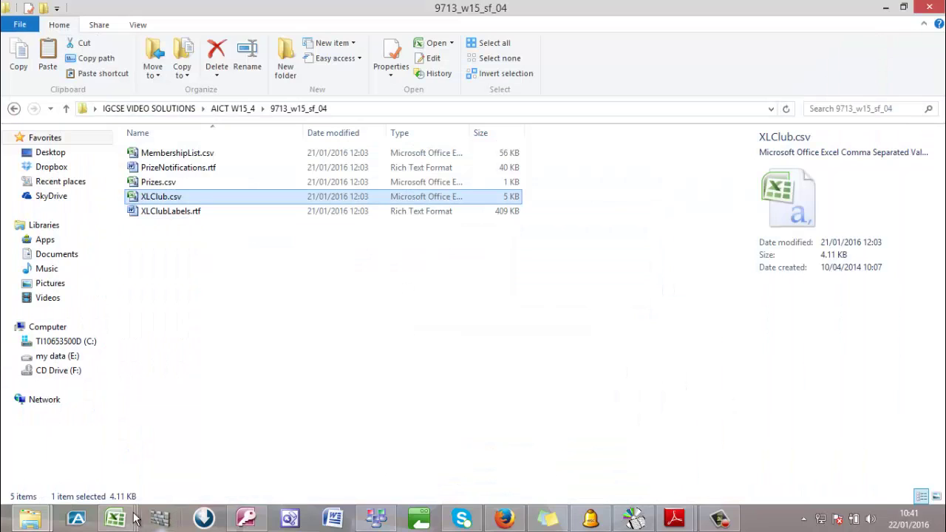
Return to monthly winners.xlsx, recalculate the random winning number and slightly widen the tel number column
click(120, 456)
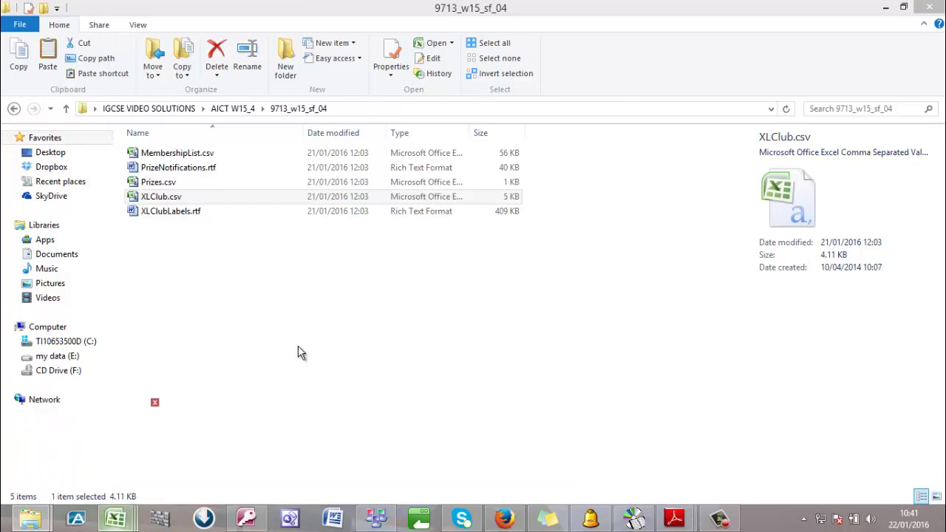
key(F9)
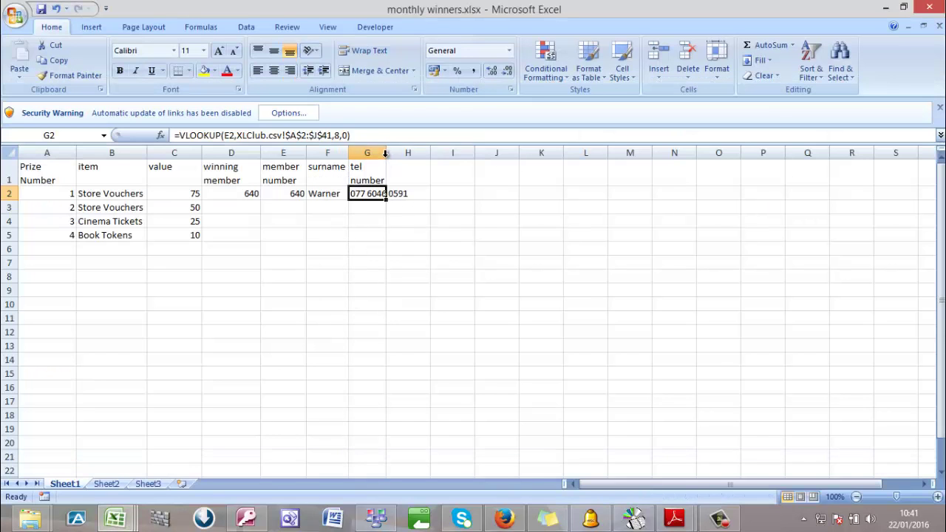
drag(412, 153, 399, 158)
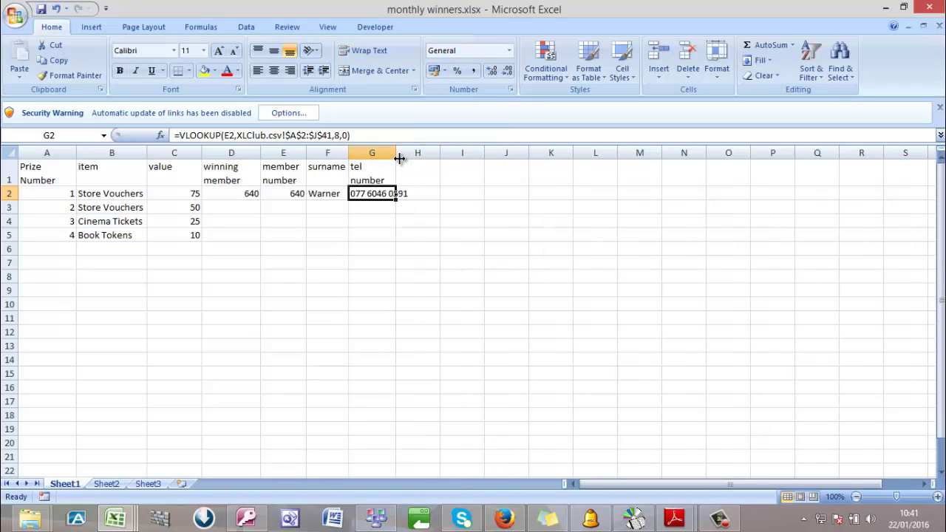
click(399, 235)
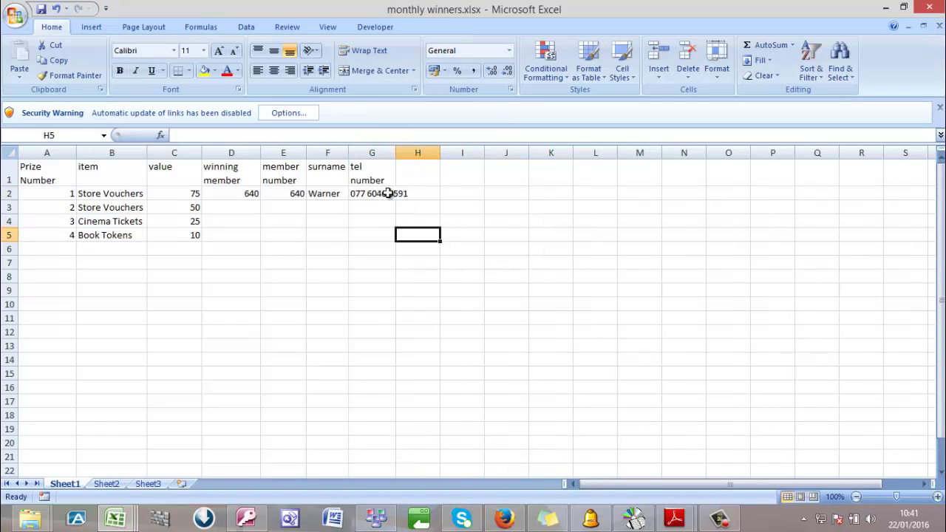
Widen column G so the telephone number in G2 fits and centre the tel number heading in G1
click(387, 193)
drag(396, 156, 407, 153)
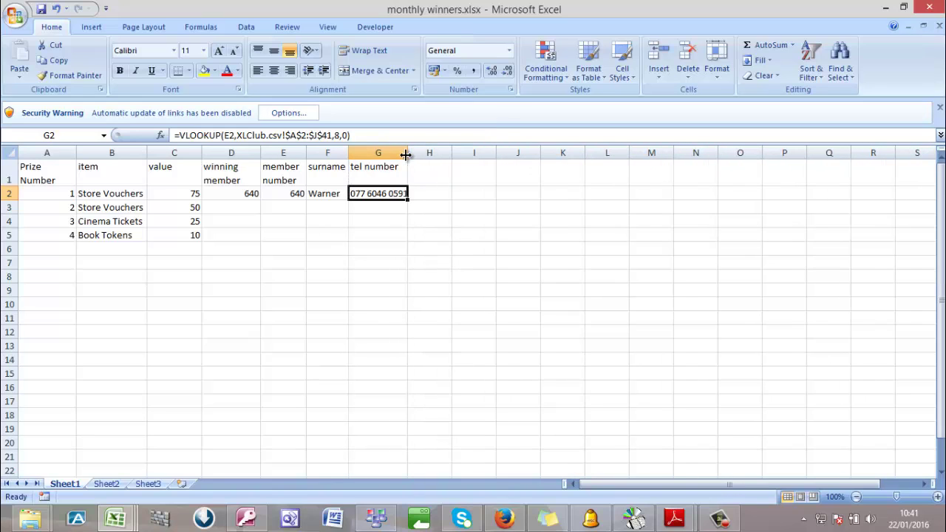
click(372, 171)
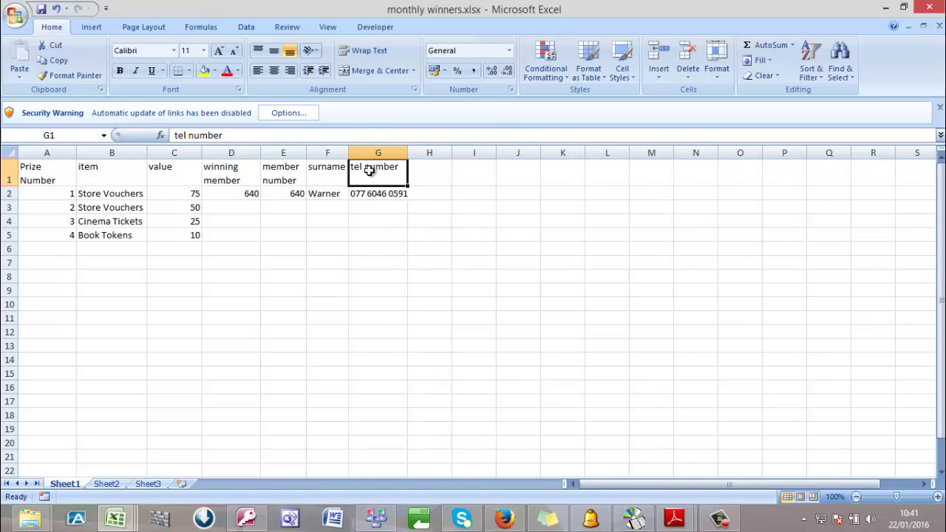
click(274, 72)
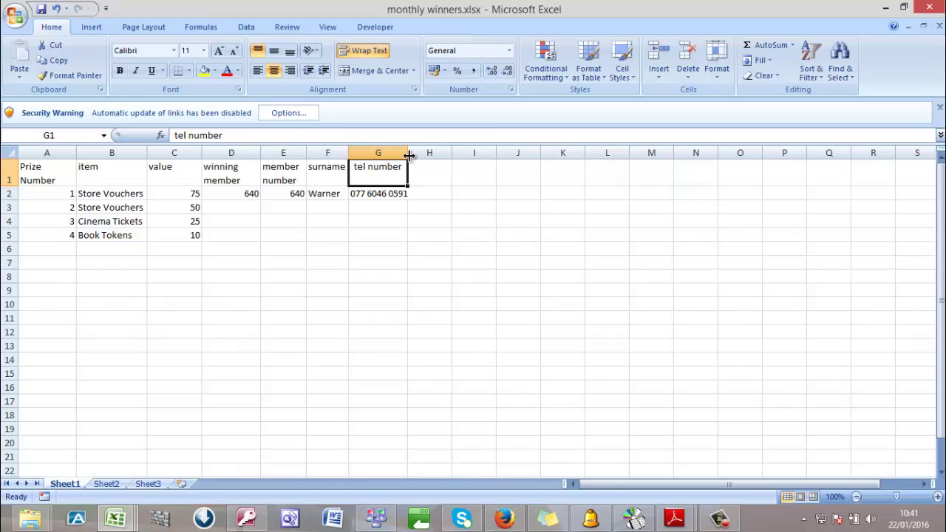
drag(405, 156, 408, 156)
click(378, 197)
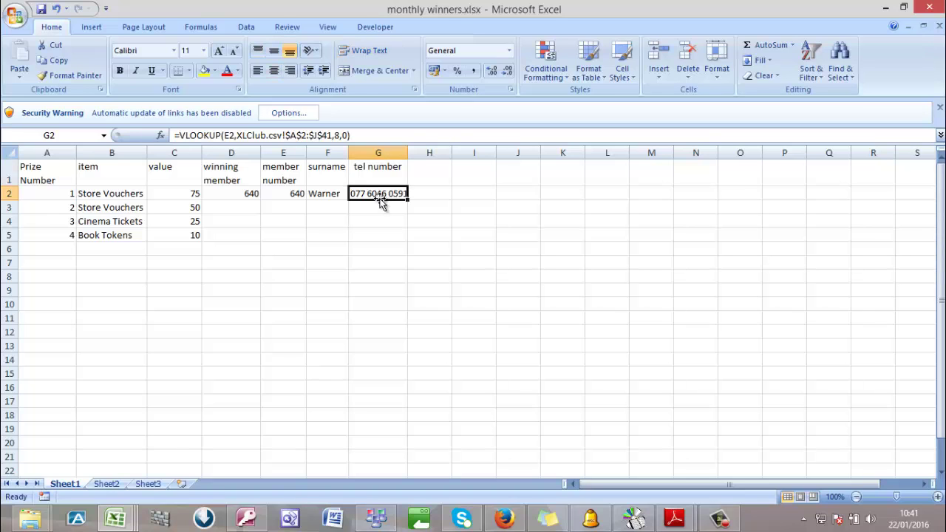
Fill the winning member, member number, surname and tel number formulas in D2:G2 down to row 5
click(254, 200)
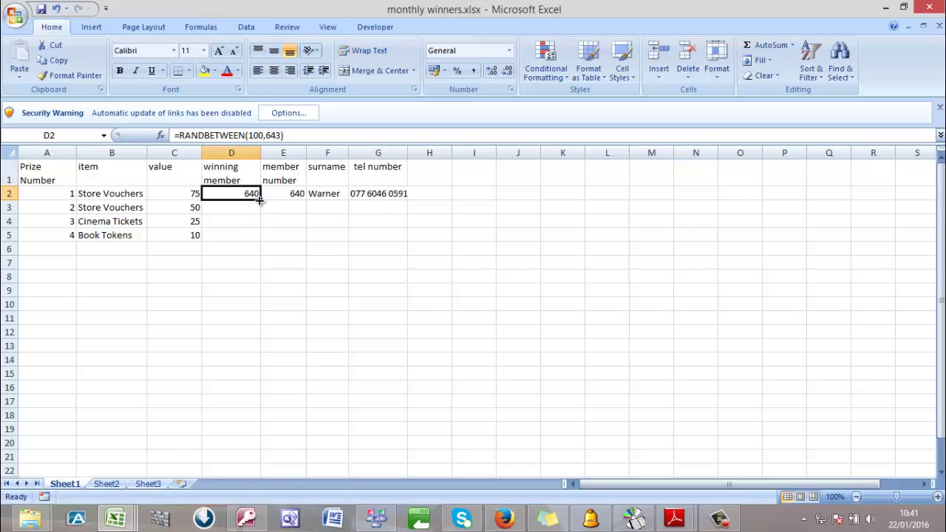
drag(257, 198, 259, 240)
click(299, 196)
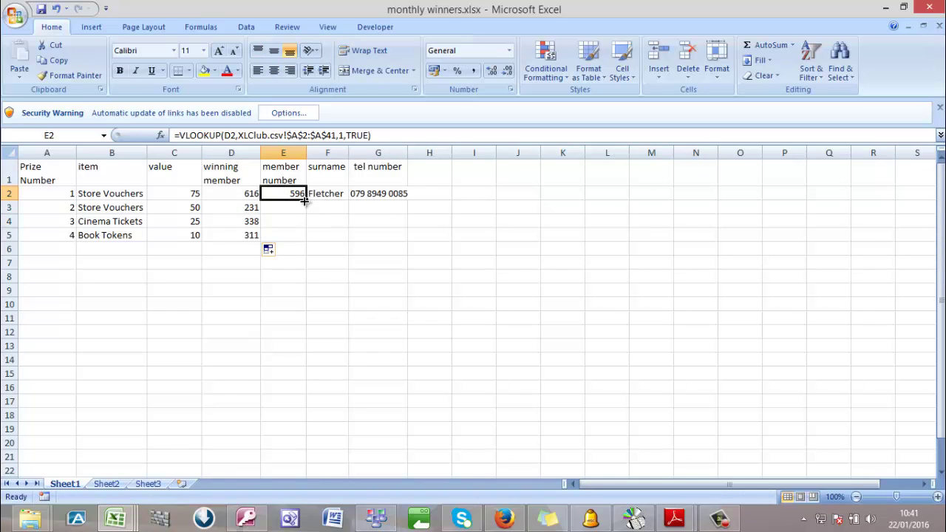
drag(307, 201, 306, 238)
click(326, 194)
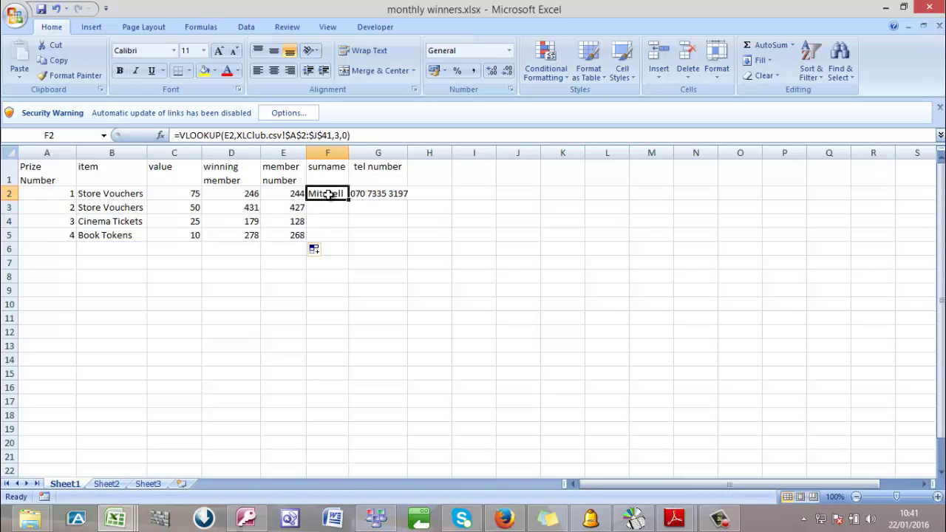
drag(350, 198, 349, 238)
click(371, 194)
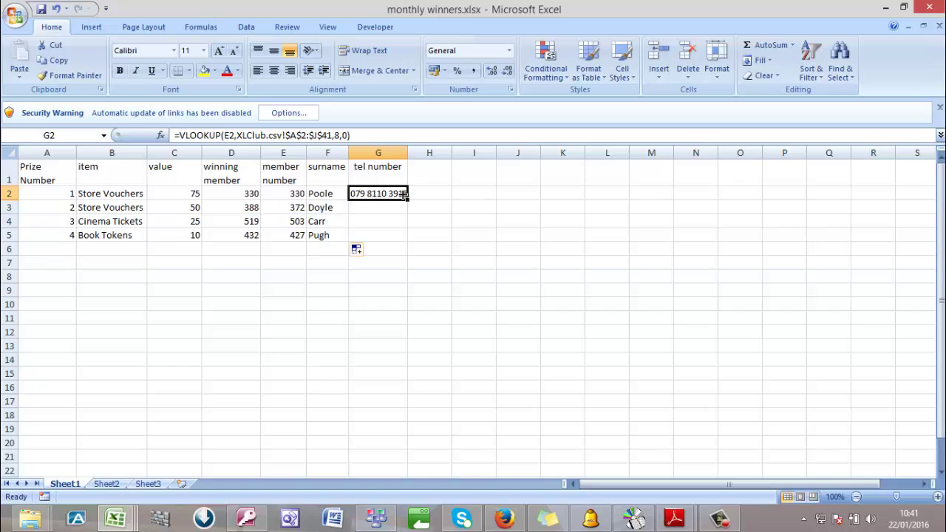
double_click(407, 200)
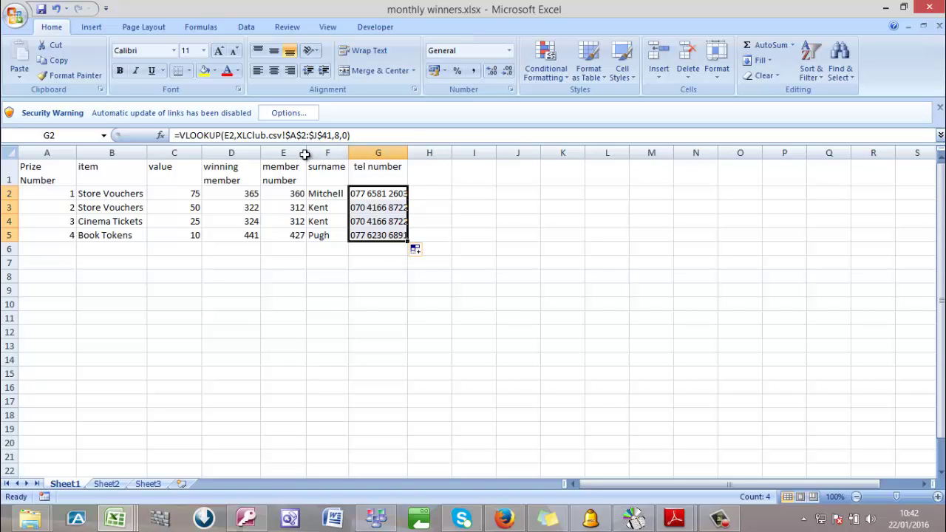
Autofit column D to its winning member heading and recalculate the random winning numbers
click(235, 196)
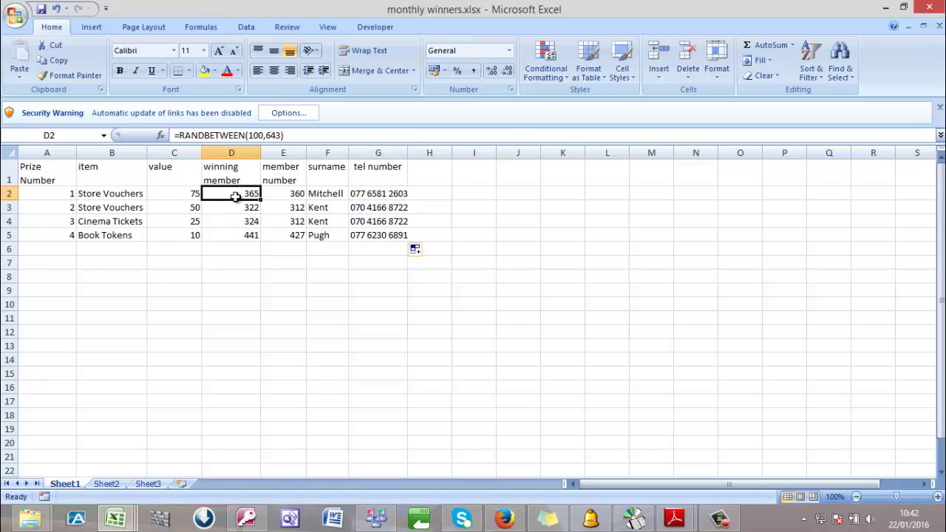
double_click(261, 152)
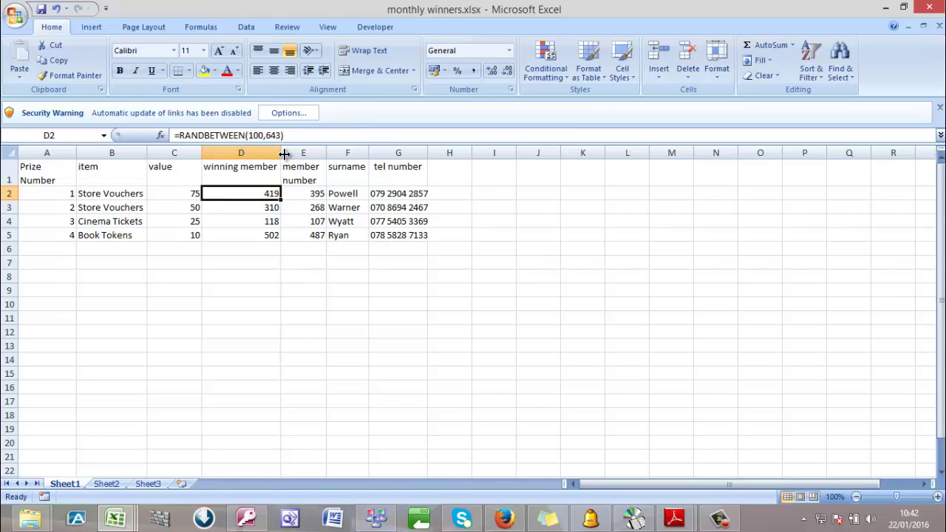
click(283, 154)
click(283, 154)
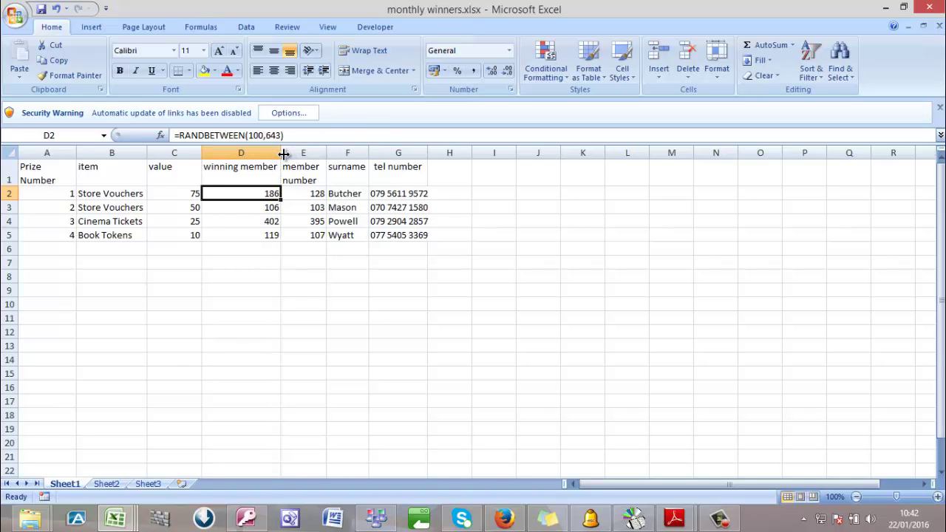
click(275, 355)
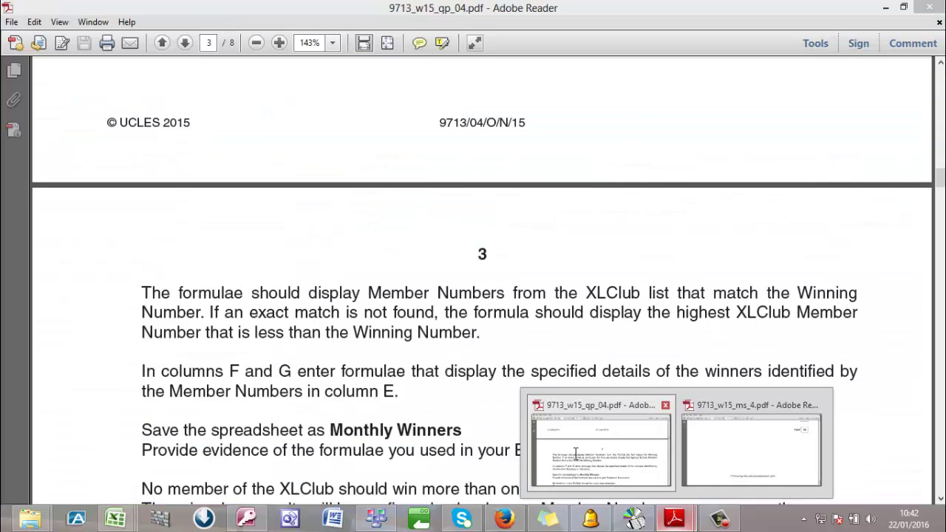
Check the formula evidence instruction in 9713_w15_qp_04.pdf, return to monthly winners.xlsx, show its formulas and narrow column A
click(574, 456)
scroll(439, 452, down, 5)
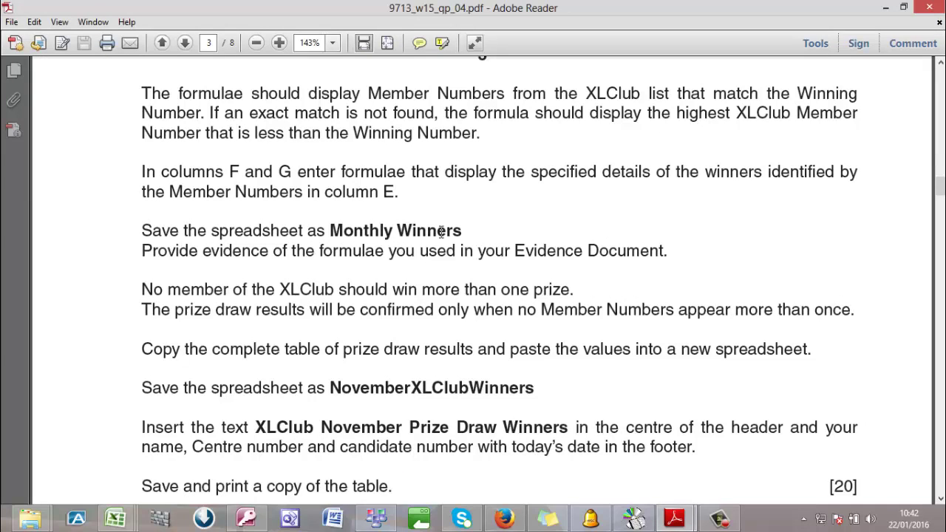
click(885, 7)
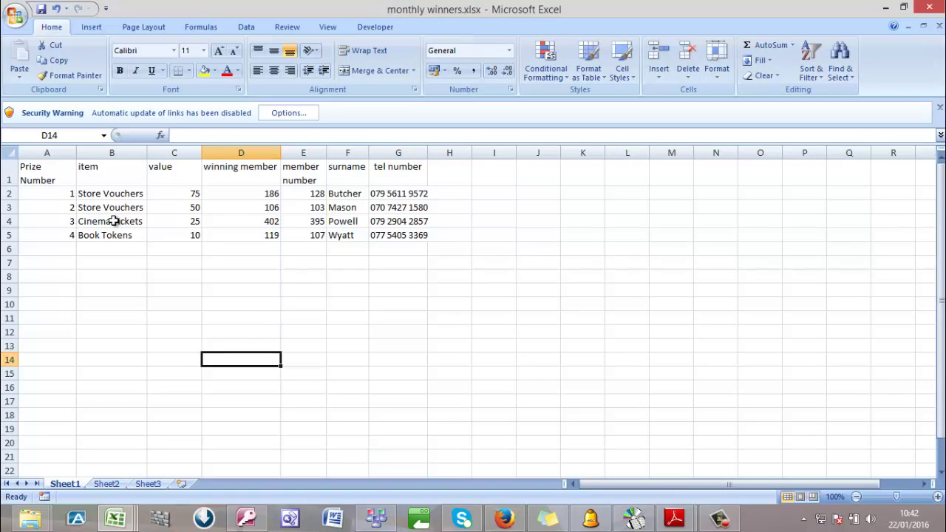
key(ctrl+grave)
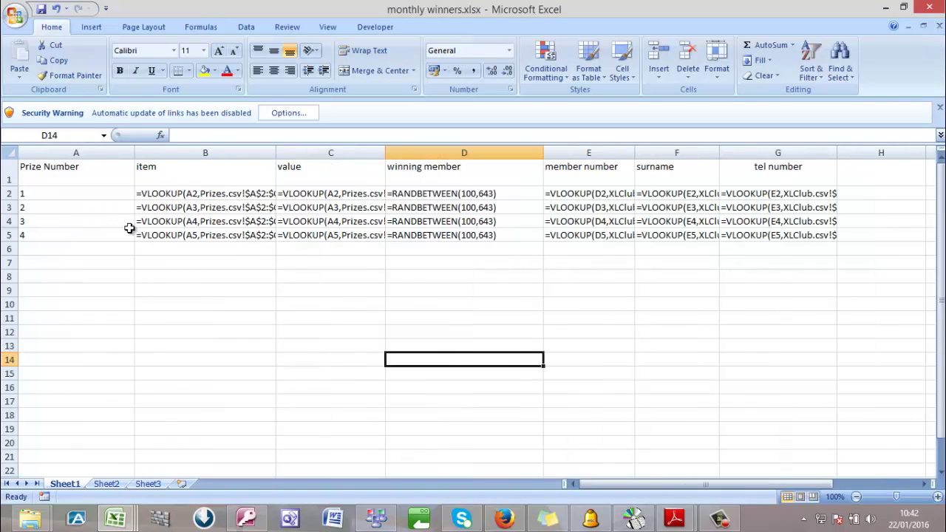
drag(136, 151, 84, 151)
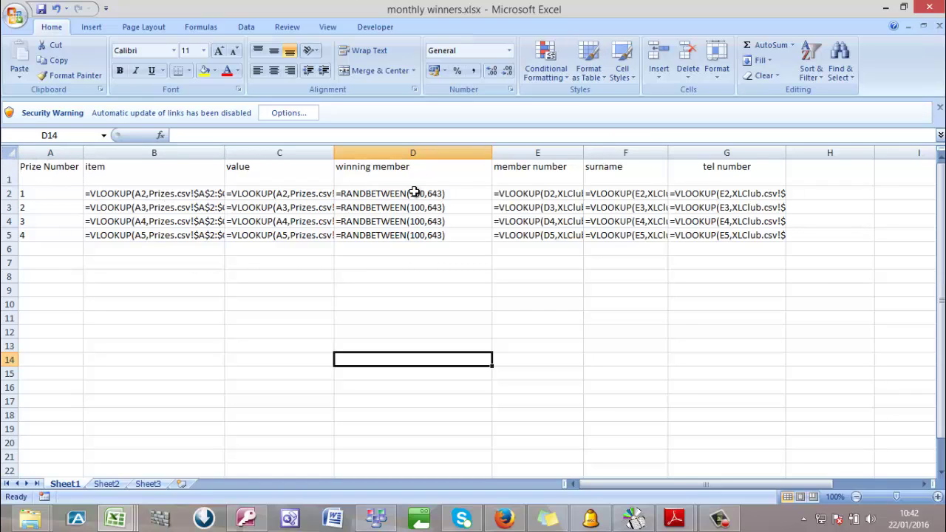
click(15, 194)
click(343, 330)
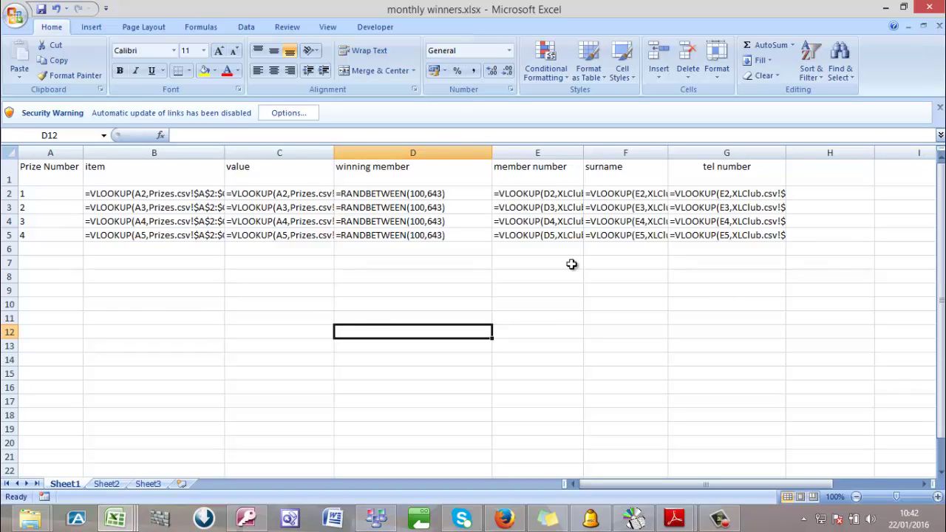
Autofit all columns to their full formulas, review them across to column G and restore the normal value view
click(9, 152)
double_click(494, 152)
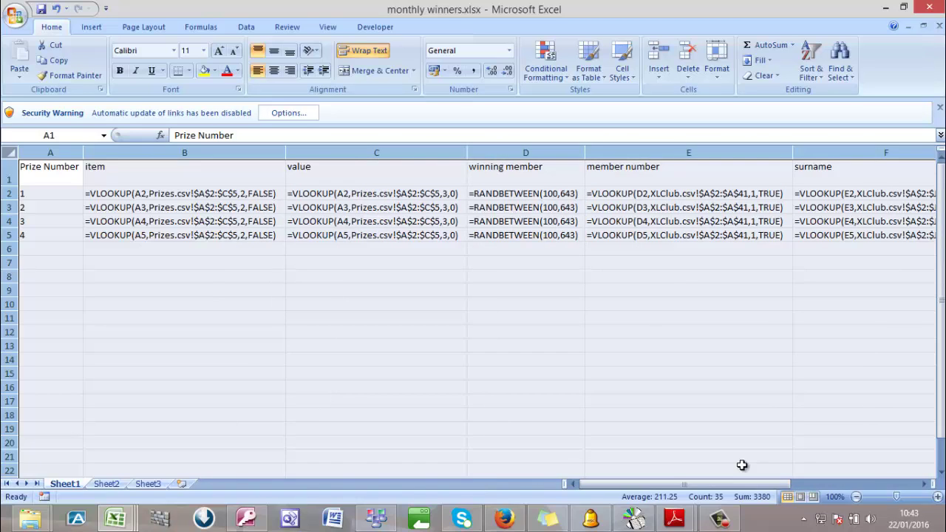
drag(732, 483, 669, 485)
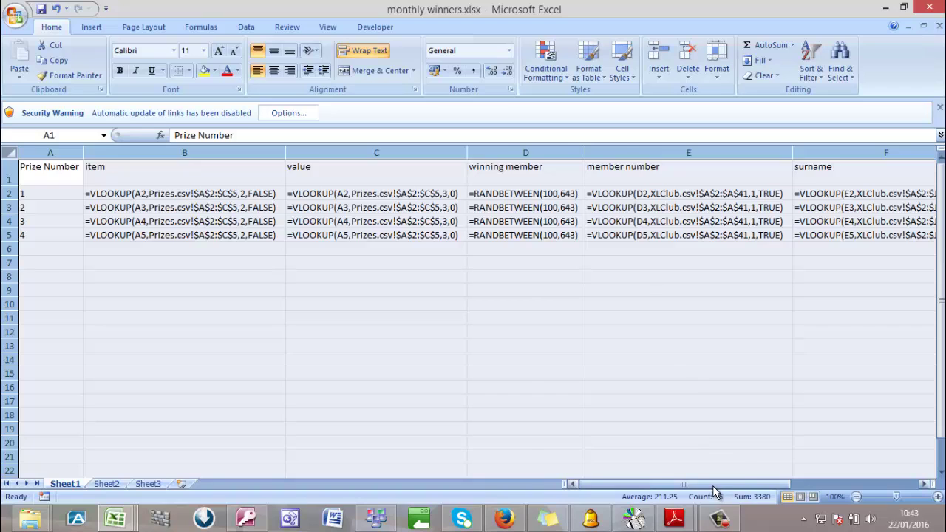
drag(713, 487, 883, 480)
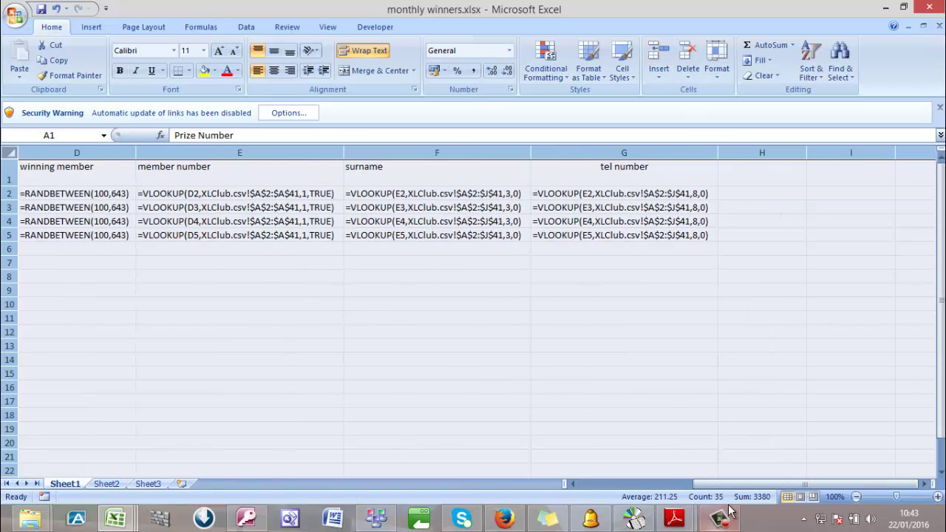
drag(745, 485, 369, 161)
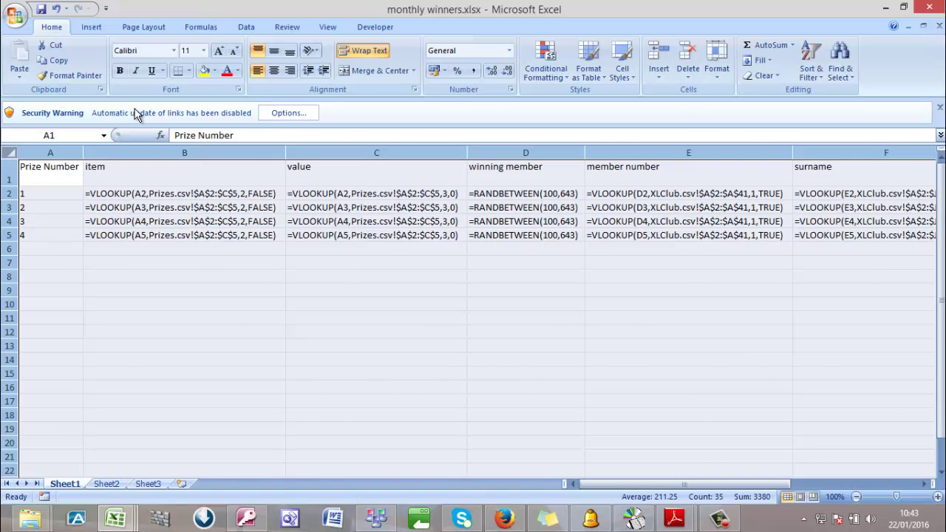
key(ctrl+grave)
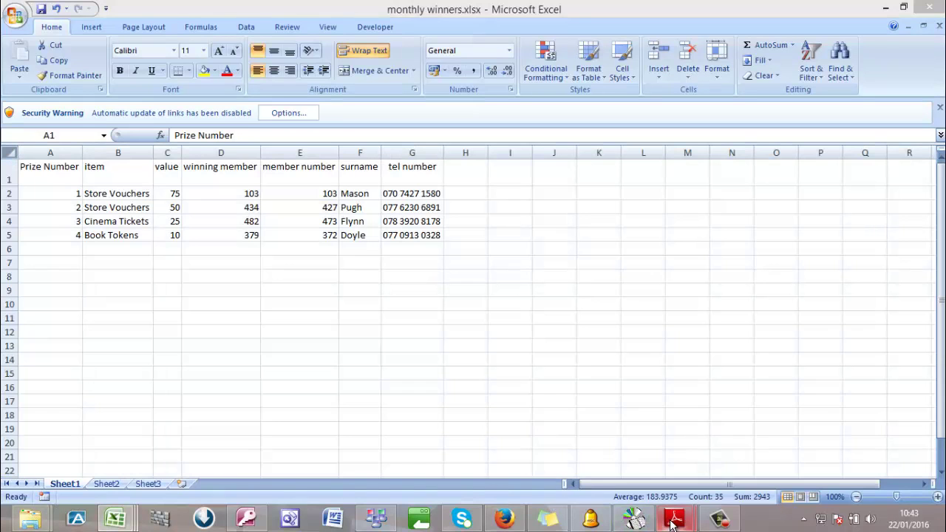
Read the prize draw confirmation and NovemberXLClubWinners instructions in 9713_w15_qp_04.pdf and return to monthly winners.xlsx
mouse_move(698, 520)
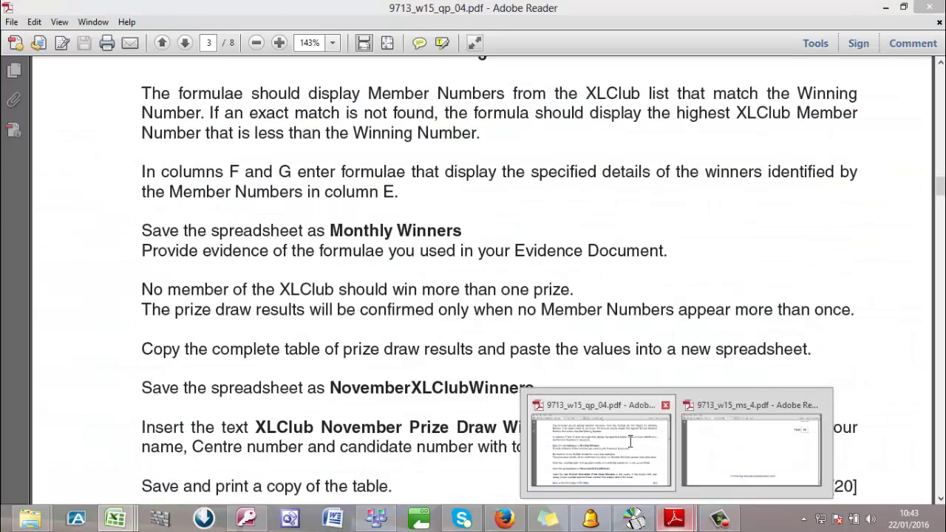
click(630, 442)
scroll(517, 400, down, 2)
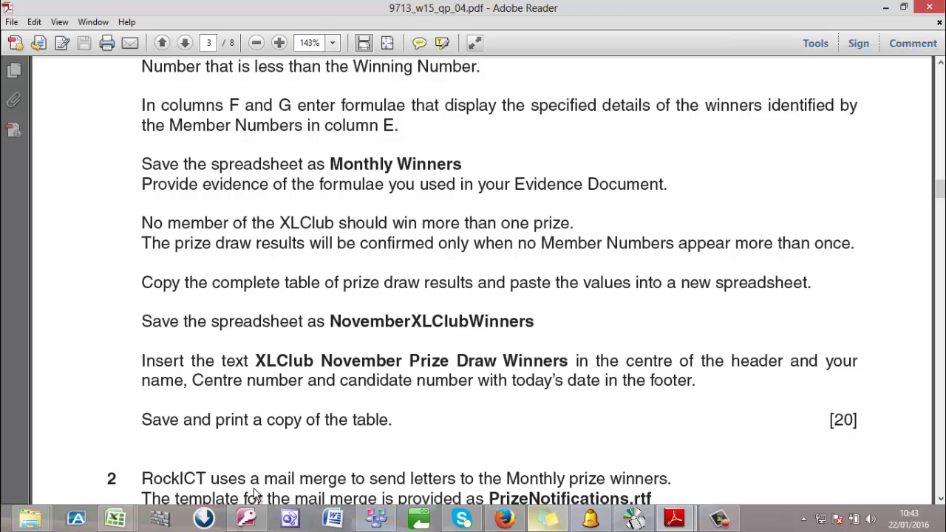
click(114, 518)
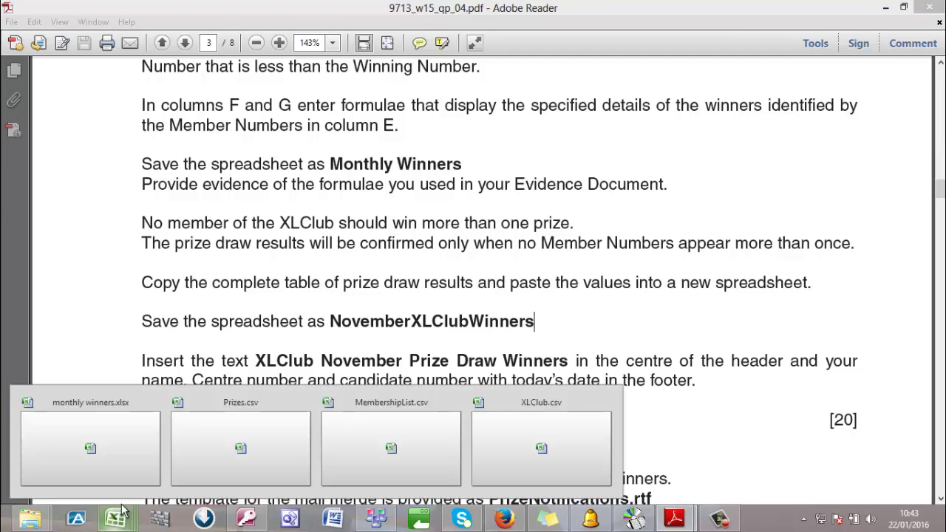
click(88, 449)
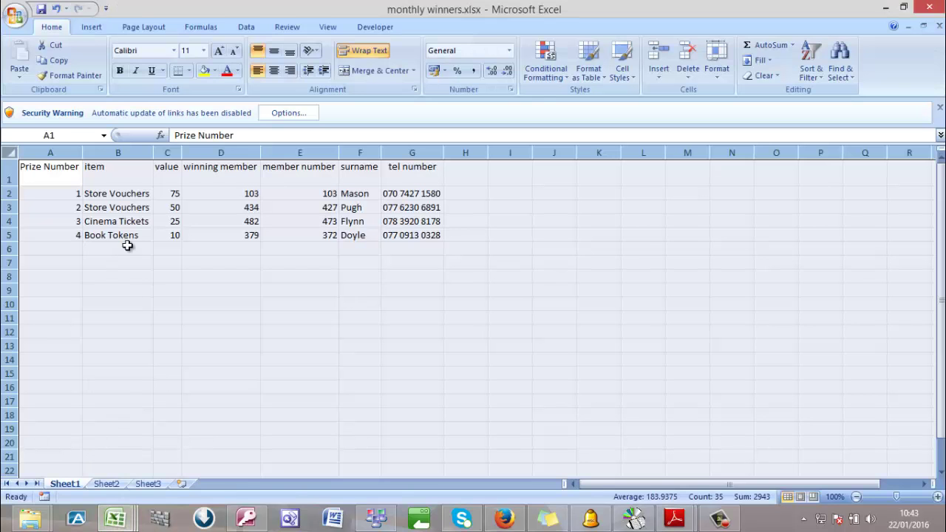
Compare the winning member numbers in D2:D5 with the member numbers in column E and check for repeated winners
click(138, 275)
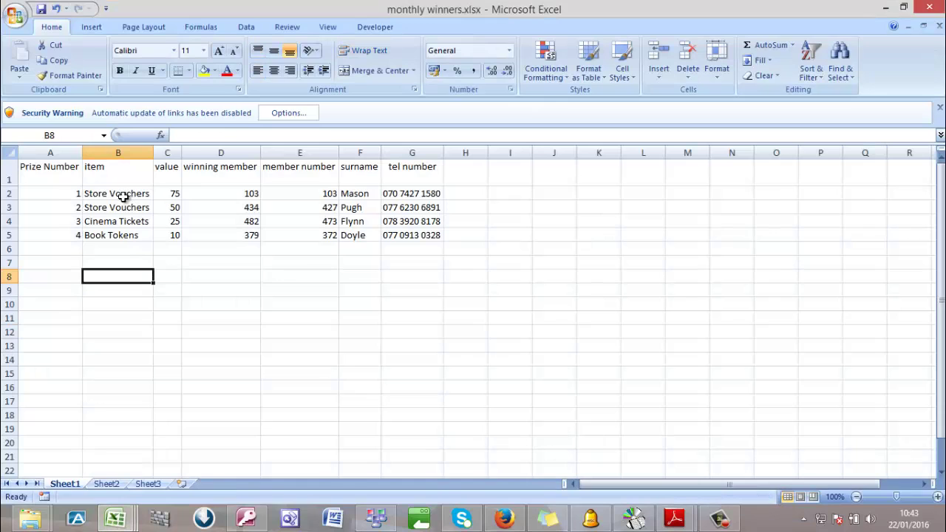
click(251, 194)
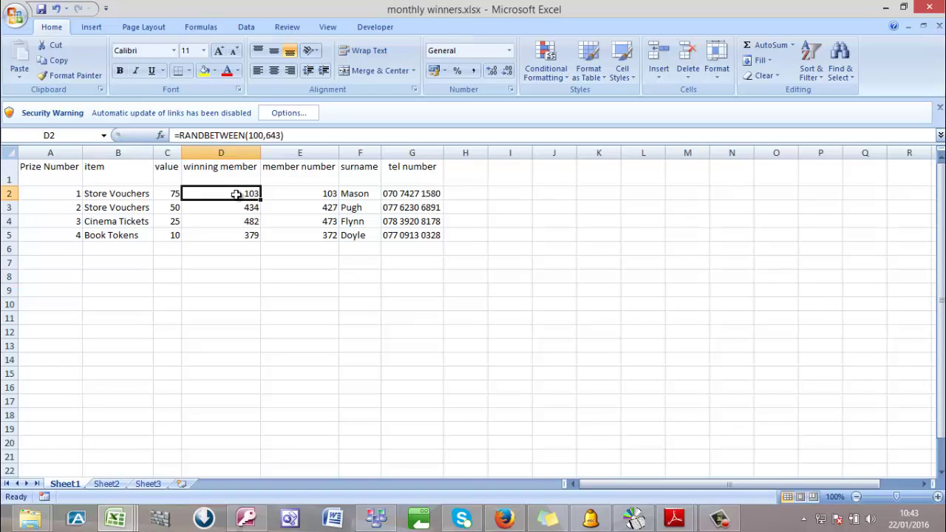
click(300, 195)
click(249, 195)
click(325, 200)
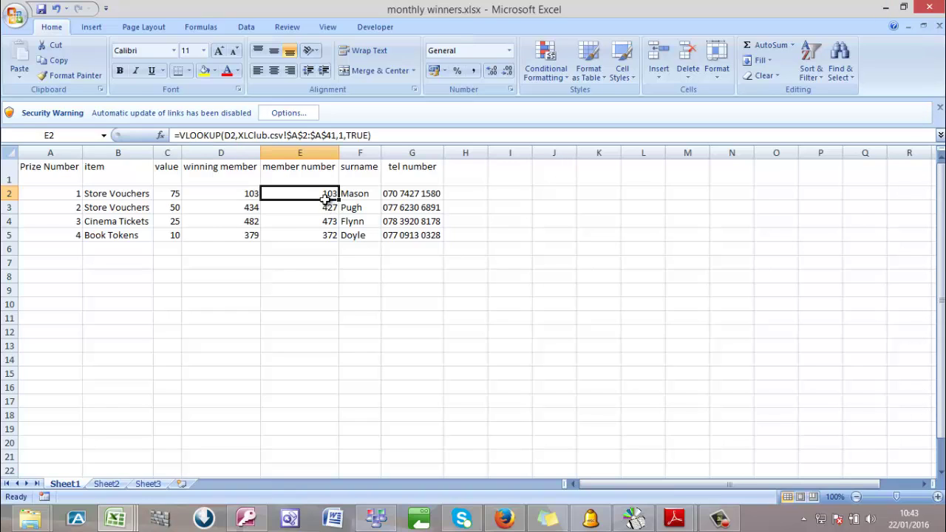
click(228, 207)
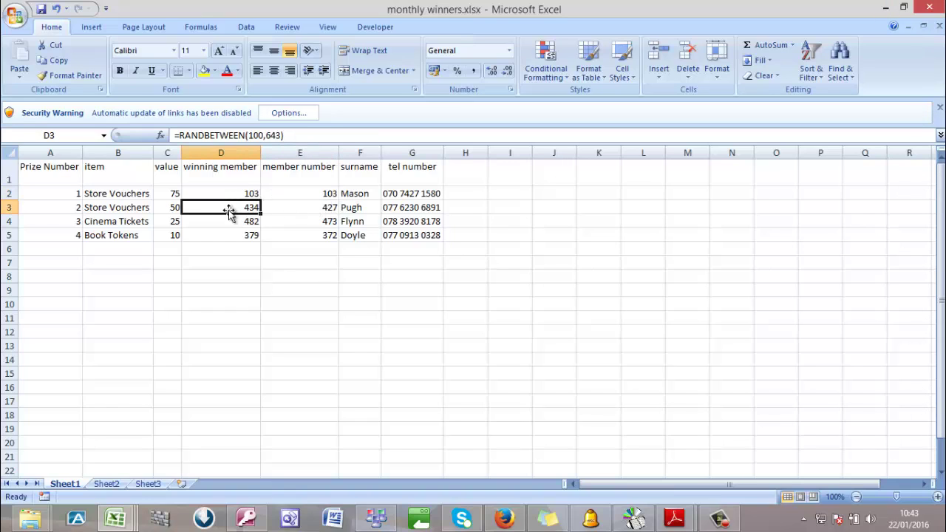
click(231, 222)
click(230, 235)
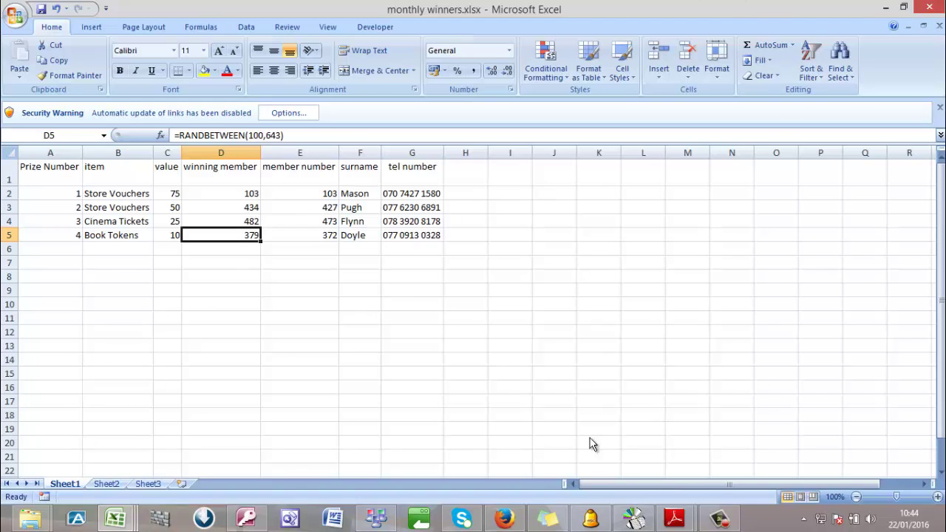
Reread the instruction in 9713_w15_qp_04.pdf on copying the prize draw results as values and return to monthly winners.xlsx
click(674, 518)
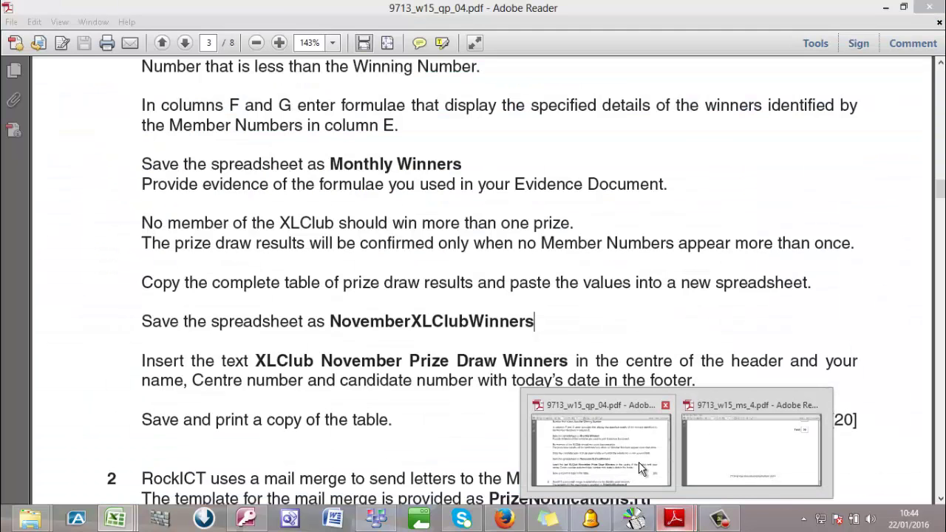
click(639, 464)
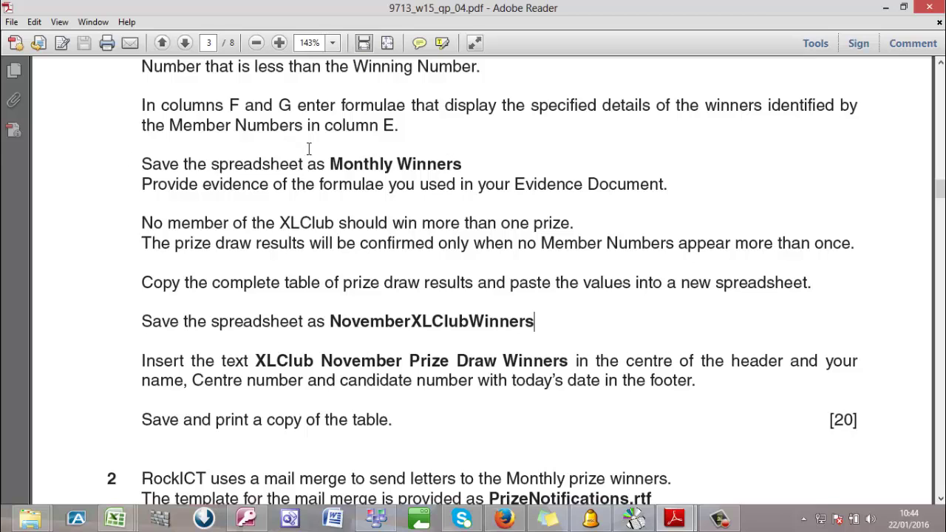
click(117, 518)
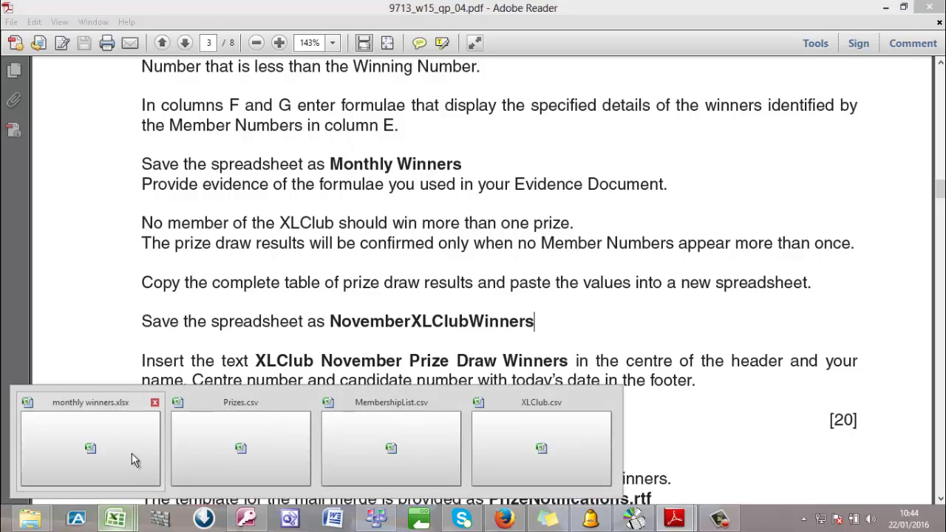
click(131, 453)
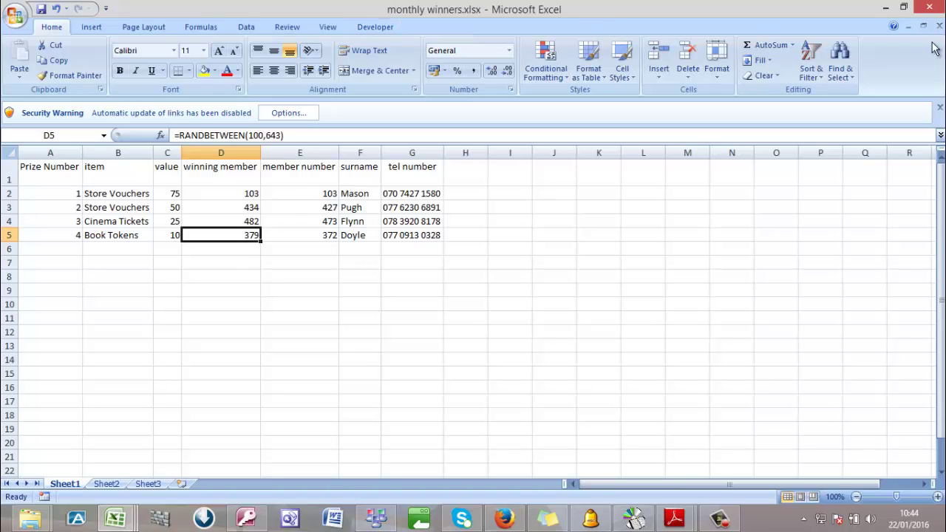
click(885, 7)
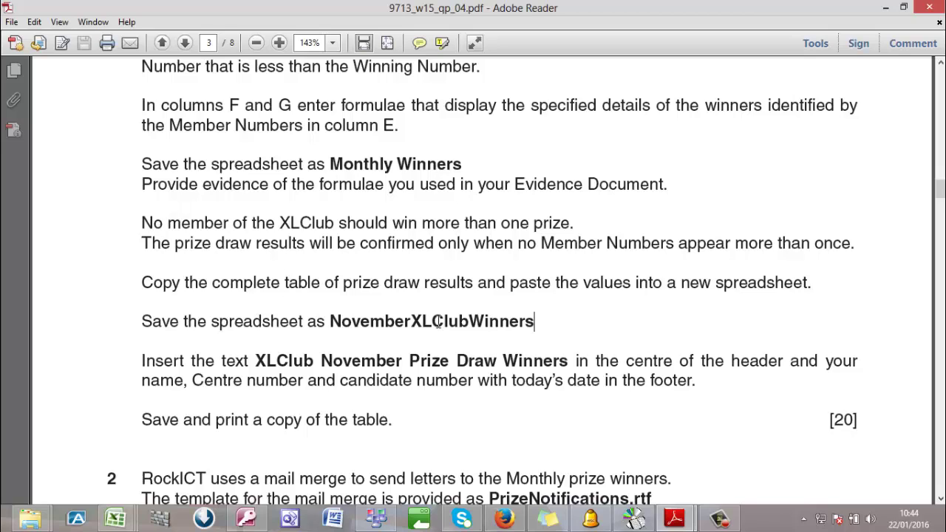
click(125, 523)
click(52, 465)
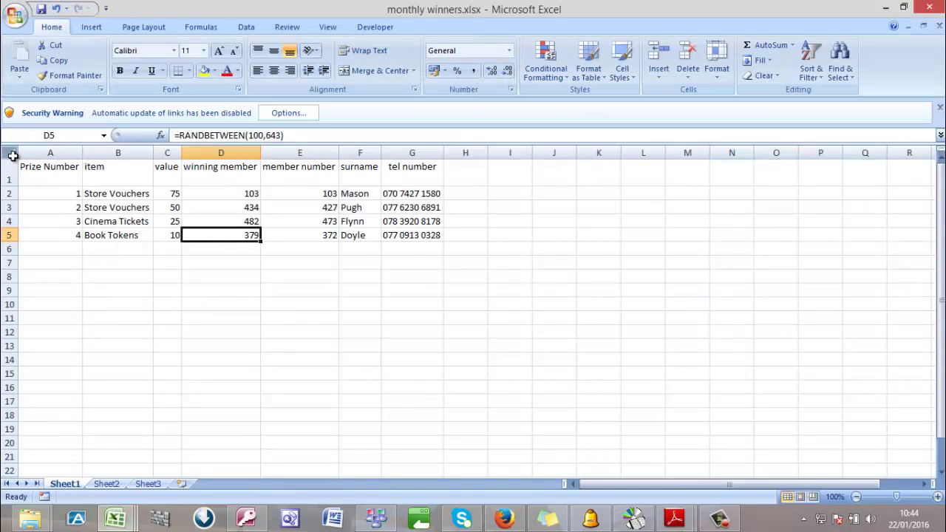
Copy the whole of Sheet1 in monthly winners.xlsx and create a new blank workbook
click(9, 152)
right_click(50, 185)
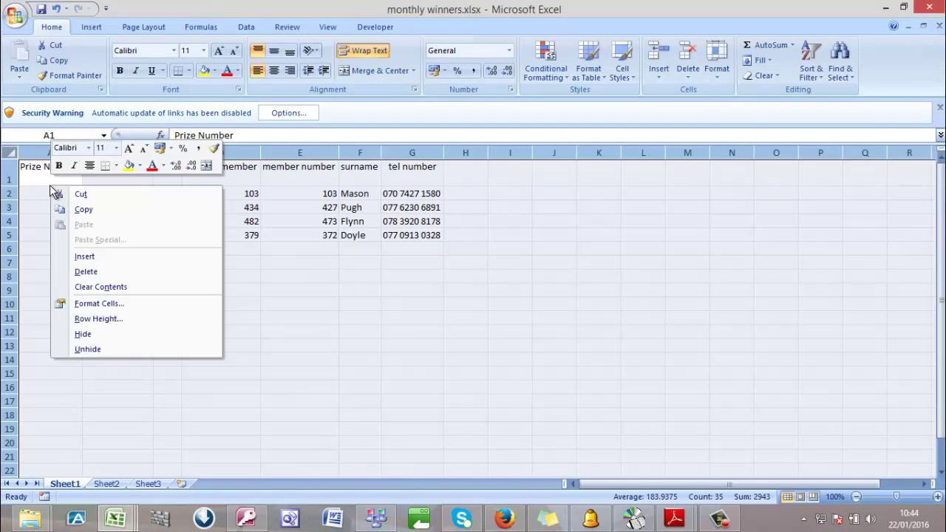
click(67, 210)
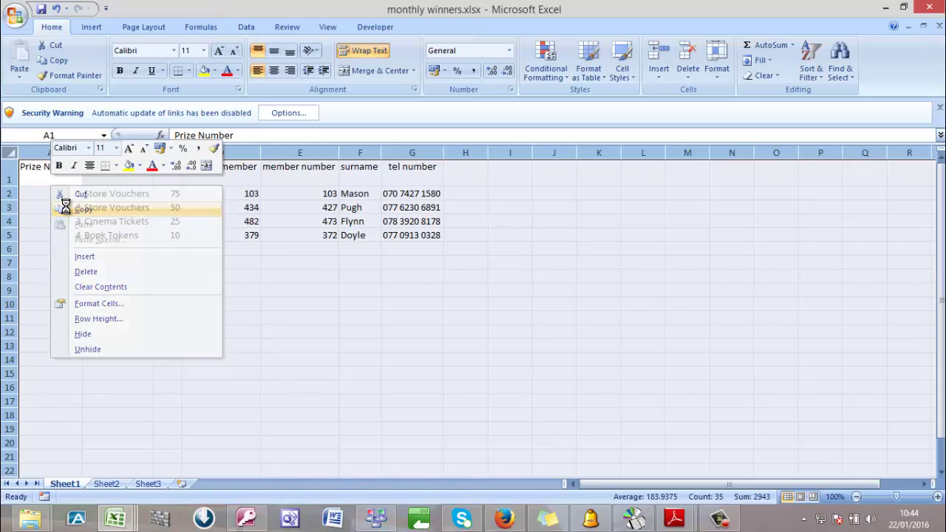
click(14, 14)
key(Escape)
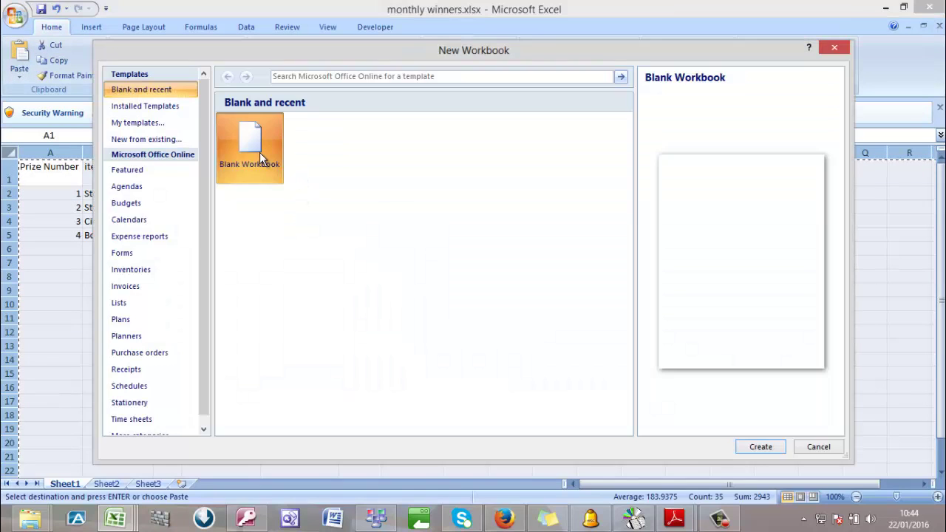
double_click(259, 153)
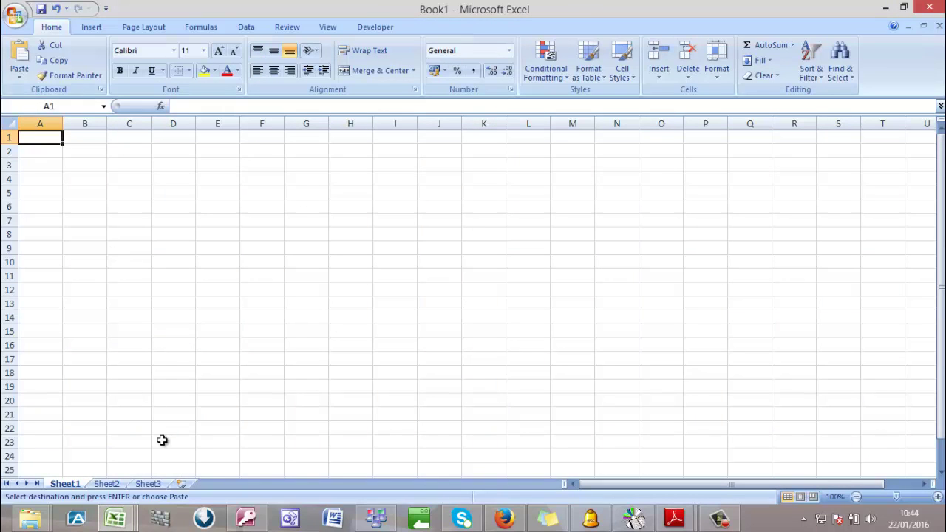
Paste the copied prize draw table into Sheet1 of the new workbook as values only
click(673, 519)
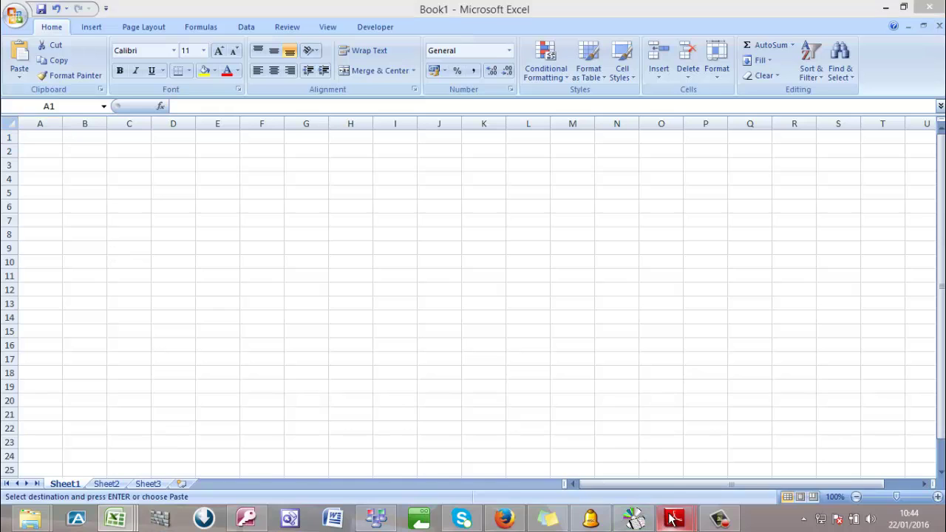
mouse_move(627, 463)
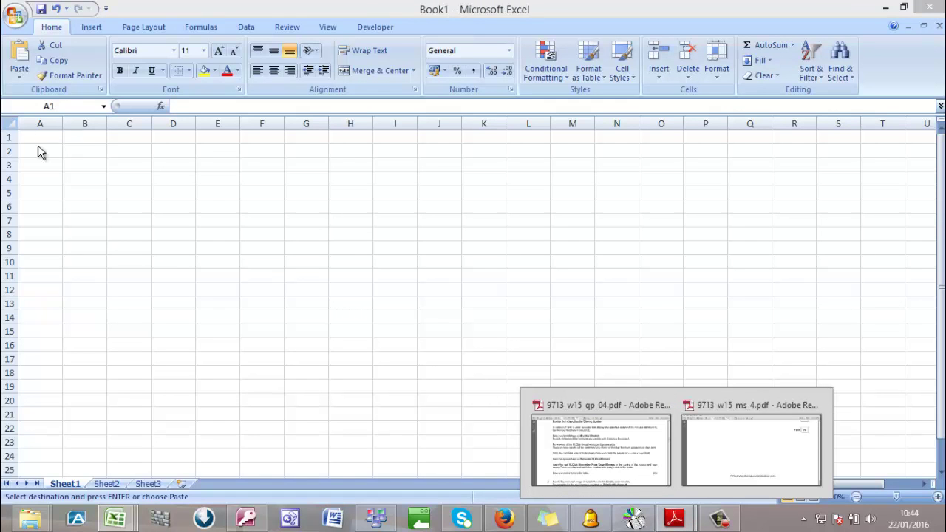
click(22, 75)
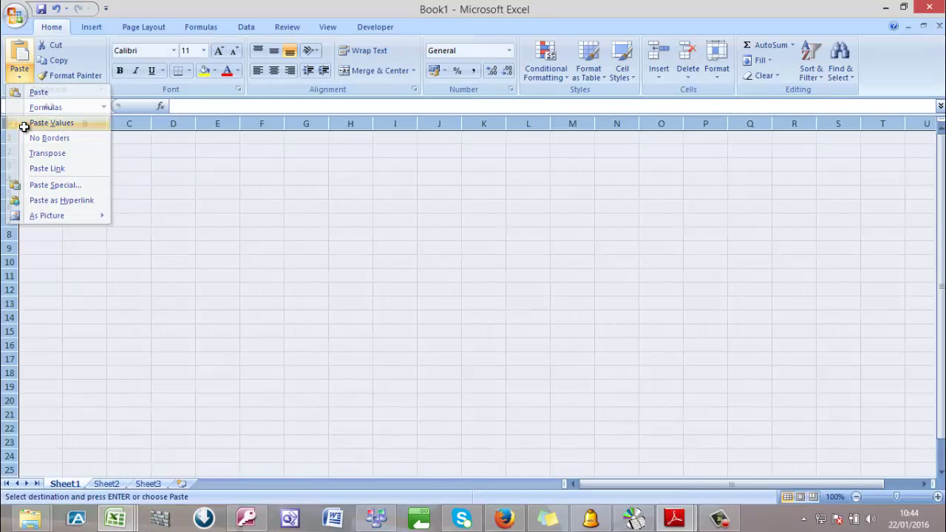
click(44, 123)
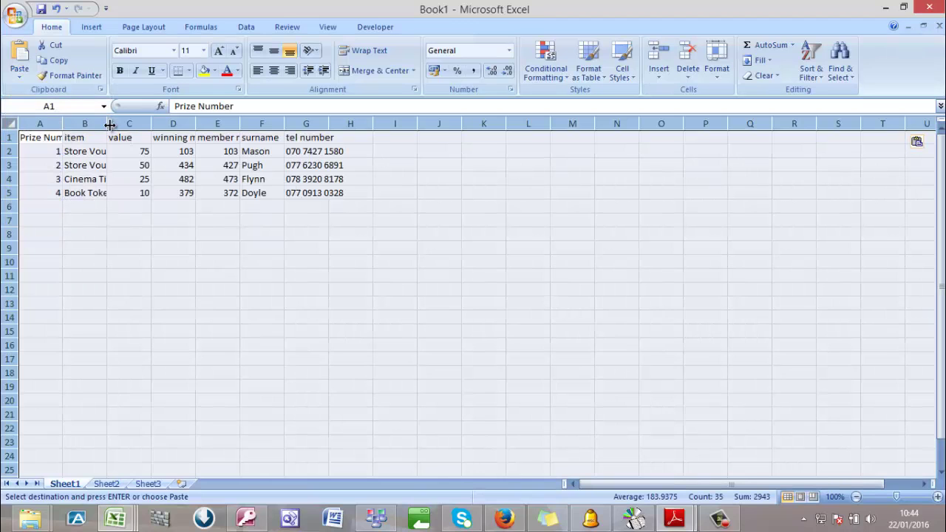
Check in formula view that the pasted cells hold only values, restore the normal view and autofit all columns
key(ctrl+z)
key(ctrl+y)
key(ctrl+z)
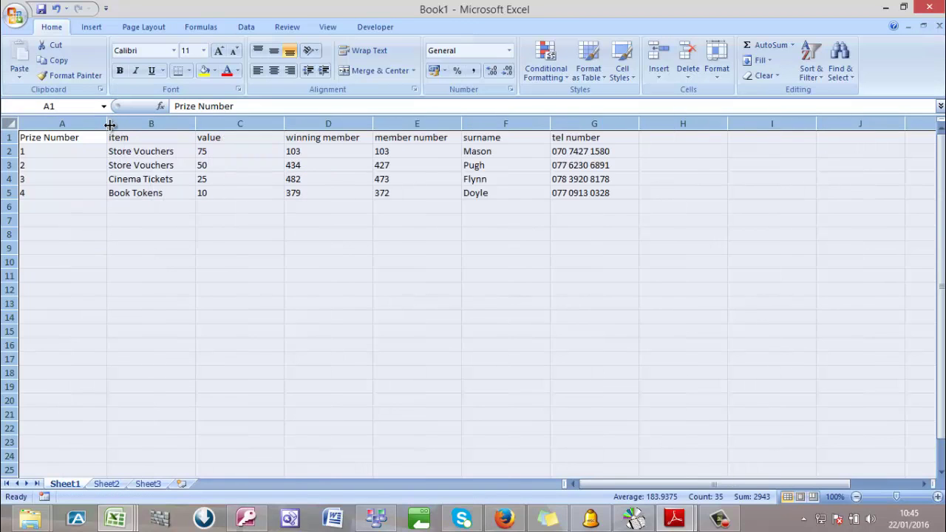
key(ctrl+y)
key(ctrl+y)
key(ctrl+z)
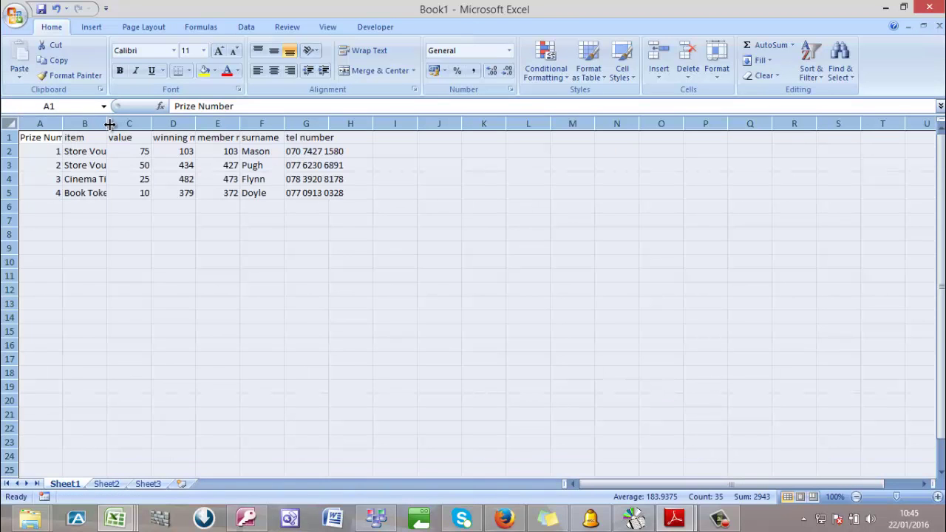
double_click(65, 122)
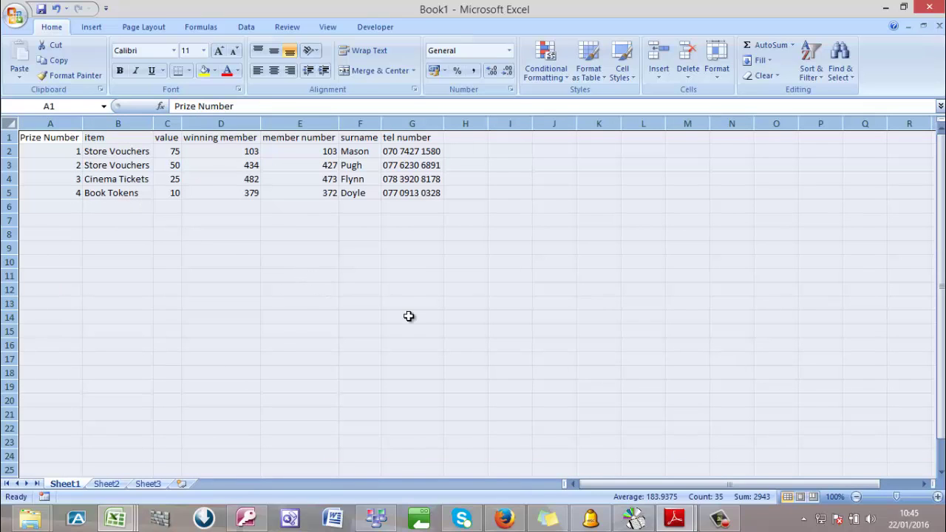
Look up the required file name in 9713_w15_qp_04.pdf, start saving the new workbook and enter NovemberXLClubWinners as its name
mouse_move(674, 520)
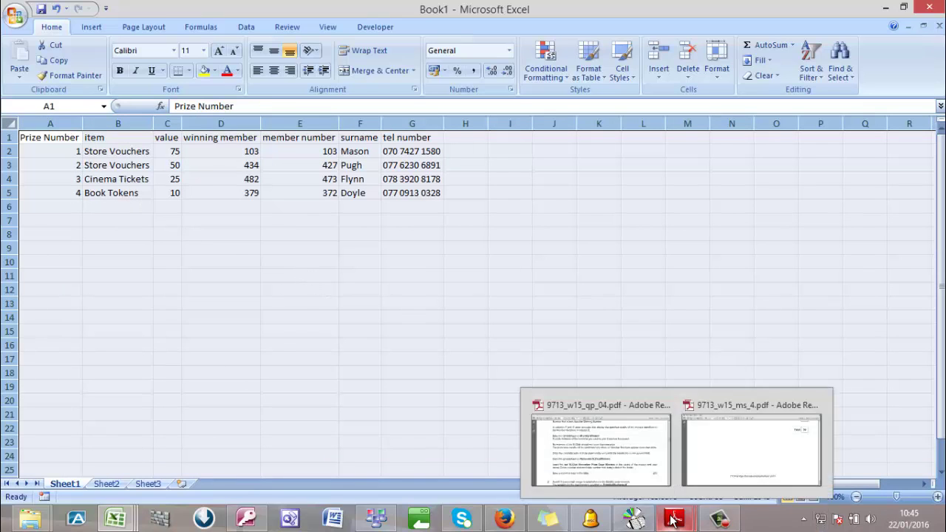
click(575, 428)
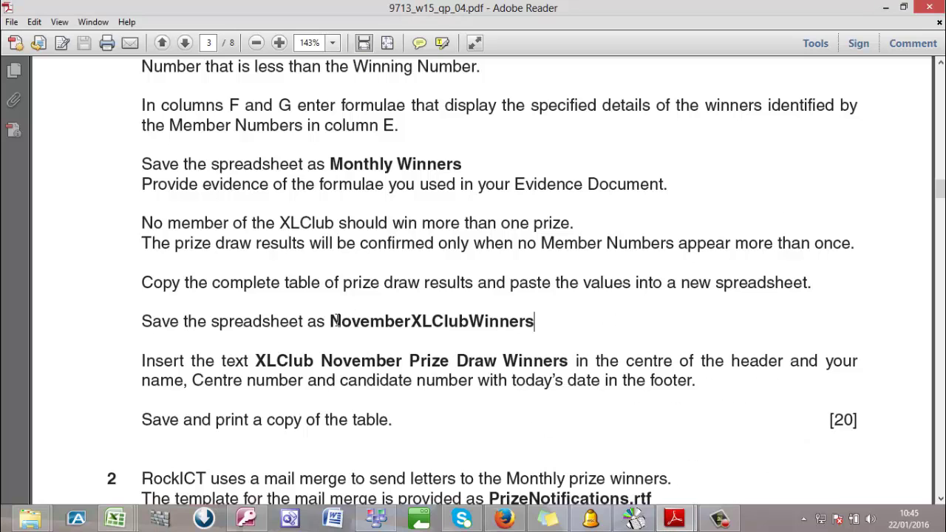
drag(512, 317, 584, 325)
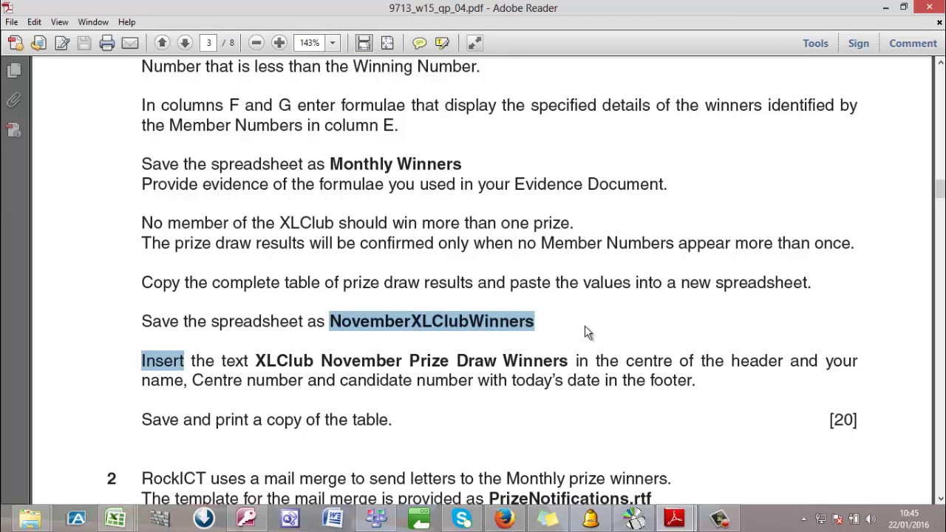
click(890, 10)
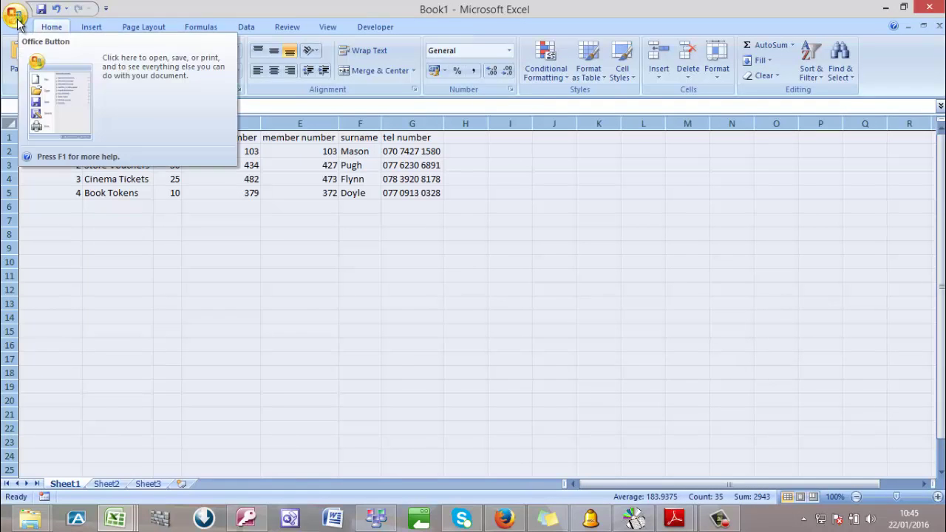
click(17, 15)
click(50, 140)
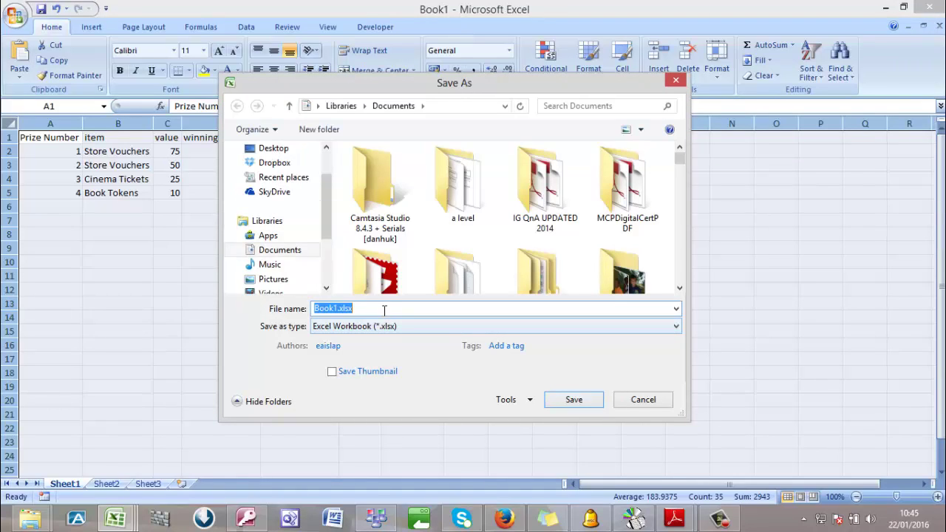
text(NovemberXLClubWinners)
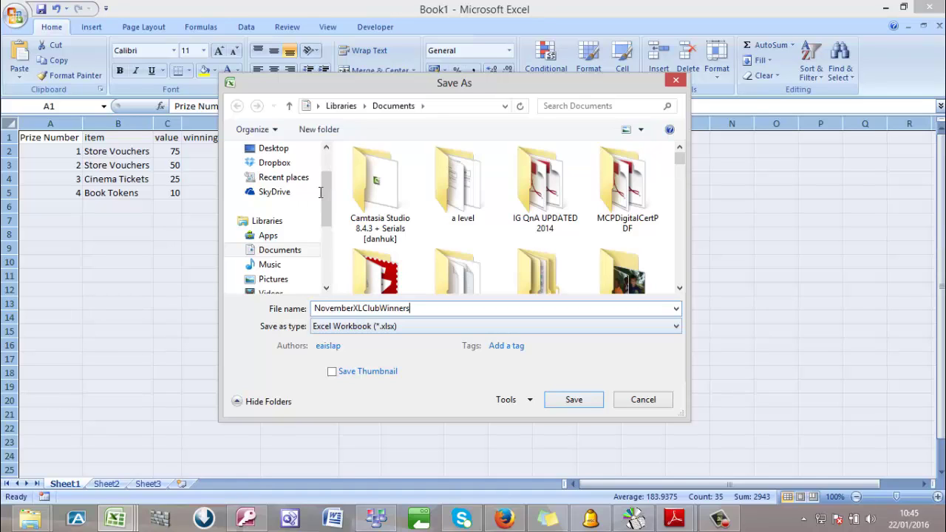
Copy the entered file name and open the IGCSE VIDEO SOLUTIONS folder on the Desktop as the save location
drag(323, 195, 333, 249)
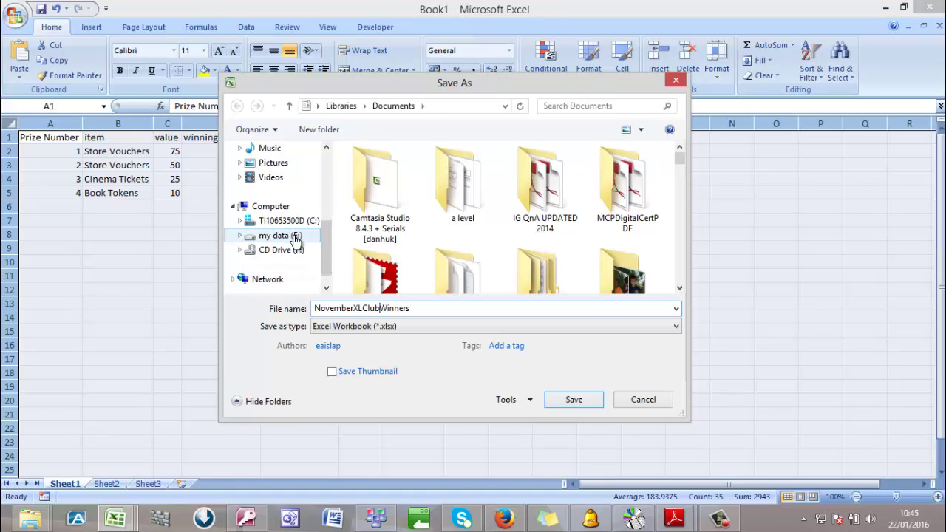
click(294, 237)
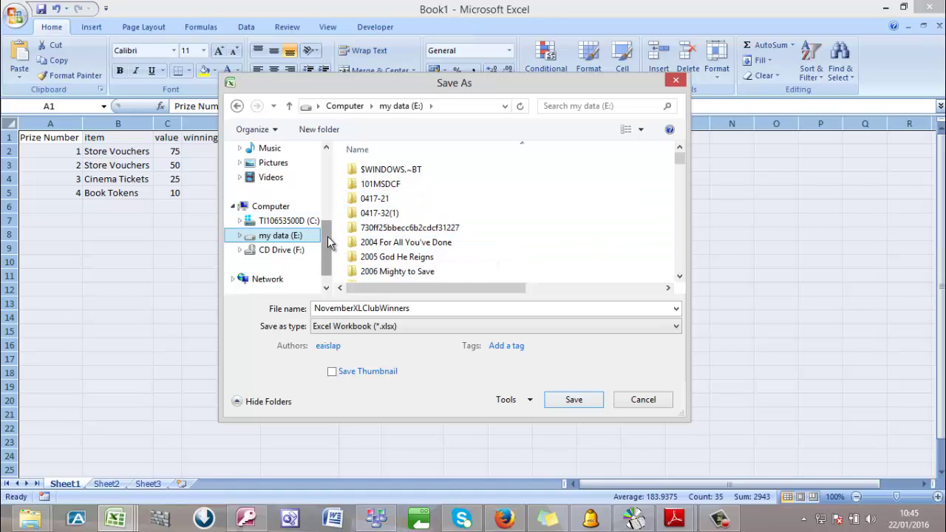
drag(328, 242, 355, 160)
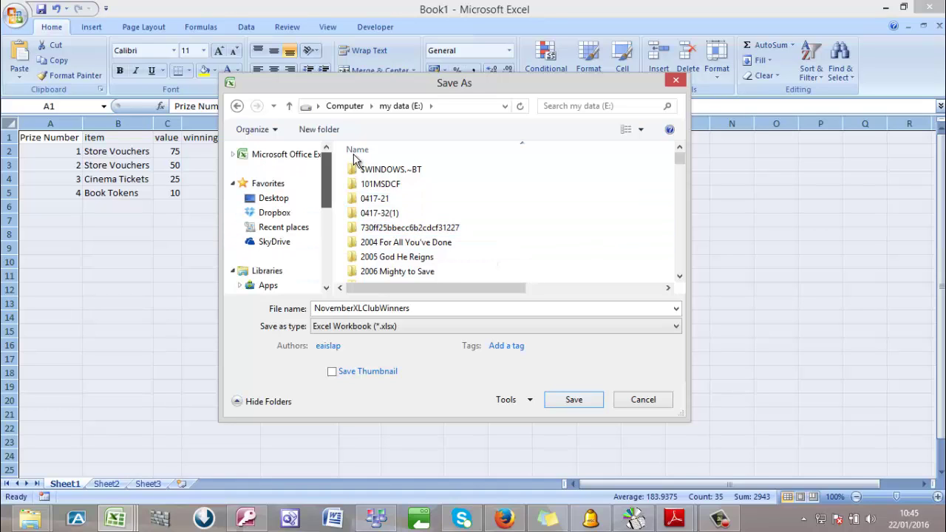
click(283, 198)
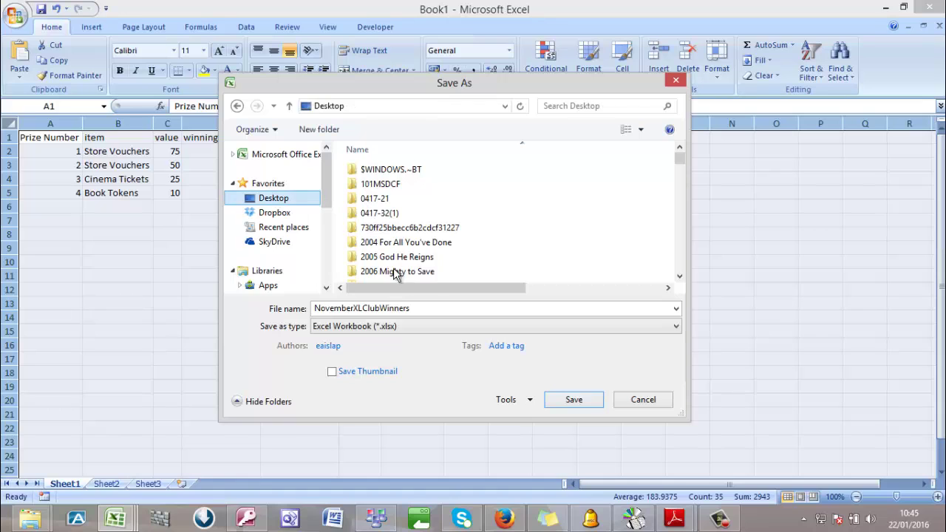
click(441, 308)
key(ctrl+c)
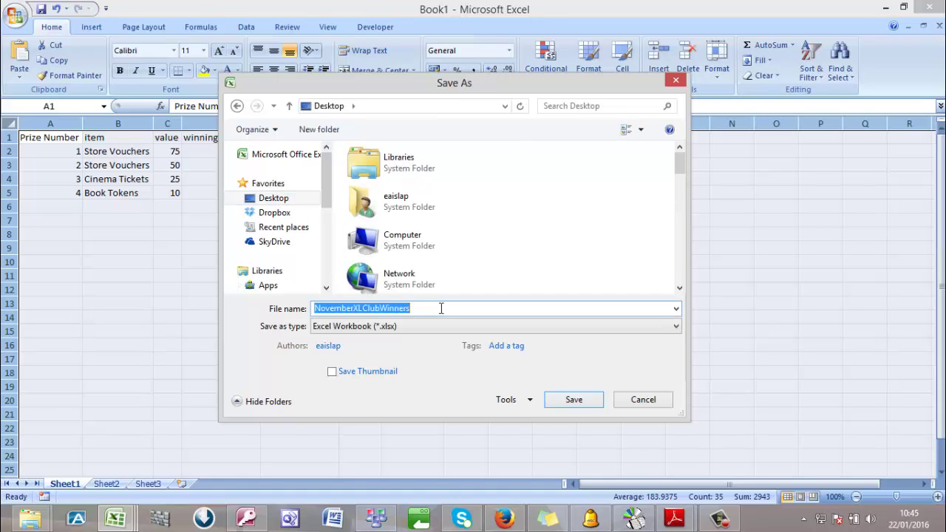
text(ig)
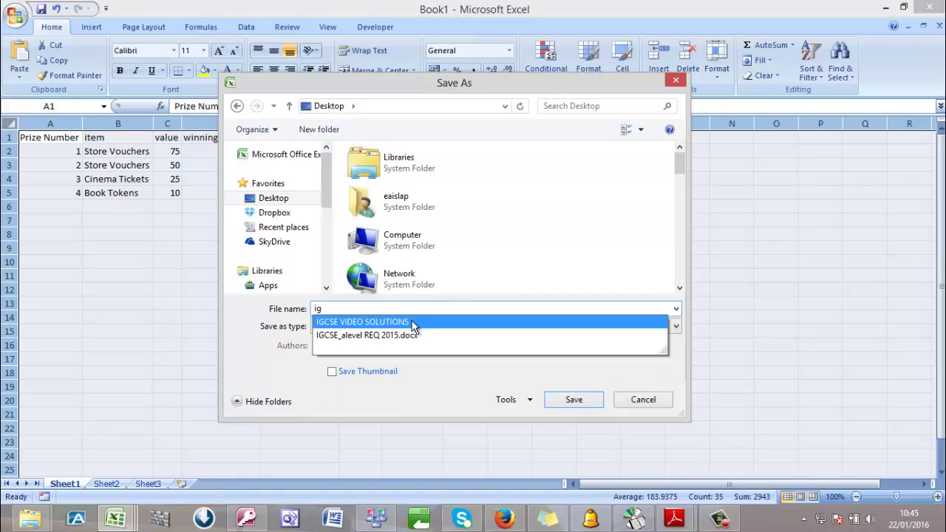
click(412, 322)
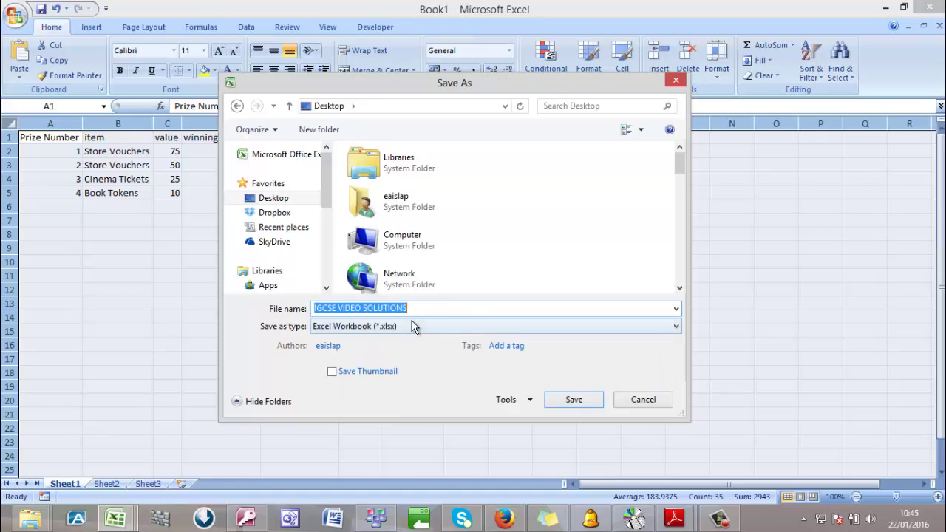
click(565, 403)
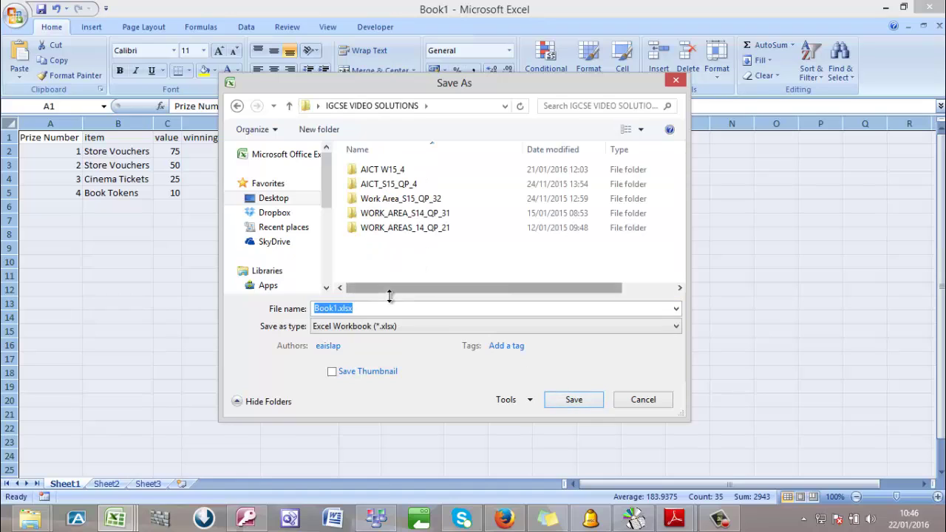
Save the new workbook as NovemberXLClubWinners in the AICT W15_4 folder
click(372, 174)
double_click(372, 174)
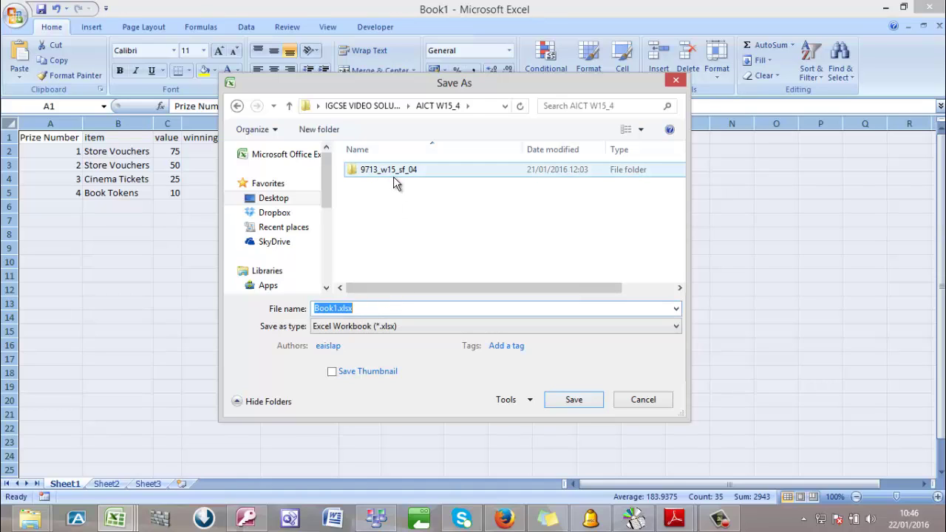
click(441, 245)
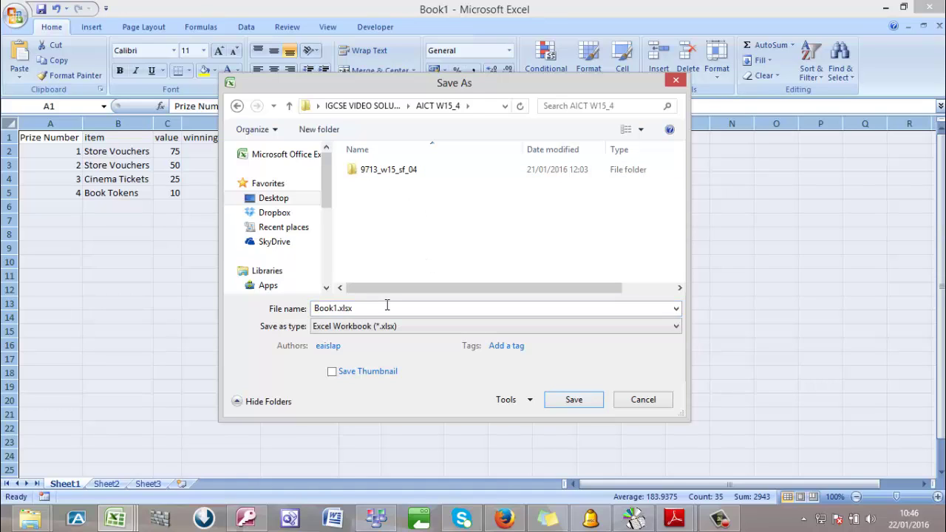
drag(382, 306, 269, 306)
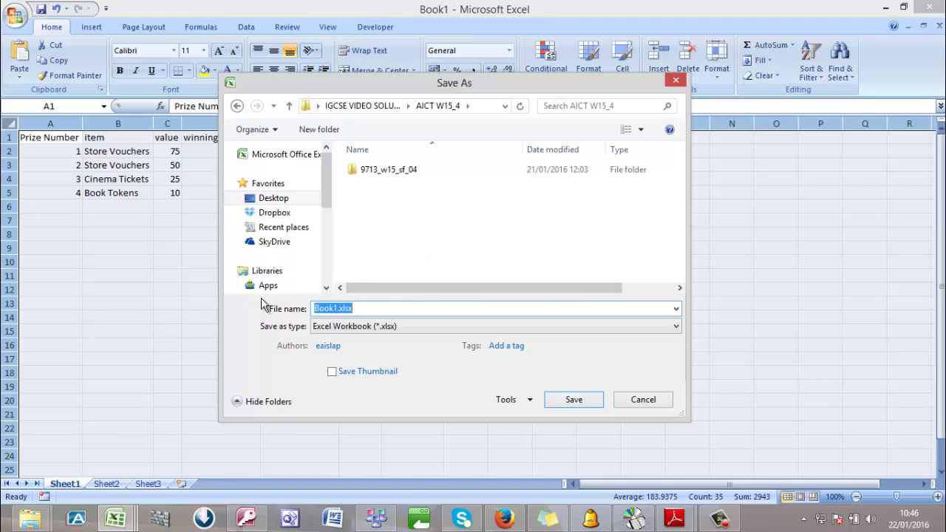
key(ctrl+v)
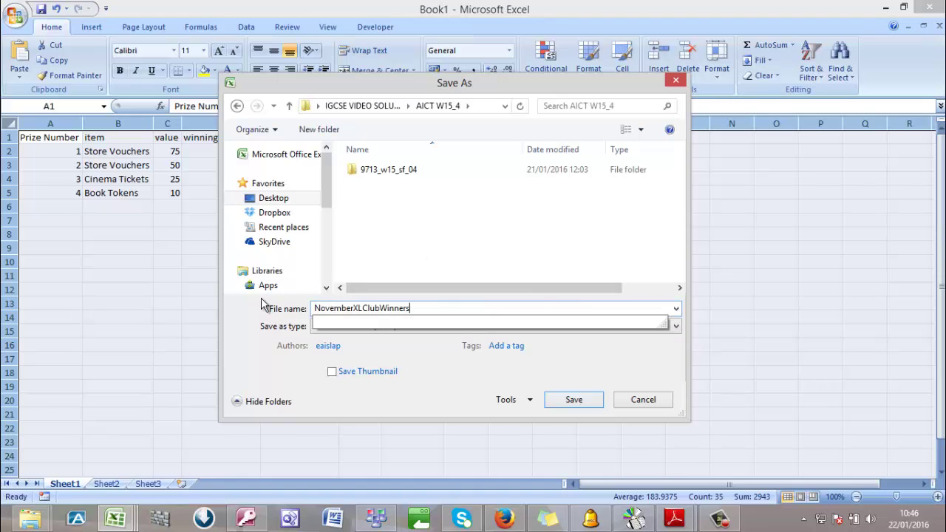
click(595, 401)
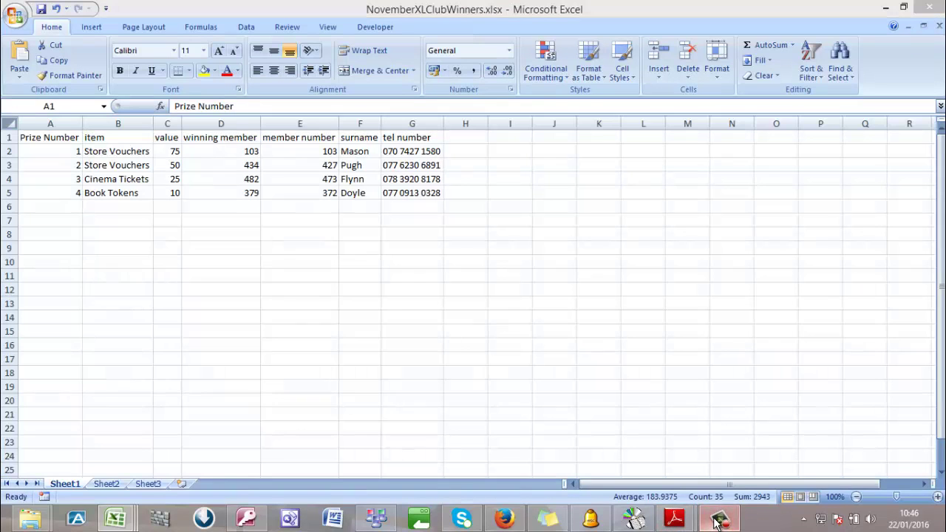
click(717, 521)
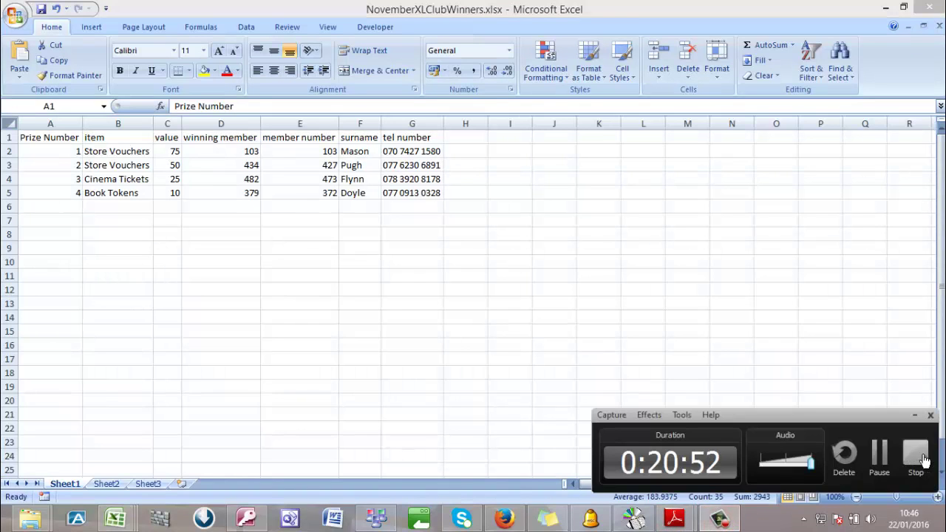
click(881, 454)
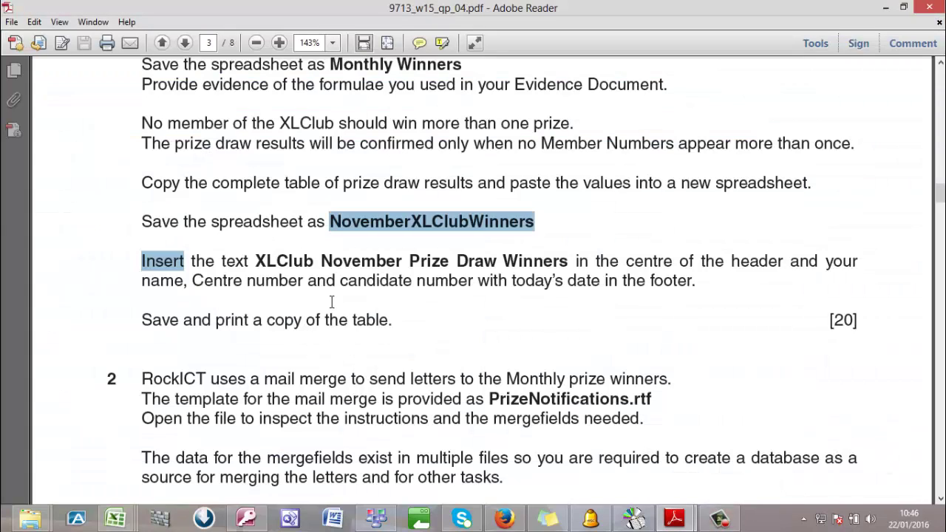
Read the header, footer and print instructions and the question 2 mail merge requirements in 9713_w15_qp_04.pdf
click(331, 301)
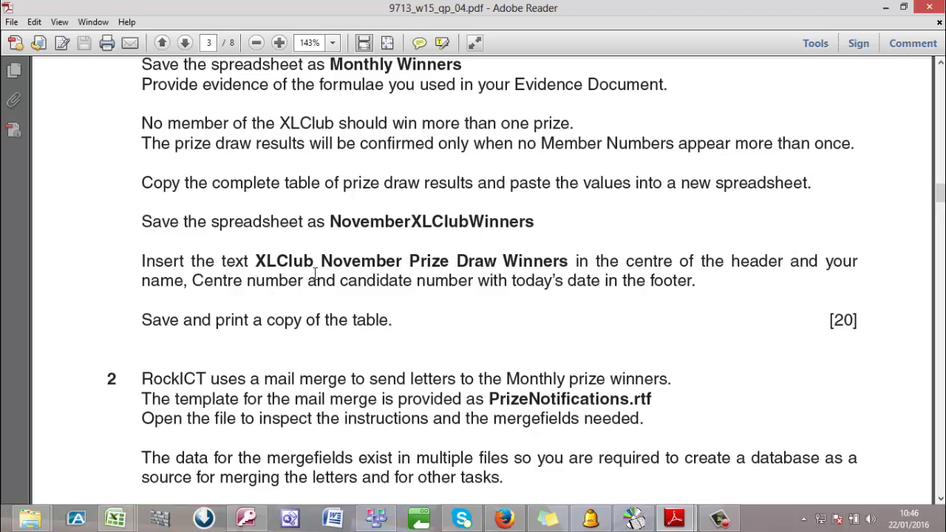
scroll(403, 297, down, 2)
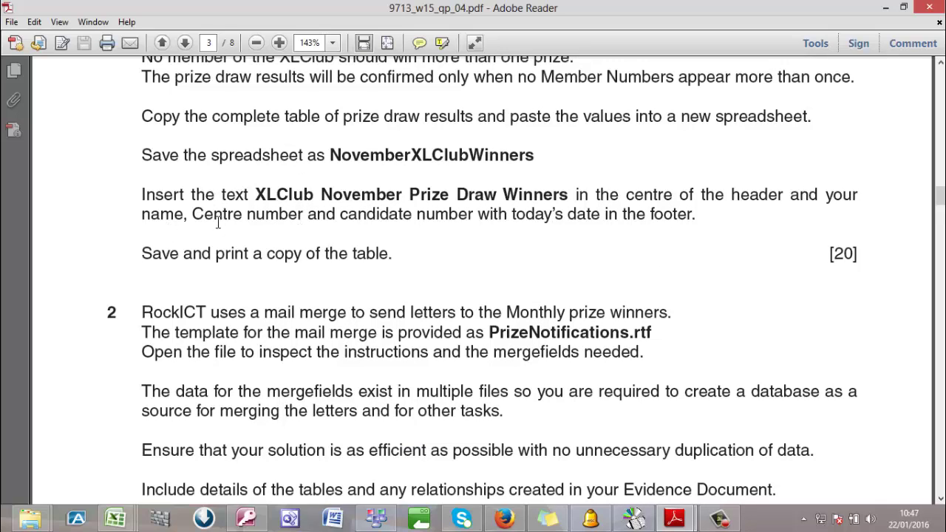
scroll(218, 222, down, 2)
scroll(218, 222, down, 3)
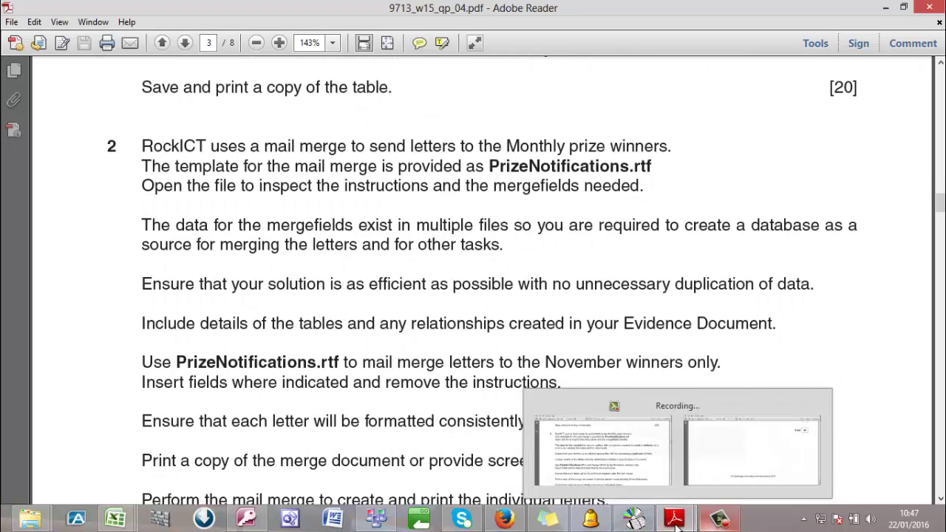
mouse_move(674, 520)
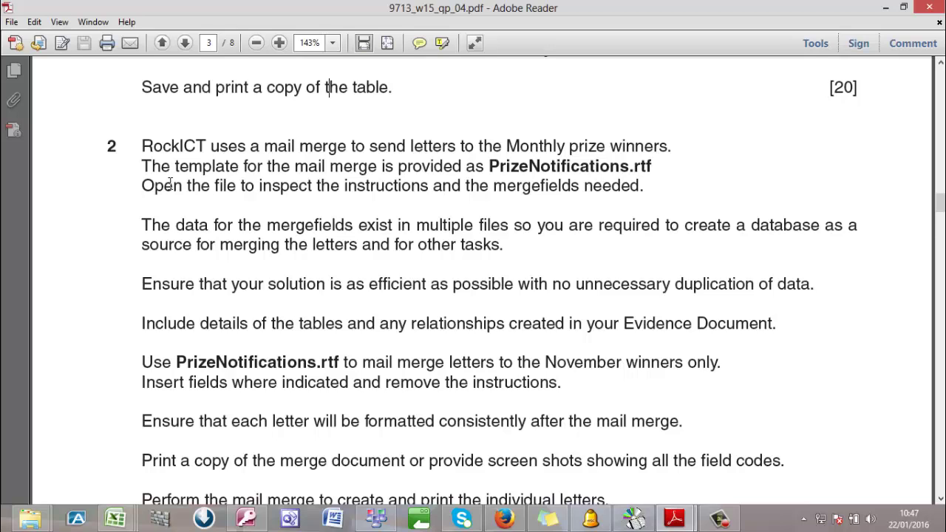
scroll(294, 276, down, 1)
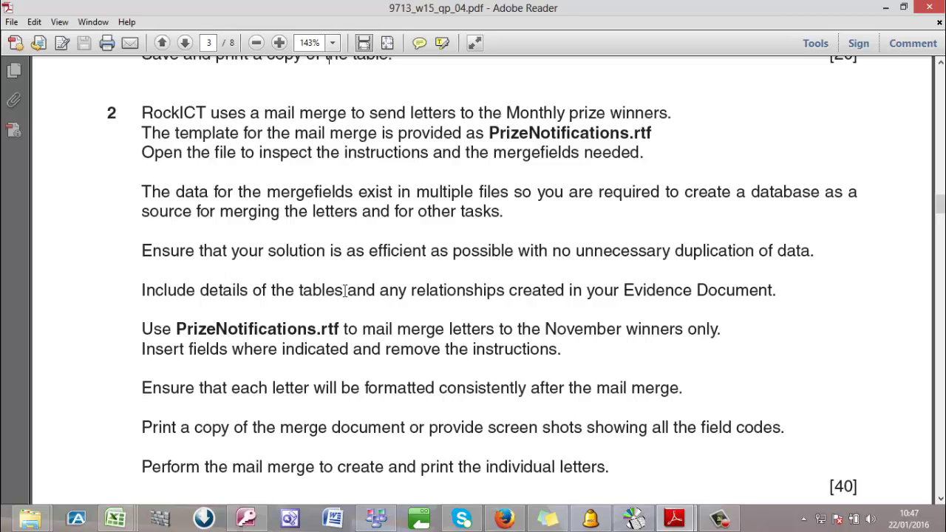
drag(299, 294, 335, 294)
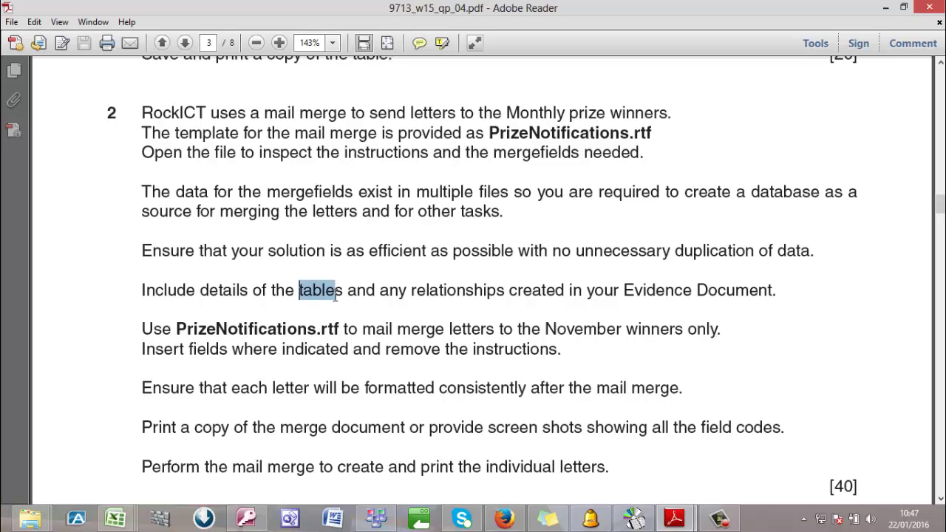
click(399, 294)
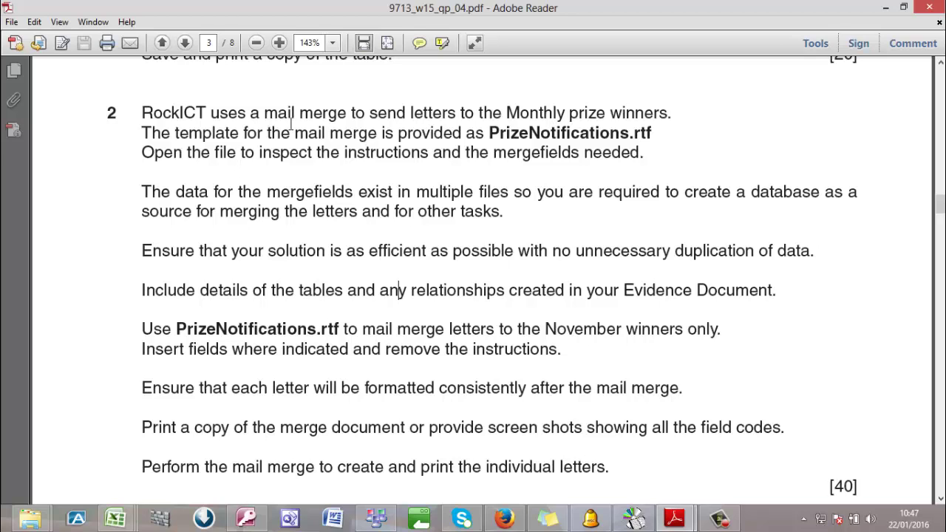
Open the mail merge template PrizeNotifications.rtf from the 9713_w15_sf_04 folder in Word
click(35, 521)
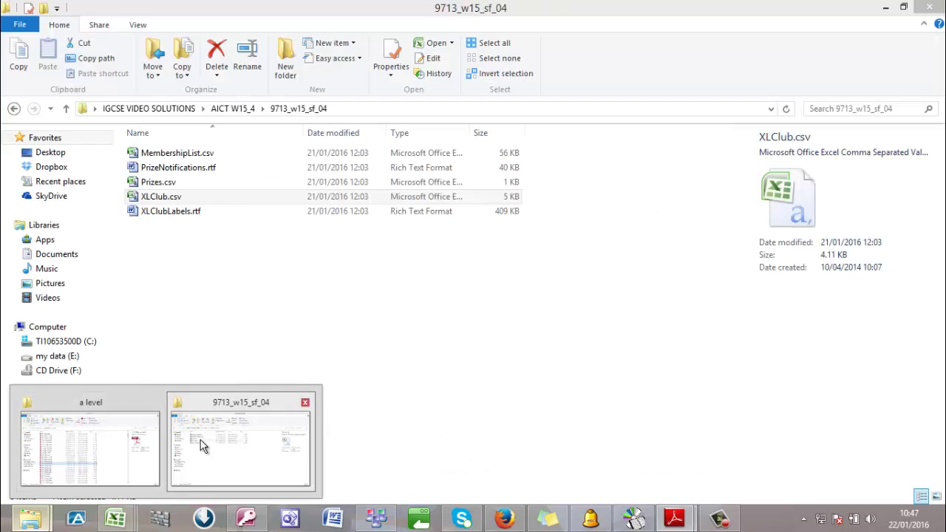
click(200, 440)
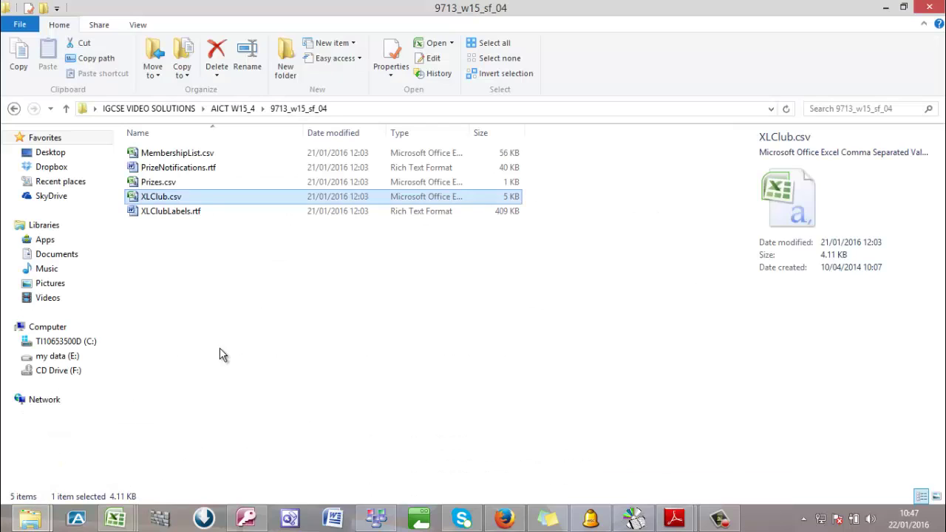
click(212, 170)
double_click(212, 170)
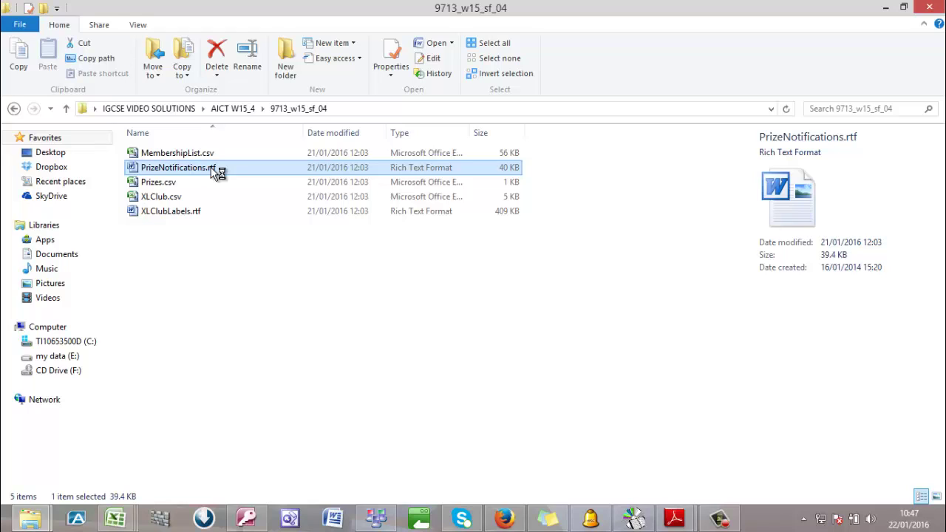
double_click(177, 167)
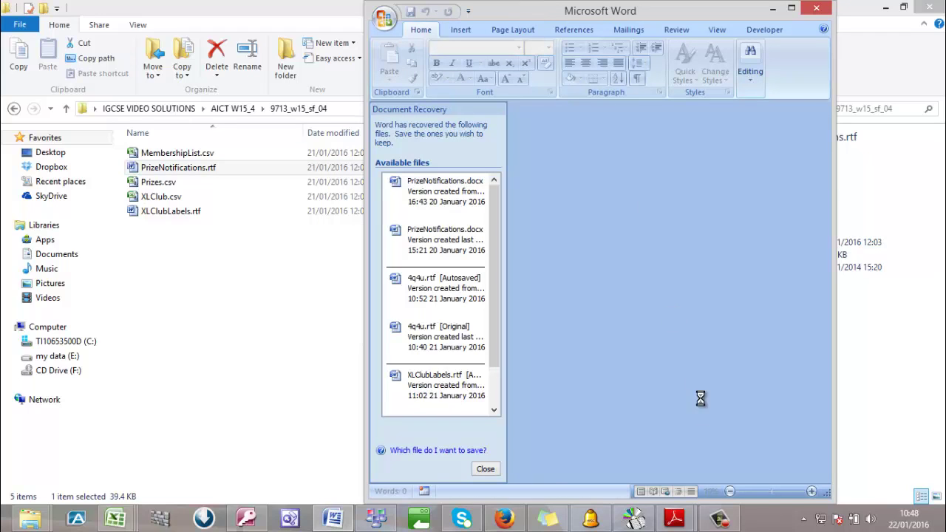
click(720, 520)
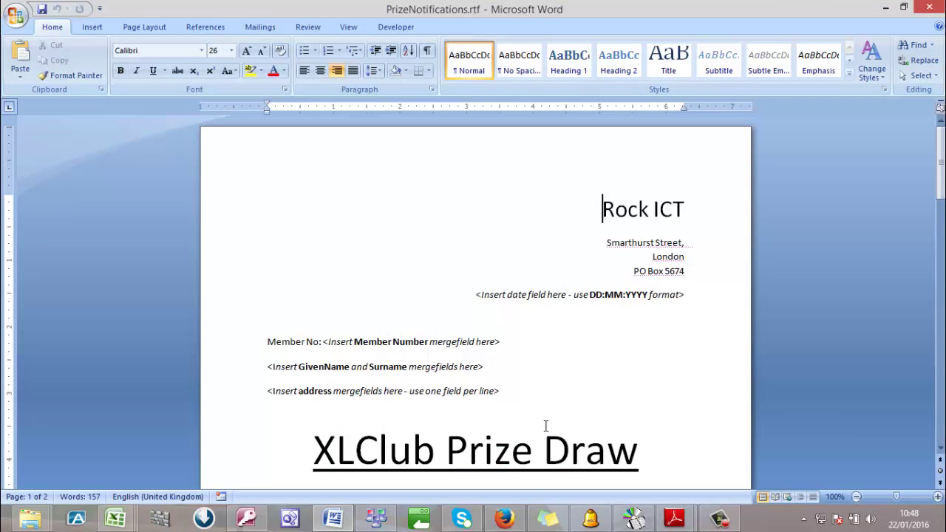
Examine the letter template for the date field, merge fields and conditional prize texts it requires
click(545, 426)
scroll(545, 425, down, 3)
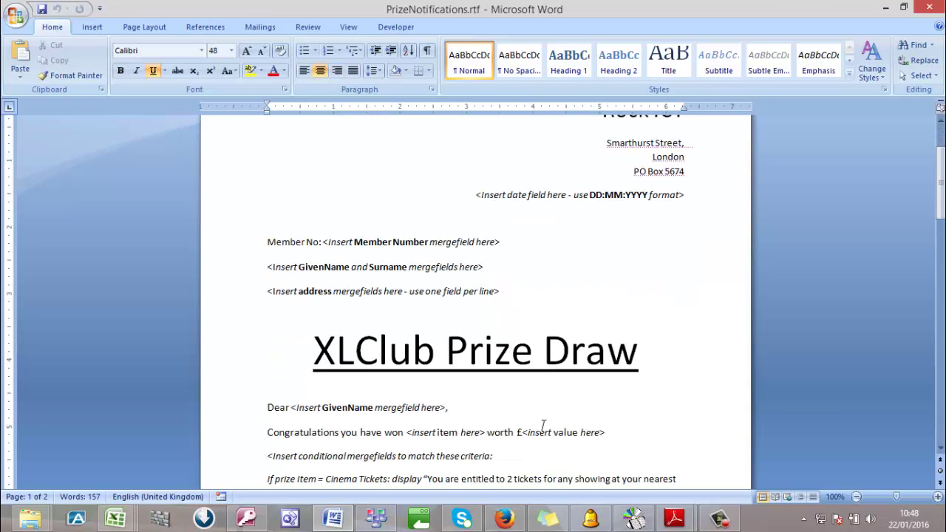
scroll(545, 426, down, 2)
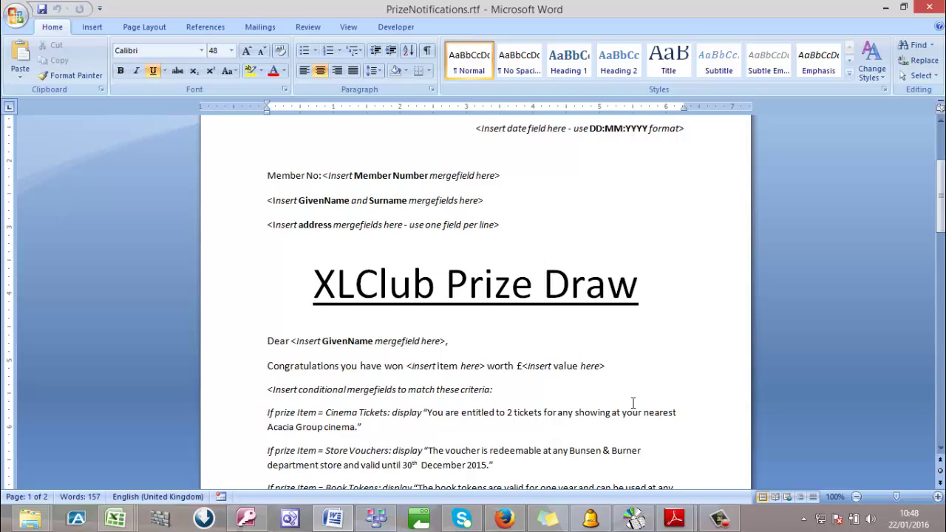
scroll(473, 297, up, 1)
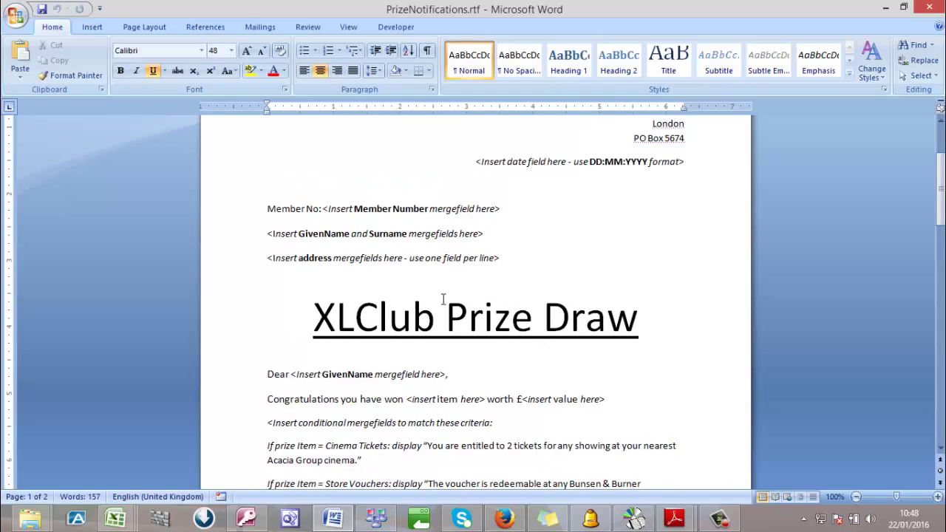
scroll(524, 183, up, 2)
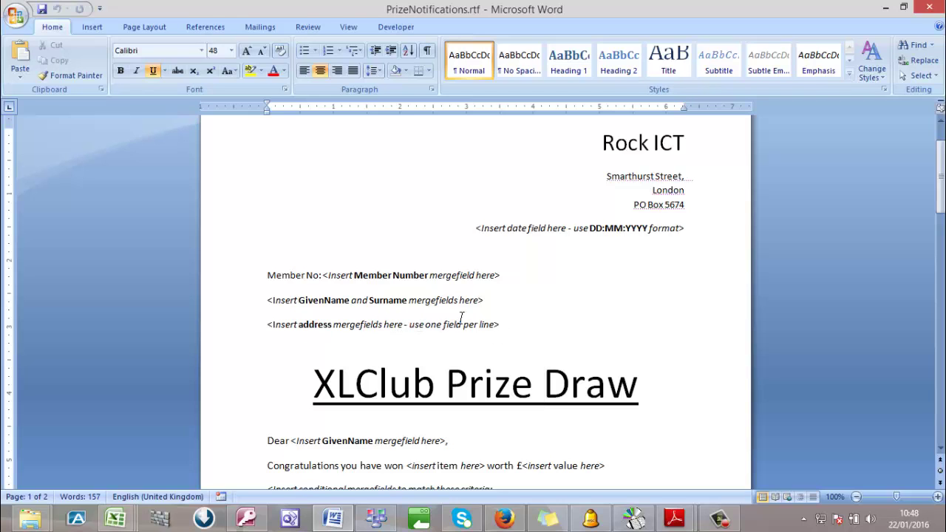
scroll(419, 348, down, 3)
scroll(418, 352, down, 1)
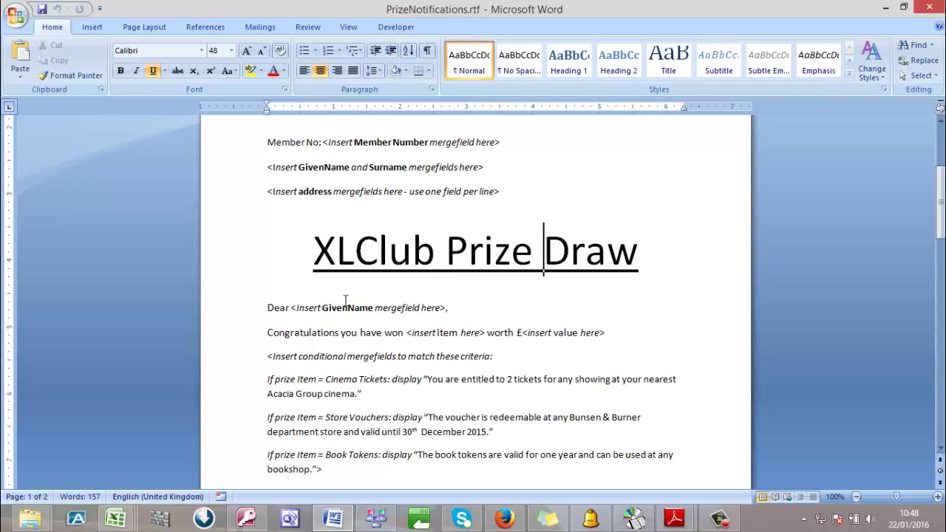
scroll(459, 302, down, 2)
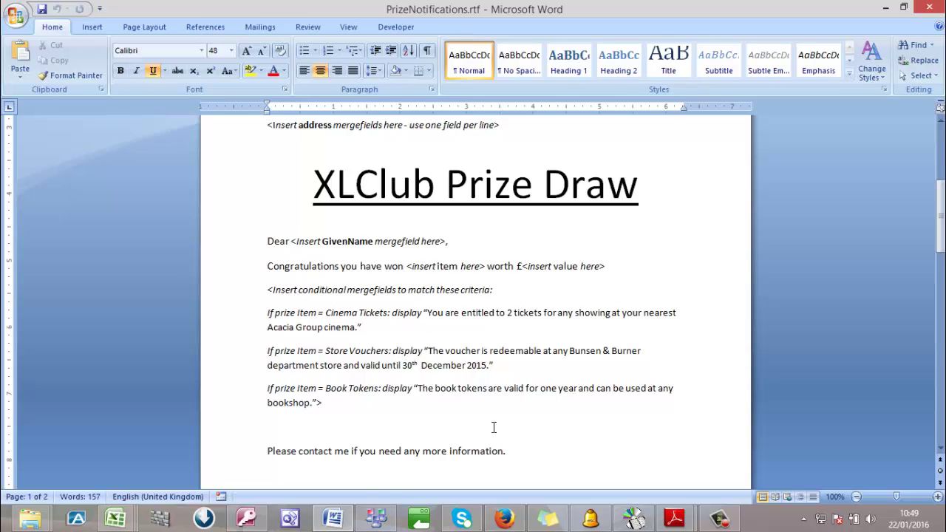
scroll(465, 444, down, 2)
scroll(464, 393, up, 3)
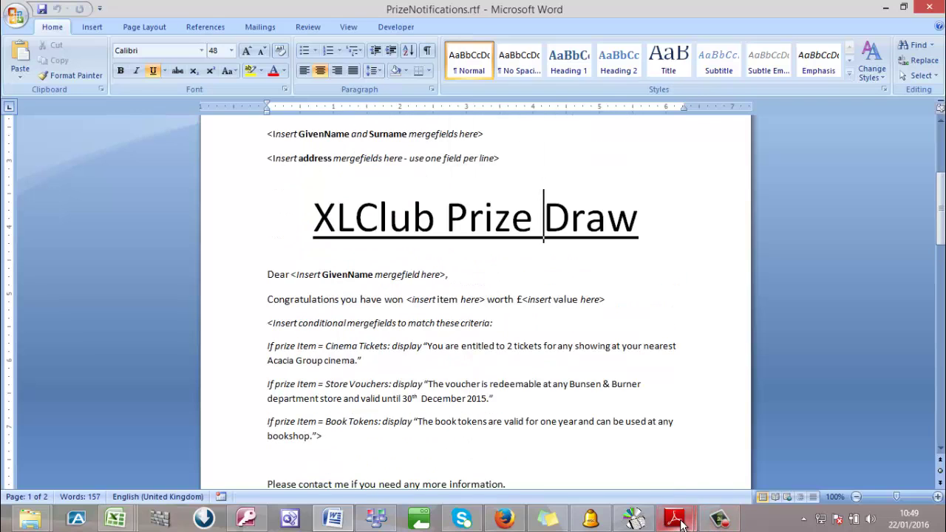
mouse_move(681, 524)
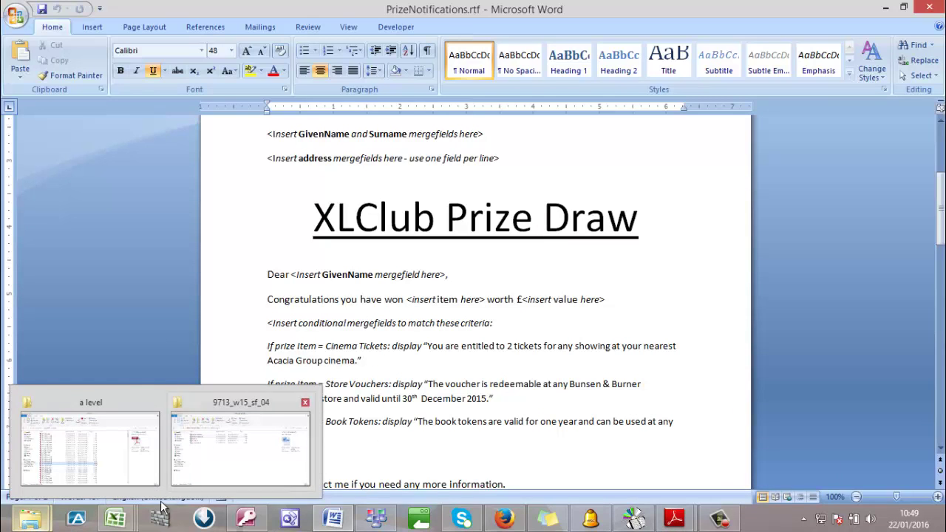
Switch to Excel and inspect the columns of monthly winners.xlsx and XLClub.csv as data sources for the merge fields
mouse_move(116, 521)
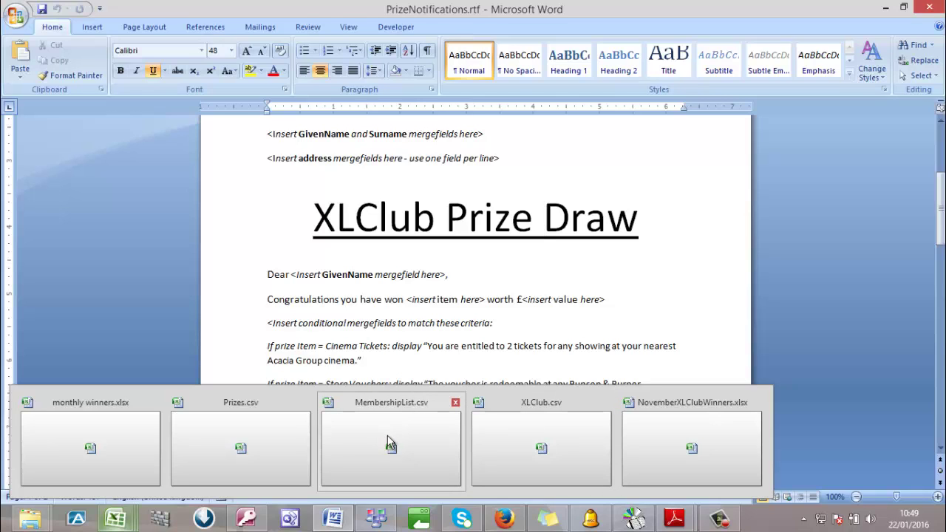
click(67, 443)
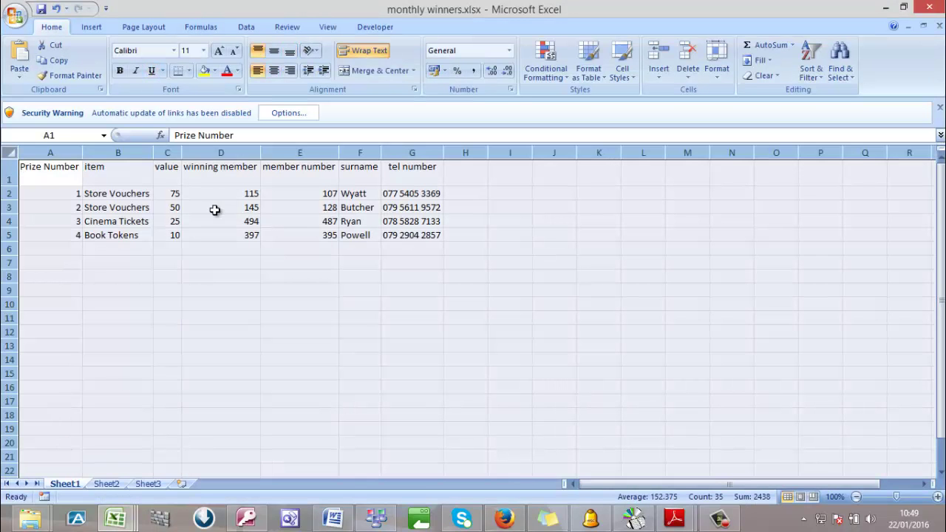
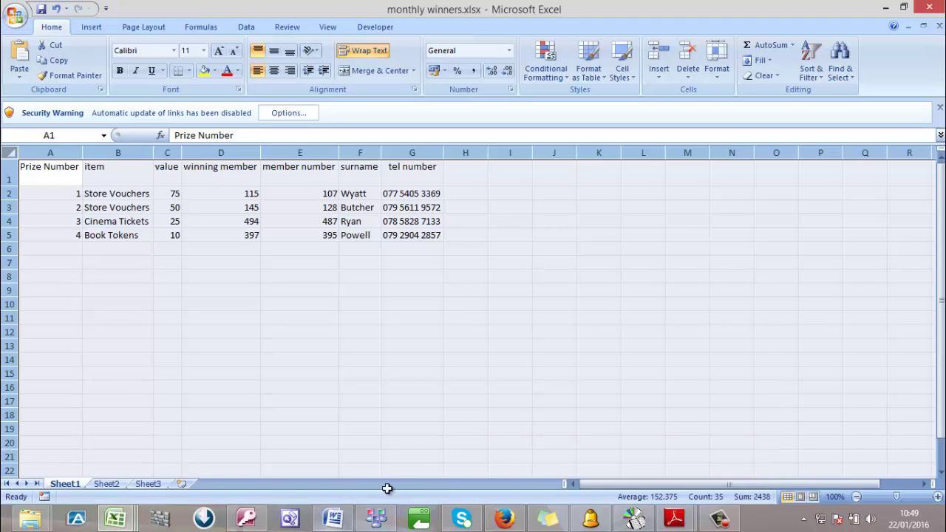
click(520, 337)
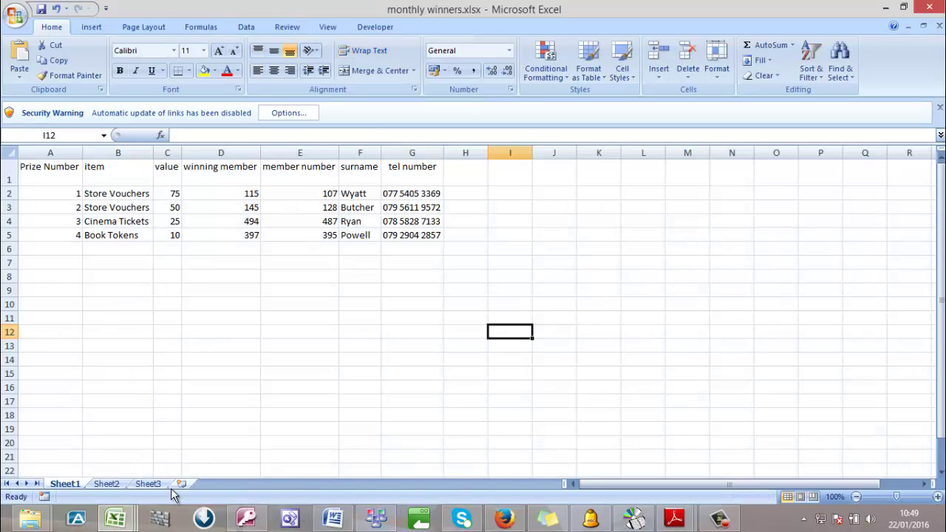
click(118, 517)
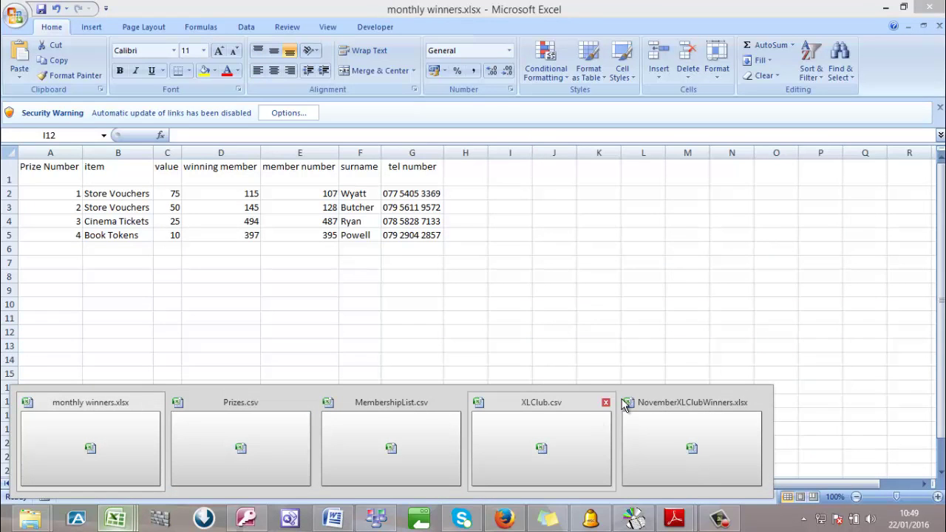
click(584, 444)
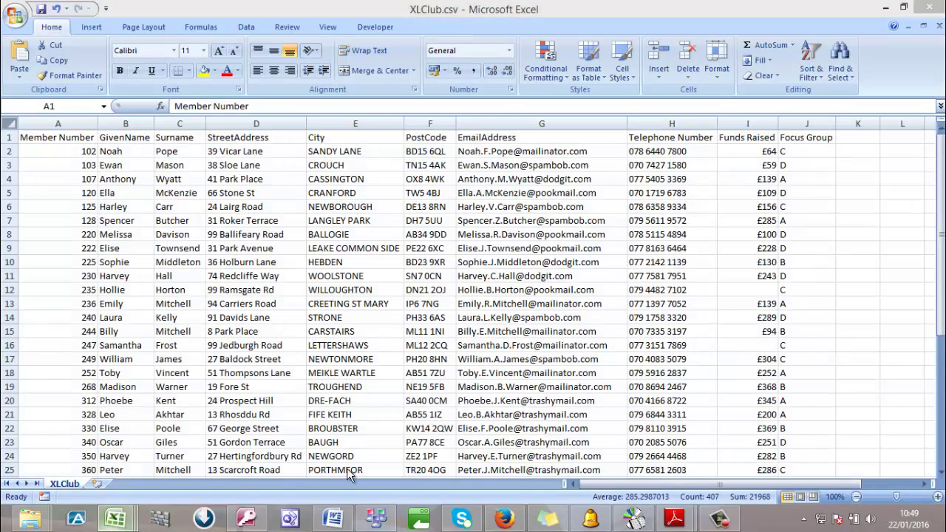
click(116, 517)
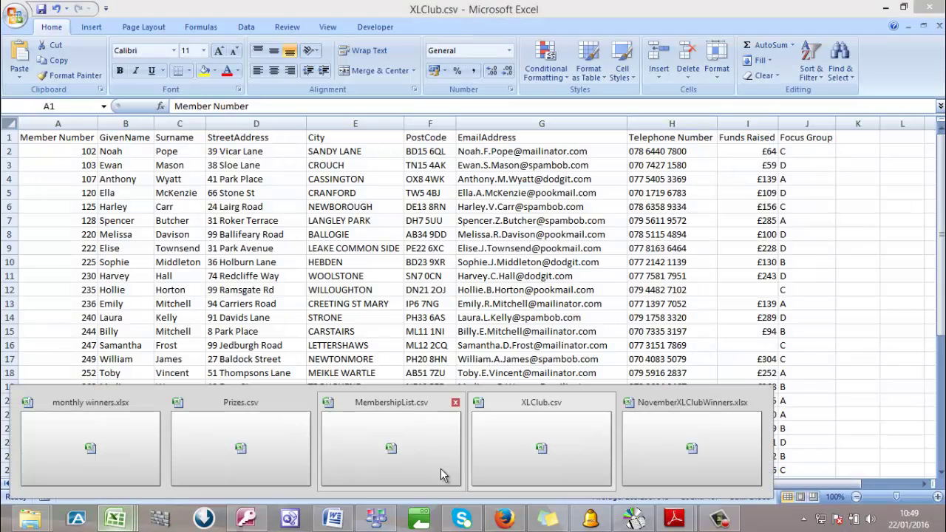
click(611, 411)
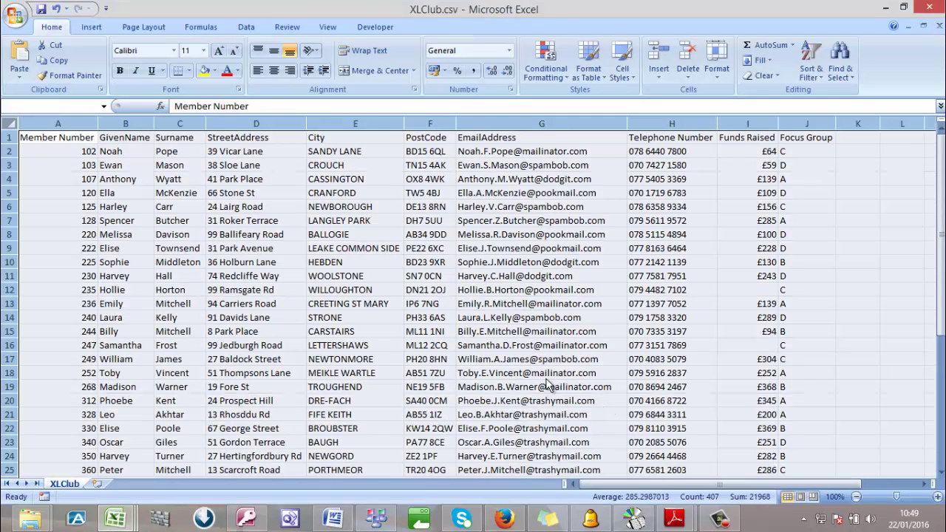
Close XLClub.csv and NovemberXLClubWinners.xlsx in Excel
key(ctrl+w)
click(490, 294)
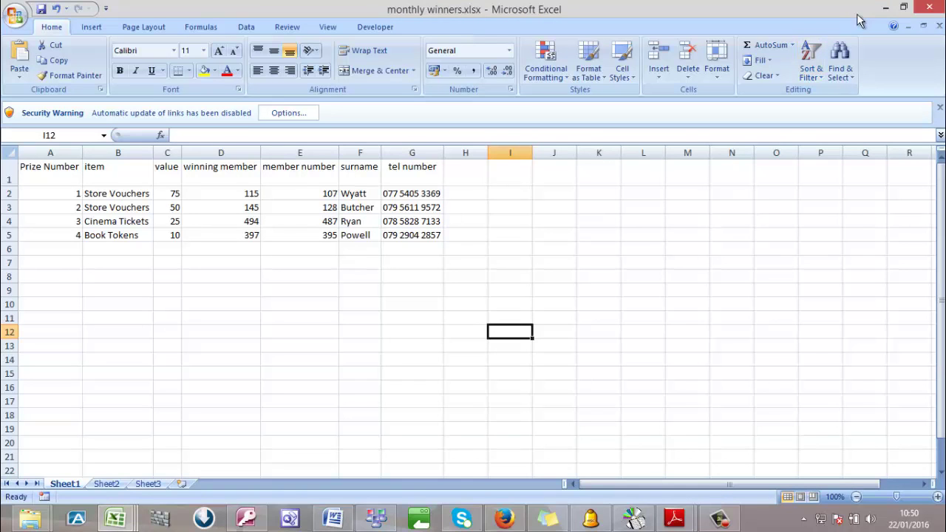
mouse_move(118, 521)
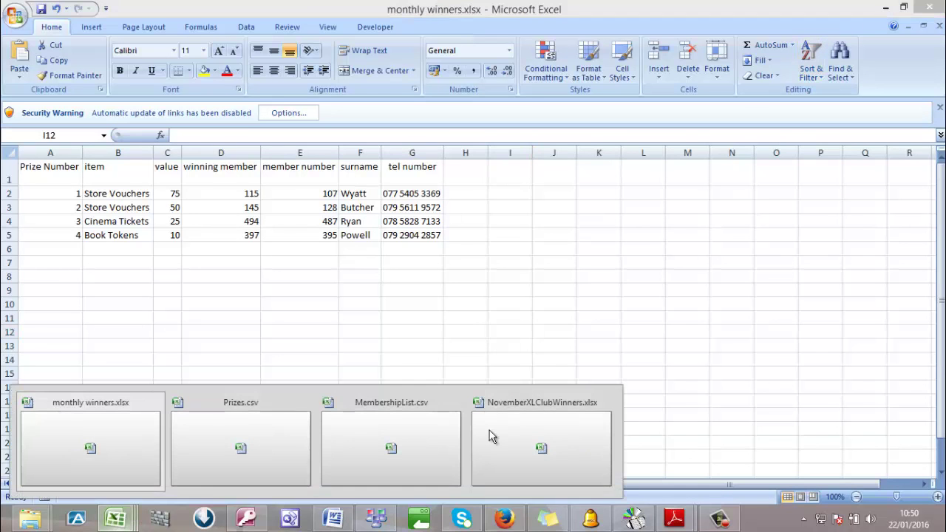
click(604, 404)
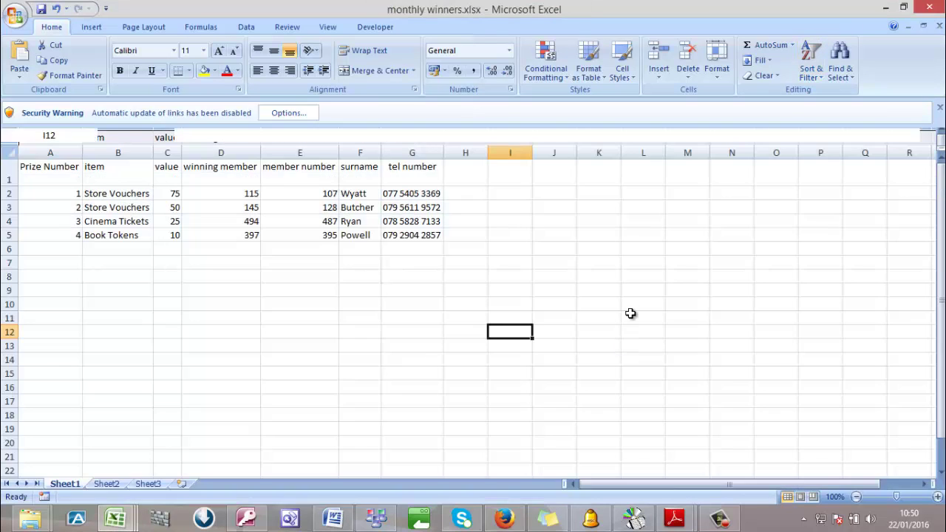
Switch to Access and leave the open Nov WInners table without saving its layout changes
click(246, 519)
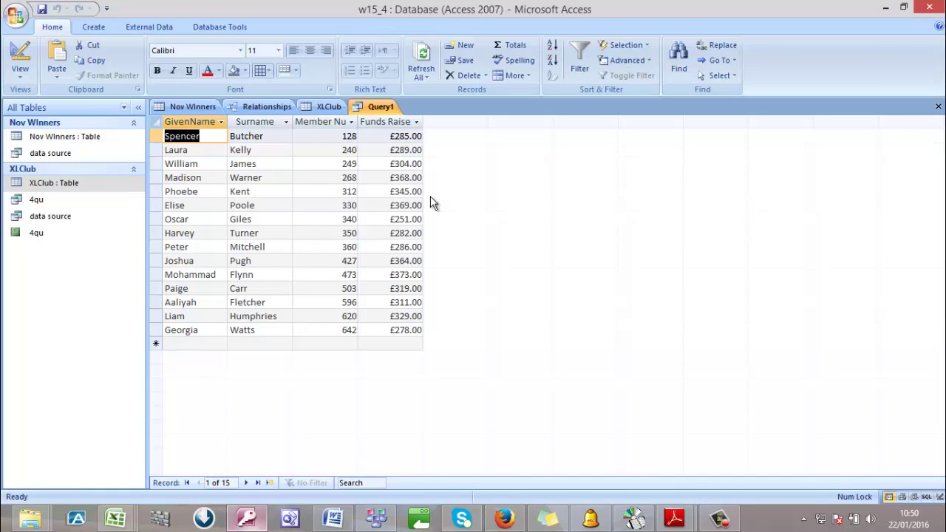
click(719, 518)
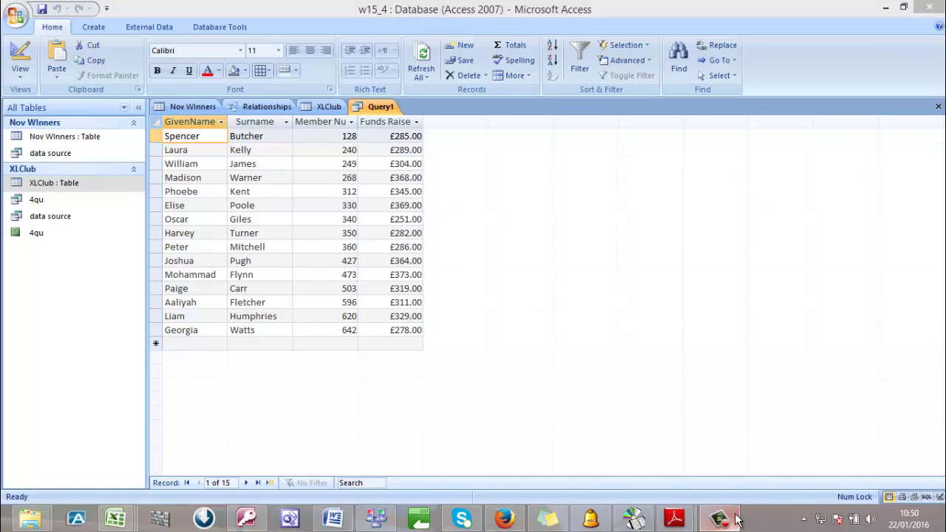
click(901, 361)
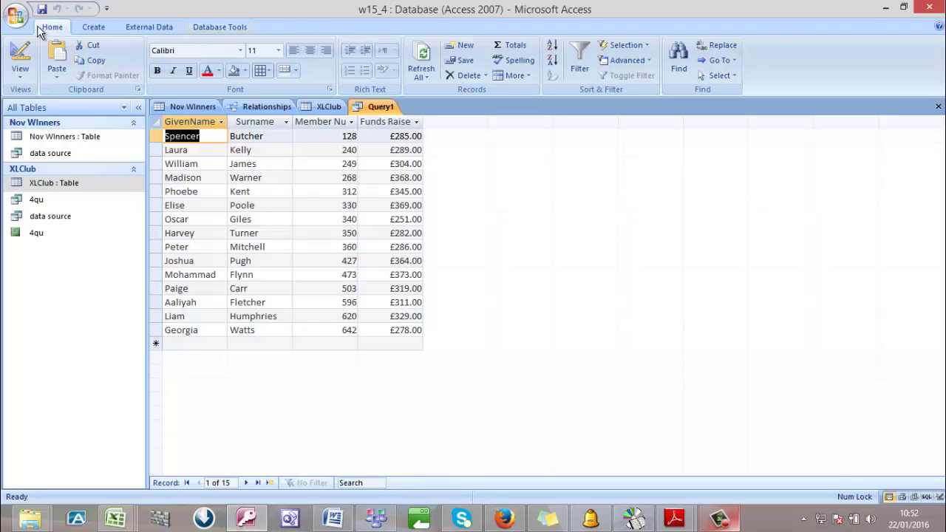
click(13, 22)
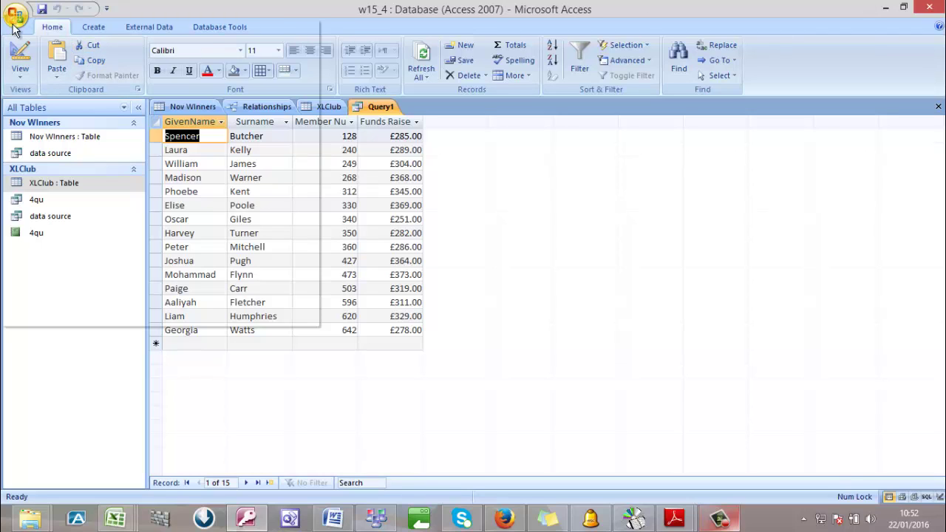
key(Escape)
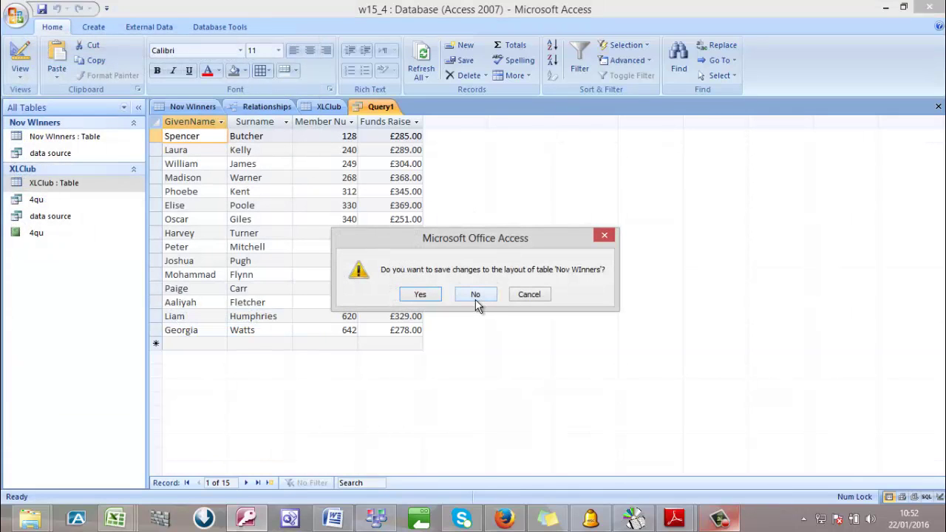
click(475, 295)
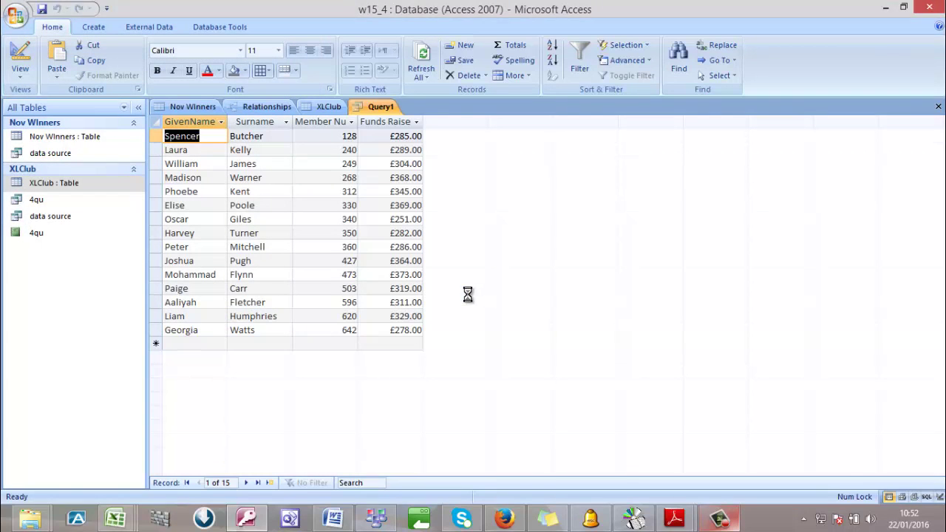
click(478, 295)
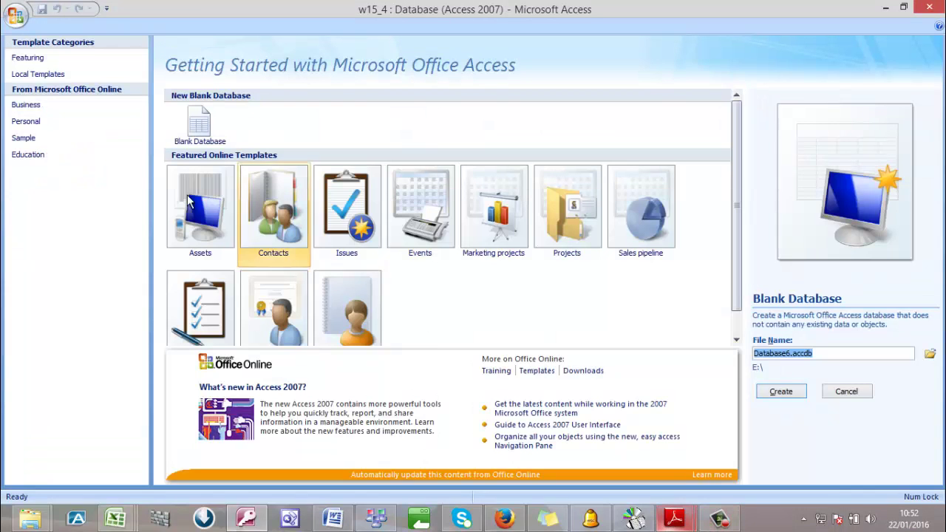
Create a new blank database named w15_4, discarding the design changes to Query1
click(191, 138)
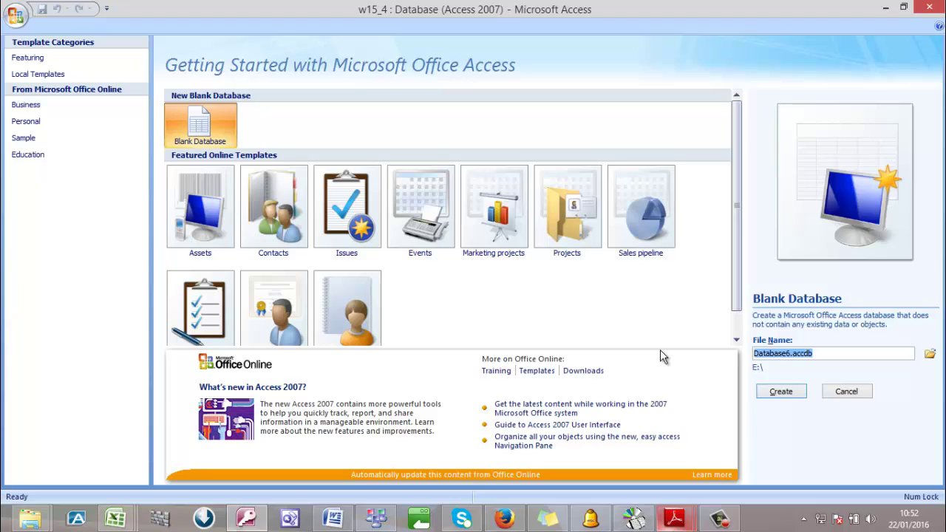
text(w)
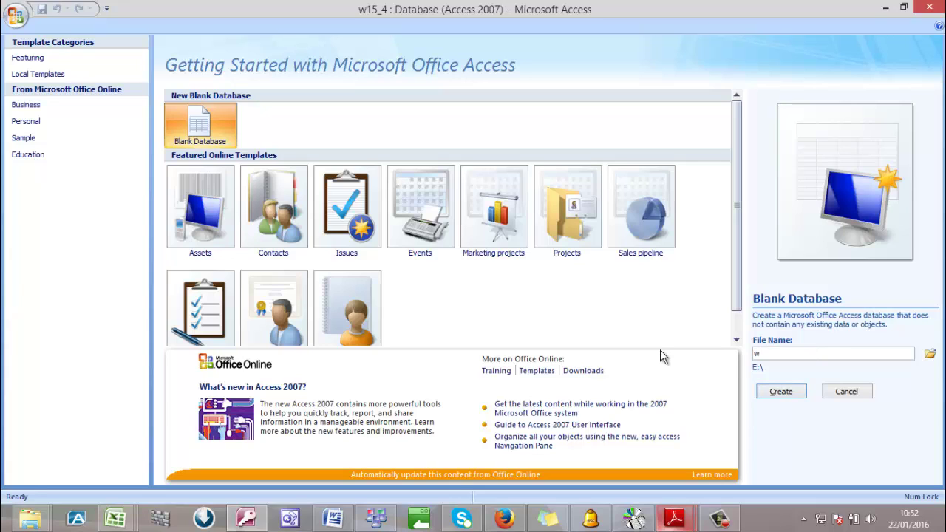
text(15_4)
click(769, 392)
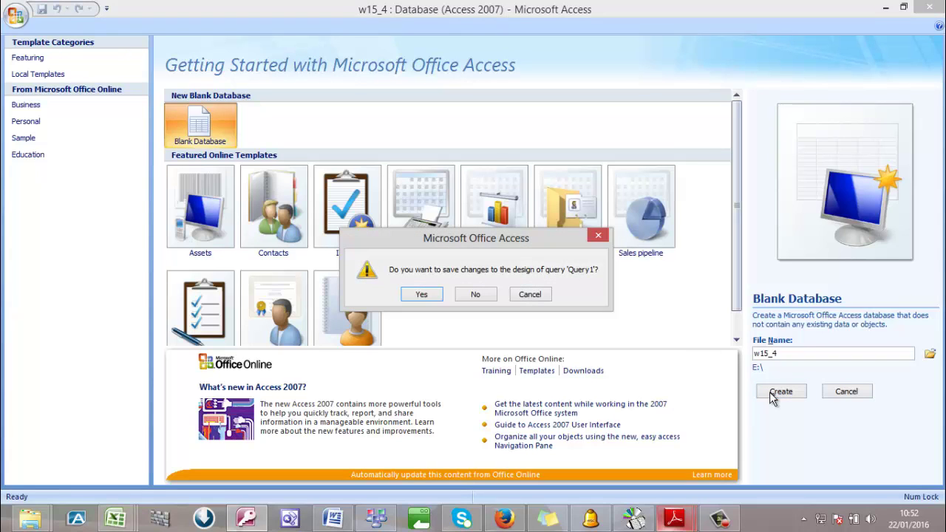
click(470, 294)
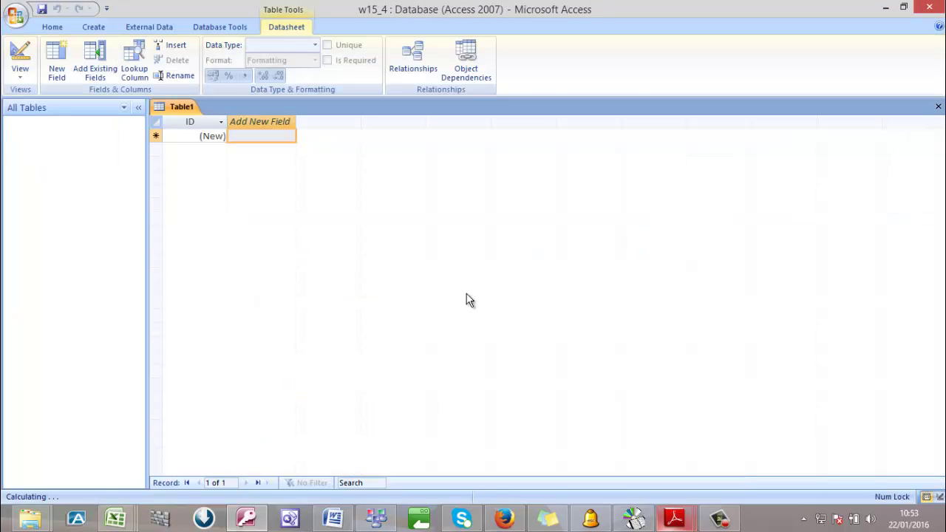
Start an Excel import into a new table with NovemberXLClubWinners.xlsx from the outer 9713_w15_sf_04 folder as the source
click(90, 142)
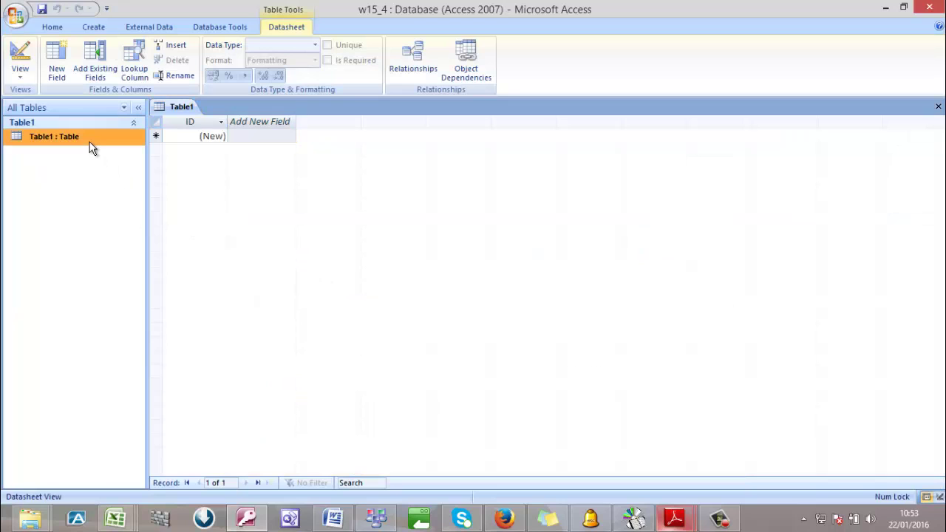
right_click(90, 142)
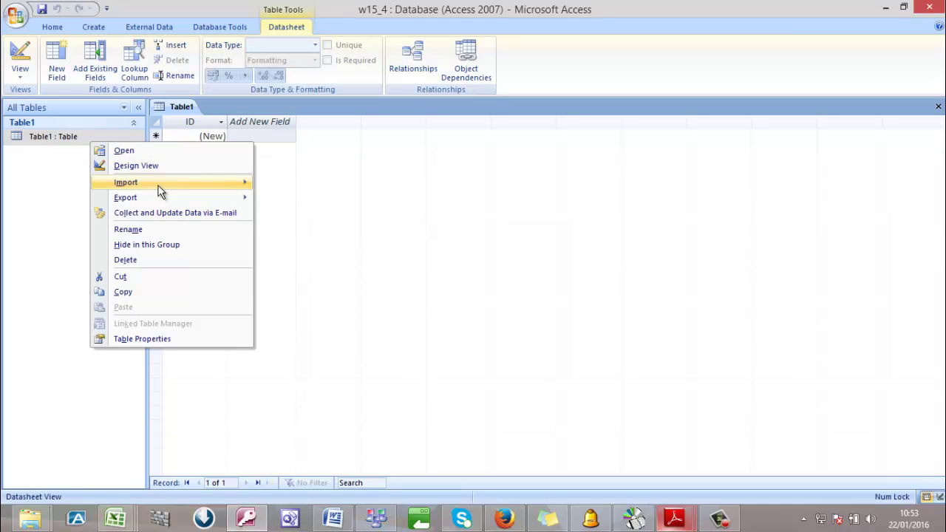
mouse_move(160, 190)
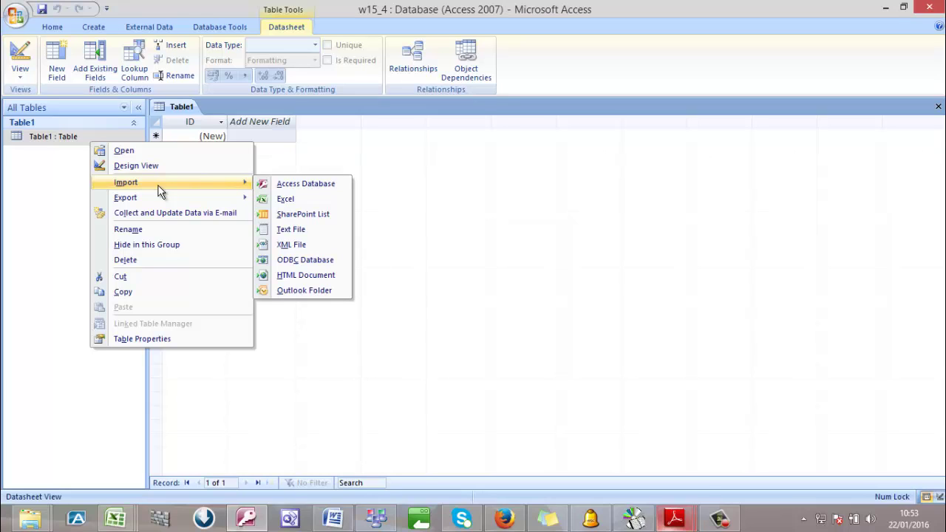
click(281, 200)
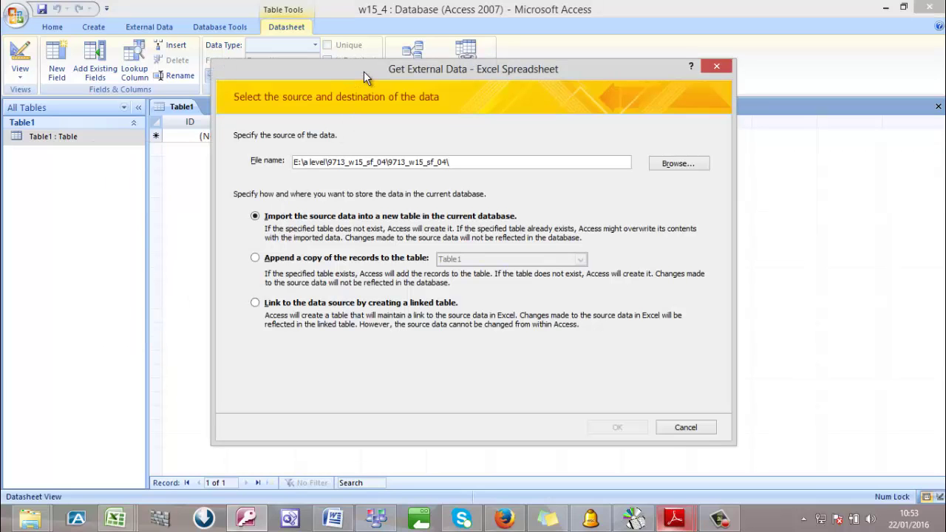
drag(363, 71, 343, 68)
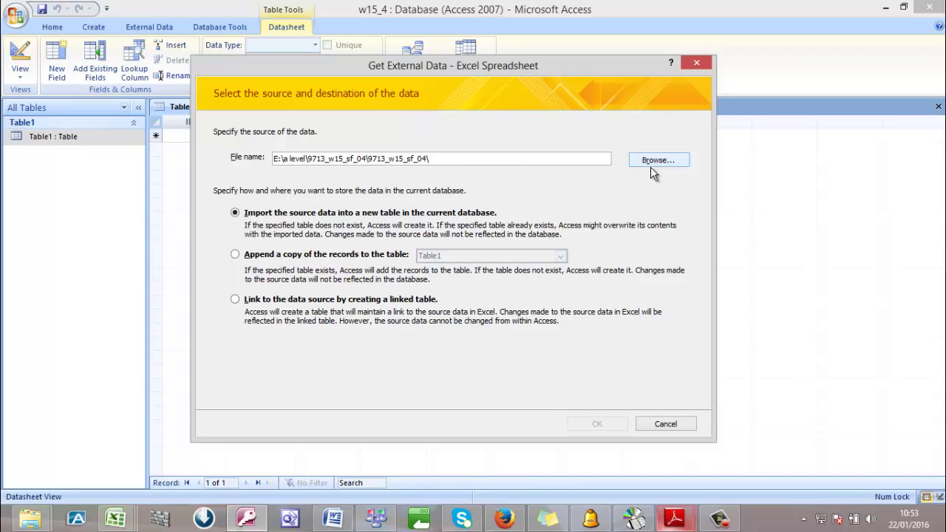
click(649, 163)
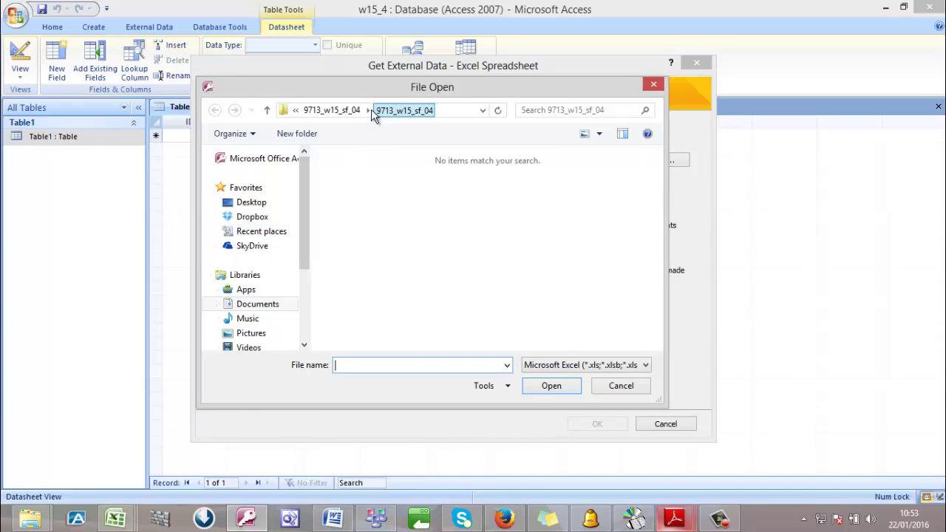
click(341, 111)
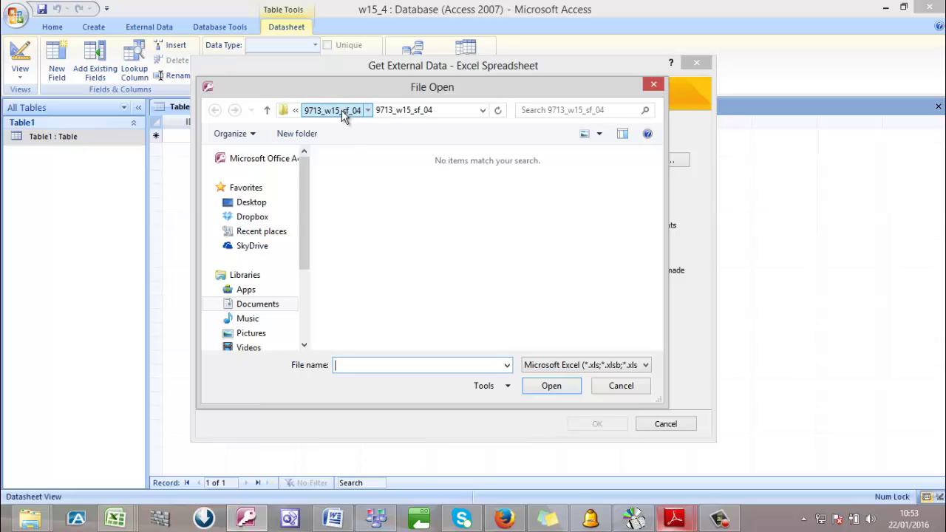
click(587, 200)
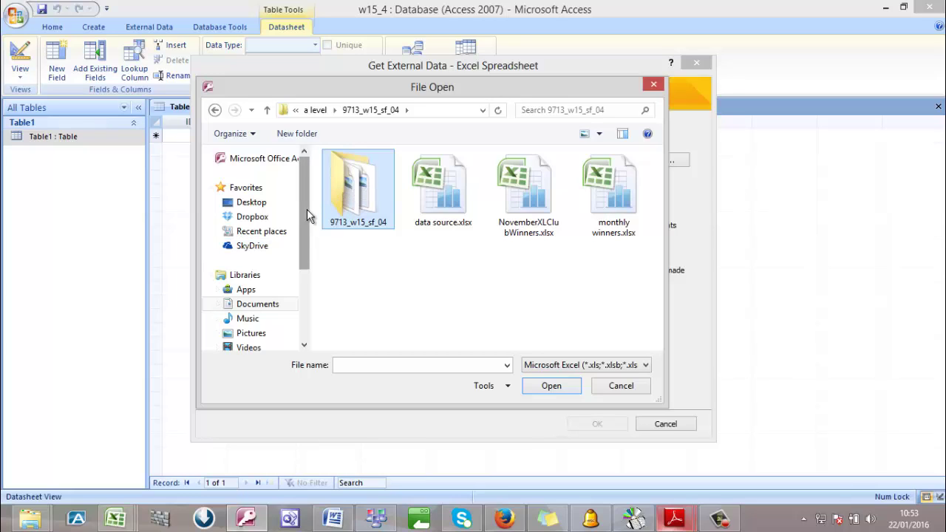
click(515, 196)
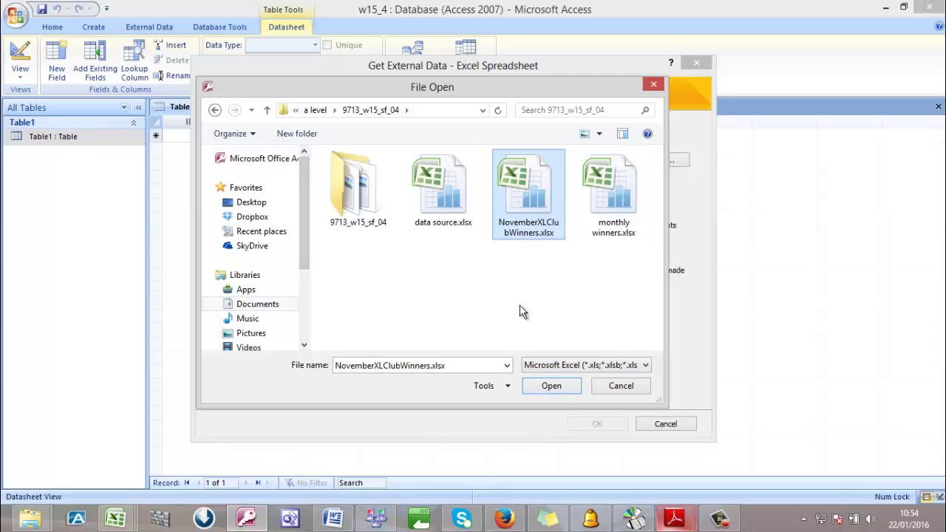
click(558, 389)
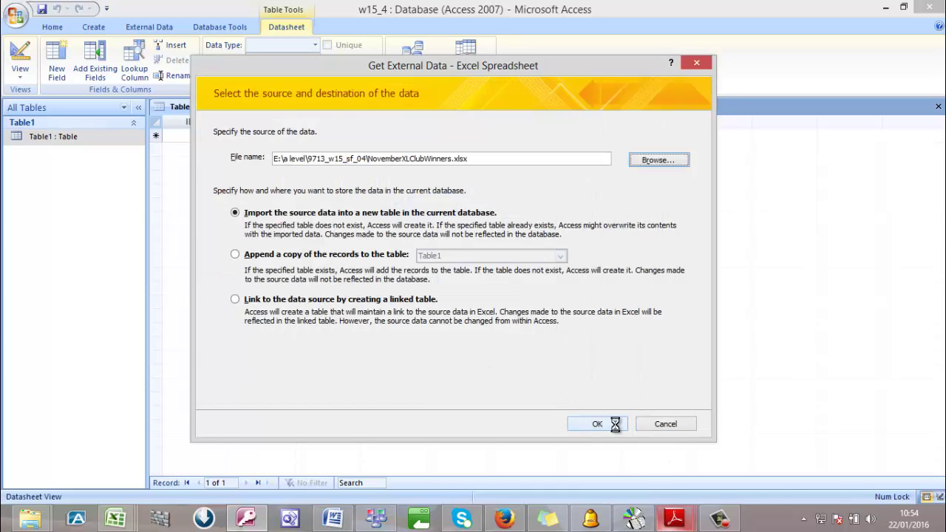
click(613, 424)
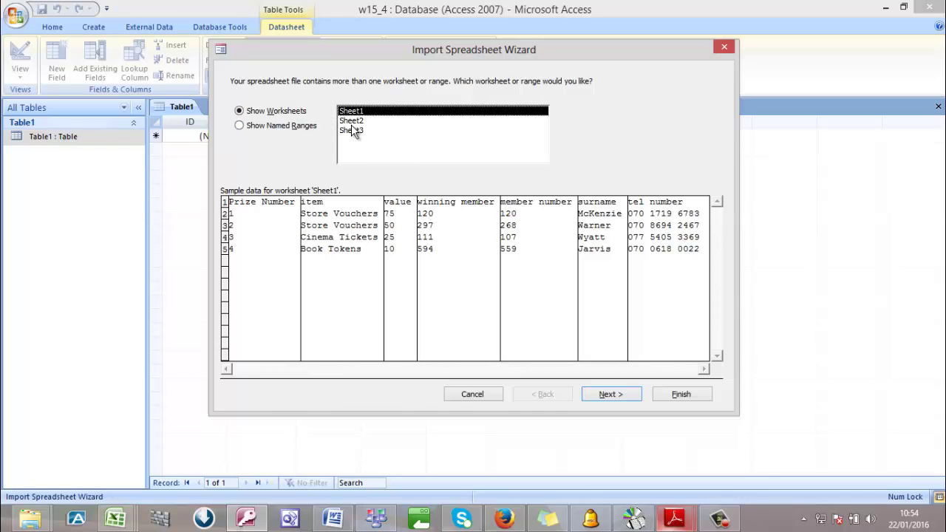
Choose Sheet1 as the worksheet to import and use its first row as column headings
key(Down)
key(Down)
key(Up)
key(Up)
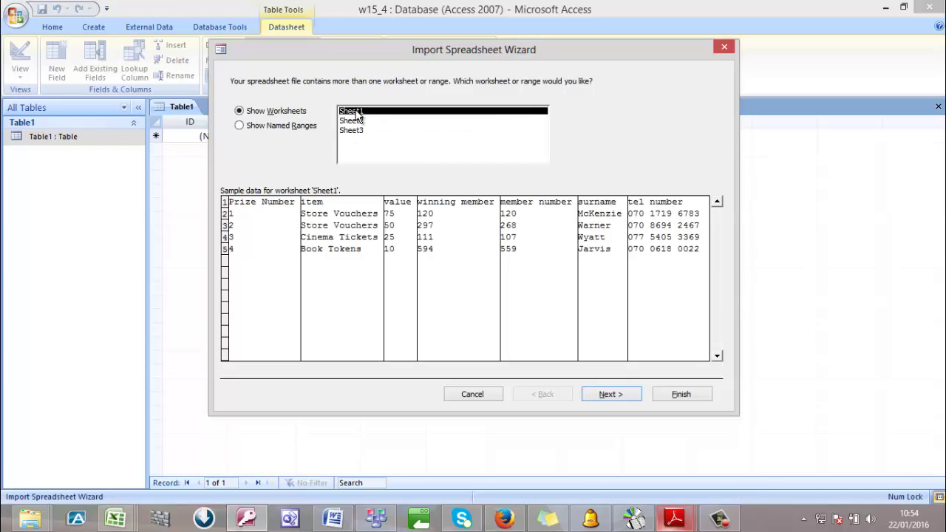
click(617, 395)
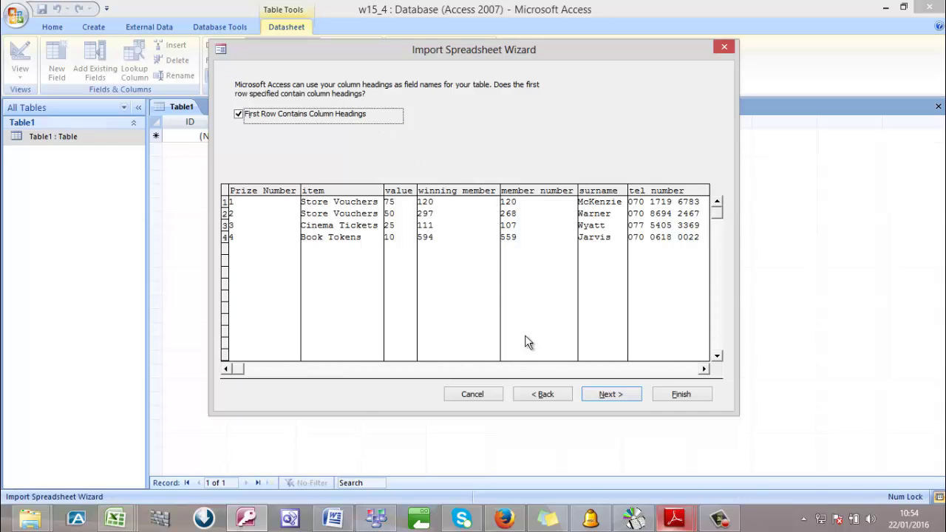
click(608, 393)
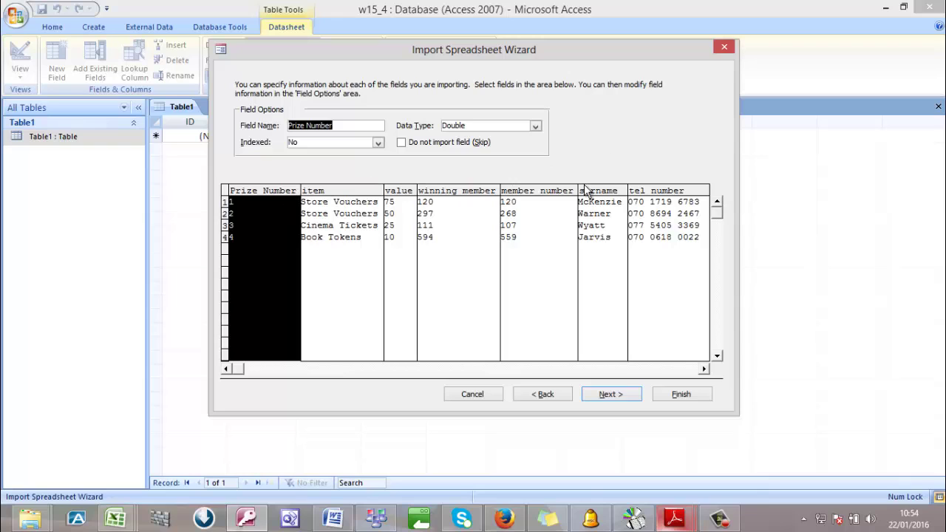
Exclude the member number, surname and tel number fields from the import
click(530, 192)
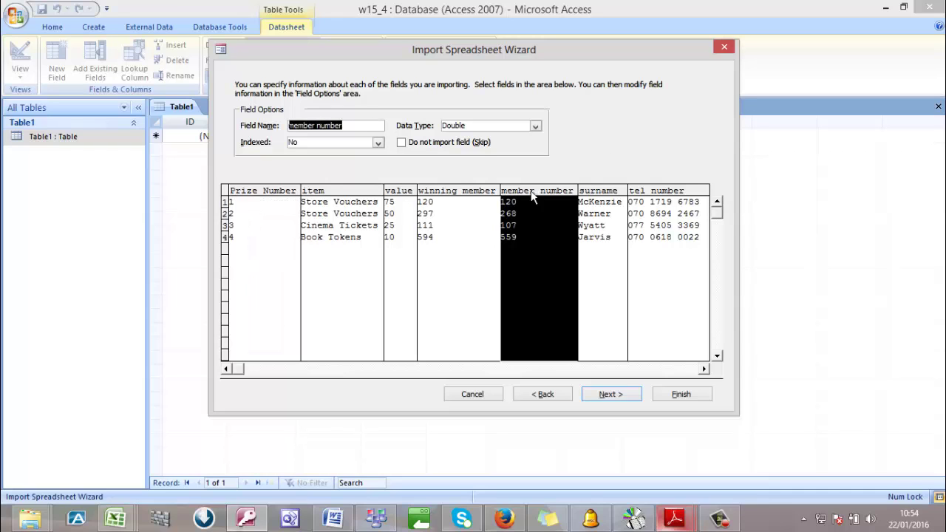
click(424, 143)
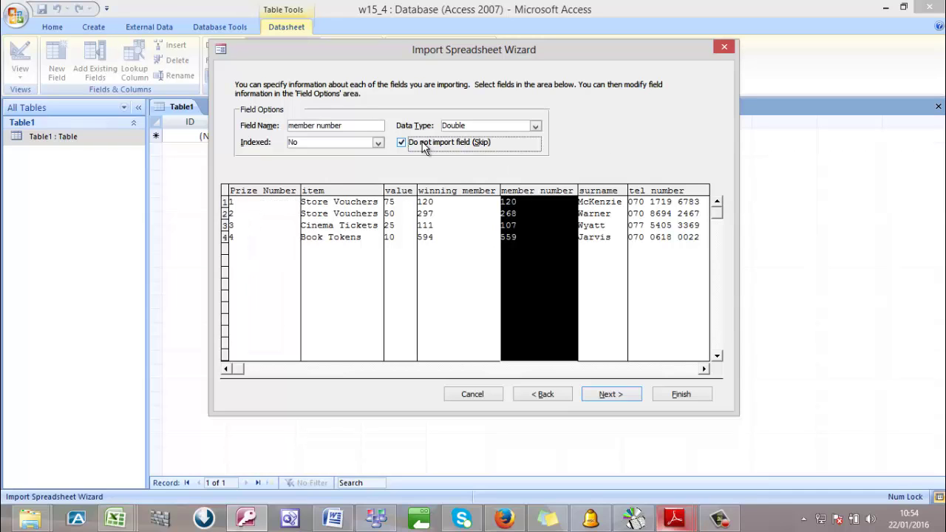
click(598, 190)
click(463, 144)
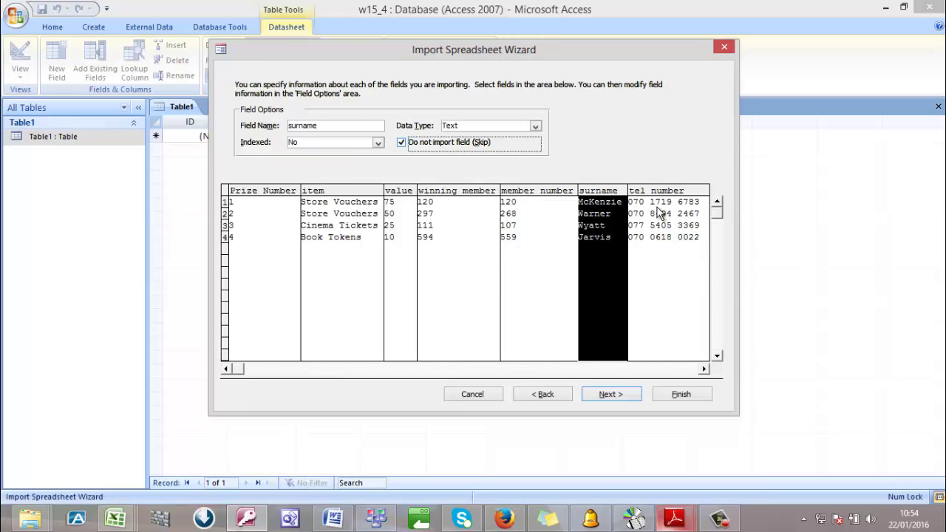
click(665, 191)
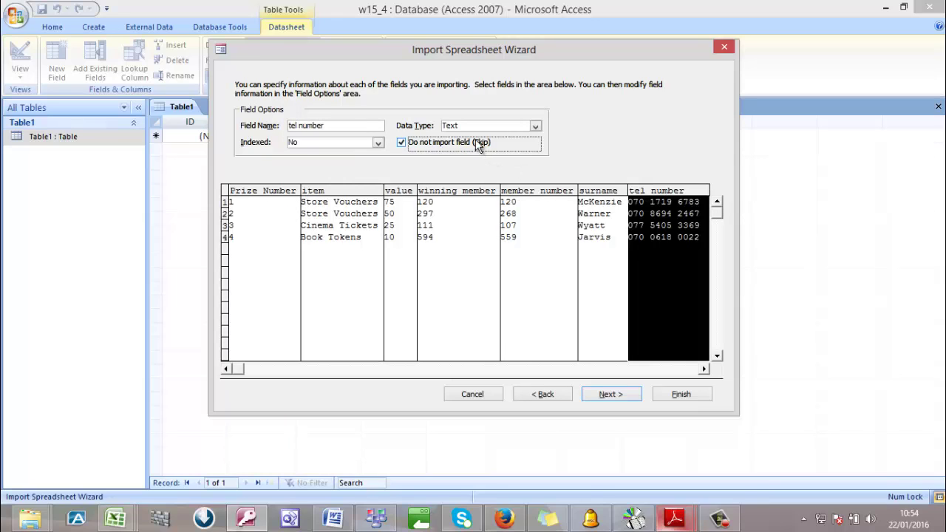
click(704, 369)
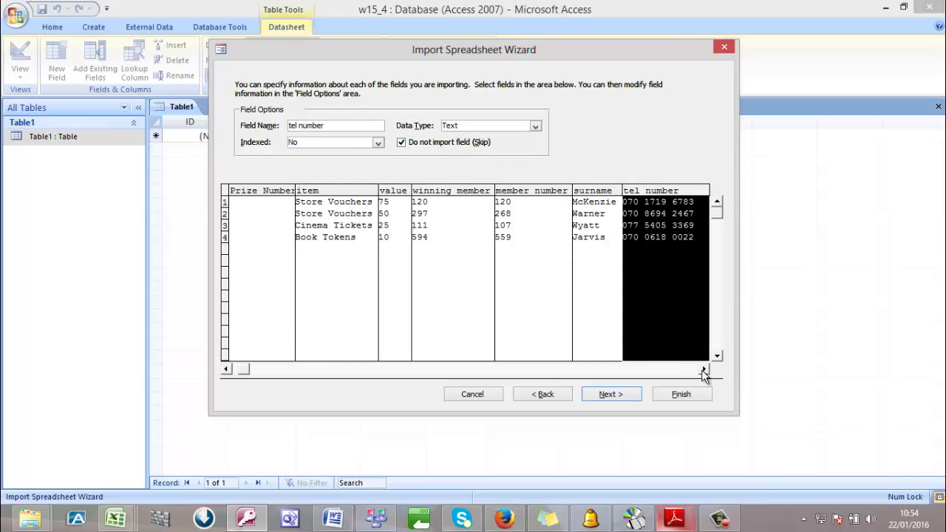
click(704, 368)
click(704, 369)
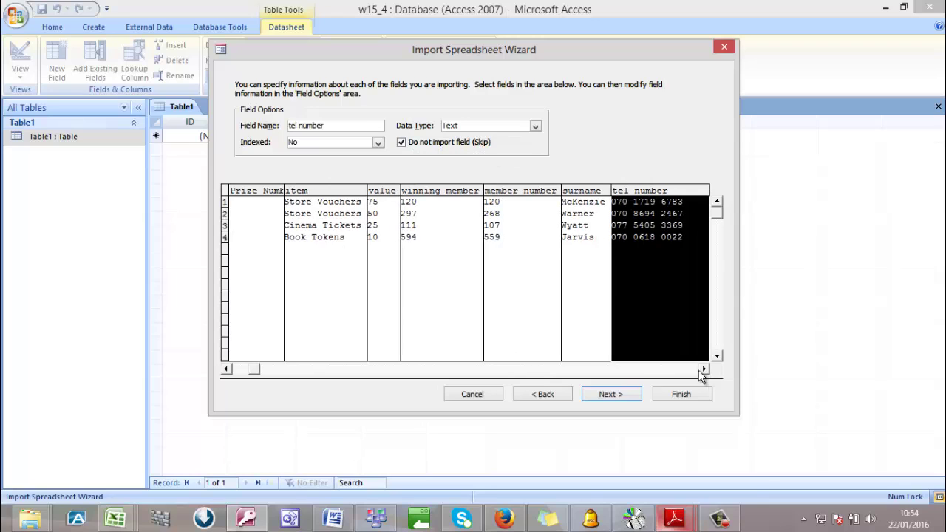
click(226, 369)
click(226, 370)
click(226, 370)
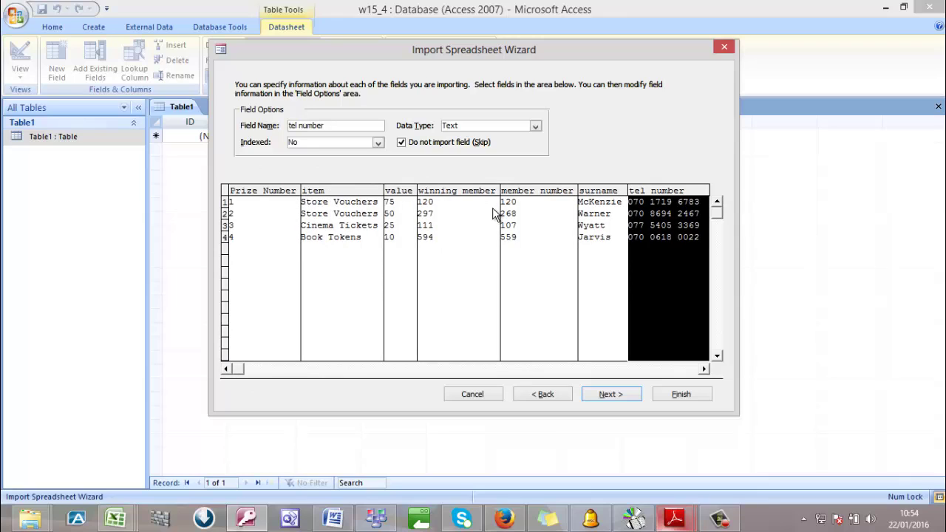
click(530, 194)
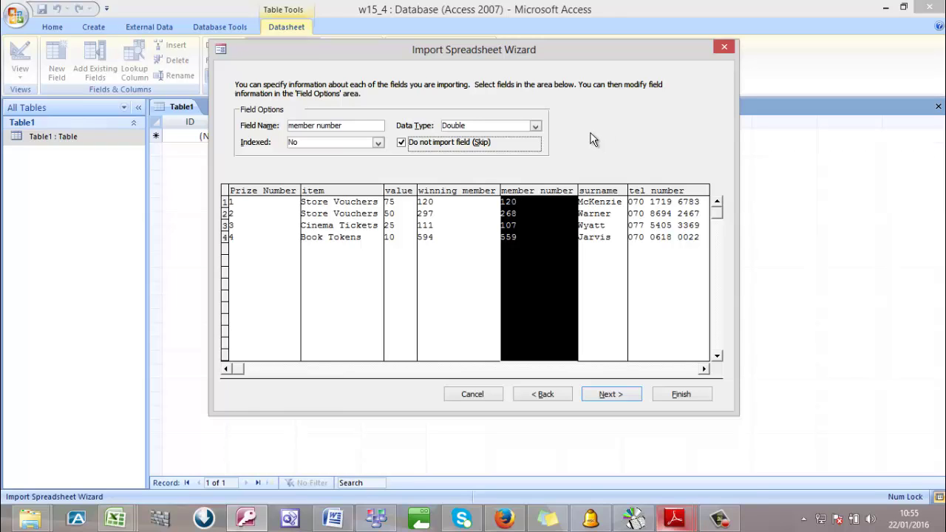
click(674, 519)
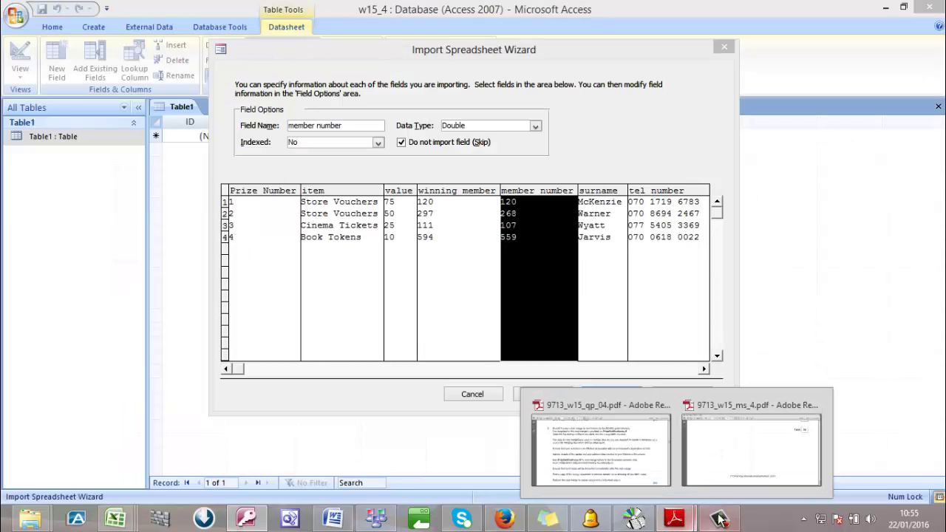
Include the member number field in the import and skip the winning member field
click(718, 518)
click(894, 447)
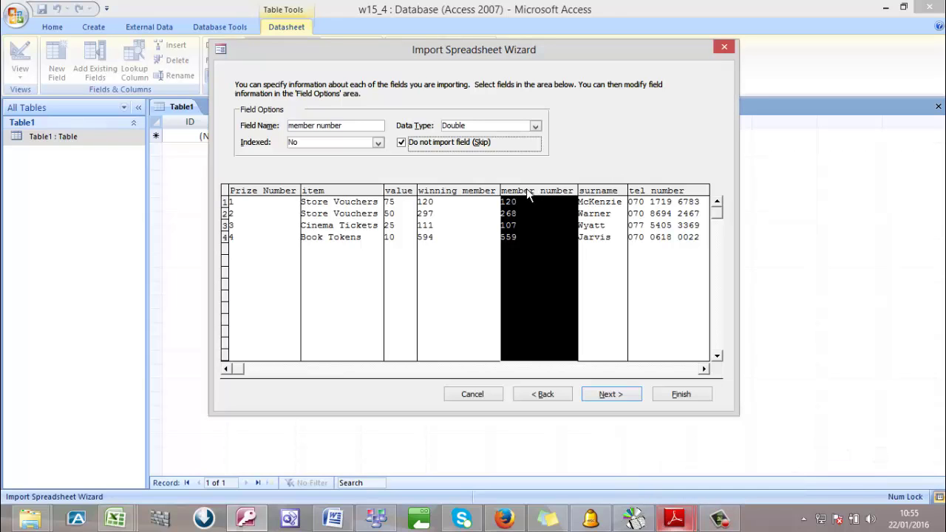
click(414, 144)
click(467, 193)
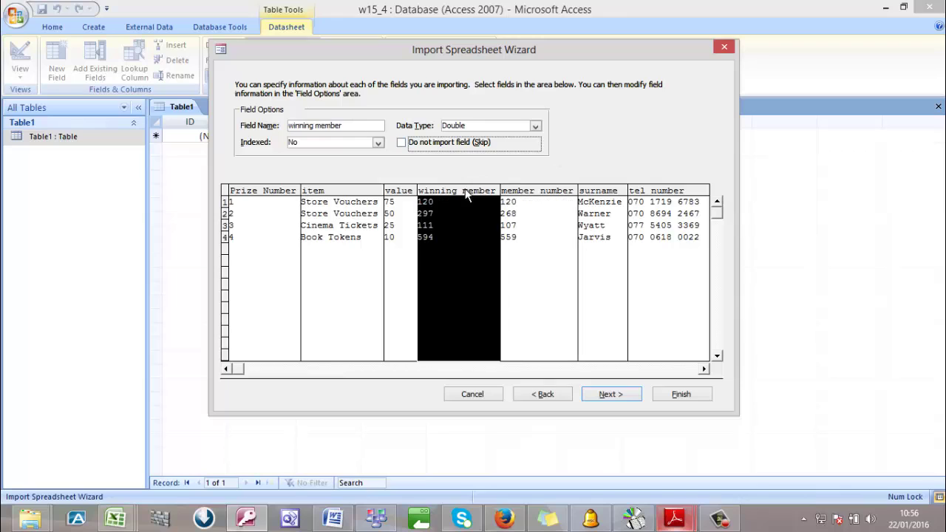
click(404, 144)
click(613, 193)
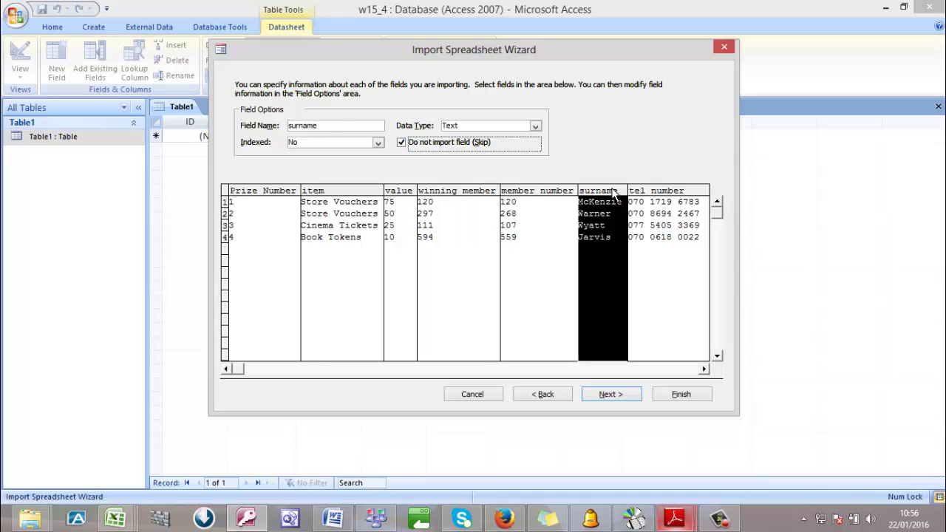
click(659, 200)
click(619, 202)
Set the import data types to Text for Prize Number and Currency for value, keeping member number as Double
click(283, 190)
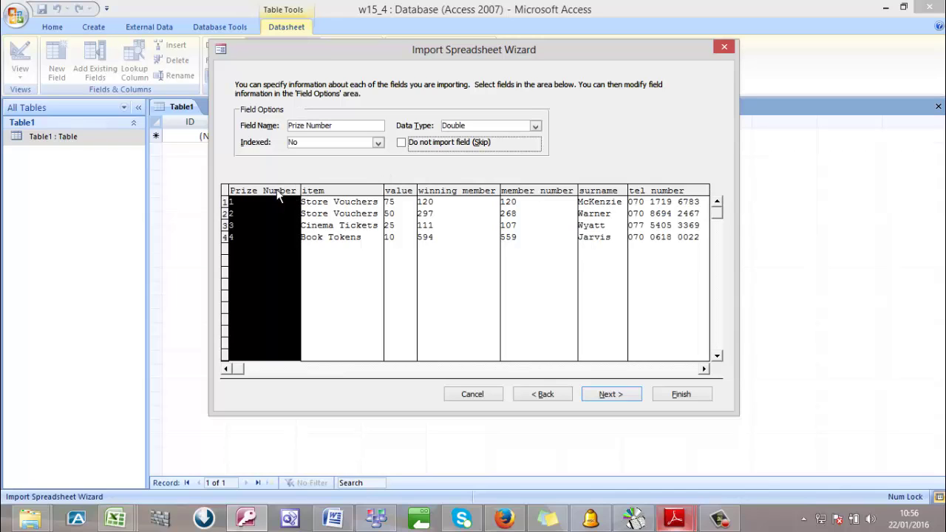
click(536, 126)
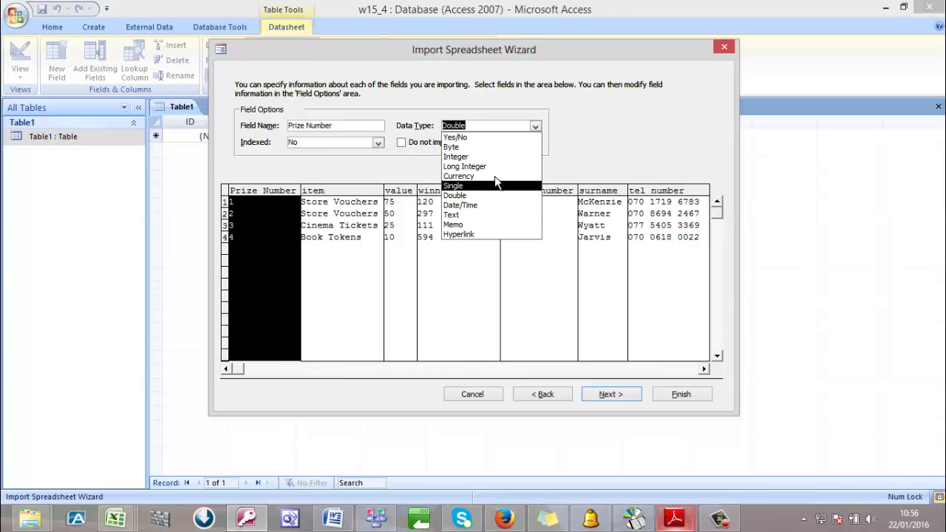
click(486, 217)
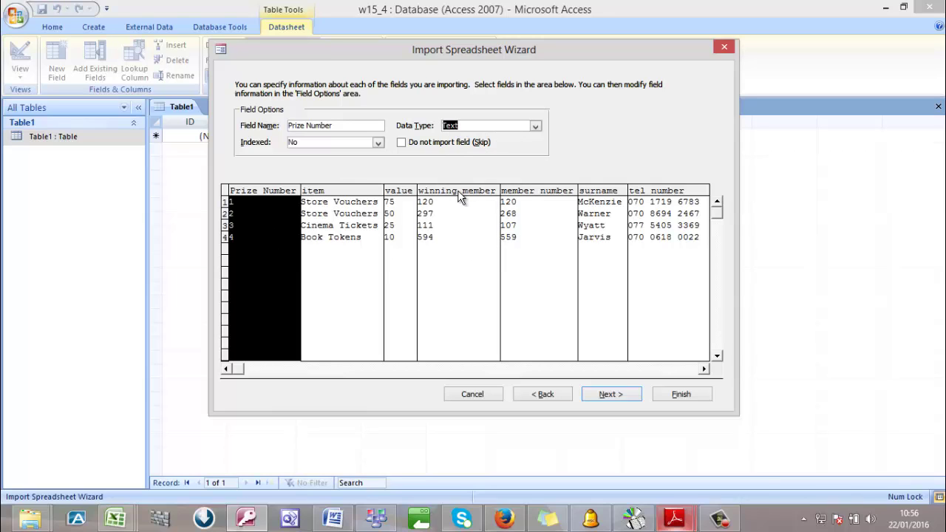
click(409, 192)
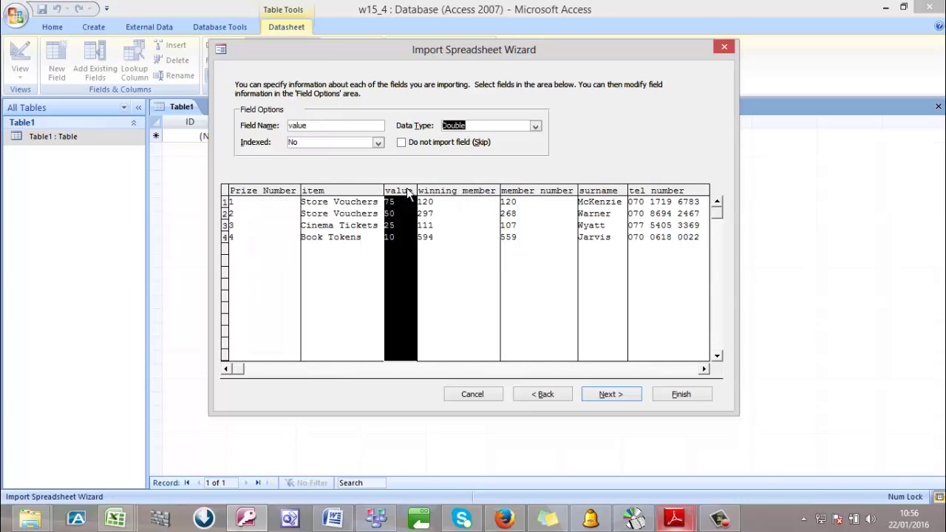
click(533, 127)
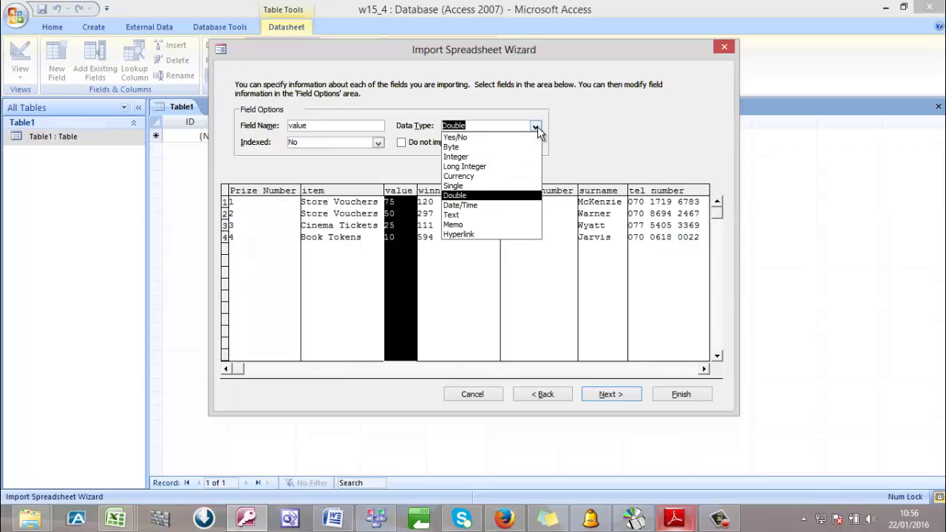
click(506, 176)
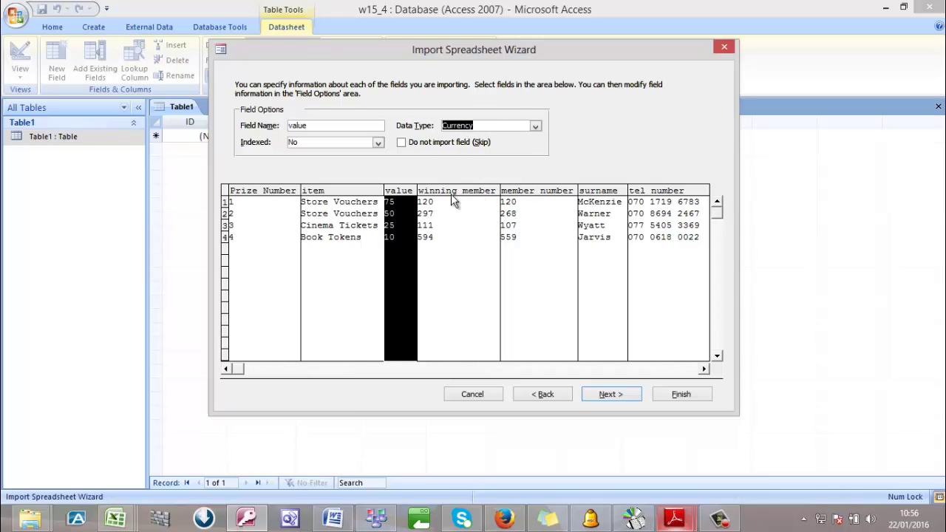
click(524, 191)
click(535, 126)
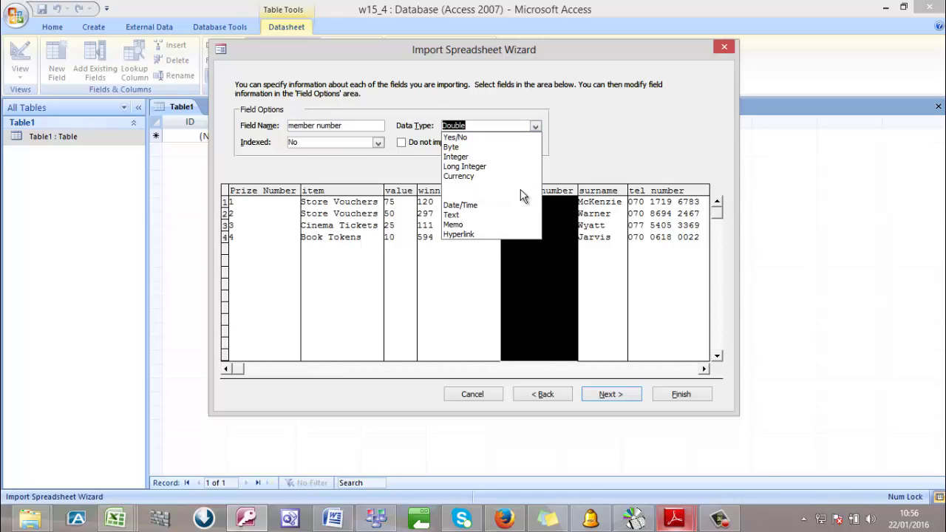
click(622, 164)
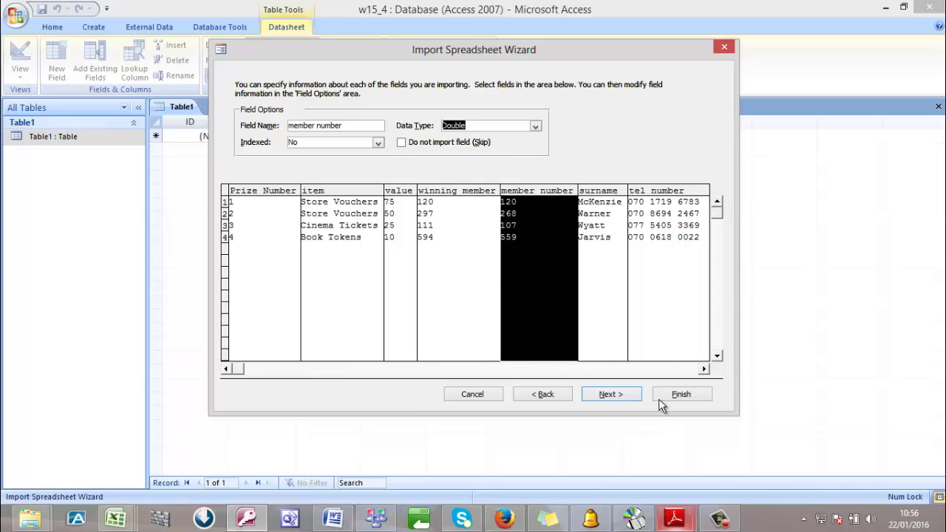
Choose Prize Number as the primary key and finish the import to a table named NovemberXLClub, without saving the import steps
click(606, 393)
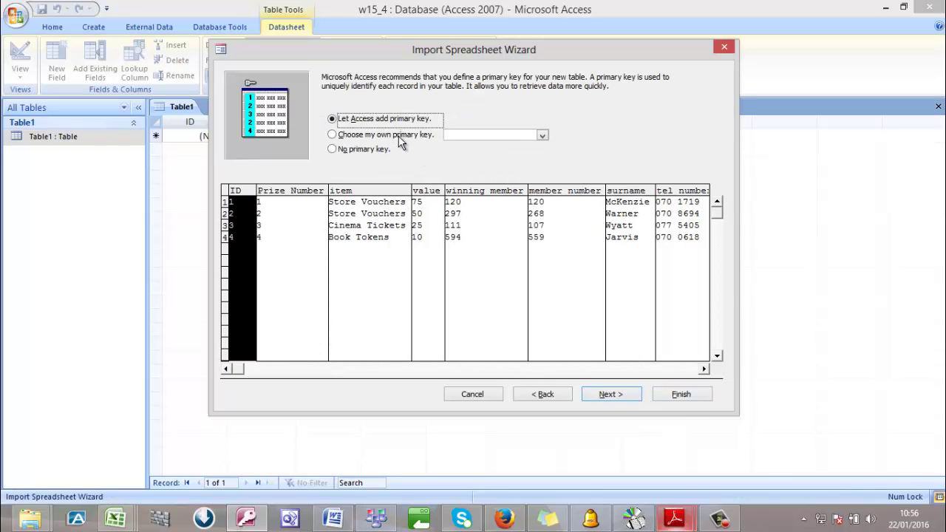
click(376, 139)
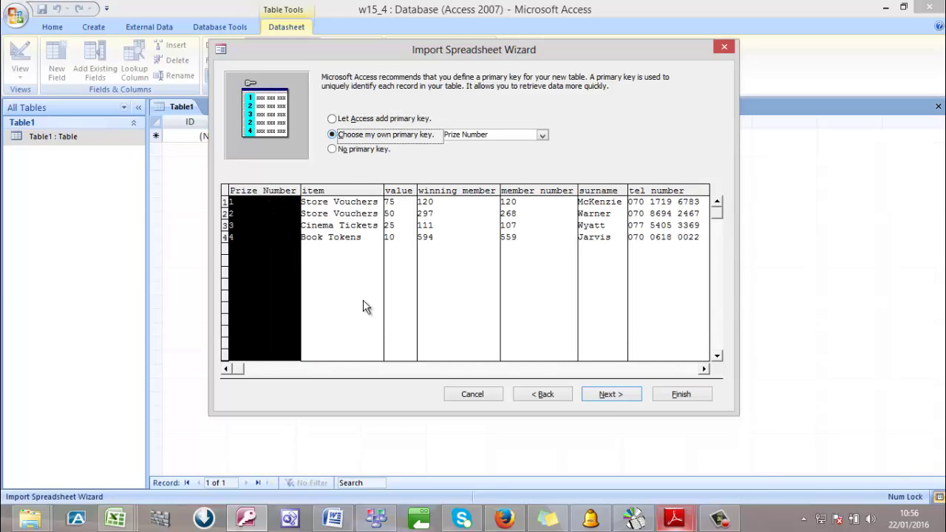
click(623, 391)
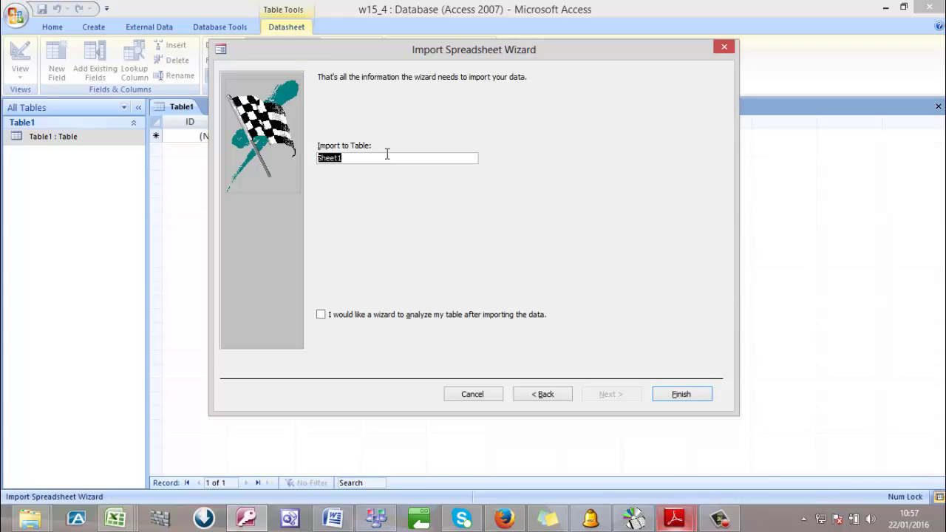
text(NovemberXLClub)
click(670, 393)
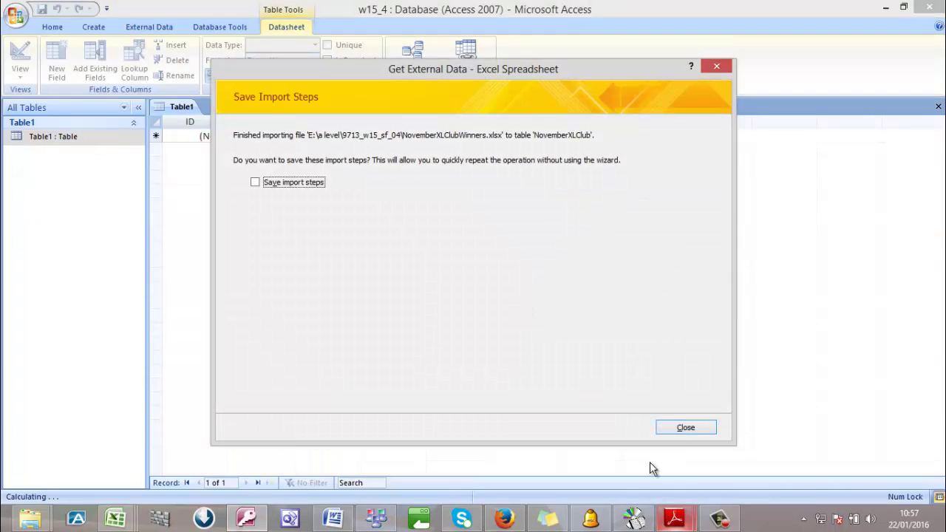
click(703, 430)
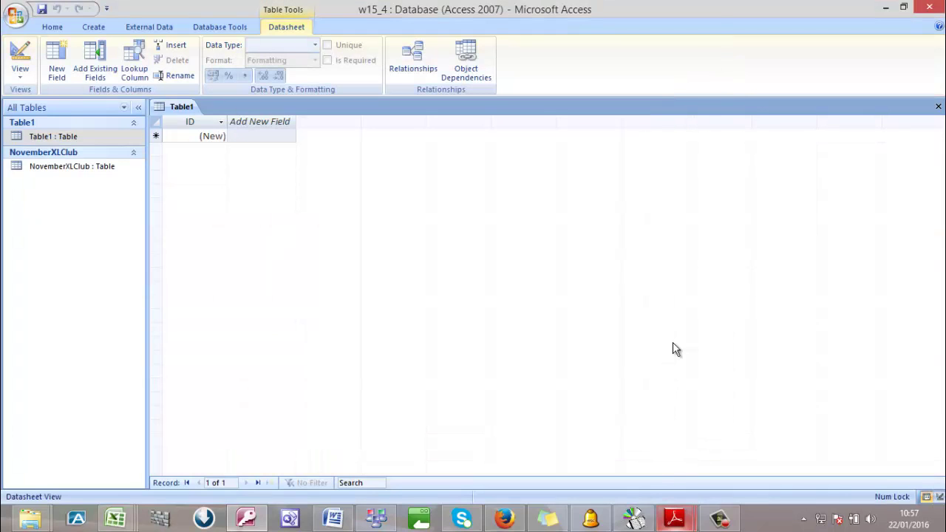
Open the NovemberXLClub table in Design view and rename the Prize Number field as Prize_Number
click(76, 164)
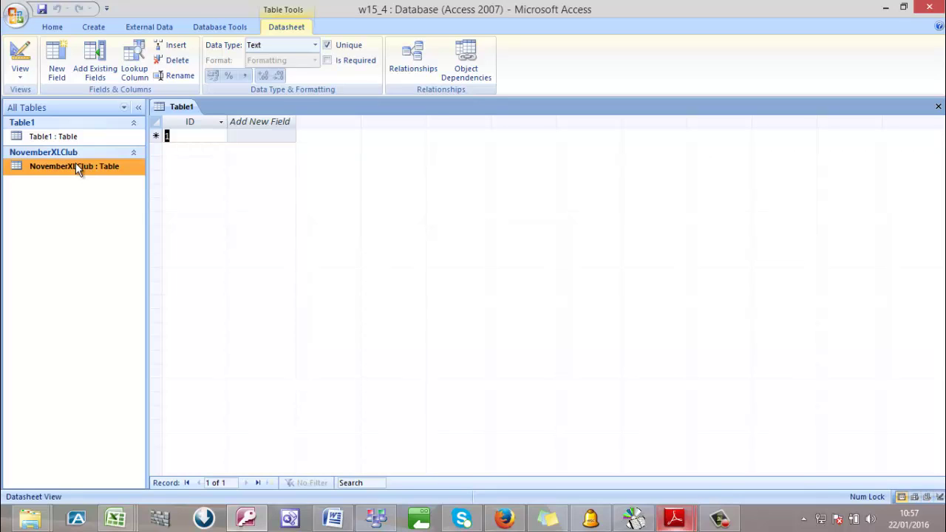
double_click(75, 165)
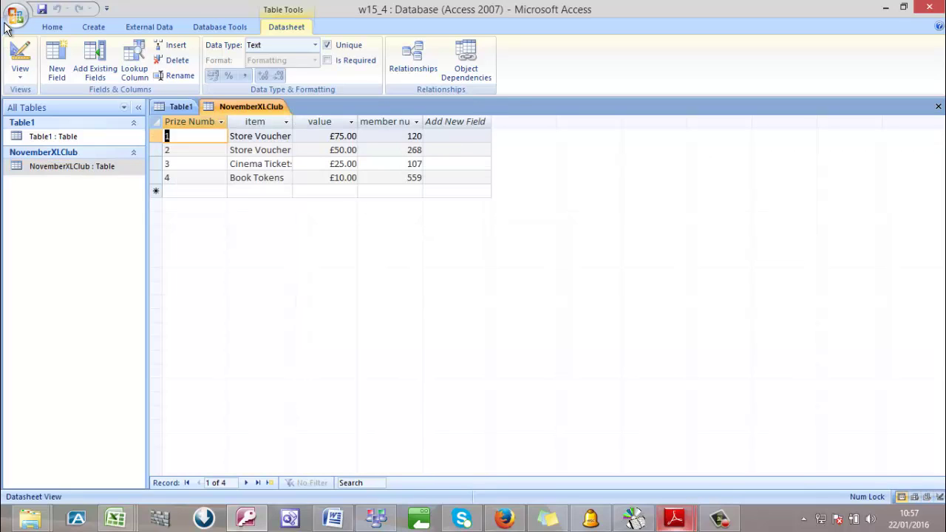
click(20, 53)
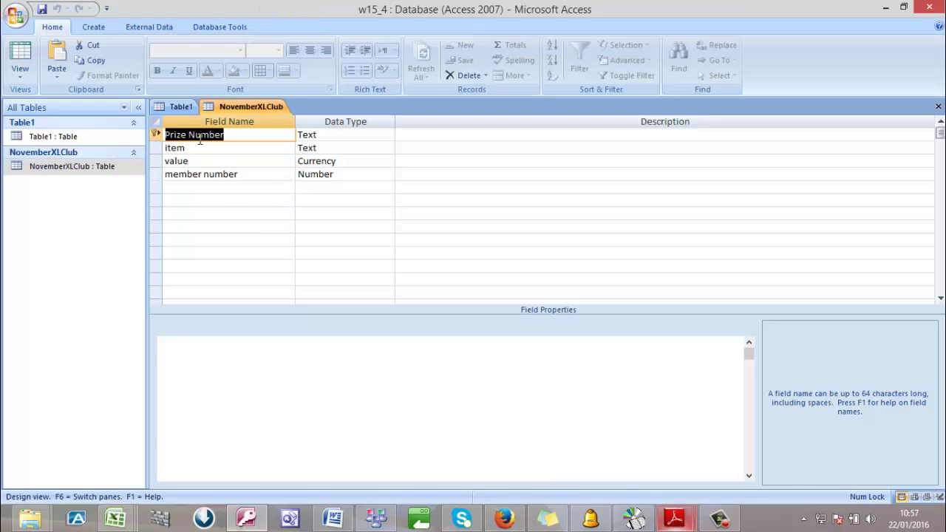
click(188, 136)
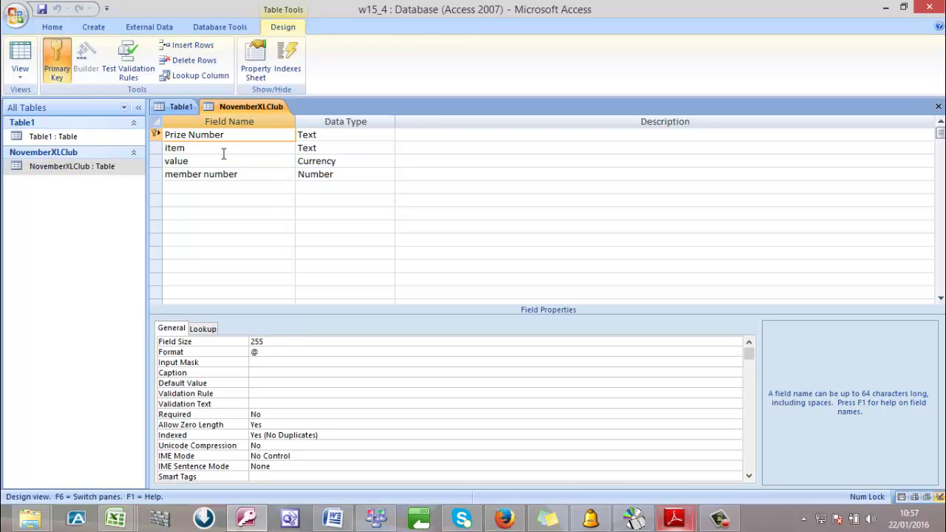
key(BackSpace)
text(_)
Replace the space in the member number field name with an underscore and close the empty Table1
click(204, 174)
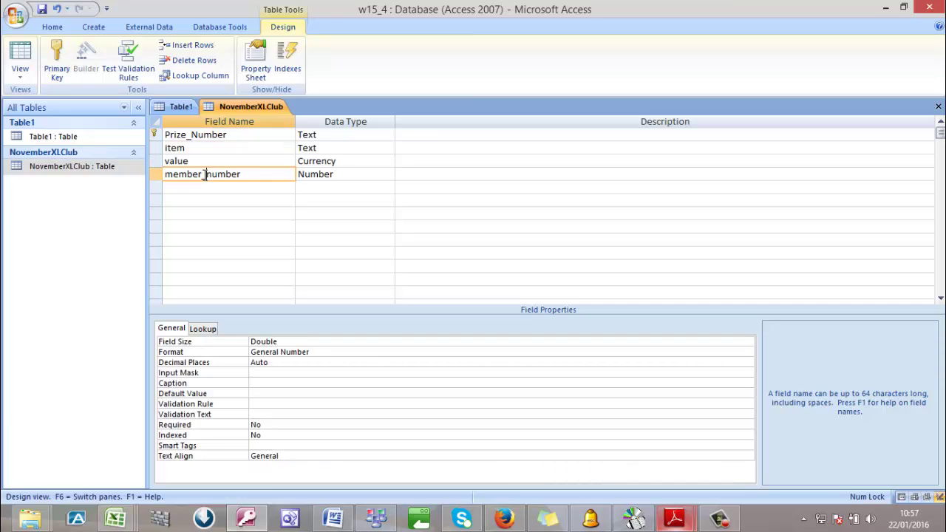
key(BackSpace)
text(_)
key(Delete)
key(ctrl+w)
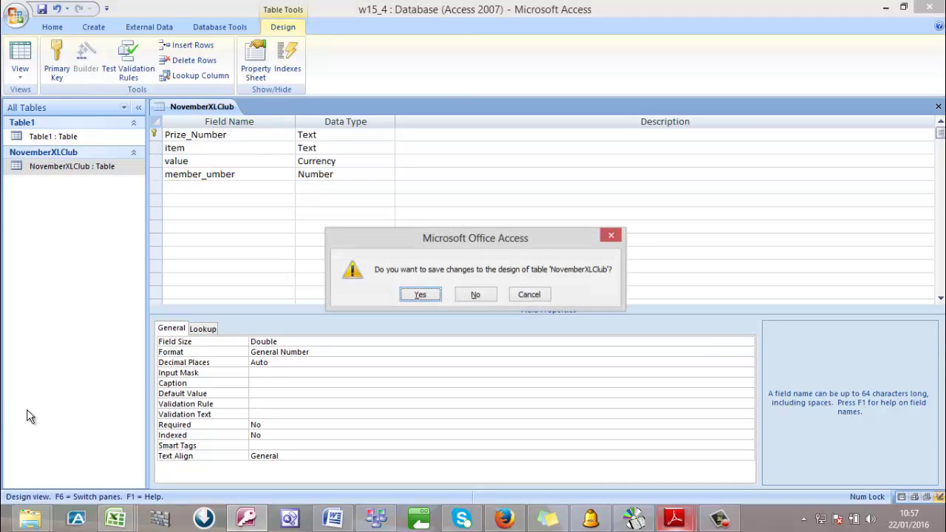
click(528, 294)
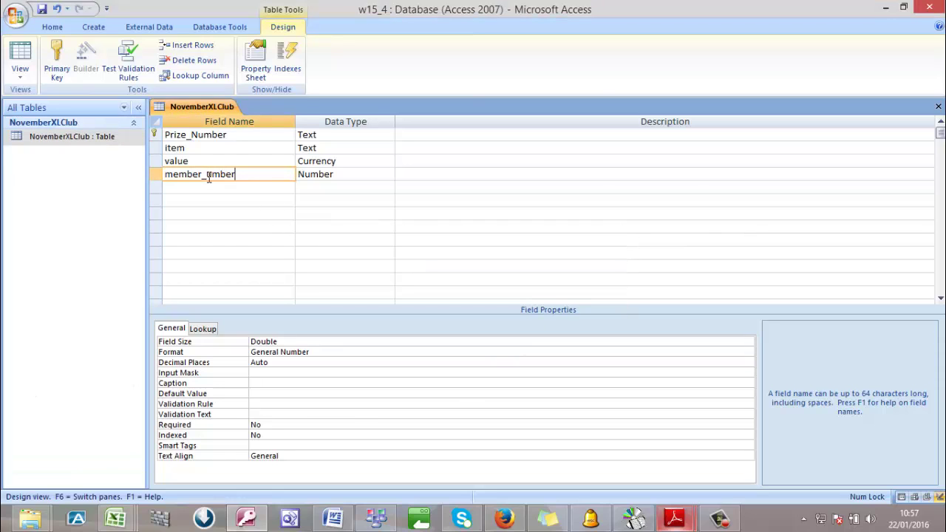
Correct the last field's name to Member_Number, with both words capitalised
click(207, 174)
text(N)
click(170, 177)
key(BackSpace)
text(\M)
key(BackSpace)
Try to rename the currency field as Value with a capital letter
click(169, 160)
key(BackSpace)
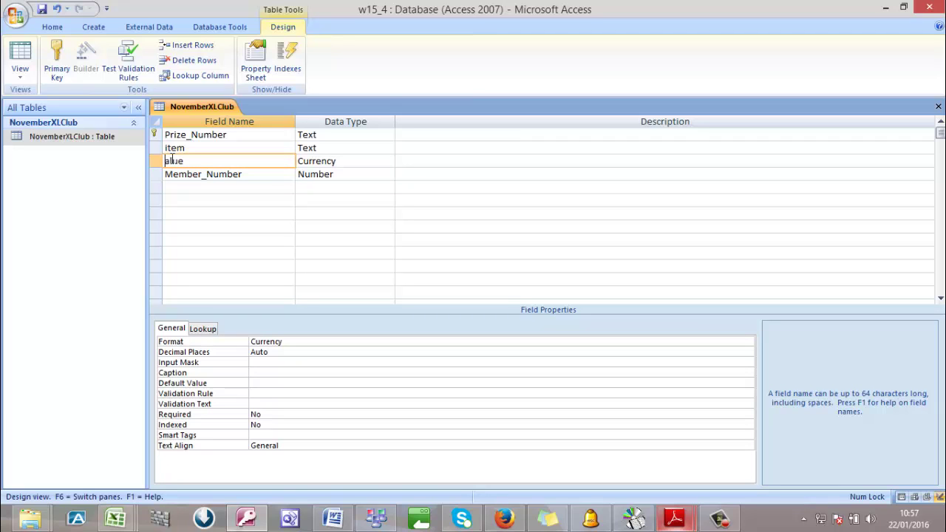
text(V)
click(167, 150)
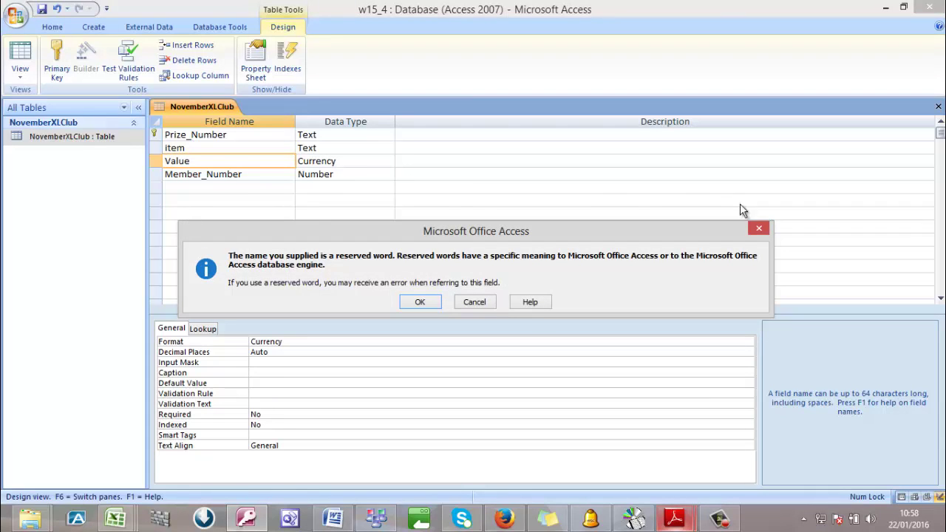
click(759, 228)
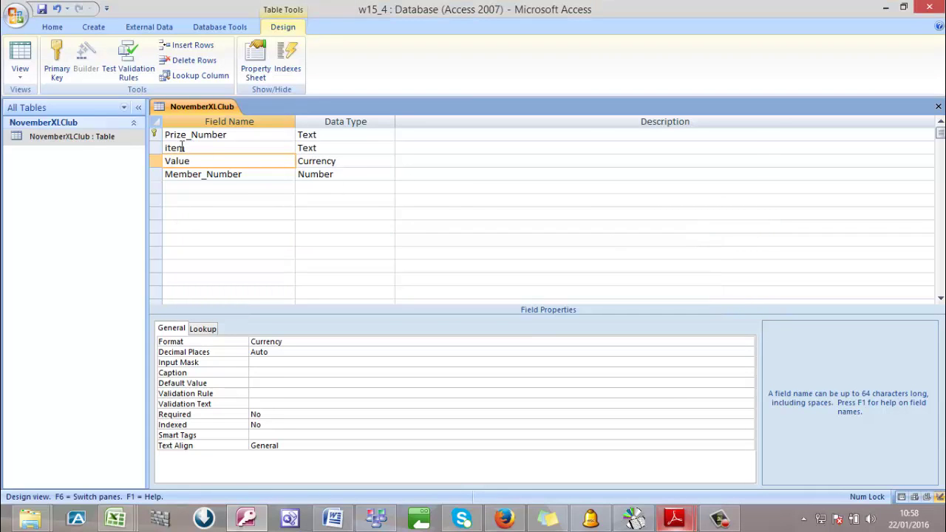
click(182, 152)
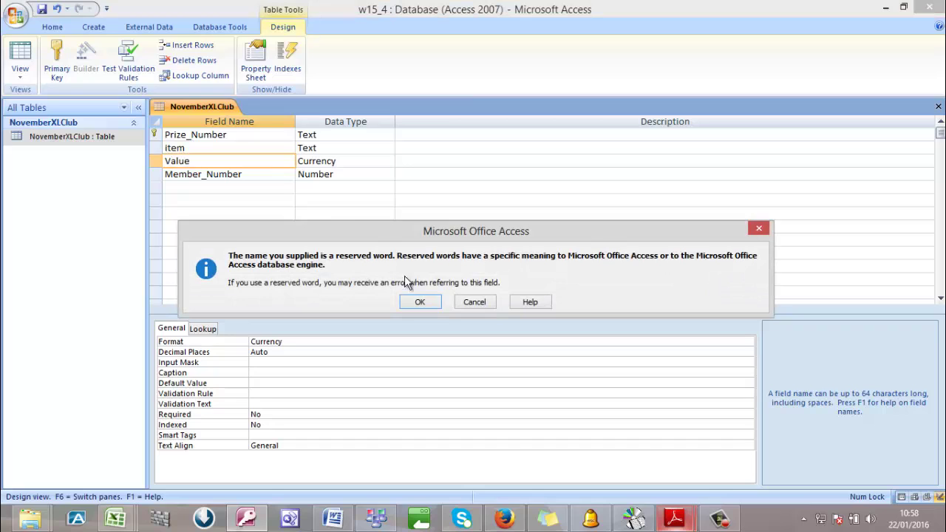
click(761, 229)
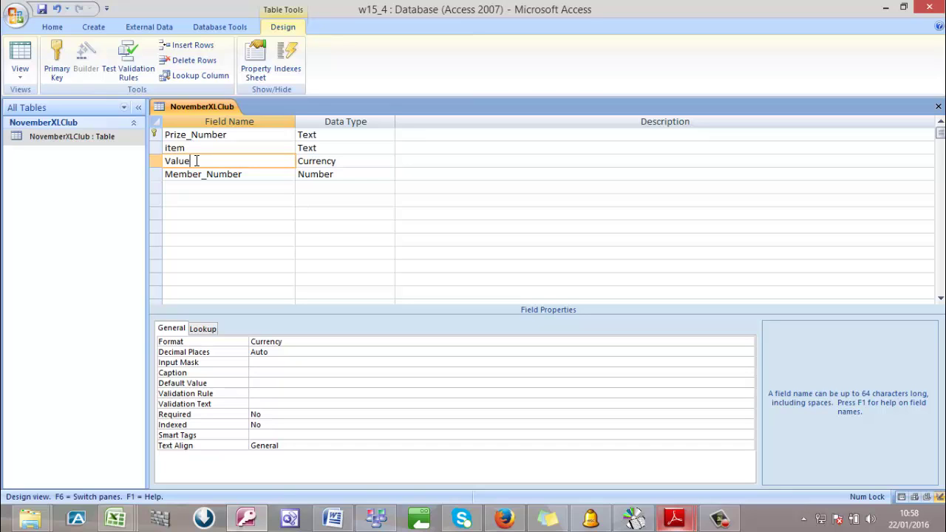
Rename the Value field as Worth and capitalise the item field's name as Item
key(Left)
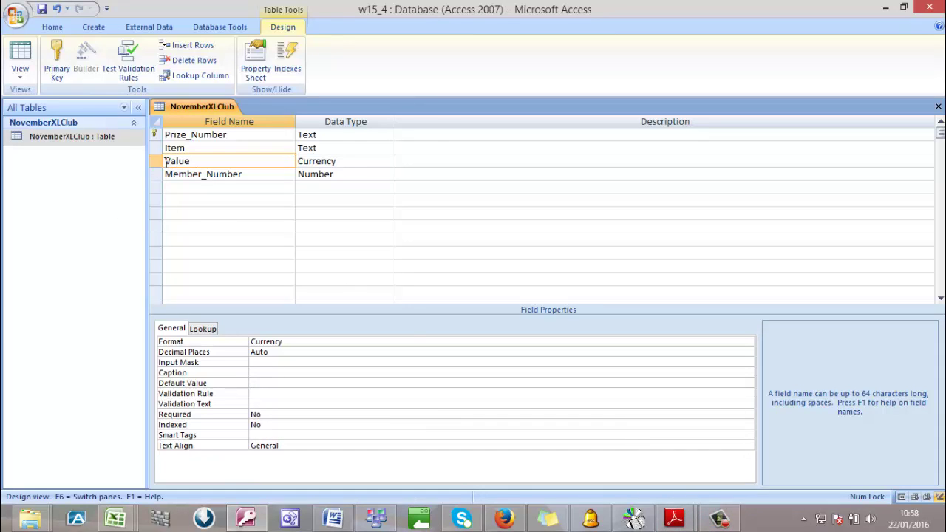
double_click(165, 161)
key(BackSpace)
text(Worth)
double_click(169, 148)
click(171, 149)
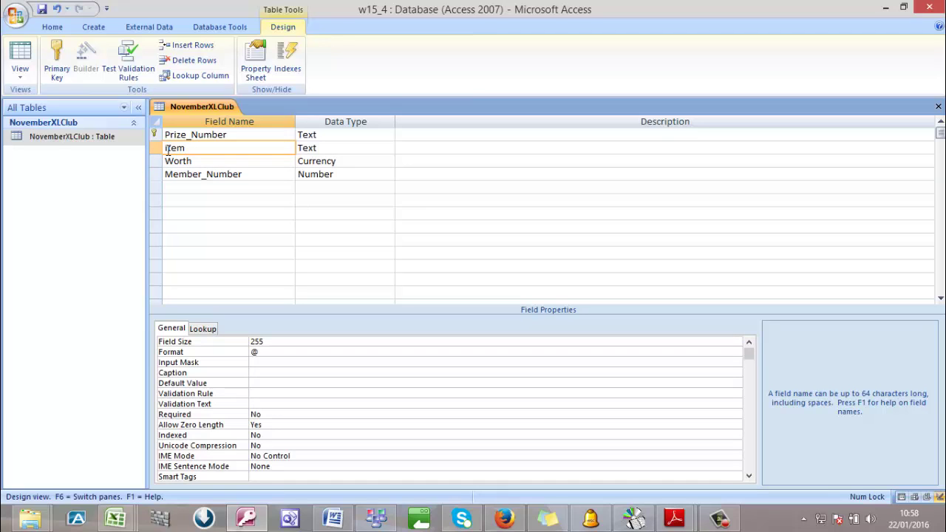
key(BackSpace)
text(I)
Review the display formats for the Worth field, keep Currency, and set its decimal places to 2
click(343, 162)
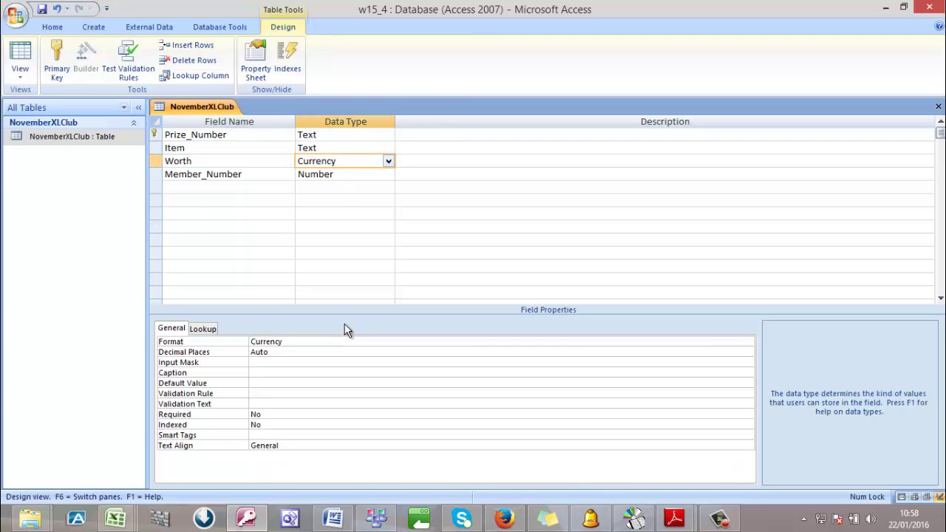
click(333, 344)
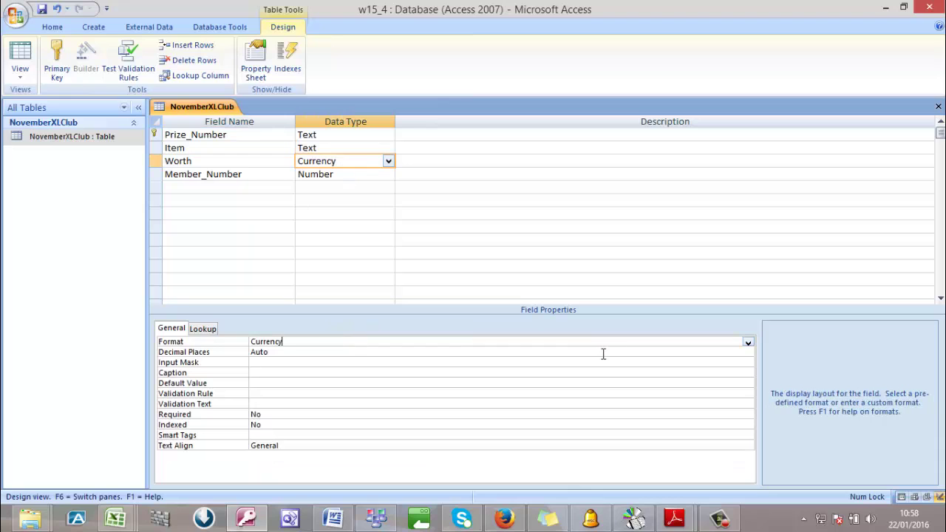
click(748, 344)
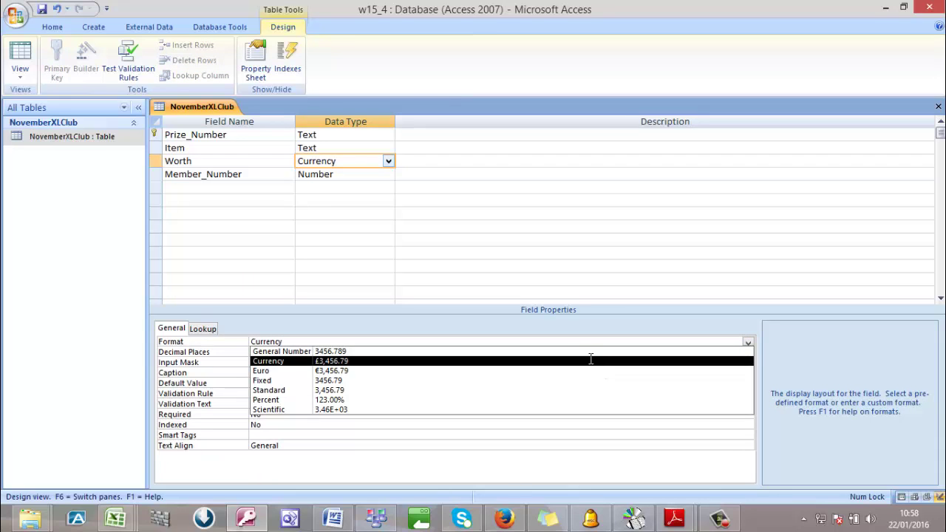
click(475, 281)
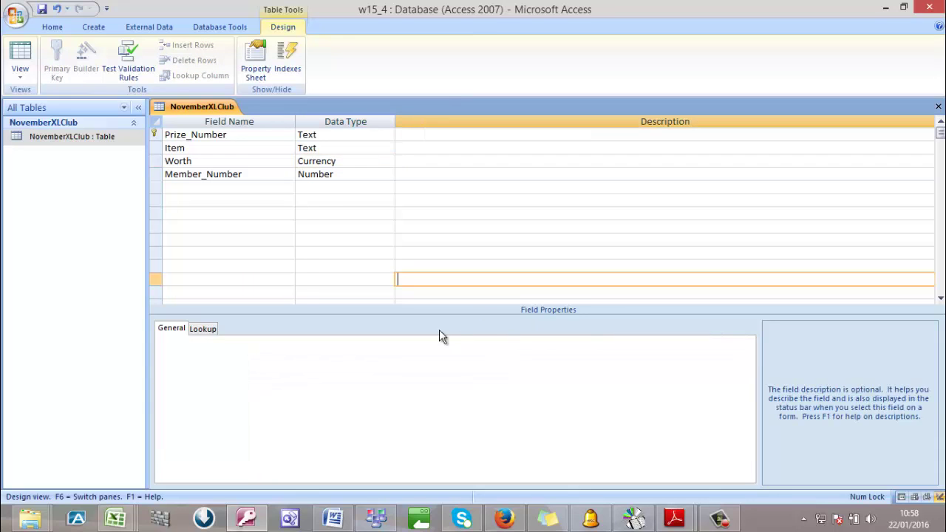
click(362, 148)
click(362, 159)
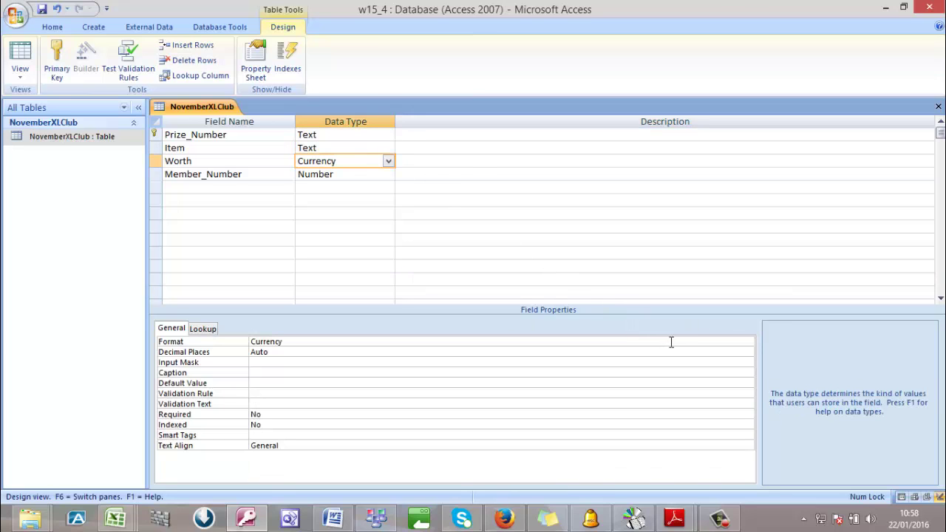
click(359, 351)
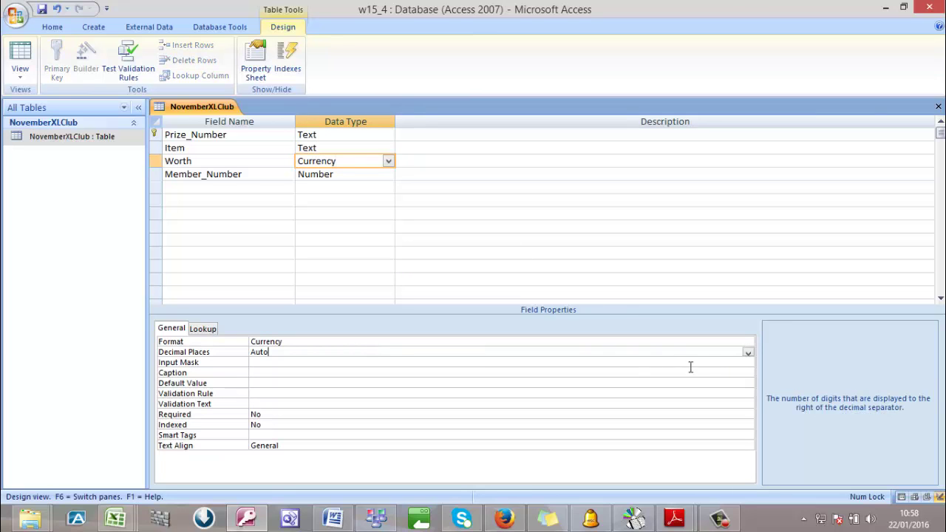
click(747, 354)
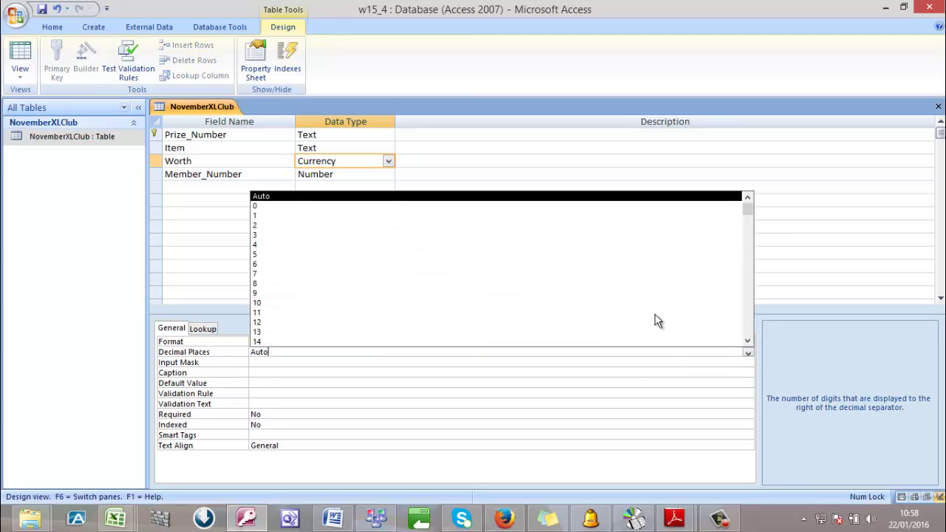
click(403, 227)
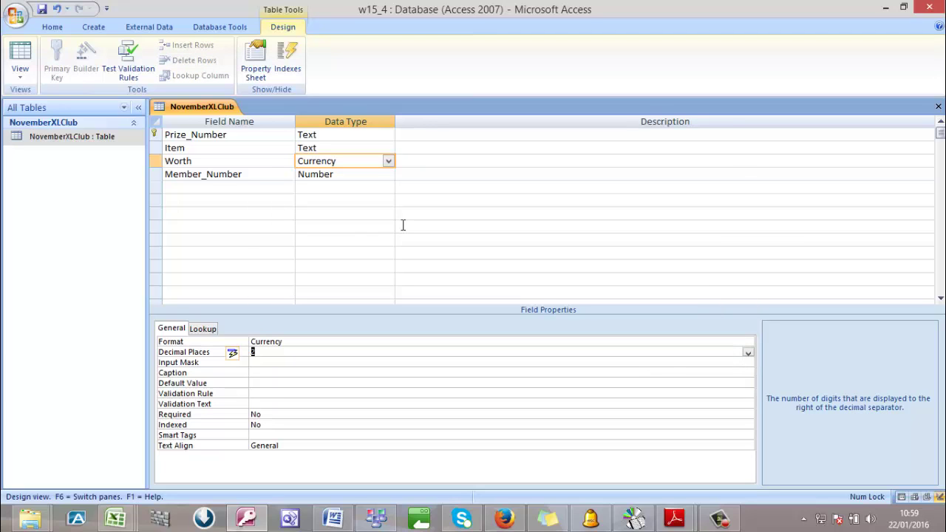
Save the NovemberXLClub table design and show the table's records in Datasheet view
click(42, 16)
click(232, 204)
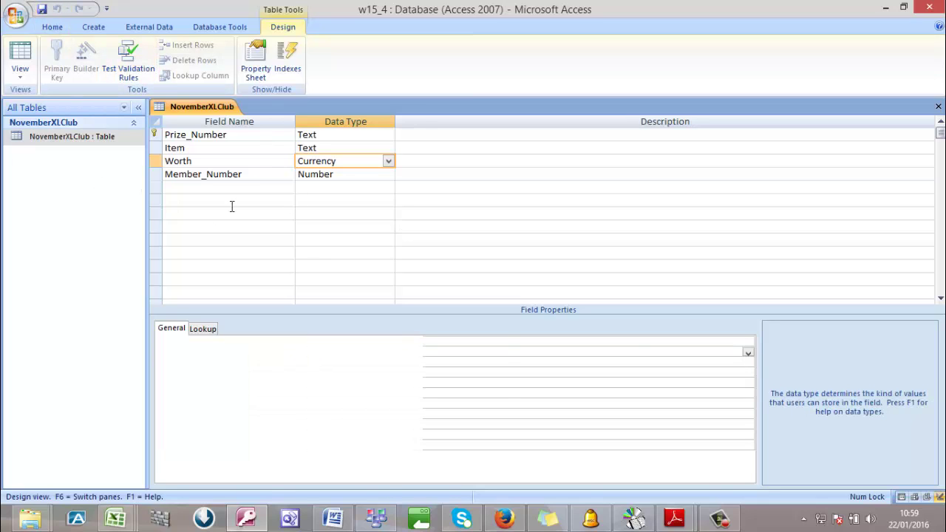
click(368, 201)
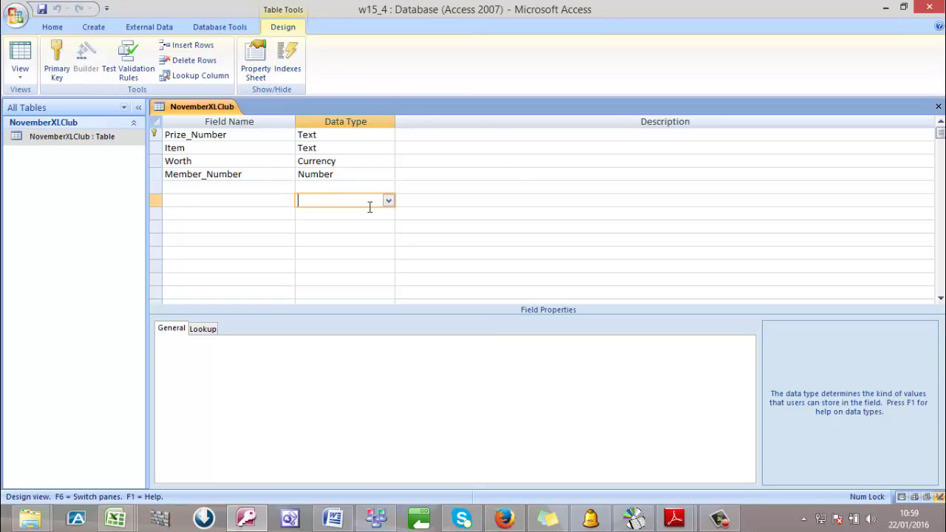
double_click(103, 140)
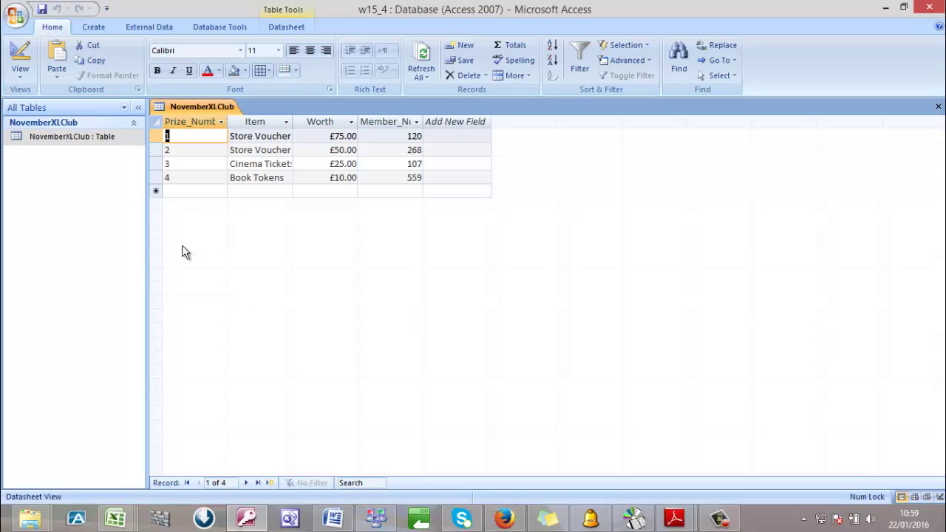
Start a text file import into a new table, using XLClub.csv from the nested 9713_w15_sf_04 folder as the source
click(136, 24)
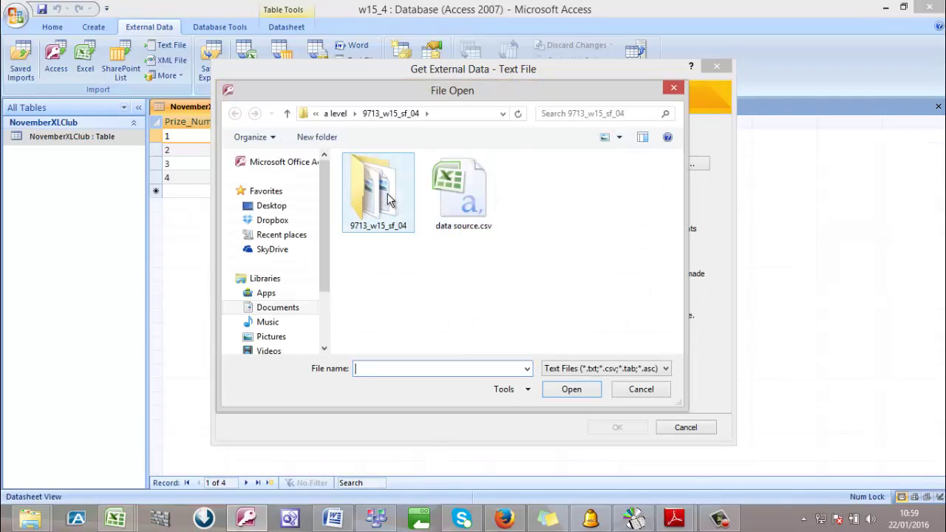
click(388, 198)
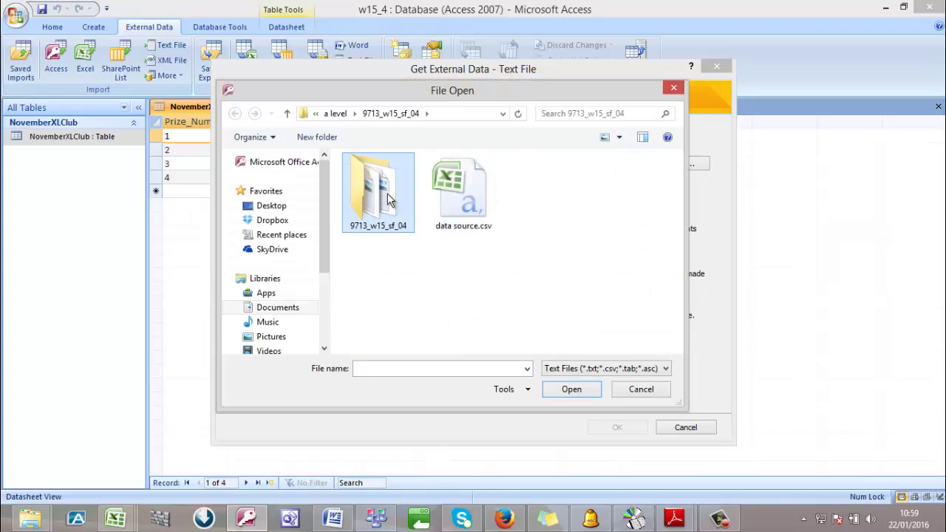
double_click(389, 198)
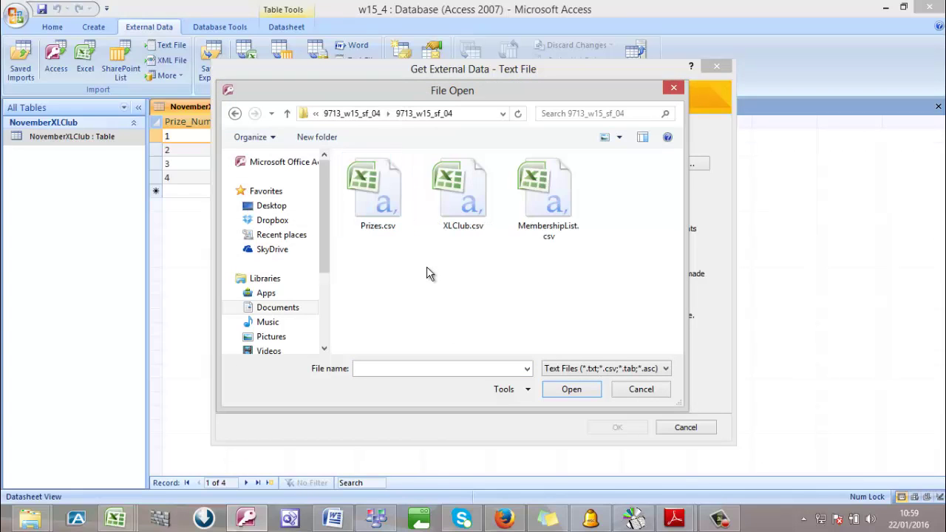
double_click(479, 199)
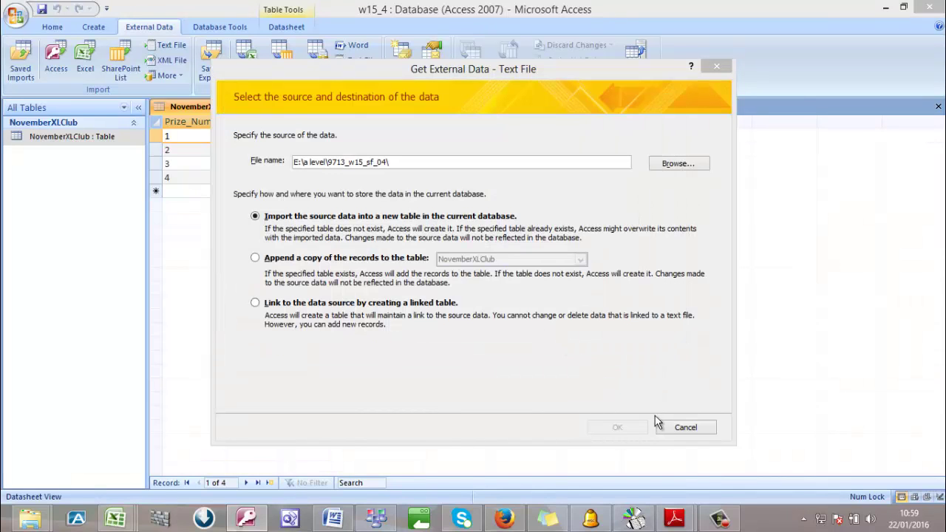
click(619, 428)
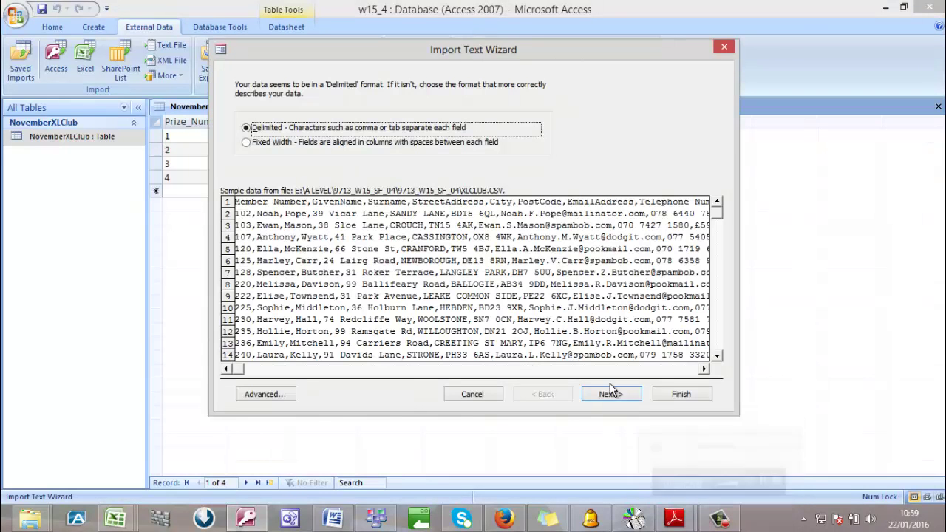
Accept the comma-delimited format, treat the first row as field names, and review the imported columns through Focus Group
click(611, 392)
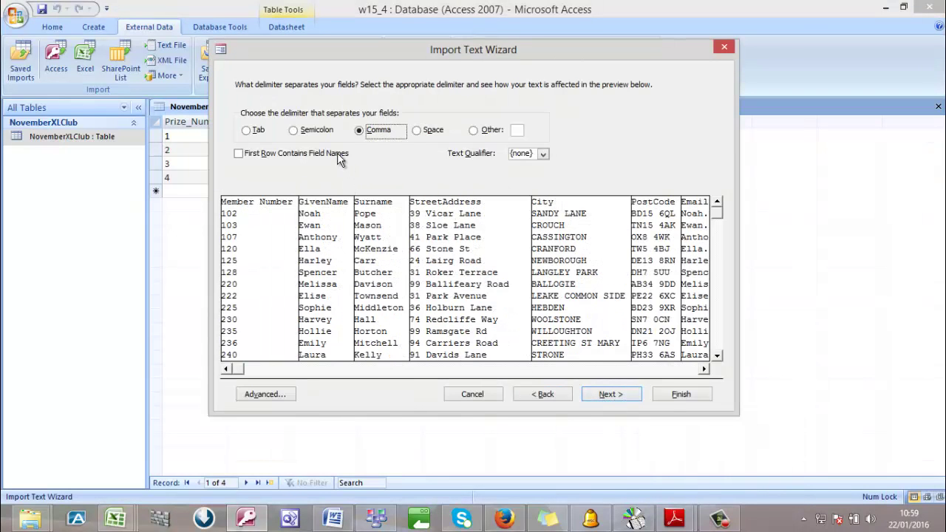
click(337, 155)
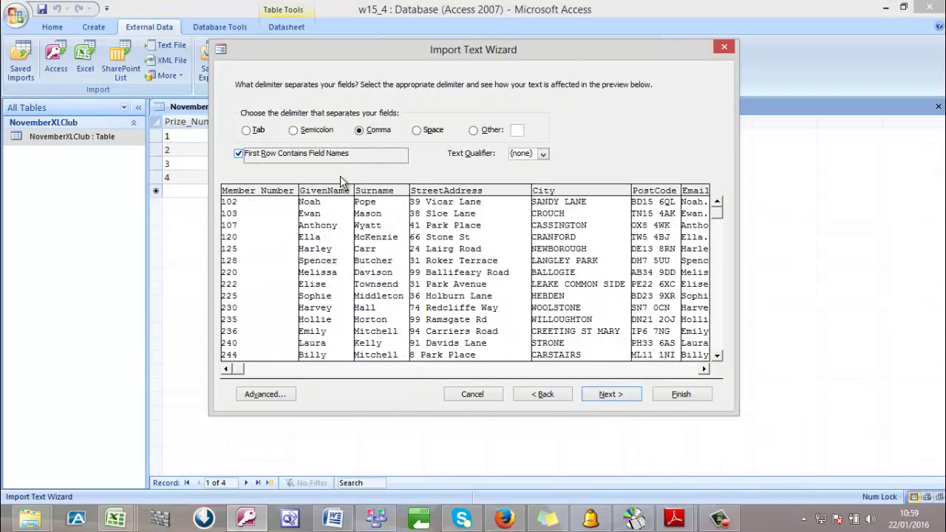
click(602, 397)
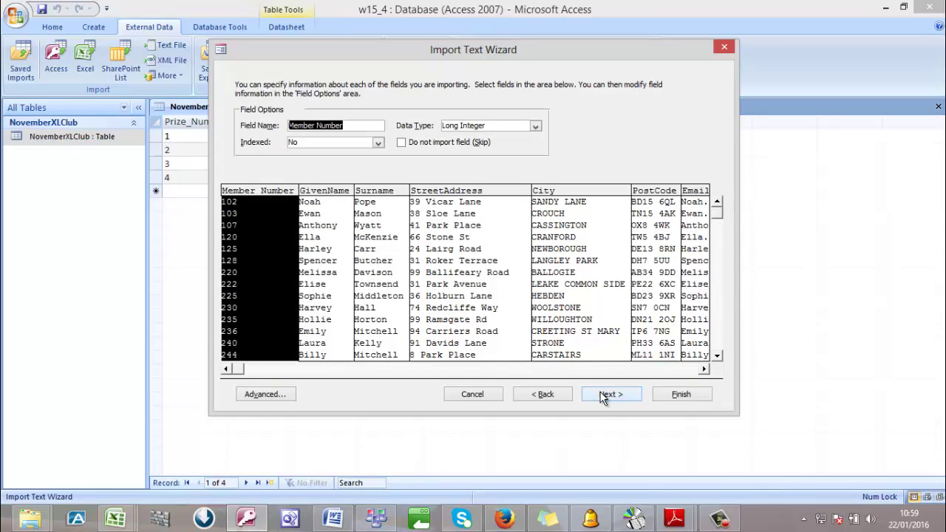
click(576, 229)
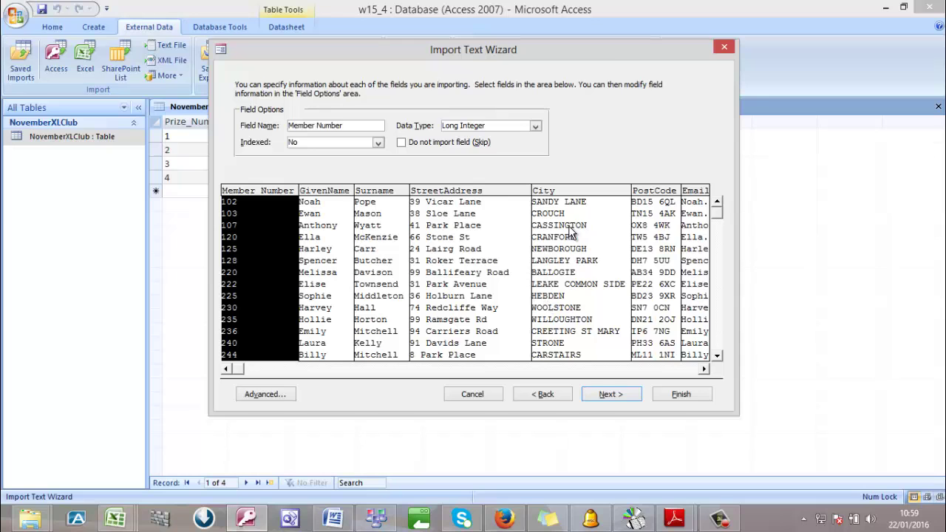
click(704, 369)
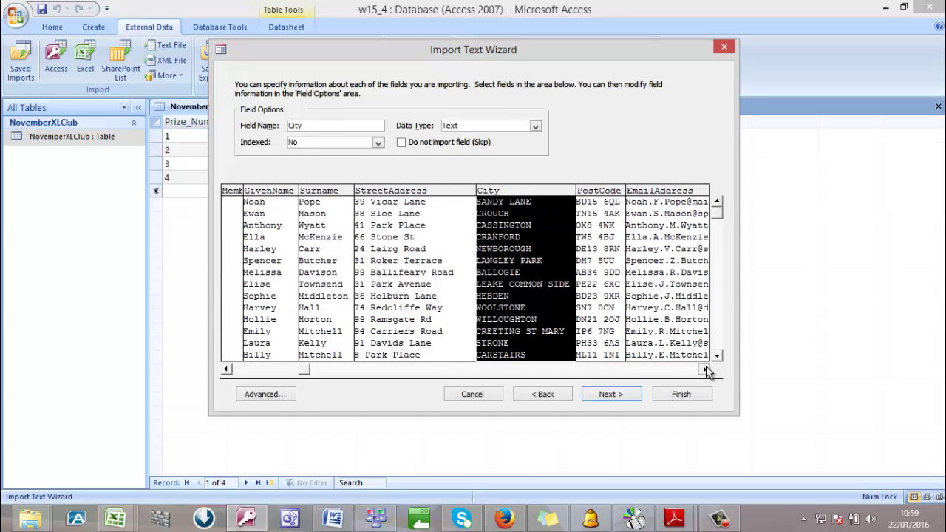
click(704, 369)
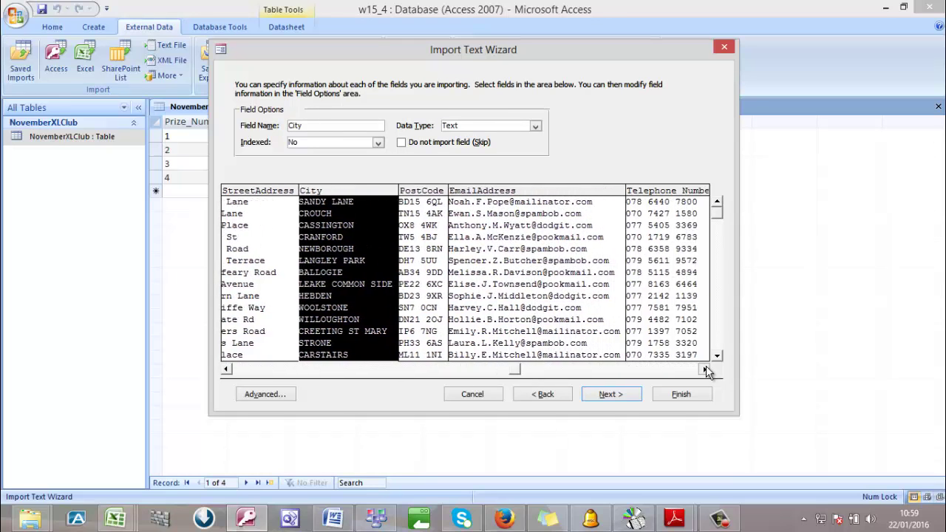
click(704, 370)
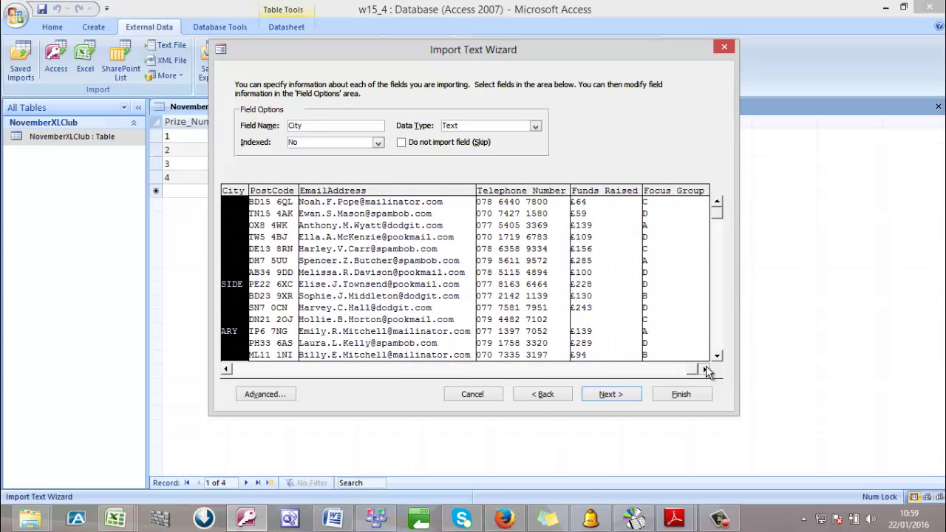
Choose Member Number as the primary key and import the data into a table named XLClub
click(610, 394)
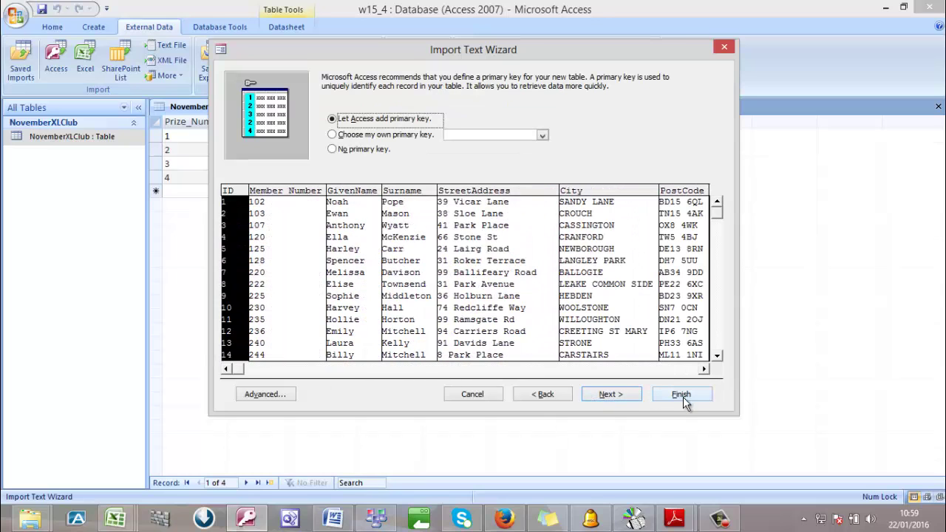
click(395, 137)
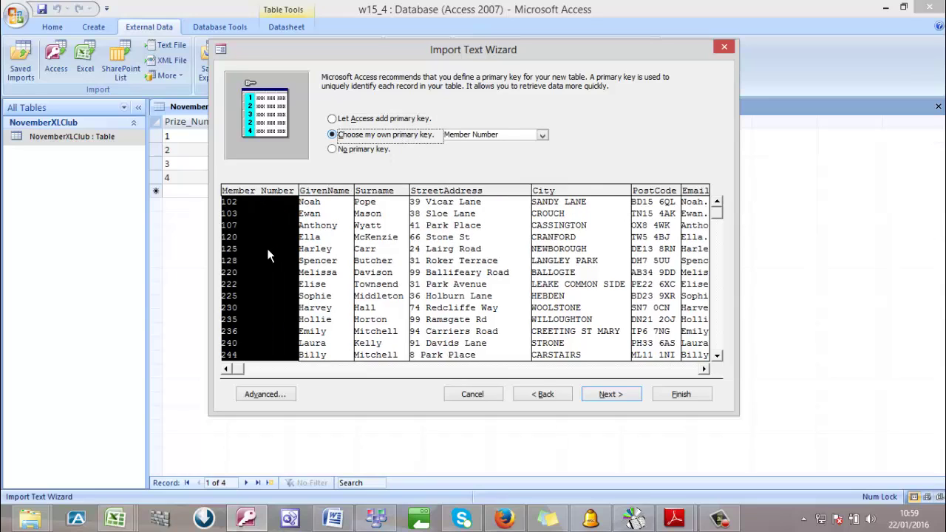
click(610, 394)
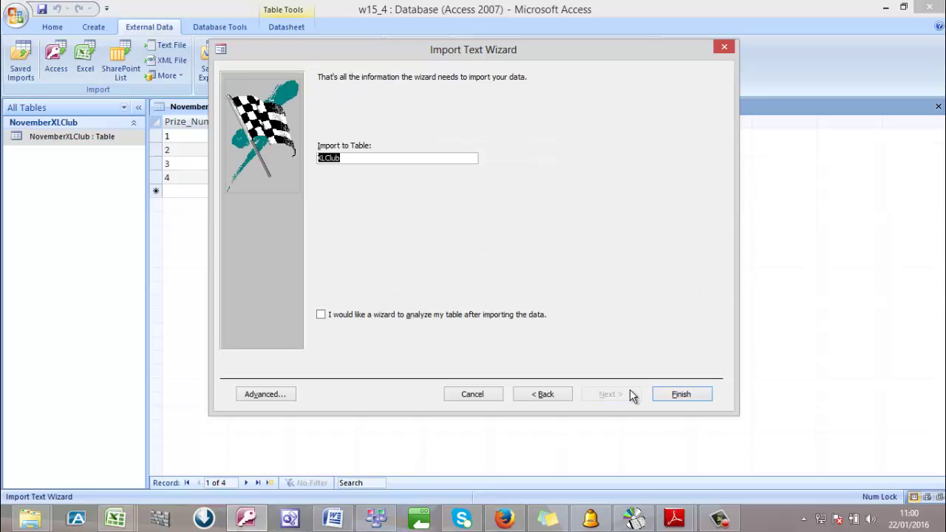
click(375, 159)
click(681, 392)
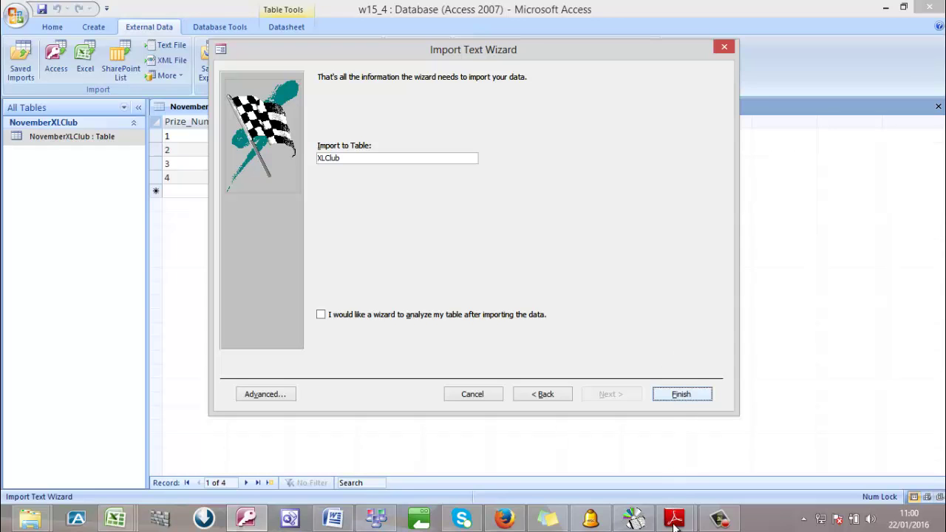
mouse_move(674, 524)
click(718, 519)
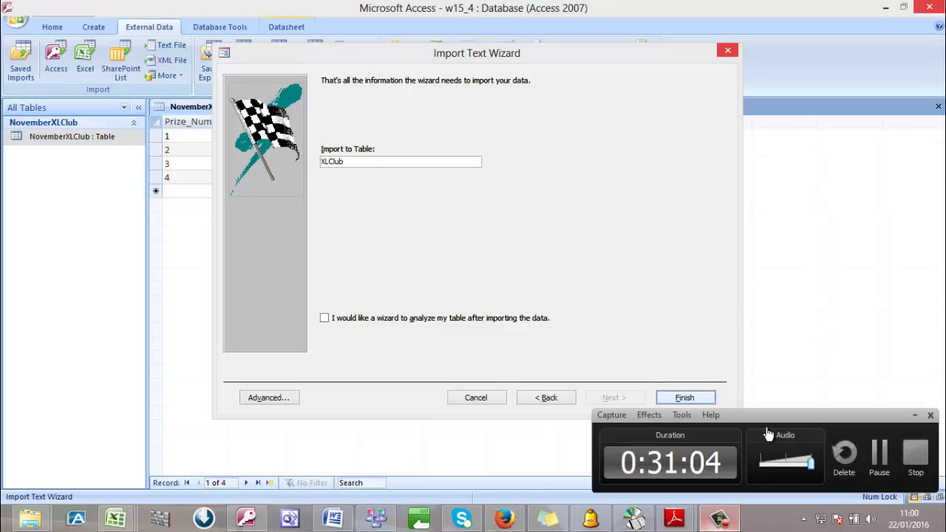
click(879, 464)
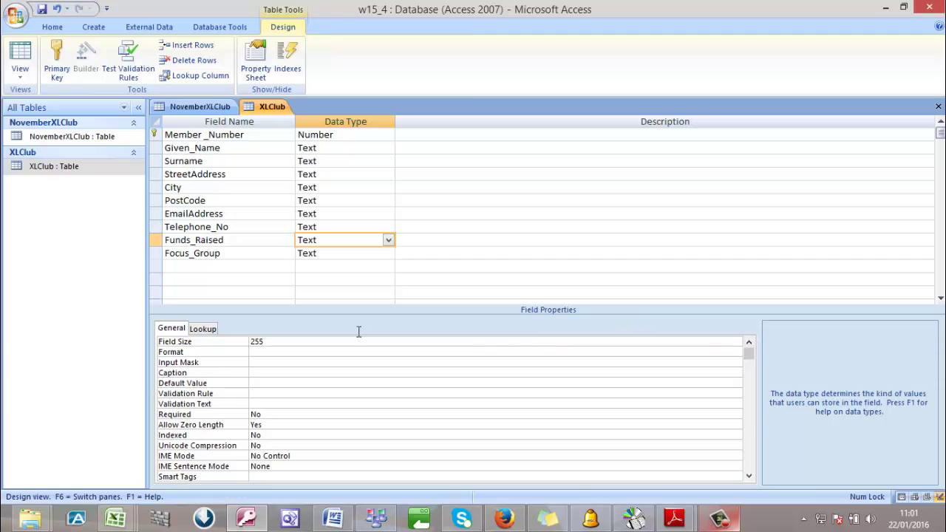
Set the Funds_Raised field's data type to Currency with 2 decimal places
click(388, 240)
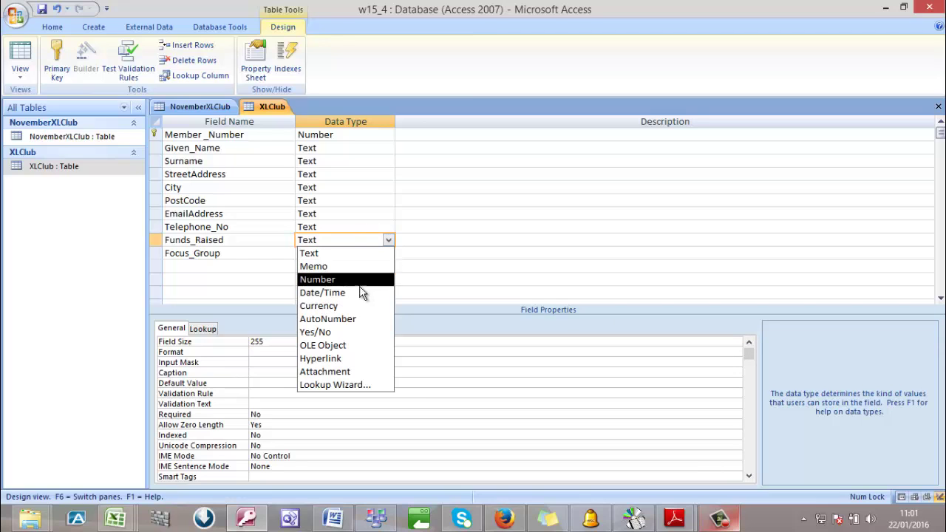
click(351, 304)
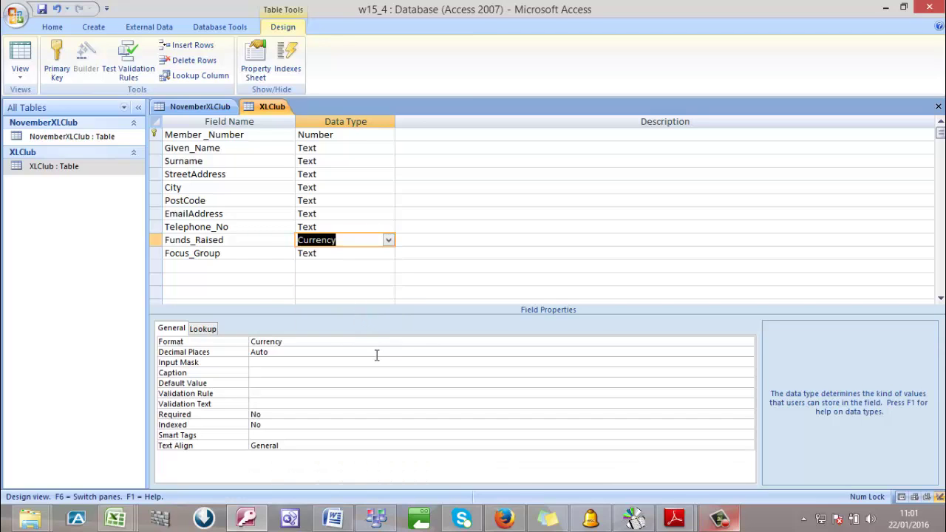
click(414, 352)
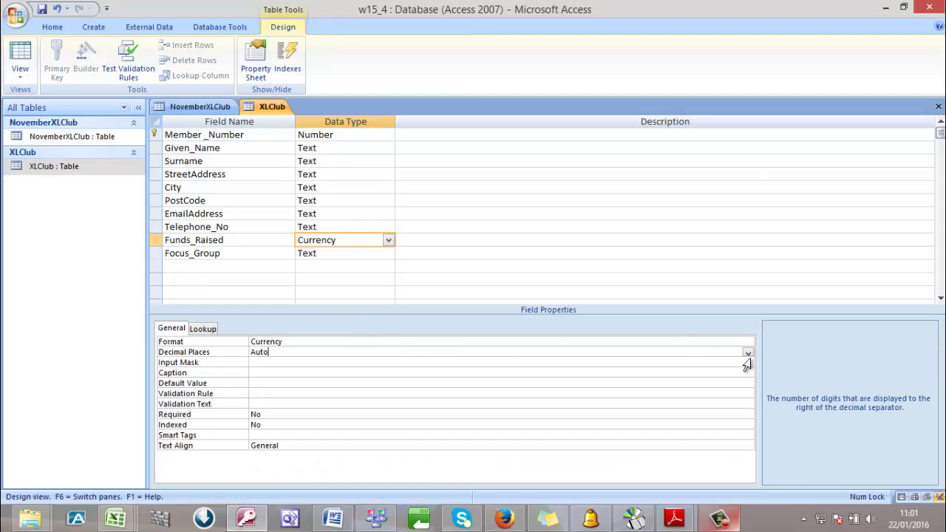
click(747, 353)
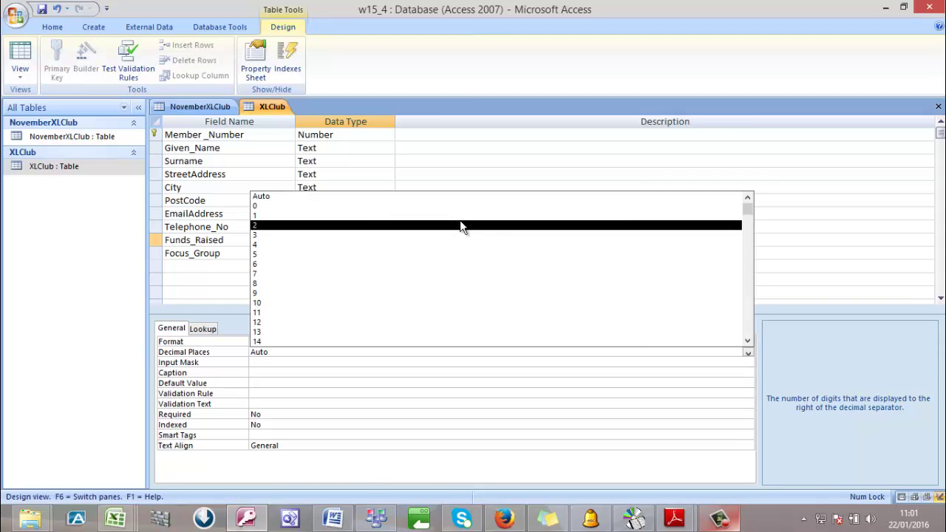
click(461, 224)
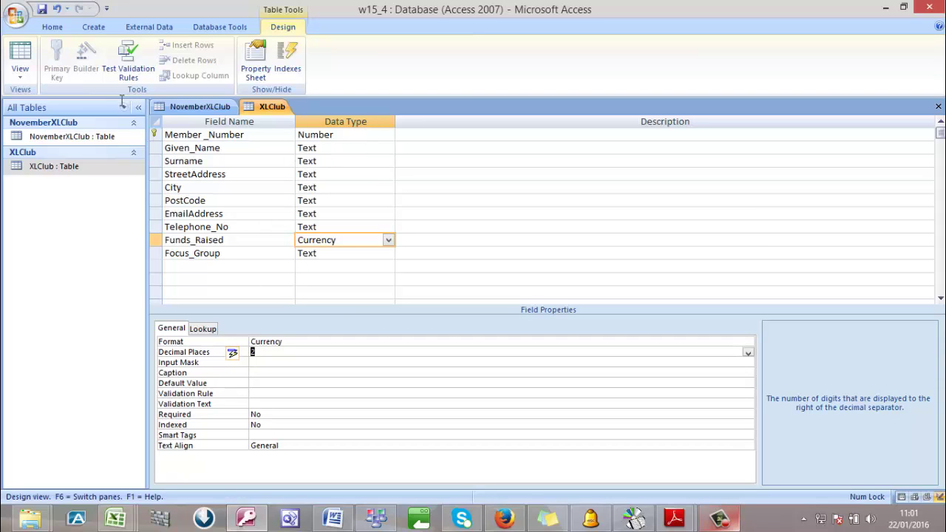
key(F6)
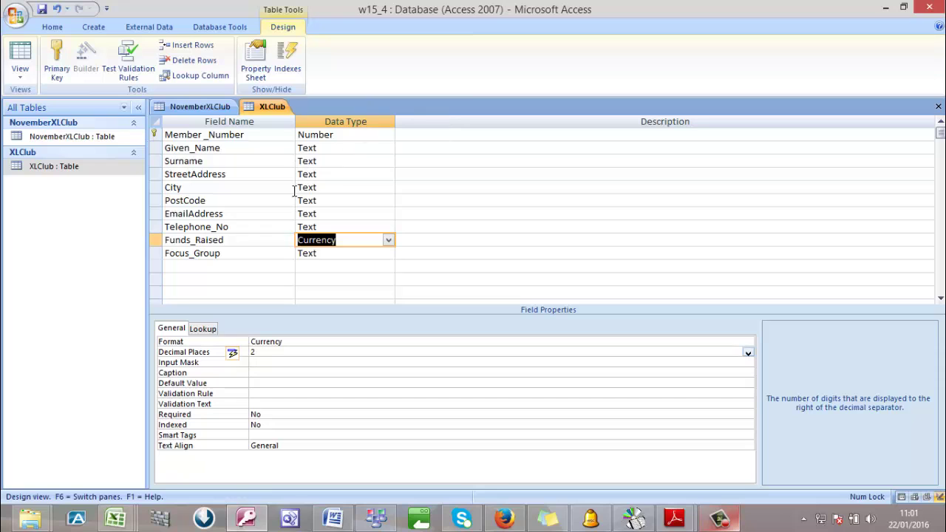
Try to save the design changes made to the XLClub table
click(397, 266)
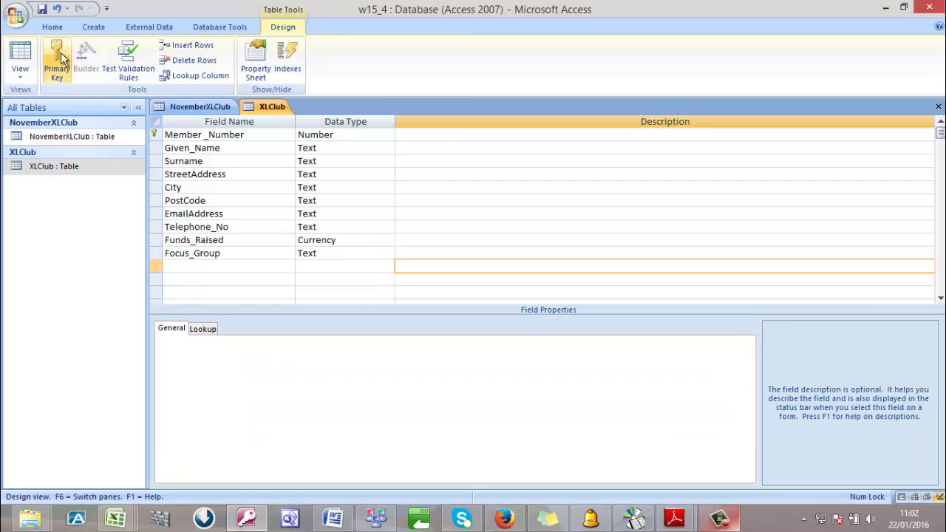
click(44, 10)
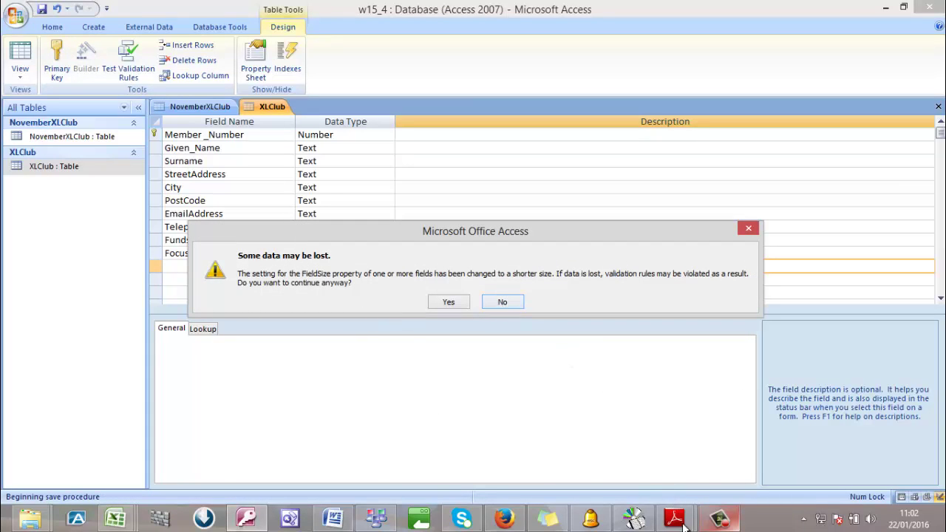
click(719, 519)
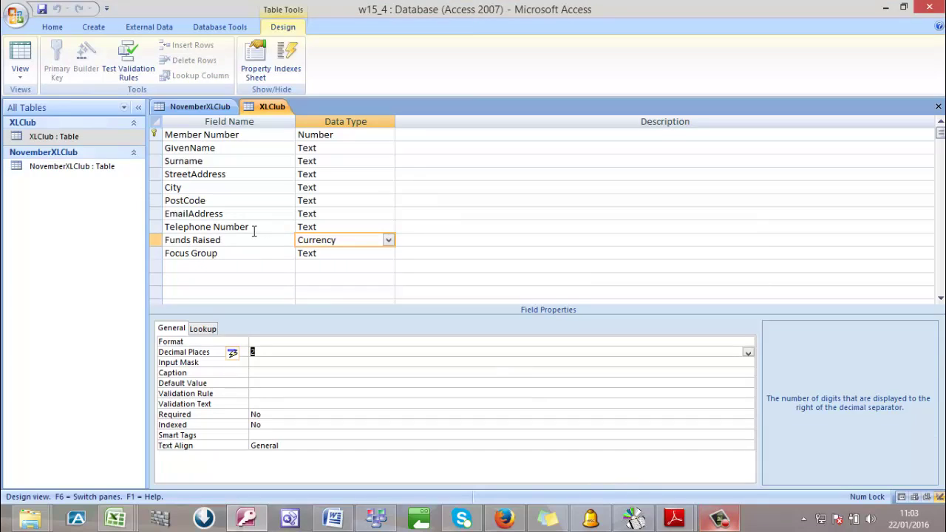
Rename the Funds Raised and Focus Group fields in the XLClub table to Funds_Raised and Focus_Group
click(192, 241)
key(BackSpace)
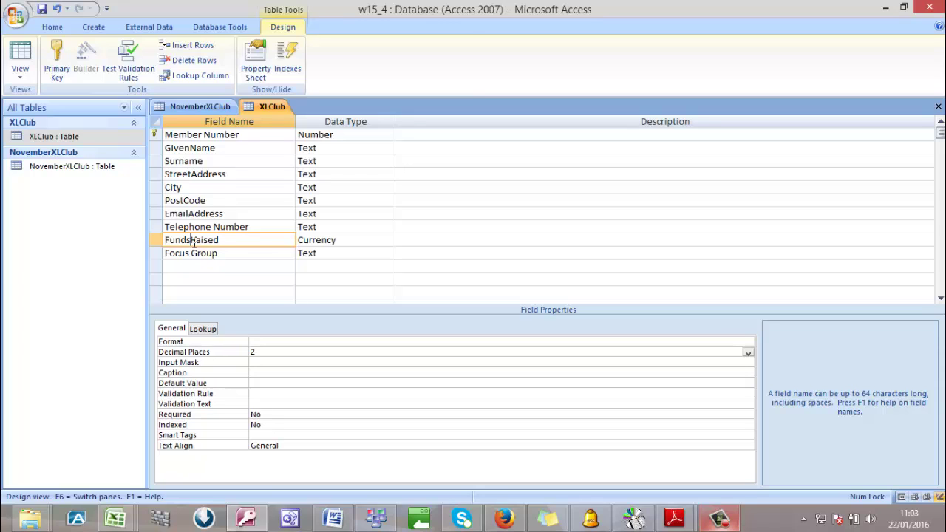
text(_)
click(193, 253)
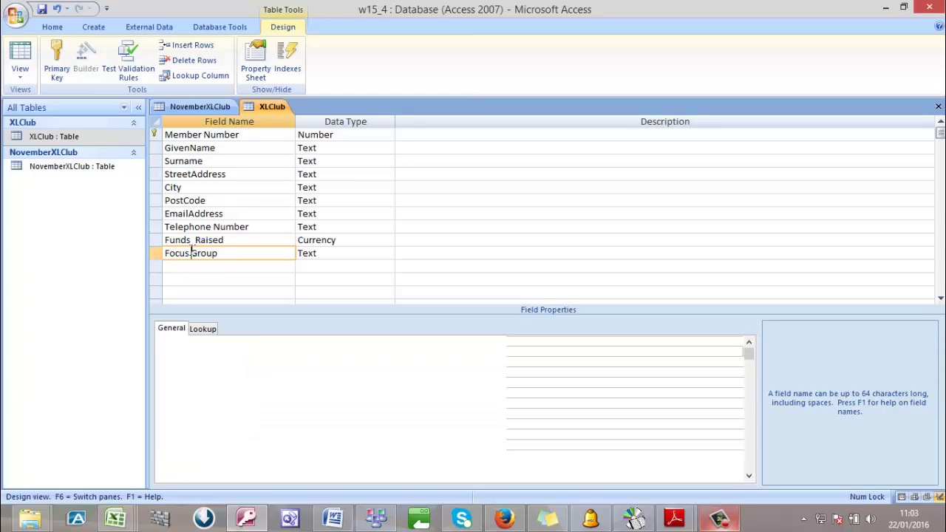
key(BackSpace)
text(_)
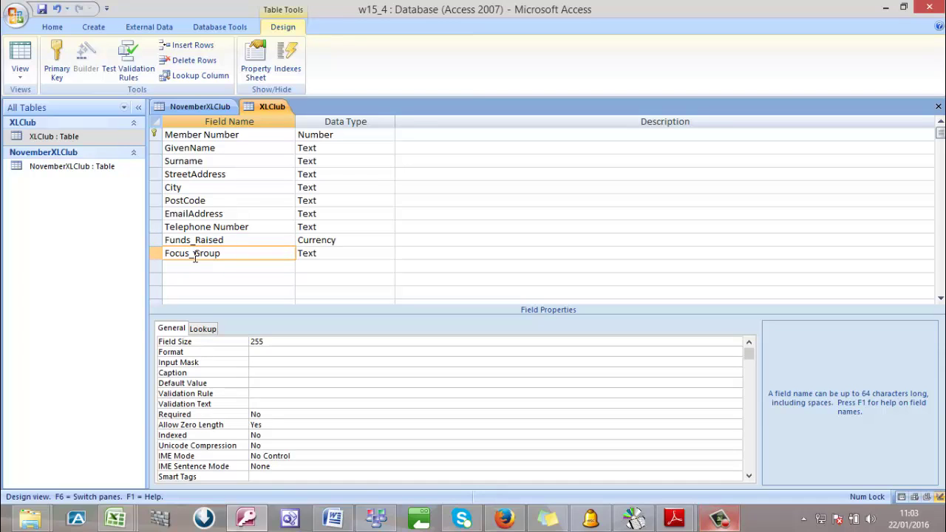
Rename the Telephone Number and Member Number fields to Telephone_No and Member_No, and save the XLClub table design
click(214, 228)
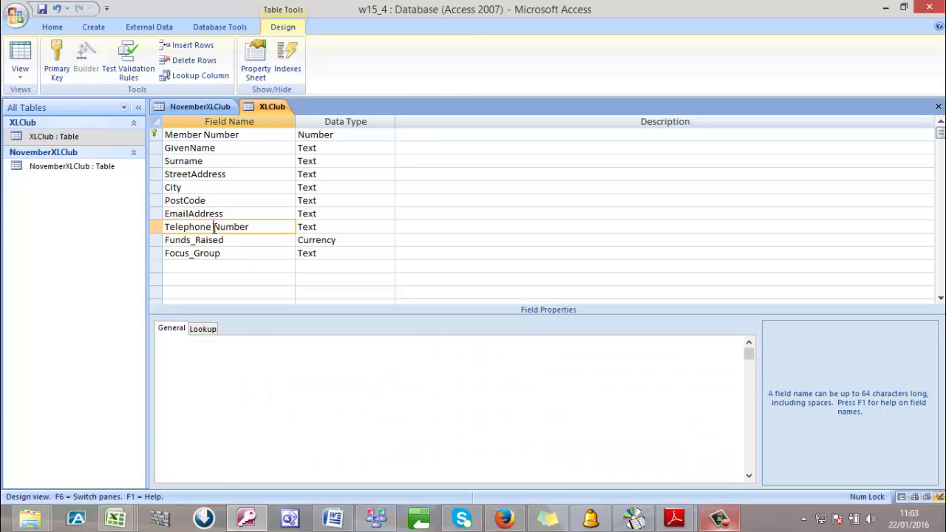
key(BackSpace)
text(_No)
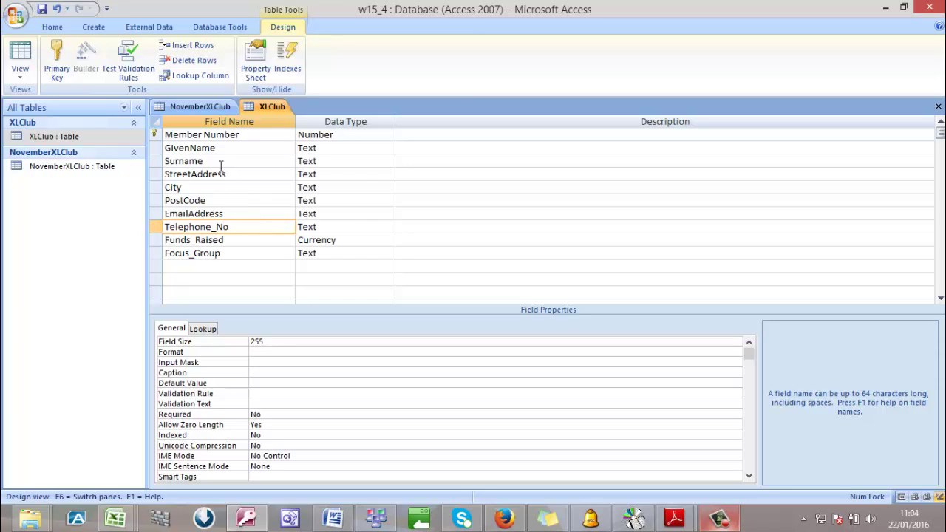
click(205, 135)
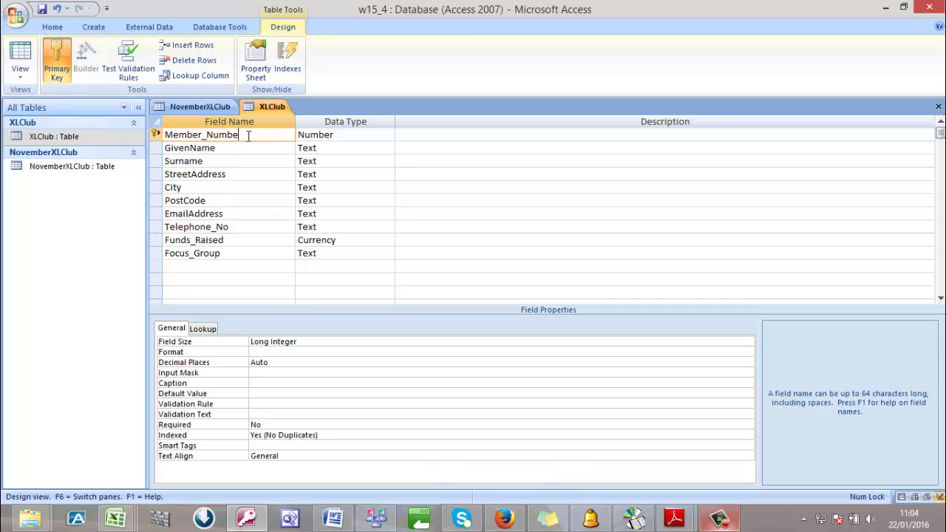
key(BackSpace)
key(BackSpace)
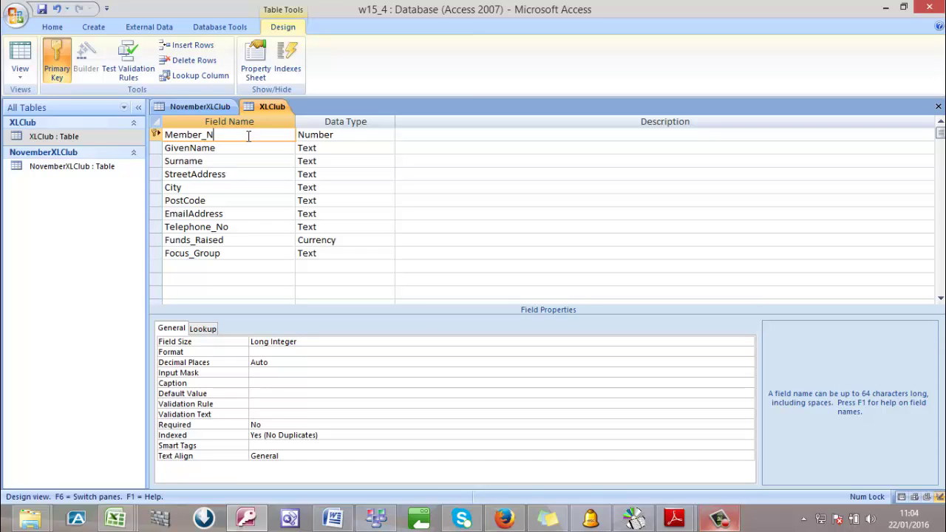
click(41, 9)
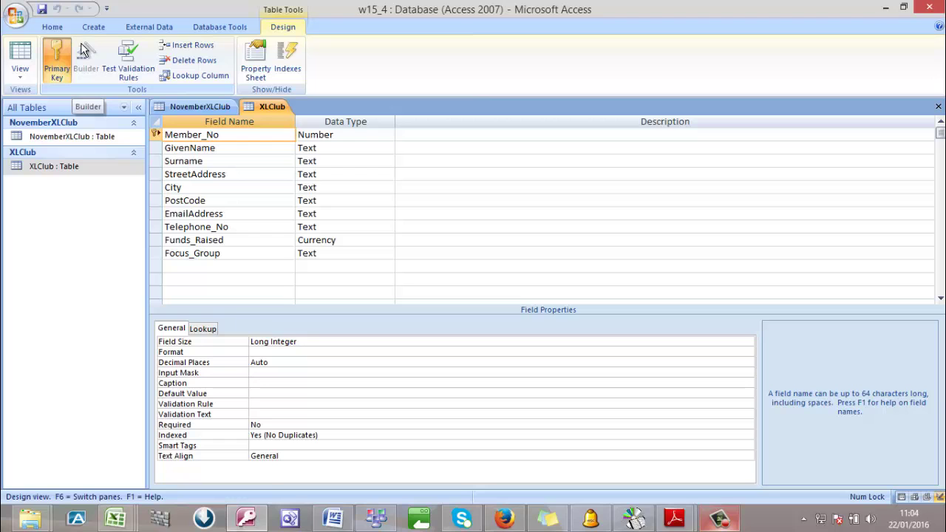
Try to change the Prize_Number field's data type in the NovemberXLClub table to Number and save the design
click(99, 141)
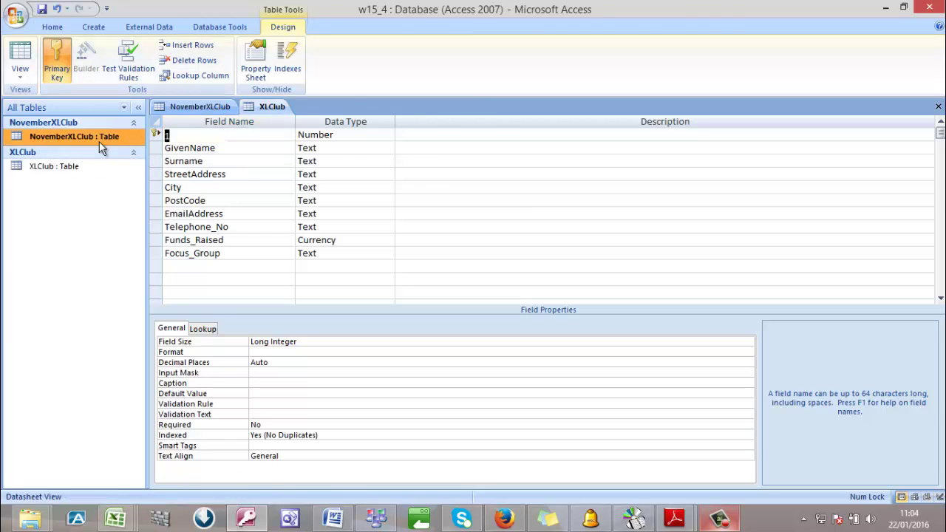
double_click(99, 141)
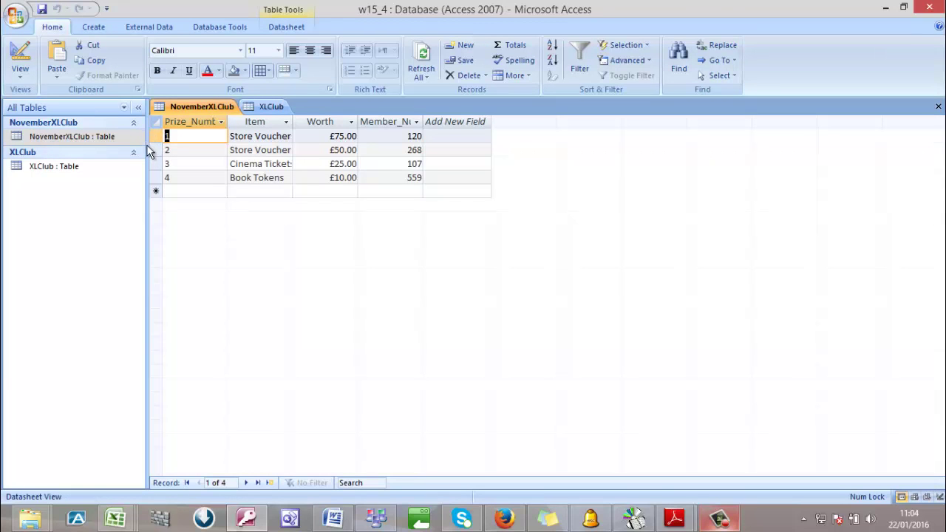
click(196, 135)
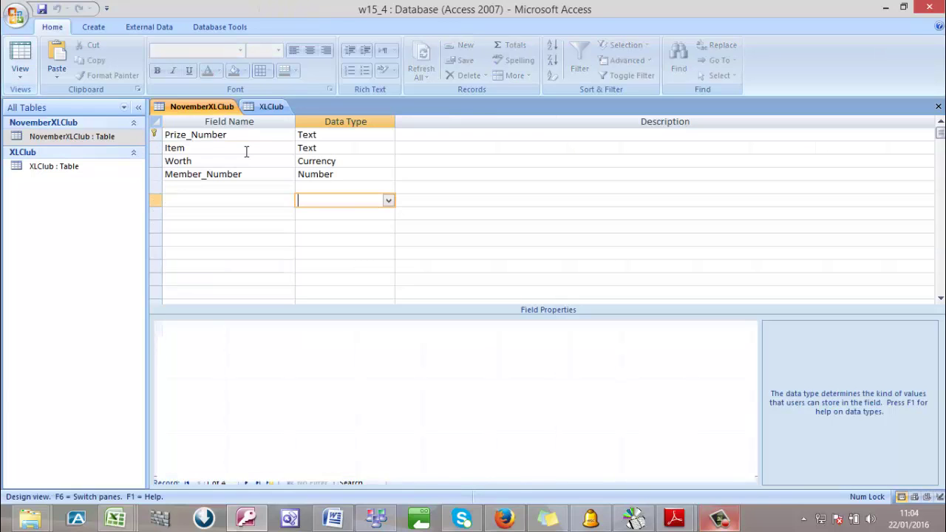
click(358, 135)
click(388, 136)
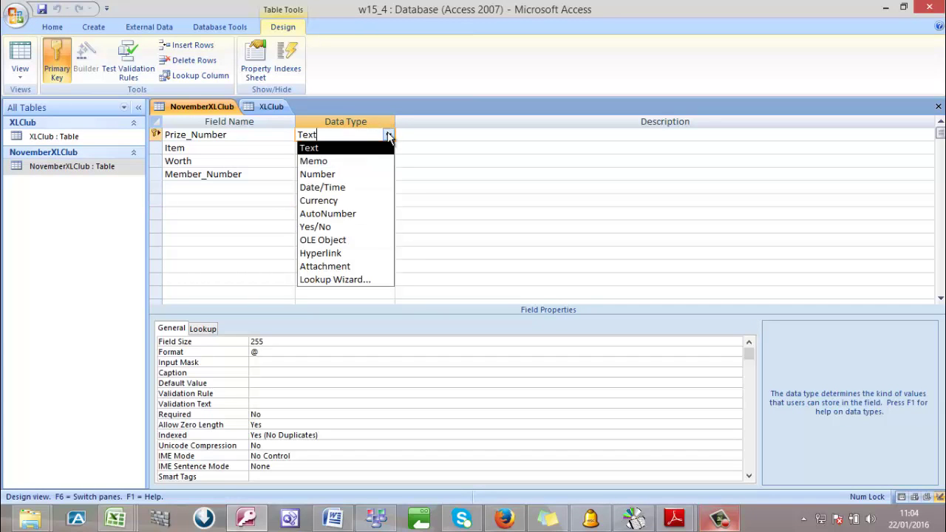
click(380, 175)
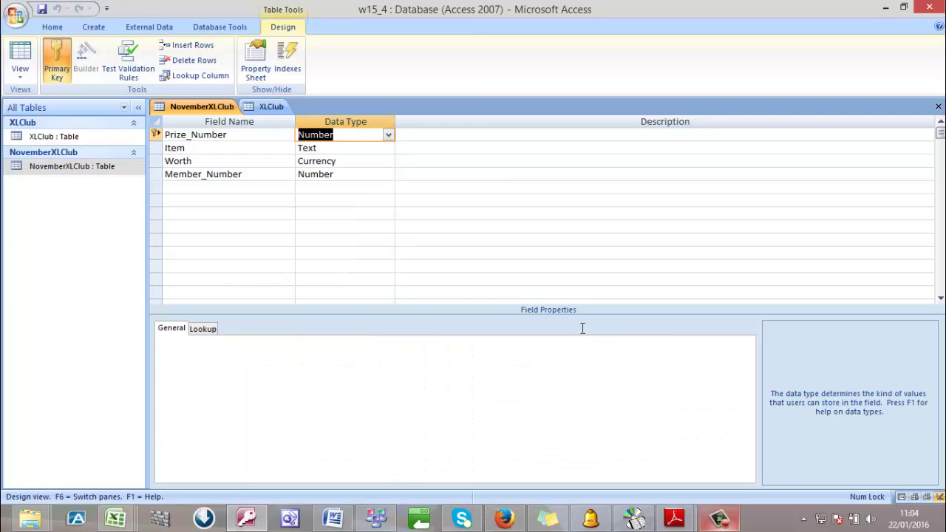
click(660, 352)
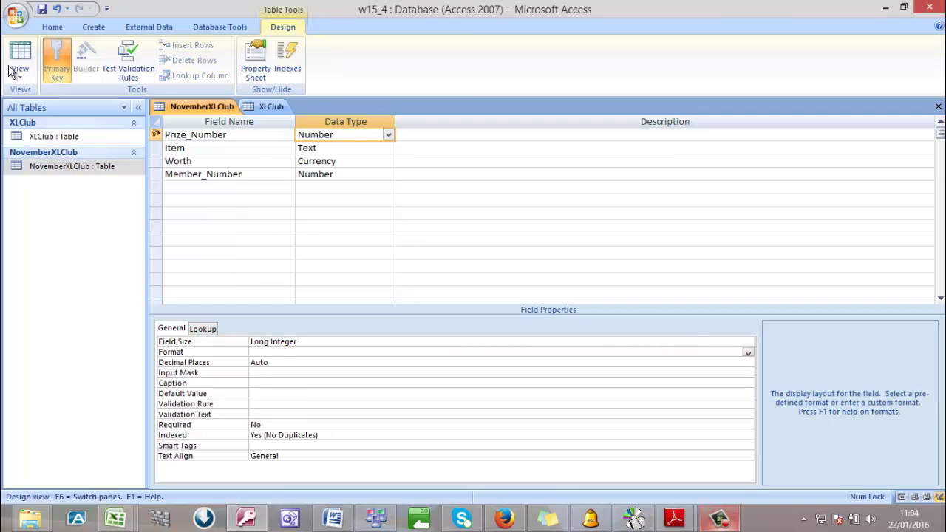
click(43, 9)
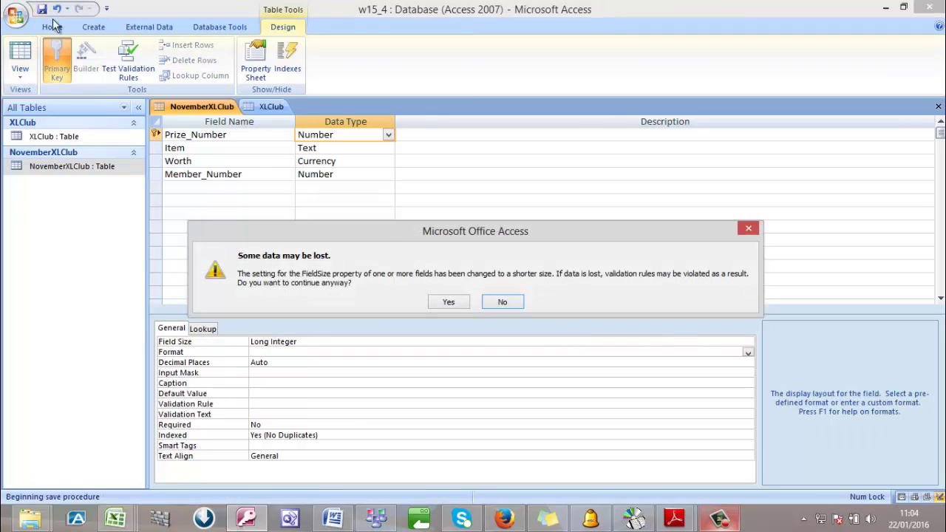
click(502, 302)
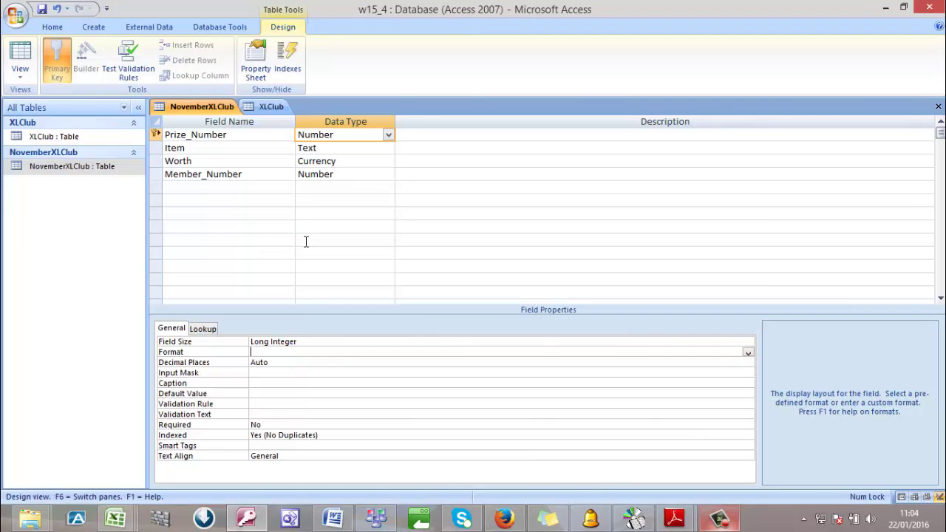
Return Prize_Number's data type to Text, save the NovemberXLClub table and show its records
click(306, 239)
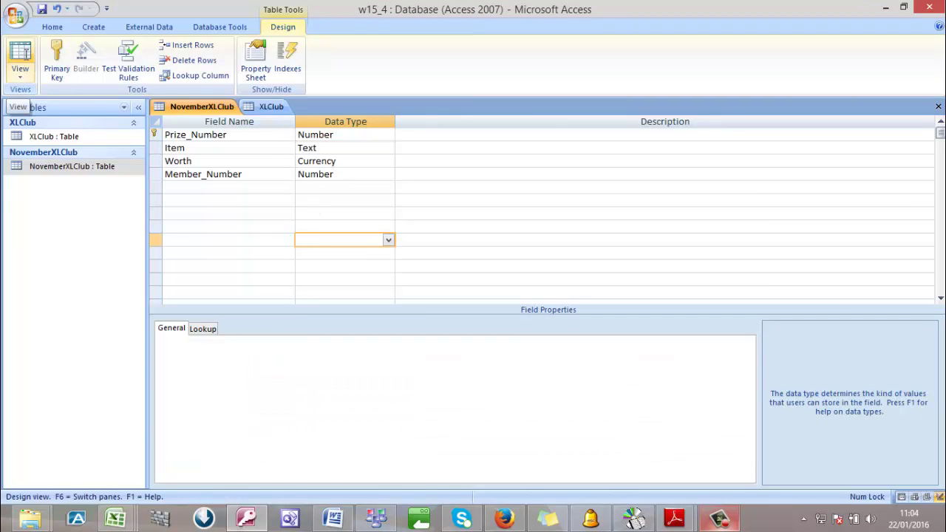
click(390, 139)
click(389, 136)
click(361, 147)
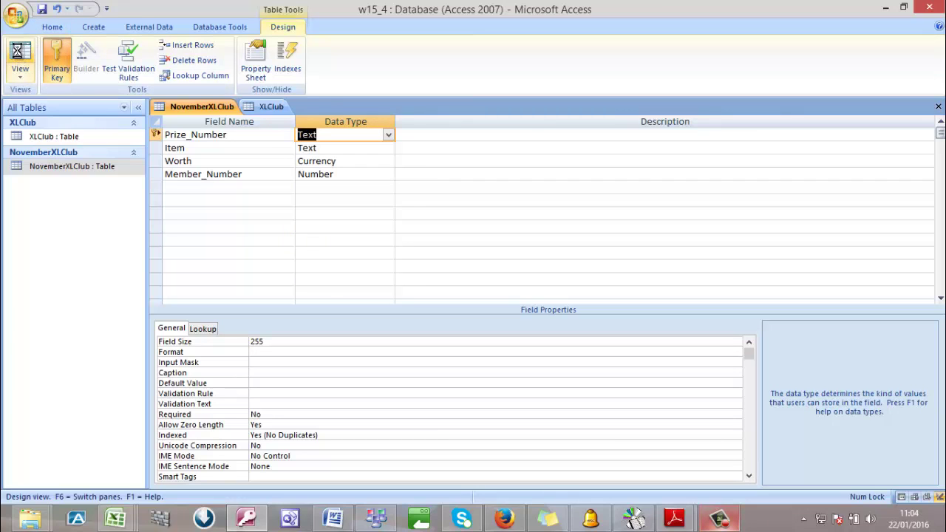
click(20, 52)
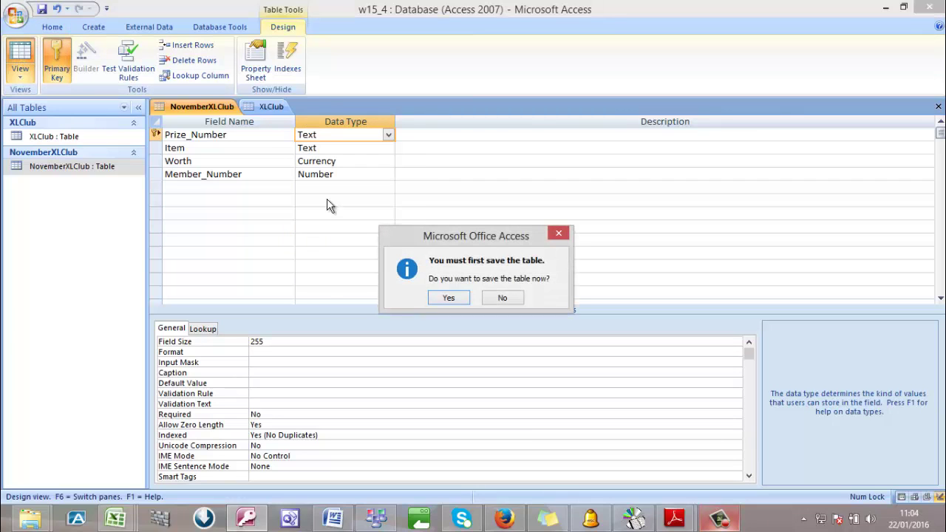
click(448, 297)
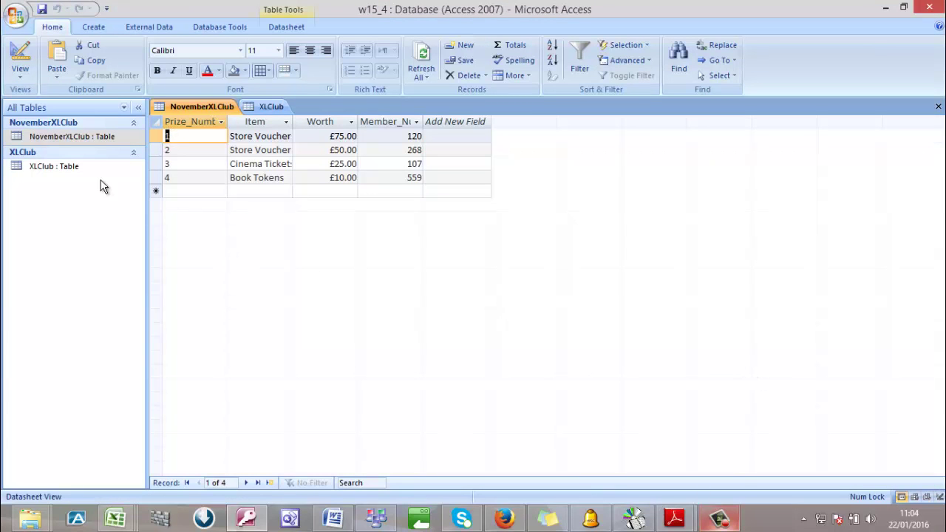
Open the database relationships and add both the NovemberXLClub and XLClub tables to the layout
click(206, 28)
click(217, 50)
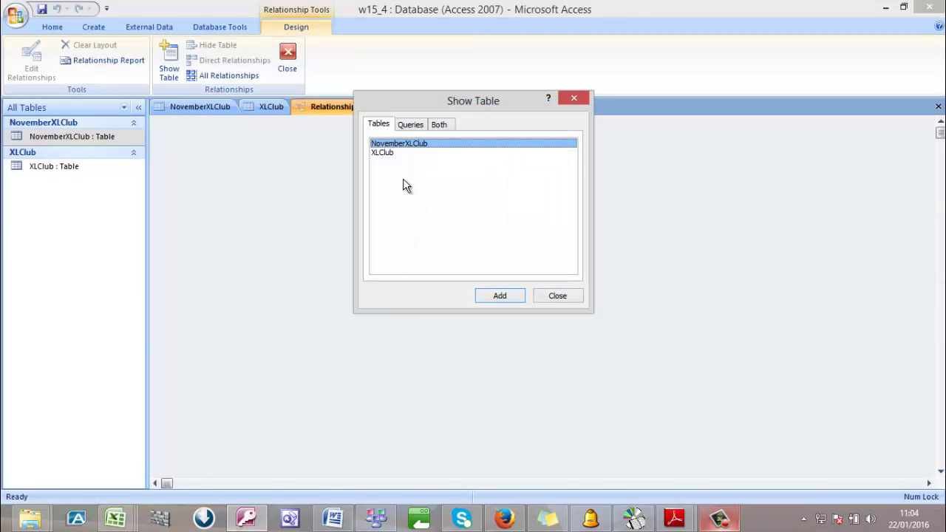
click(408, 153)
shift+click(439, 144)
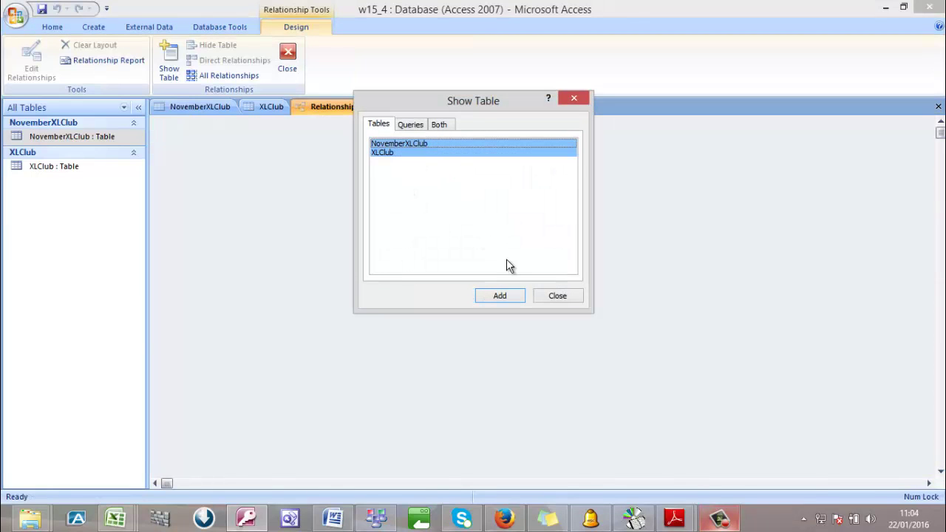
click(516, 296)
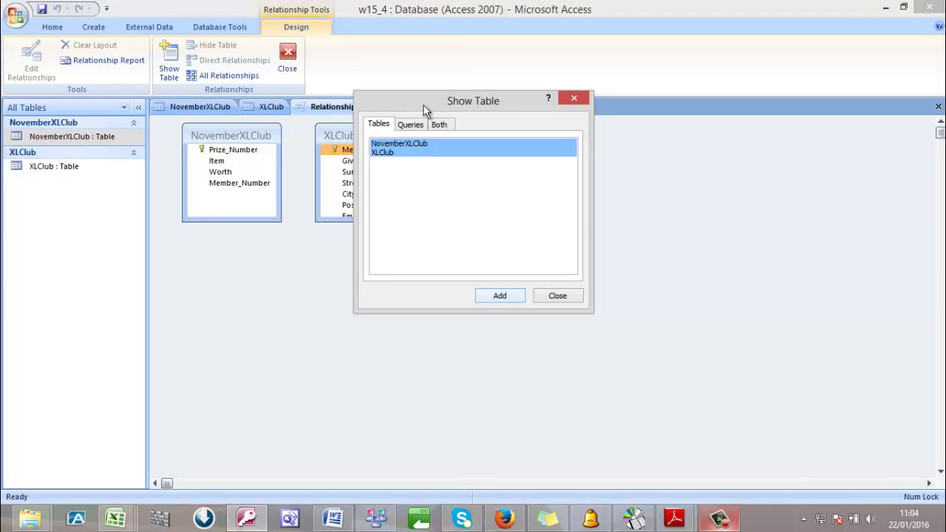
click(563, 101)
Space out the two tables and create a one-to-many relationship between Member_No in XLClub and Member_Number in NovemberXLClub
drag(414, 130, 495, 161)
drag(256, 140, 288, 153)
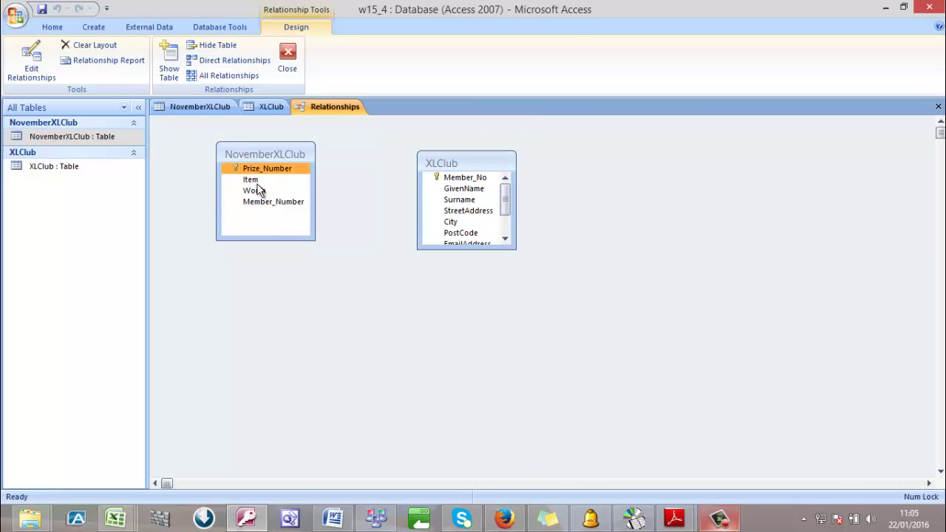
drag(263, 201, 452, 180)
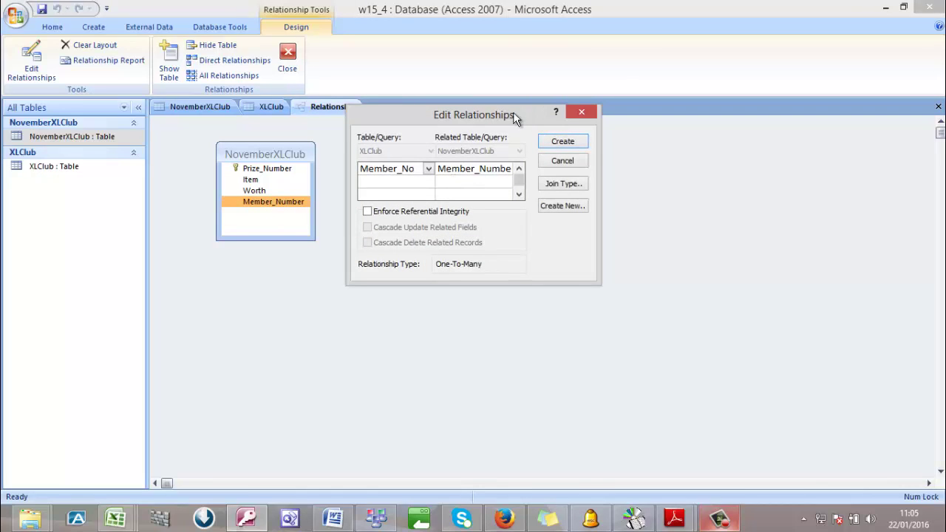
drag(513, 117, 479, 188)
click(525, 217)
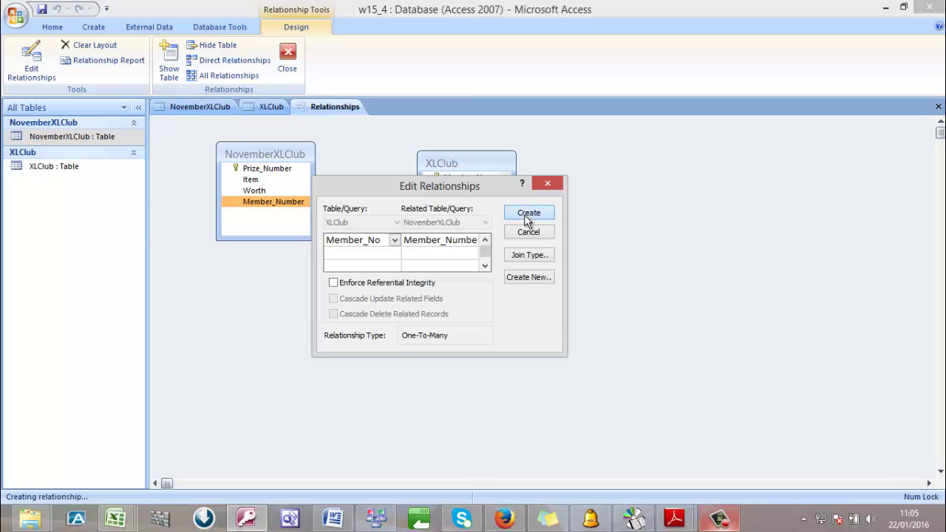
Examine the records of the XLClub and NovemberXLClub tables in turn, saving the open table
double_click(72, 167)
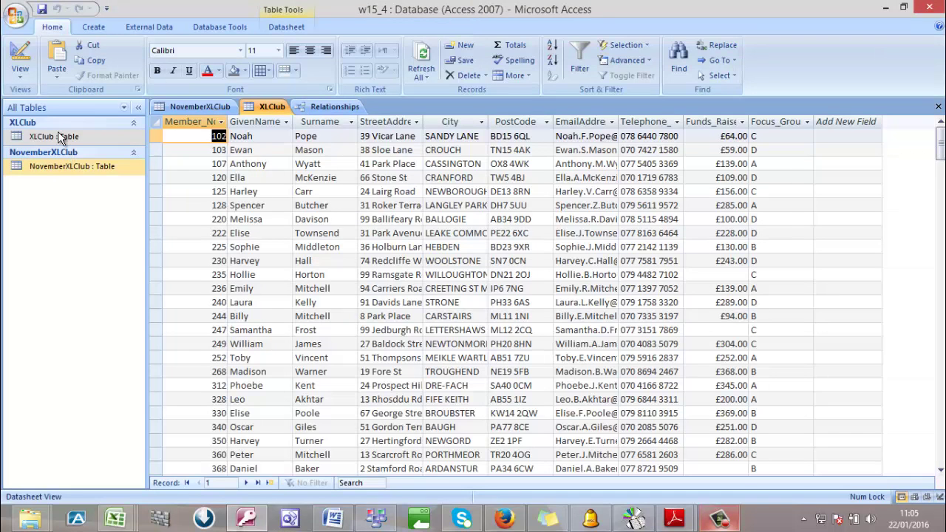
click(64, 137)
click(64, 136)
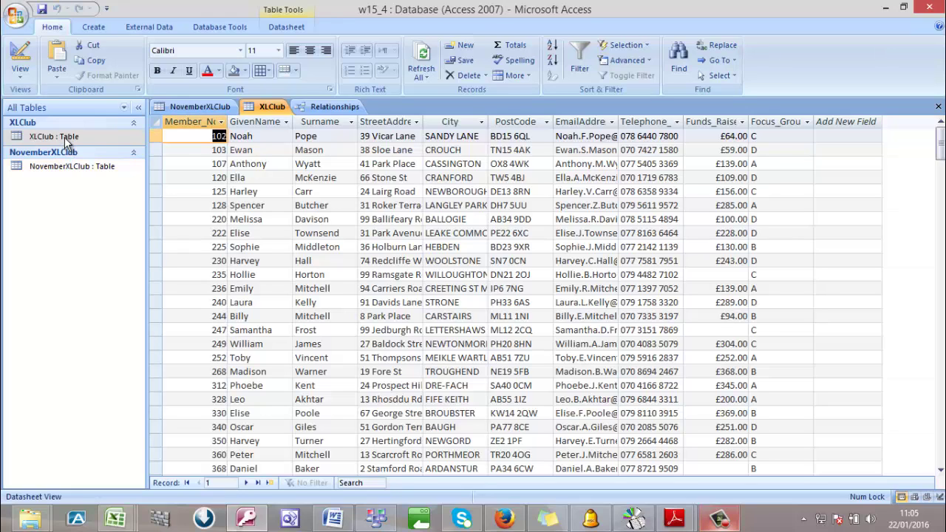
double_click(66, 168)
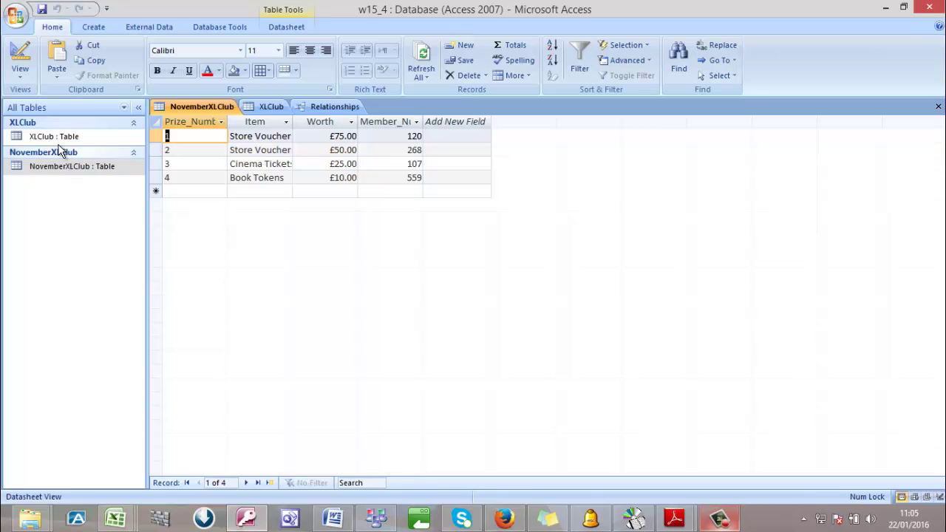
double_click(55, 136)
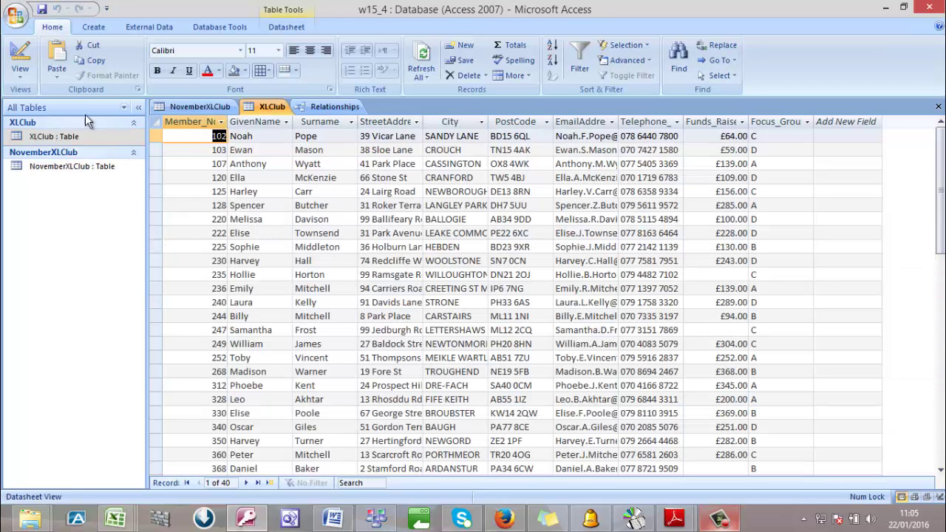
click(41, 10)
click(59, 140)
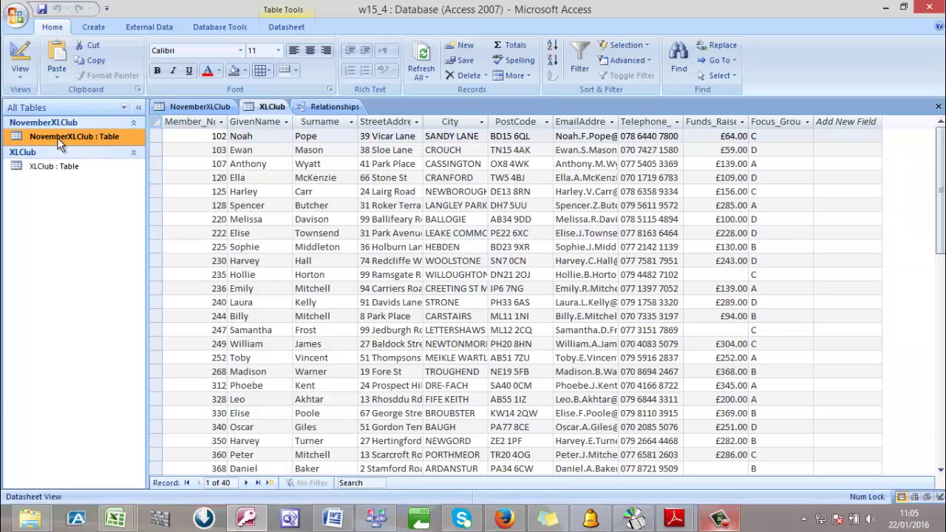
double_click(59, 142)
double_click(62, 160)
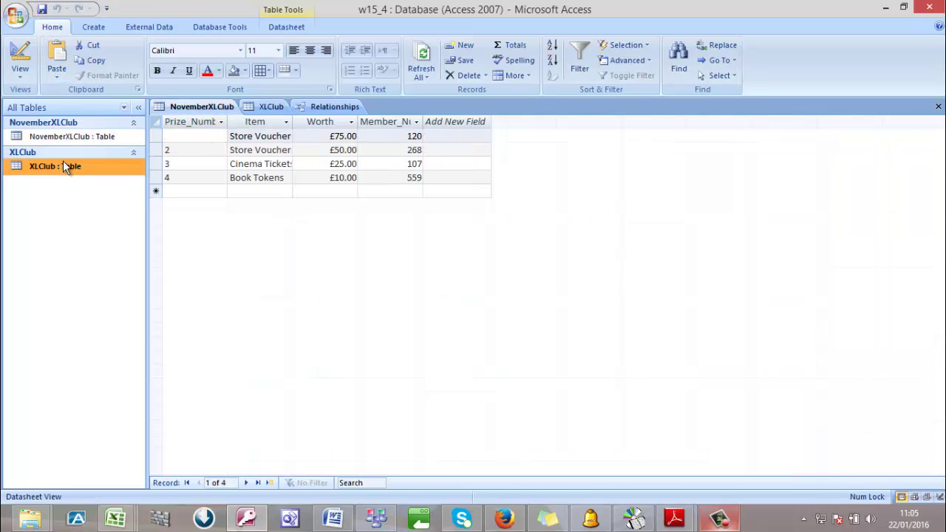
Save the relationships layout and move the XLClub table closer to NovemberXLClub
click(332, 107)
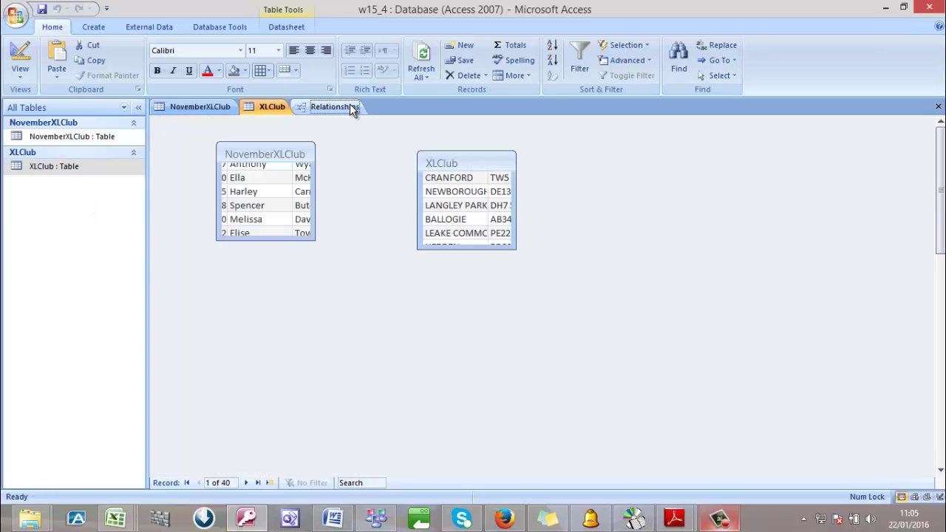
click(45, 12)
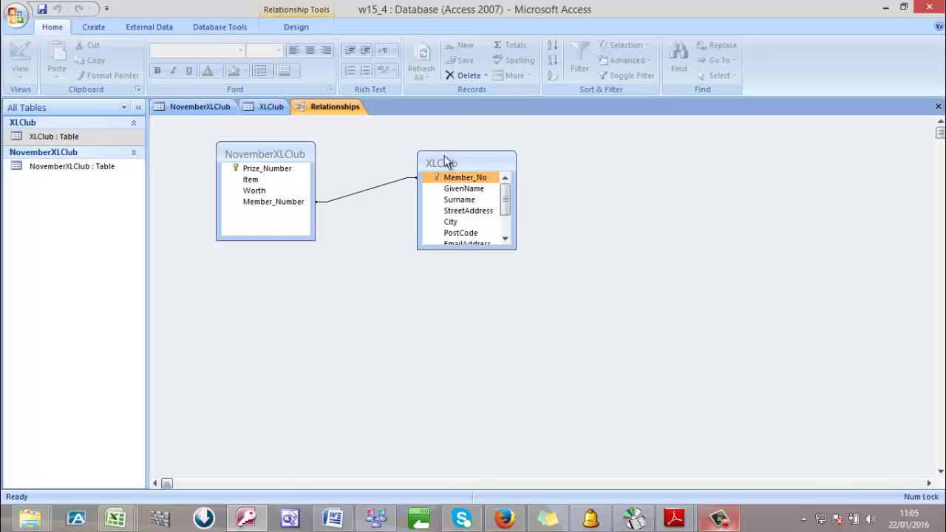
drag(465, 164, 406, 151)
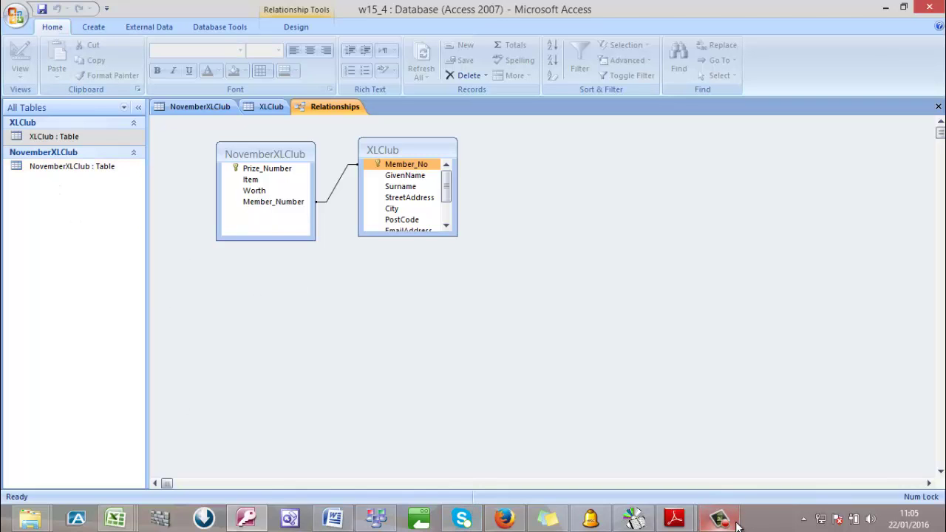
Switch to 9713_w15_qp_04.pdf, read question 2's mail merge requirements, and return to the database
mouse_move(674, 519)
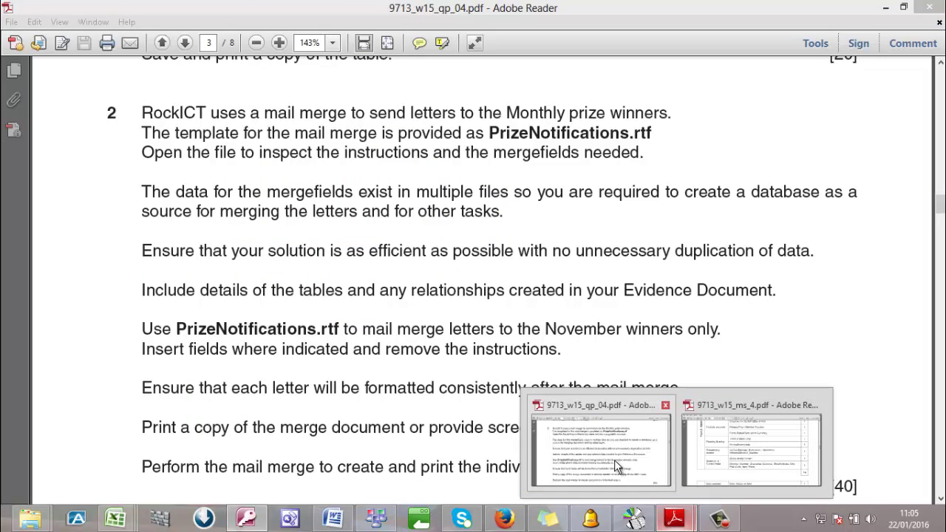
click(613, 460)
scroll(149, 314, down, 1)
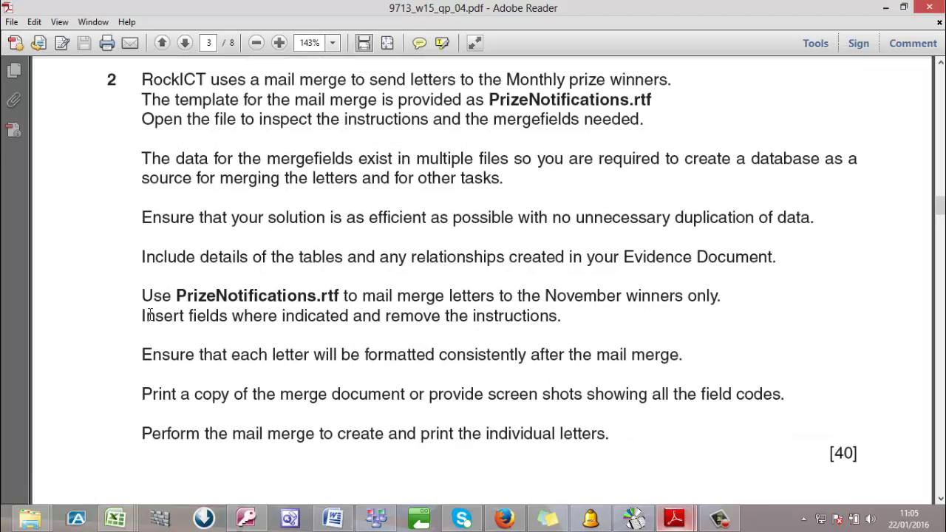
scroll(149, 314, down, 2)
scroll(147, 312, up, 2)
scroll(310, 296, up, 1)
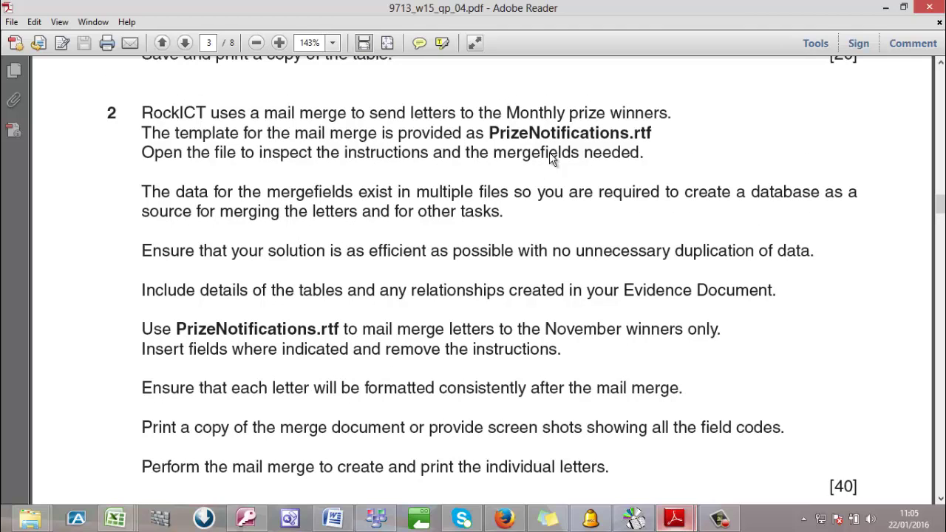
click(885, 7)
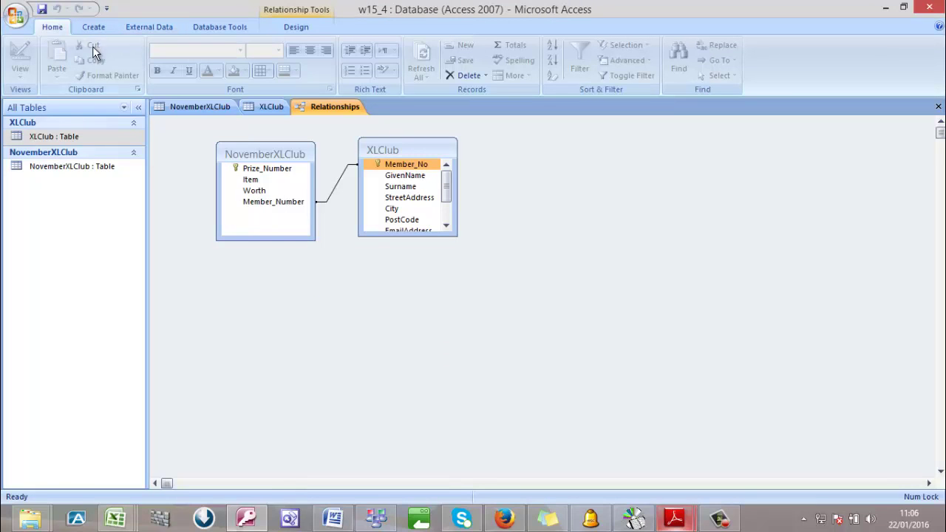
Create a new query in design view containing both the NovemberXLClub and XLClub tables
click(102, 27)
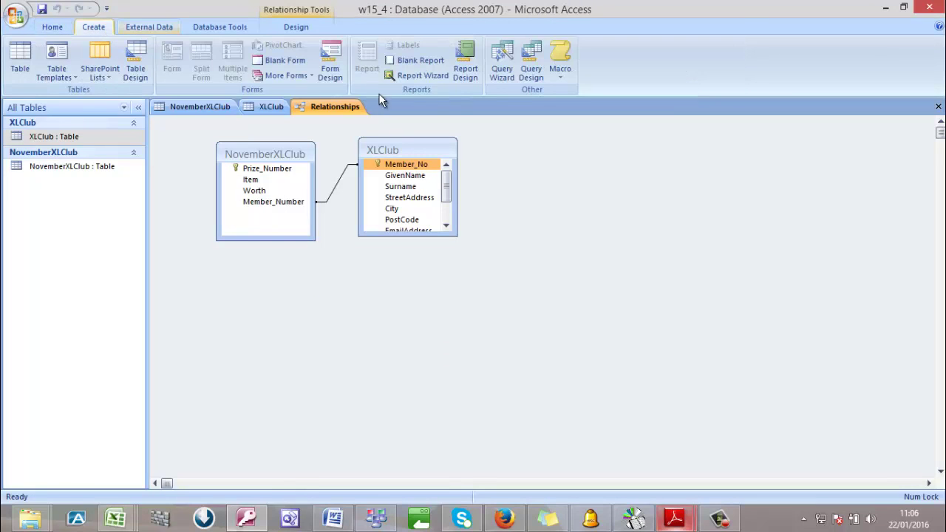
click(532, 65)
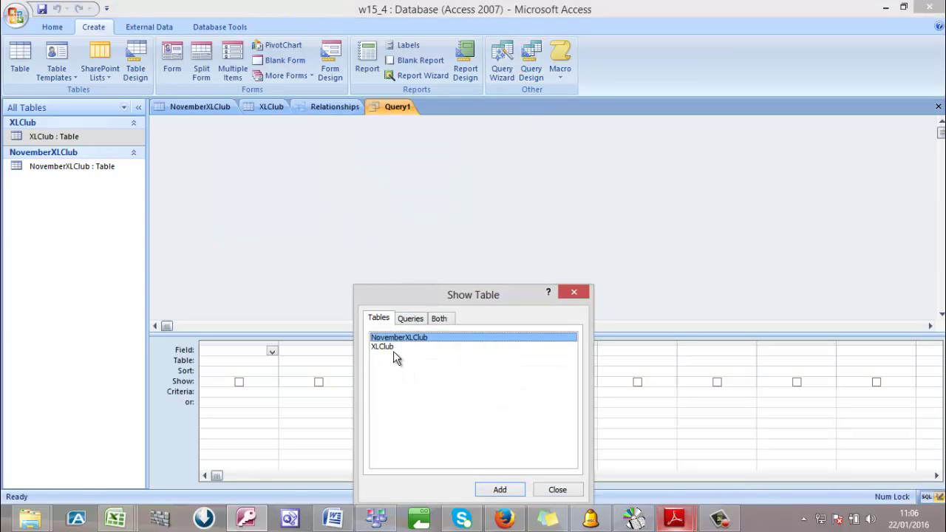
drag(393, 349, 425, 336)
click(514, 489)
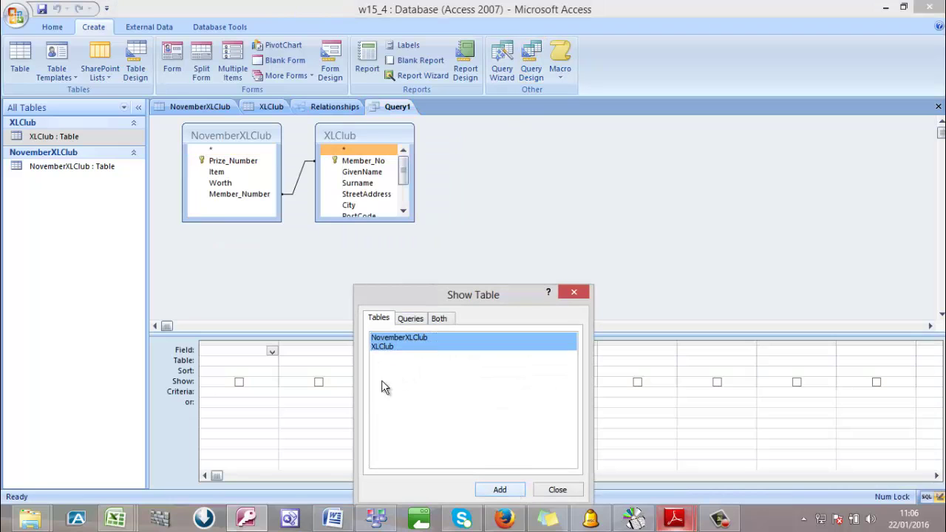
click(572, 294)
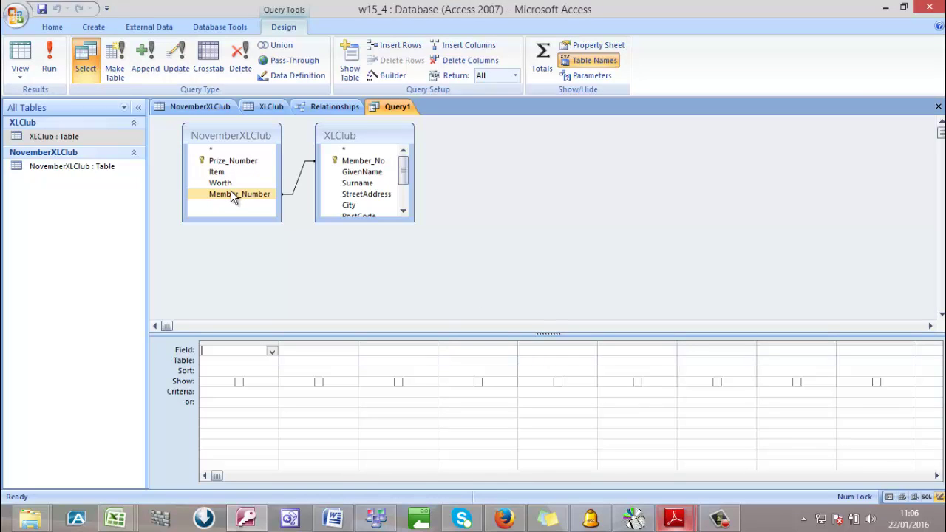
Add Member_Number from NovemberXLClub and GivenName, Surname, StreetAddress, City and PostCode from XLClub to the query
double_click(230, 194)
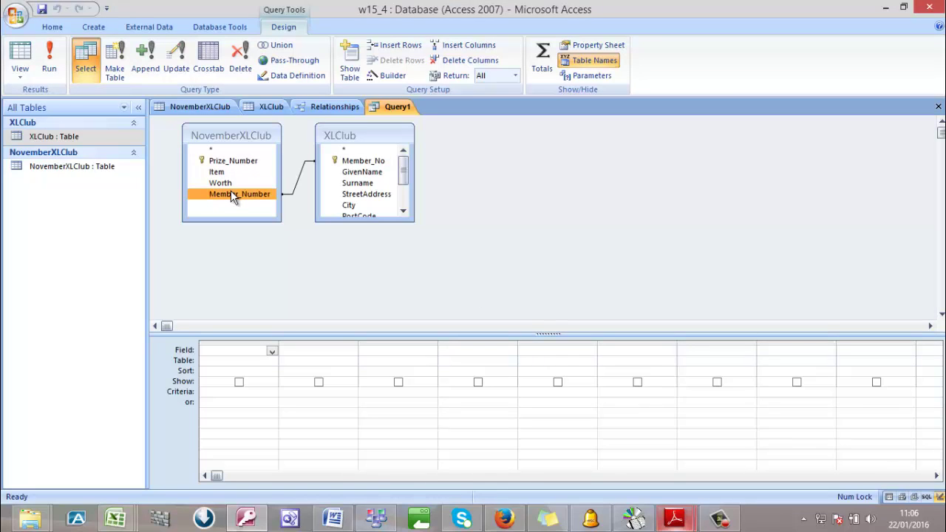
double_click(362, 171)
double_click(358, 183)
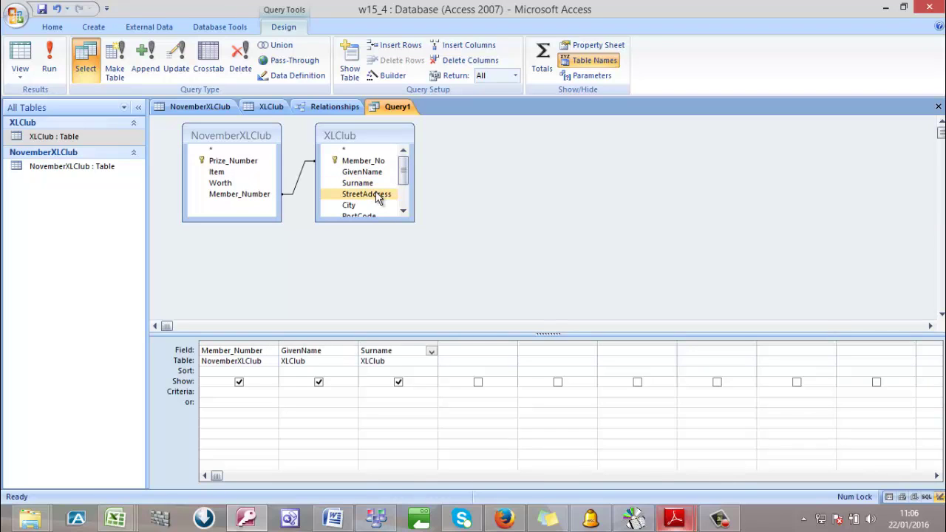
double_click(375, 195)
double_click(365, 205)
click(402, 212)
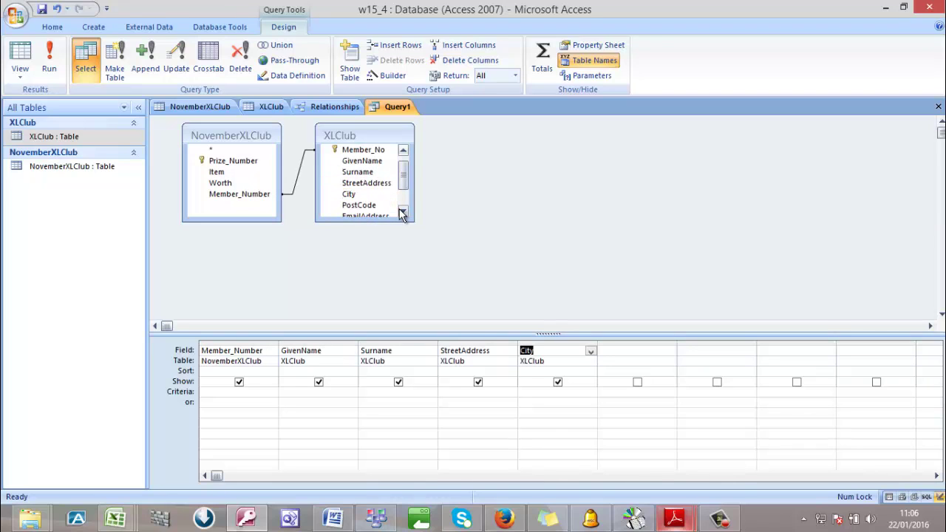
click(402, 213)
double_click(361, 195)
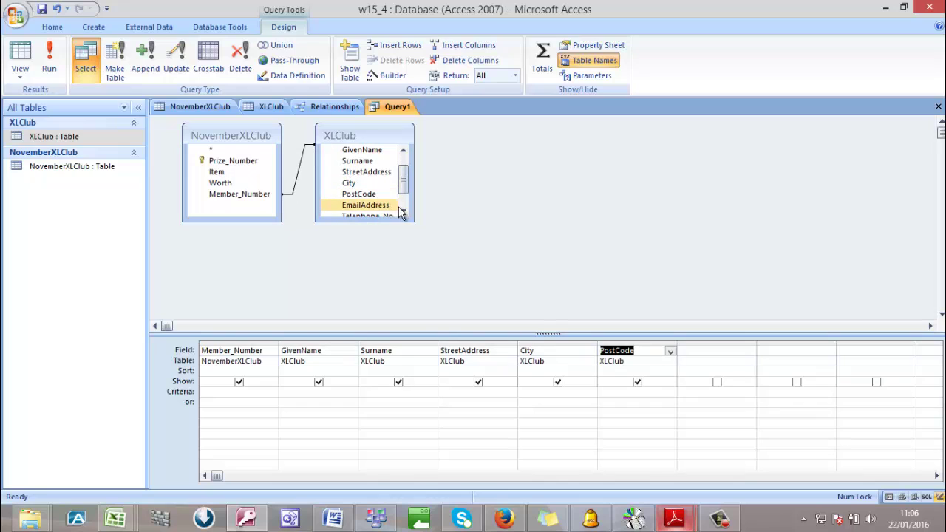
Look through the remaining XLClub fields and add Item and Worth from NovemberXLClub to the query
double_click(403, 211)
click(383, 194)
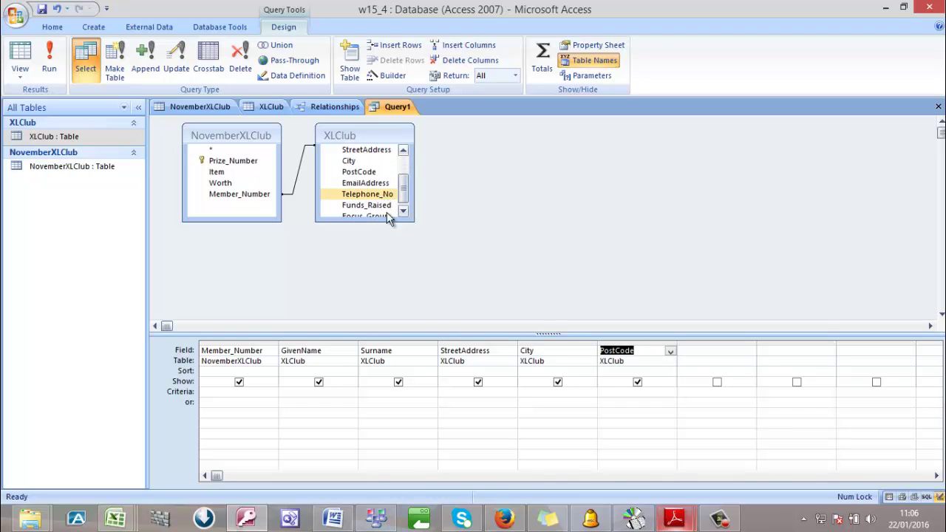
click(386, 216)
click(404, 211)
click(380, 201)
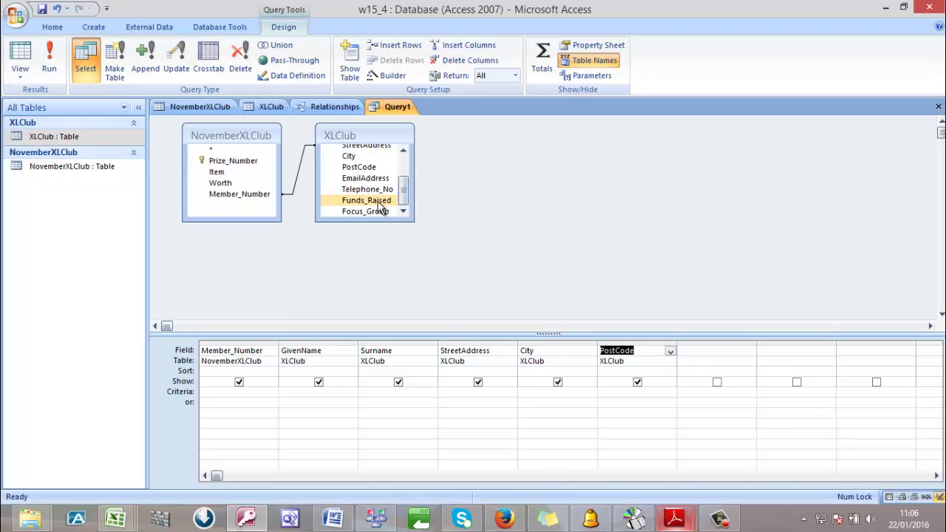
click(379, 203)
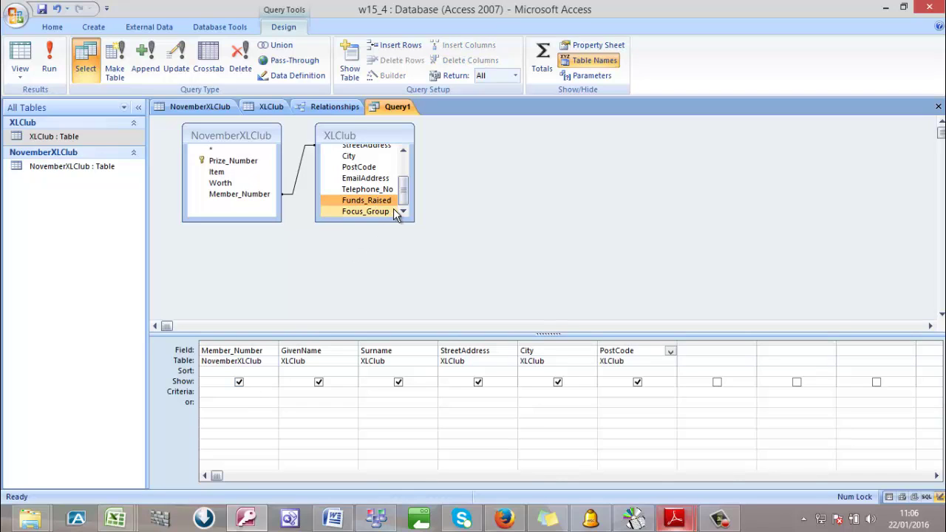
drag(336, 204, 208, 164)
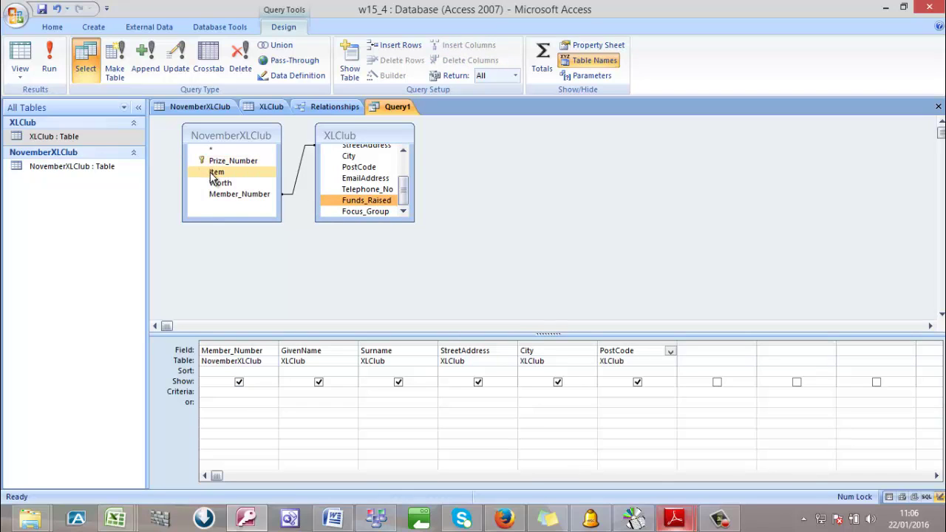
double_click(216, 172)
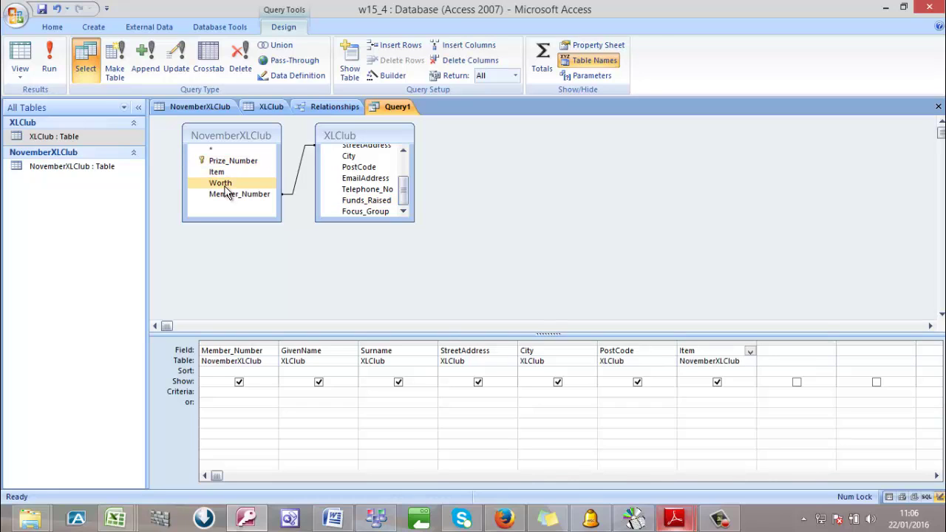
double_click(226, 185)
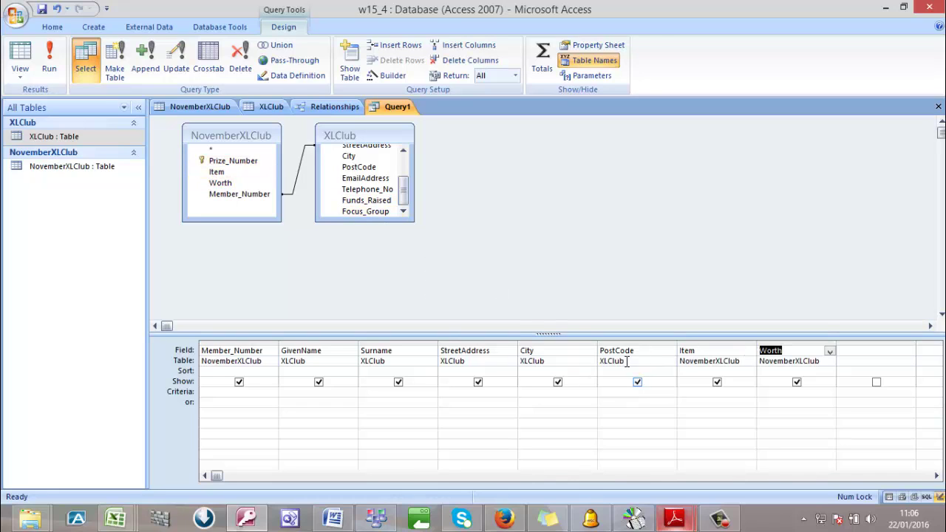
Switch to PrizeNotifications.rtf in Word, check which merge fields the letter needs, and return to the query design
click(331, 519)
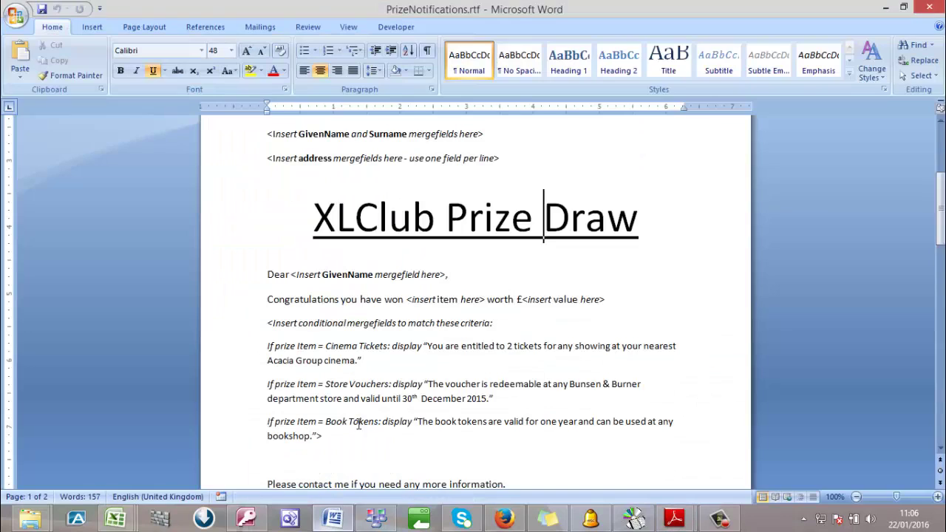
scroll(411, 355, up, 2)
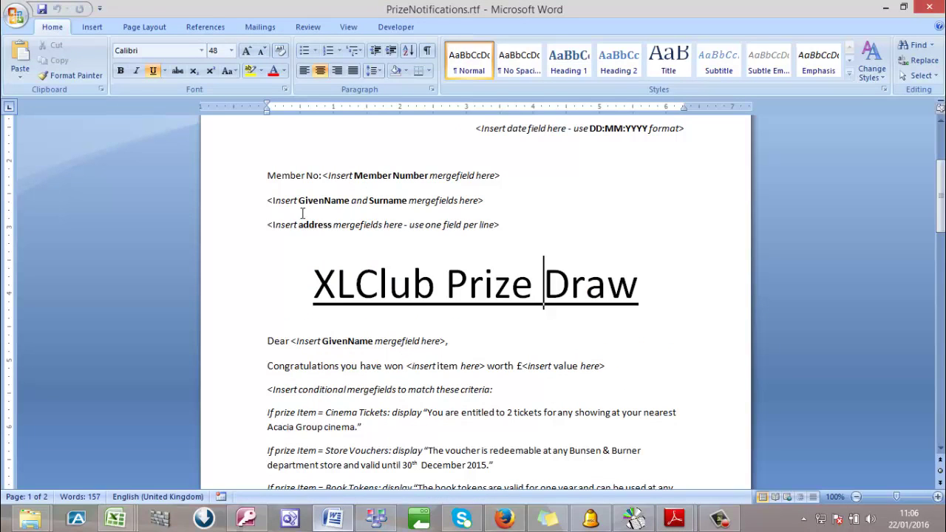
scroll(479, 467, down, 2)
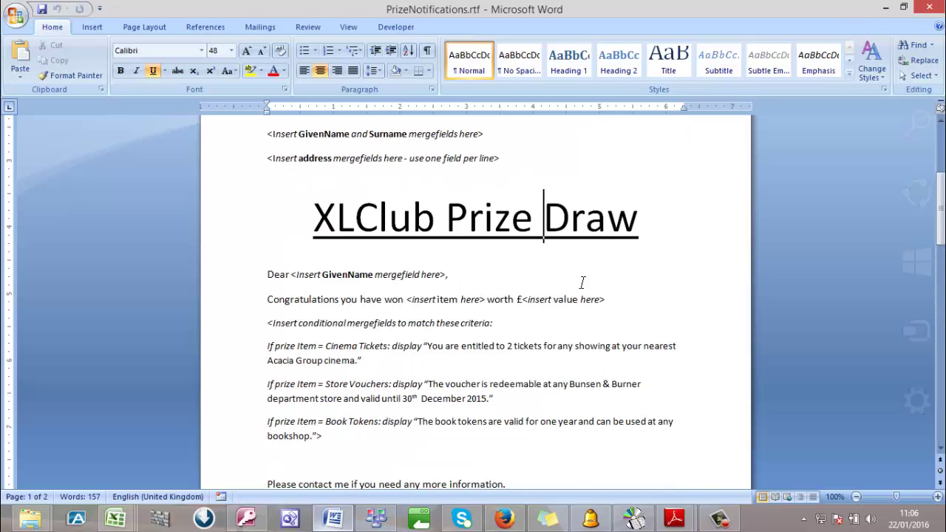
click(885, 8)
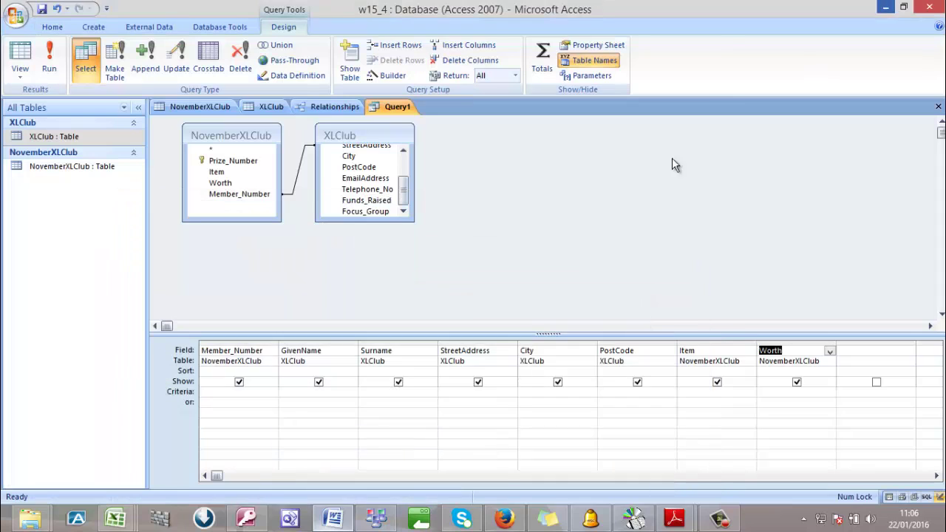
Run the query and copy all of its records
click(49, 63)
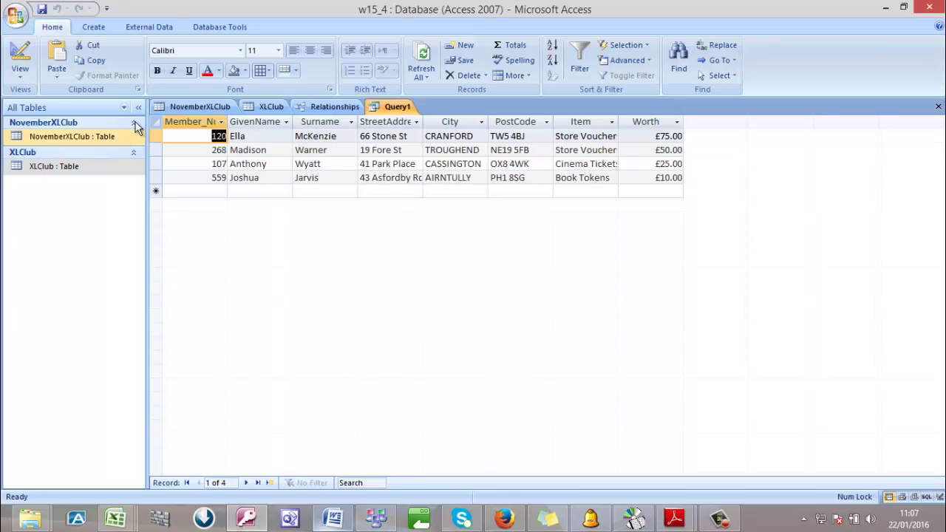
click(160, 120)
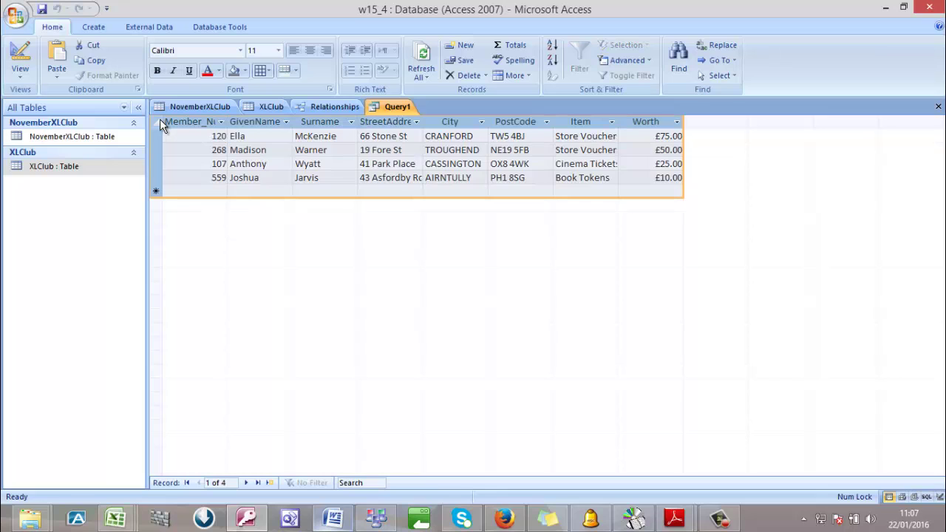
right_click(159, 119)
key(Escape)
right_click(160, 125)
click(194, 179)
Switch to monthly winners.xlsx in Excel and create a new blank workbook
mouse_move(115, 517)
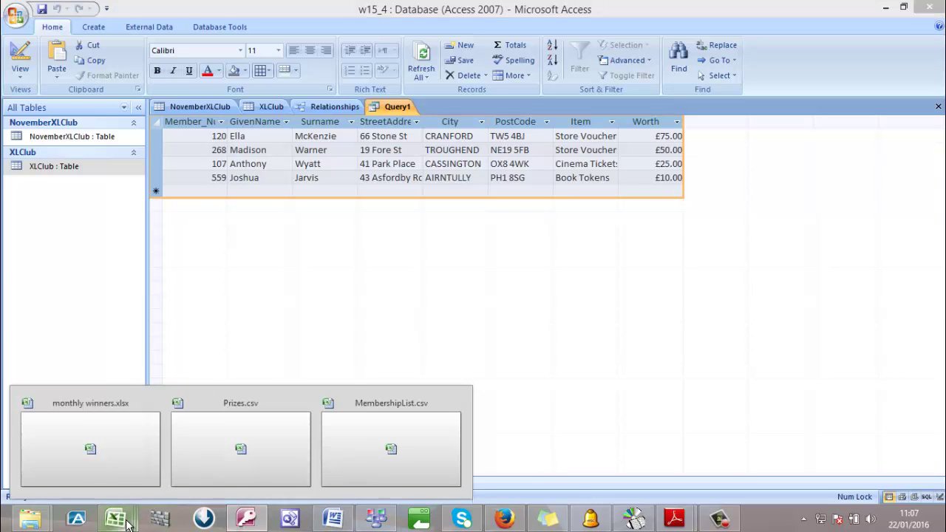
click(106, 436)
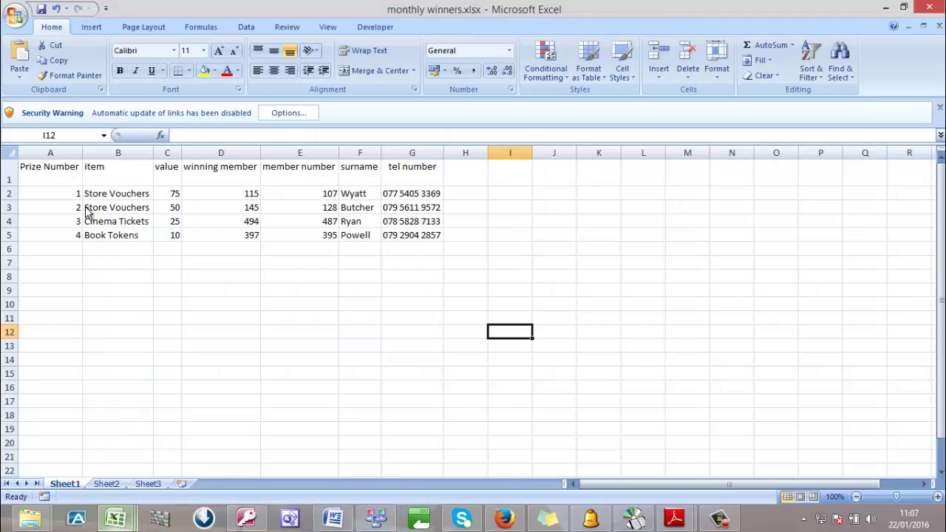
click(16, 17)
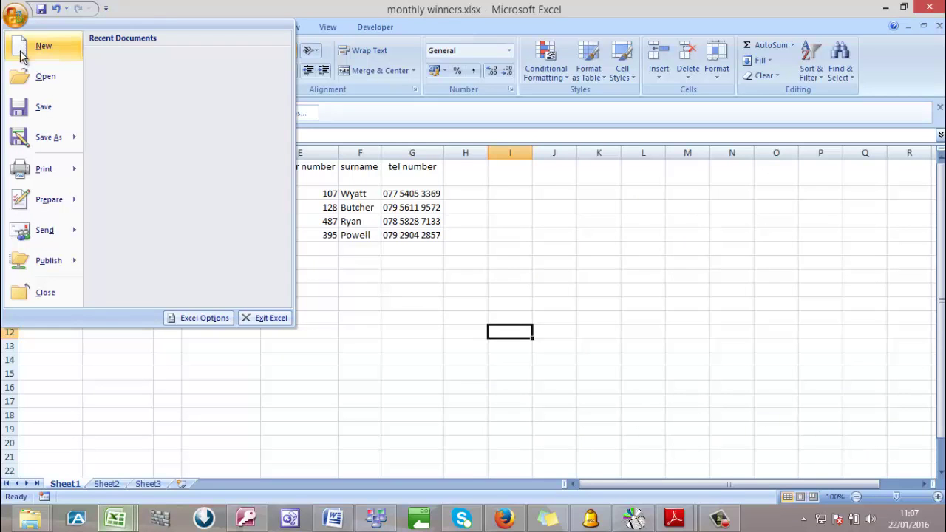
click(33, 47)
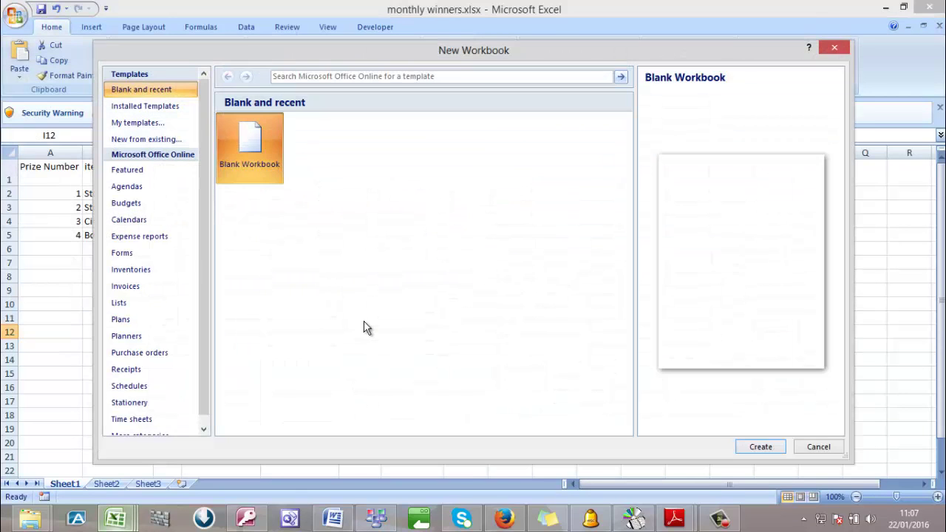
double_click(246, 142)
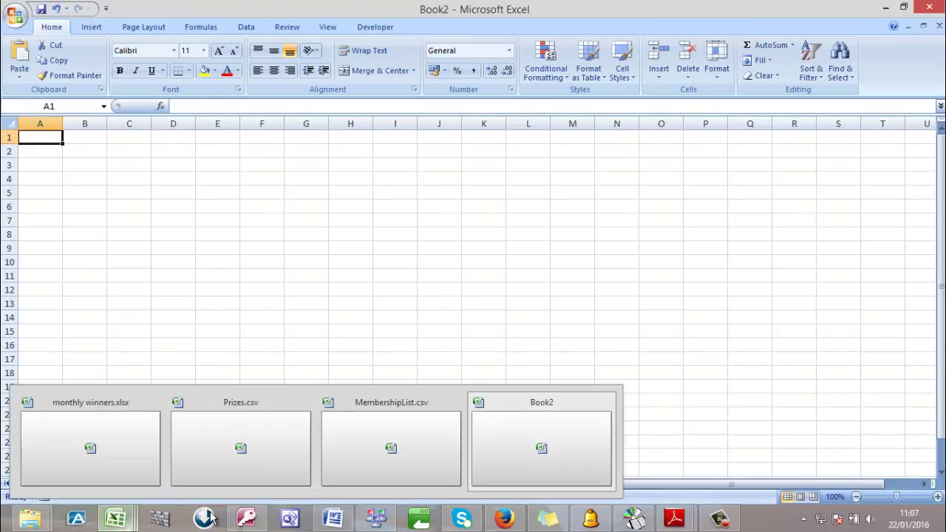
Switch to Access, show the query's design to review its fields, and return to the blank Excel workbook
click(243, 519)
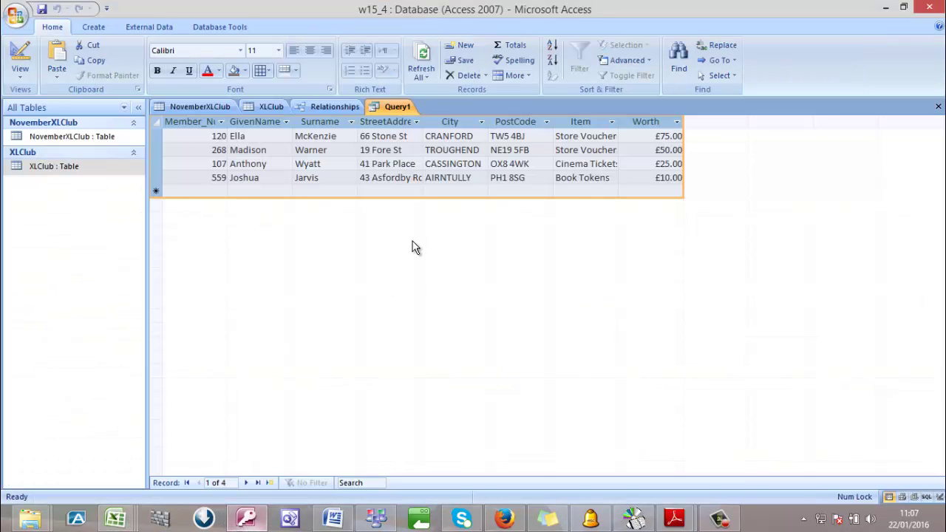
click(20, 56)
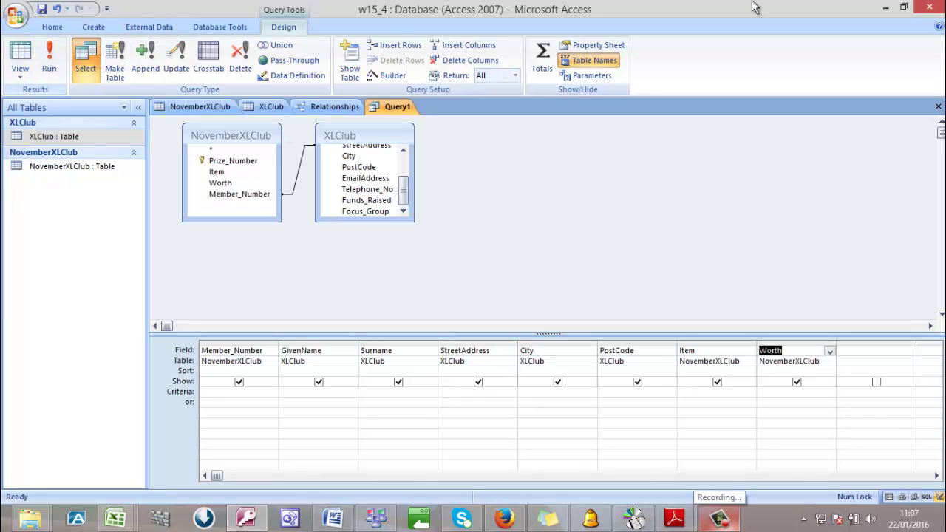
click(885, 9)
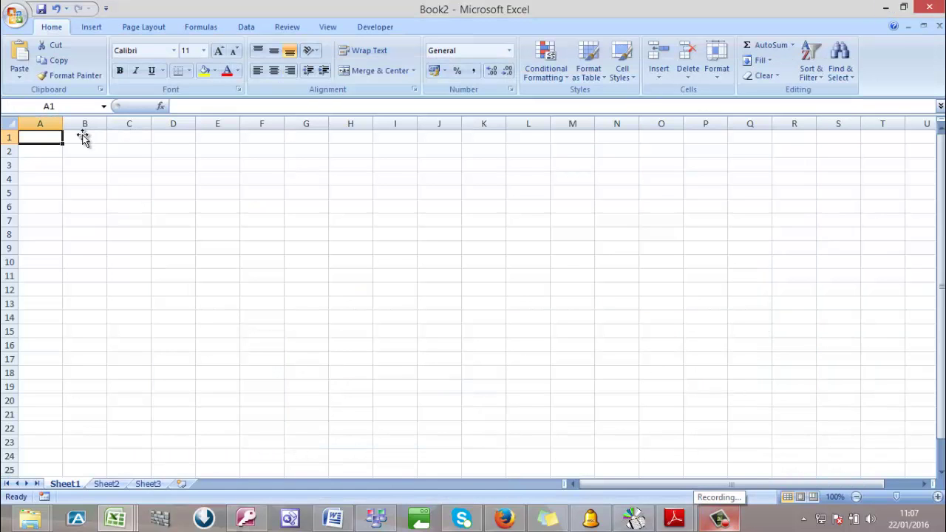
Paste the copied query records at cell A1 of the blank workbook and autofit their column widths
right_click(42, 143)
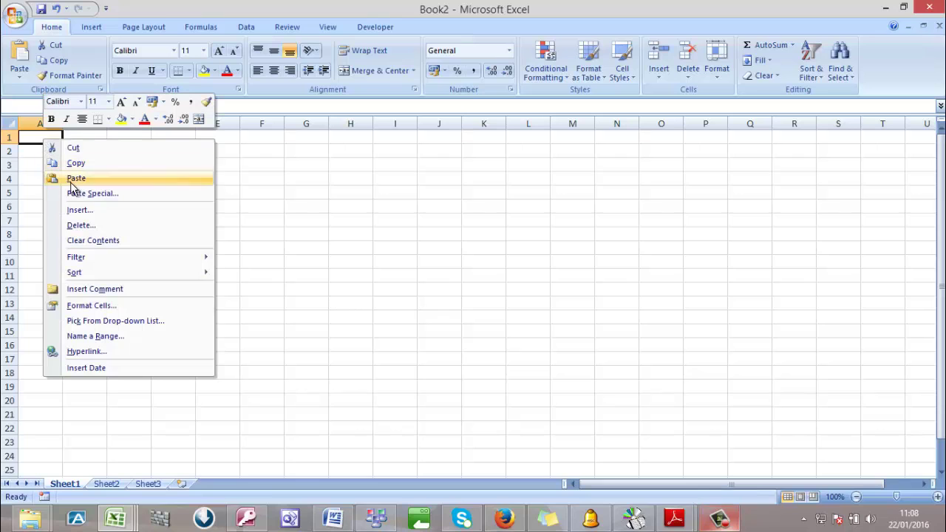
click(78, 181)
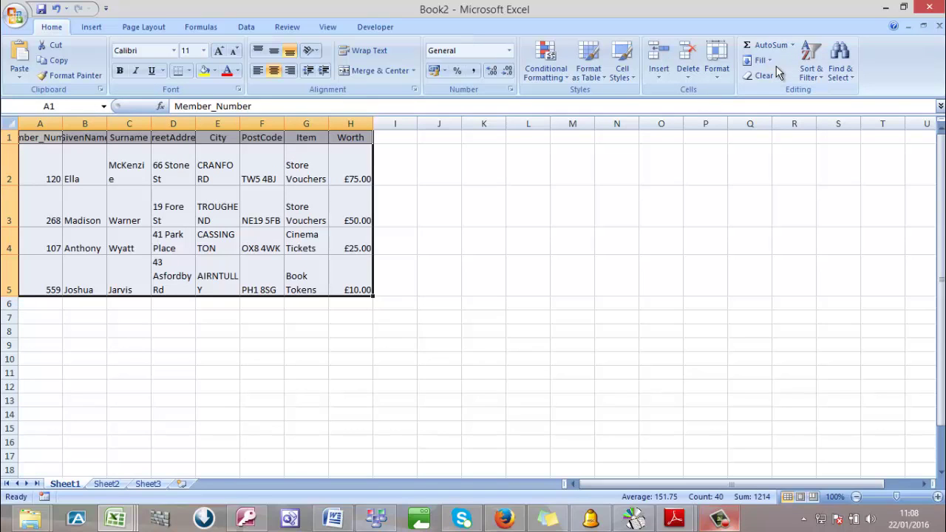
click(717, 80)
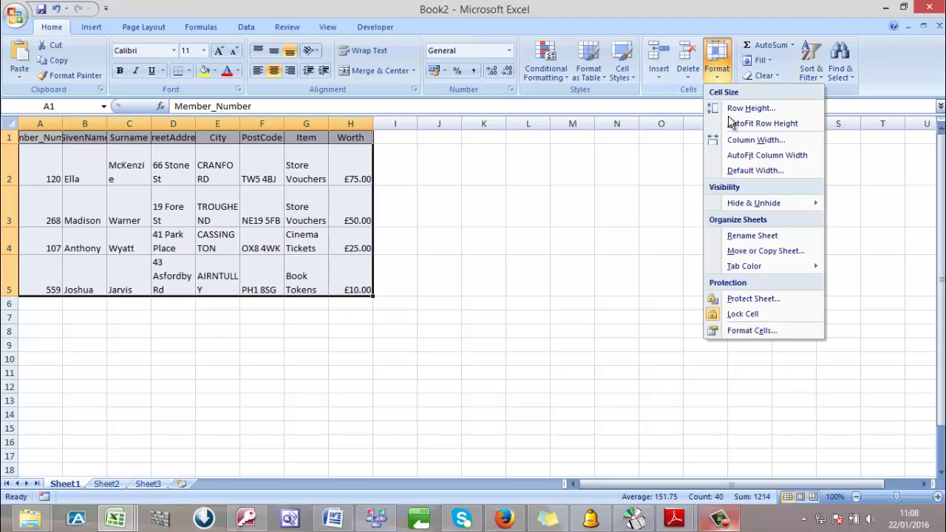
click(718, 81)
click(719, 81)
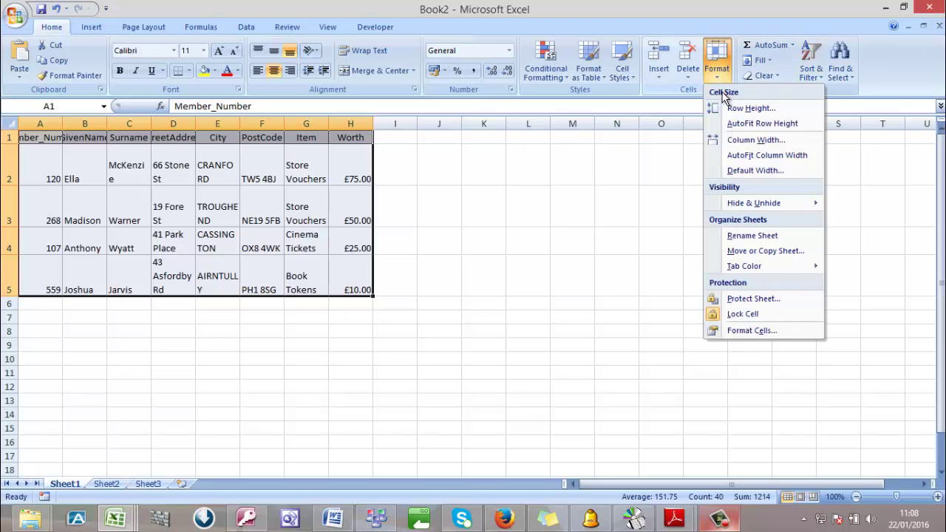
click(760, 158)
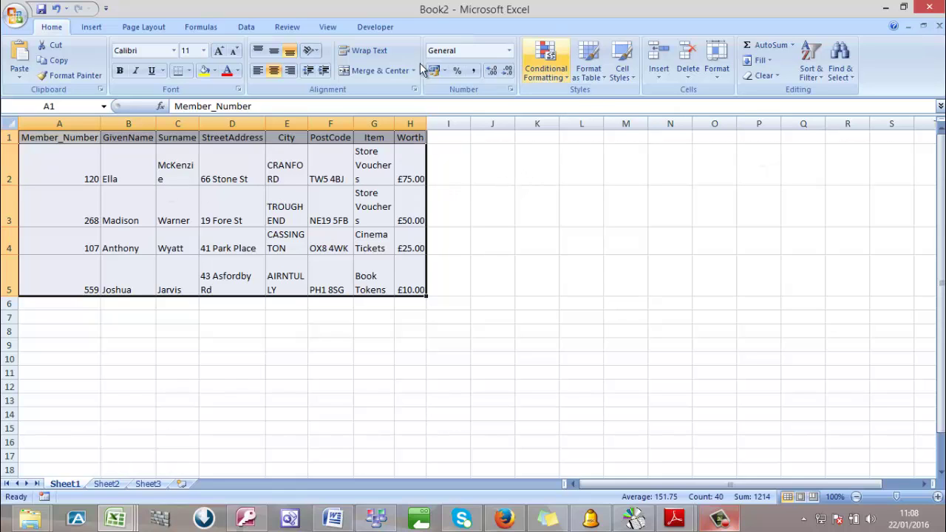
Try to tidy the layout by wrapping the pasted records' text and autofitting the whole sheet's row heights and column widths
click(375, 50)
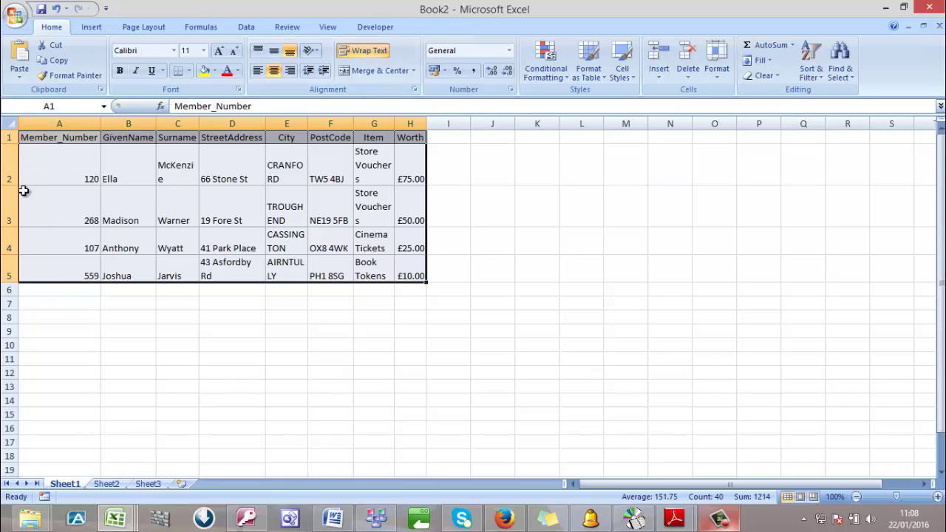
click(12, 121)
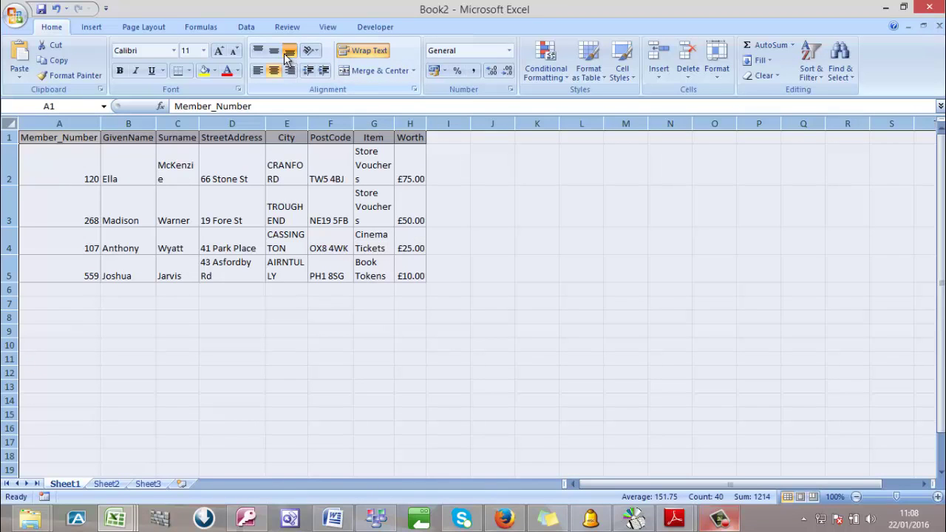
click(713, 77)
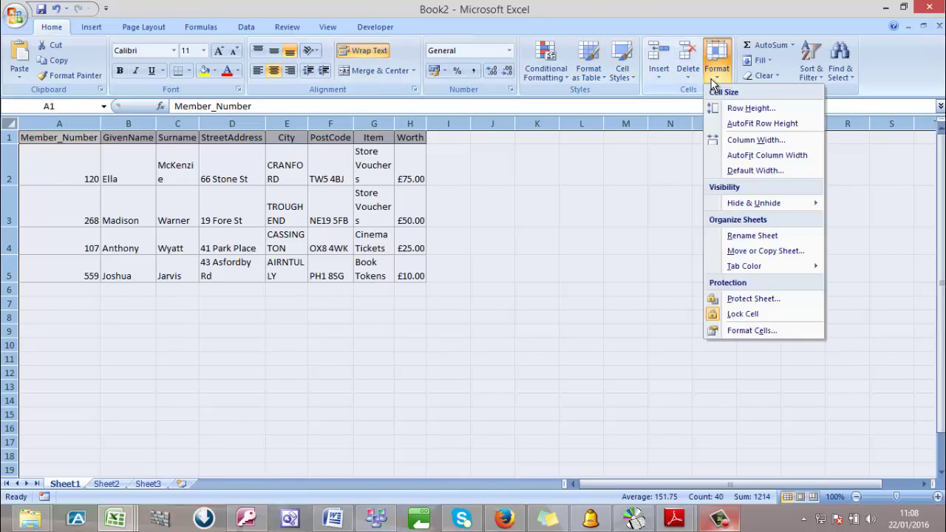
click(751, 130)
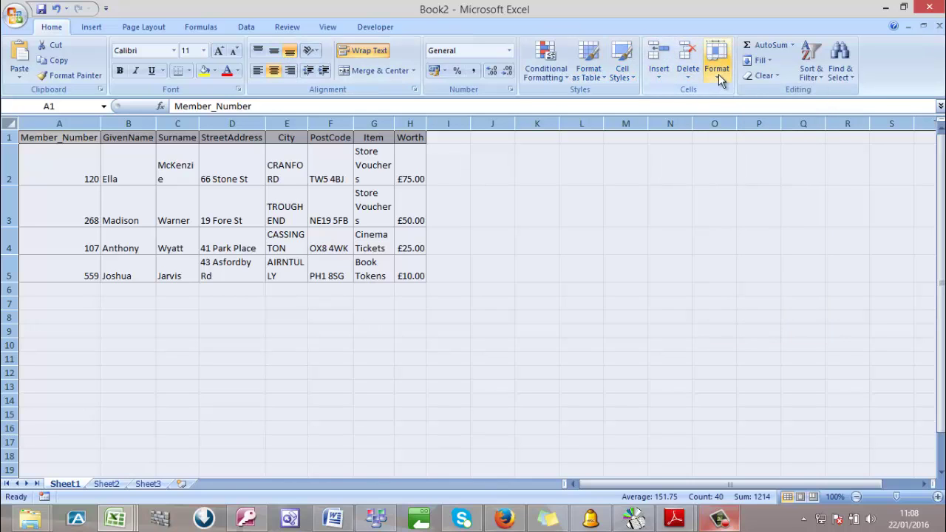
click(718, 73)
click(748, 155)
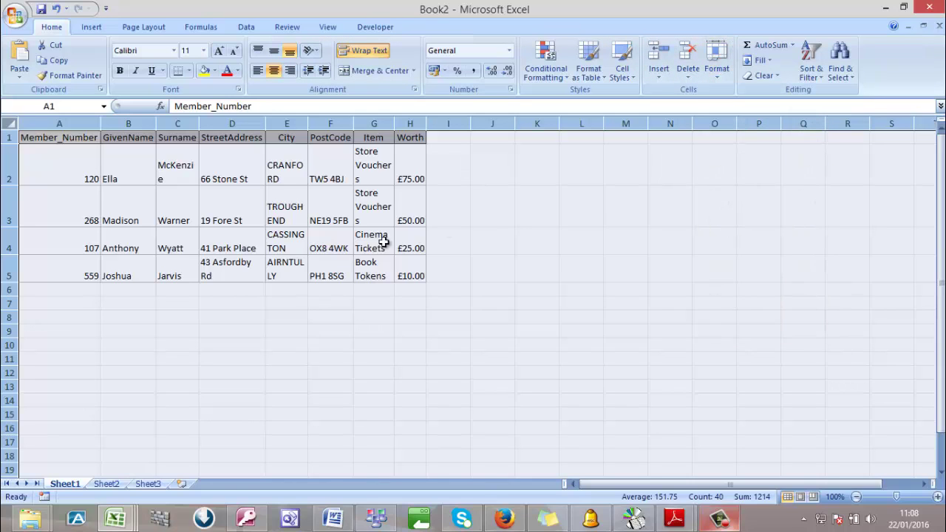
Turn off text wrapping for the Item header in G1 and autofit its row height
click(356, 138)
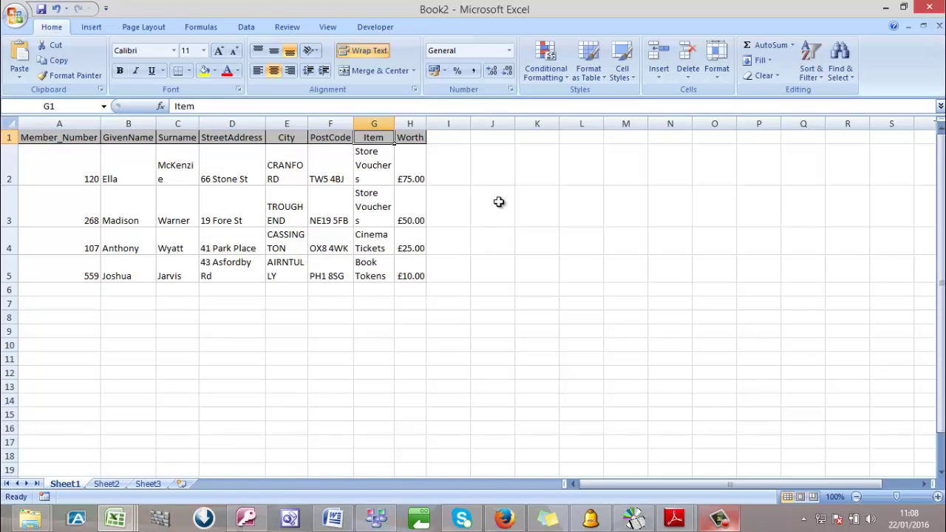
click(361, 52)
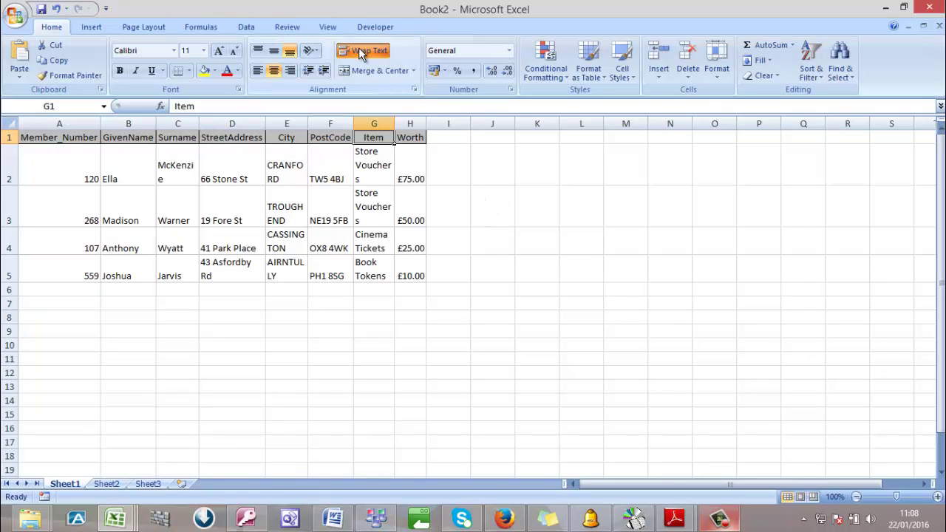
click(717, 74)
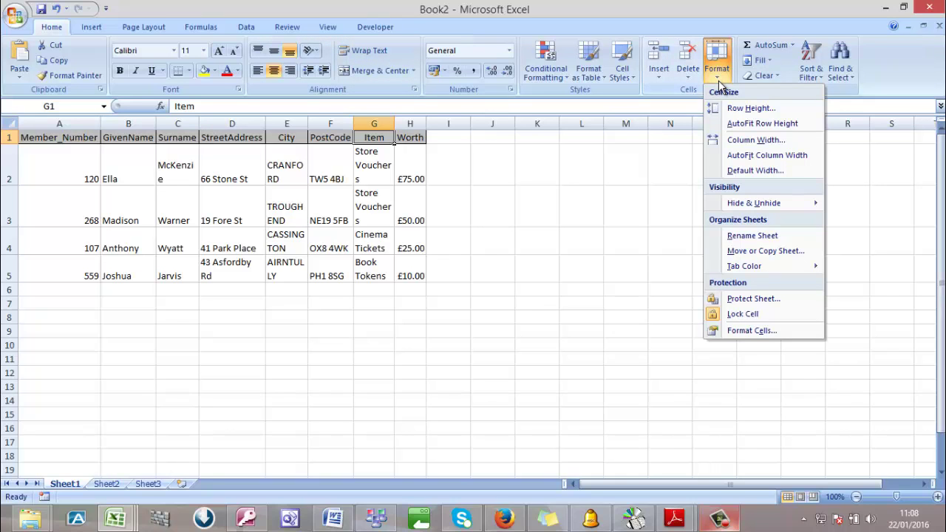
click(739, 124)
Turn off text wrapping for the whole sheet and autofit all column widths to their contents
click(13, 129)
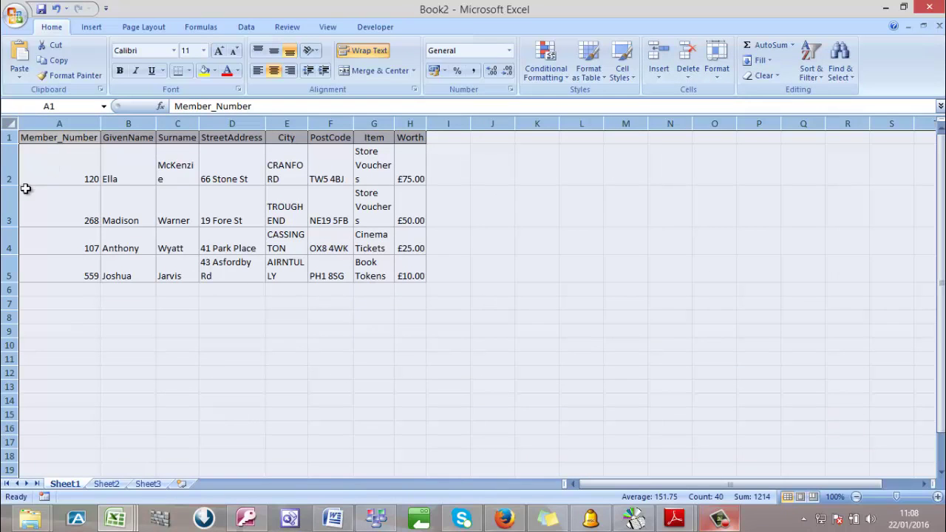
click(364, 50)
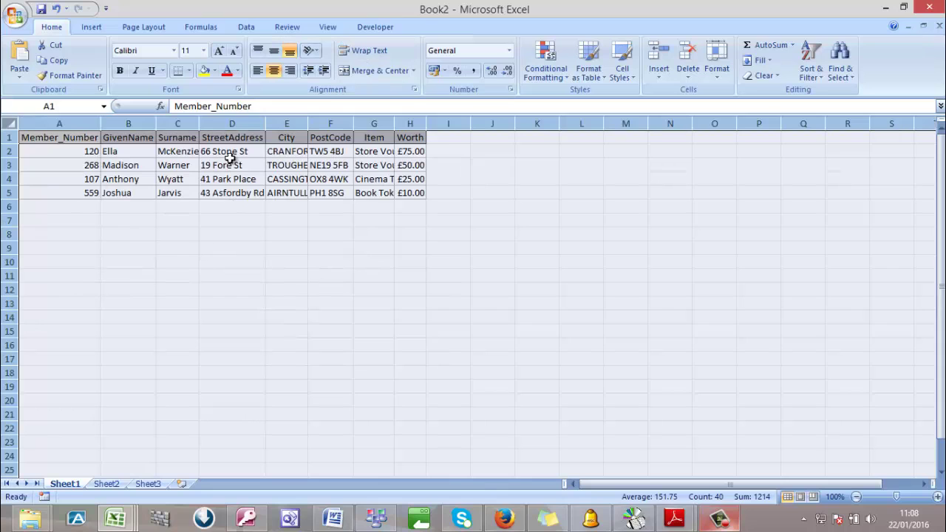
double_click(101, 123)
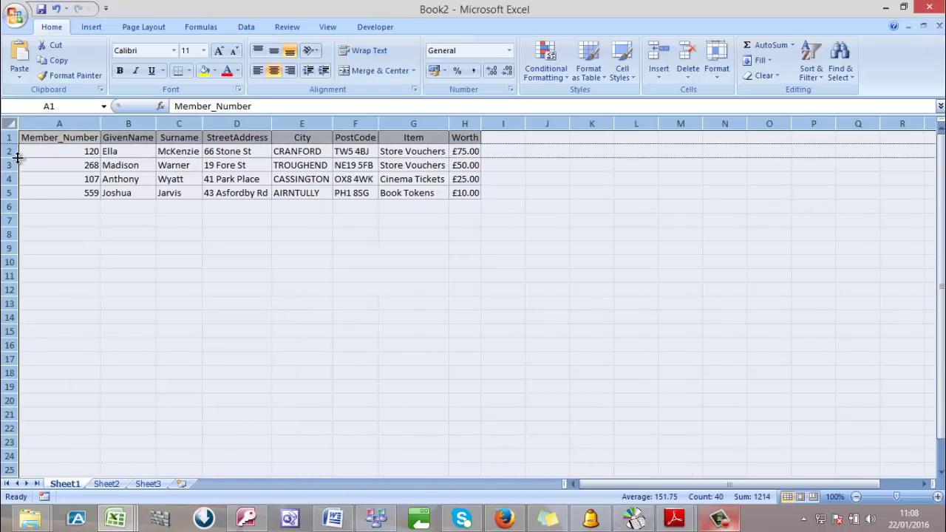
click(437, 235)
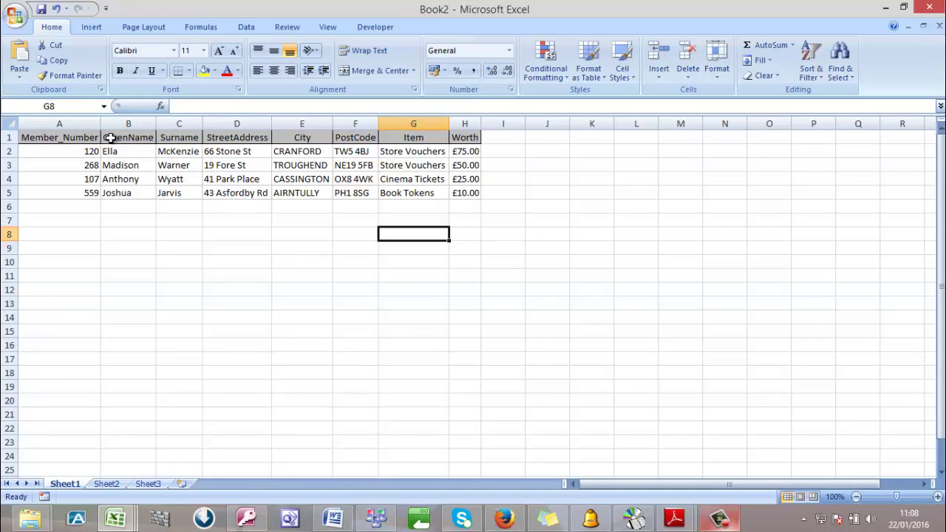
Save the workbook as datasource in Excel Workbook format in the AICT W15_4 folder and close it
click(16, 15)
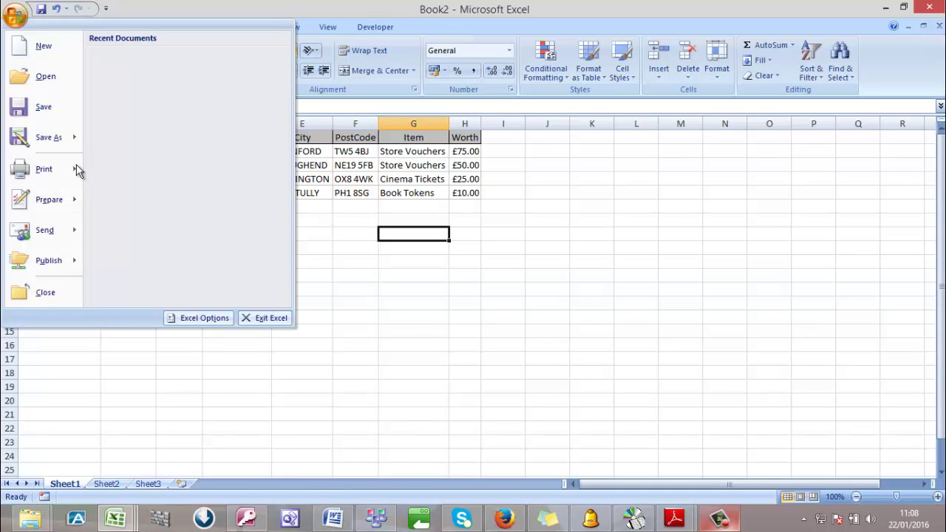
mouse_move(37, 137)
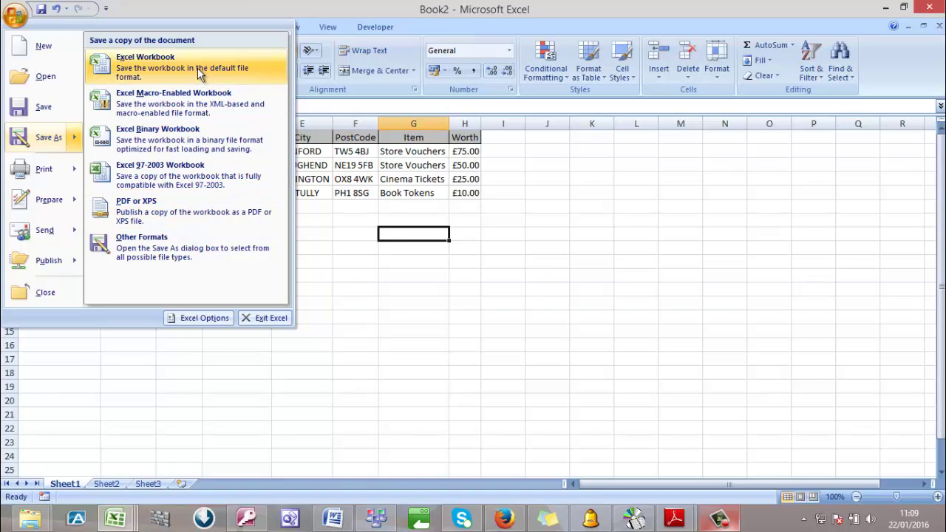
key(Escape)
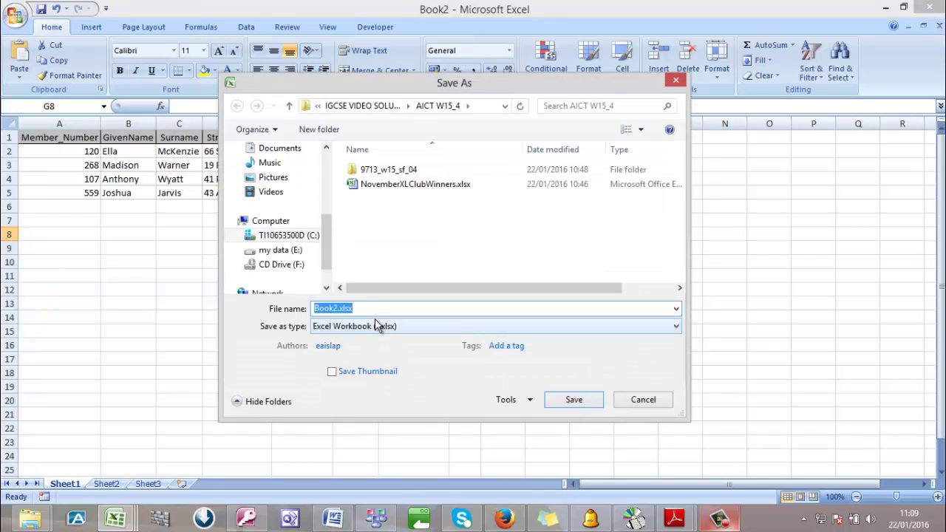
text(datasource)
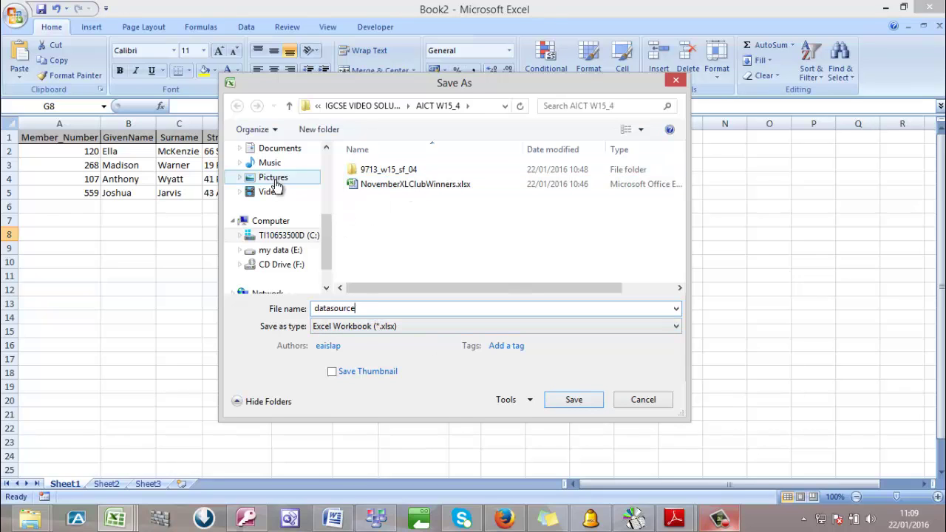
click(573, 407)
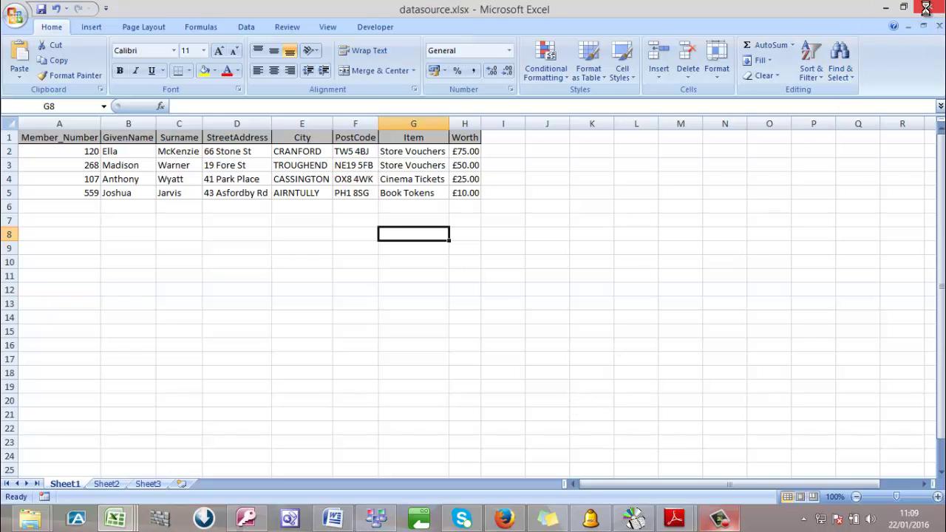
click(938, 26)
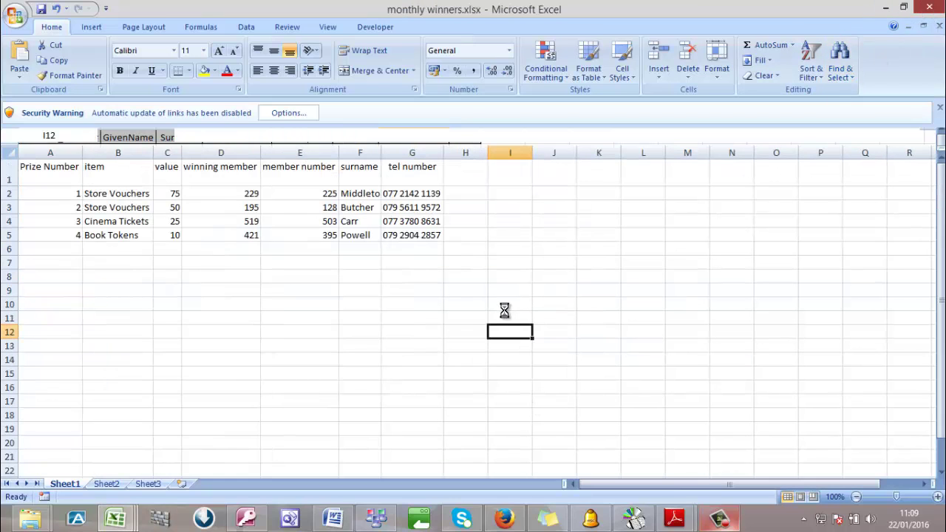
Switch to 9713_w15_qp_04.pdf in Adobe Reader, review the mail merge instructions in question 2, and minimize the document
click(674, 520)
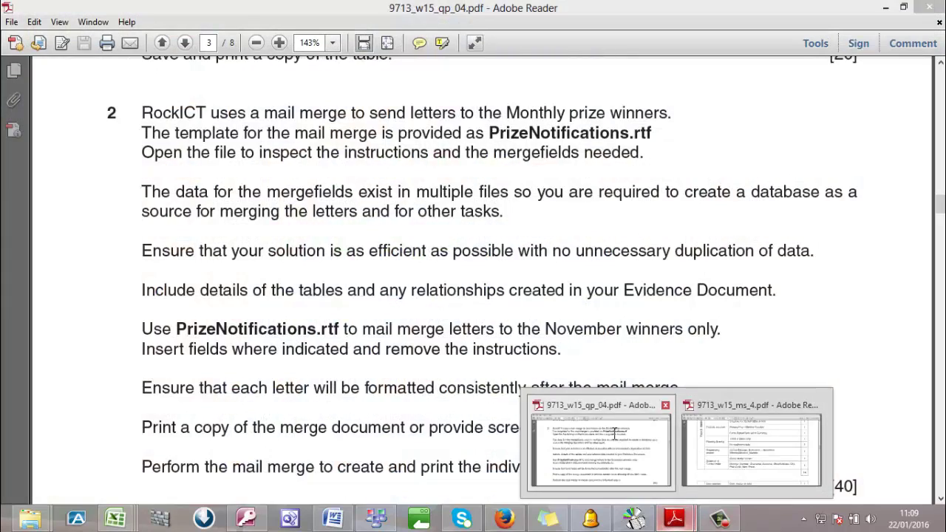
click(615, 434)
scroll(339, 427, down, 1)
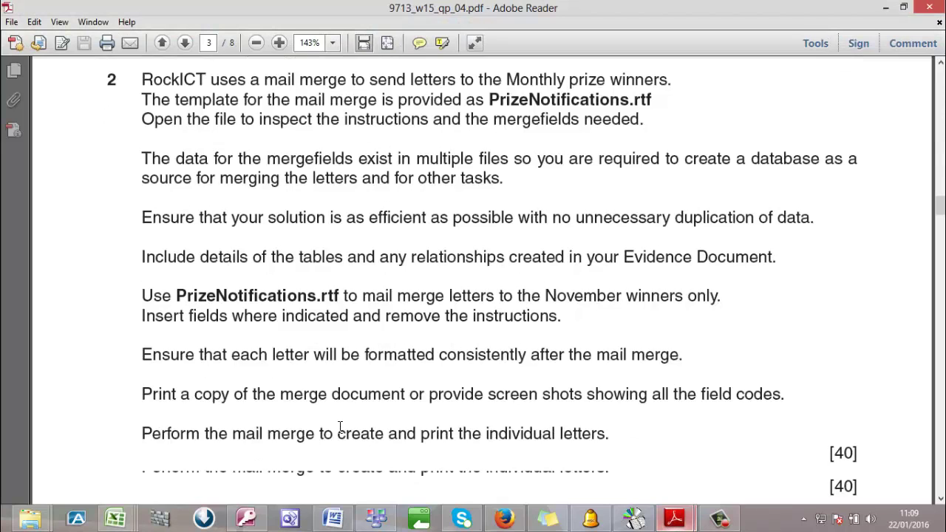
scroll(179, 384, up, 2)
scroll(307, 368, down, 3)
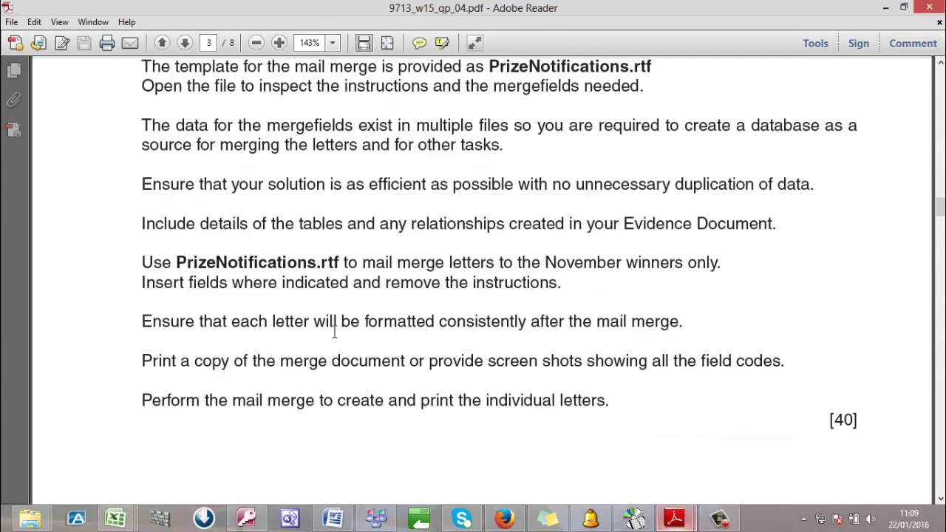
scroll(301, 362, down, 1)
scroll(303, 365, up, 3)
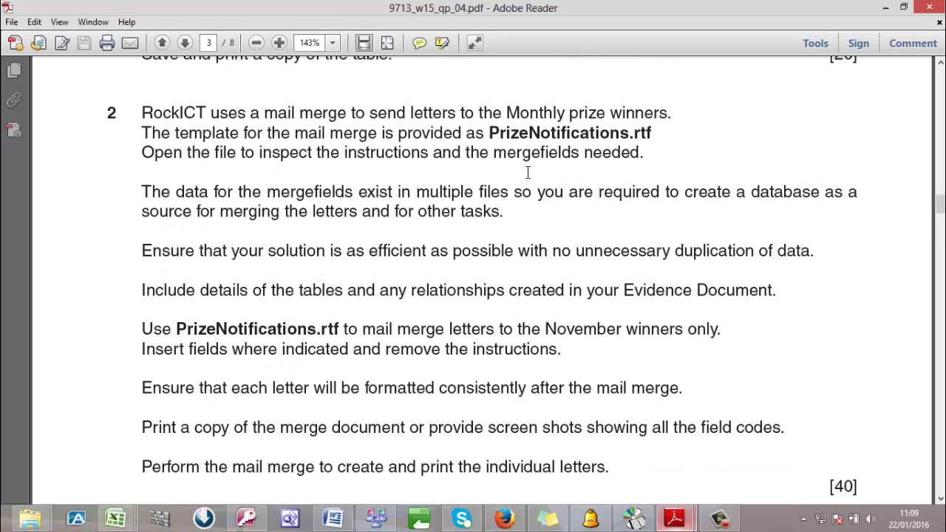
click(885, 8)
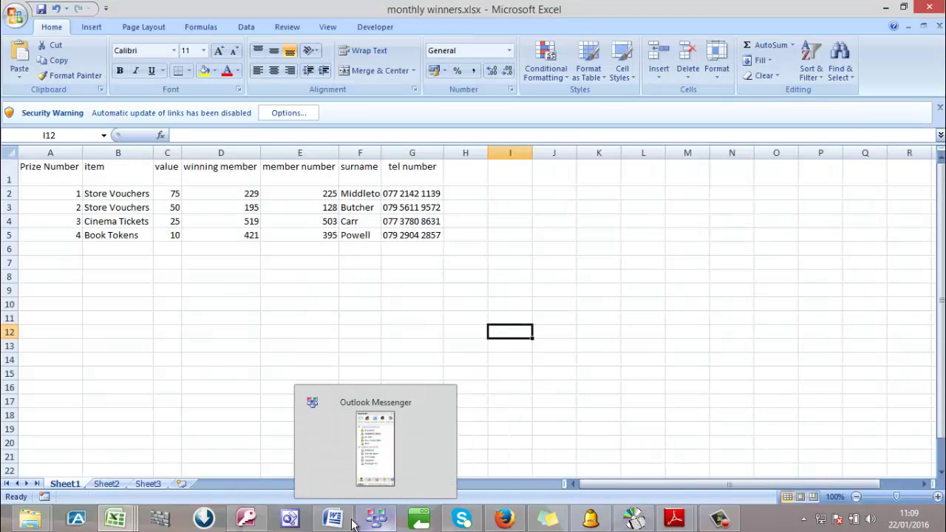
Switch to PrizeNotifications.rtf in Word and save it as PrizeNotifications in Word Document (.docx) format in the 9713_w15_sf_04 folder
mouse_move(296, 525)
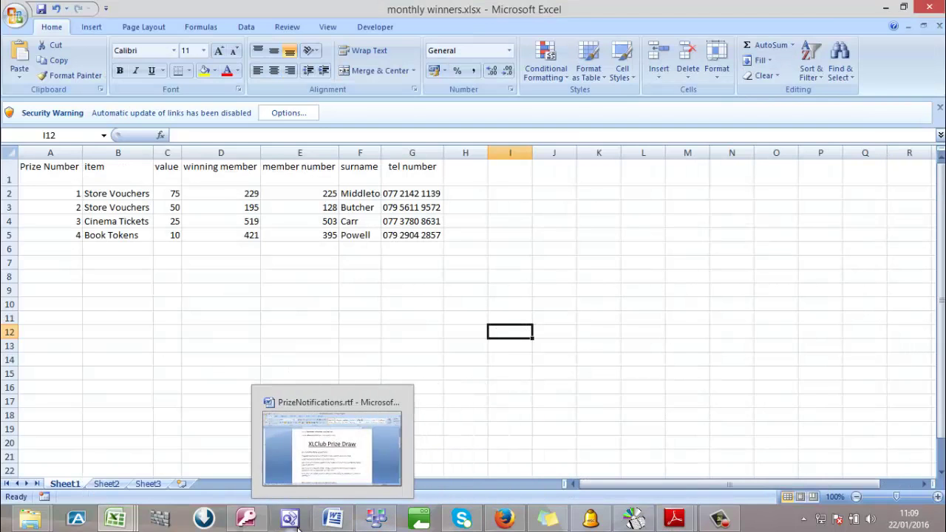
click(333, 520)
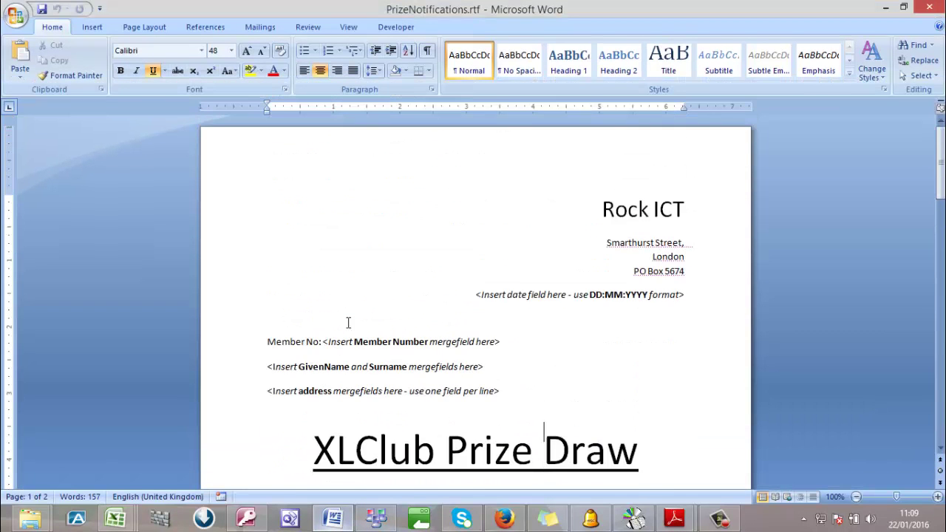
click(19, 17)
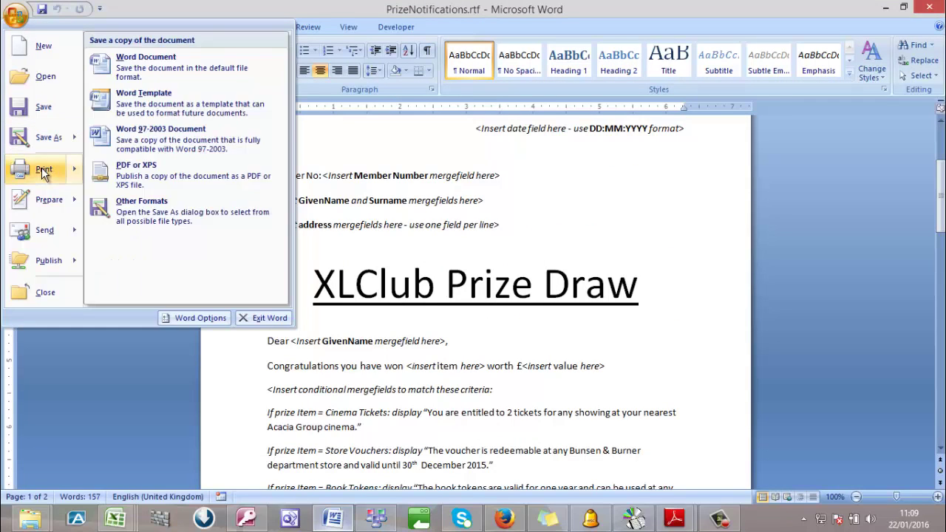
mouse_move(44, 171)
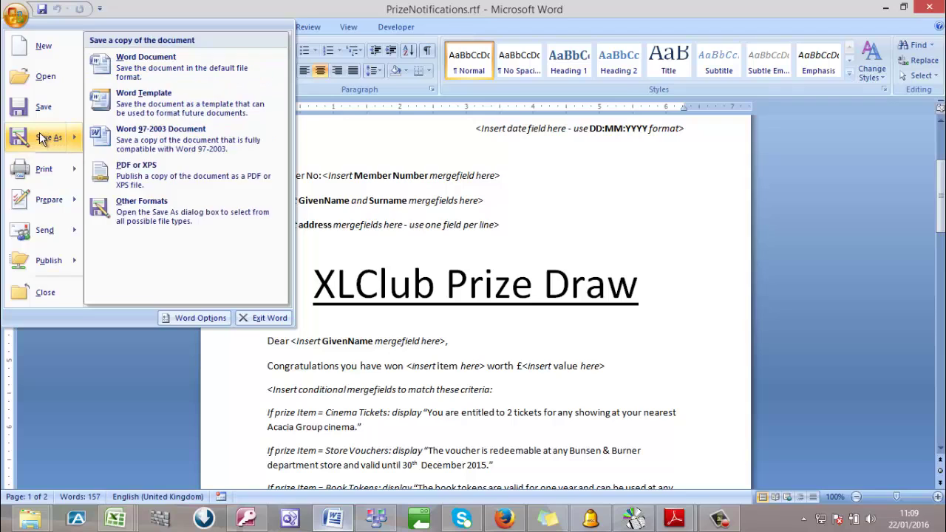
key(Escape)
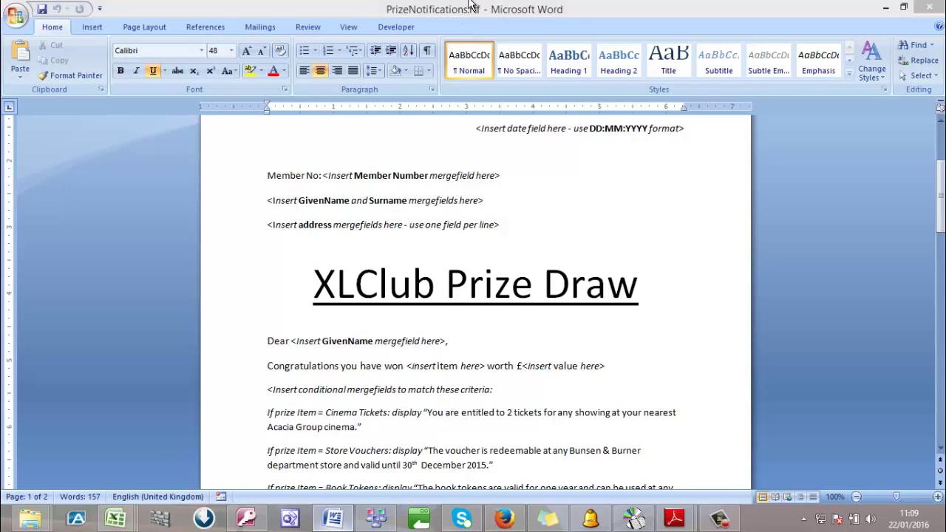
key(F12)
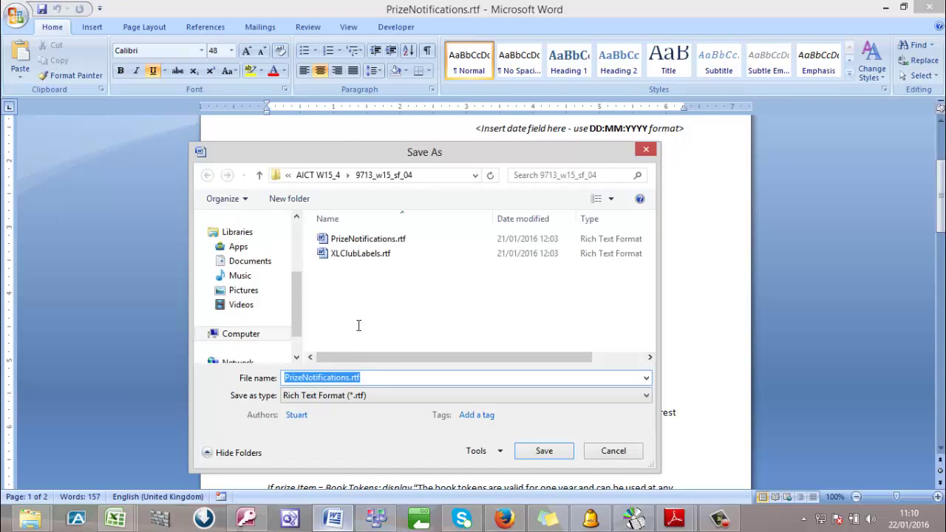
click(395, 400)
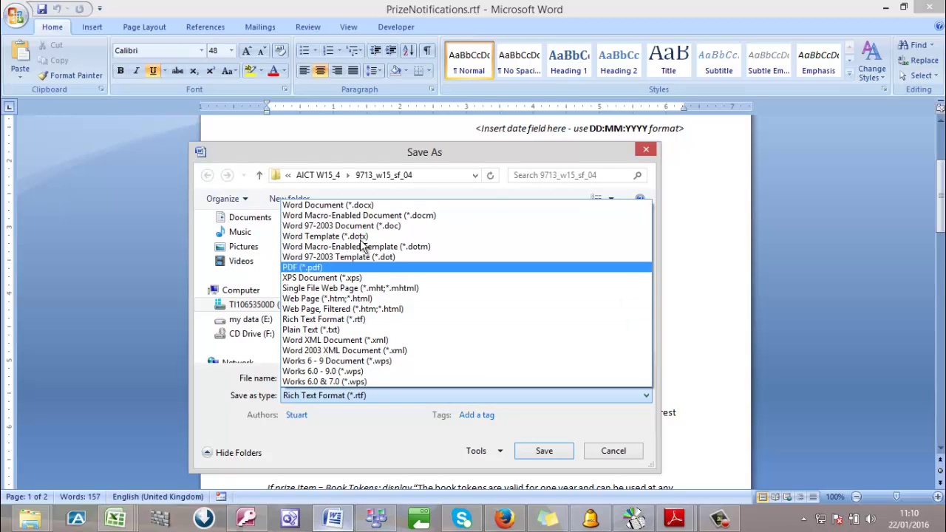
click(344, 207)
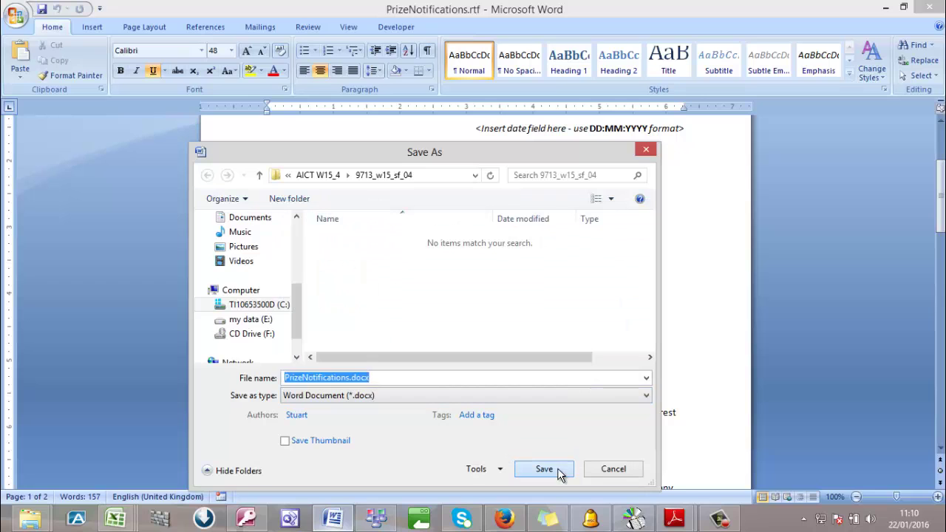
click(544, 468)
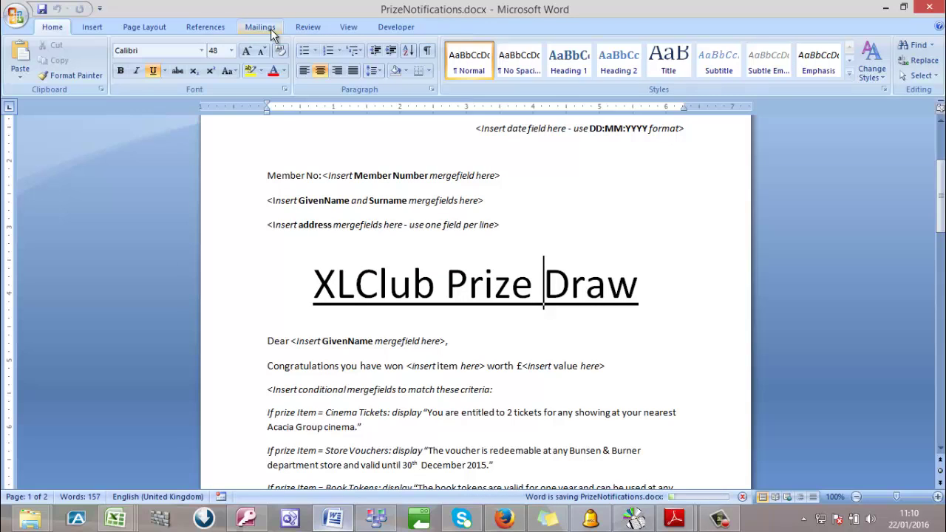
click(719, 521)
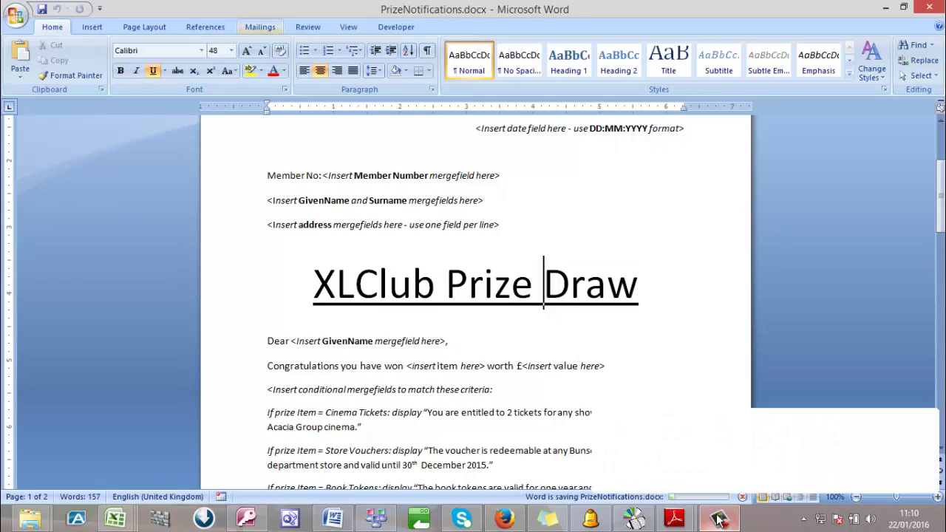
click(719, 521)
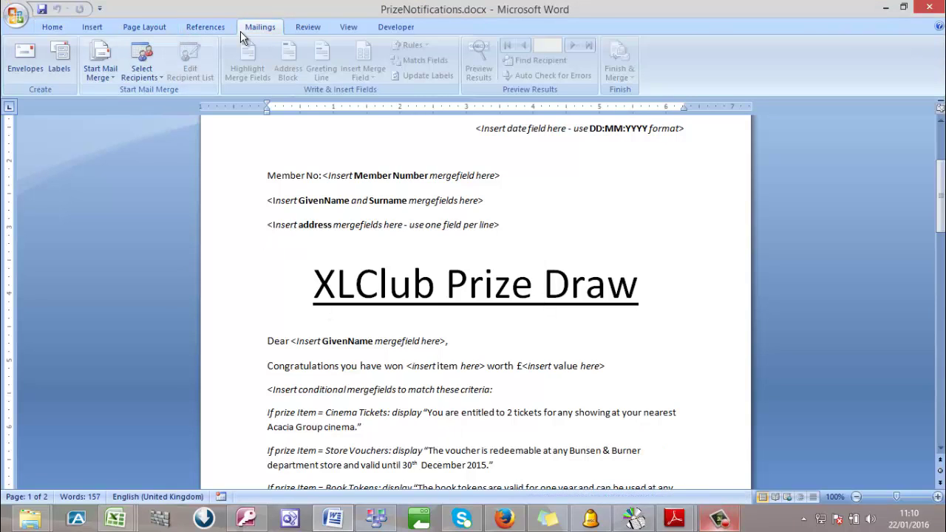
Start a Letters mail merge with an existing recipient list, copying the 9713_w15_sf_04 folder path from File Explorer
click(110, 76)
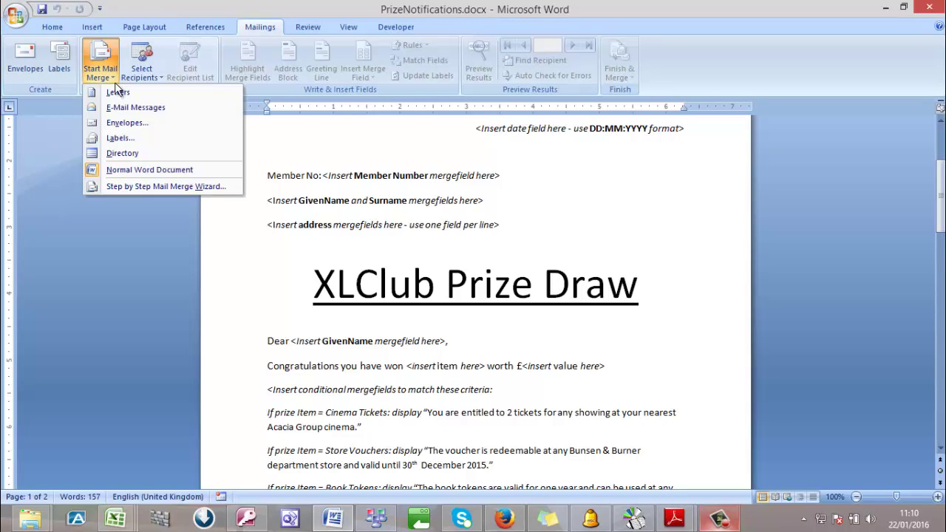
click(118, 91)
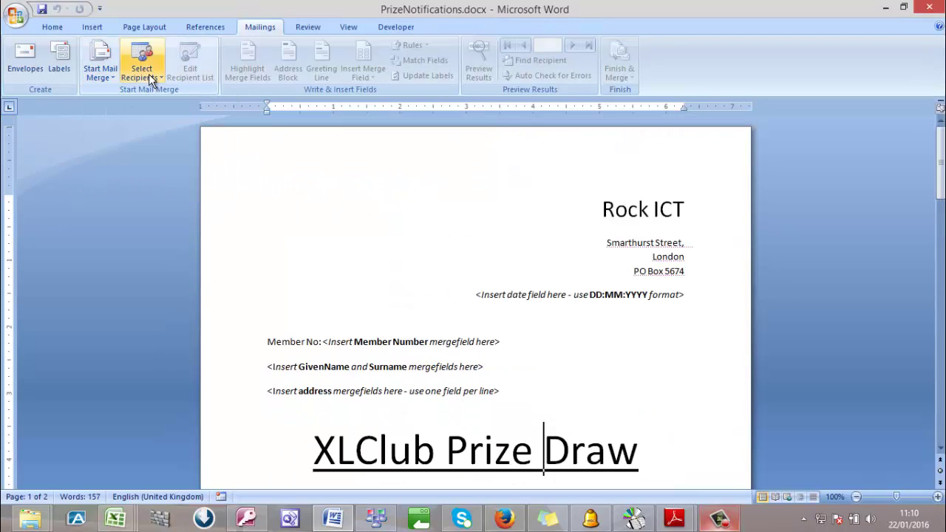
click(149, 74)
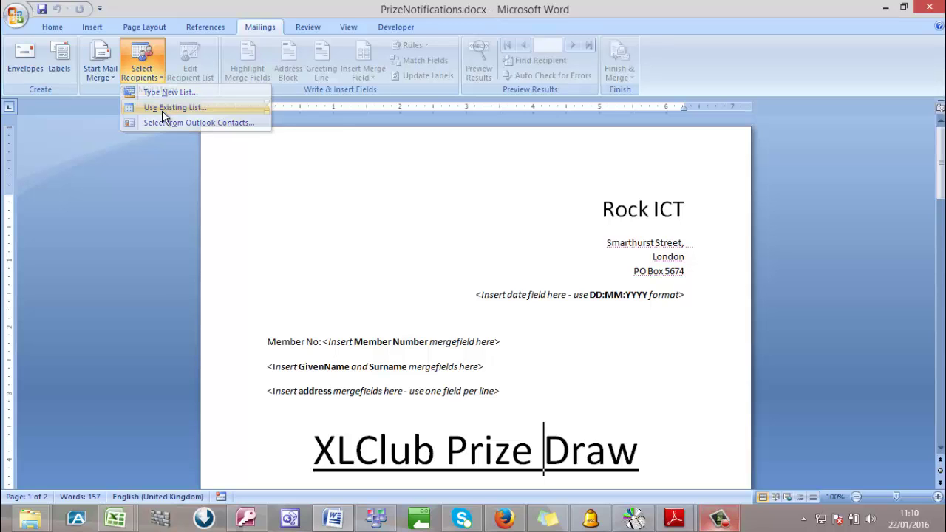
key(Escape)
mouse_move(37, 522)
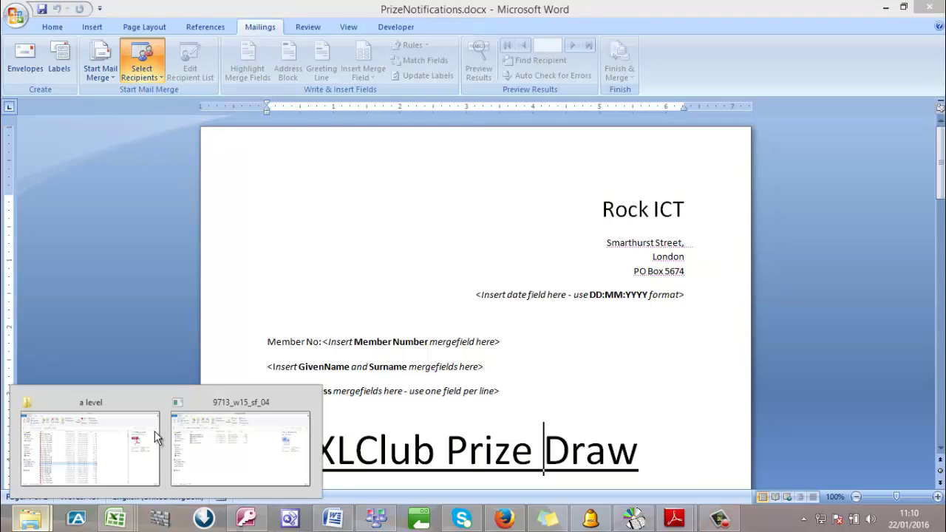
click(240, 443)
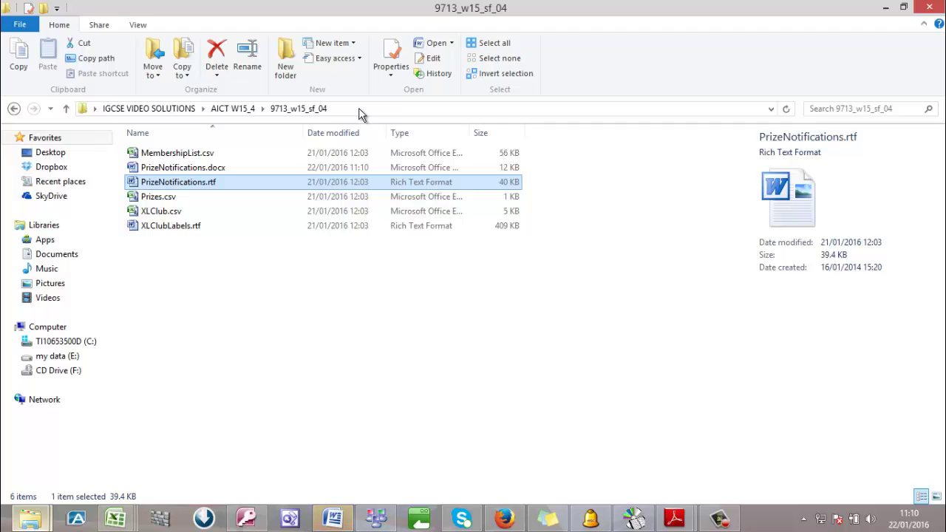
click(733, 523)
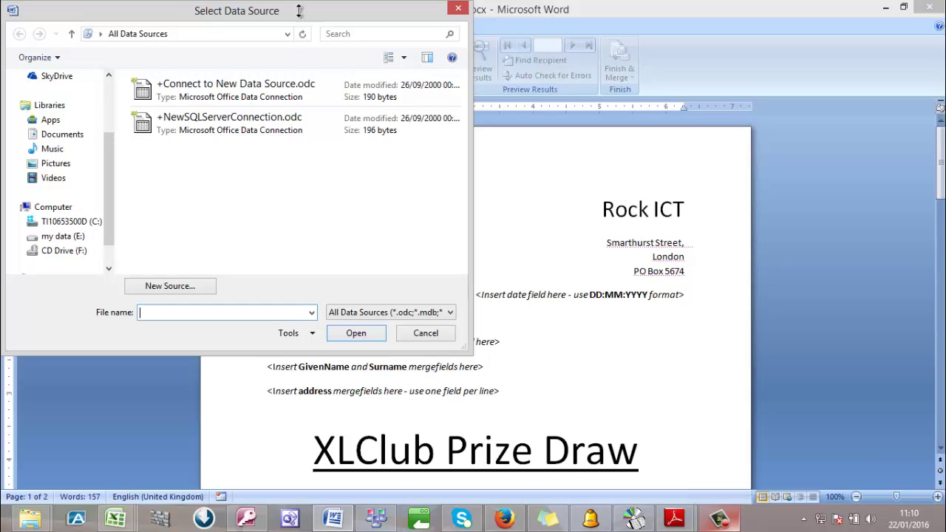
Attach Sheet1$ of datasource.xlsx from the AICT W15_4 folder as the recipient list, with the first row as column headers
click(181, 34)
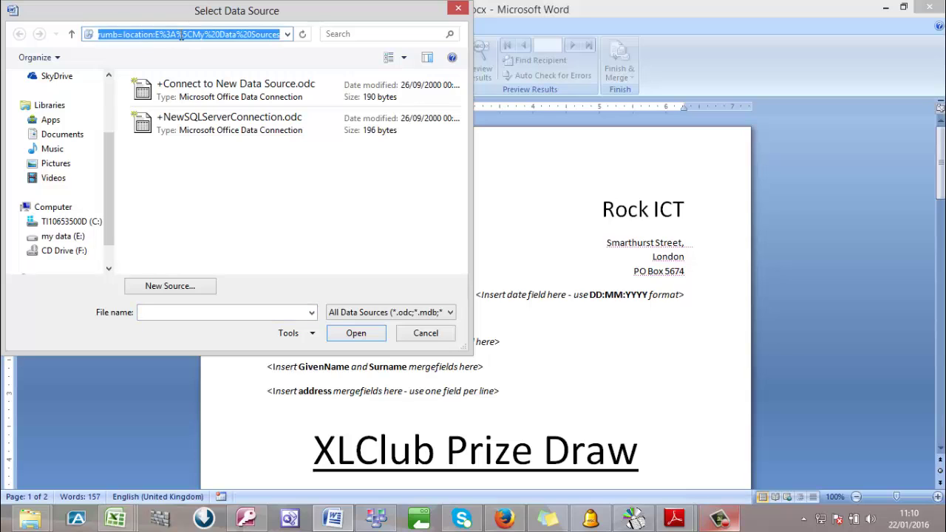
key(ctrl+v)
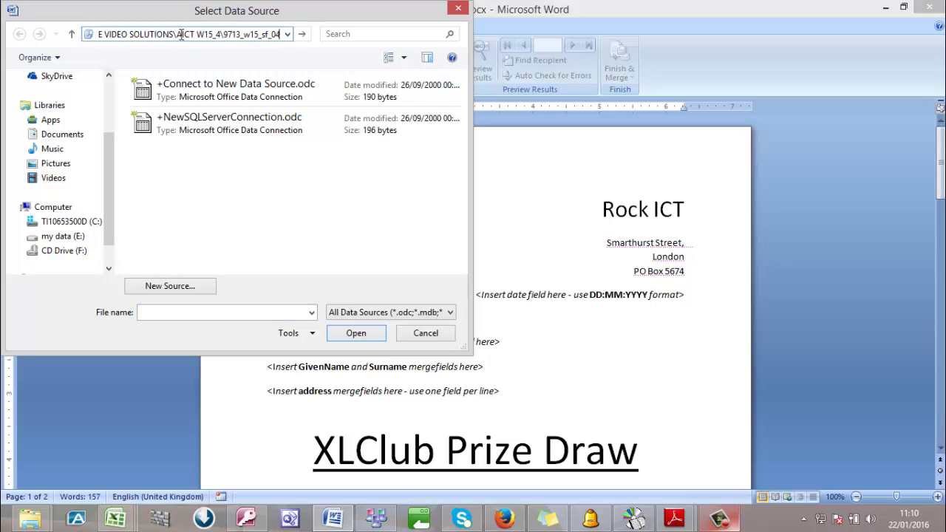
key(Return)
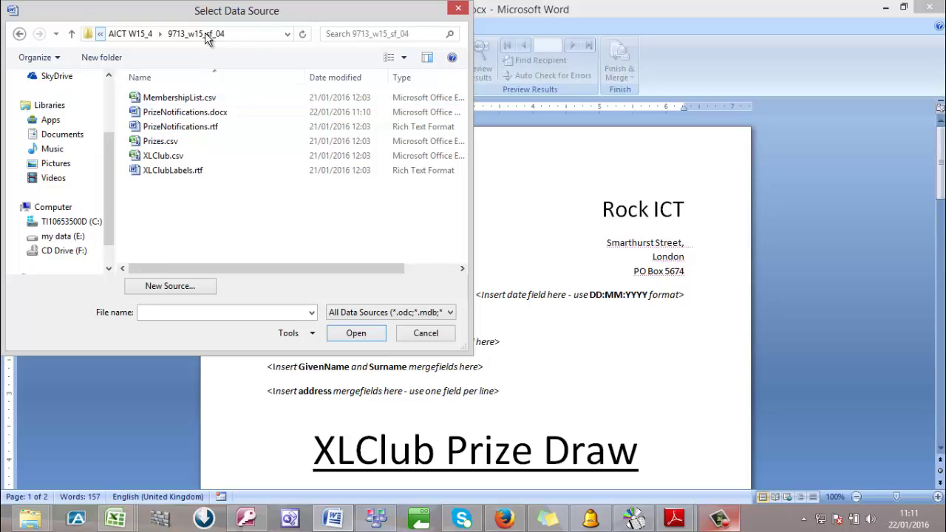
click(138, 34)
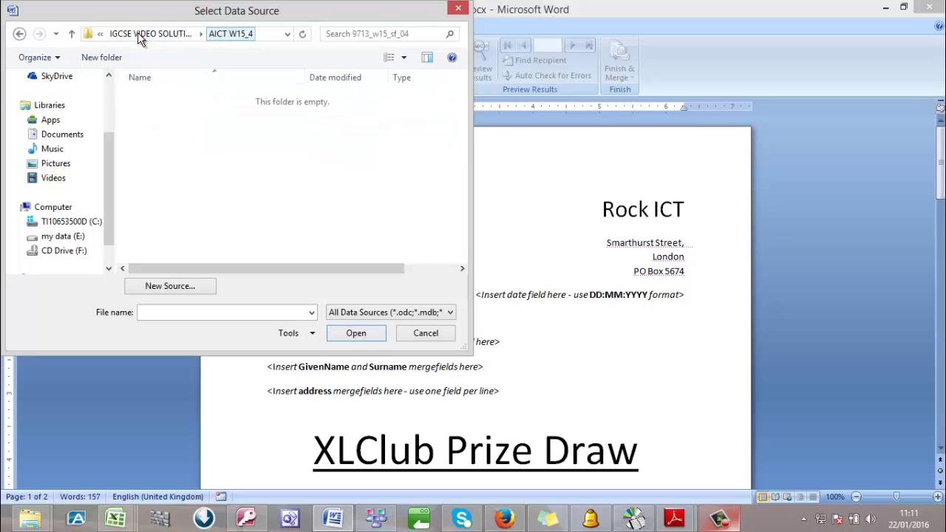
double_click(166, 112)
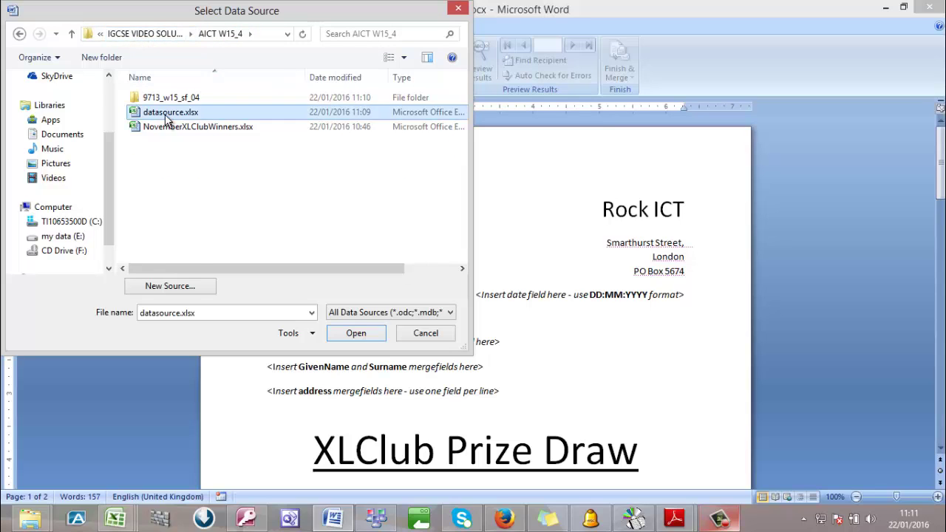
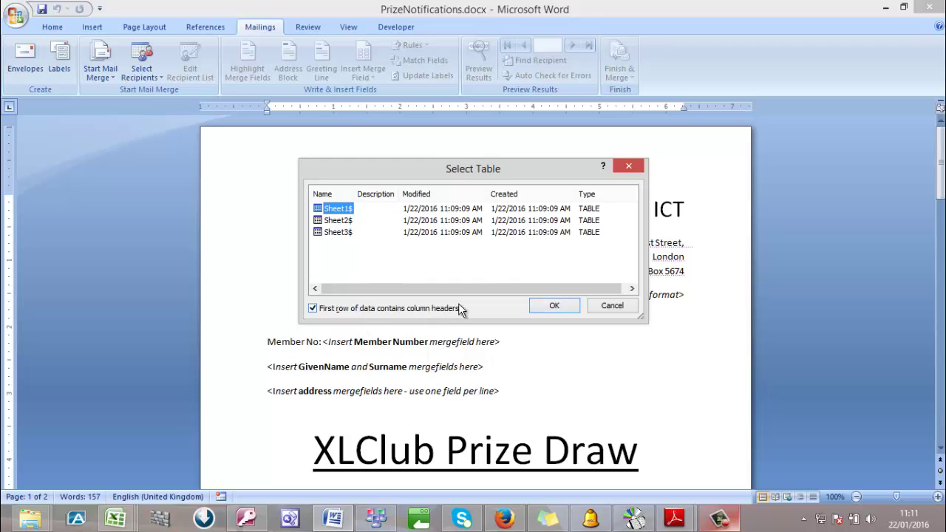
click(549, 306)
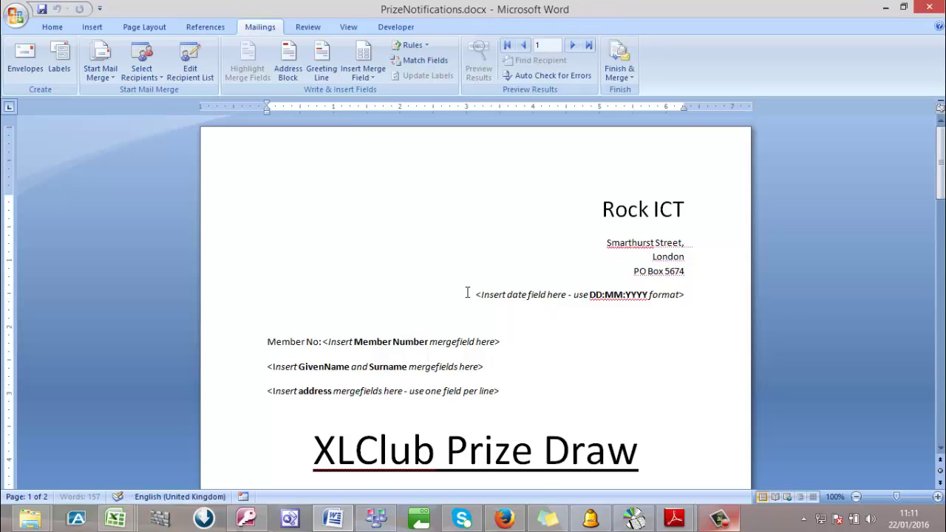
Review the records and fields in the mail merge recipient list and close it
scroll(466, 293, down, 3)
scroll(468, 293, up, 3)
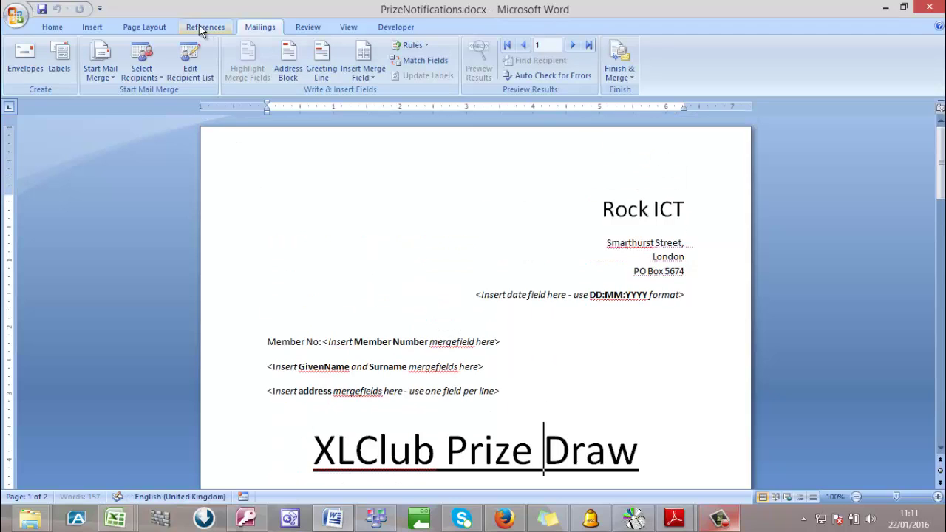
click(189, 59)
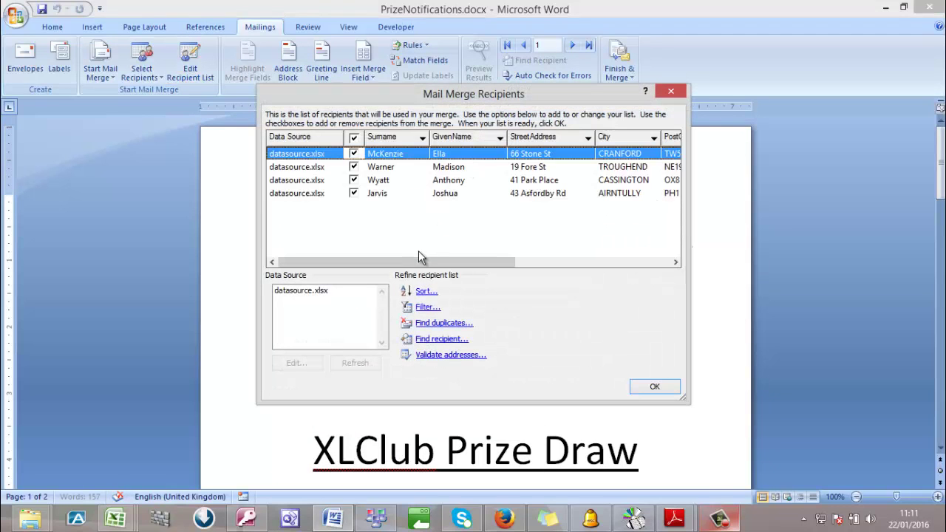
drag(418, 261, 263, 232)
click(670, 90)
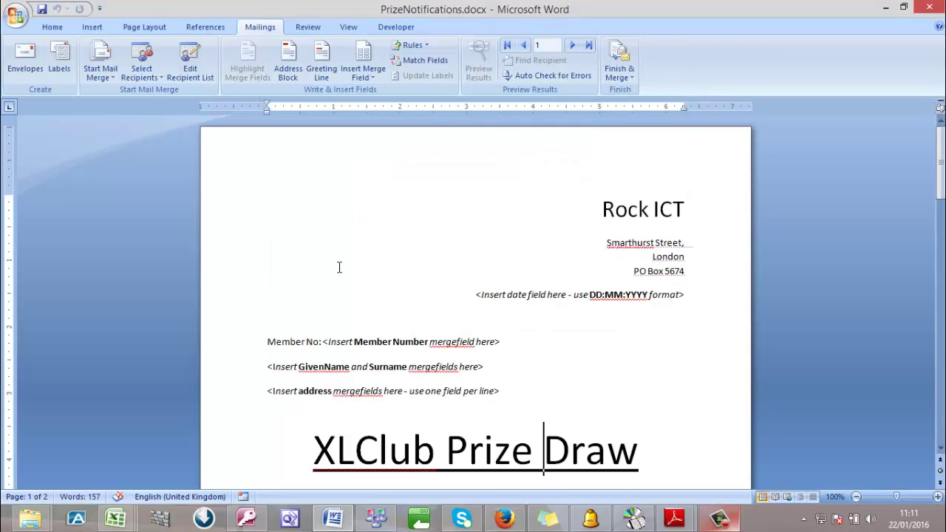
Replace the date placeholder below the sender's address with an automatically updating date in the 22/01/2016 format
scroll(339, 267, down, 3)
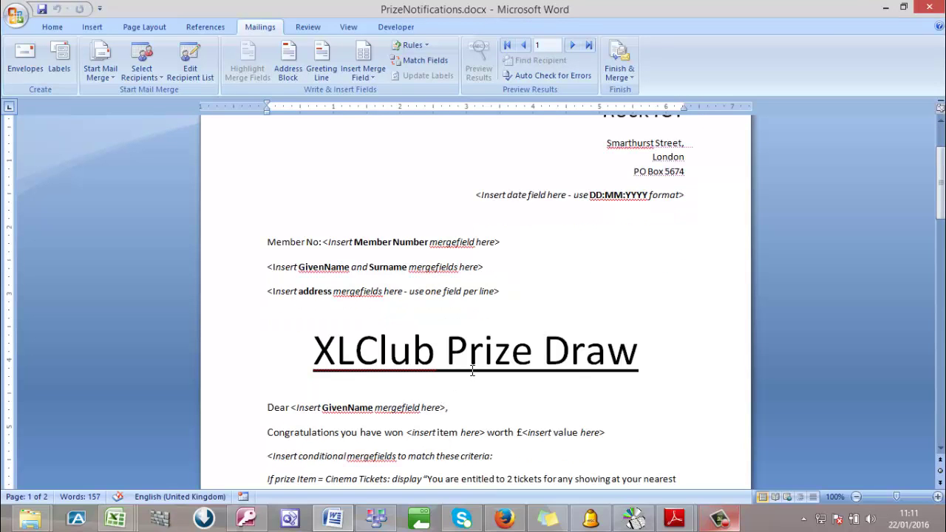
scroll(473, 370, down, 1)
scroll(471, 371, up, 2)
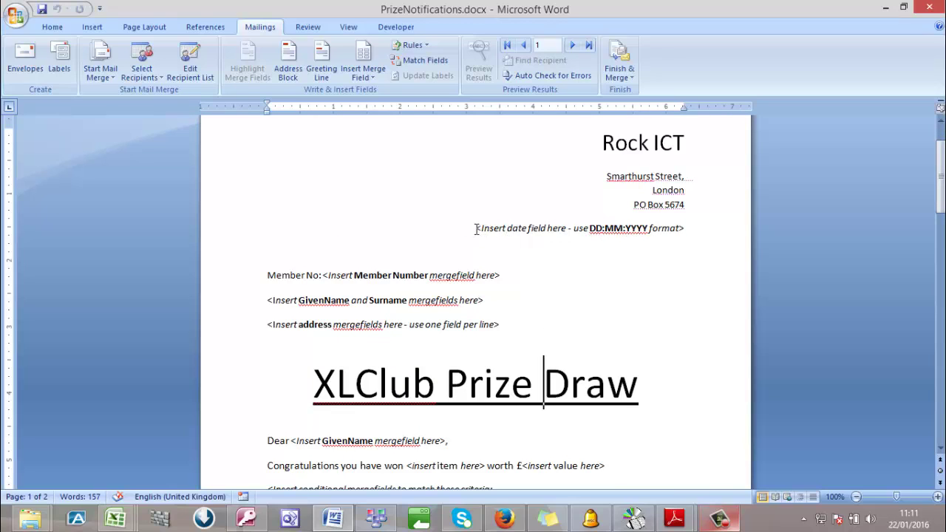
drag(476, 229, 687, 229)
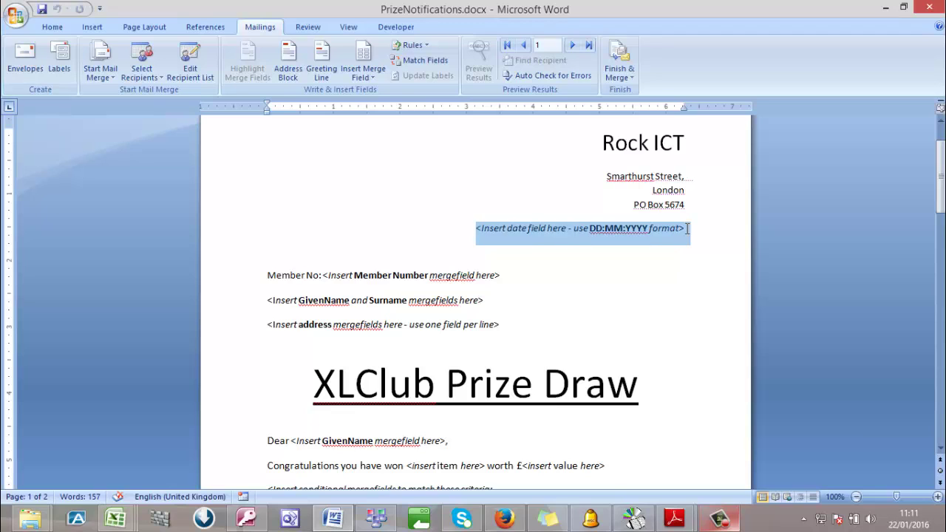
click(93, 28)
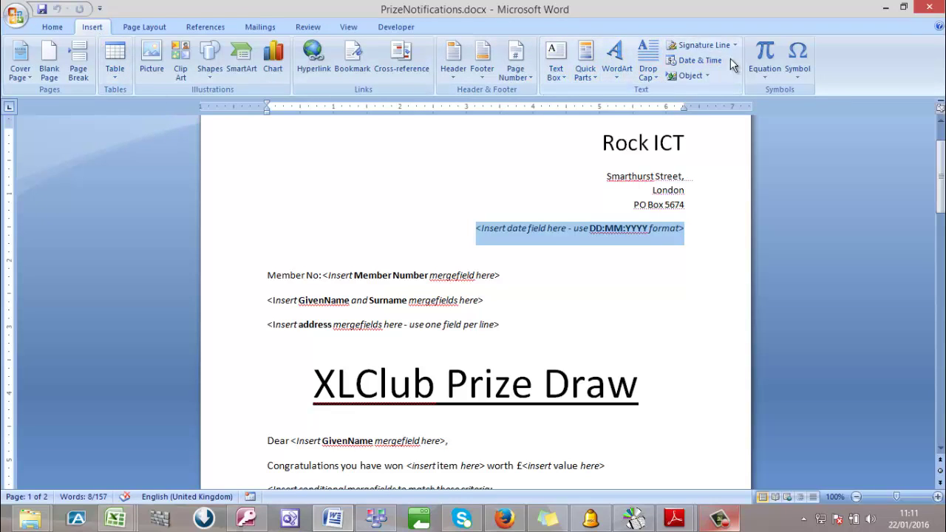
click(707, 62)
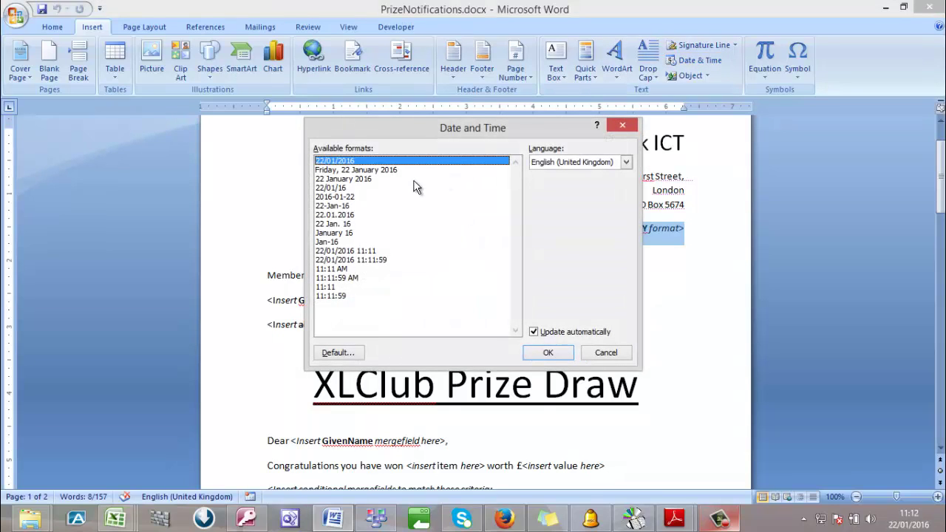
drag(447, 124, 382, 110)
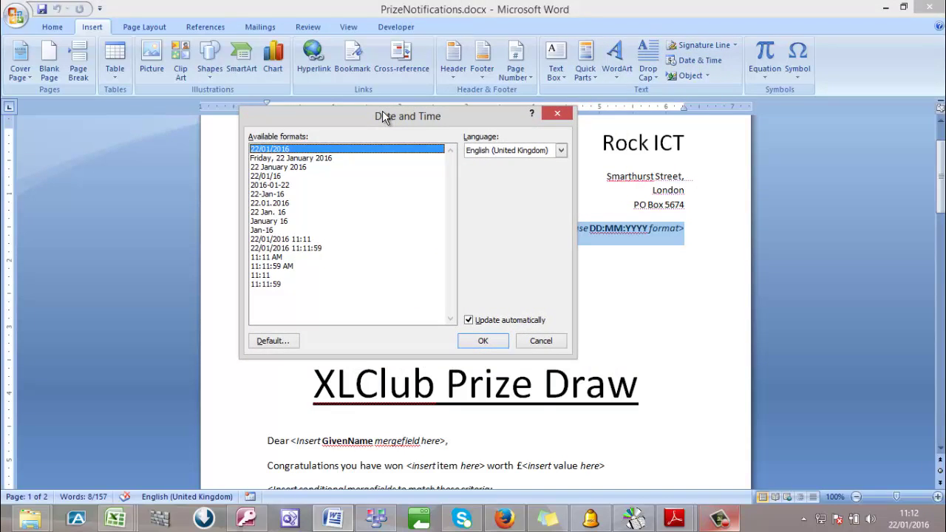
click(277, 176)
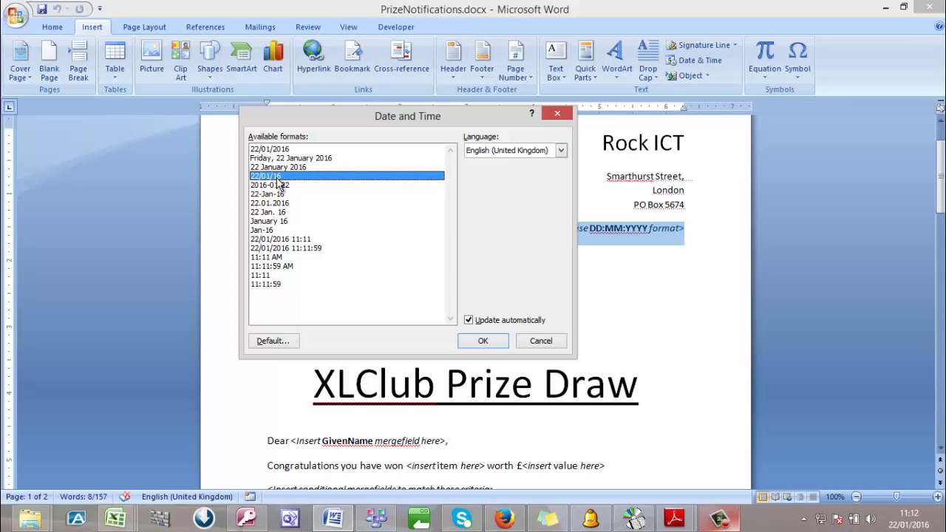
click(275, 150)
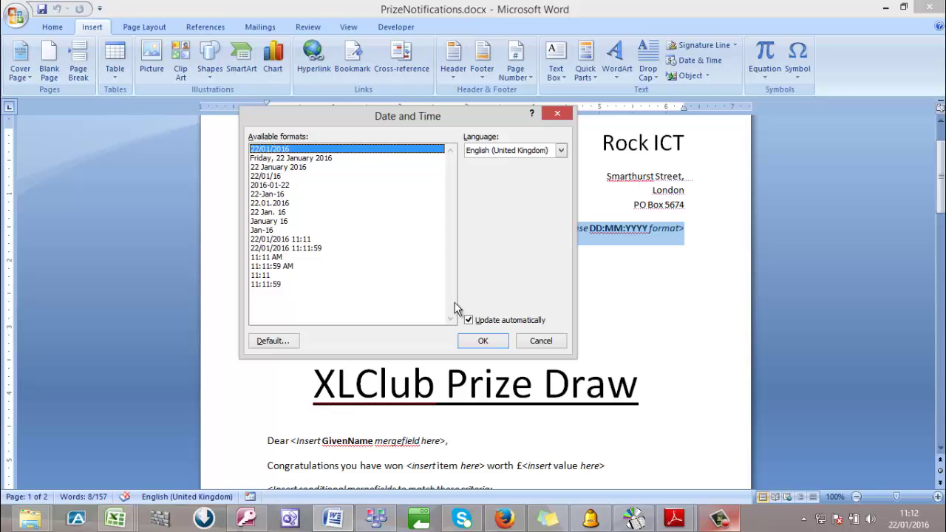
click(494, 341)
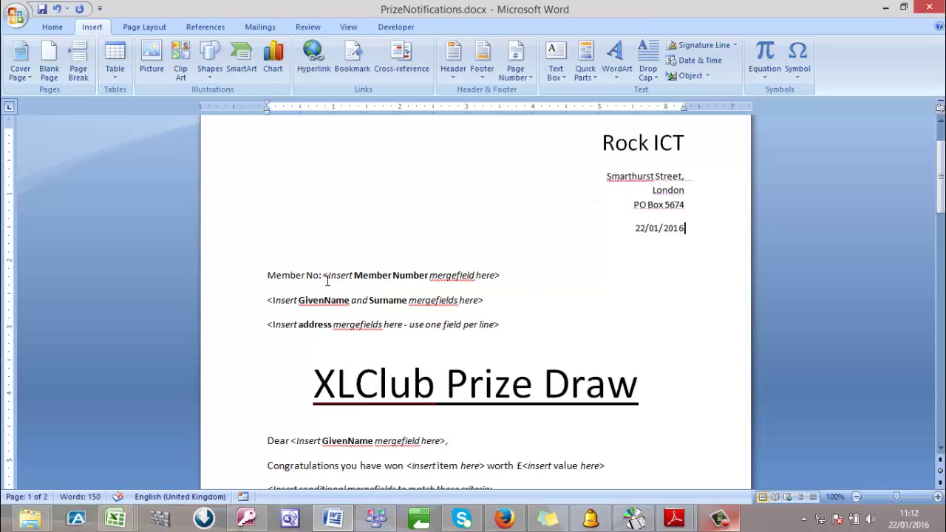
Replace the placeholder after "Member No:" with the Member_Number merge field
drag(323, 275, 500, 280)
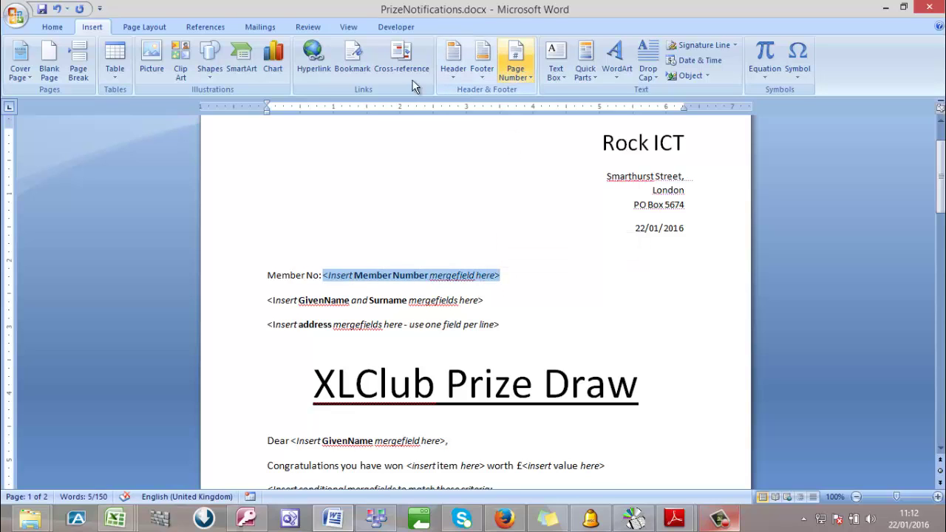
click(266, 28)
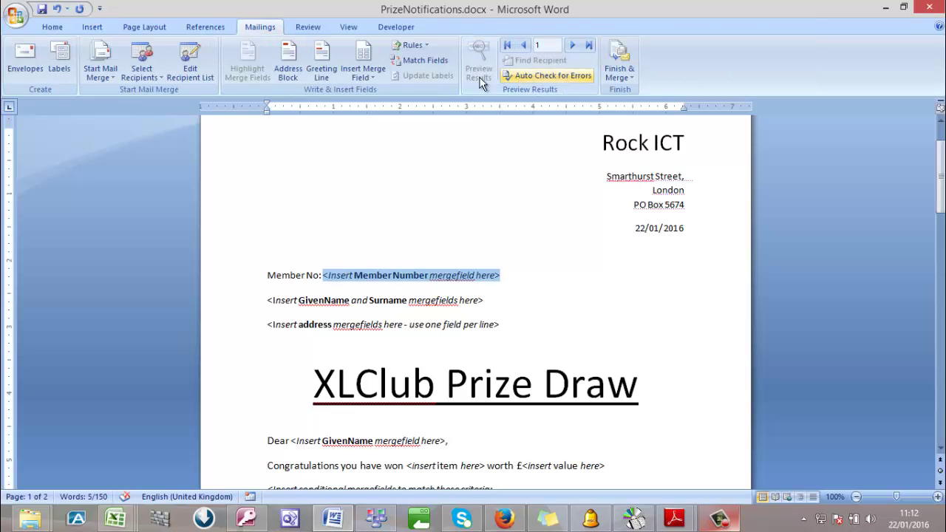
click(367, 79)
click(380, 92)
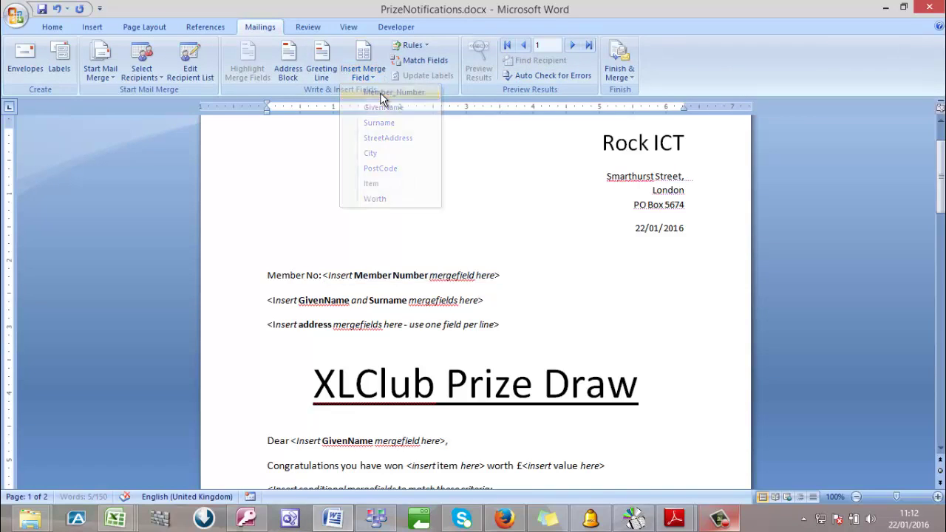
Replace the name placeholder line with the GivenName and Surname merge fields, separated by a space
click(249, 305)
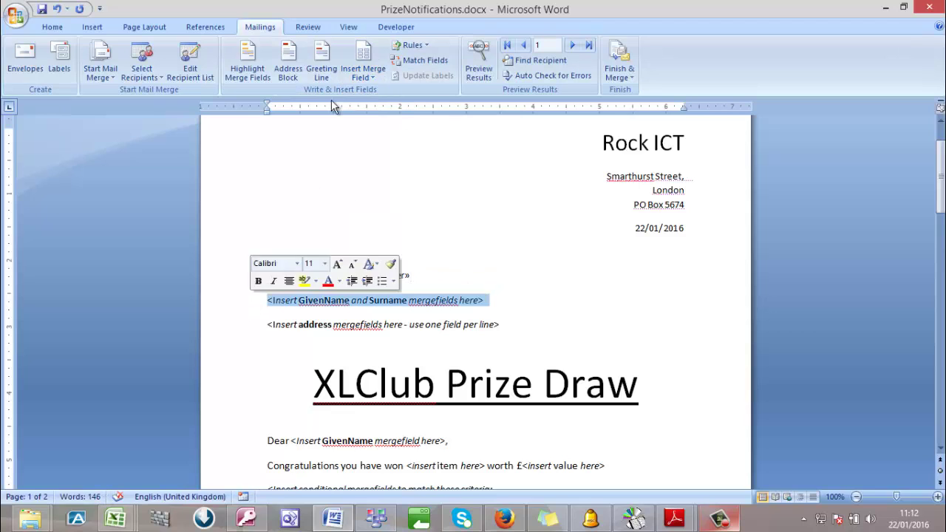
click(373, 56)
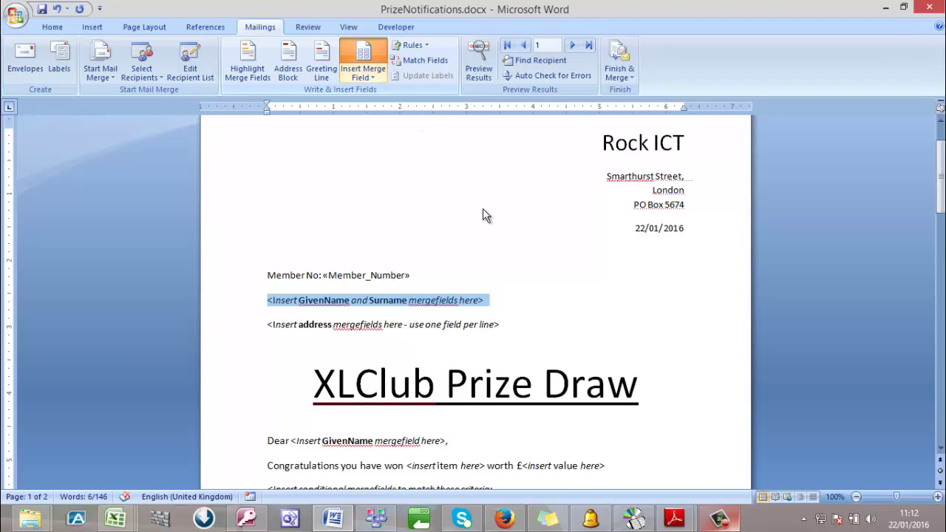
double_click(408, 208)
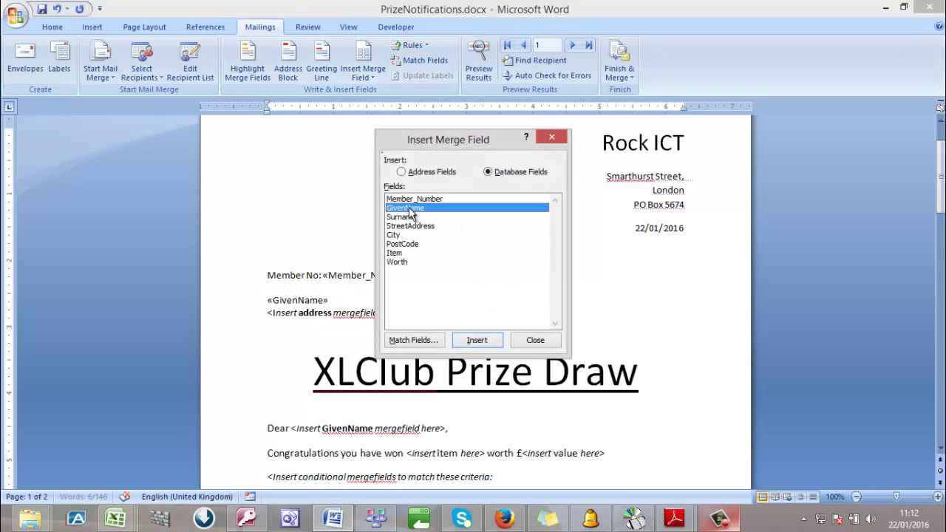
double_click(403, 217)
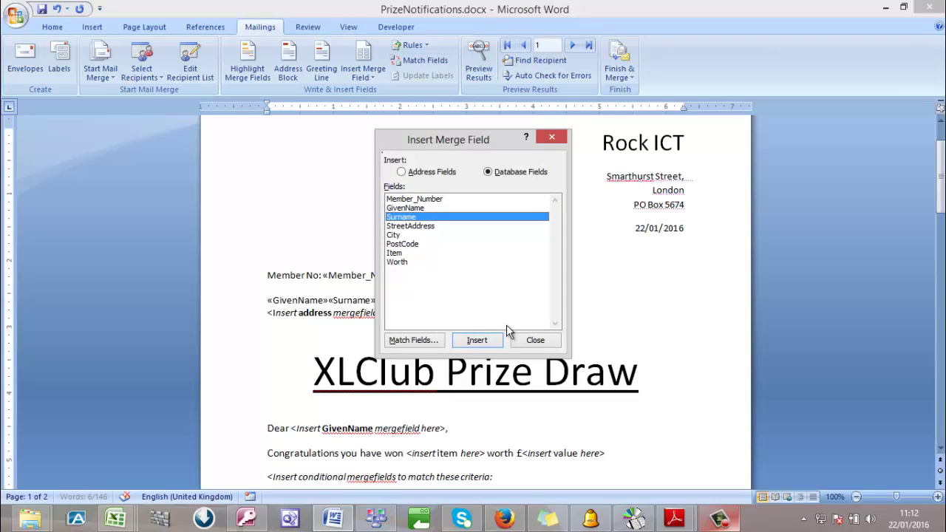
click(535, 340)
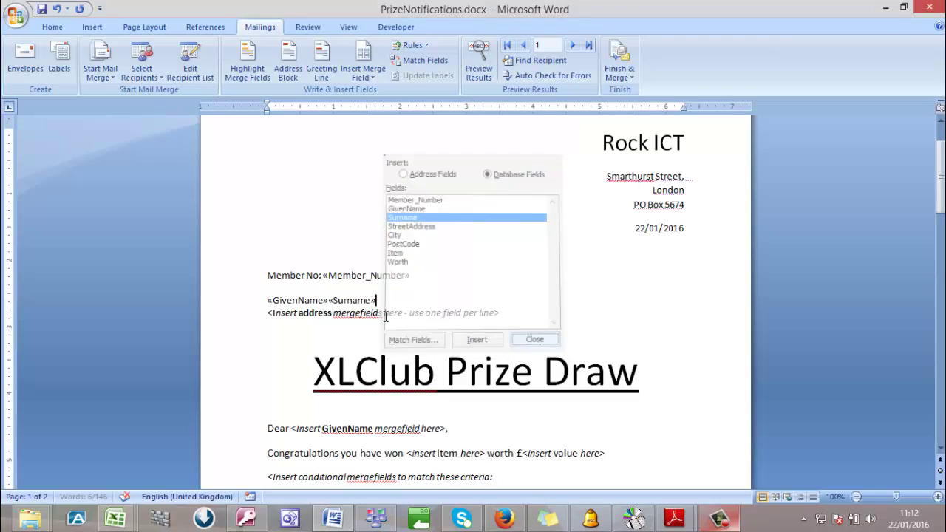
click(329, 304)
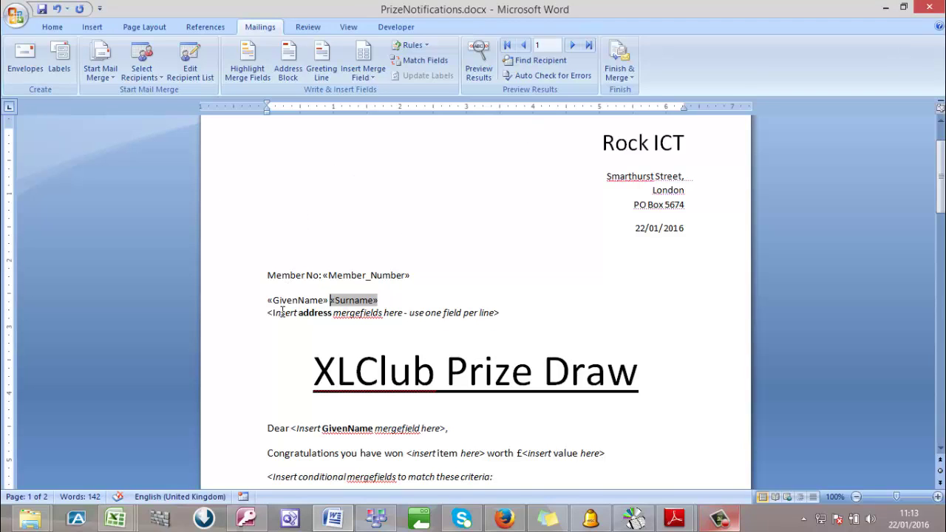
Replace the address placeholder line with the StreetAddress, City and PostCode merge fields
click(255, 315)
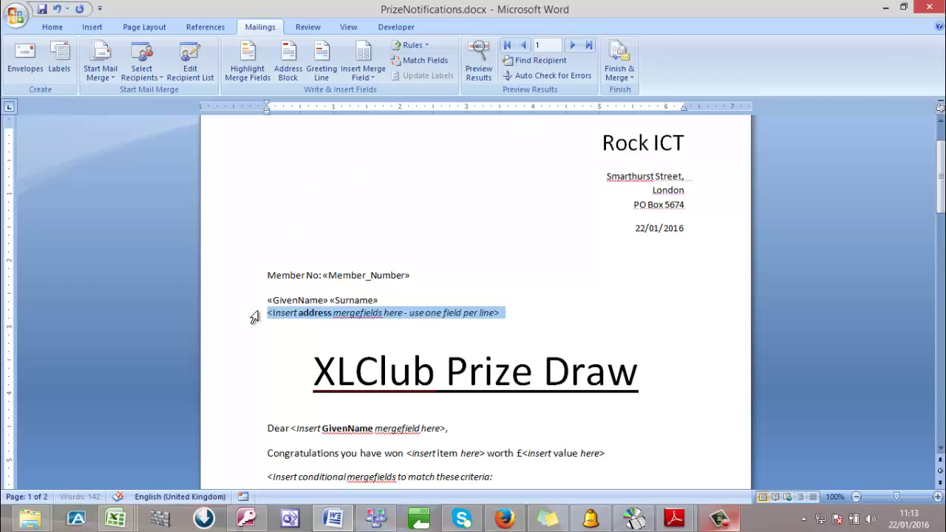
click(380, 61)
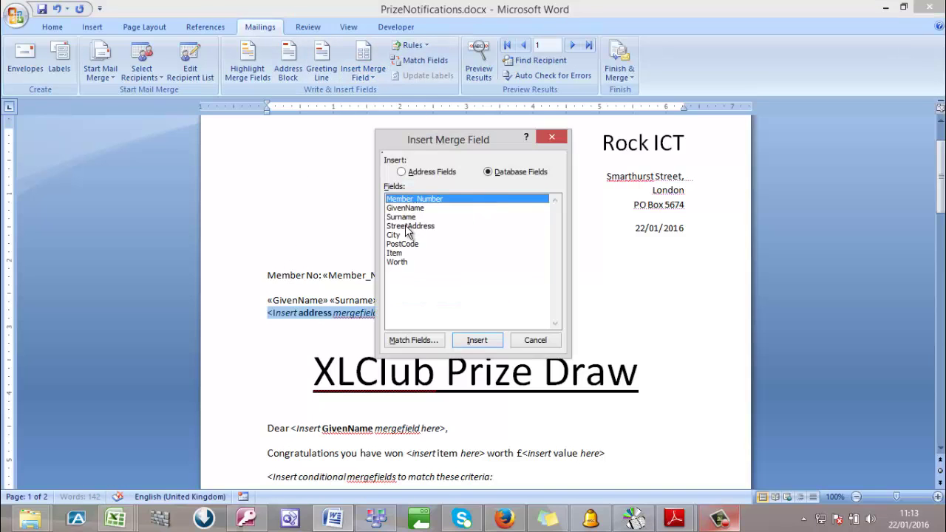
double_click(406, 226)
double_click(393, 235)
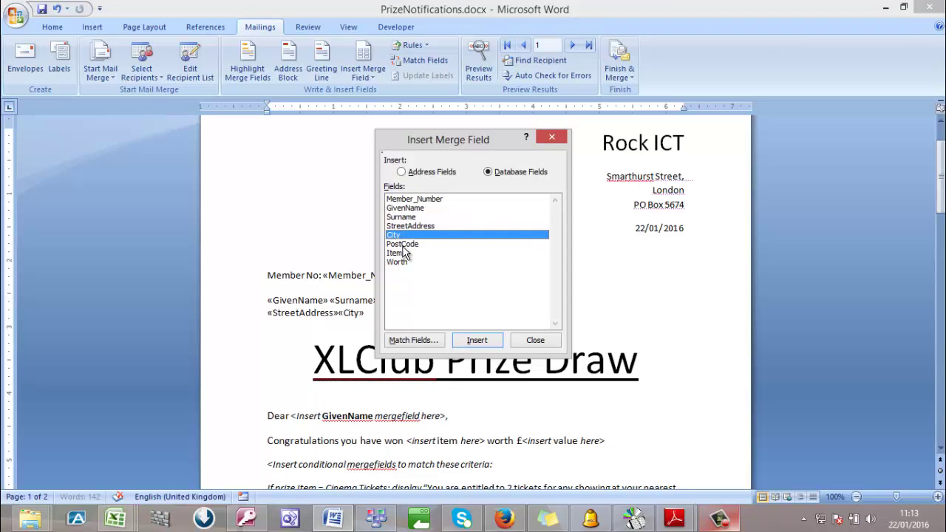
double_click(403, 243)
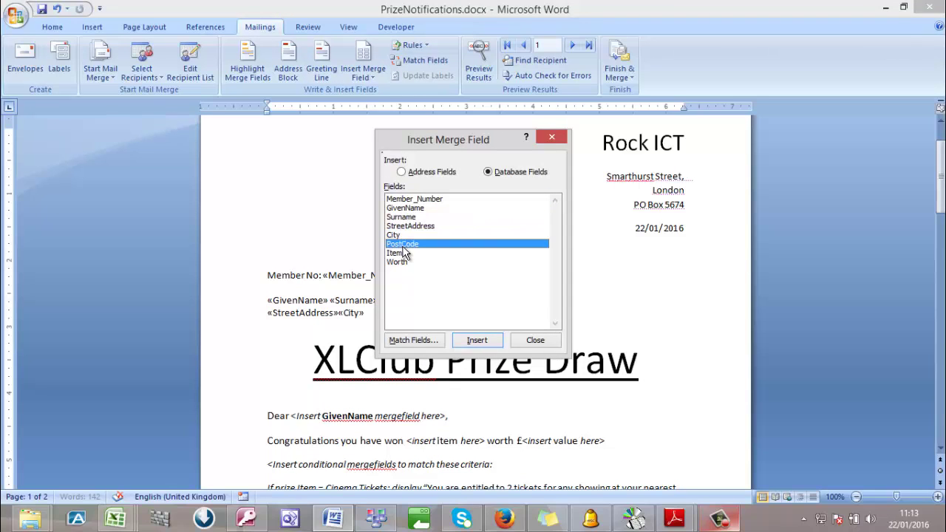
click(549, 140)
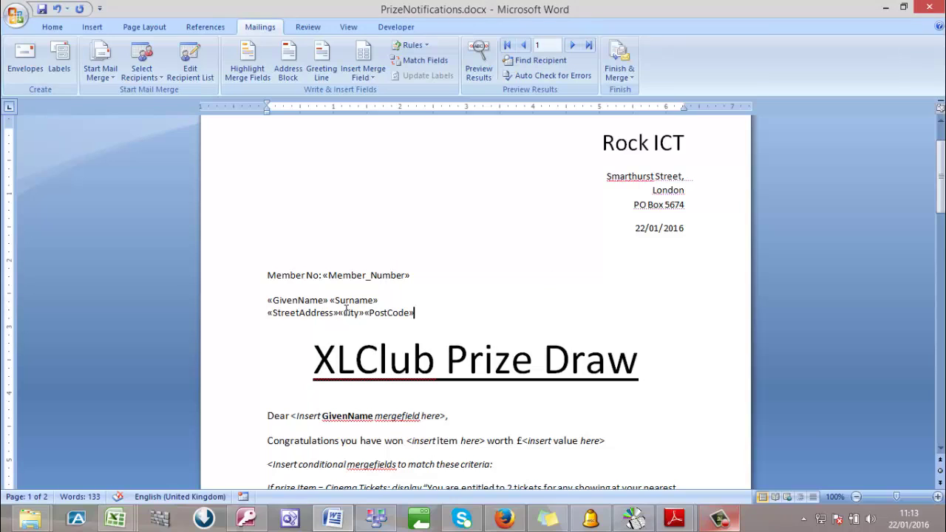
Split the address merge fields so that StreetAddress, City and PostCode each sit on their own line
click(339, 317)
key(Return)
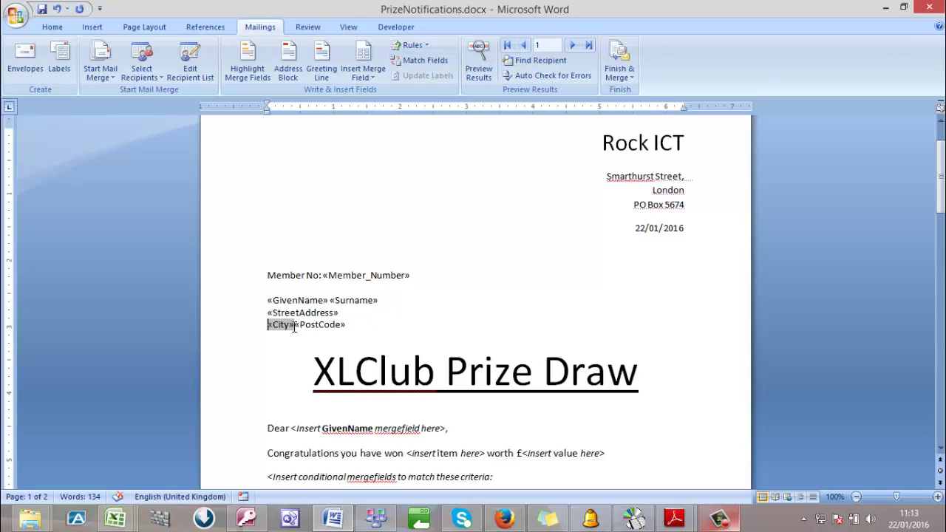
click(294, 324)
key(Return)
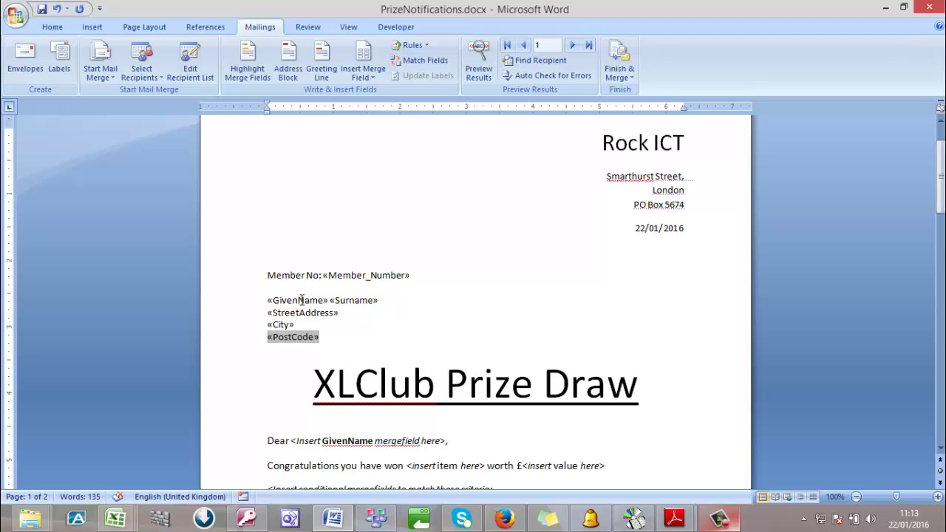
Replace the placeholder after "Dear" in the greeting with the GivenName merge field followed by a comma
scroll(301, 345, down, 3)
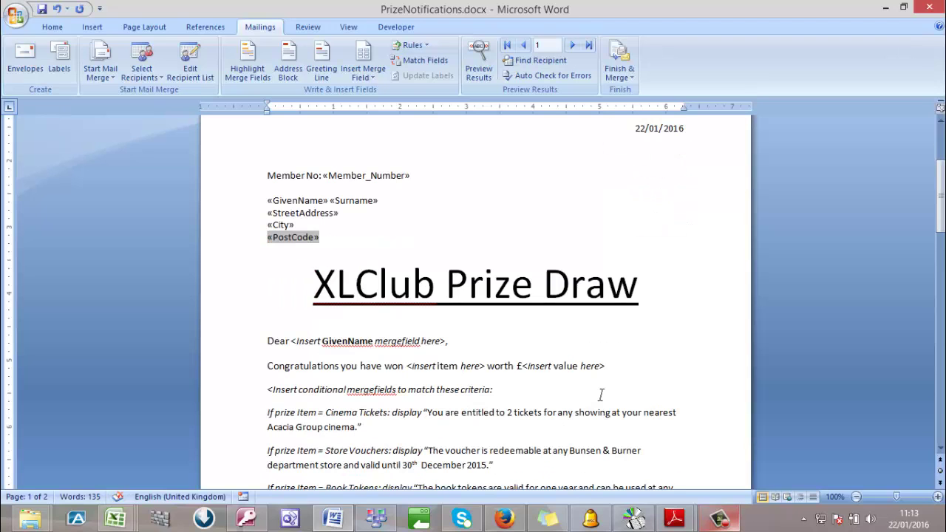
scroll(381, 413, down, 4)
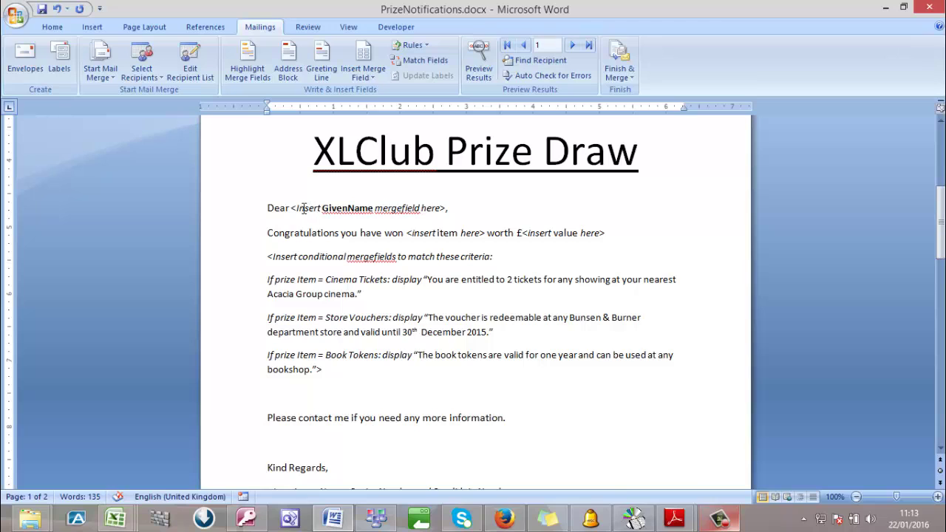
drag(291, 209, 371, 216)
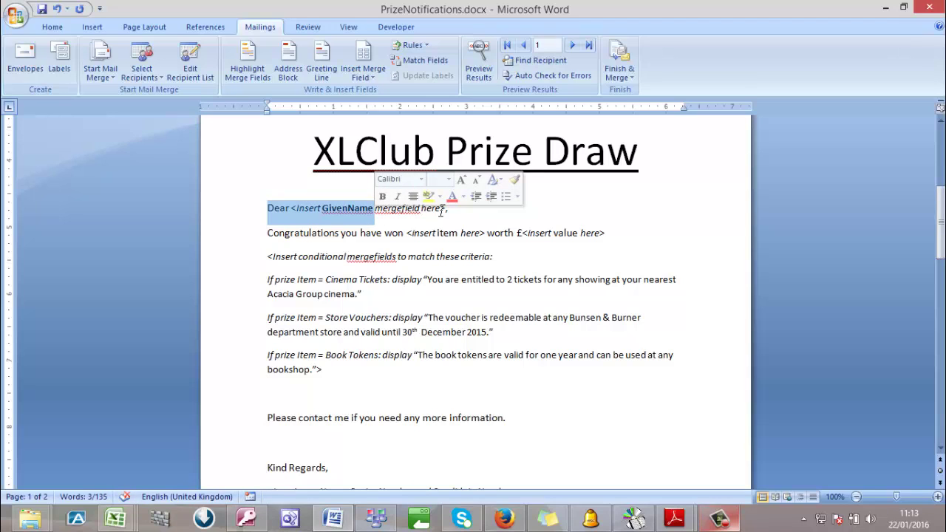
click(319, 208)
click(291, 207)
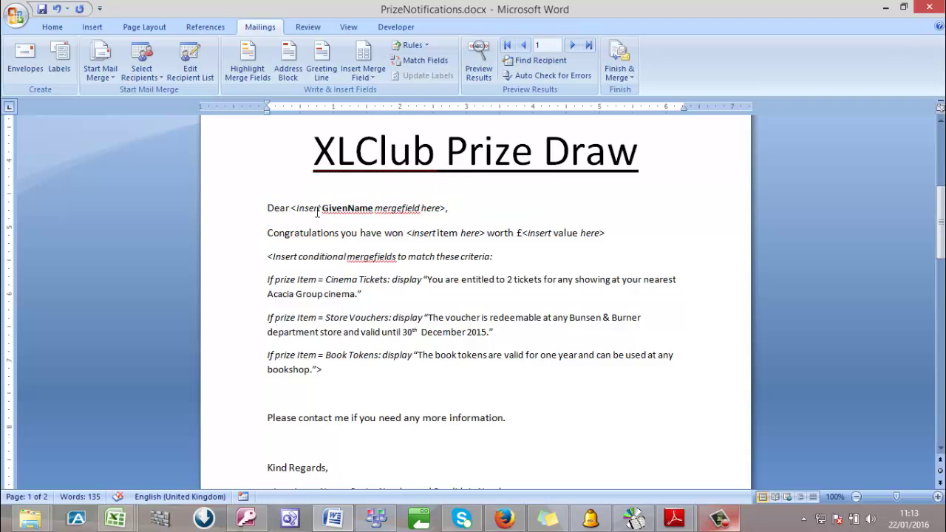
drag(291, 208, 420, 210)
click(447, 209)
drag(445, 207, 294, 209)
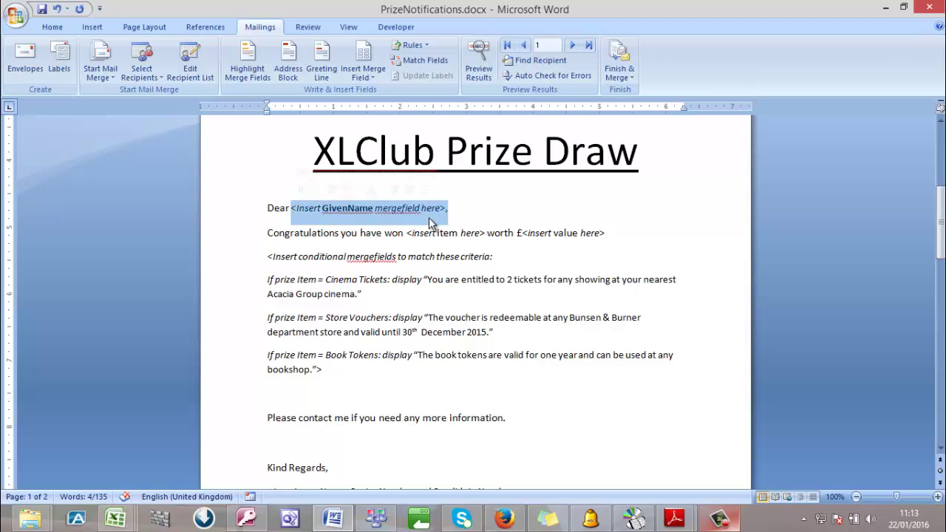
click(372, 74)
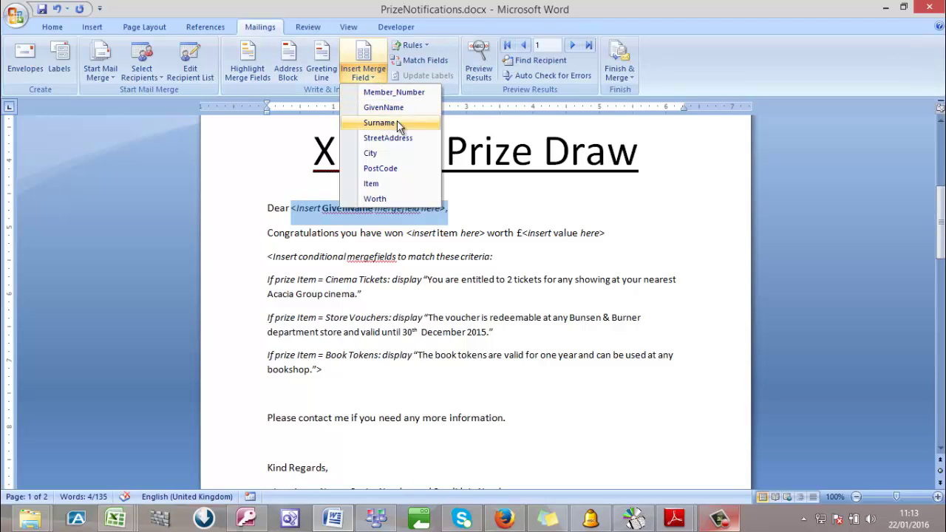
click(412, 105)
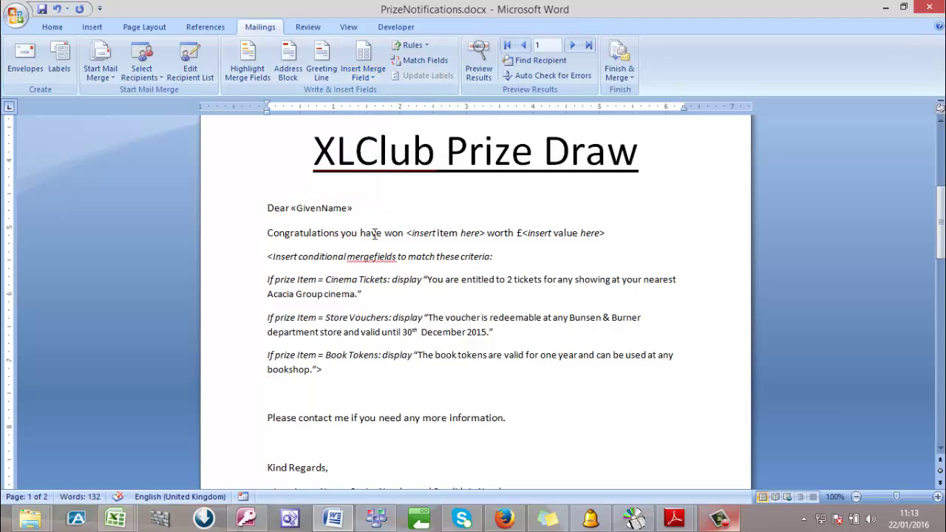
text(,)
Replace the "insert item here" placeholder in the Congratulations sentence with the Item merge field
drag(406, 233, 486, 233)
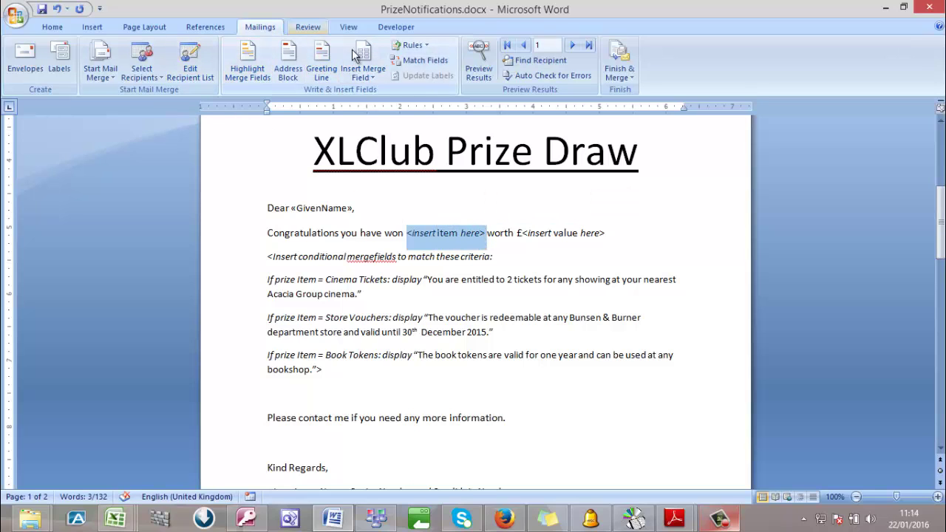
click(368, 77)
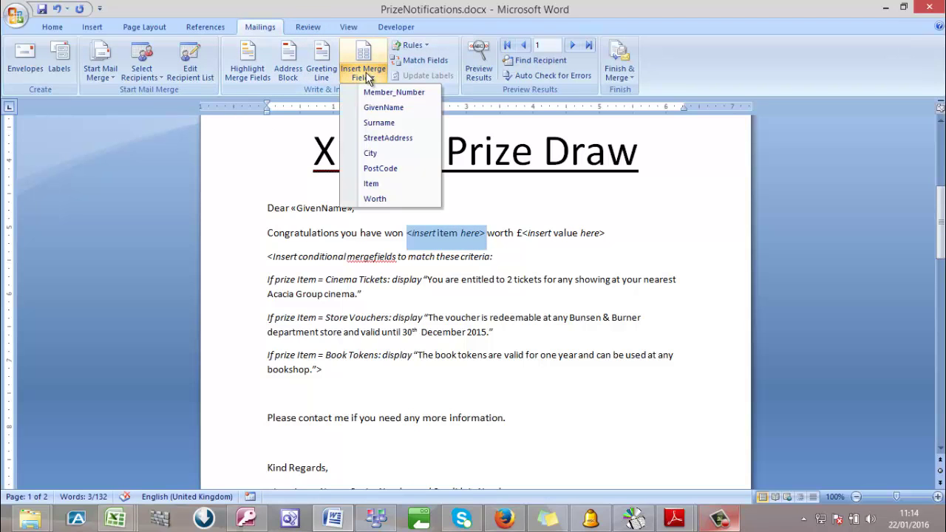
click(389, 185)
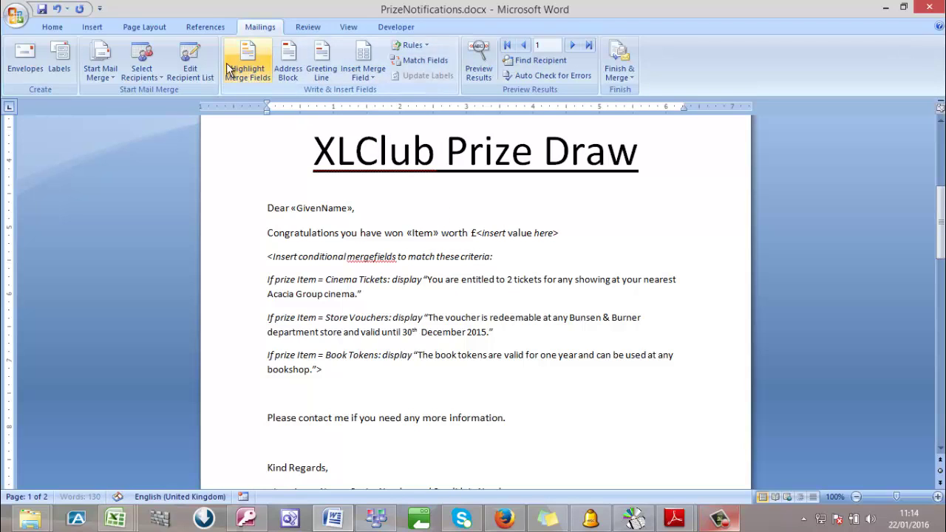
Check the recipient list for the prize value field, and replace the "insert value here" placeholder after the pound sign with the Worth merge field
click(189, 55)
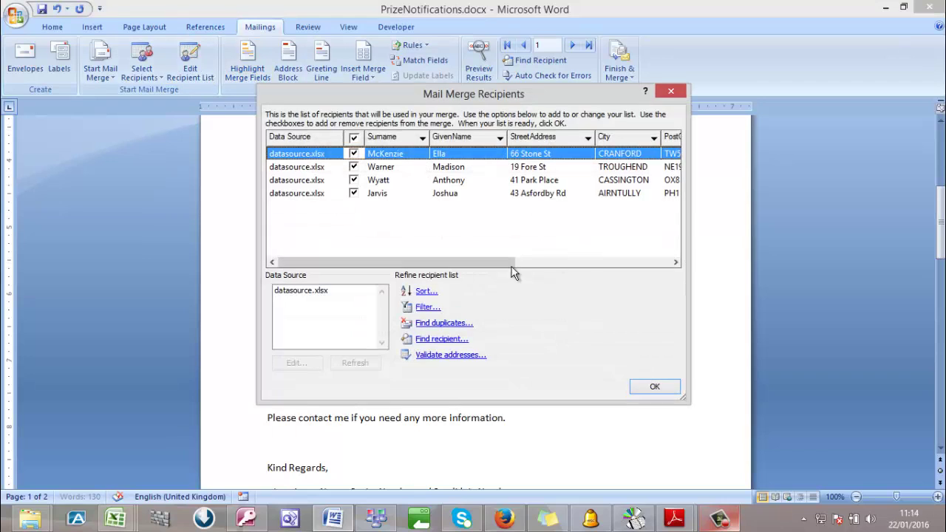
drag(482, 261, 677, 266)
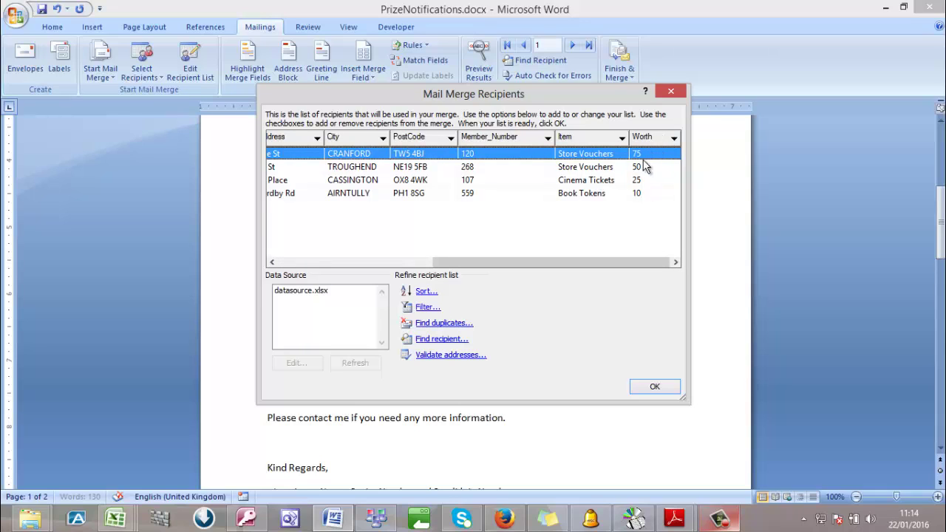
click(670, 90)
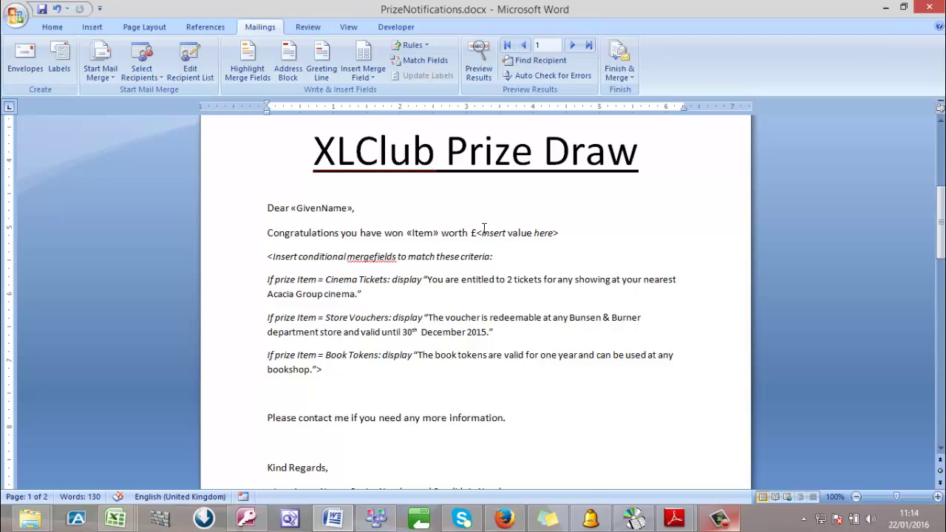
mouse_move(477, 235)
mouse_down()
mouse_move(559, 234)
mouse_move(477, 236)
mouse_up()
click(561, 235)
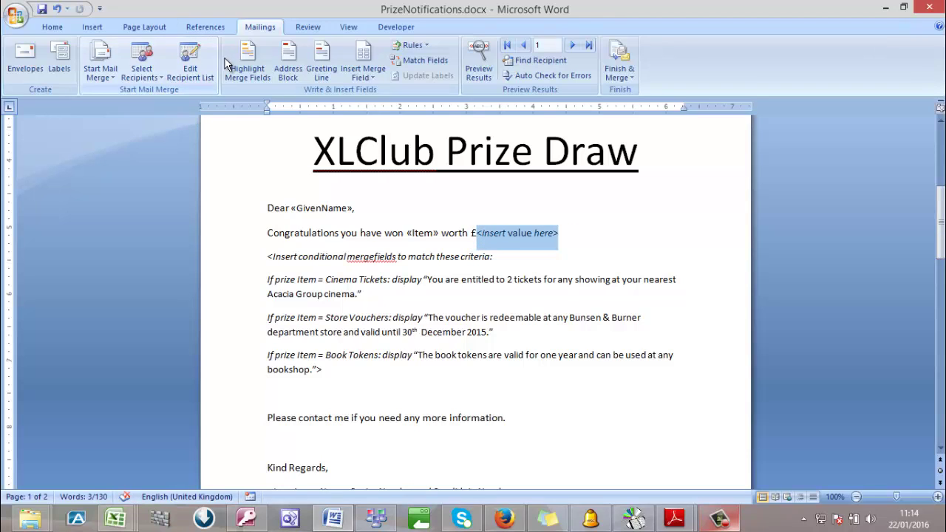
click(363, 74)
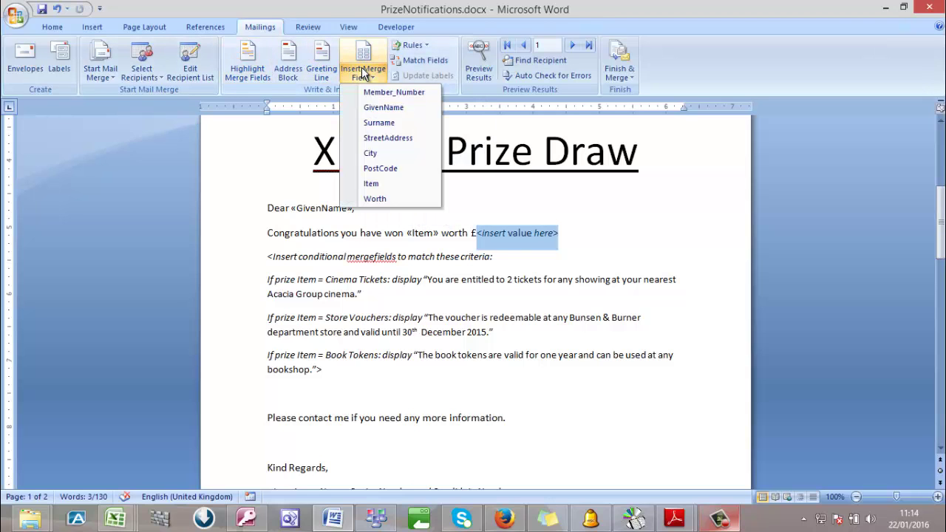
click(377, 198)
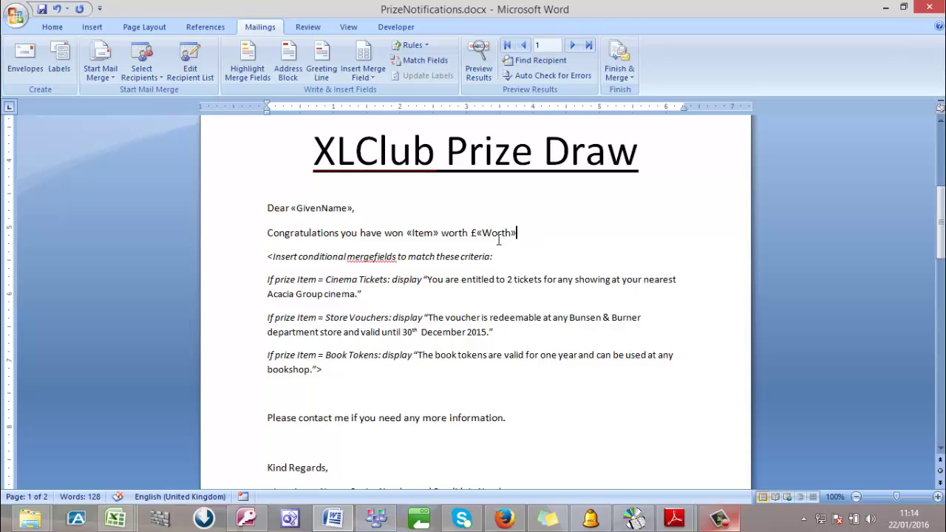
click(476, 232)
key(End)
scroll(475, 306, down, 1)
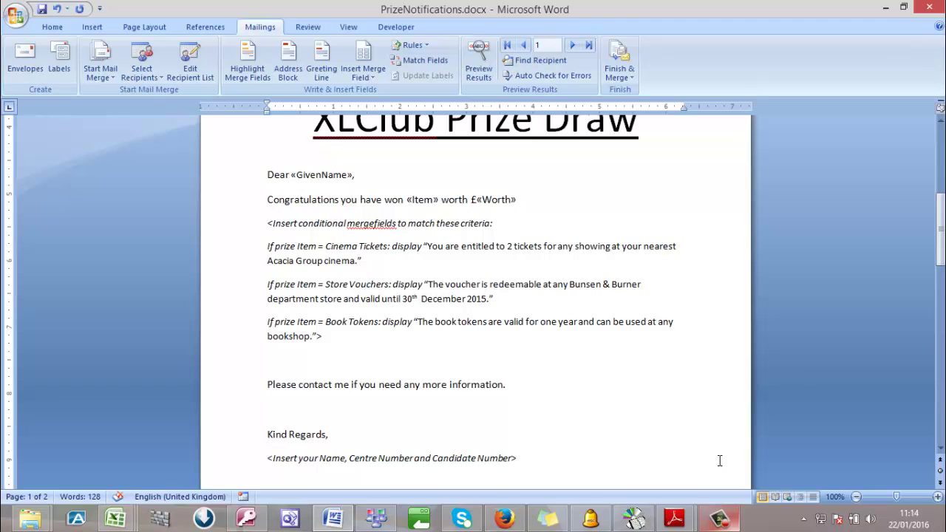
click(937, 497)
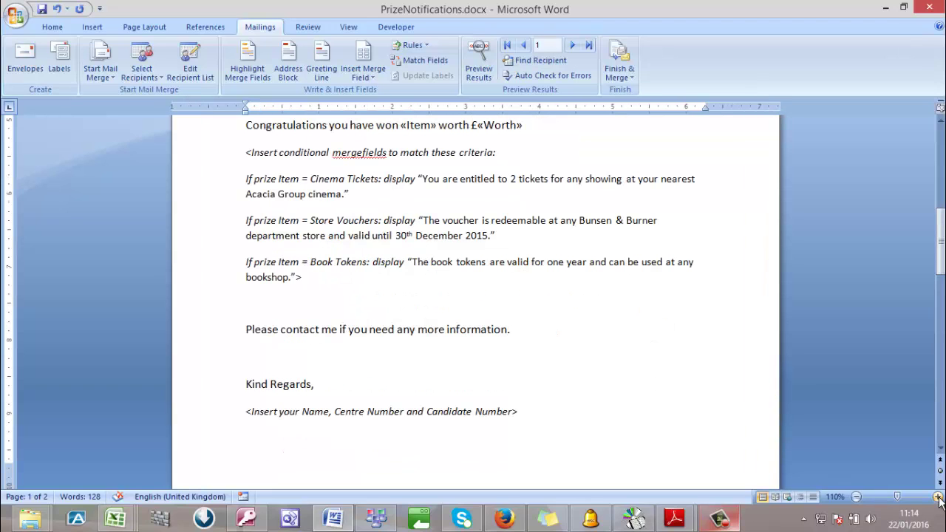
scroll(576, 428, up, 2)
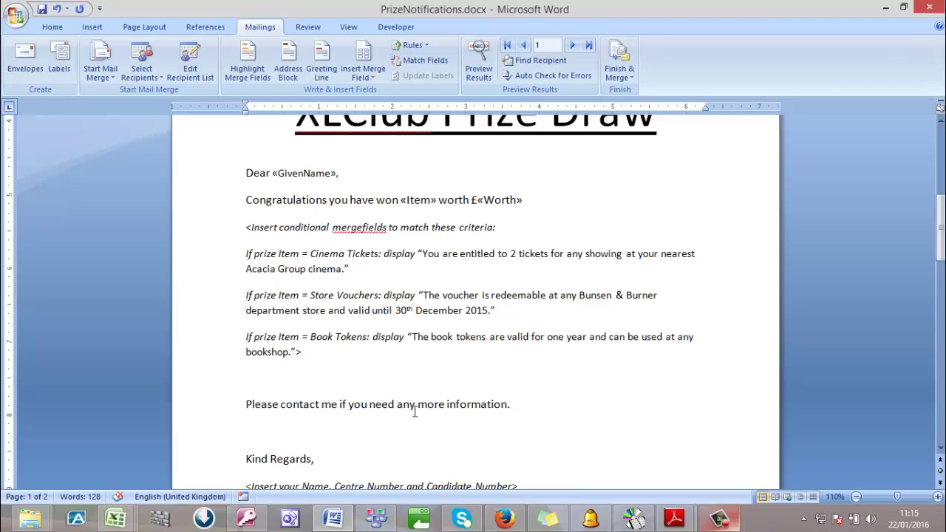
click(718, 517)
click(878, 452)
click(719, 517)
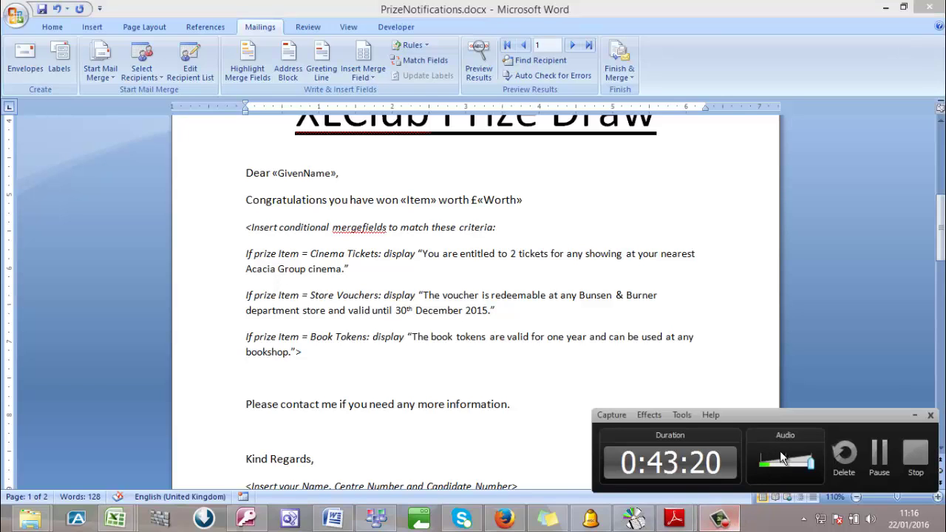
click(887, 460)
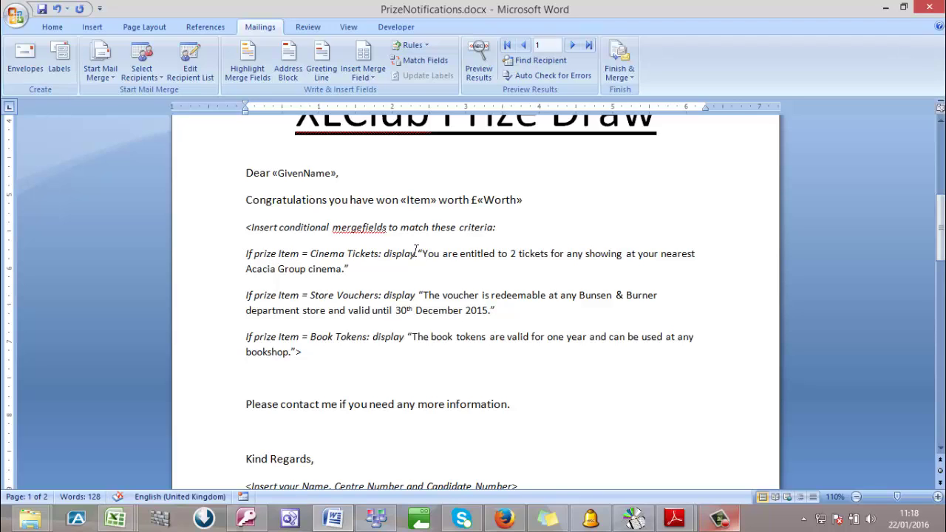
Copy the quoted sentence "You are entitled to 2 tickets for any showing at your nearest Acacia Group cinema." from the Cinema Tickets criterion
drag(418, 252, 429, 296)
drag(336, 246, 344, 274)
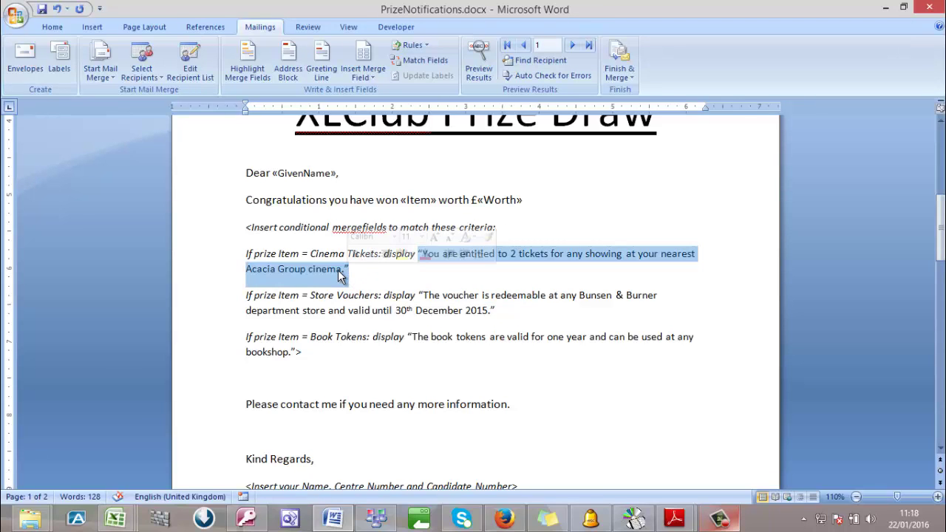
right_click(340, 274)
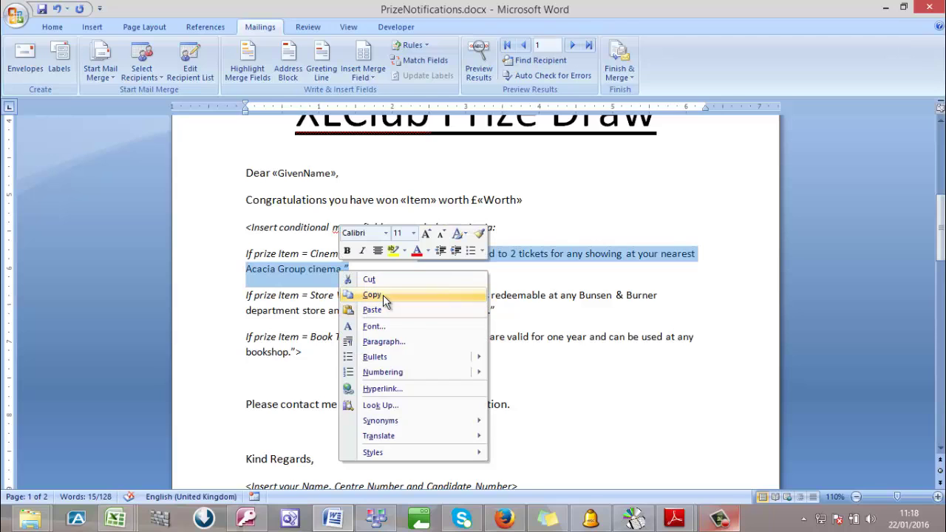
click(382, 295)
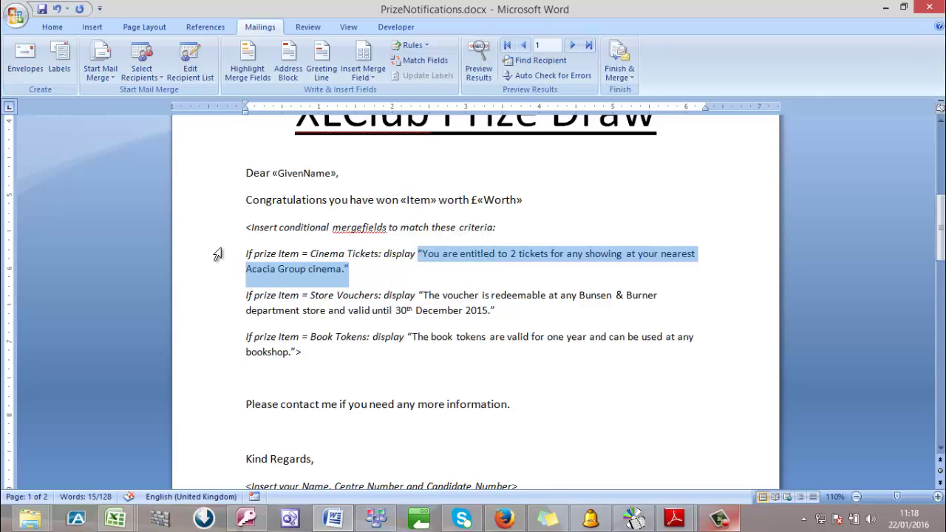
Set up an If...Then...Else rule in place of the whole Cinema Tickets criterion paragraph, with Item equal to Cinema Tickets
drag(214, 255, 220, 268)
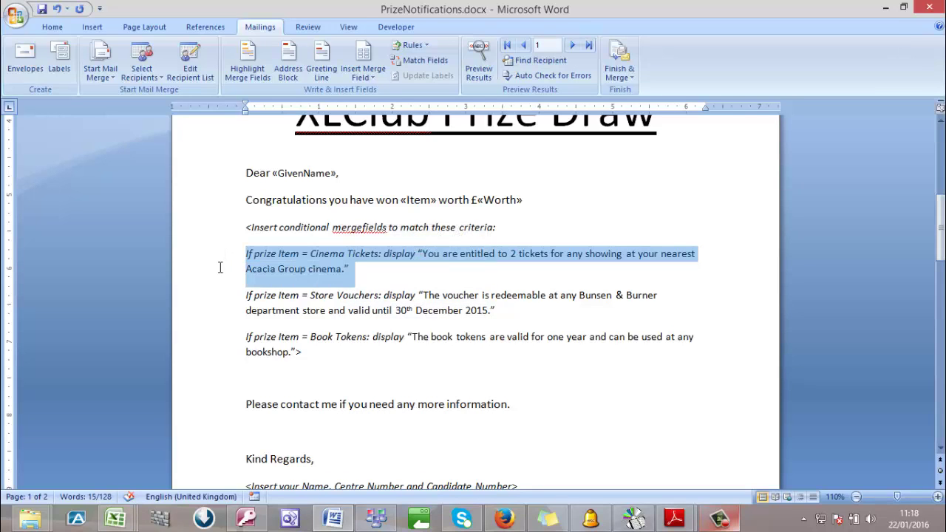
click(414, 45)
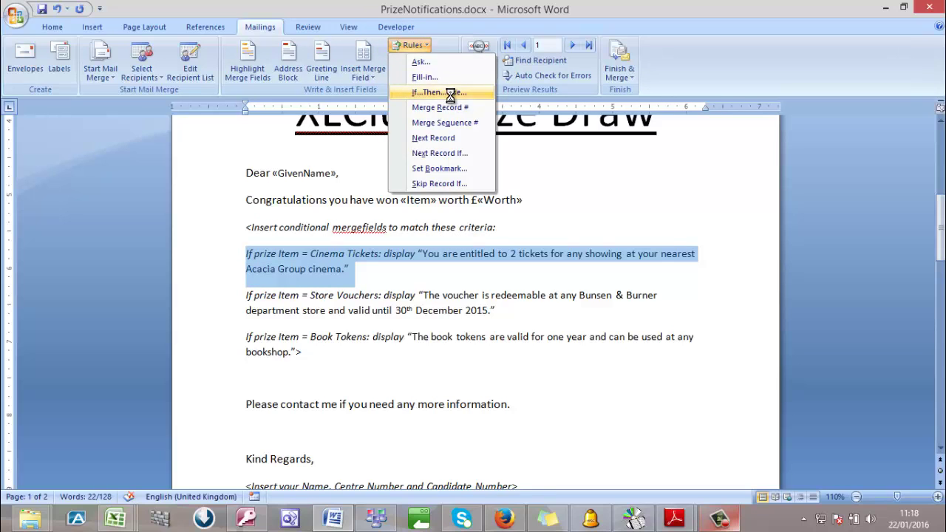
click(450, 93)
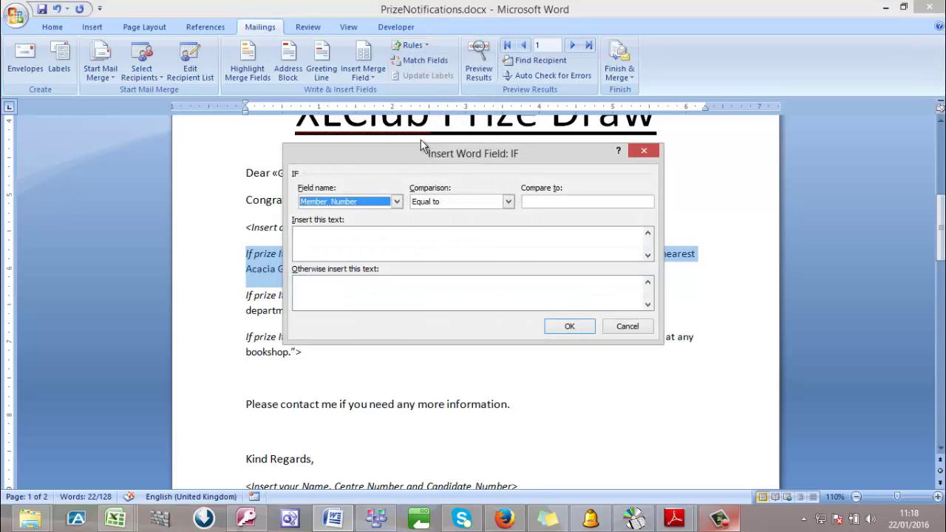
drag(413, 153, 537, 140)
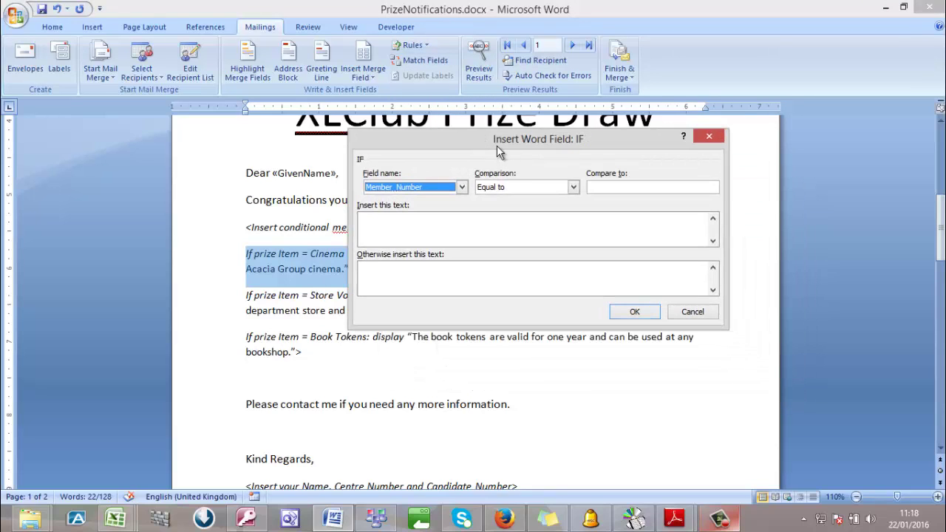
click(461, 187)
scroll(437, 217, down, 1)
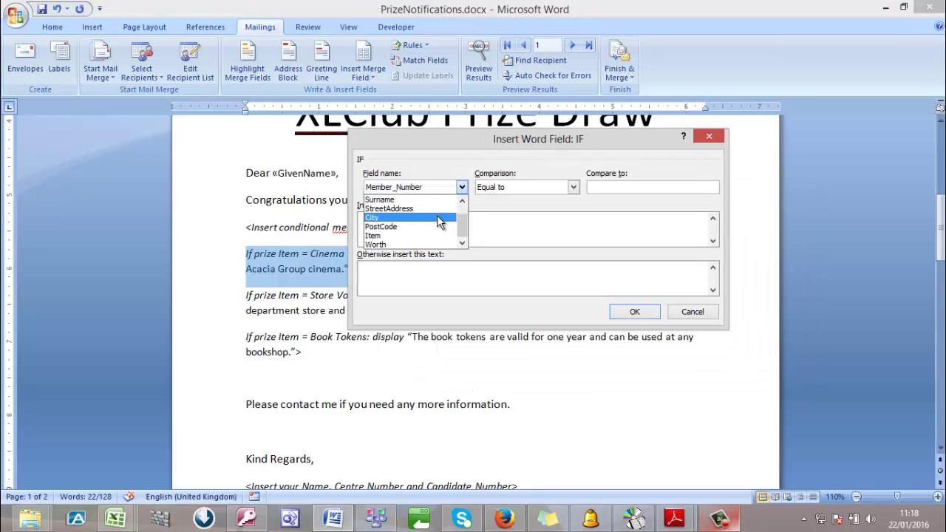
click(411, 237)
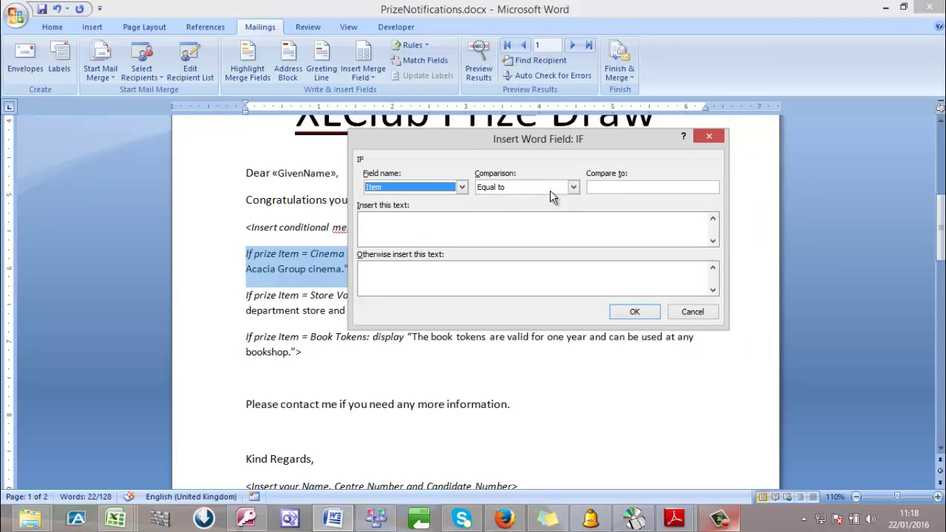
click(600, 186)
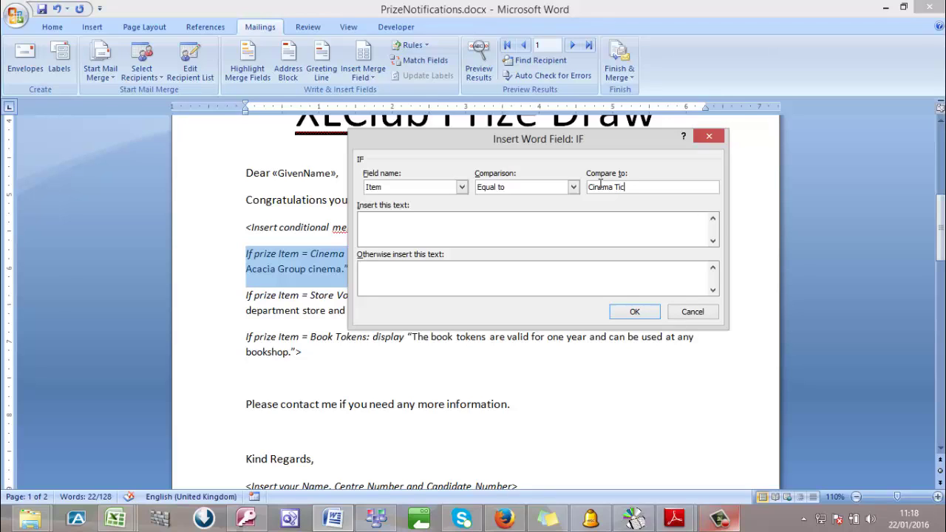
text(Cinema Tickets)
Paste the copied cinema sentence as the text to insert, add the rule to the letter and put a paragraph break after it
click(559, 245)
key(ctrl+v)
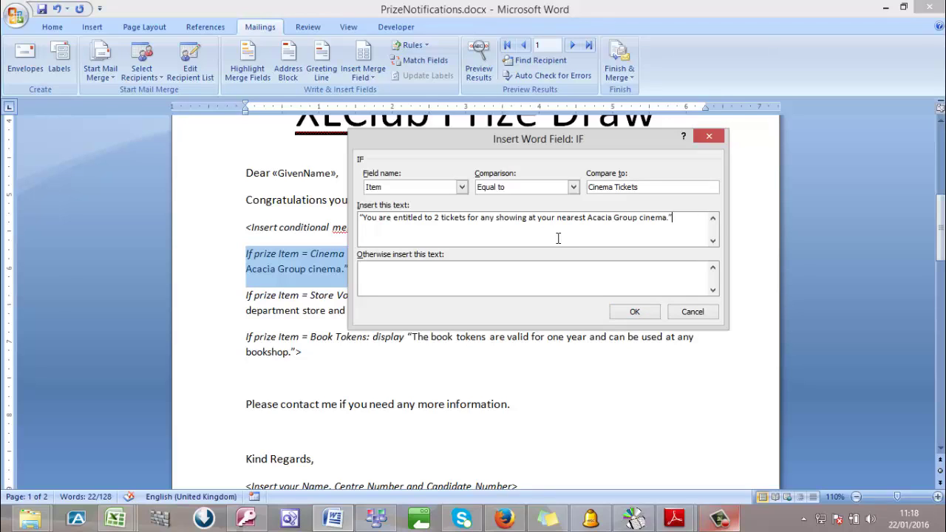
click(635, 312)
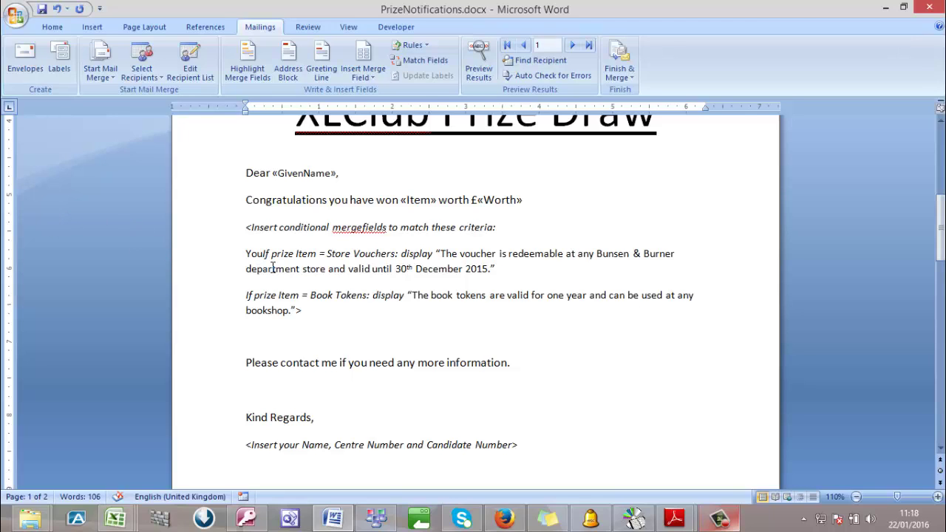
key(Return)
Display the field code of the inserted Cinema Tickets rule
double_click(251, 253)
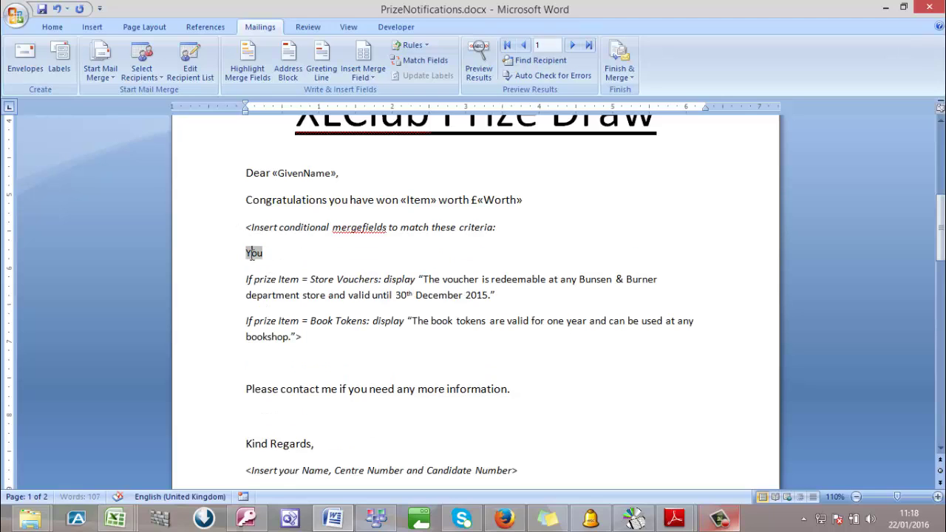
right_click(251, 254)
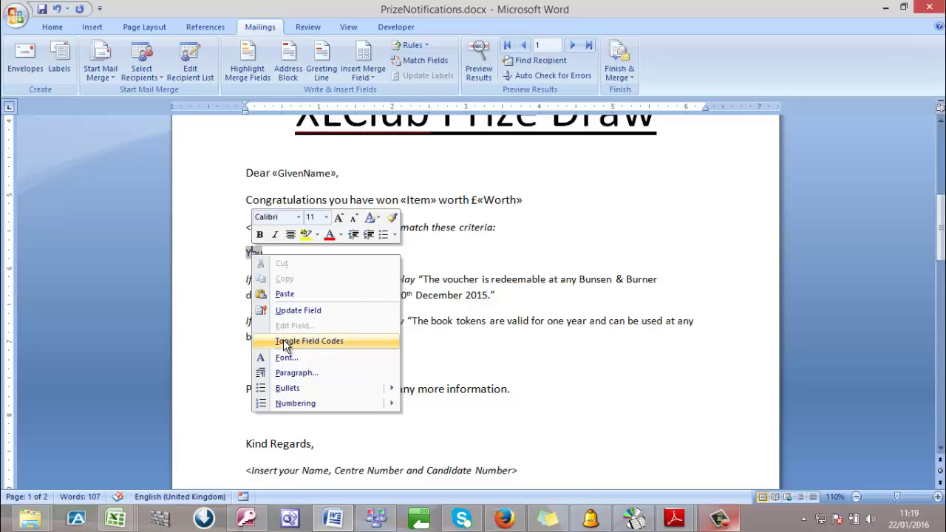
click(309, 340)
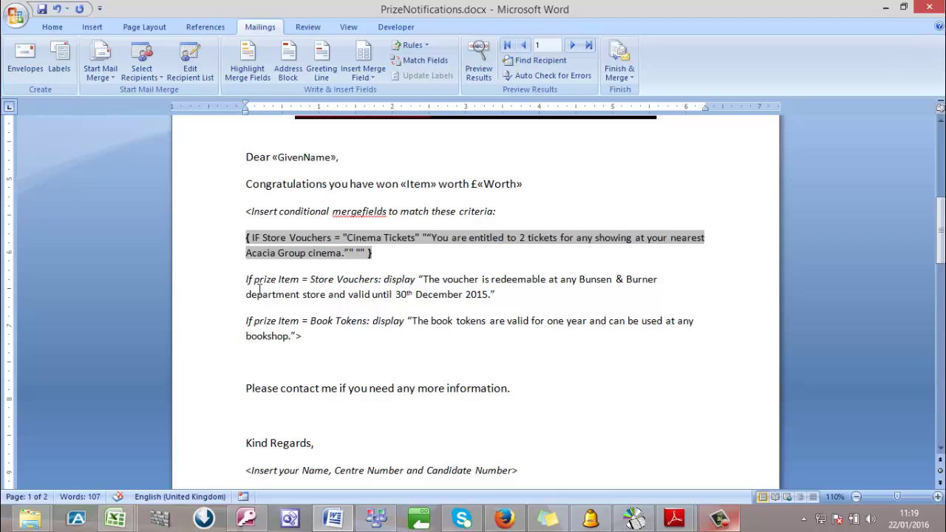
Copy the quoted voucher sentence and set up an If...Then...Else rule in its place, with Item equal to Store Vouchers
click(423, 279)
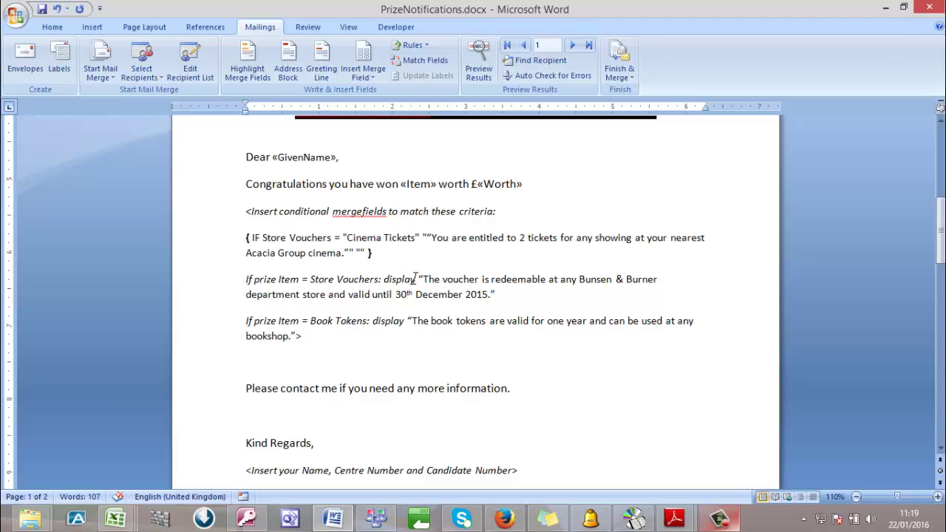
drag(418, 279, 548, 308)
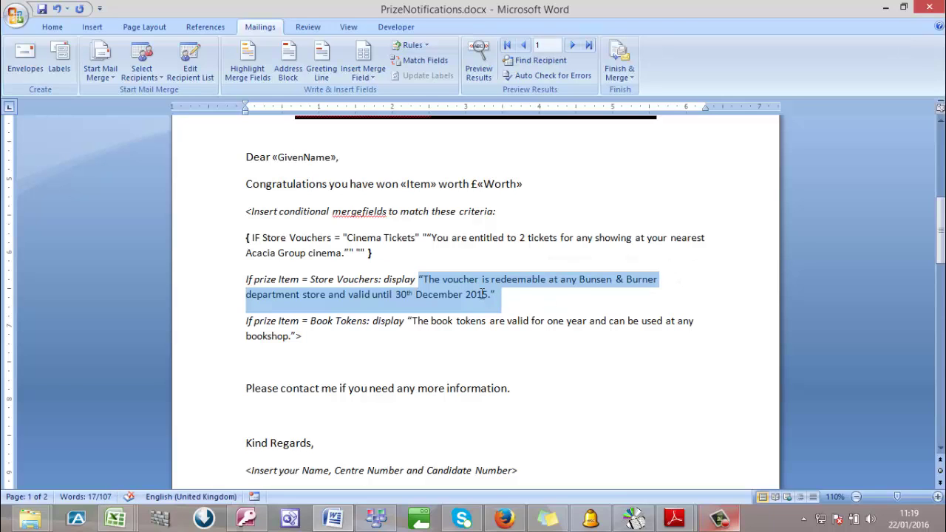
click(415, 45)
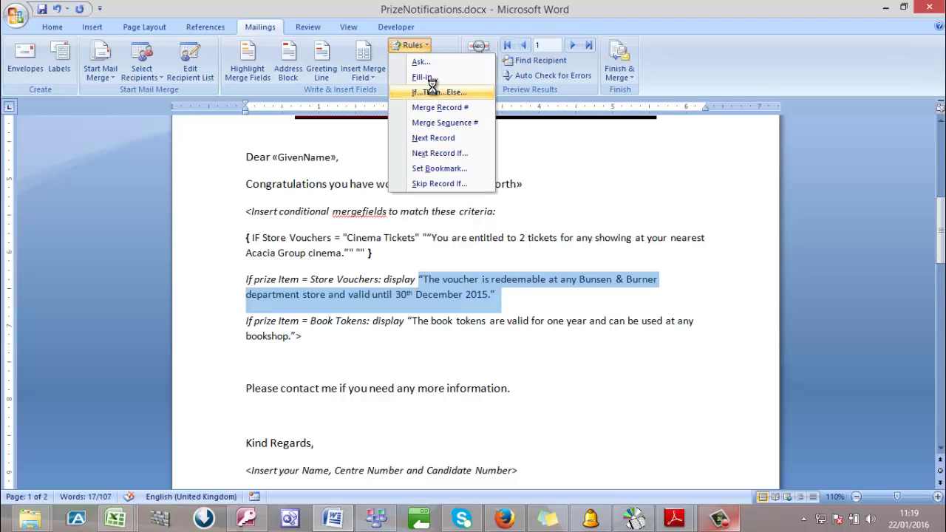
click(435, 92)
click(419, 190)
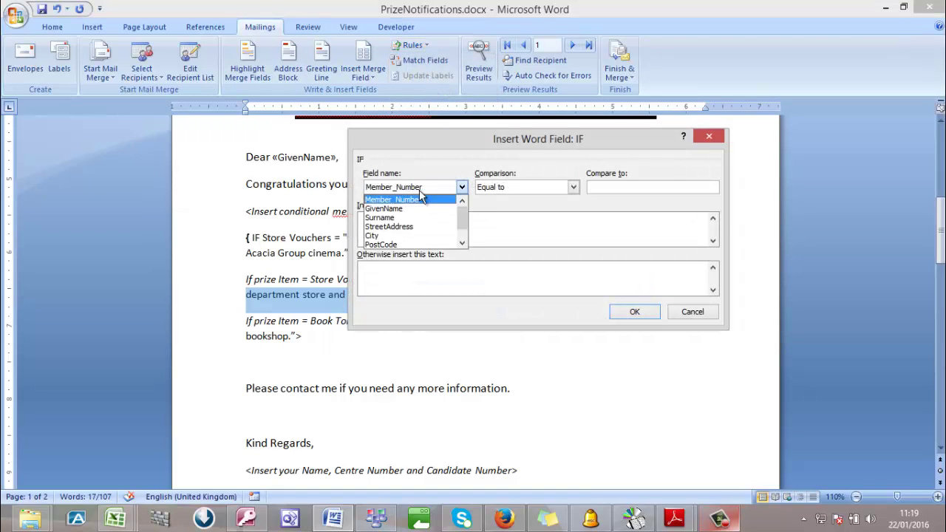
scroll(415, 240, down, 1)
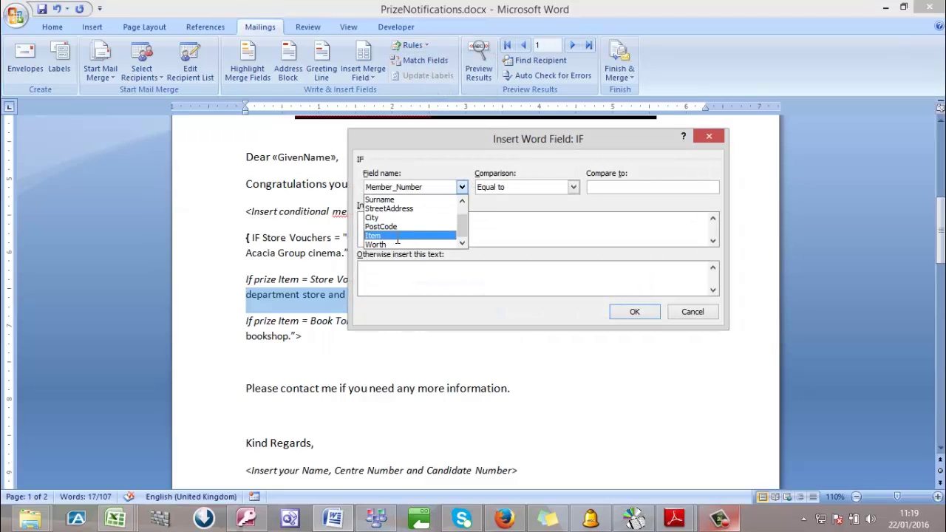
click(399, 236)
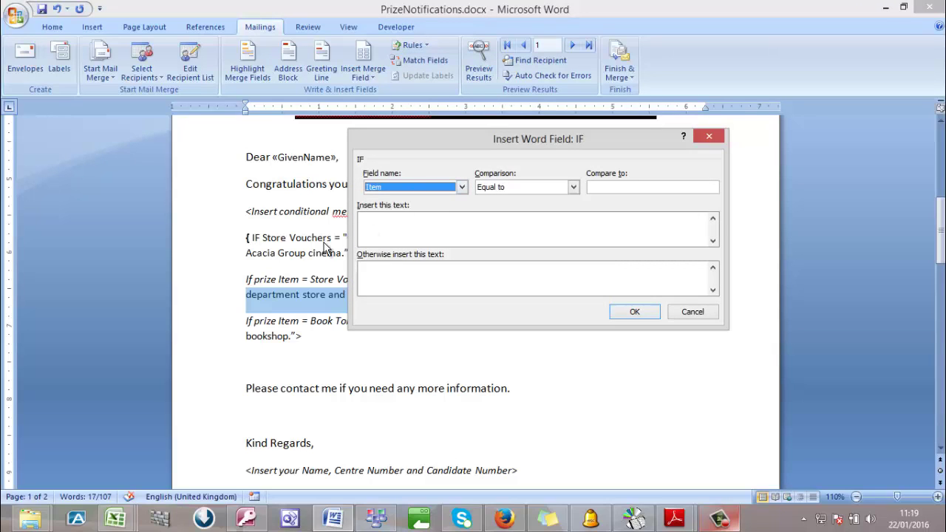
drag(472, 142, 549, 140)
click(676, 182)
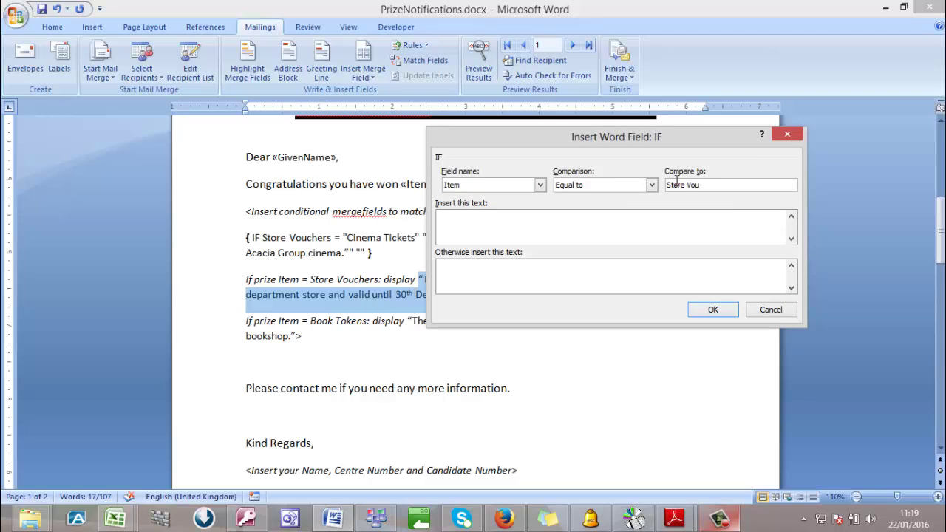
text(Store Vouchers)
Paste the Bunsen & Burner voucher sentence as the text to insert and add the Store Vouchers rule to the letter
click(580, 219)
key(ctrl+v)
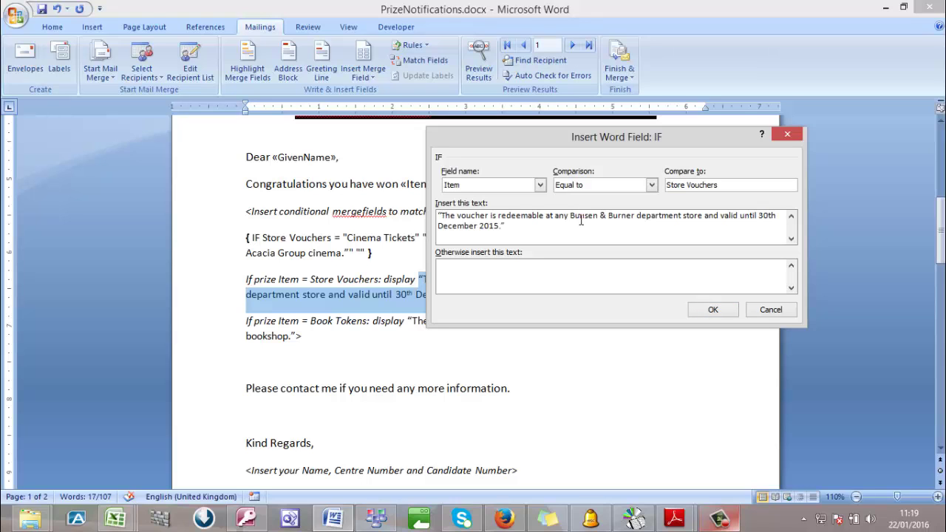
click(711, 310)
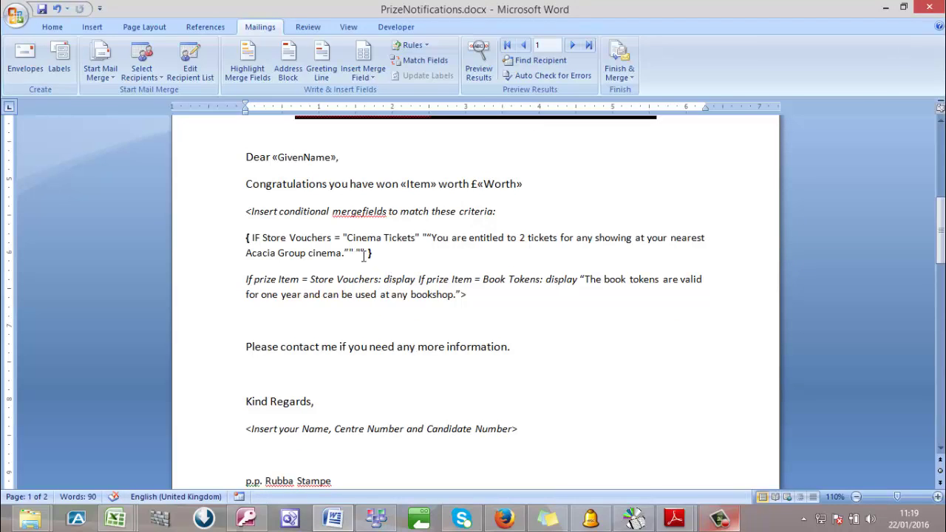
Toggle the Cinema Tickets rule's field code, and display the field codes of the whole letter
click(360, 252)
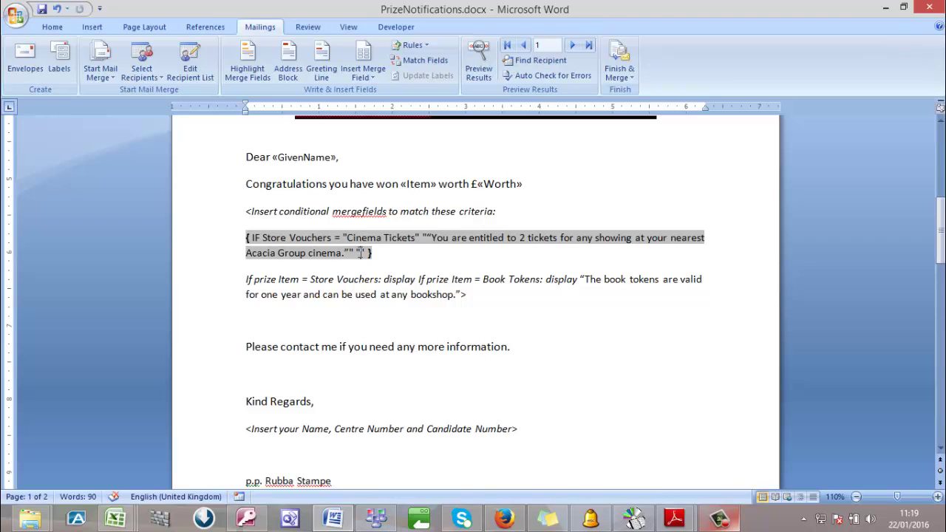
right_click(362, 254)
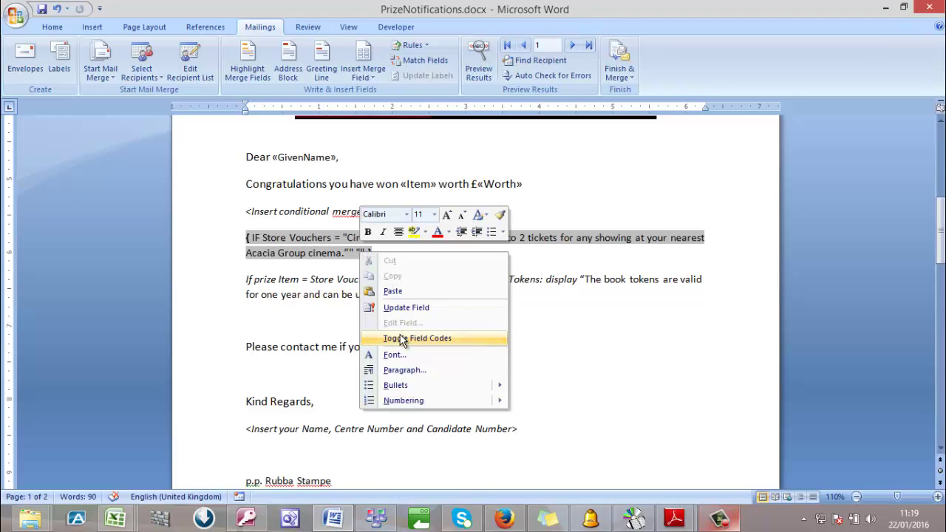
click(400, 338)
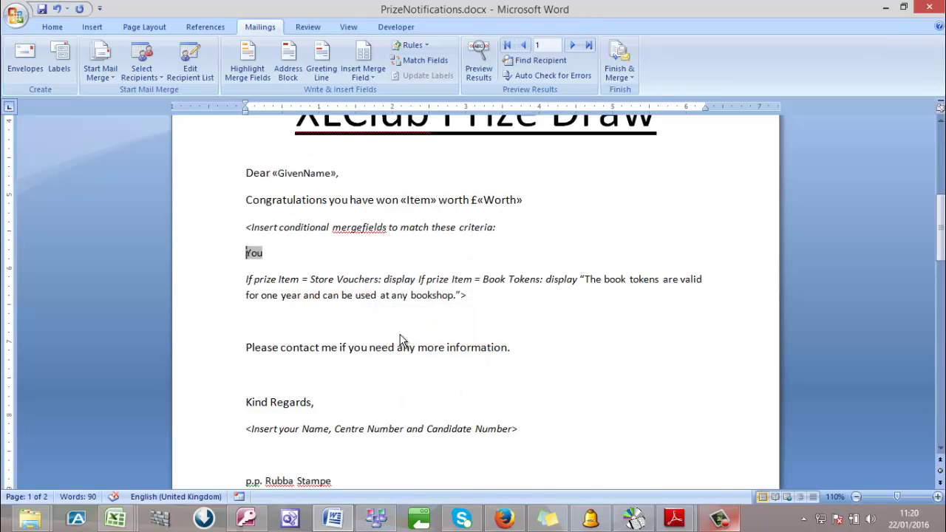
key(ctrl+a)
right_click(334, 225)
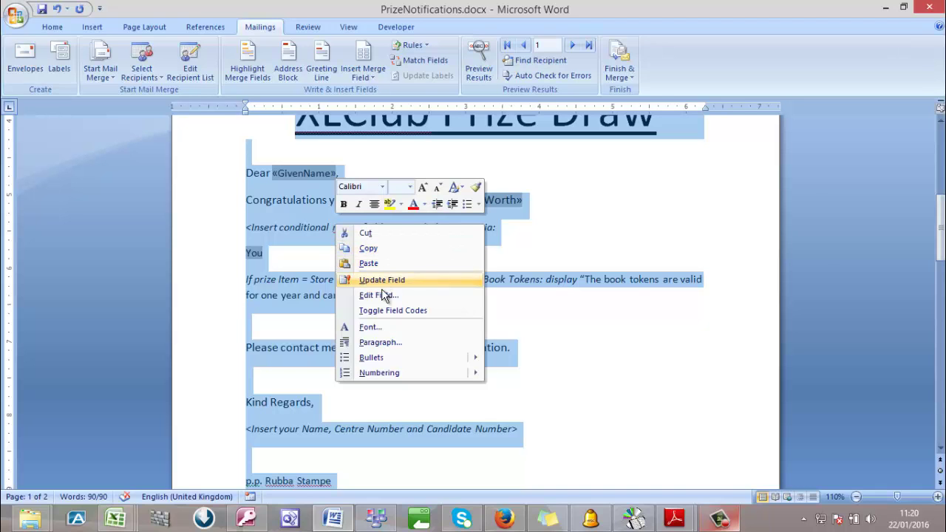
click(383, 308)
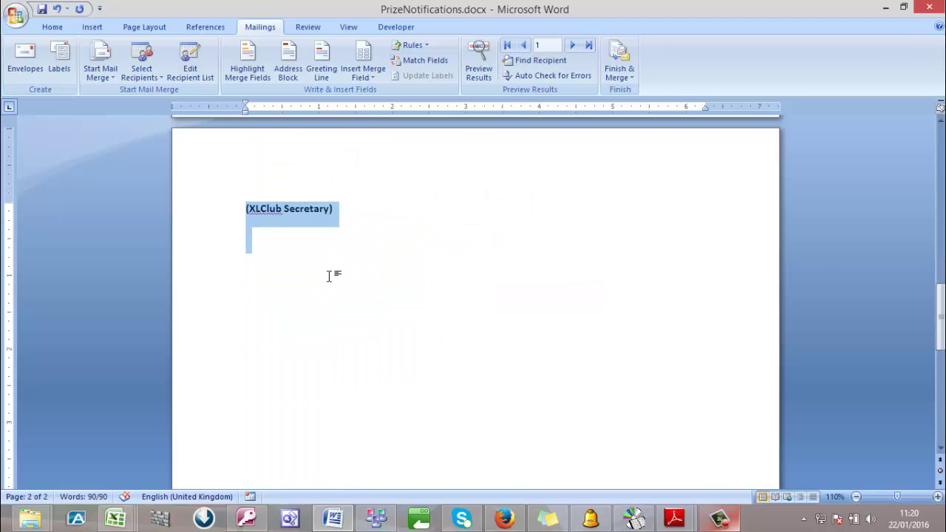
scroll(330, 277, up, 6)
scroll(329, 277, up, 2)
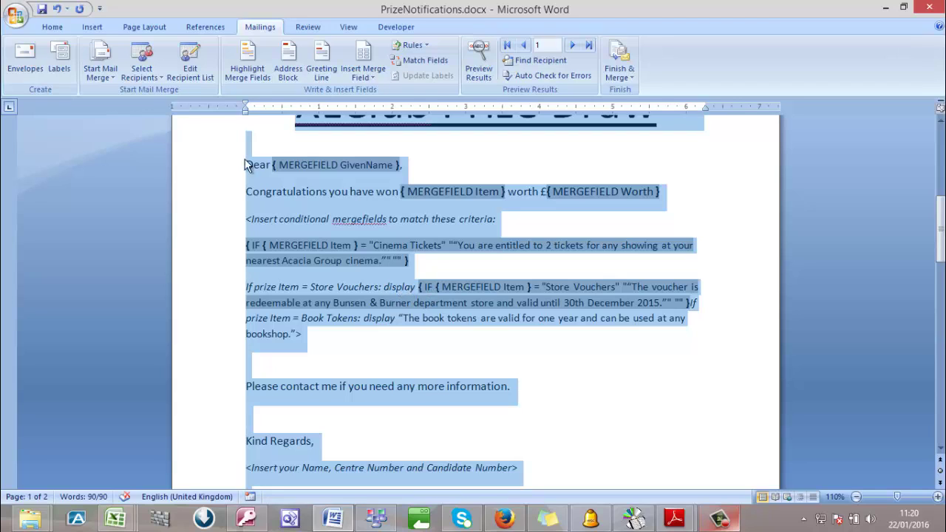
Undo the separate Store Vouchers rule and delete the whole Store Vouchers instruction paragraph
click(57, 9)
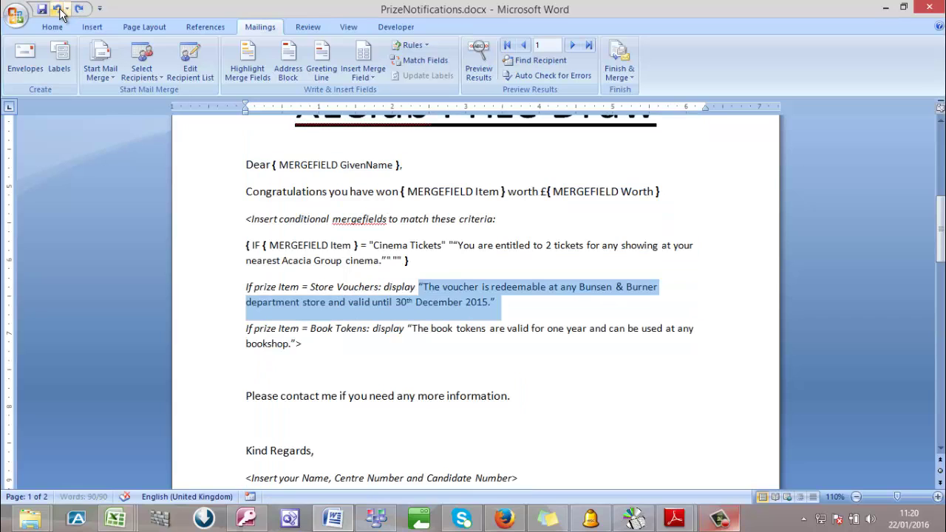
right_click(481, 305)
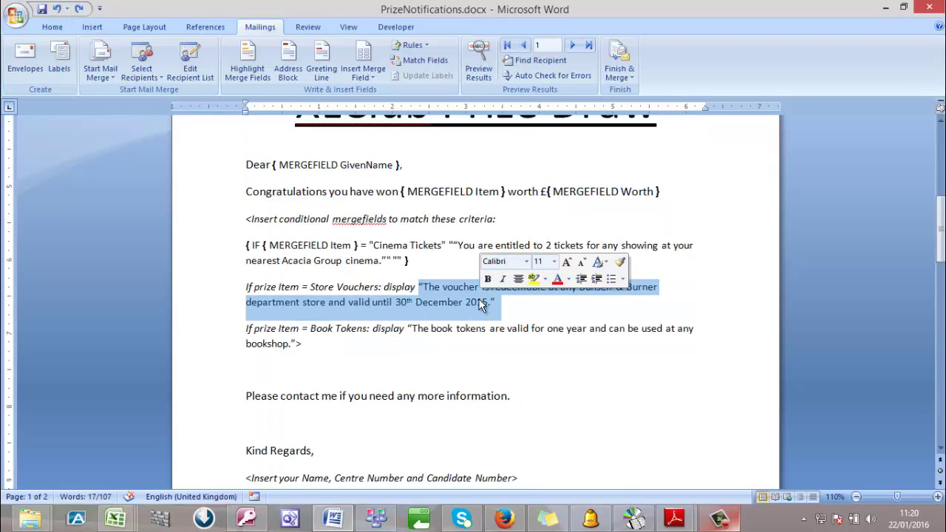
click(437, 322)
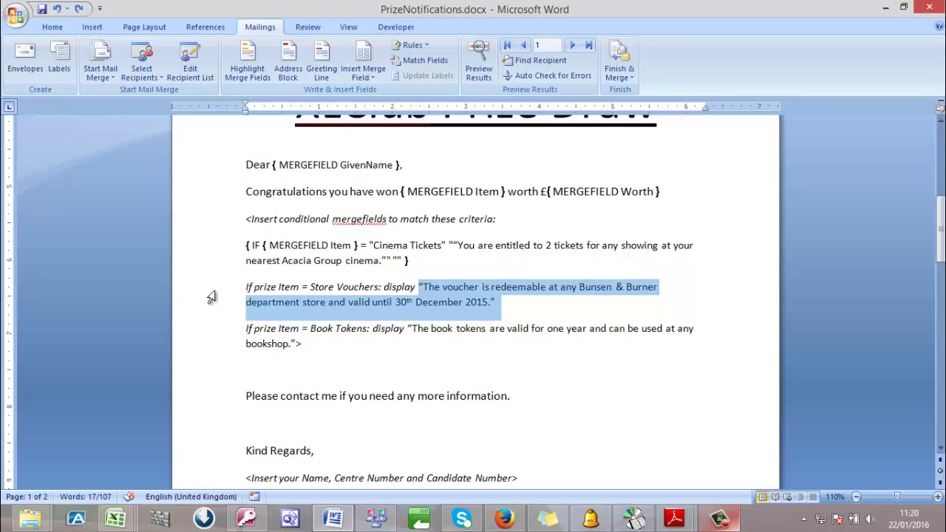
drag(211, 296, 211, 304)
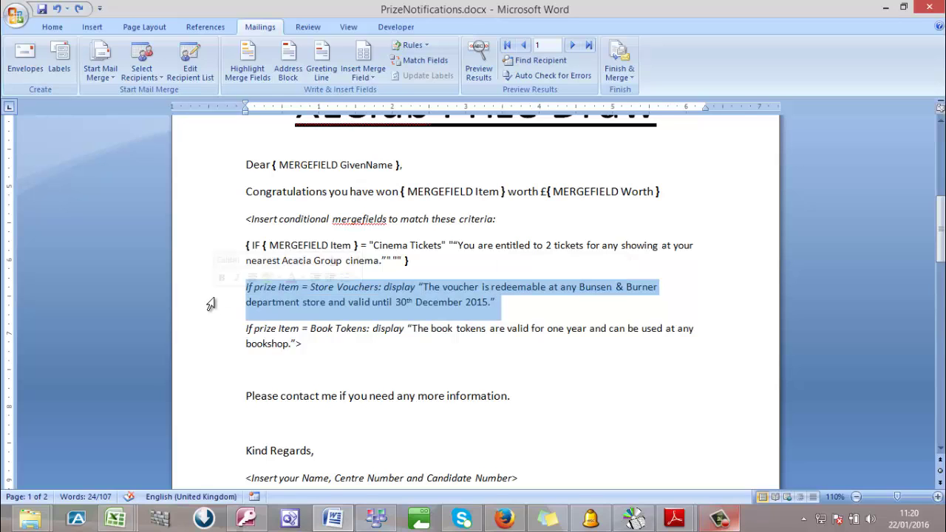
key(Delete)
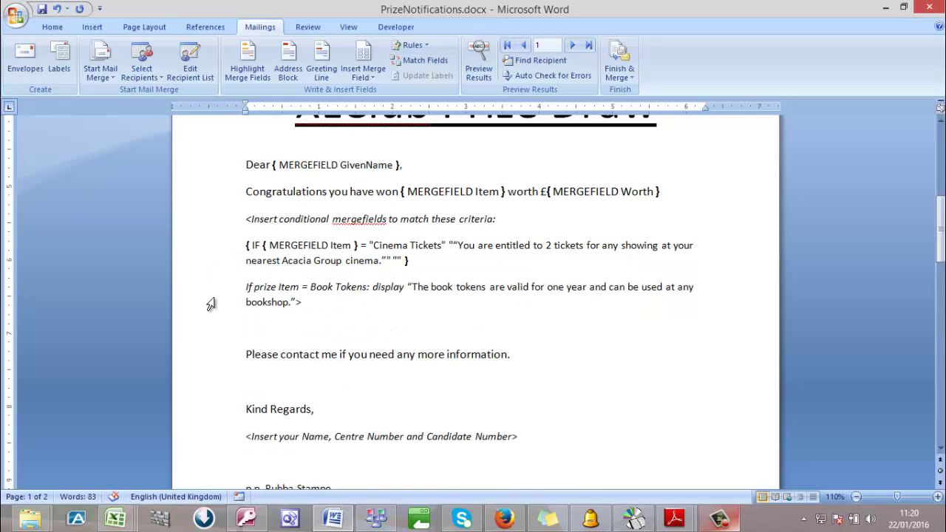
Nest an If...Then...Else rule in the Cinema Tickets rule's empty alternative text, with Item equal to Store Vouchers and the copied Bunsen & Burner sentence
click(396, 260)
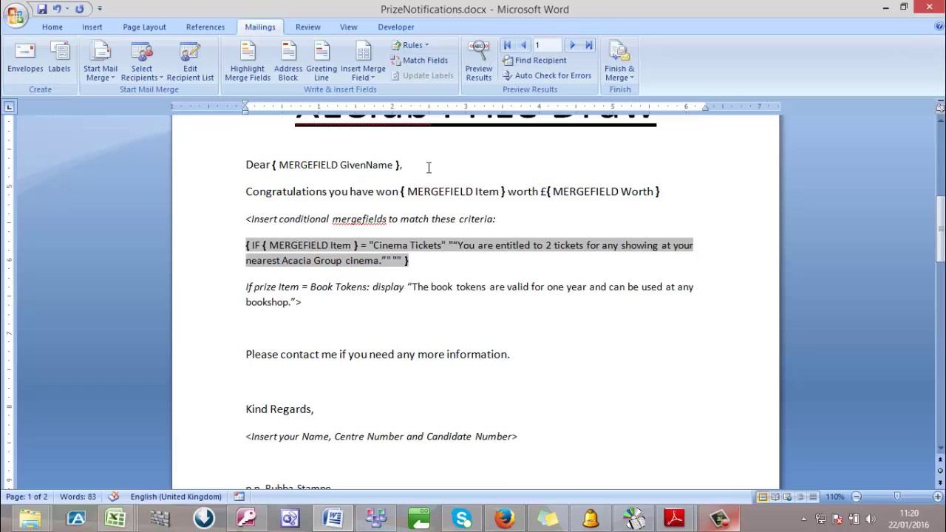
click(413, 45)
click(451, 92)
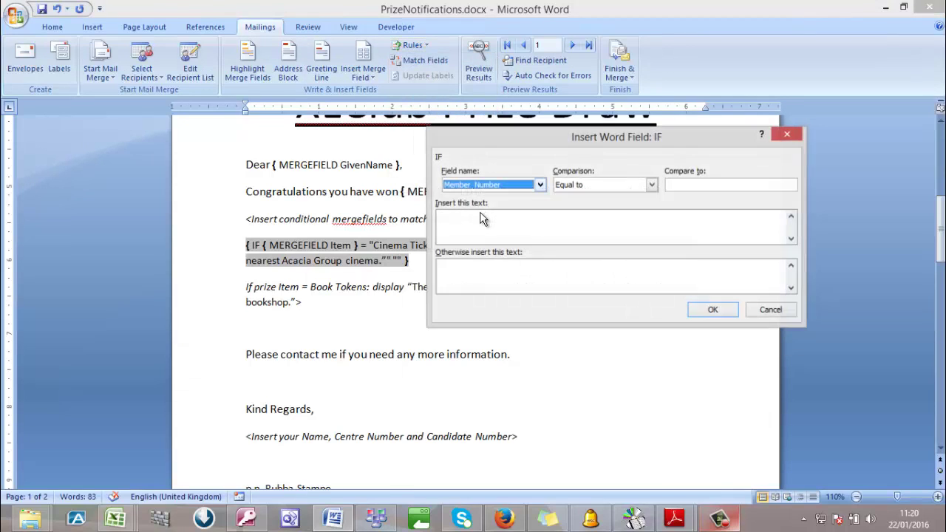
click(517, 185)
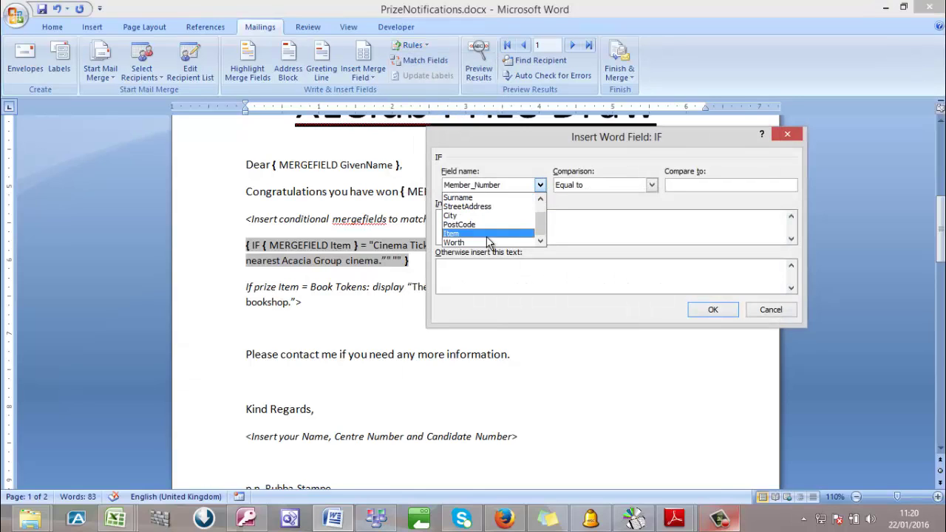
click(493, 234)
click(682, 184)
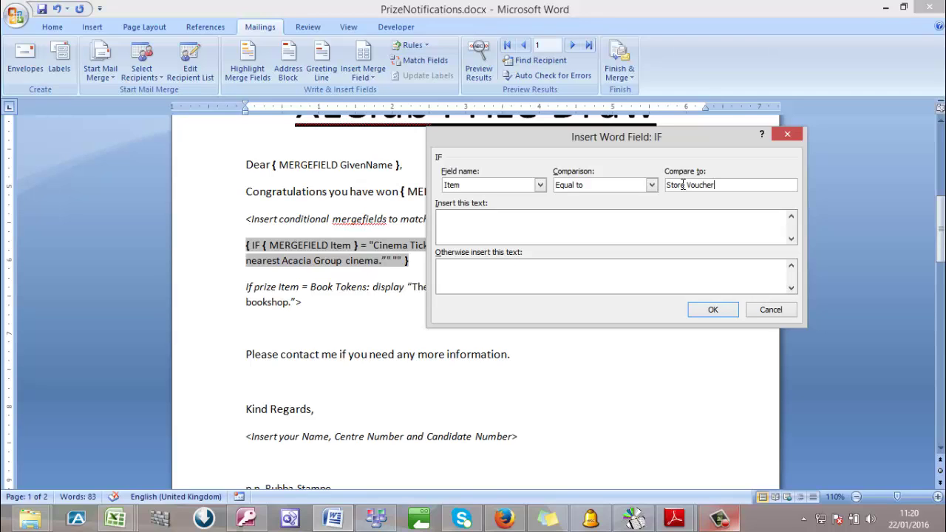
click(568, 227)
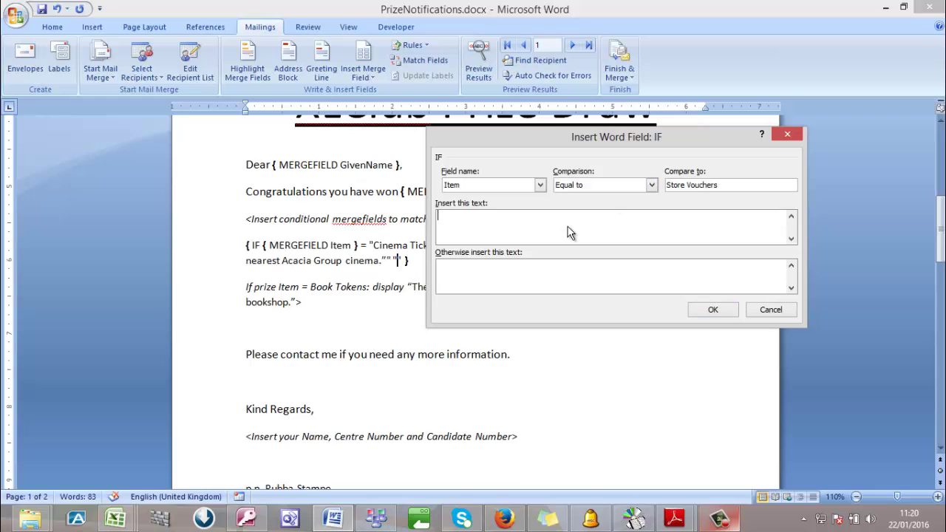
key(ctrl+v)
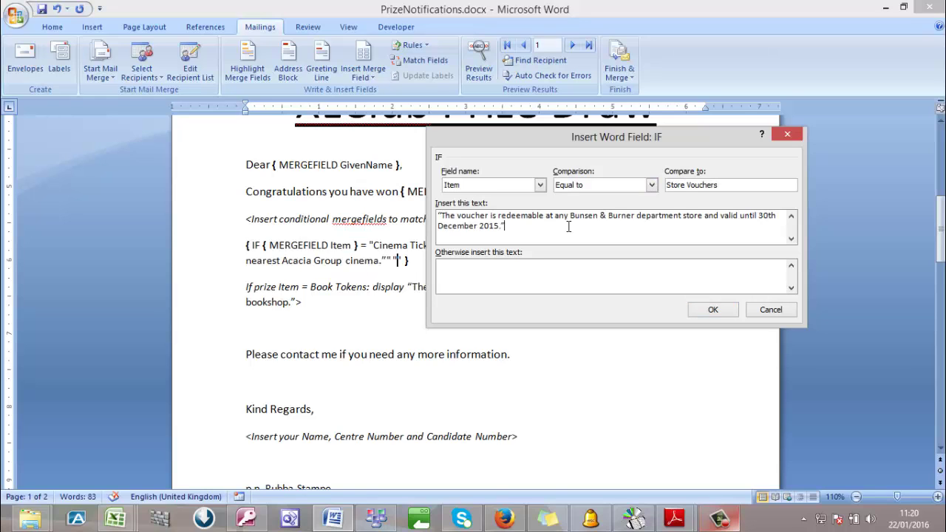
click(712, 310)
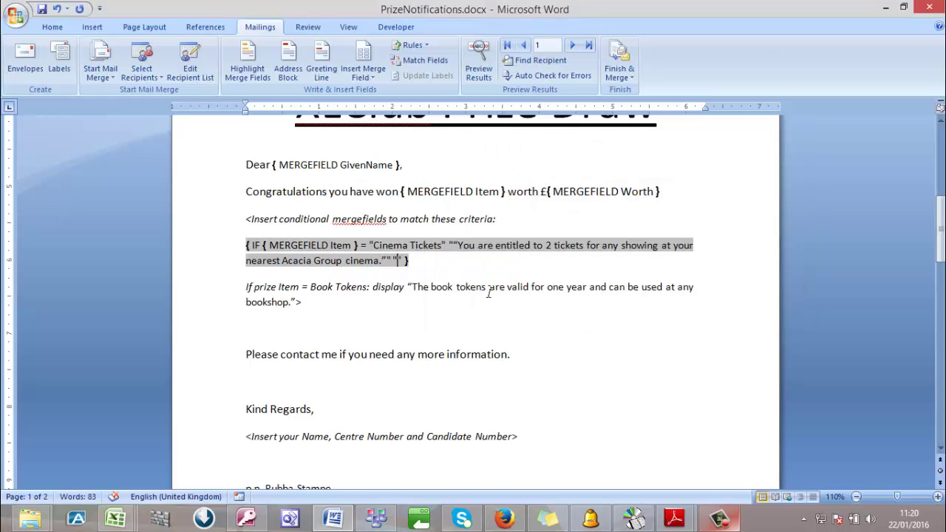
Toggle the Cinema Tickets rule's field codes off and on to show the Store Vouchers rule nested inside it
right_click(399, 261)
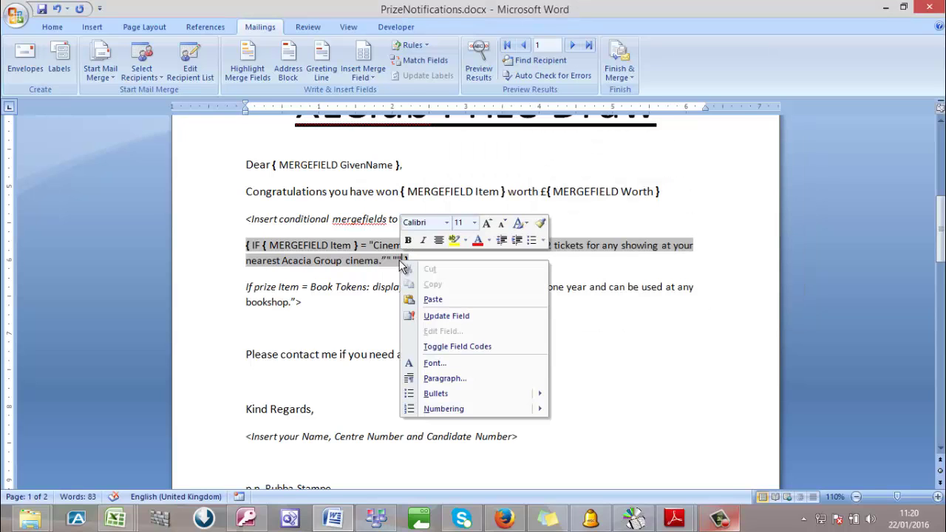
click(462, 347)
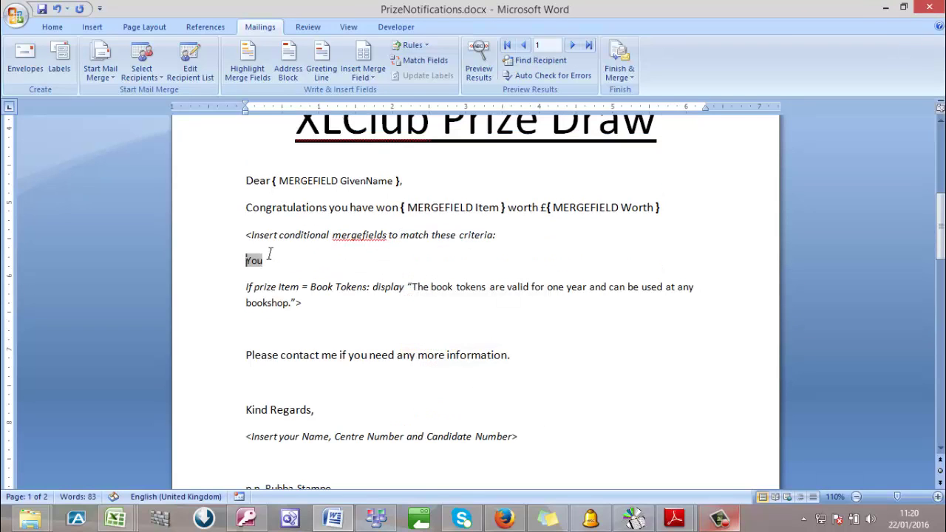
click(229, 272)
right_click(229, 271)
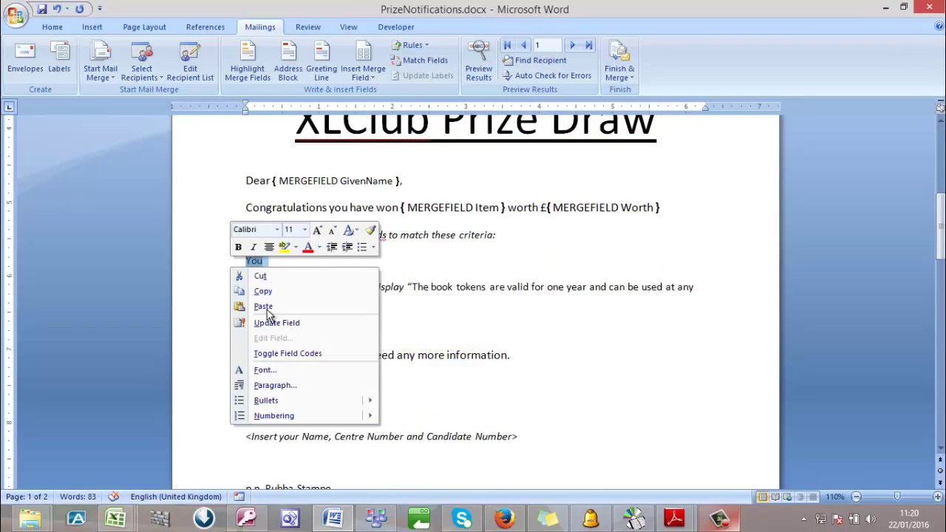
click(274, 353)
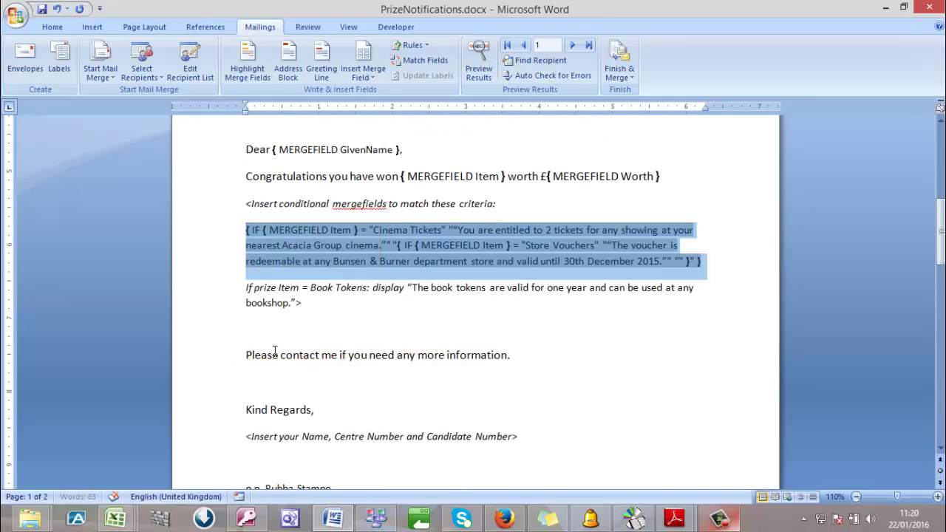
click(451, 266)
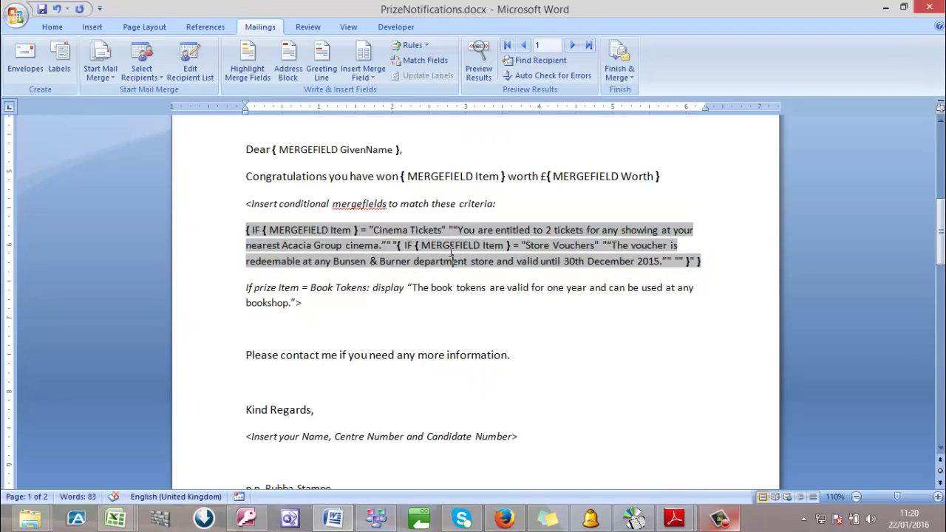
Move the quoted book tokens sentence from the Book Tokens instruction into the empty alternative text of the nested Store Vouchers rule
click(676, 261)
drag(406, 287, 297, 306)
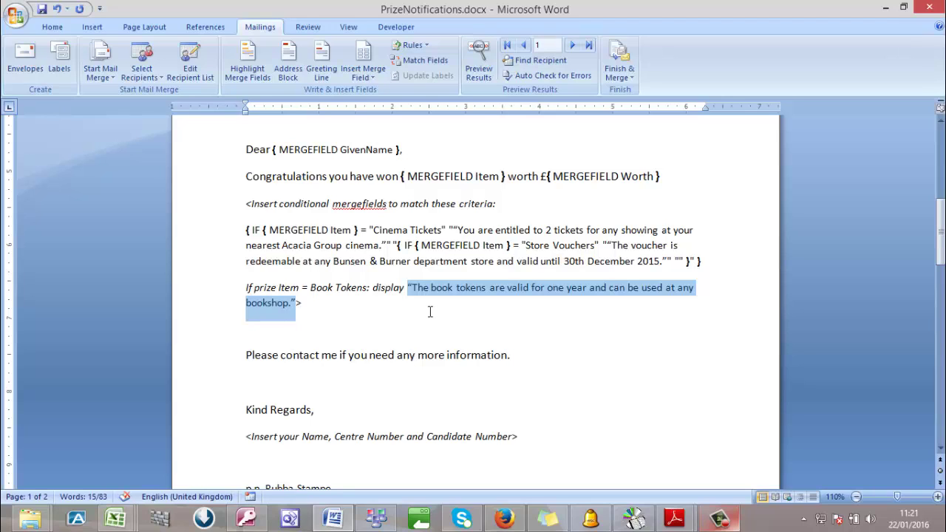
key(ctrl+x)
key(Delete)
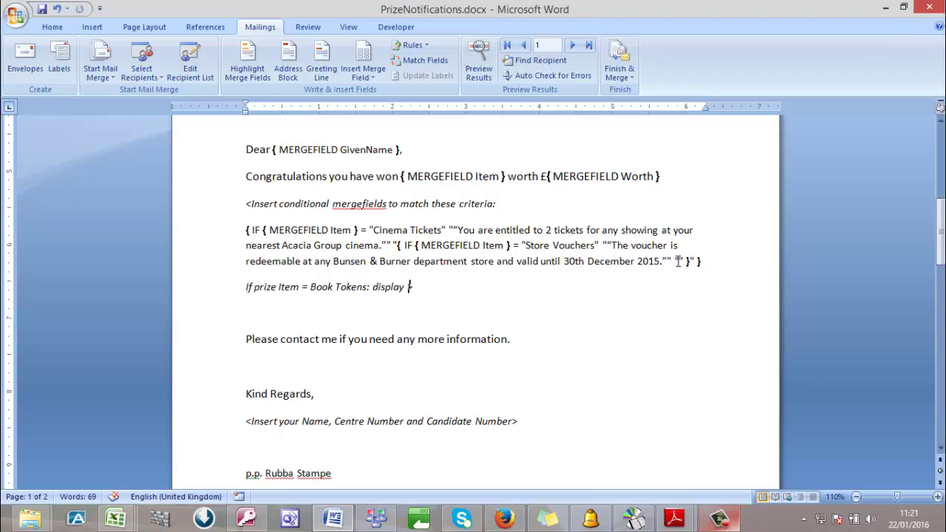
click(679, 261)
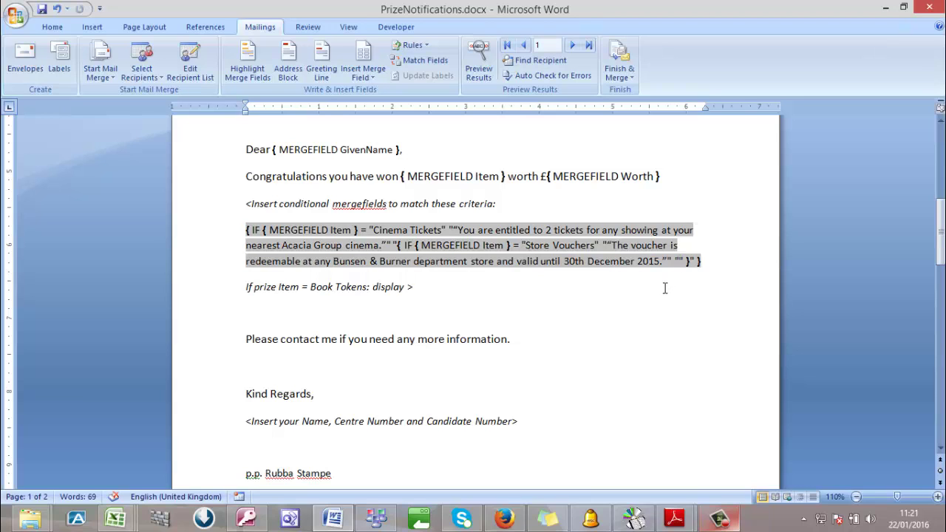
key(ctrl+v)
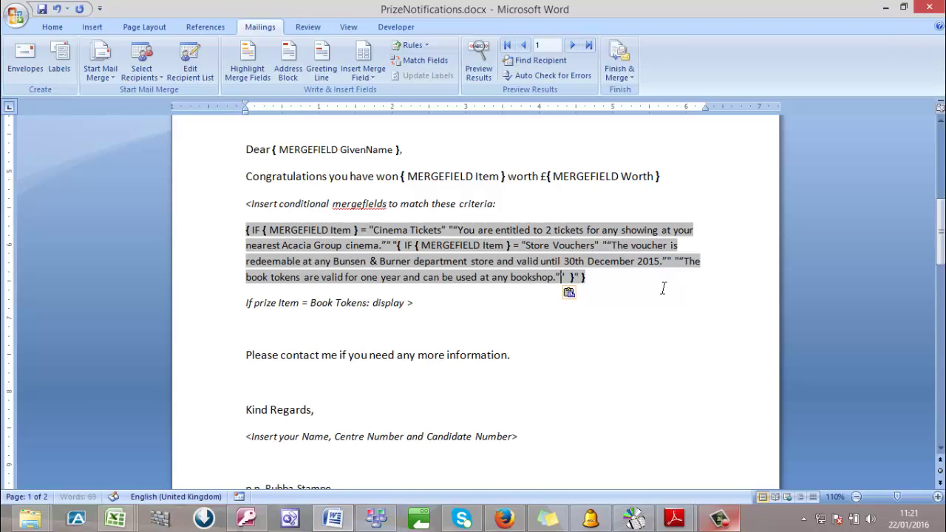
Delete the leftover Book Tokens instruction line and the blank paragraph below it
click(225, 309)
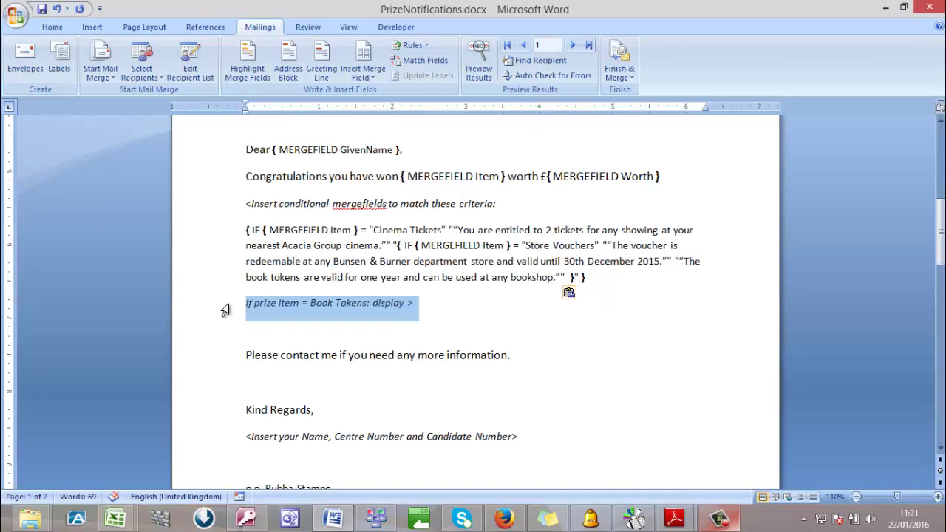
key(Delete)
key(Delete)
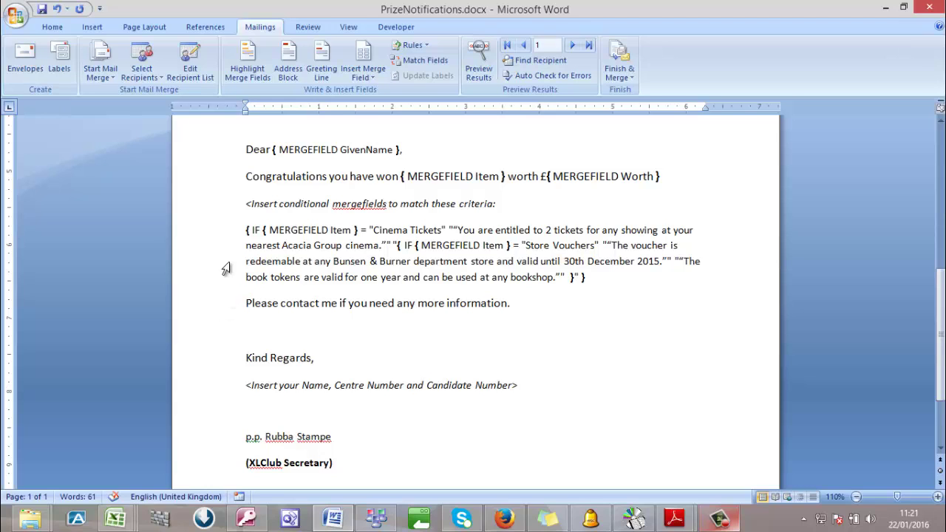
Toggle the field codes of the whole letter off and on again to review the merge fields and nested rules
key(ctrl+a)
right_click(333, 233)
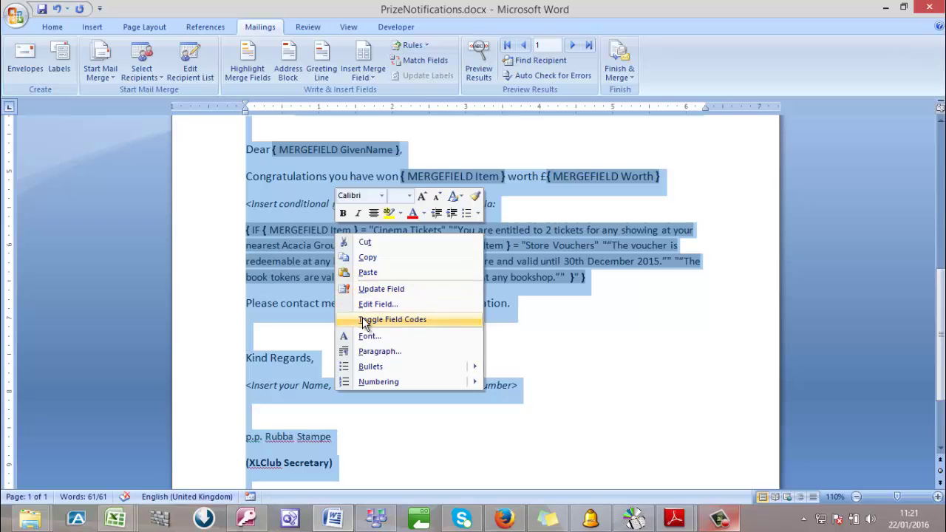
click(362, 318)
right_click(304, 248)
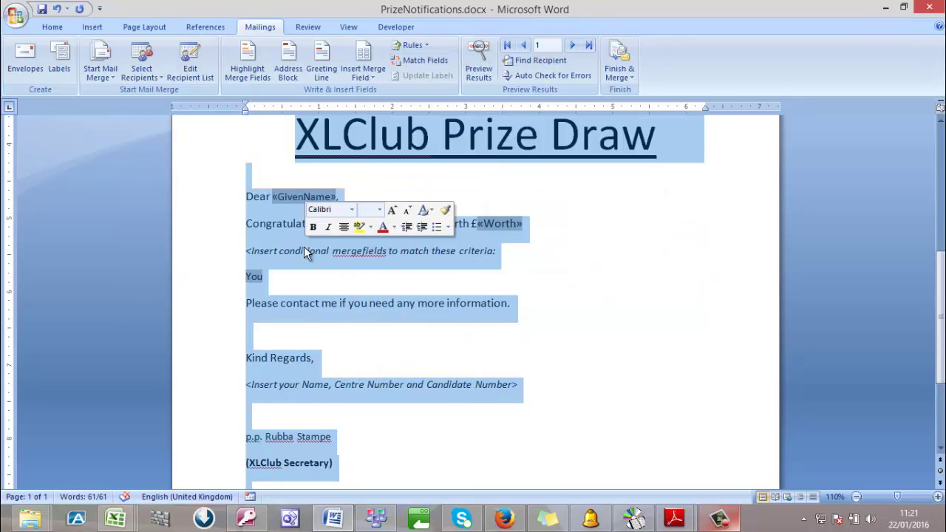
click(368, 336)
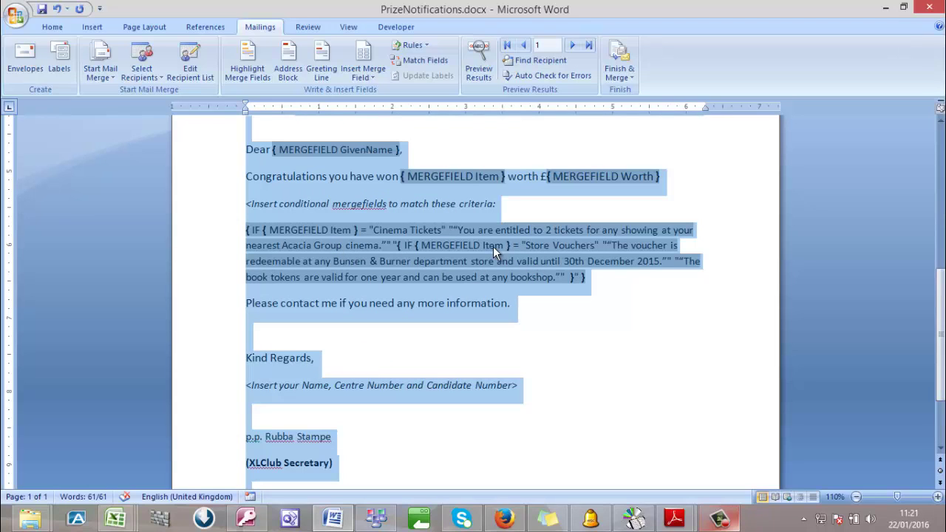
click(667, 296)
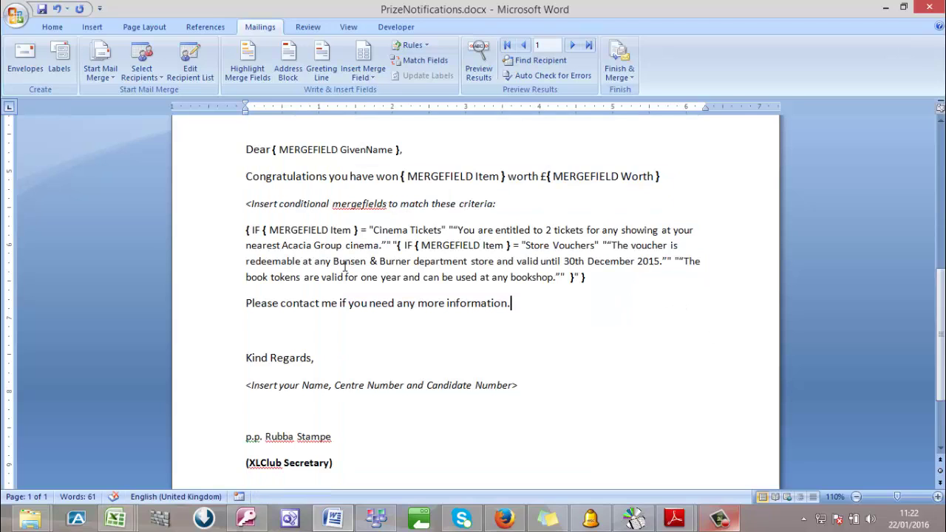
Replace the name, centre number and candidate number placeholder below Kind Regards with the sender's name, centre number and candidate number
scroll(323, 322, down, 1)
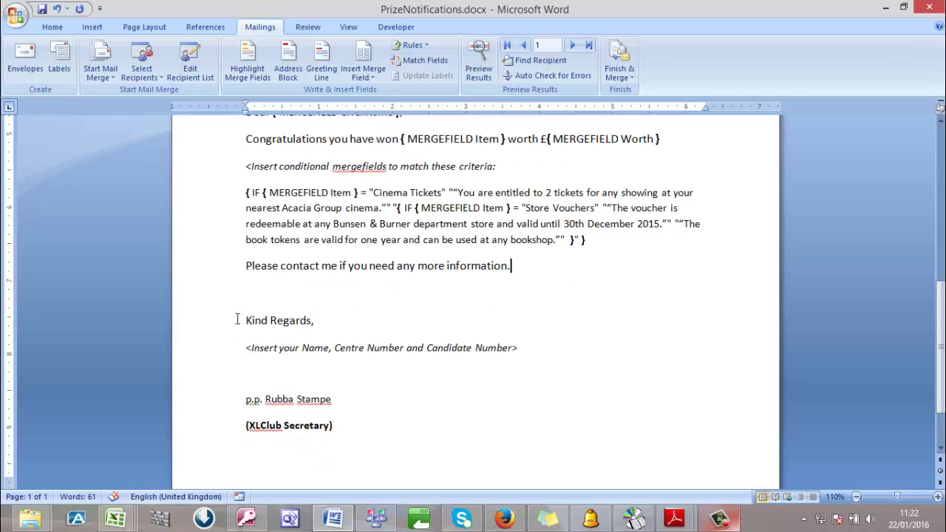
click(207, 361)
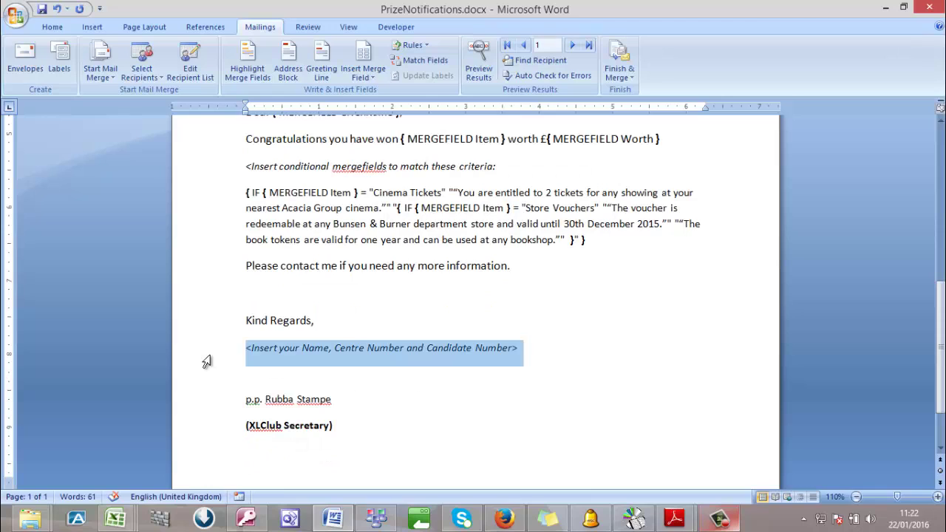
key(Delete)
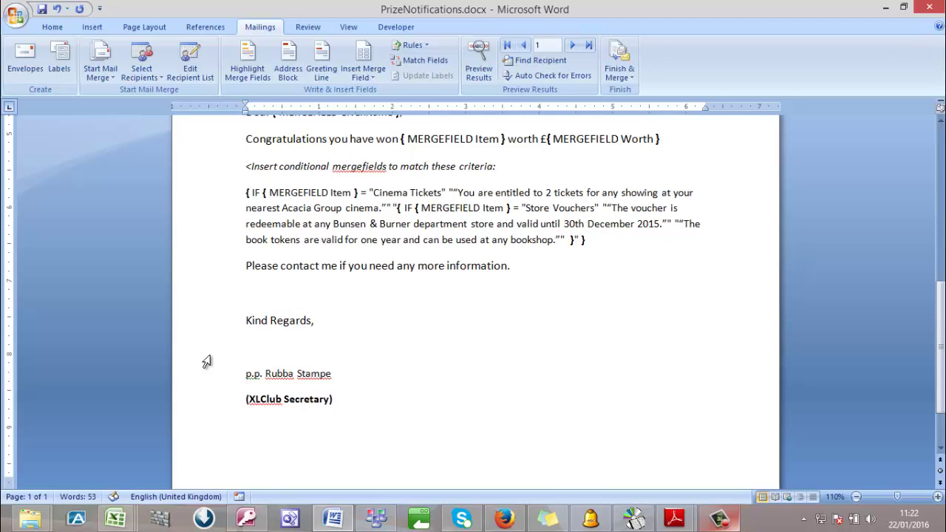
text(Sir richie,000,qwerty)
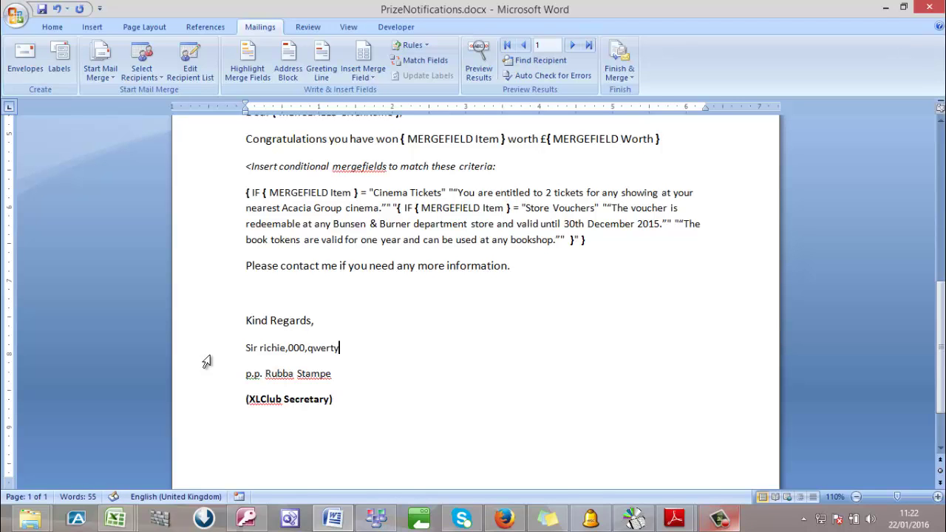
Merge all records of the prize letter into a new document of individual letters
scroll(252, 396, down, 2)
scroll(252, 399, up, 2)
scroll(251, 399, up, 7)
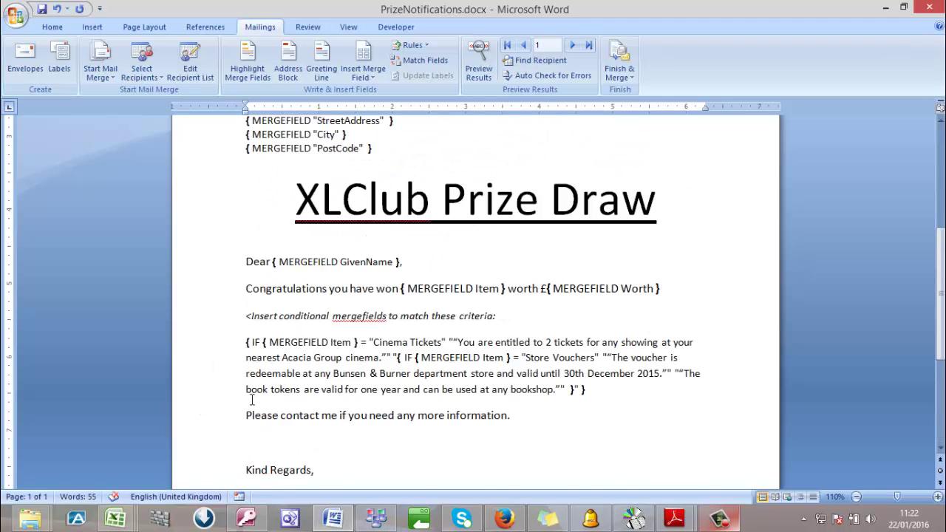
scroll(251, 399, down, 4)
click(619, 73)
click(635, 92)
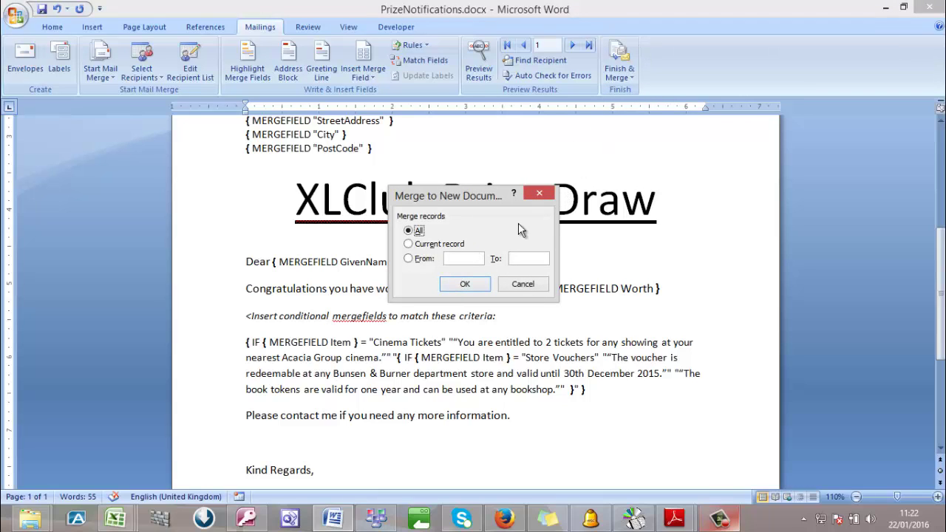
click(529, 197)
click(619, 63)
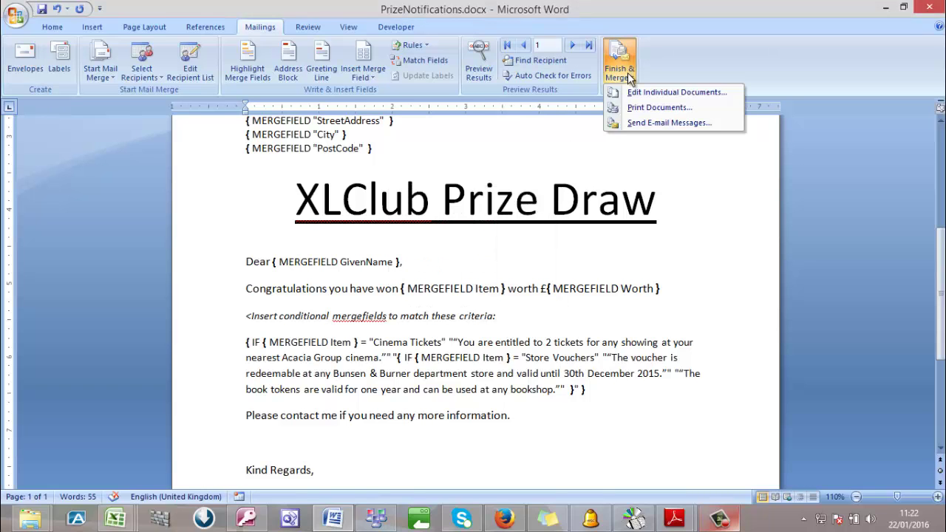
click(641, 93)
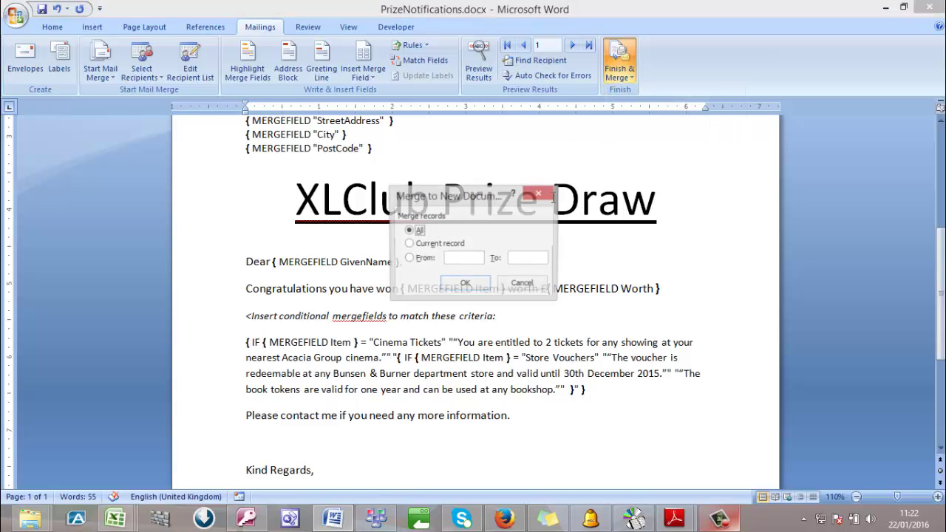
click(461, 282)
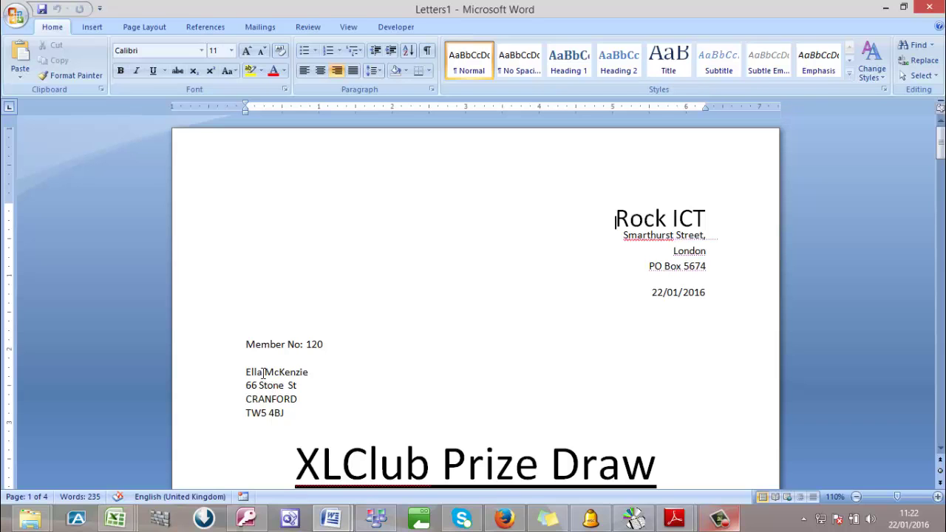
Check the conditional prize sentence in each merged letter and close the merged document without saving it
scroll(269, 395, down, 5)
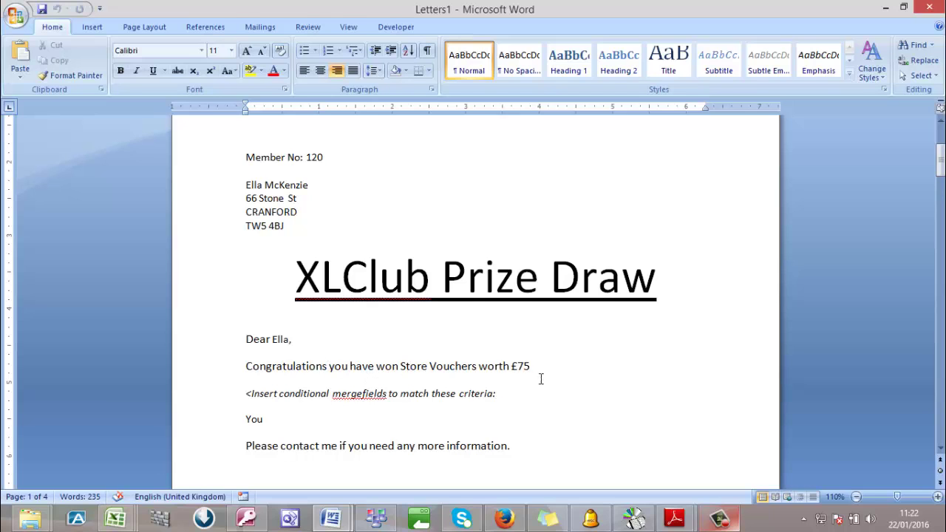
scroll(481, 412, down, 2)
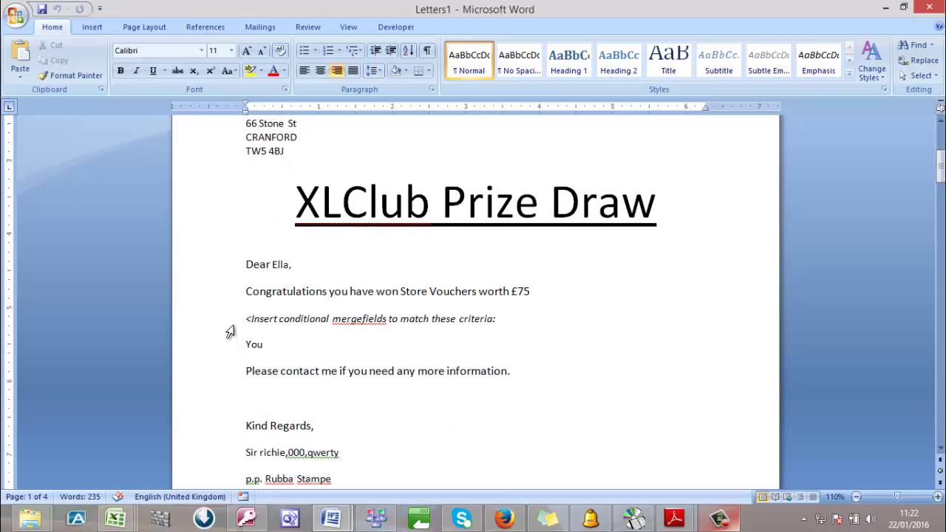
click(252, 345)
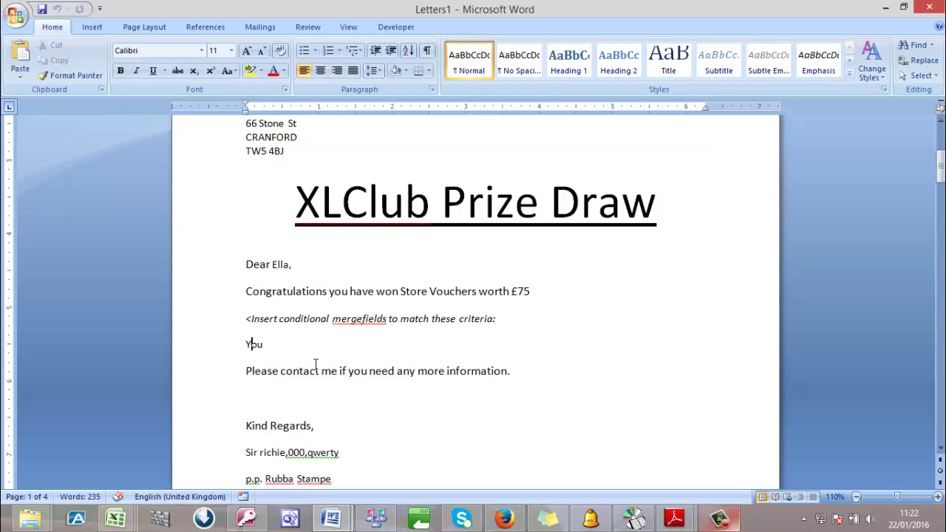
scroll(316, 364, down, 8)
scroll(315, 364, down, 8)
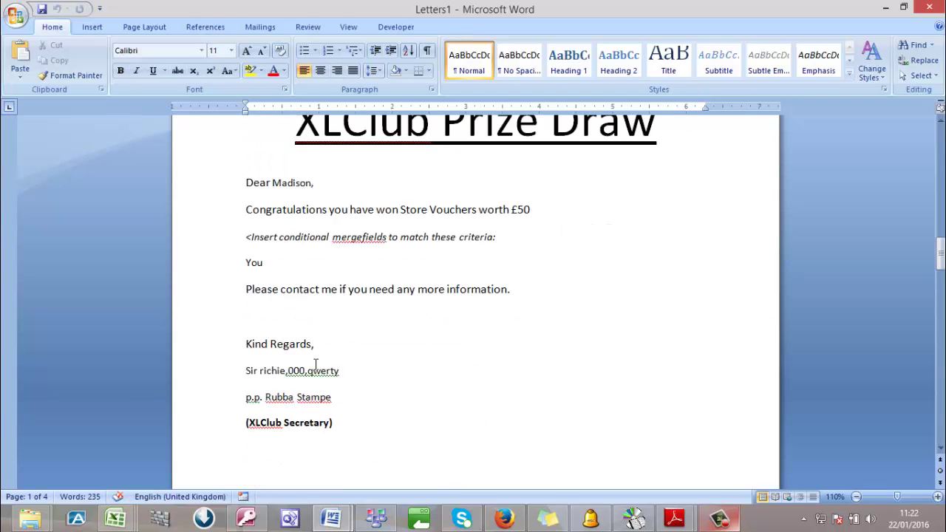
scroll(315, 364, down, 15)
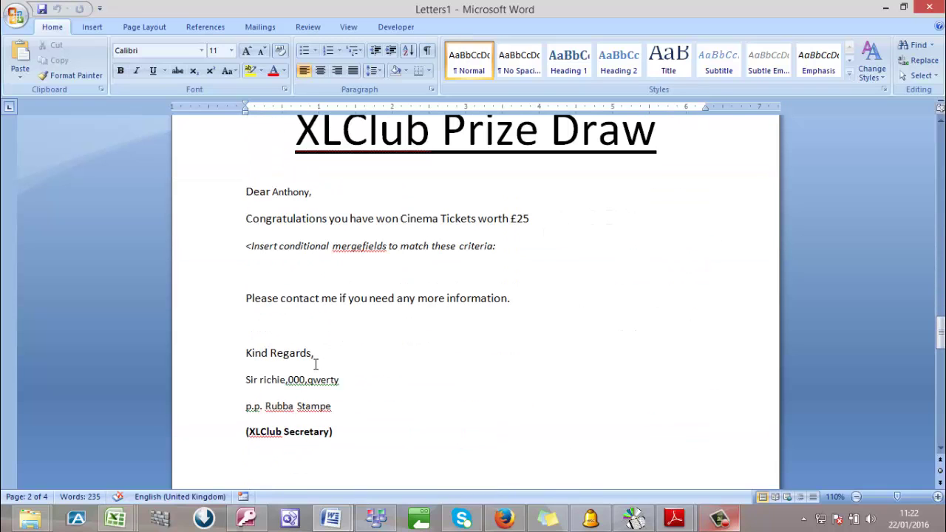
scroll(273, 273, down, 14)
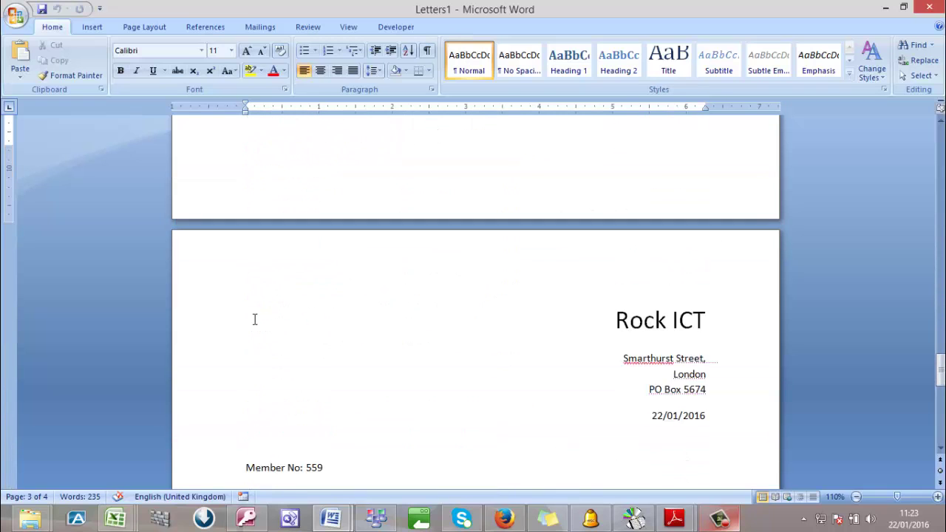
scroll(254, 319, down, 3)
scroll(254, 319, down, 2)
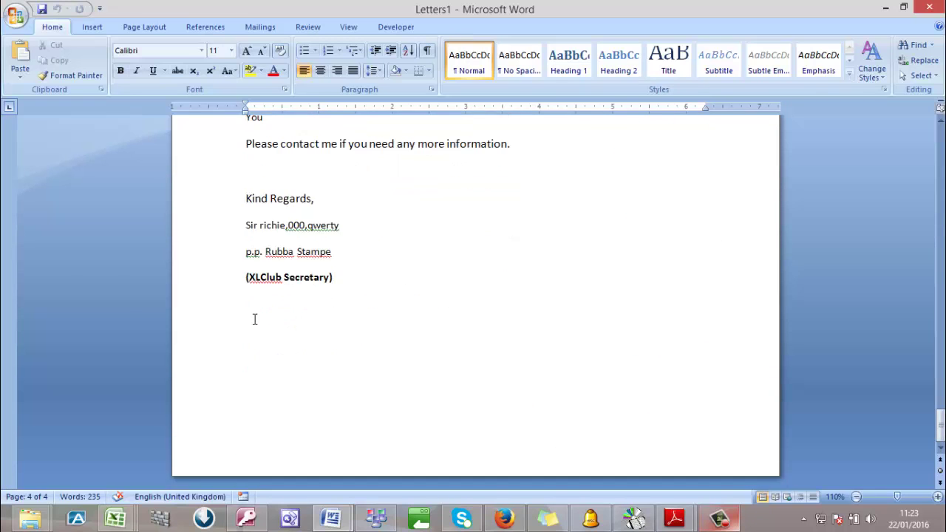
click(928, 9)
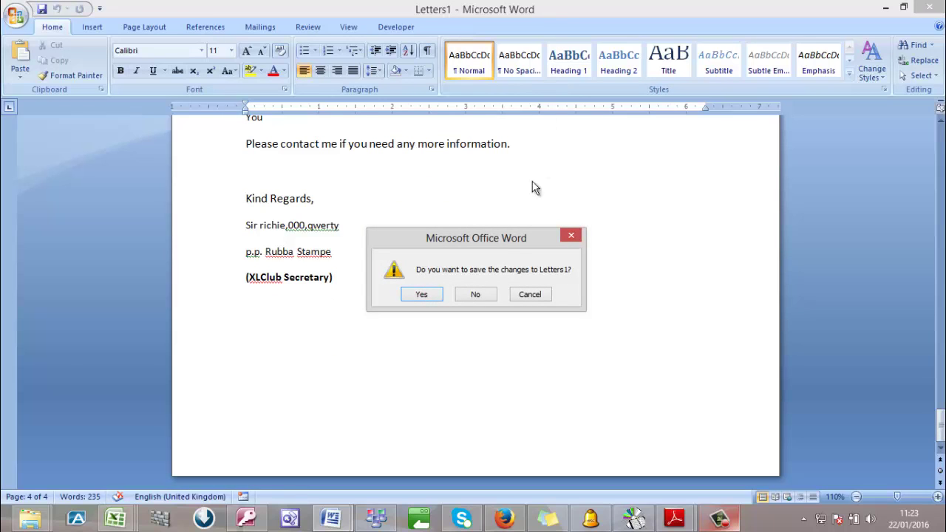
click(475, 294)
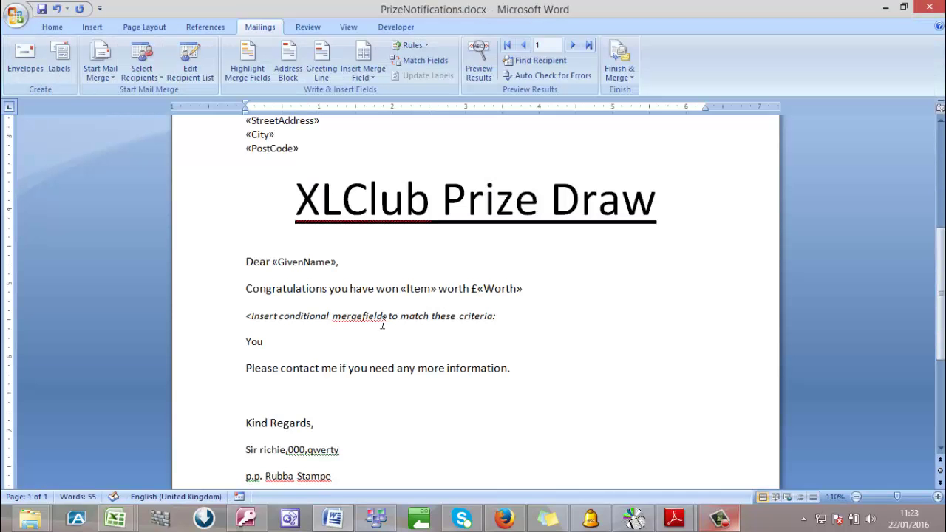
Delete the leftover "Insert conditional mergefields to match these criteria" line and show the field codes of the whole letter
click(210, 319)
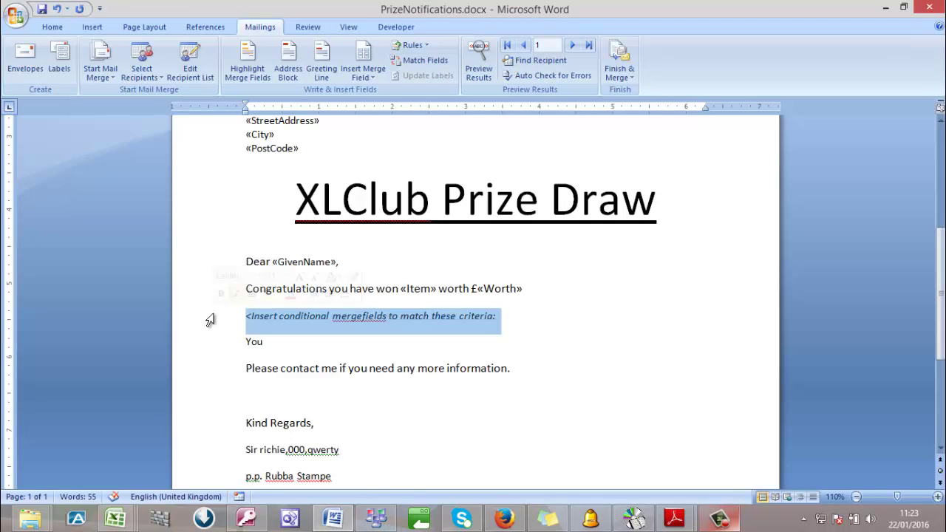
key(Delete)
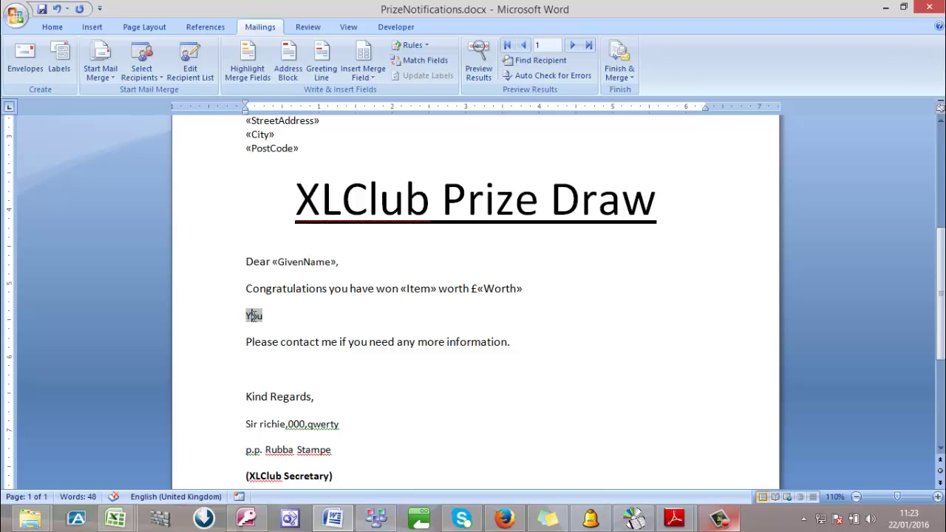
key(ctrl+a)
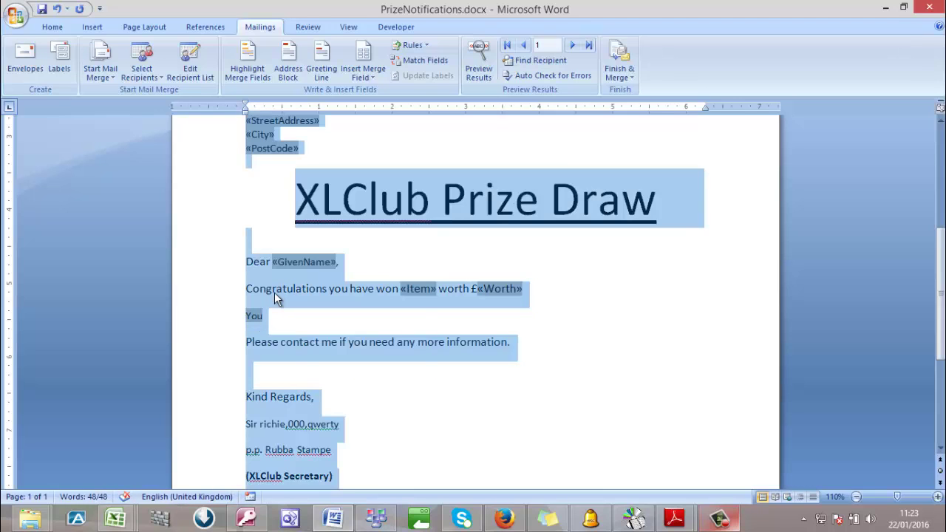
right_click(274, 292)
click(304, 379)
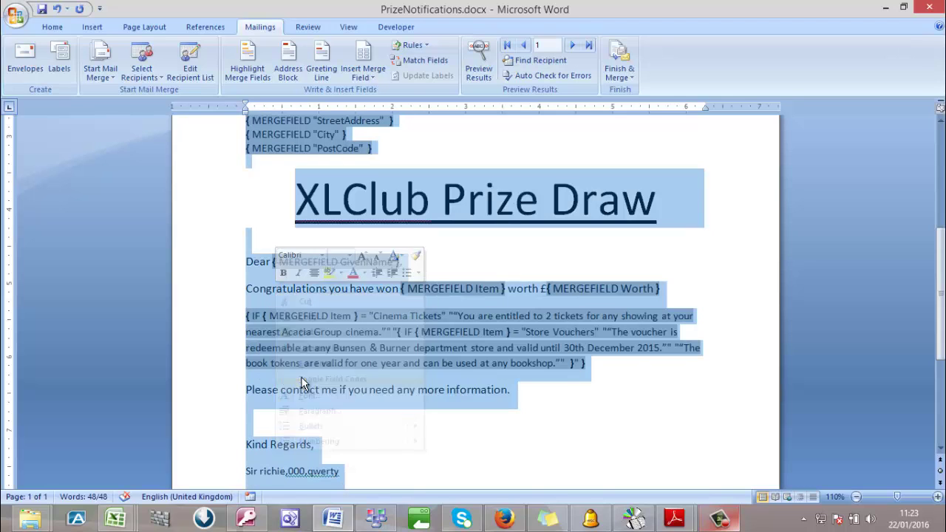
Replace the curly quotes around the cinema tickets sentence with straight single quotes and those around the store vouchers sentence with straight quotes
click(316, 330)
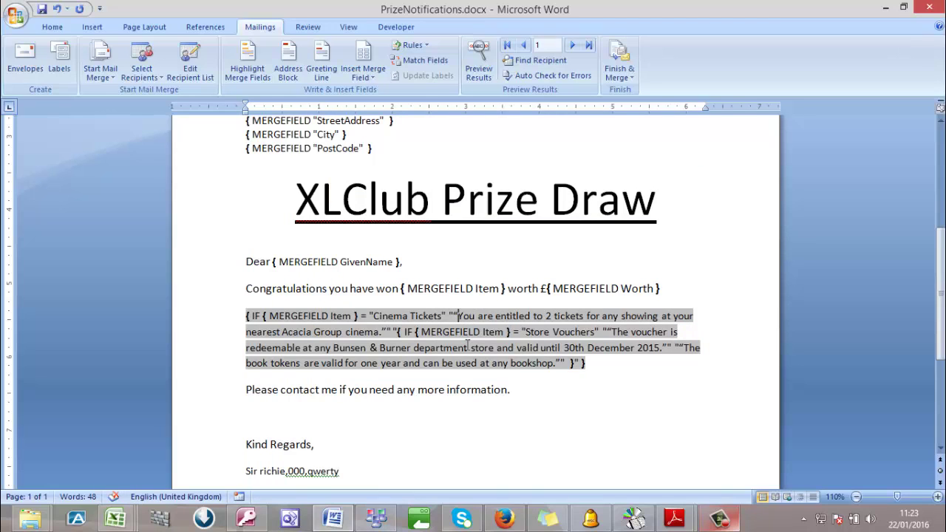
key(BackSpace)
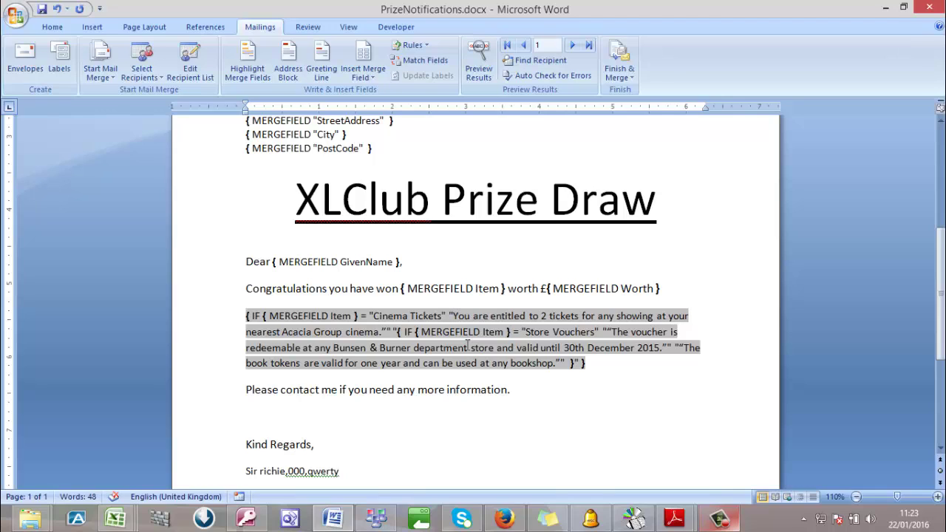
text(")
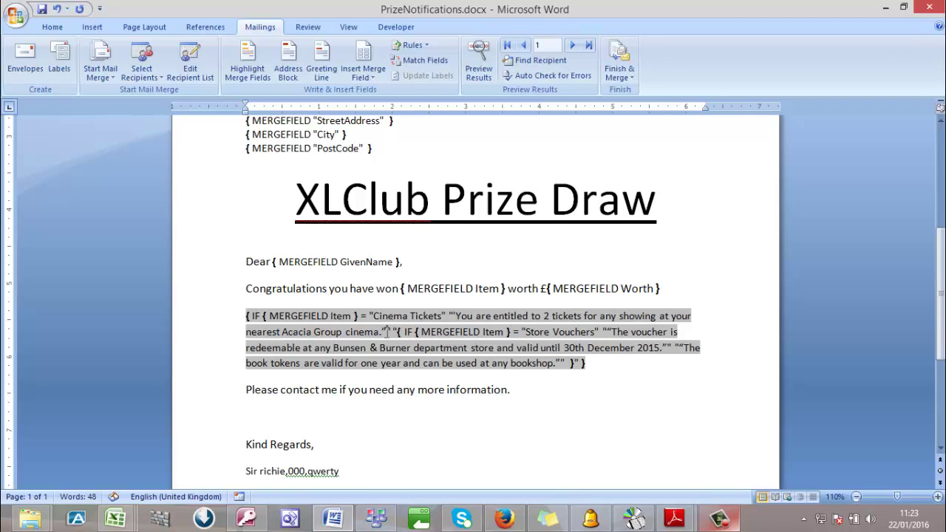
key(BackSpace)
text(")
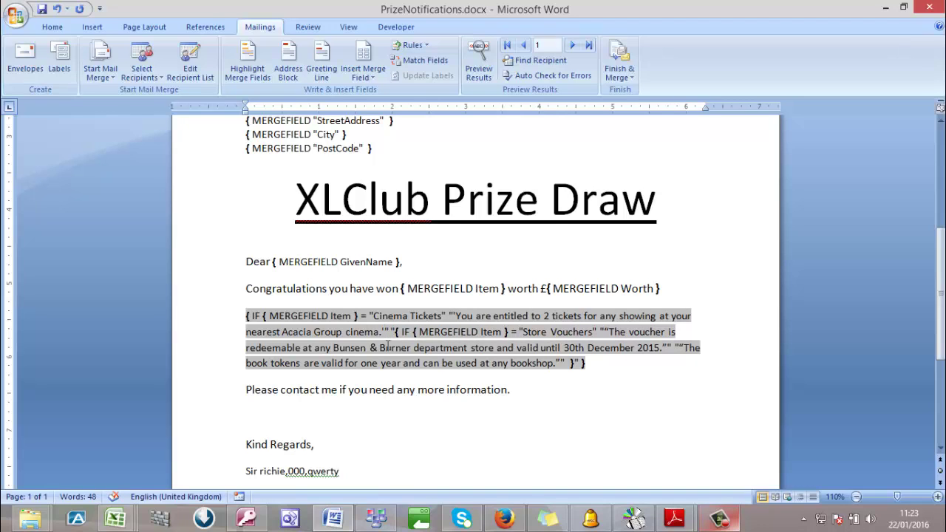
text(")
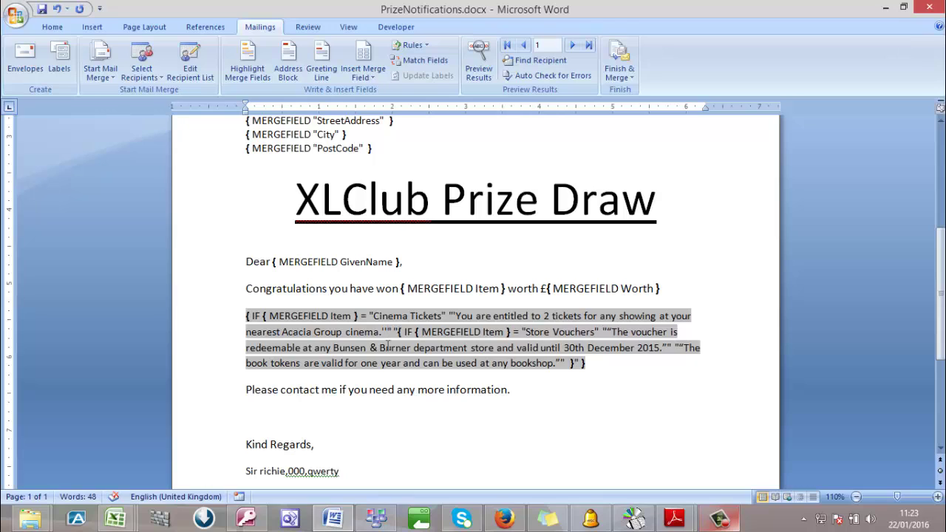
click(611, 335)
Merge all records of the corrected prize letter into a new document of individual letters
click(613, 83)
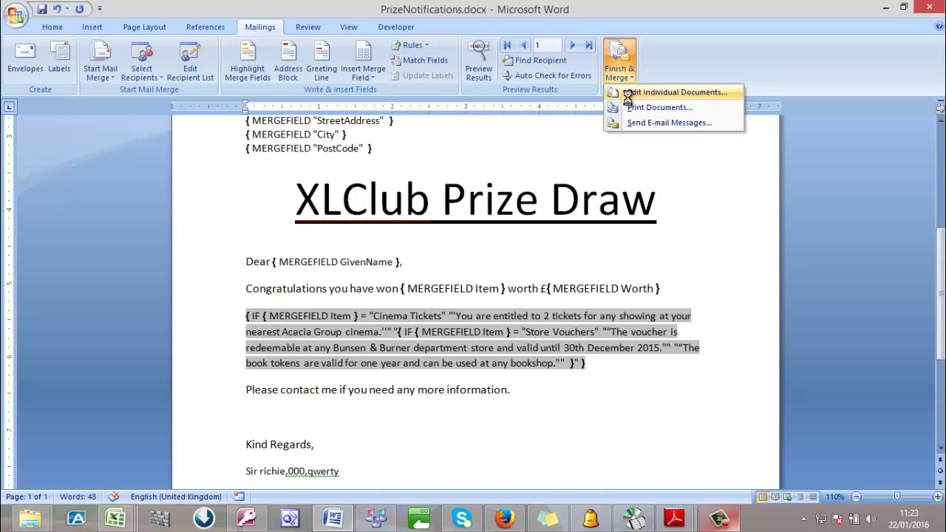
click(643, 93)
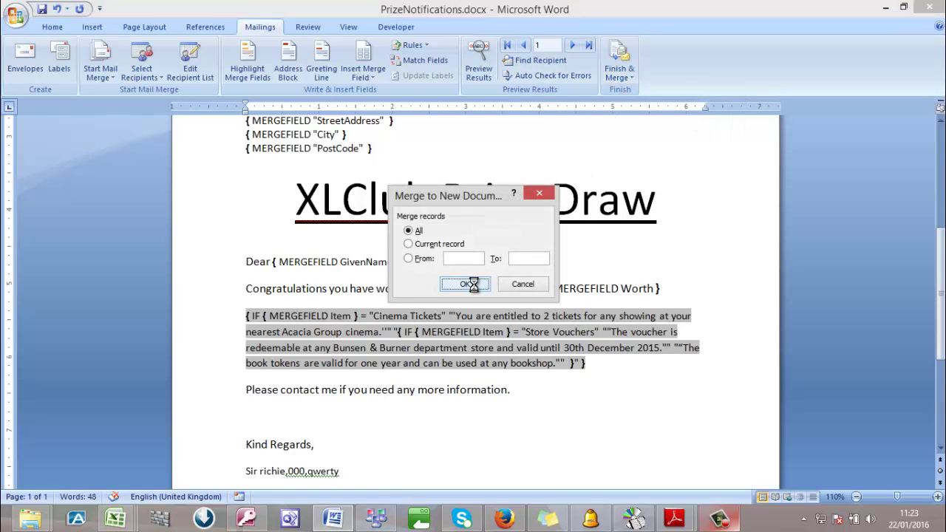
click(472, 282)
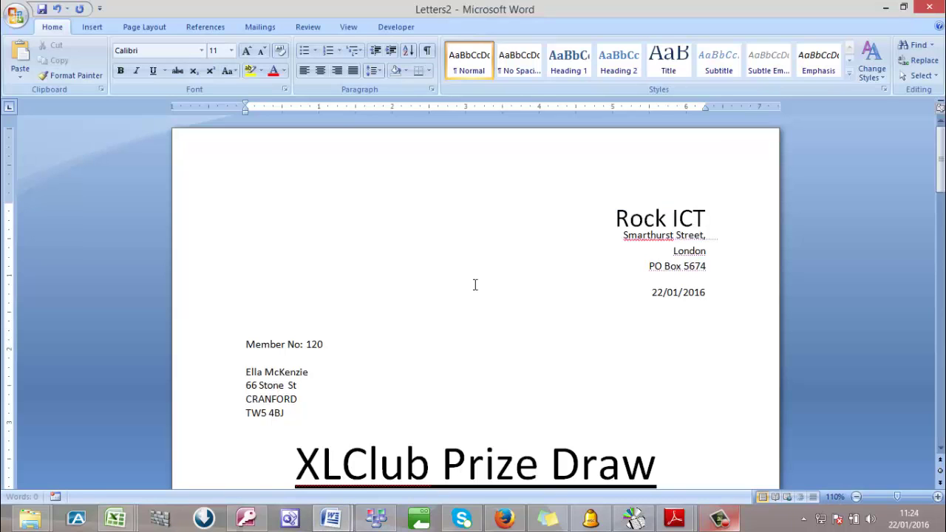
Examine every newly merged letter to check that its conditional sentence matches the prize item
scroll(475, 284, down, 3)
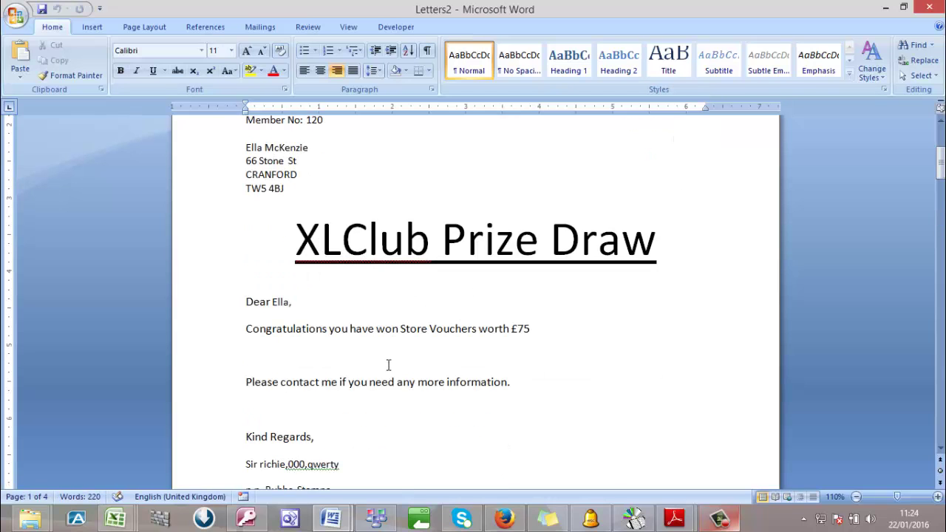
scroll(282, 357, down, 20)
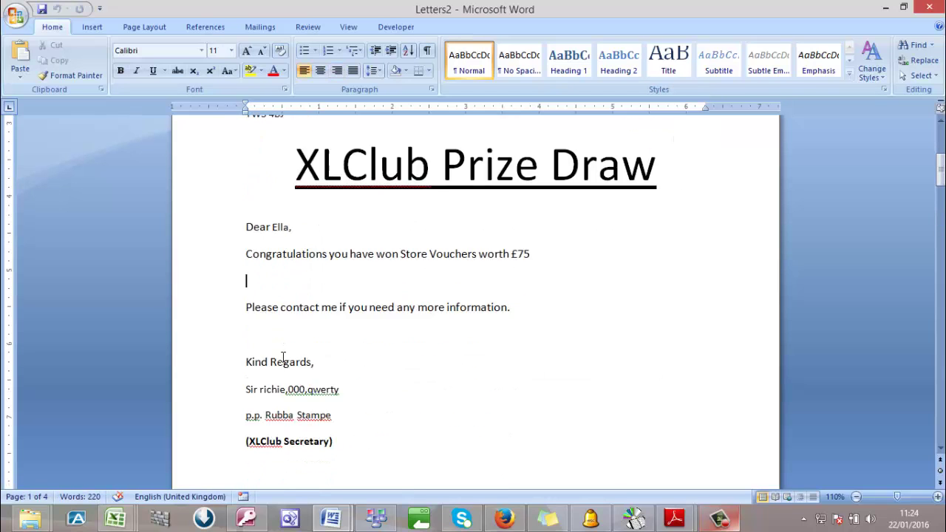
scroll(283, 357, down, 3)
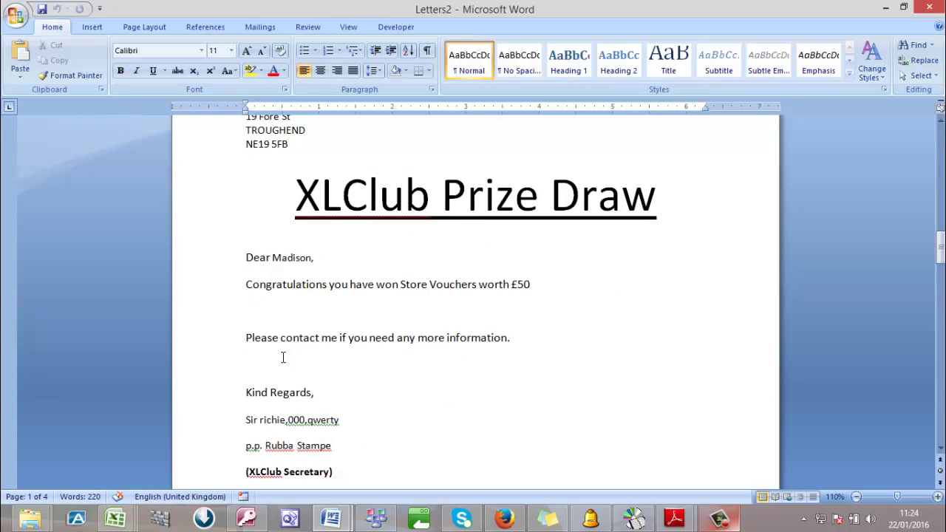
click(250, 318)
scroll(251, 319, down, 20)
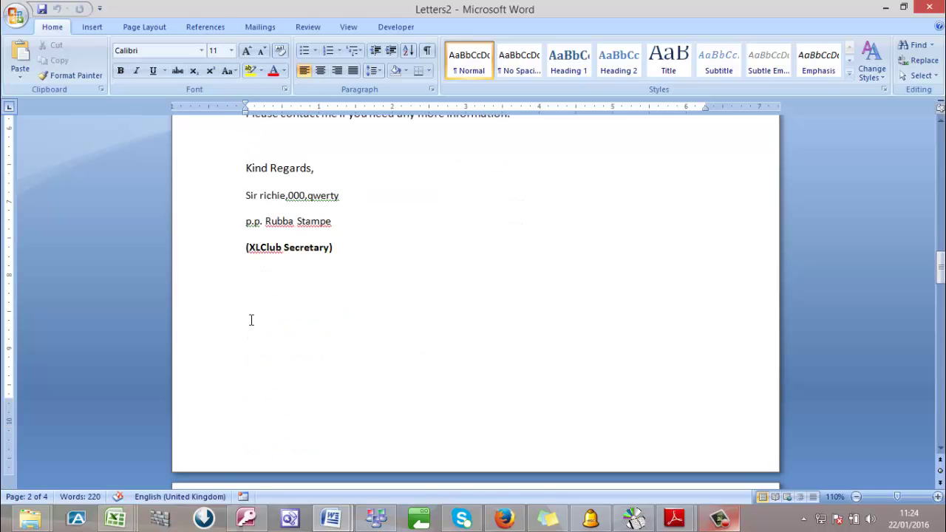
scroll(250, 319, down, 3)
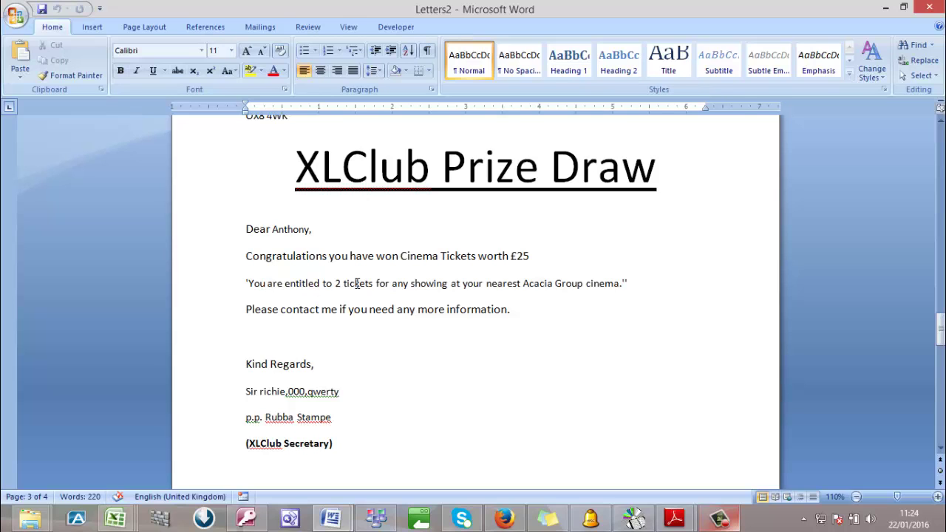
scroll(334, 428, down, 12)
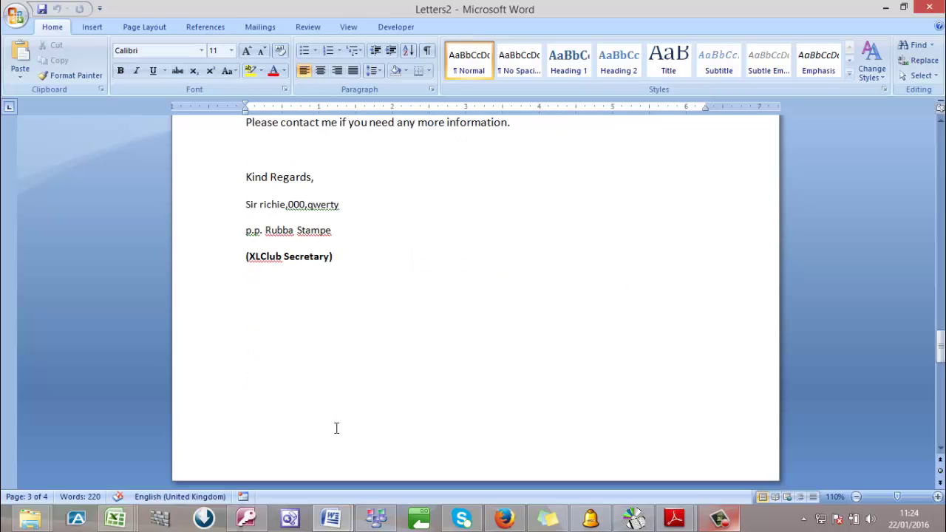
scroll(337, 428, down, 15)
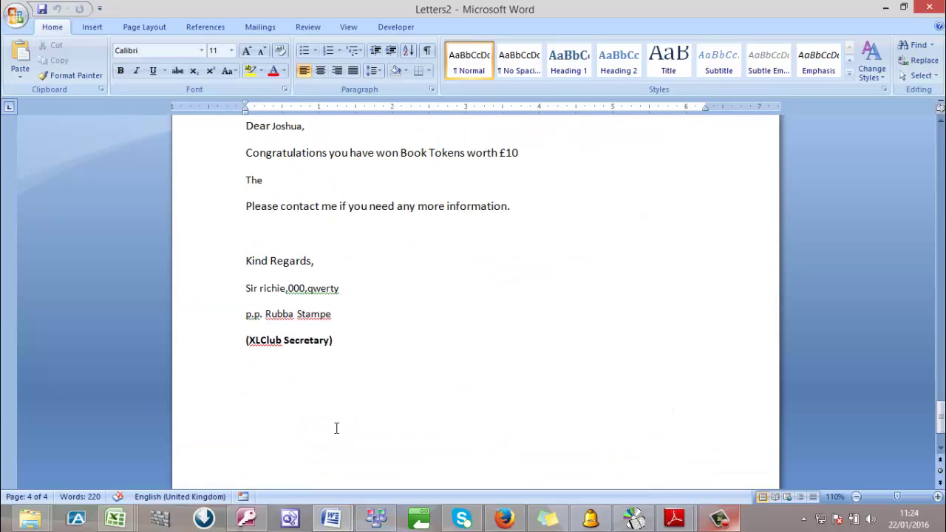
Close the merged Letters2 document without saving its changes
scroll(348, 427, down, 3)
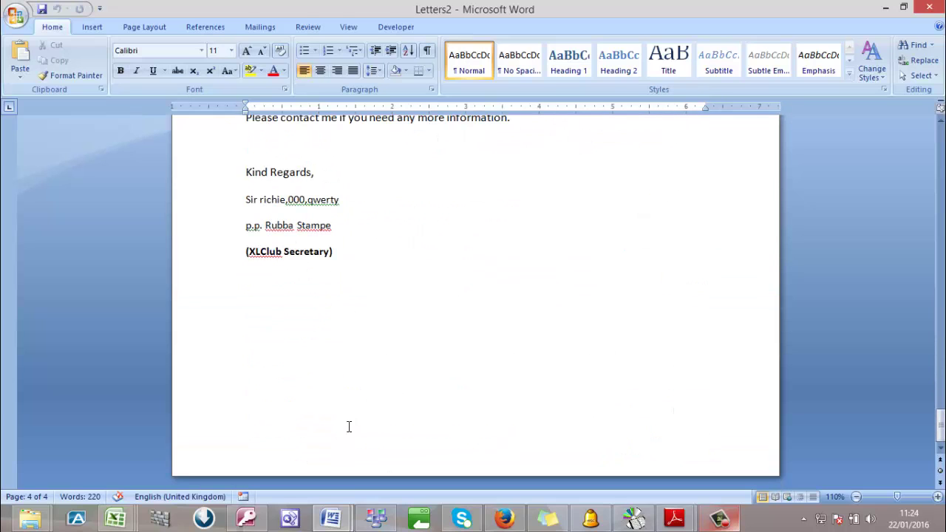
click(929, 7)
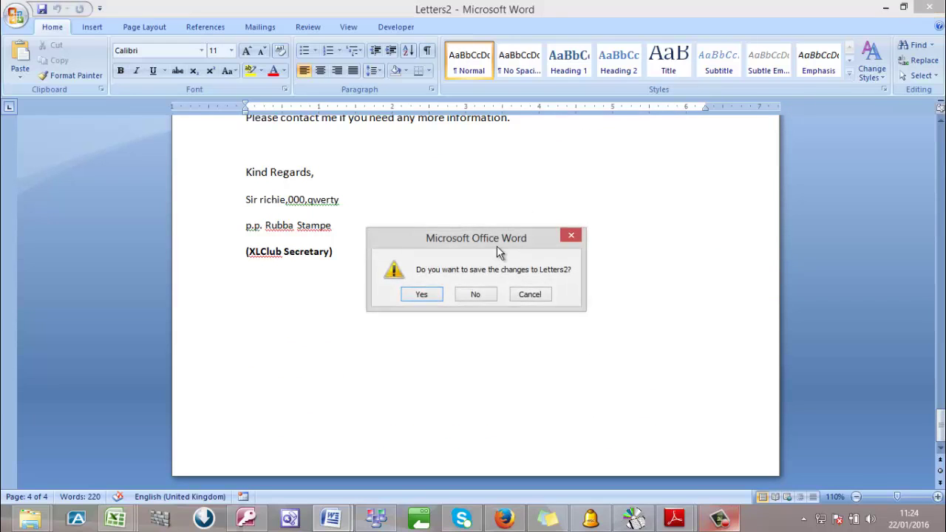
click(477, 294)
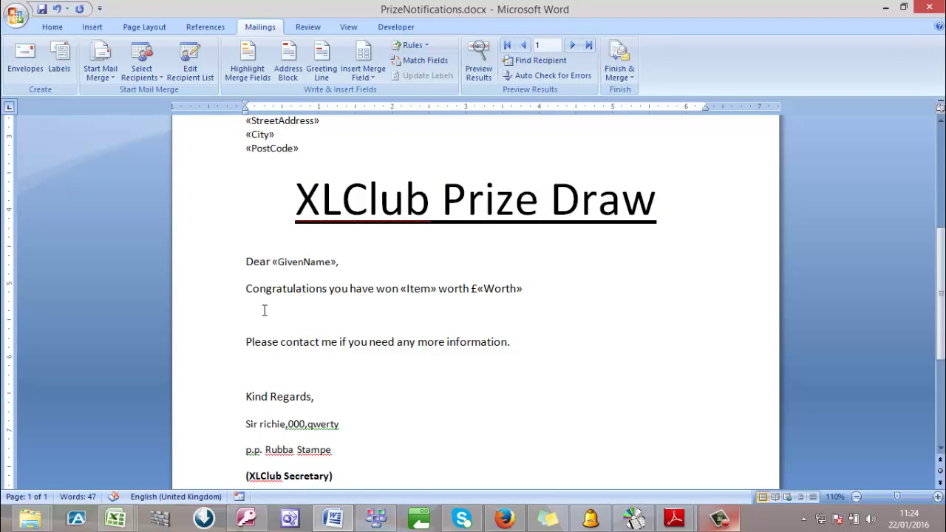
Show the field codes throughout the PrizeNotifications.docx letter instead of the field names
key(ctrl+a)
right_click(296, 262)
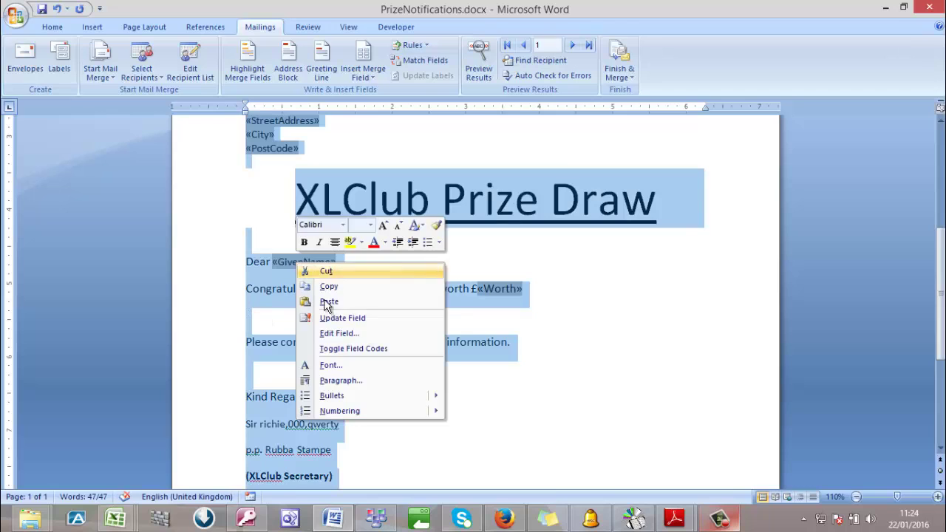
click(336, 348)
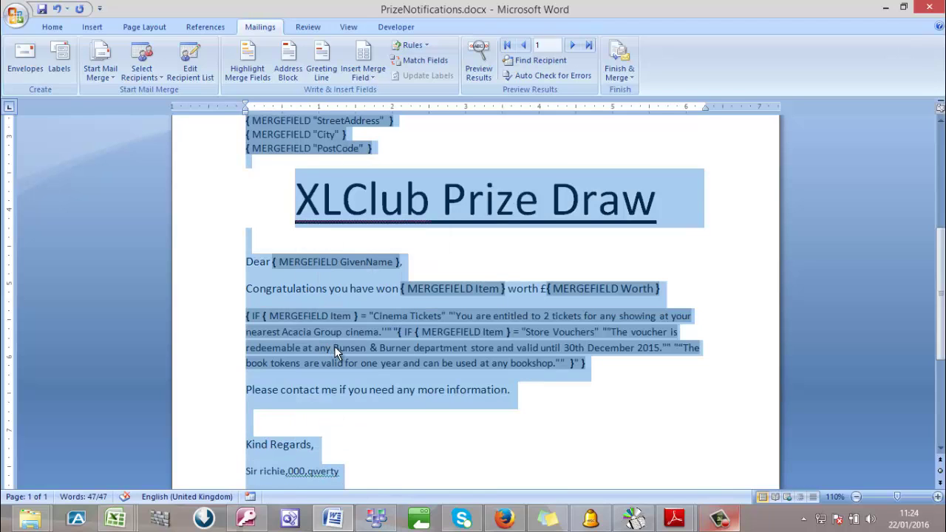
Retype the quotation marks around the cinema ticket and book token messages in the nested IF field, and save the letter
click(459, 315)
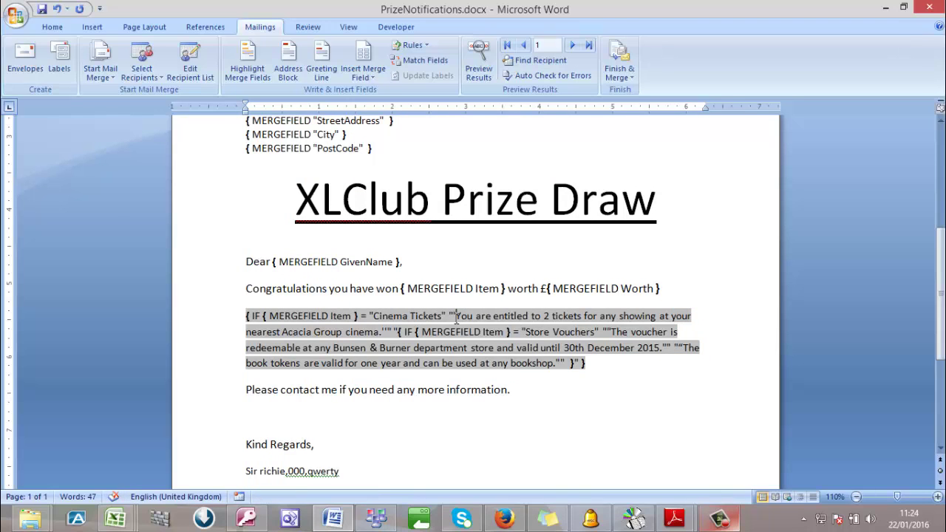
text(")
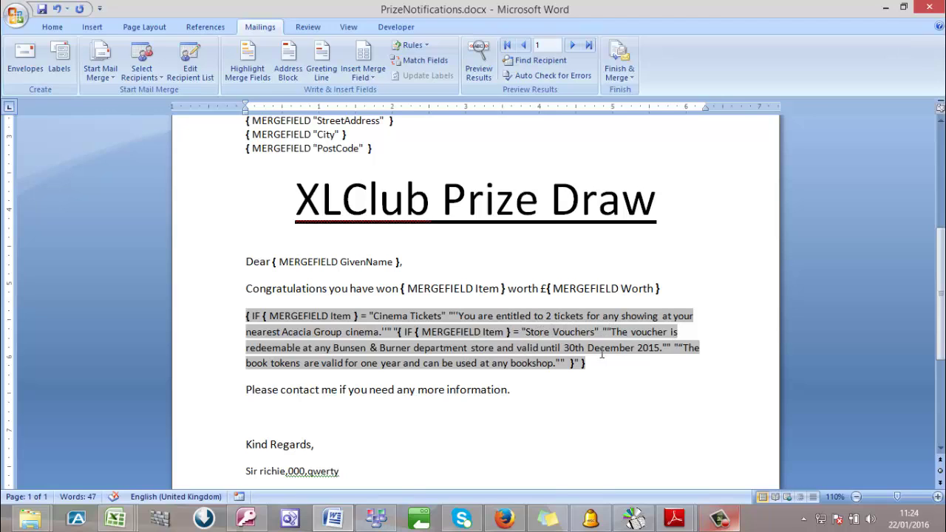
click(681, 347)
click(558, 363)
text(")
click(42, 9)
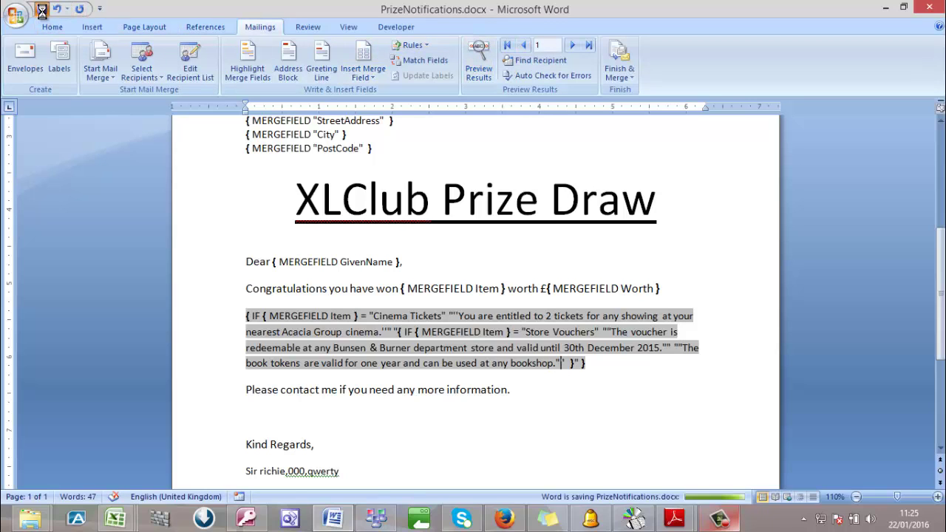
Merge all records of the prize letter into a new document
click(613, 59)
click(637, 93)
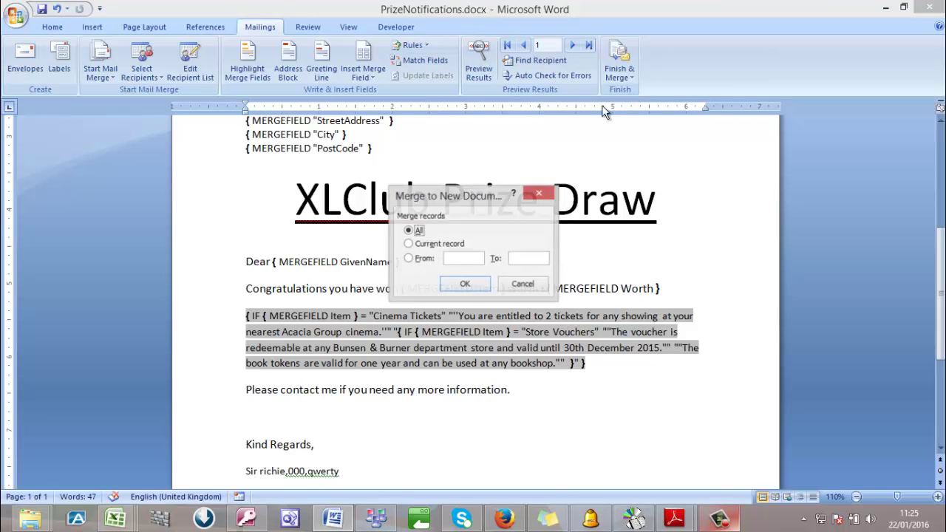
click(464, 284)
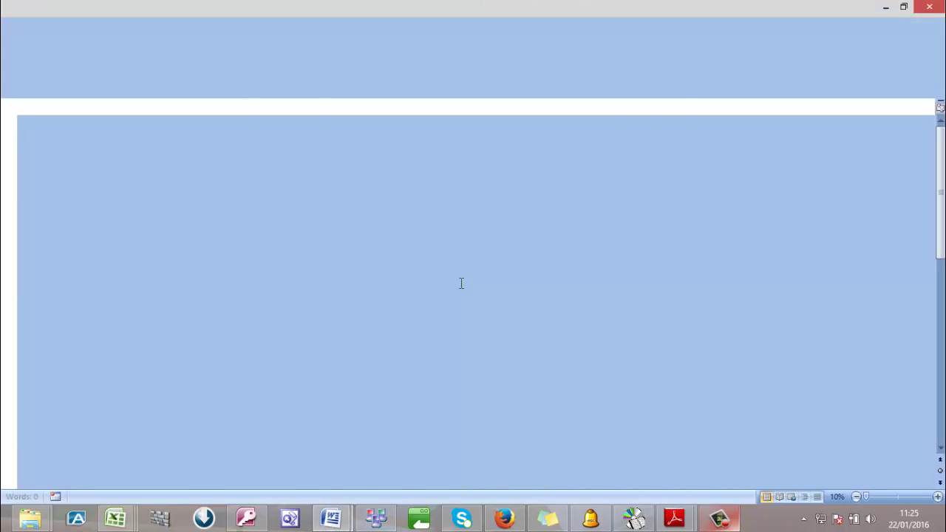
Examine the conditional prize message below the congratulations line in each merged letter
scroll(459, 350, down, 5)
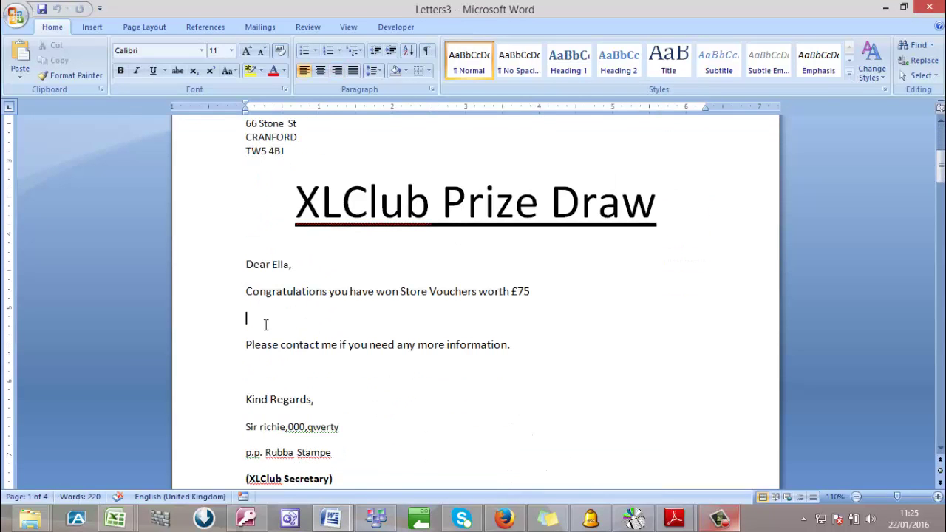
scroll(265, 325, down, 5)
scroll(265, 325, up, 4)
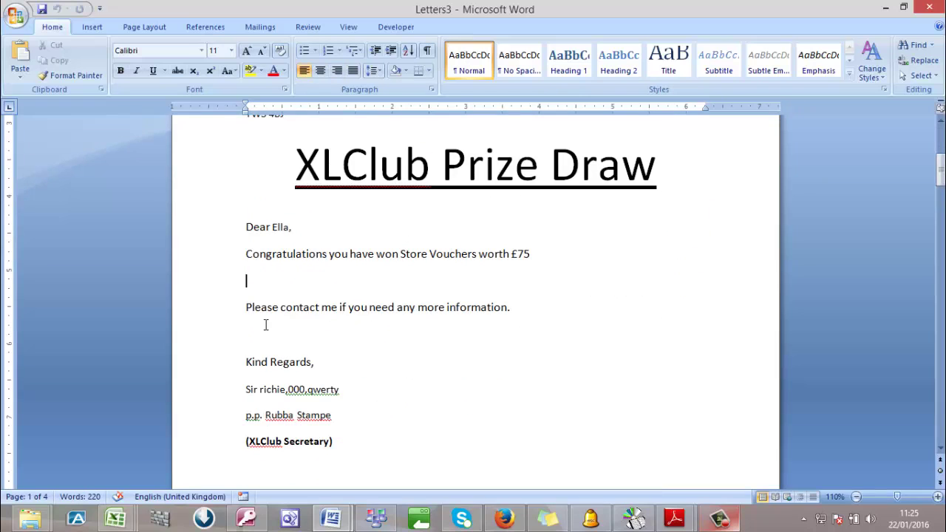
scroll(266, 324, up, 1)
scroll(265, 324, down, 20)
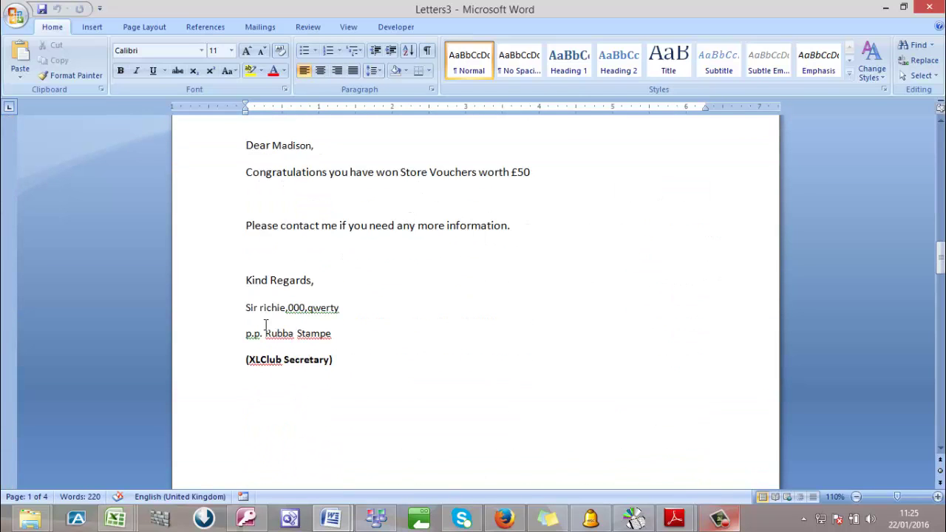
scroll(266, 325, down, 19)
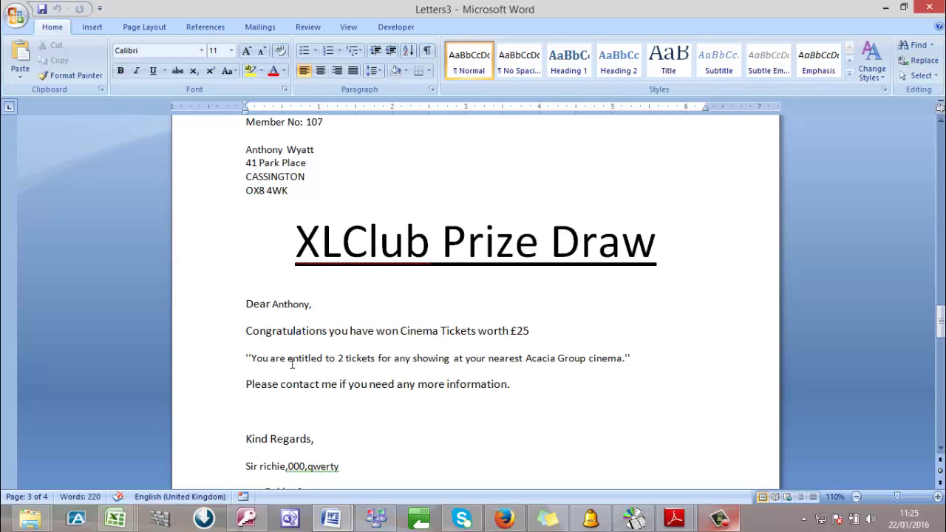
scroll(291, 362, down, 20)
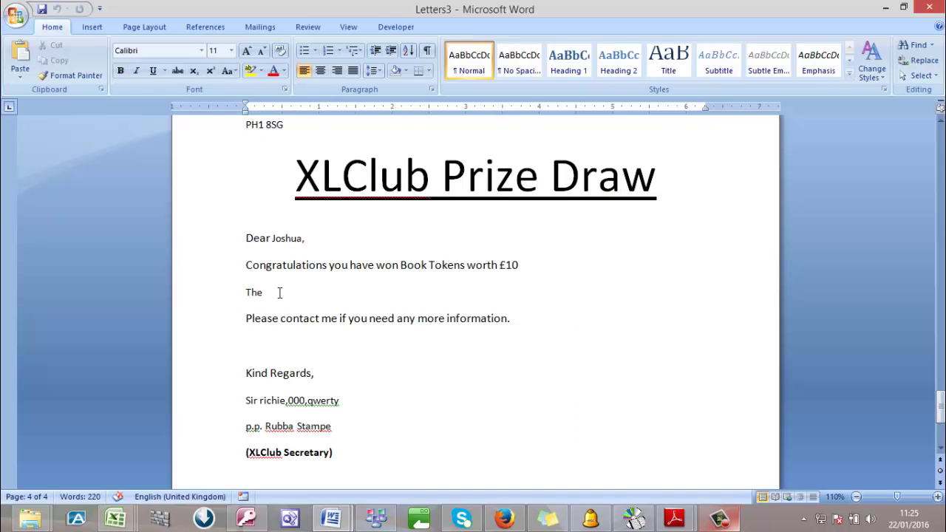
click(279, 293)
scroll(253, 394, down, 4)
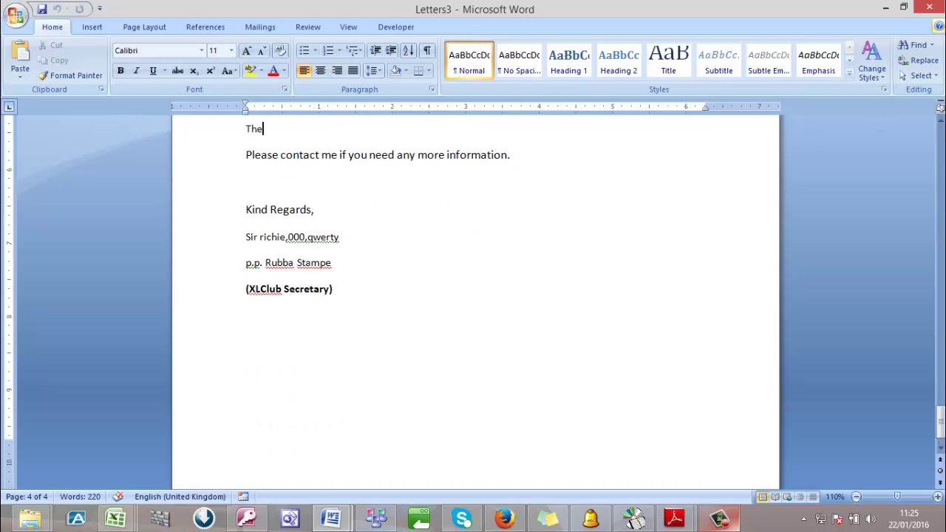
Close the merged Letters3 document without saving its changes
click(929, 7)
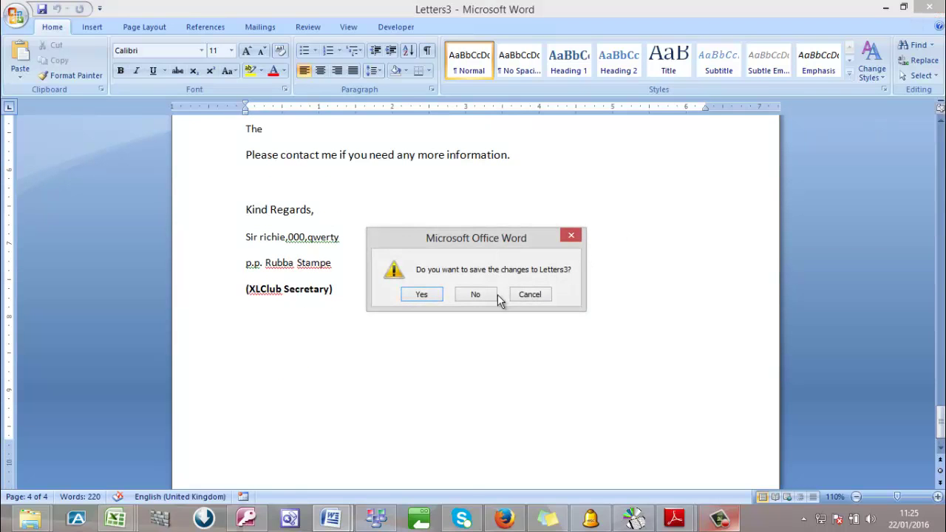
click(482, 300)
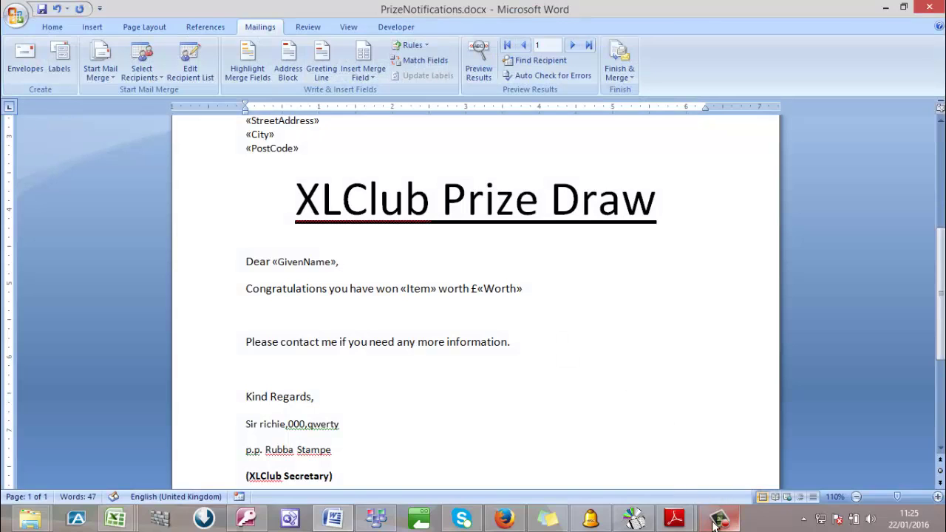
click(712, 523)
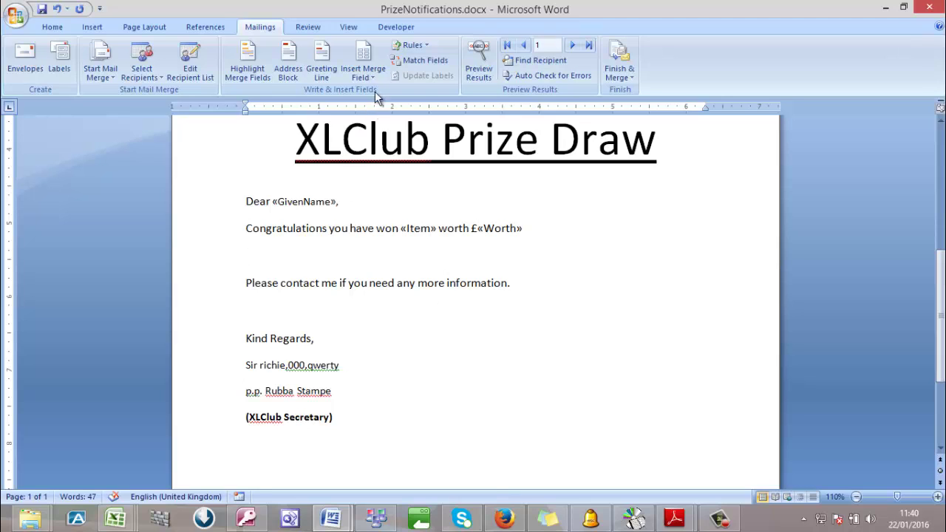
click(429, 44)
click(429, 92)
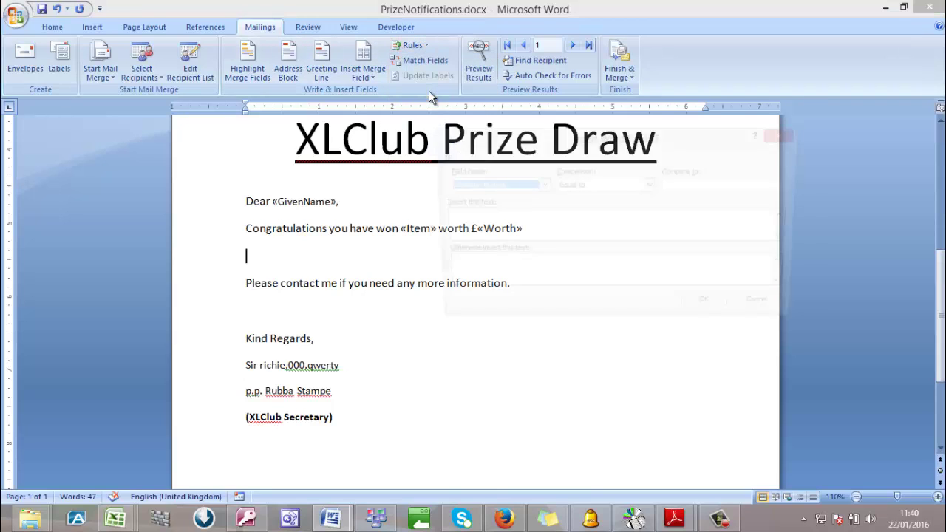
click(509, 185)
scroll(489, 222, down, 2)
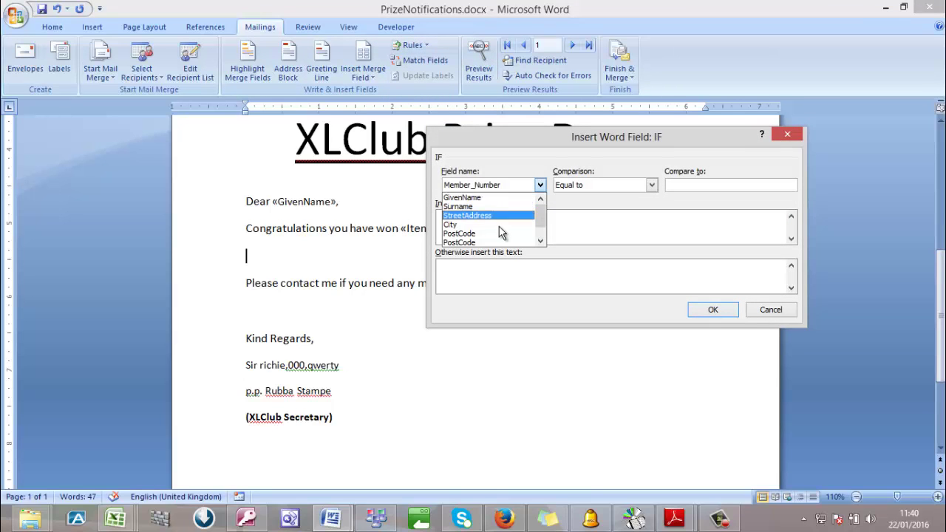
click(489, 233)
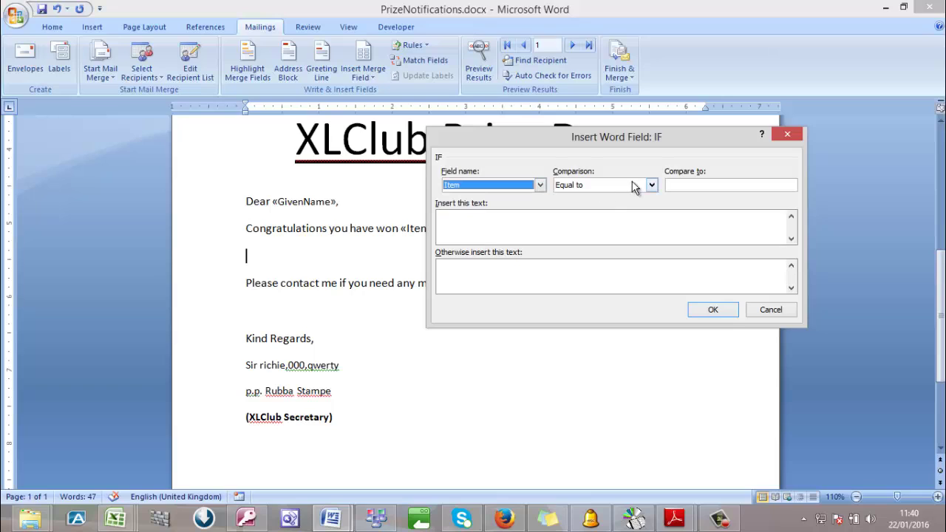
click(680, 185)
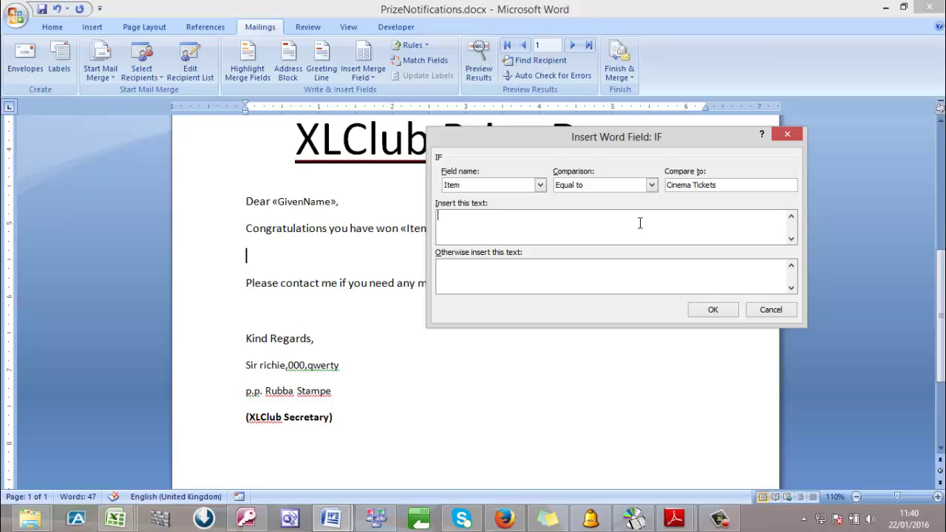
click(330, 519)
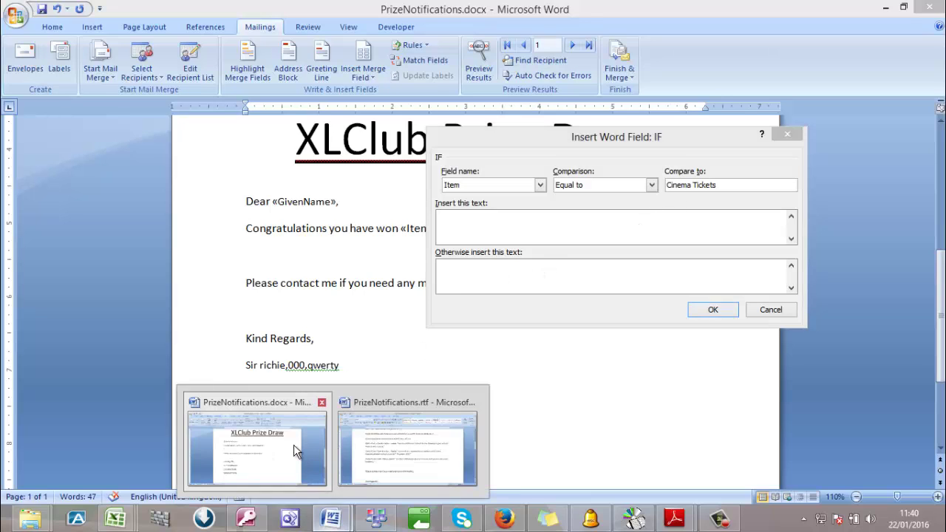
mouse_move(418, 437)
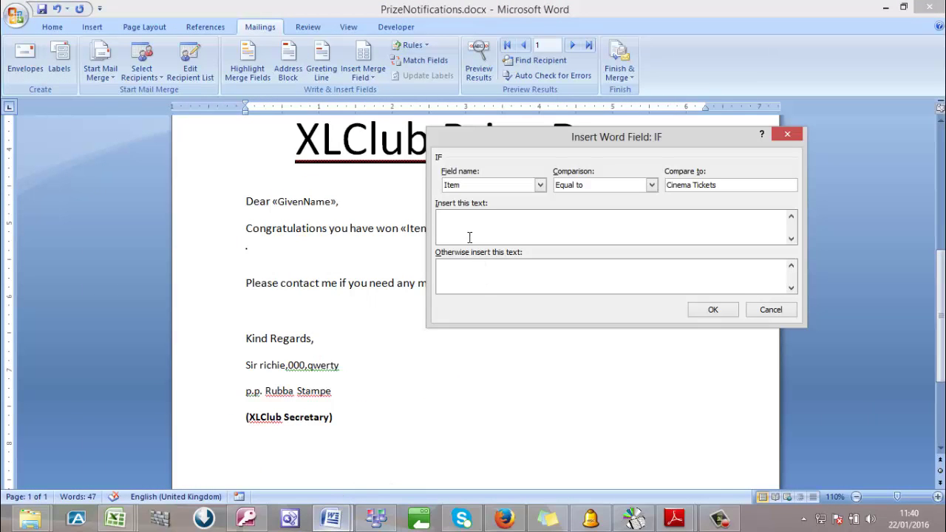
click(768, 310)
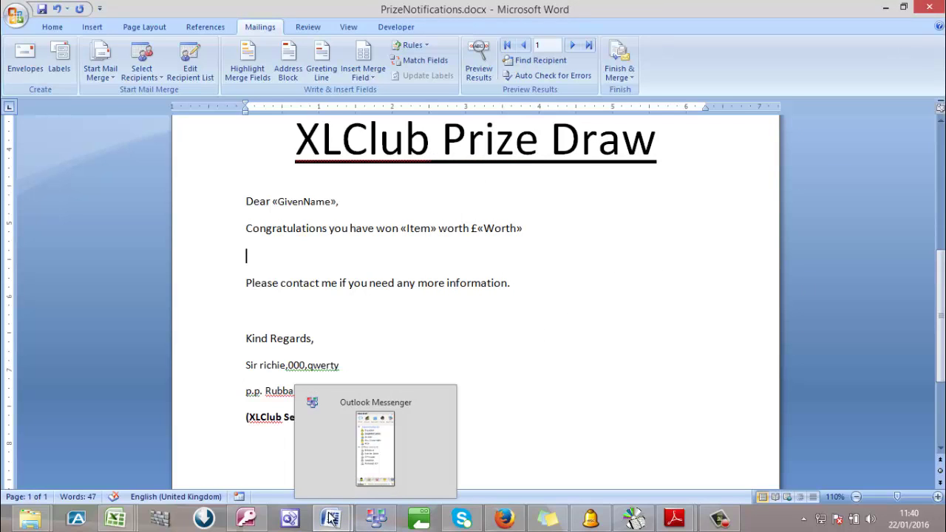
Copy the Cinema Tickets display message from PrizeNotifications.rtf, leaving out its surrounding quotation marks
mouse_move(331, 517)
mouse_move(367, 449)
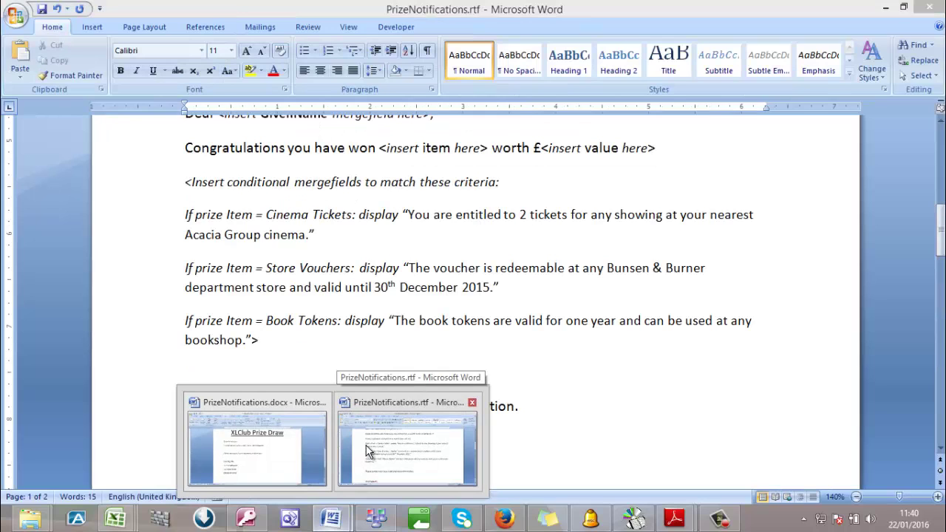
click(368, 450)
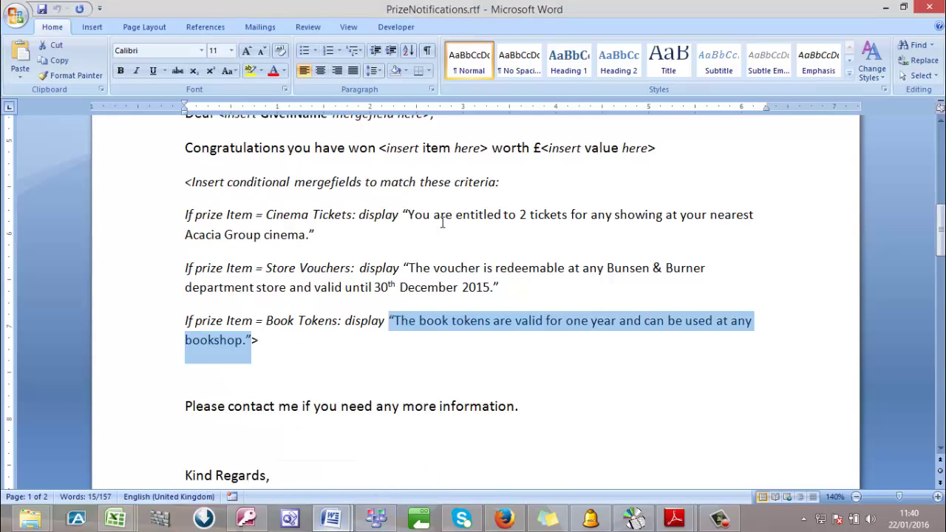
click(409, 213)
mouse_move(409, 213)
mouse_down()
mouse_move(496, 215)
mouse_move(488, 256)
mouse_move(399, 214)
mouse_up()
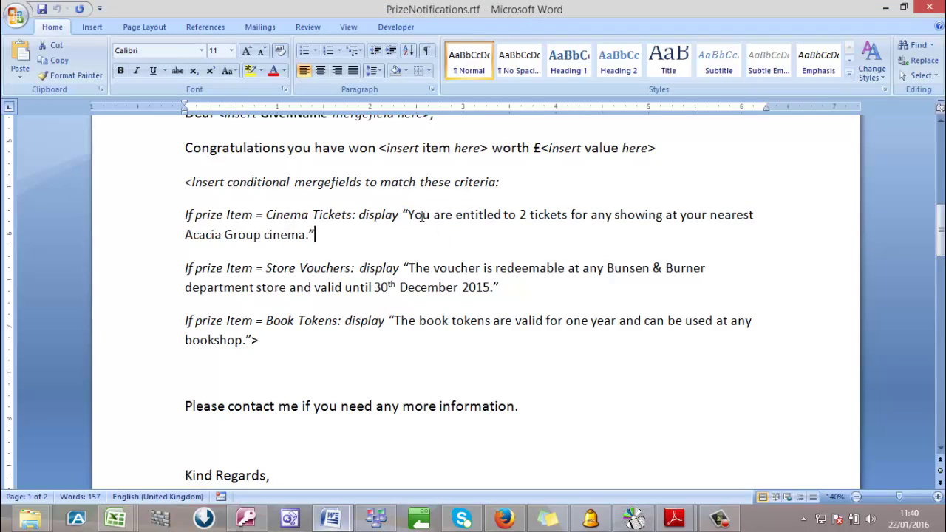
key(Down)
drag(409, 214, 314, 241)
key(ctrl+c)
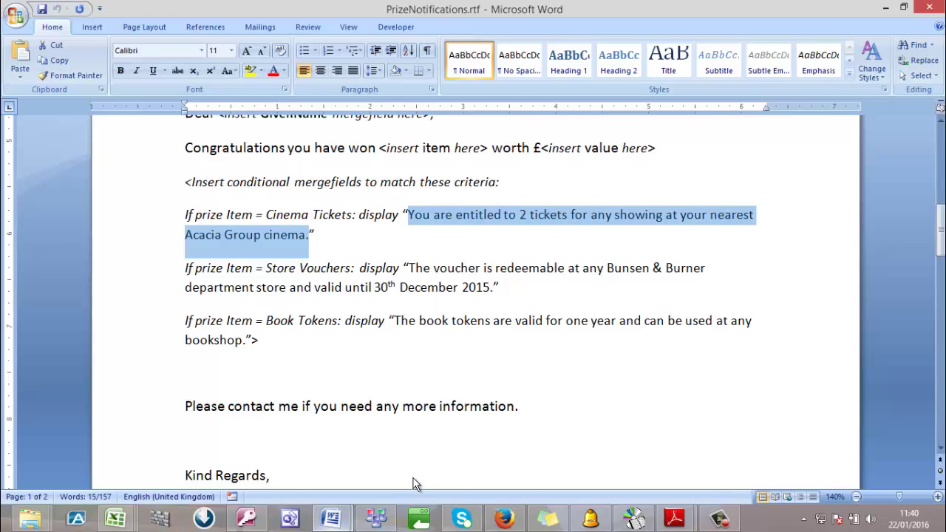
In PrizeNotifications.docx, start an IF rule testing Item equal to Cinema Tickets and paste the copied message as the text to insert
mouse_move(325, 521)
click(292, 456)
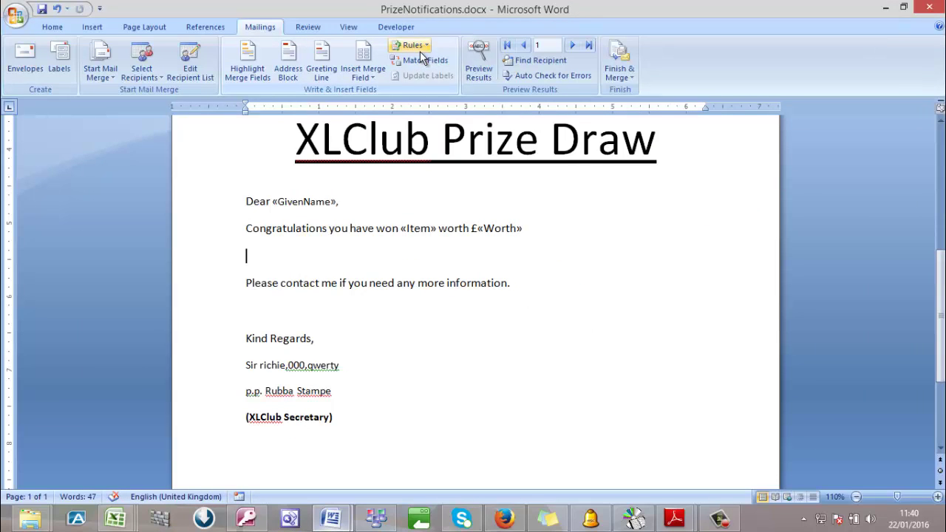
click(417, 47)
click(446, 91)
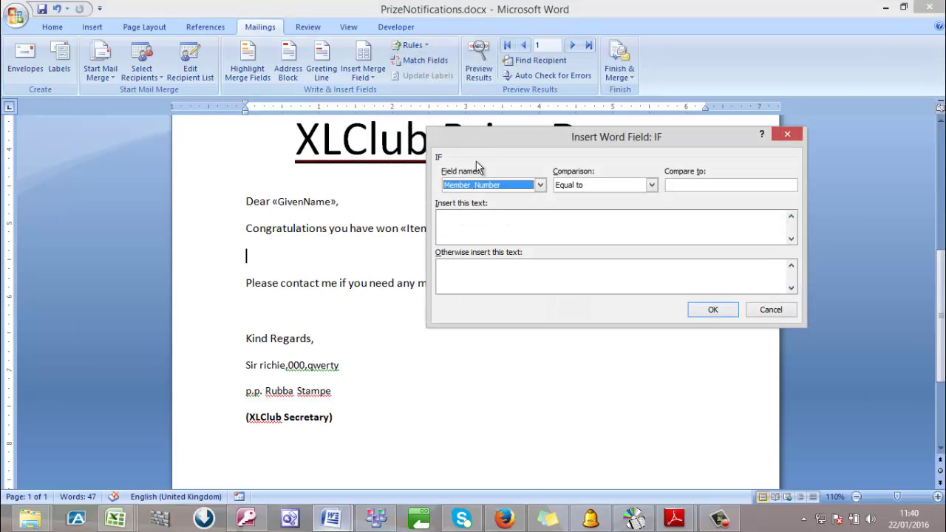
click(505, 190)
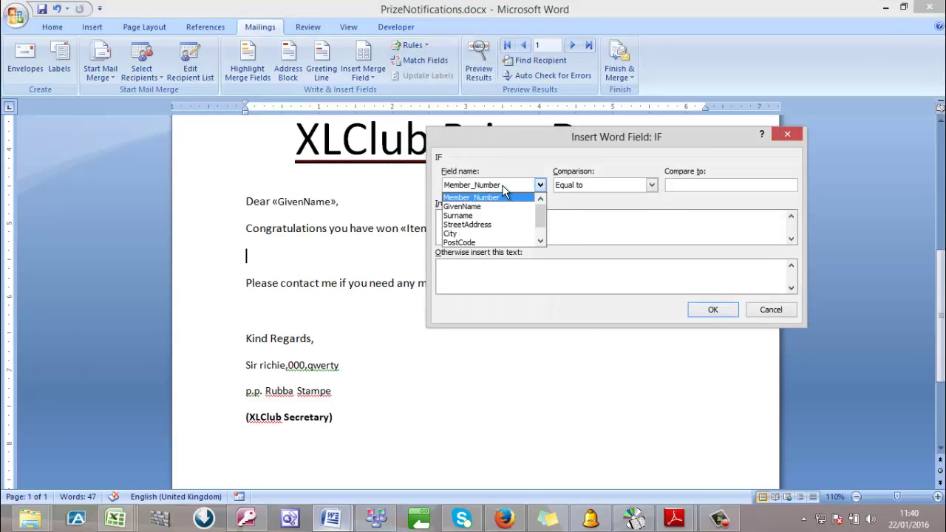
scroll(502, 214, down, 2)
click(487, 232)
click(687, 185)
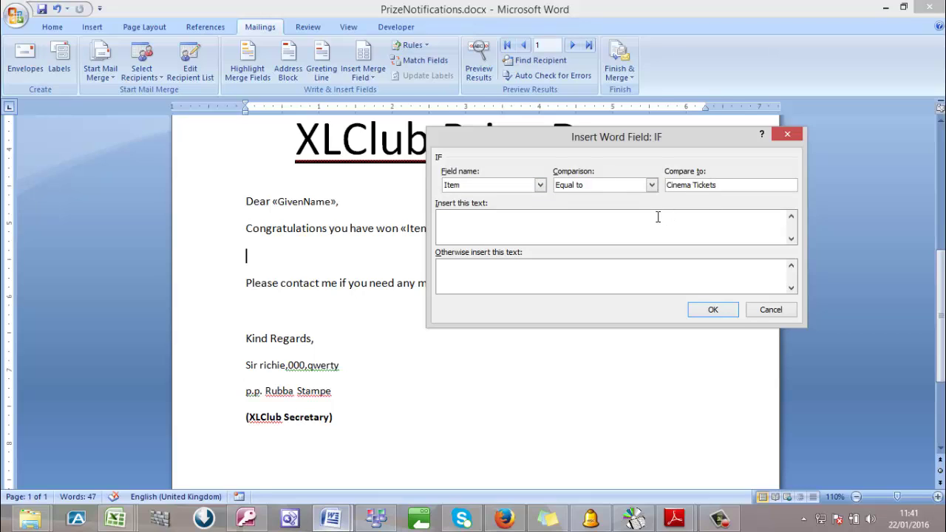
click(630, 226)
key(ctrl+v)
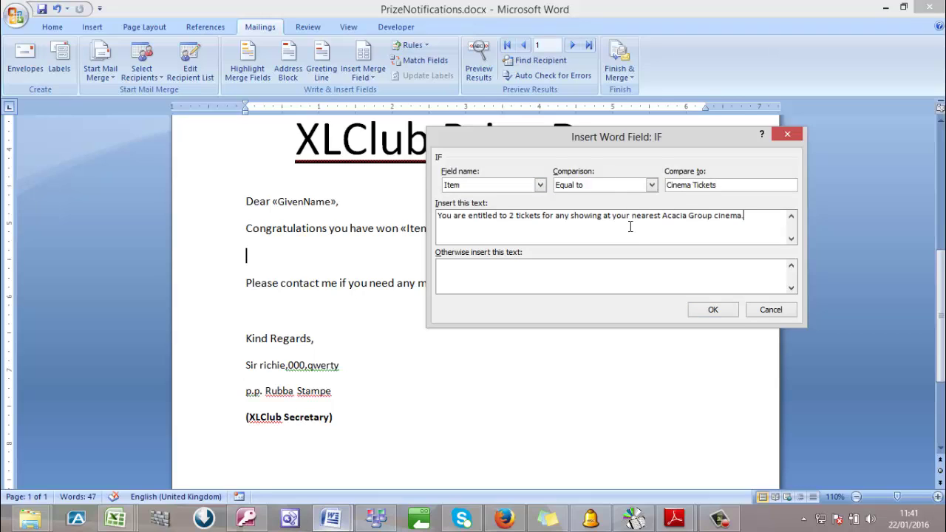
Insert the Cinema Tickets rule and show the field code of the line below the congratulations sentence
click(713, 310)
click(189, 259)
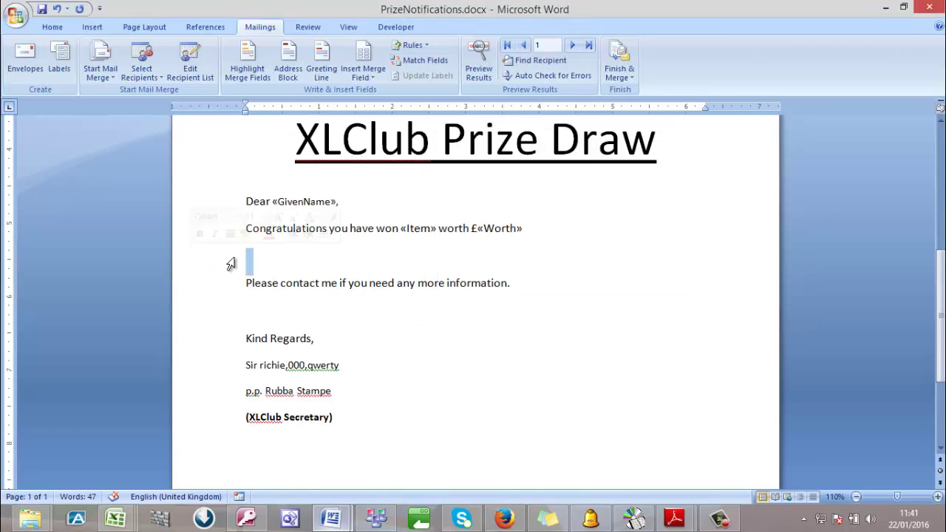
right_click(245, 266)
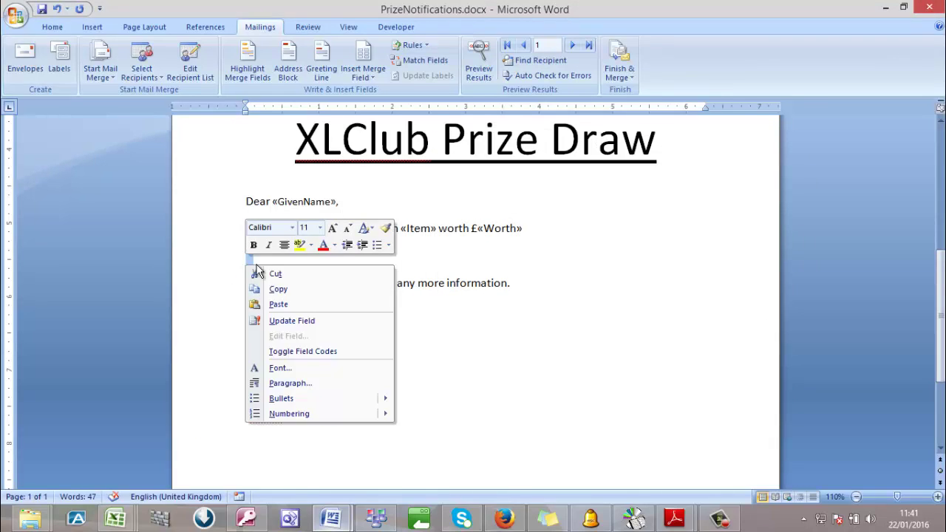
click(288, 352)
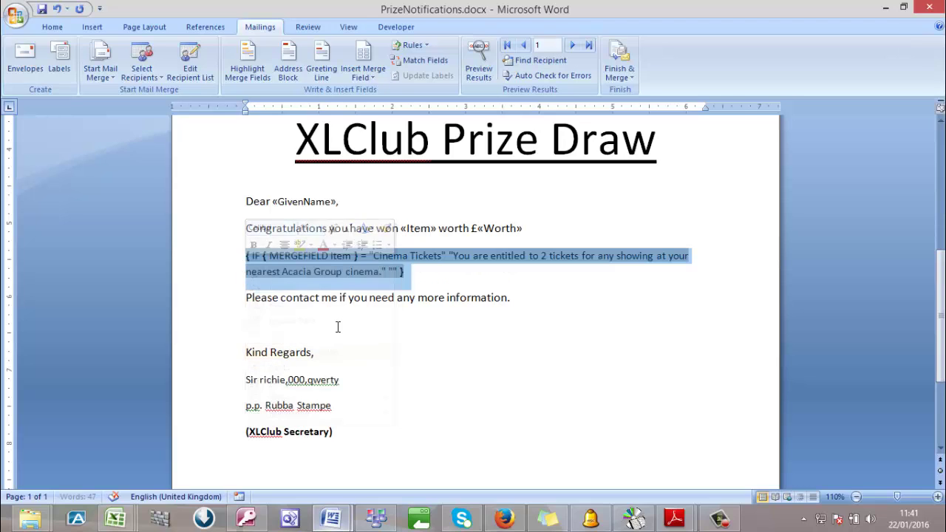
click(394, 269)
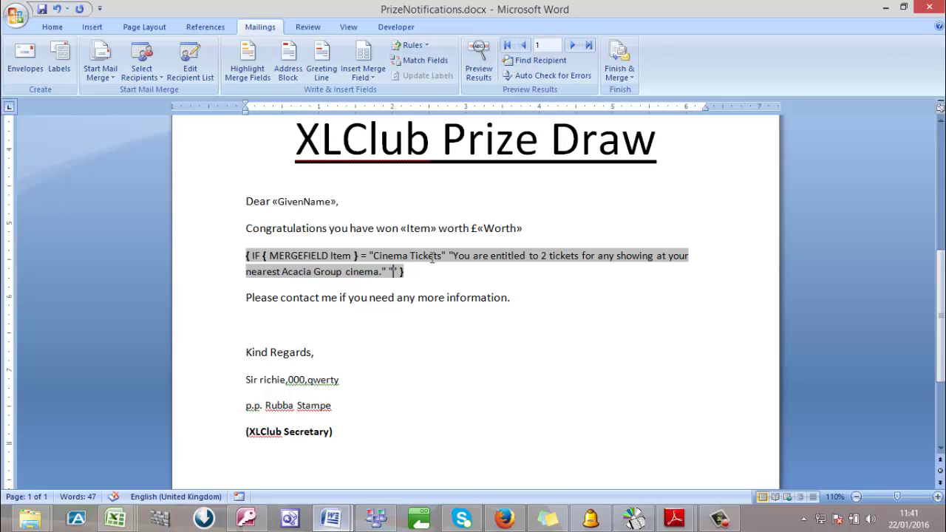
click(409, 45)
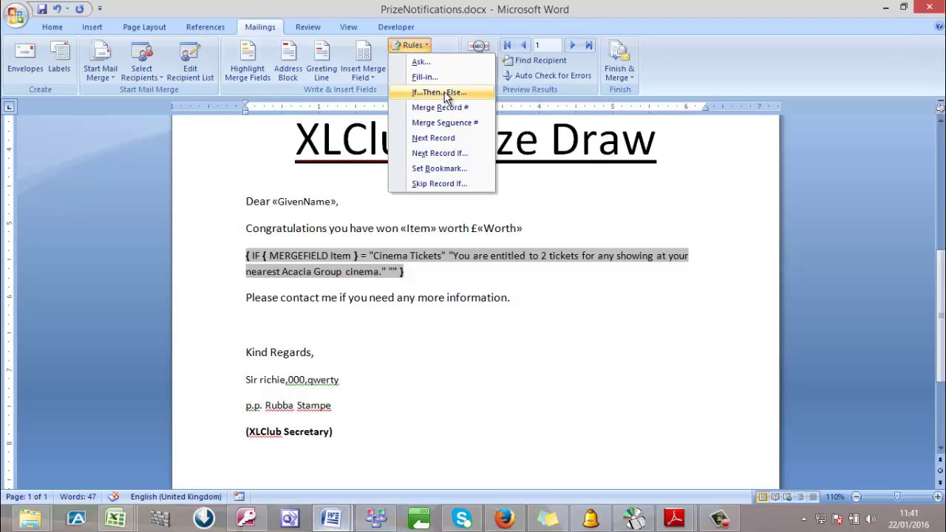
click(445, 92)
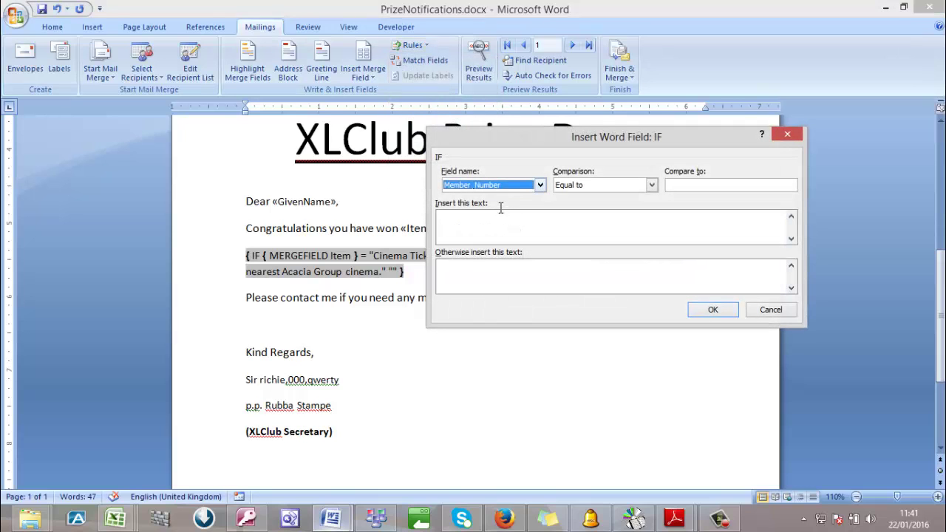
click(506, 190)
scroll(488, 222, down, 1)
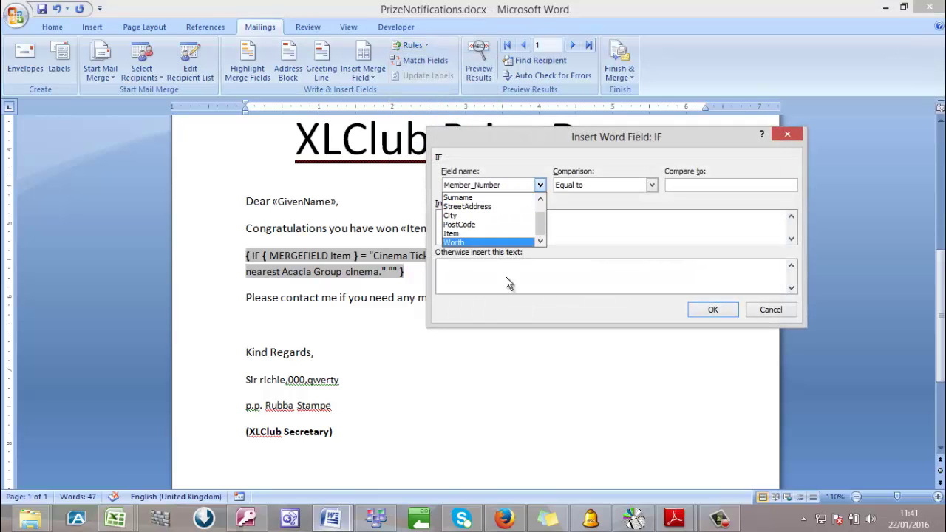
click(767, 308)
click(767, 308)
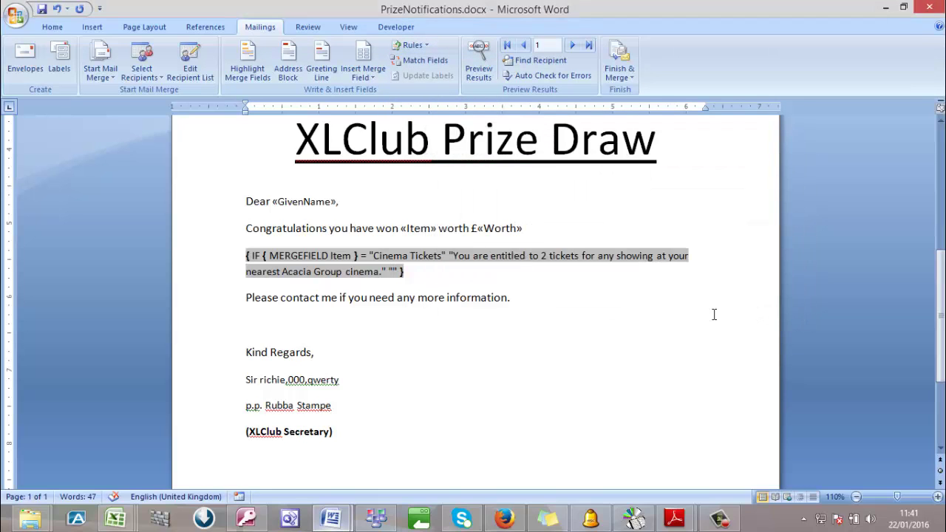
Inside the Cinema Tickets rule's empty quotation marks, insert a nested IF rule testing Item equal to Store Vouchers with the placeholder text aaa
right_click(391, 273)
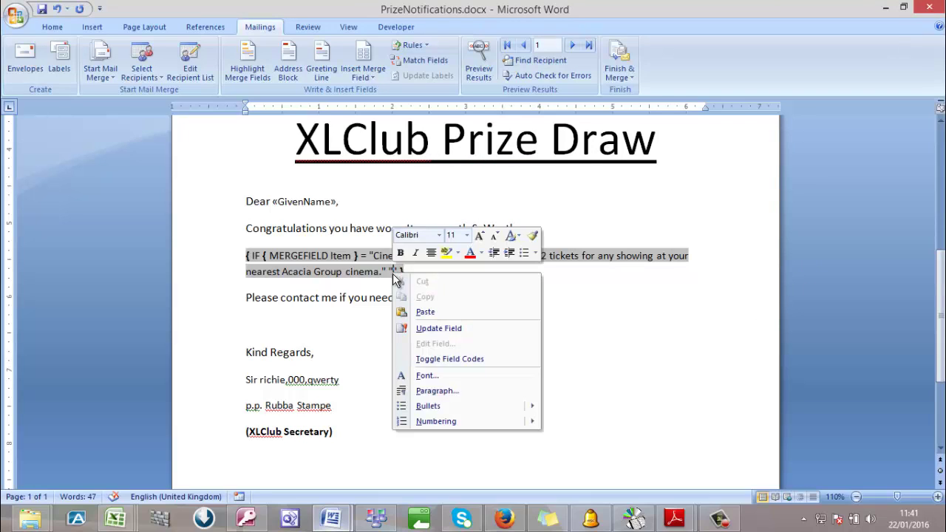
click(425, 47)
click(425, 47)
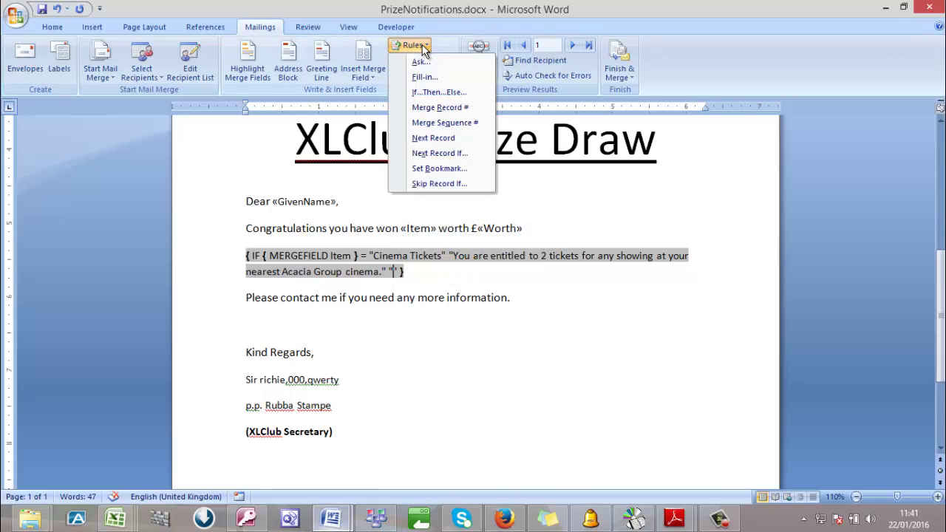
click(450, 91)
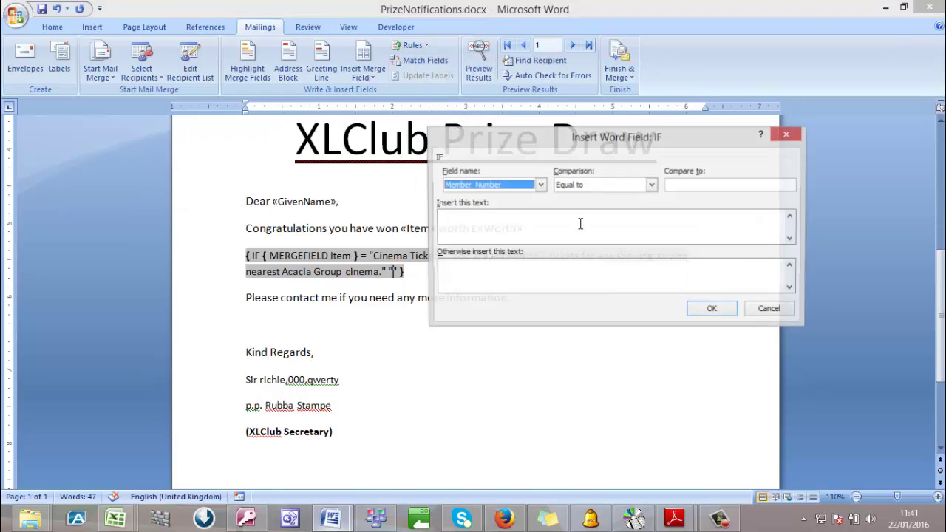
click(540, 185)
scroll(482, 222, down, 1)
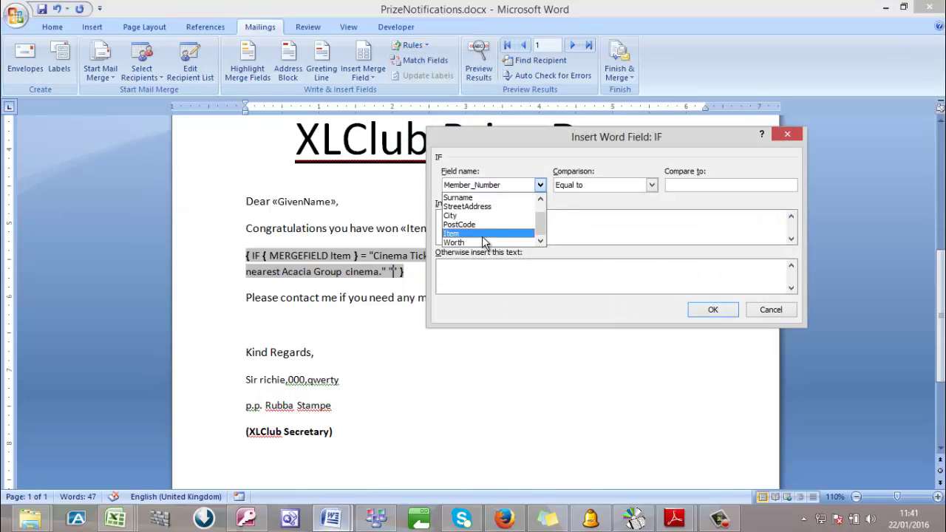
click(481, 235)
click(688, 186)
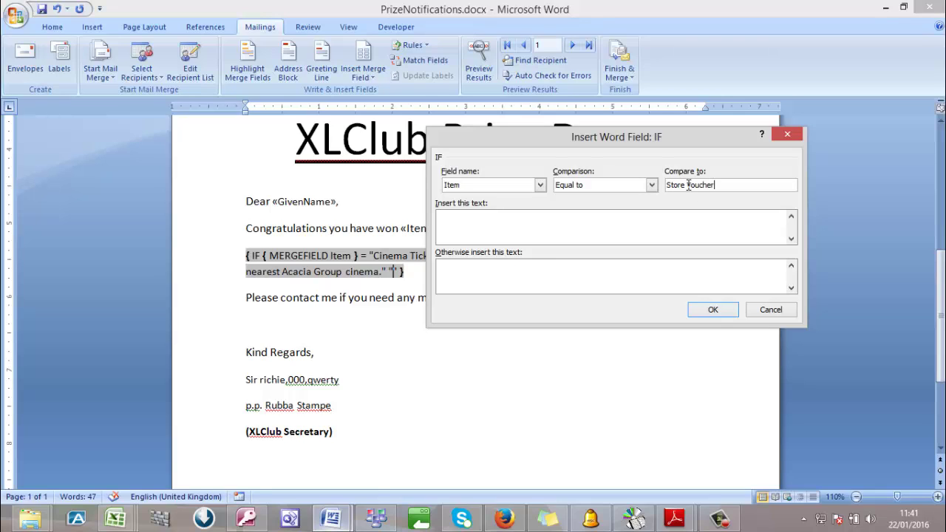
click(624, 220)
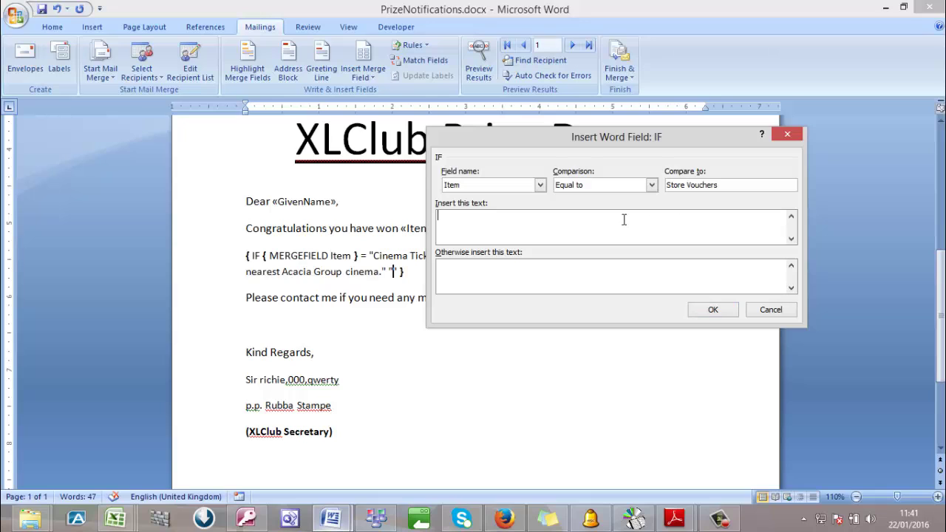
click(712, 310)
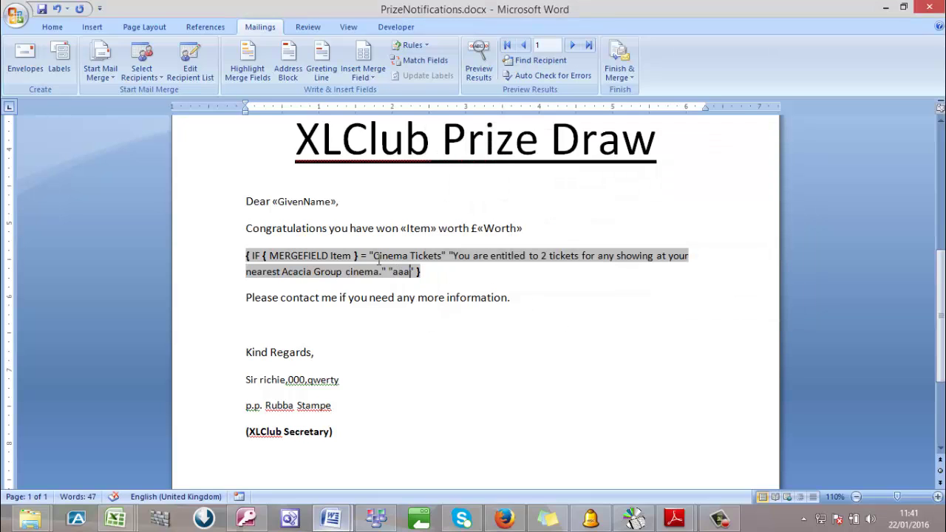
Show the field codes of the whole letter and examine the nested rule's aaa text and its empty otherwise text
key(ctrl+a)
right_click(378, 259)
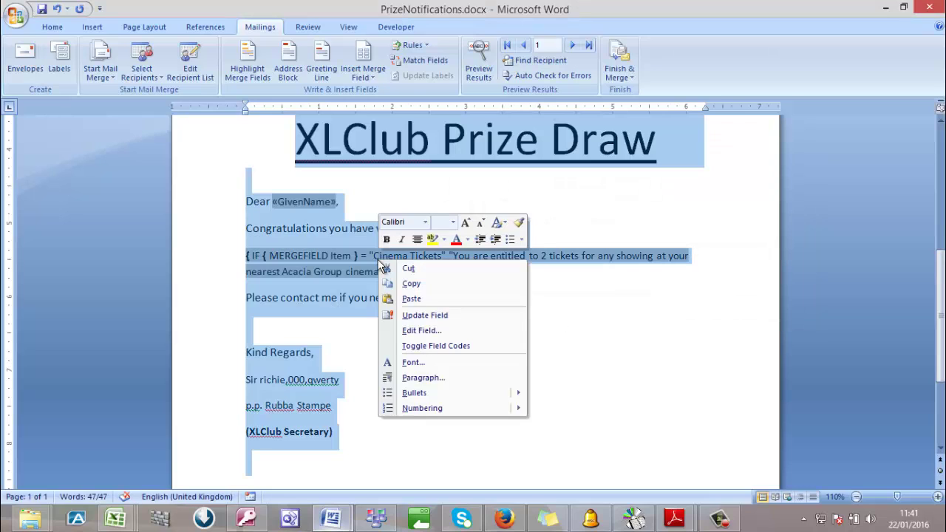
click(433, 347)
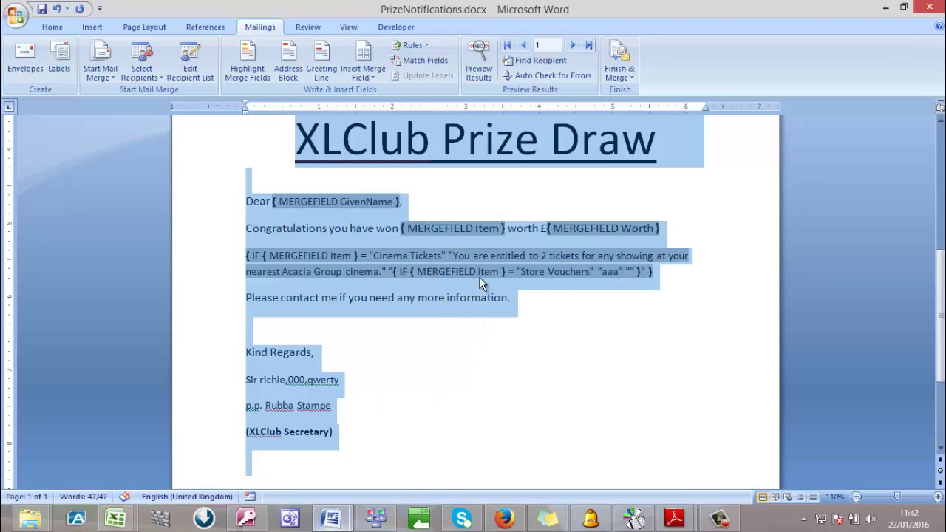
click(615, 270)
double_click(614, 271)
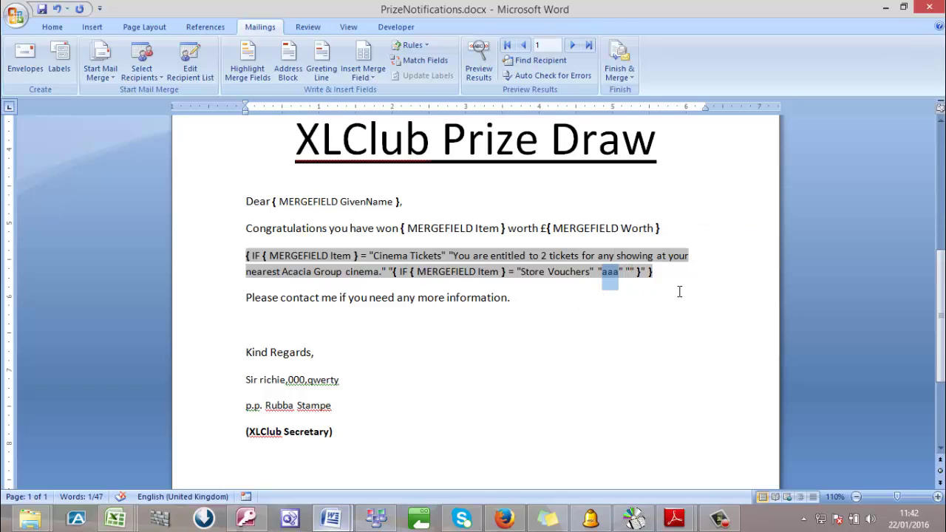
click(629, 272)
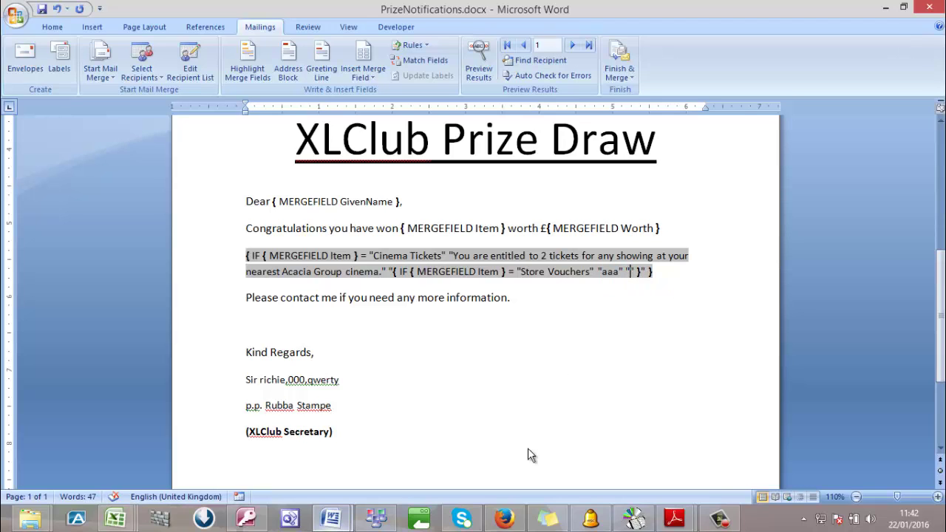
Copy the Store Vouchers display message from PrizeNotifications.rtf, leaving out the quotation marks and the final full stop
mouse_move(344, 514)
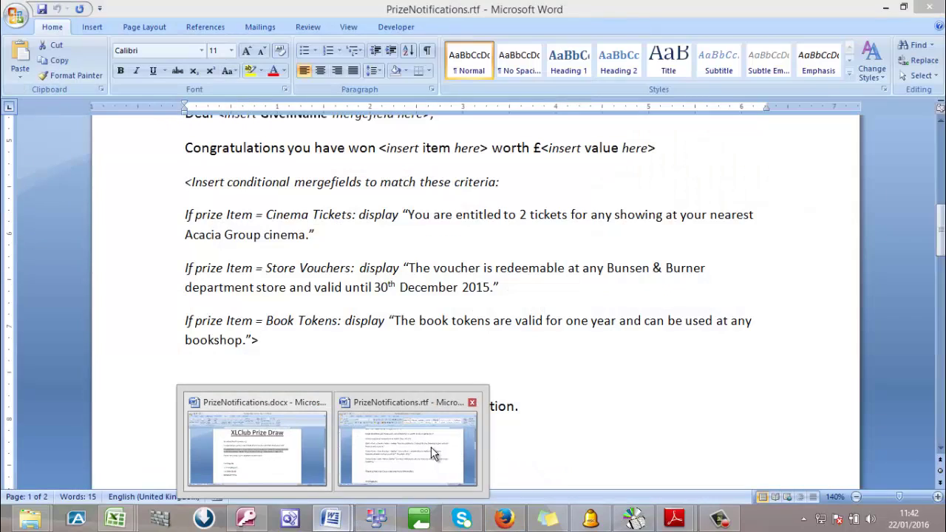
click(432, 453)
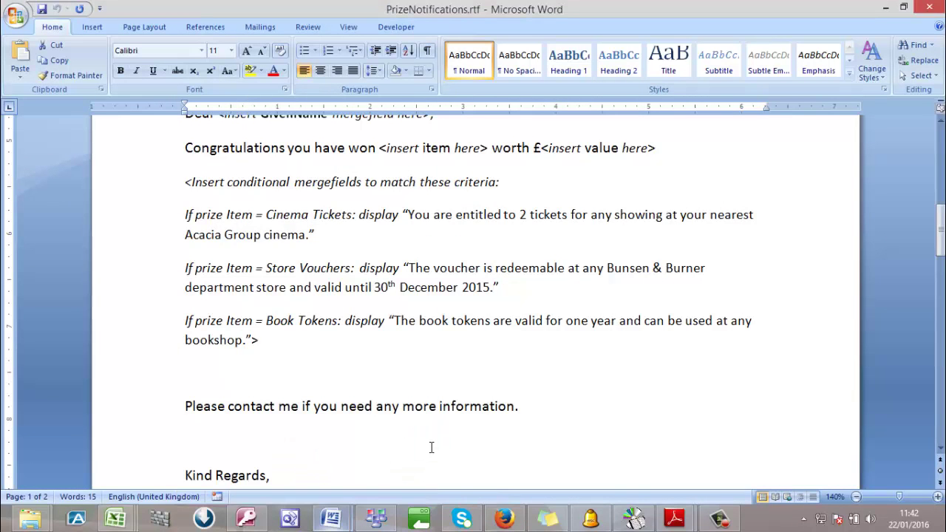
click(446, 254)
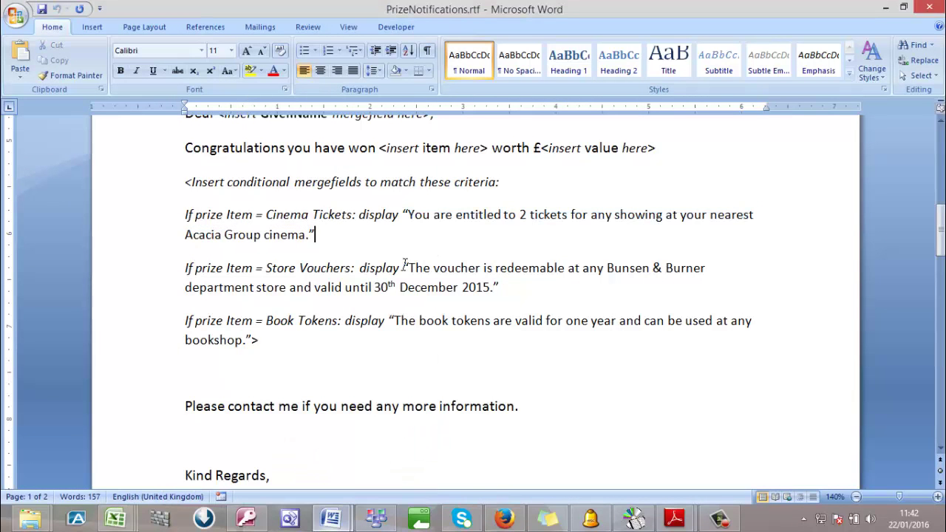
drag(409, 266, 489, 291)
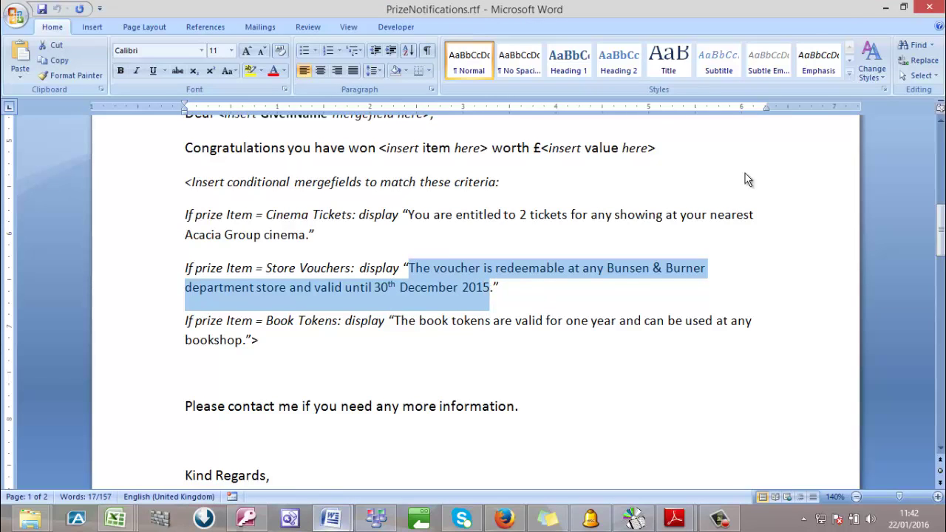
Return to PrizeNotifications.docx and toggle the field codes of the whole letter so that the codes are displayed
click(883, 11)
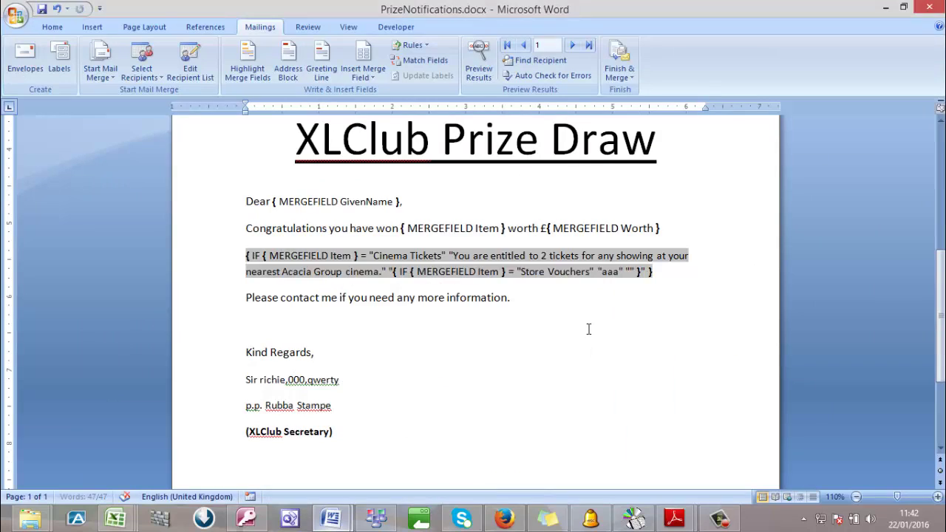
key(alt+F9)
key(ctrl+a)
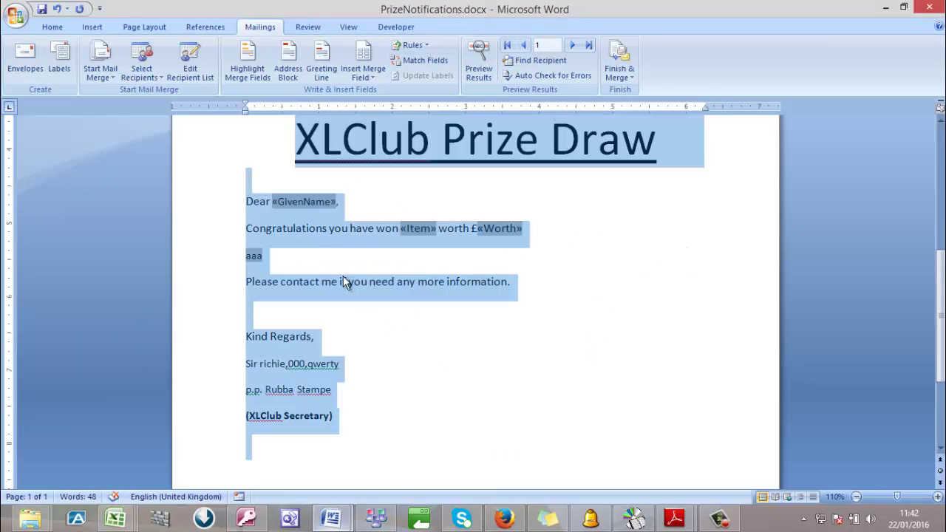
right_click(327, 224)
click(387, 311)
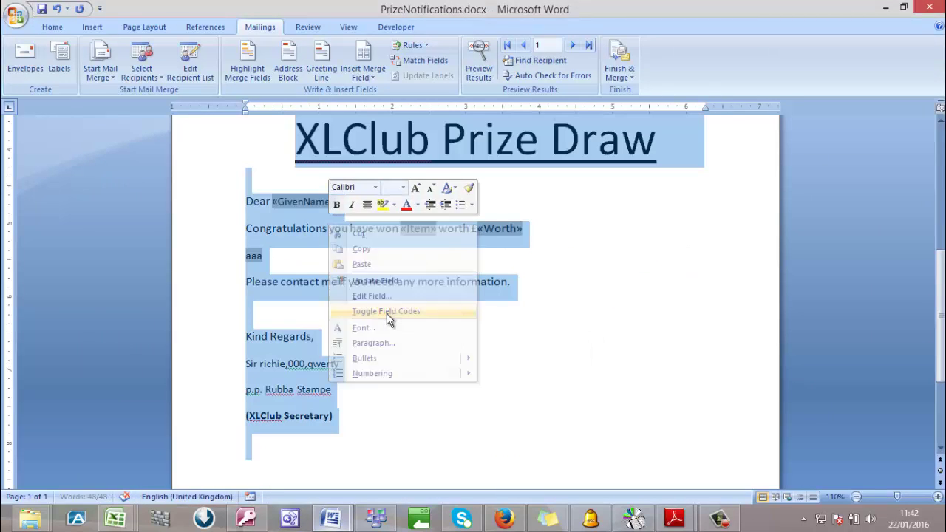
right_click(367, 227)
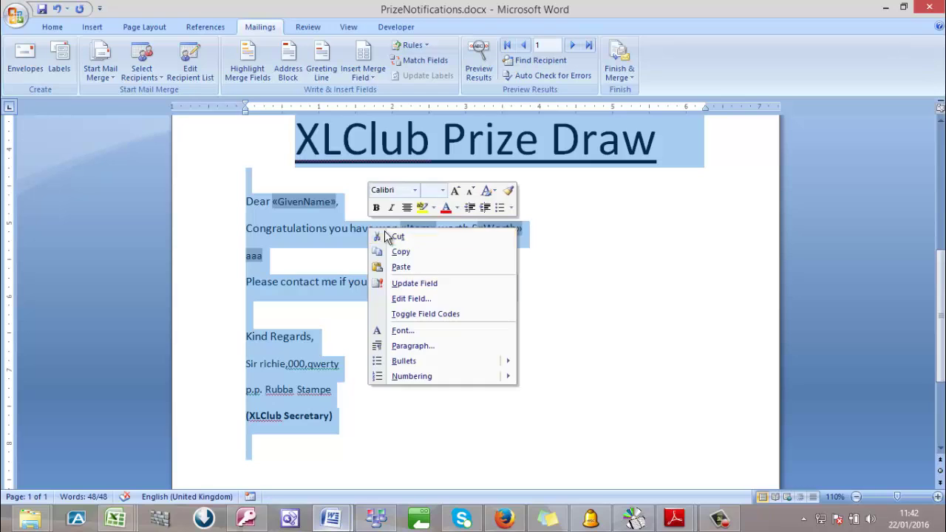
click(443, 313)
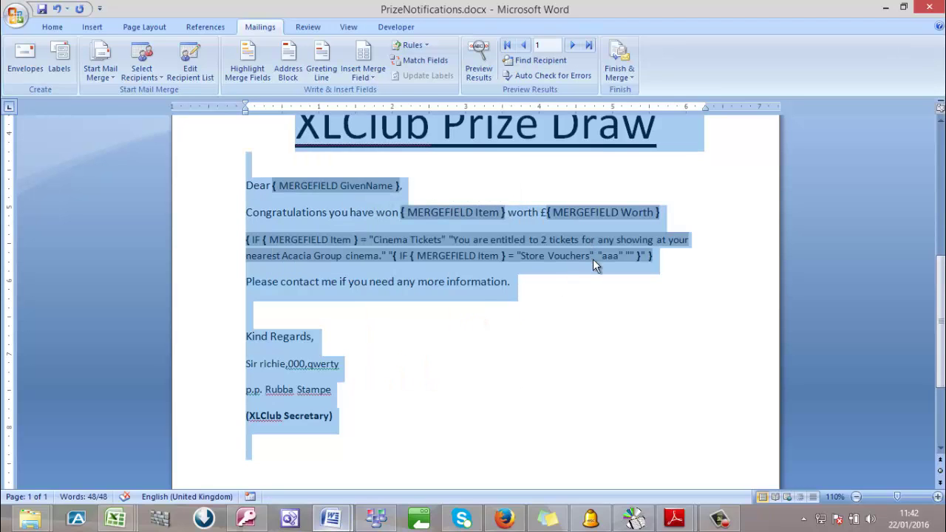
Replace the aaa placeholder in the nested Store Vouchers rule with the copied voucher message
click(616, 260)
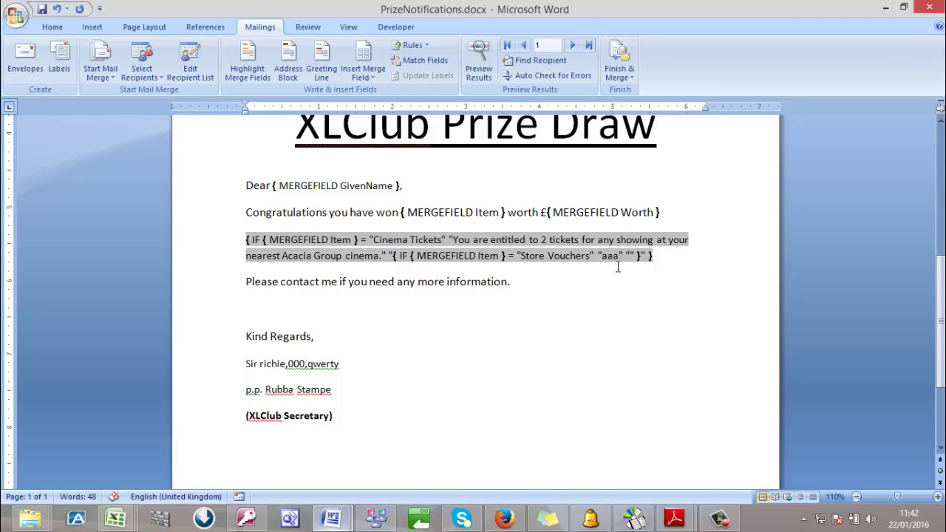
key(BackSpace)
key(BackSpace)
key(BackSpace)
key(ctrl+v)
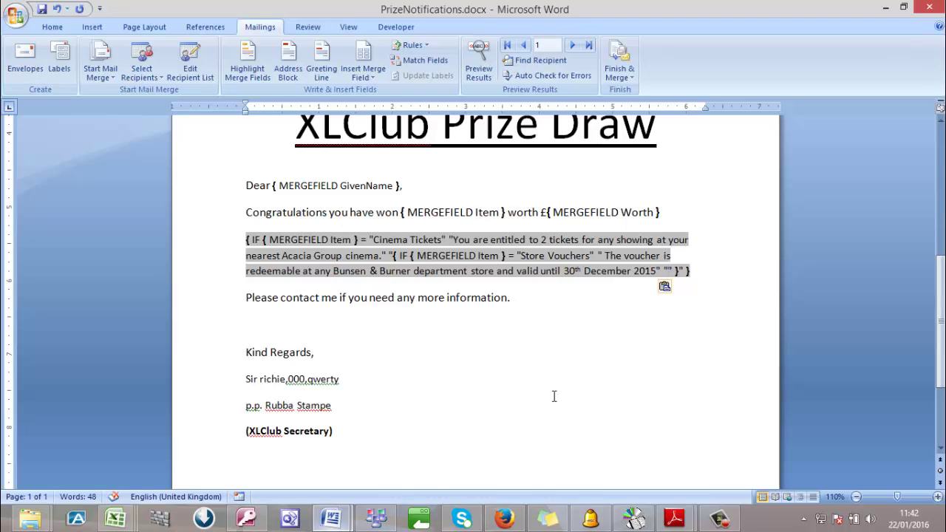
Copy the Book Tokens display message from PrizeNotifications.rtf, leaving out its surrounding quotation marks
mouse_move(331, 518)
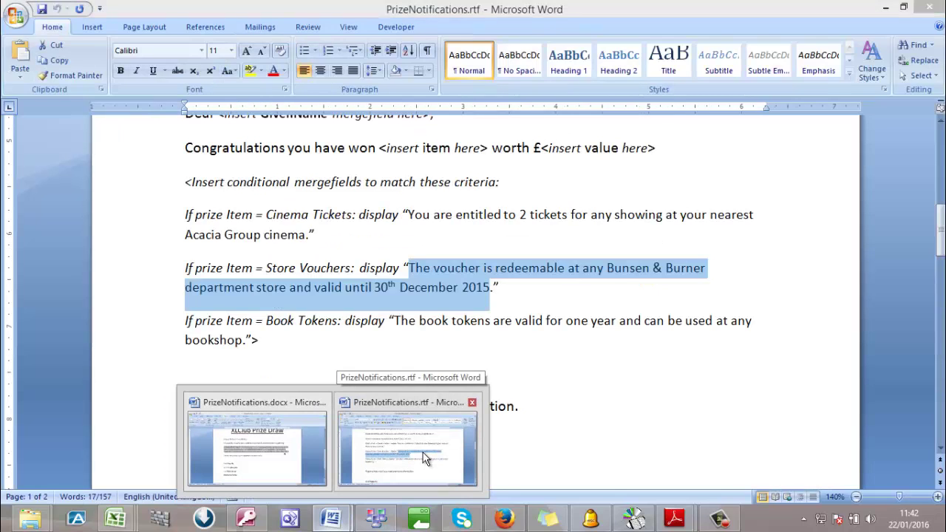
click(423, 452)
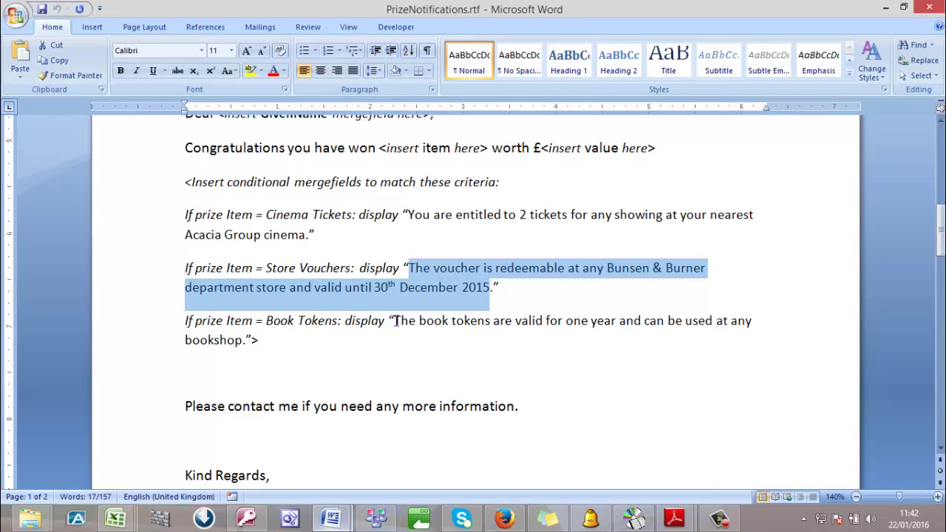
drag(395, 319, 246, 337)
key(ctrl+c)
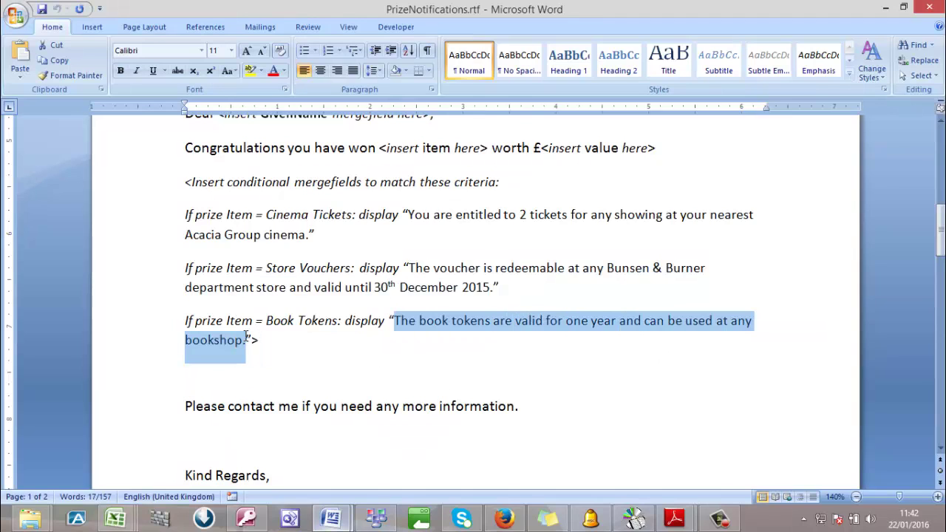
In PrizeNotifications.docx, show the conditional field's code and paste the Book Tokens message as the nested Store Vouchers rule's otherwise text
click(885, 7)
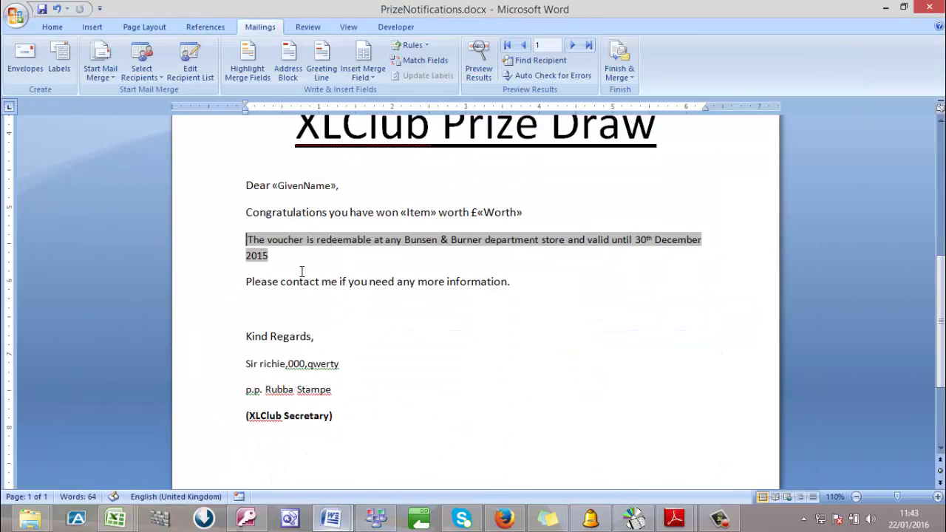
double_click(212, 268)
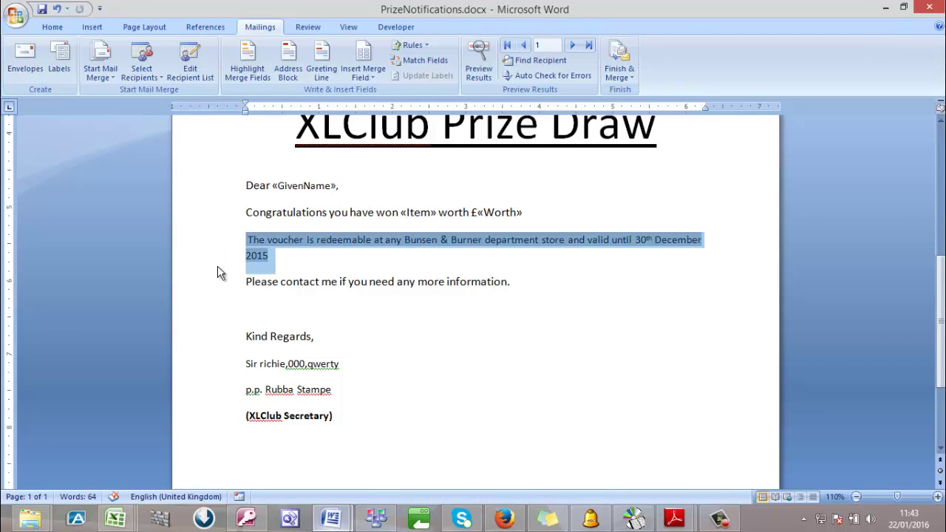
right_click(404, 241)
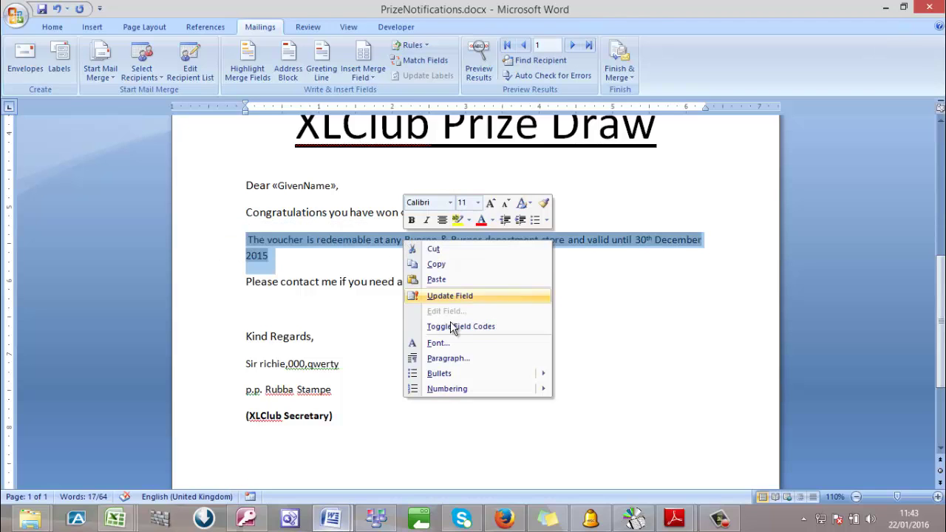
click(450, 326)
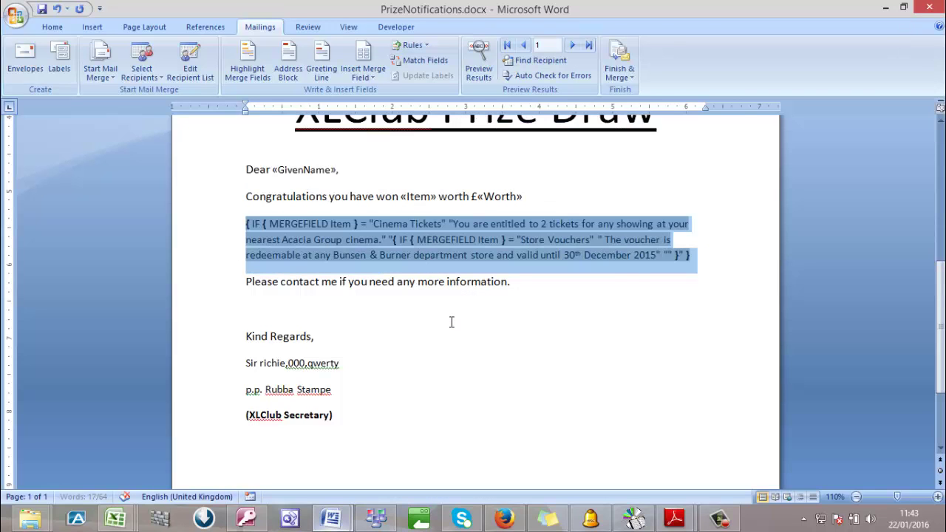
click(668, 251)
key(ctrl+v)
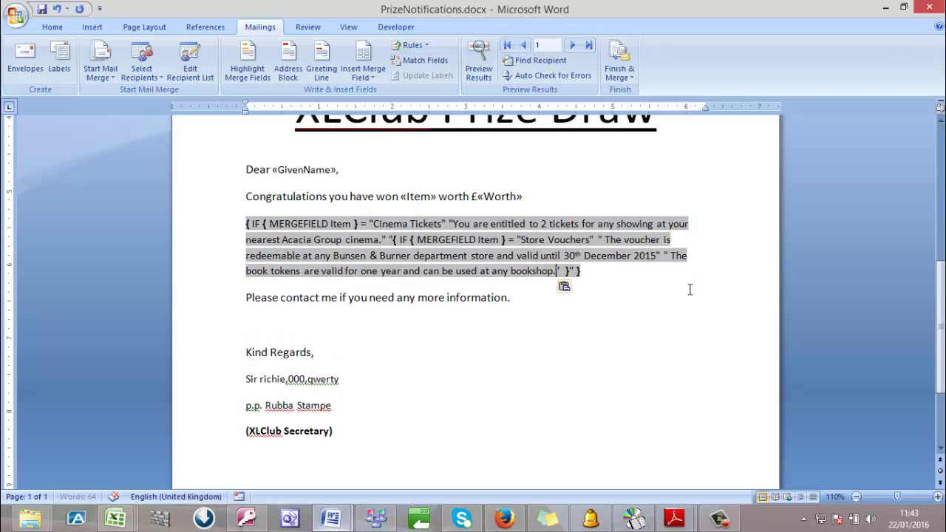
Preview the merged letter for recipients 1 to 4, checking the conditional prize message against each item, and return to the first recipient
scroll(532, 254, up, 3)
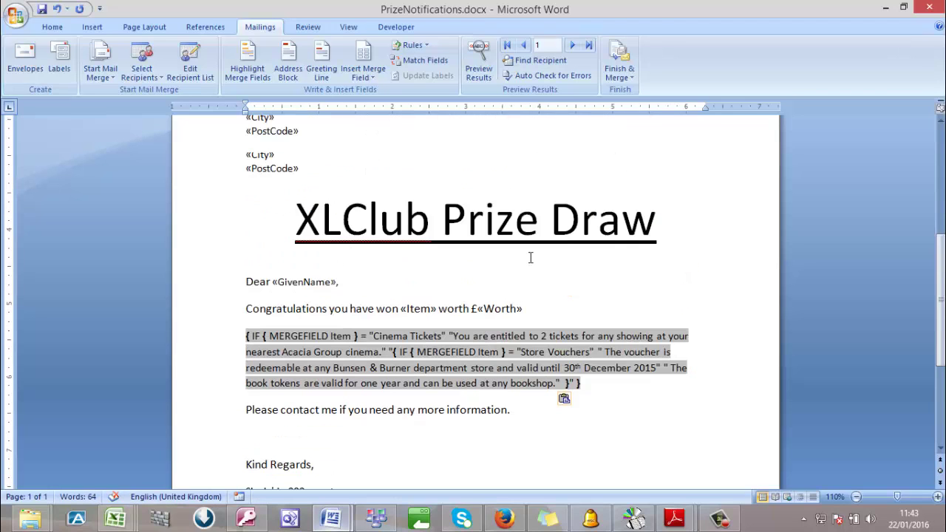
click(478, 63)
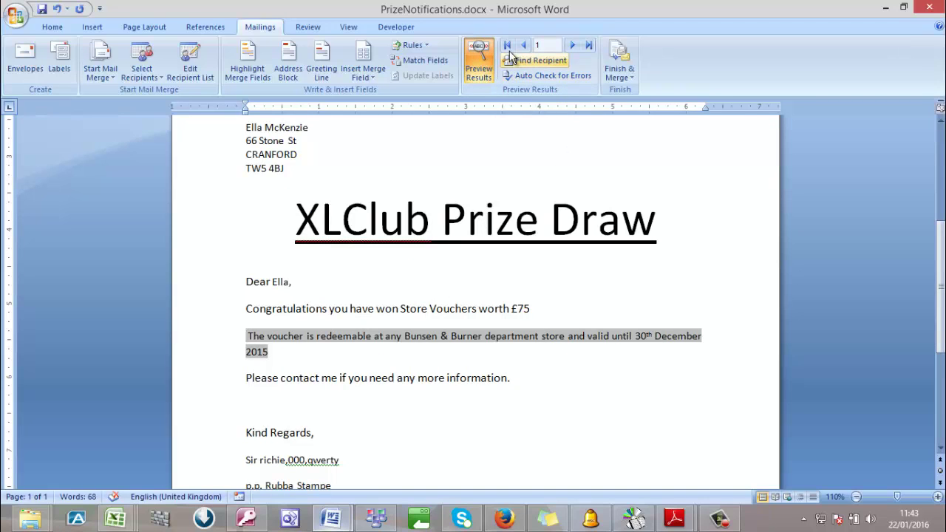
click(573, 46)
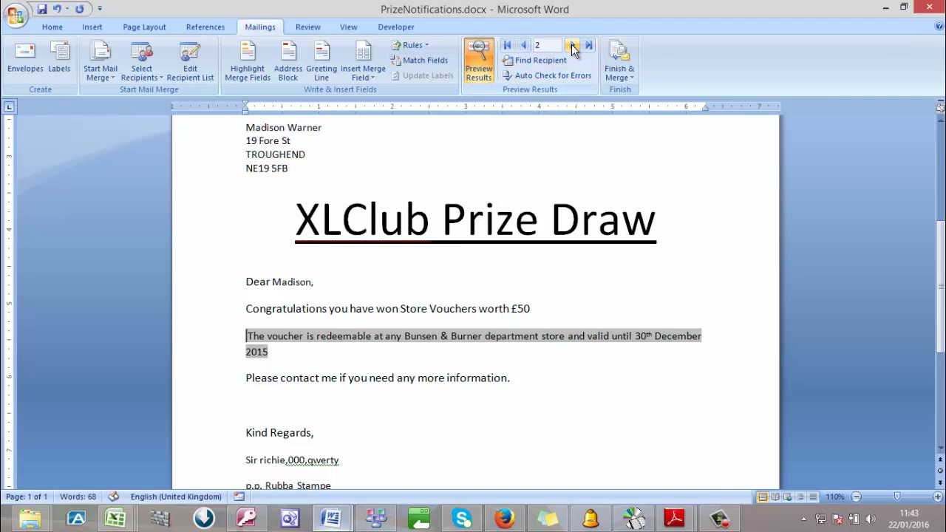
click(573, 46)
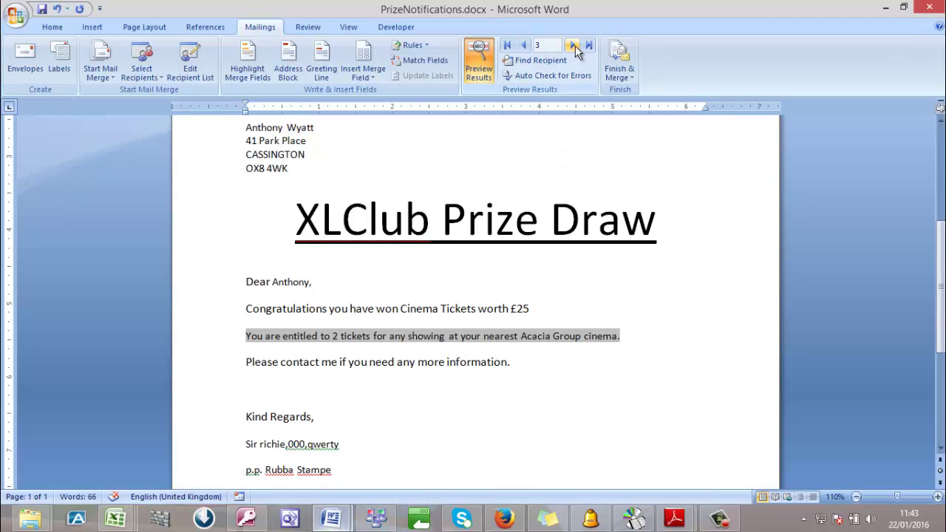
click(573, 46)
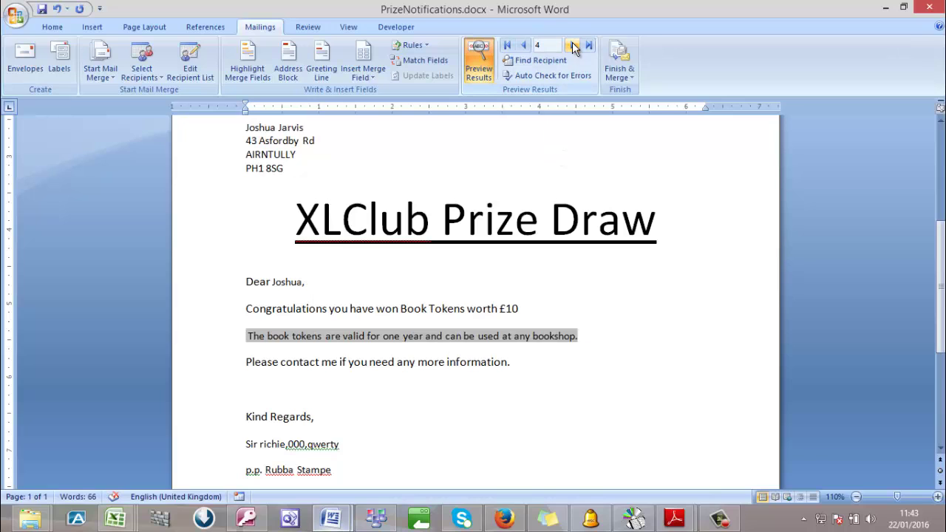
click(522, 46)
click(522, 46)
click(521, 46)
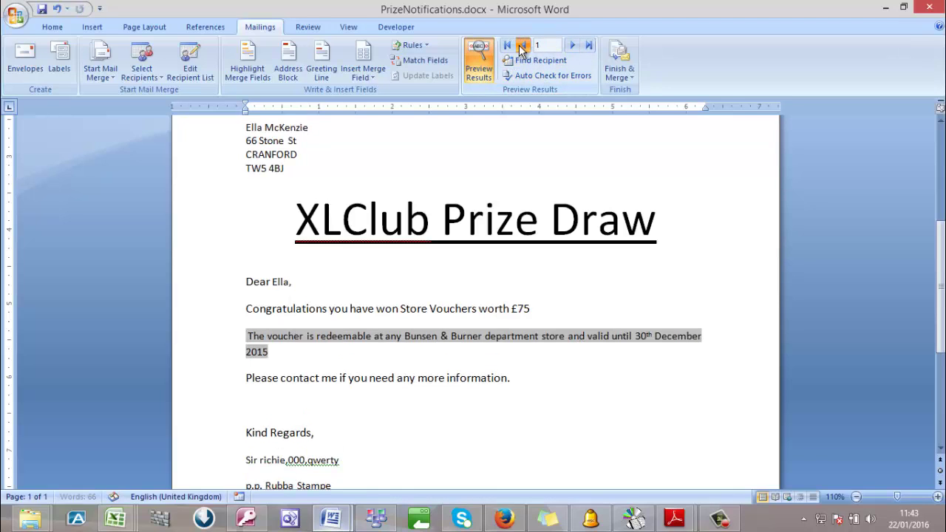
Try to toggle the field codes of the whole letter while the merge results preview is on
click(491, 282)
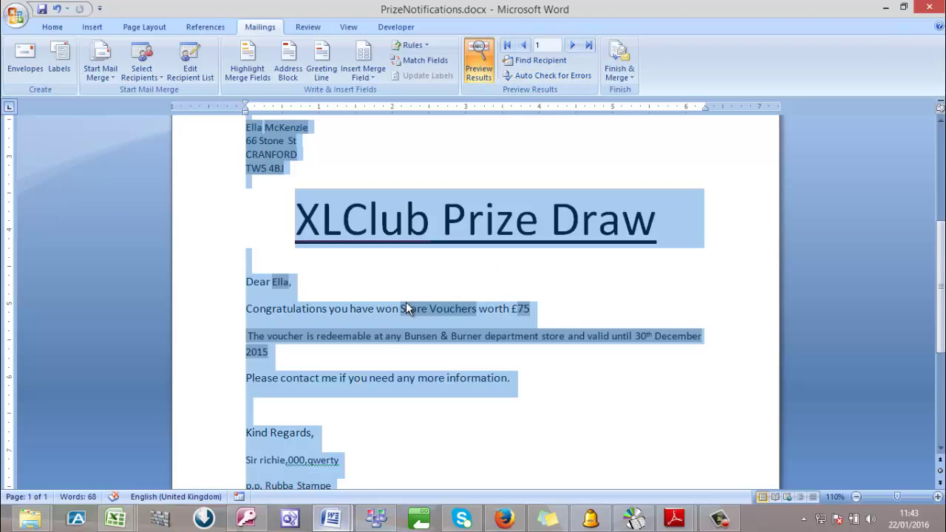
key(ctrl+a)
right_click(418, 203)
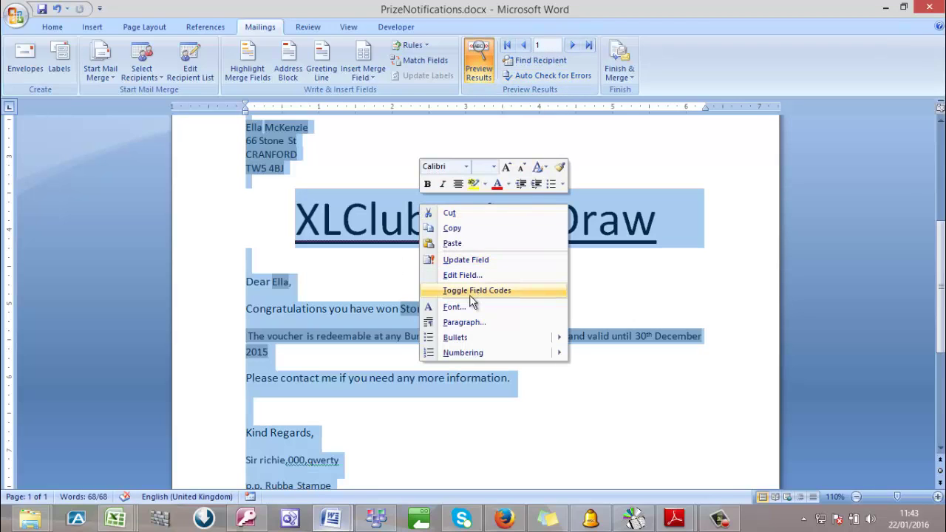
click(468, 292)
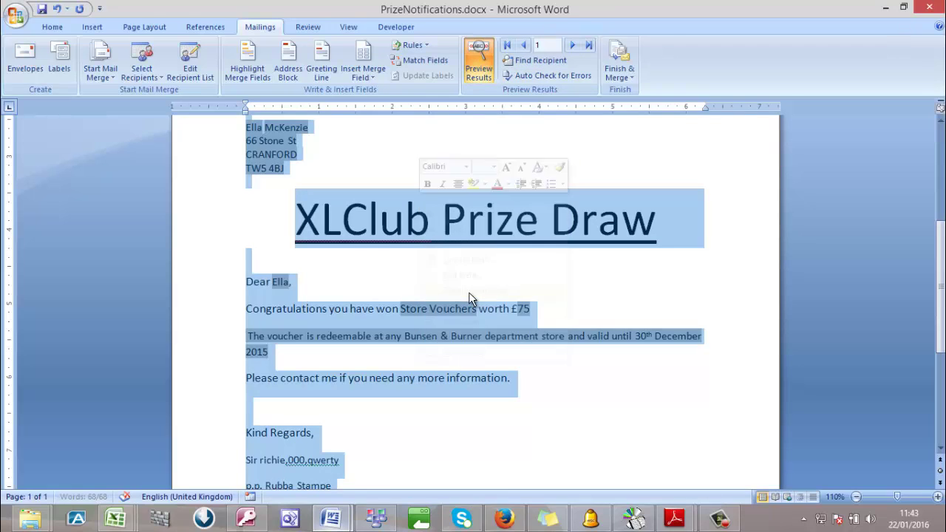
right_click(471, 221)
click(534, 309)
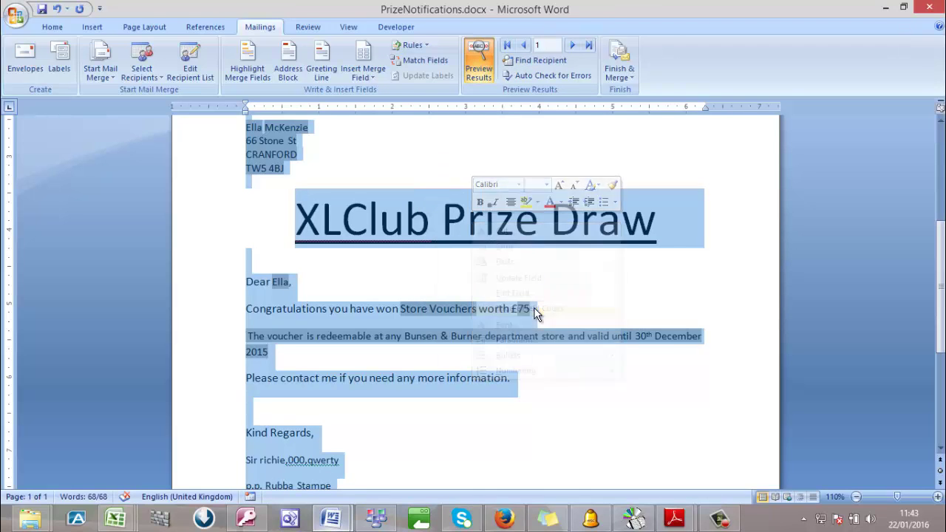
Turn off the merge results preview and toggle the field codes of the whole letter so that the codes are displayed
click(478, 61)
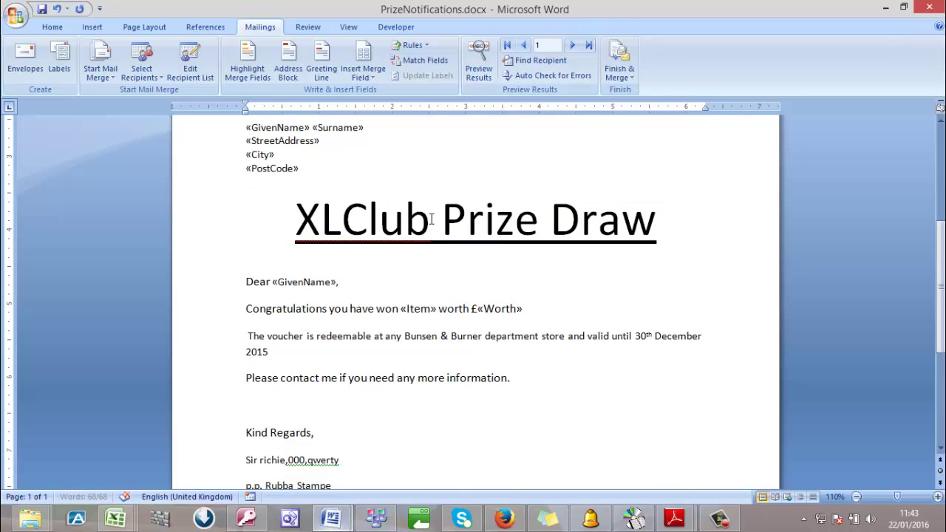
key(ctrl+a)
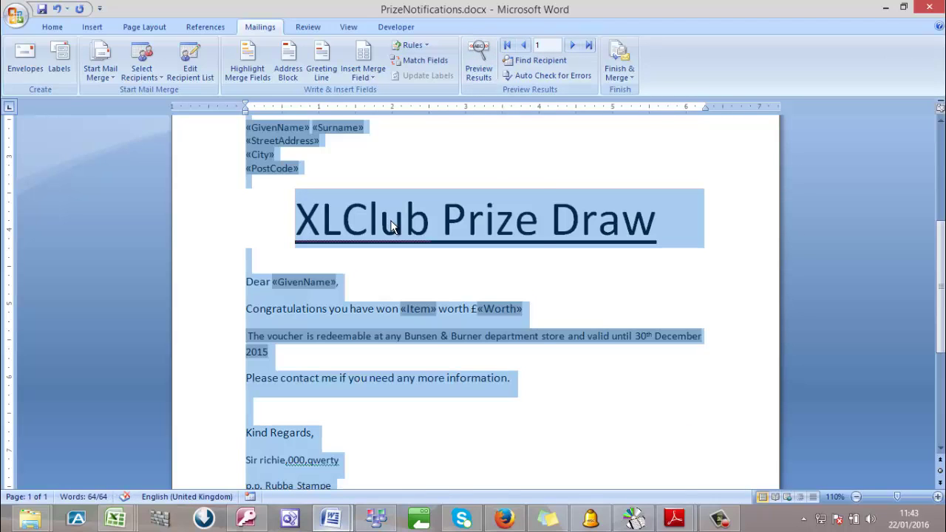
right_click(393, 222)
click(444, 307)
click(721, 519)
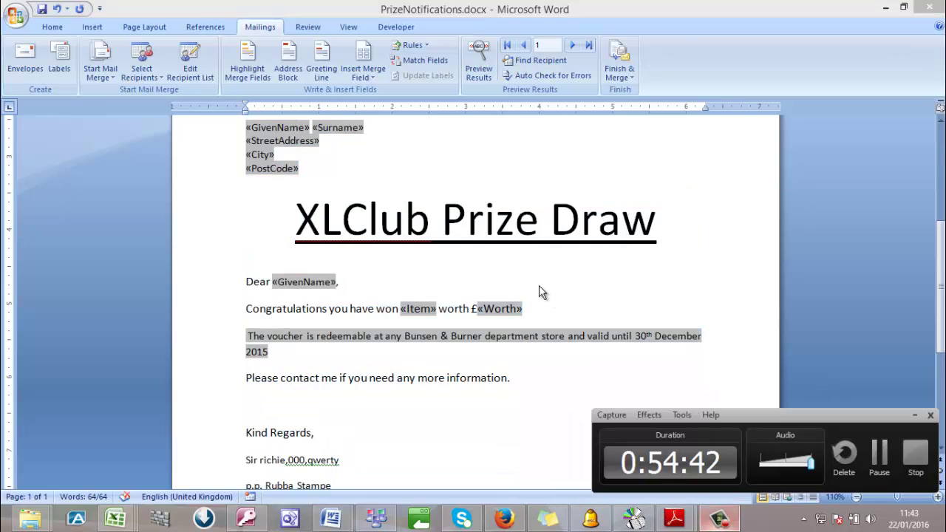
key(ctrl+a)
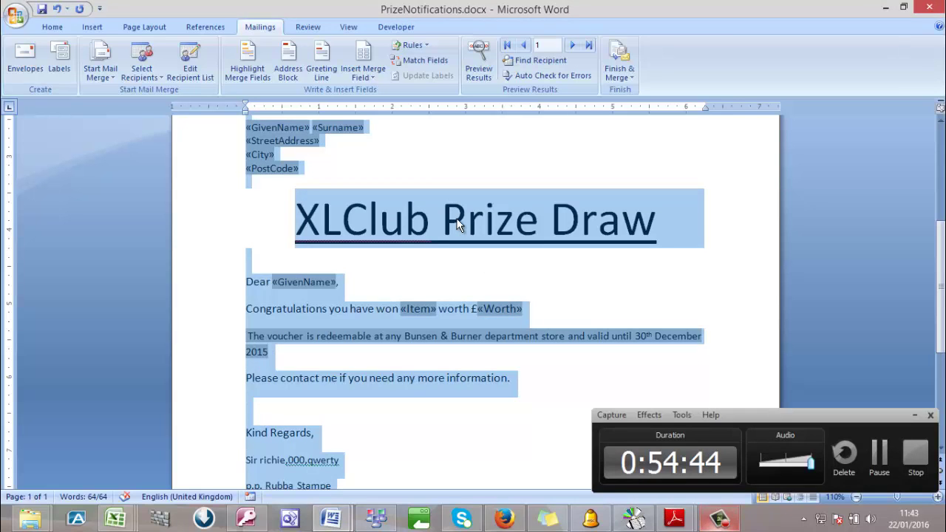
right_click(458, 219)
click(526, 307)
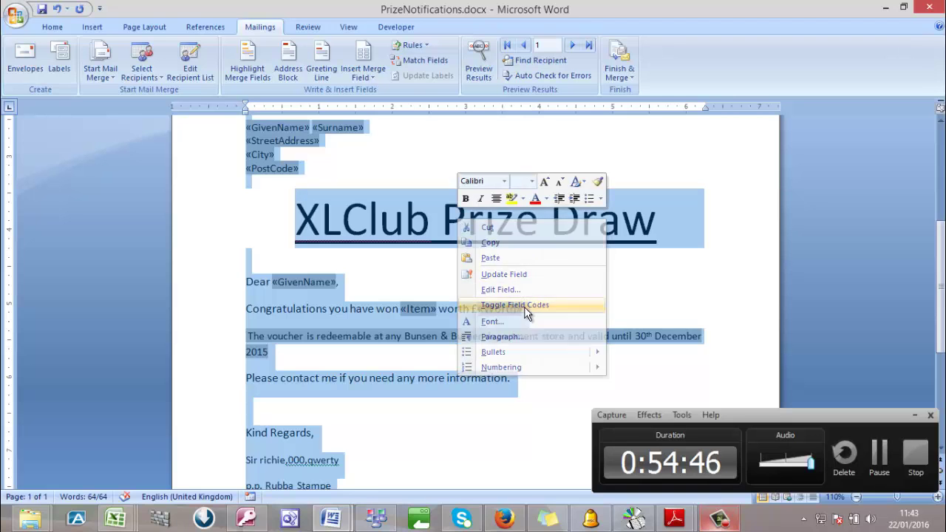
click(670, 284)
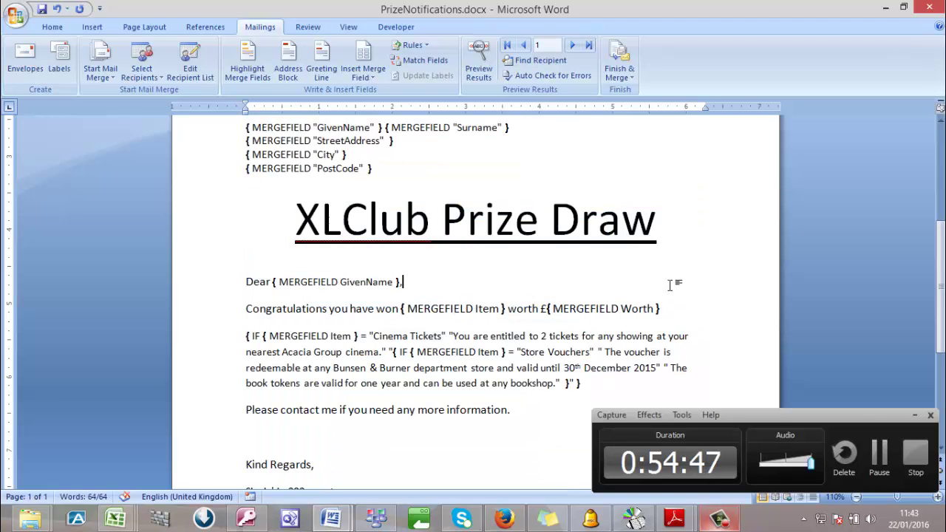
click(915, 418)
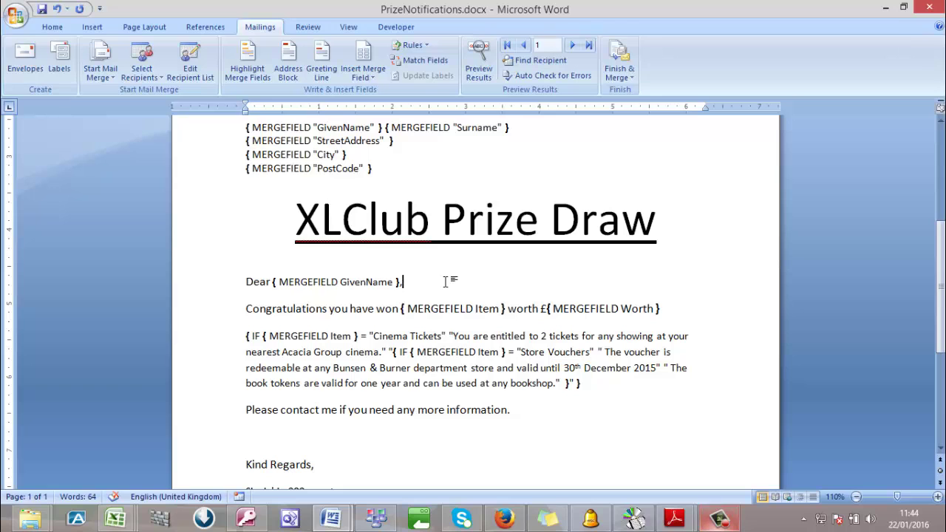
Examine the font and size used in the Member No line, the heading, the conditional field and the closing text
scroll(446, 281, up, 4)
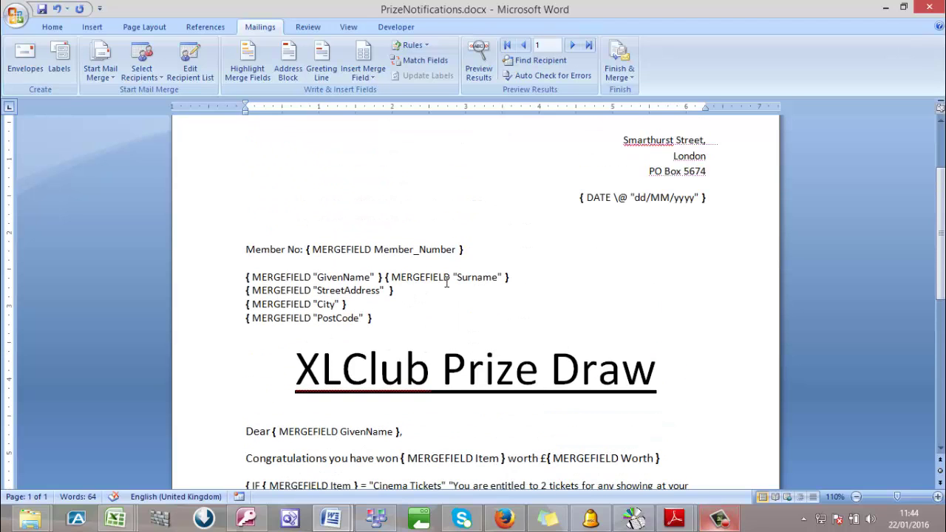
click(345, 250)
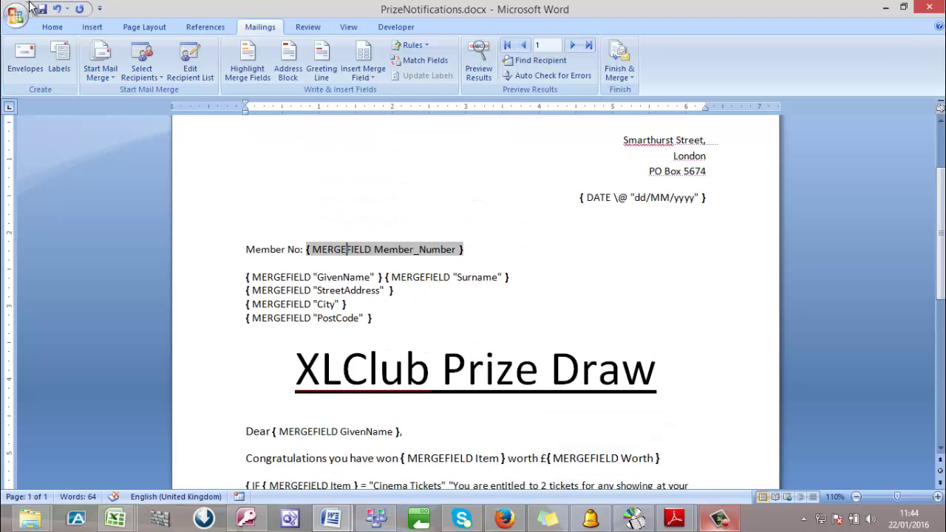
click(68, 28)
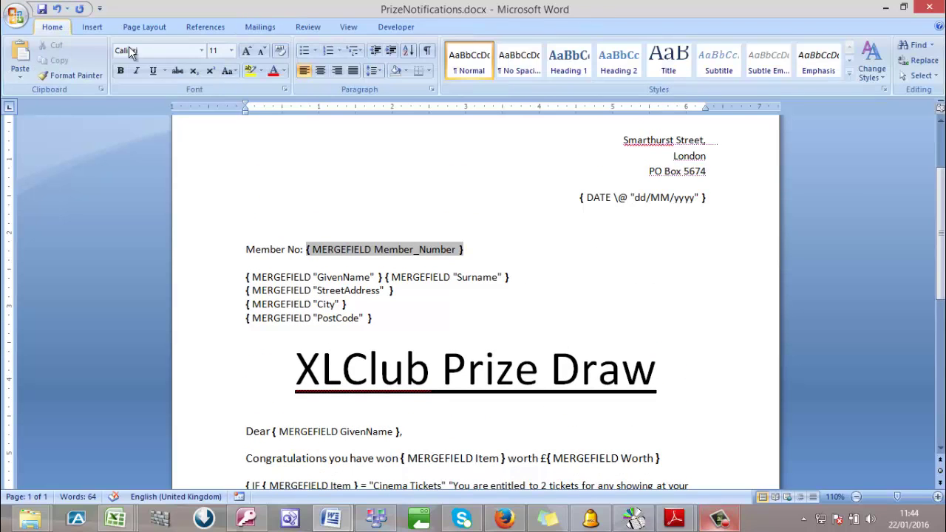
click(288, 249)
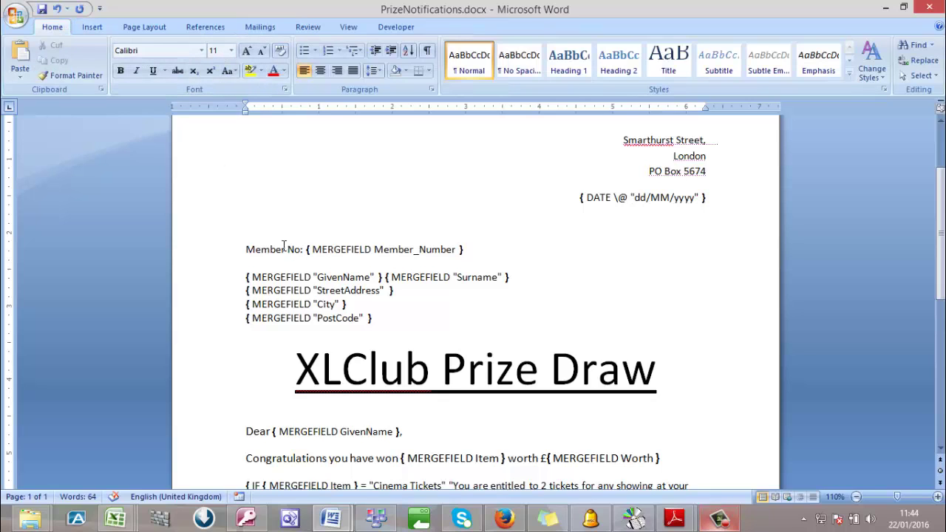
click(272, 260)
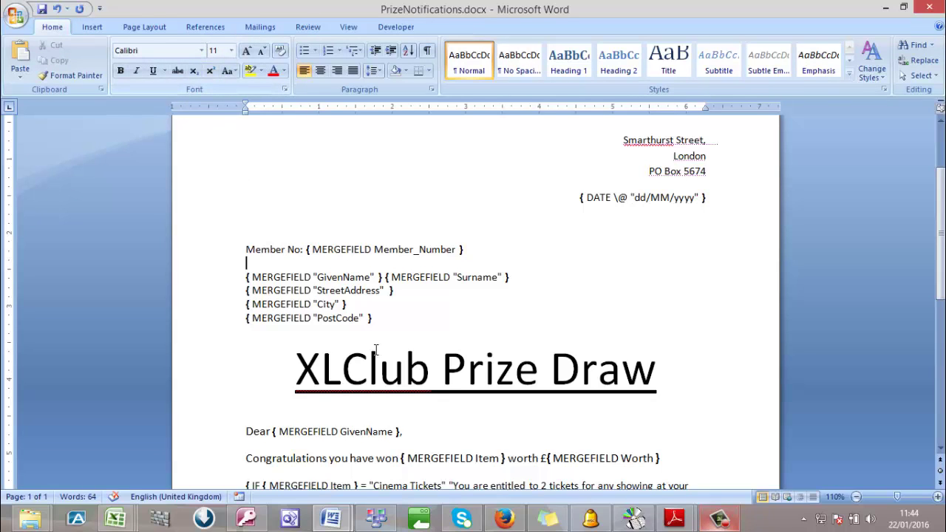
click(402, 367)
scroll(401, 367, down, 3)
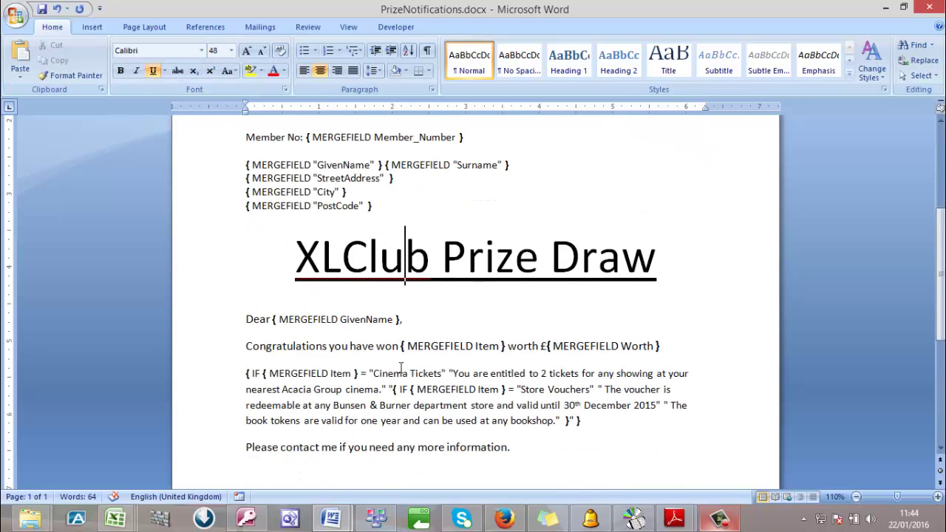
scroll(401, 368, down, 3)
click(397, 262)
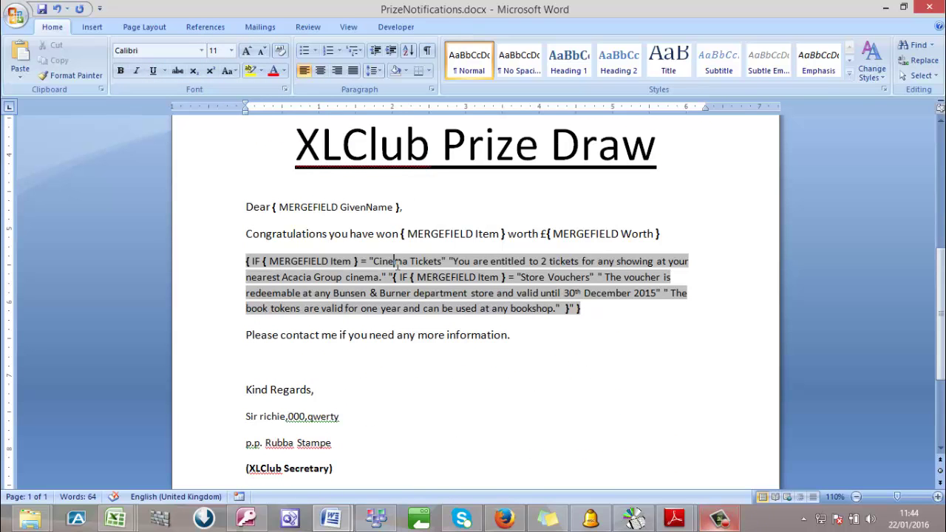
click(321, 335)
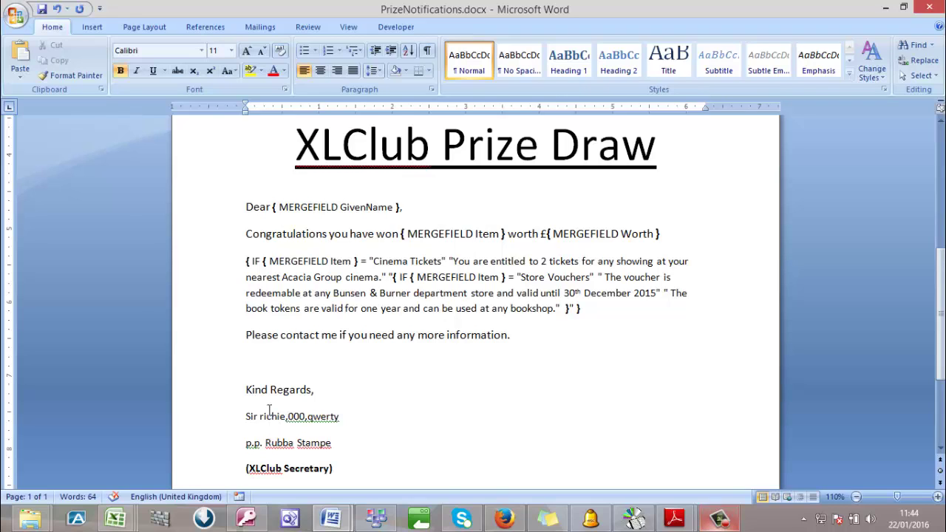
click(272, 287)
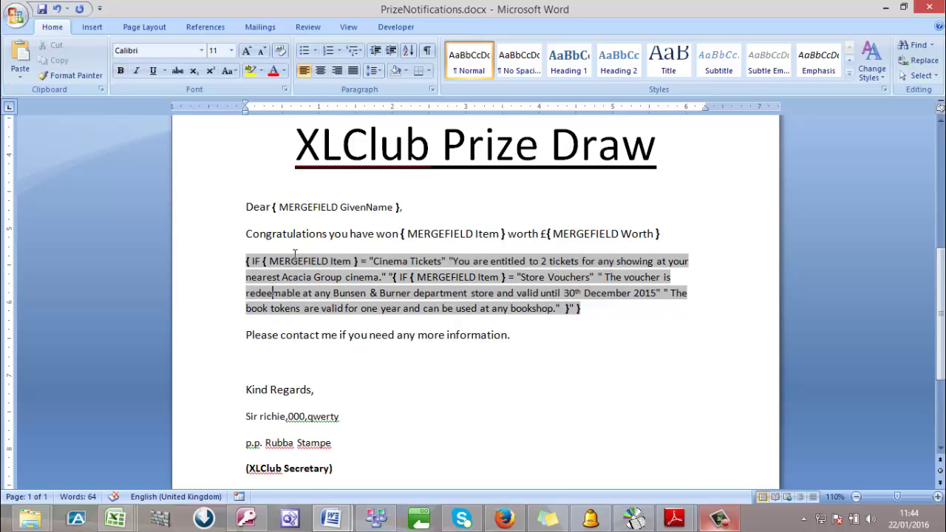
Set the font size of the whole conditional IF field paragraph to 12
double_click(197, 266)
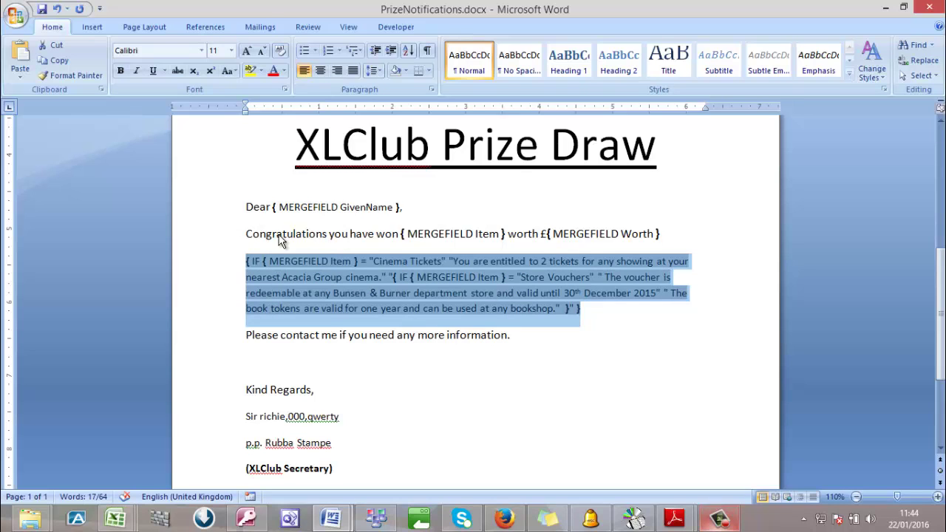
click(231, 51)
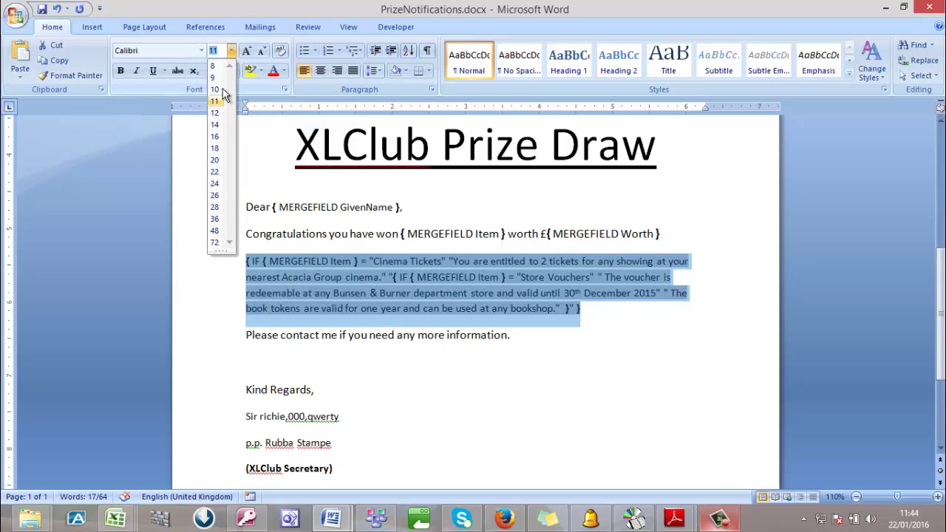
key(Escape)
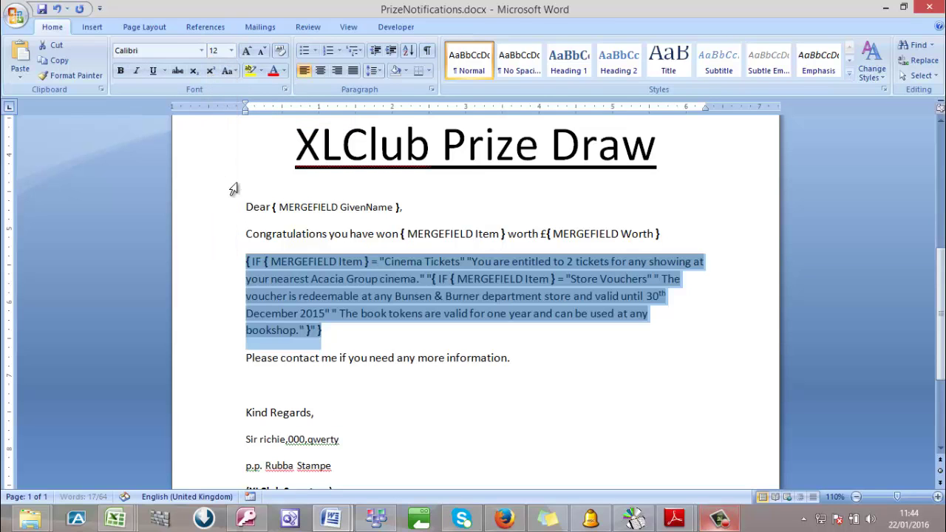
Set the font size to 12 for the paragraphs from the Dear line through the "Please contact me" line
click(286, 210)
click(253, 209)
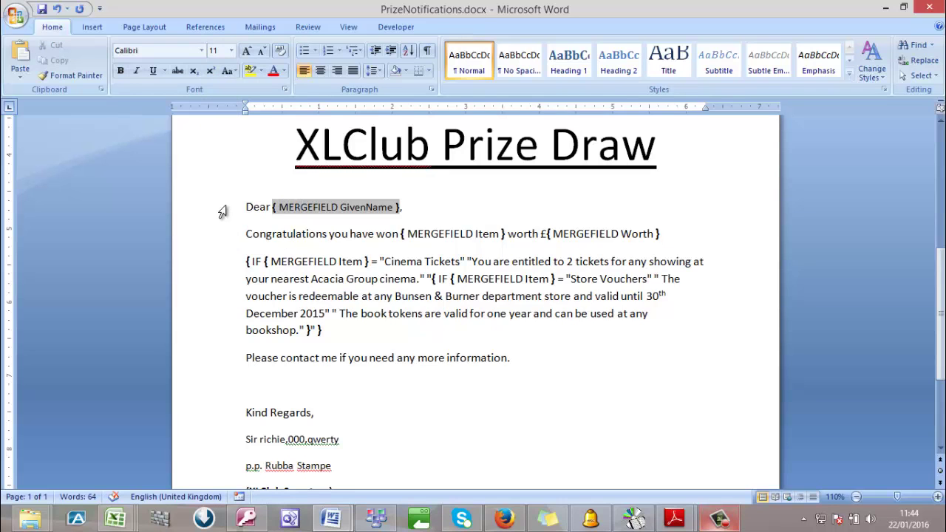
drag(219, 209, 235, 362)
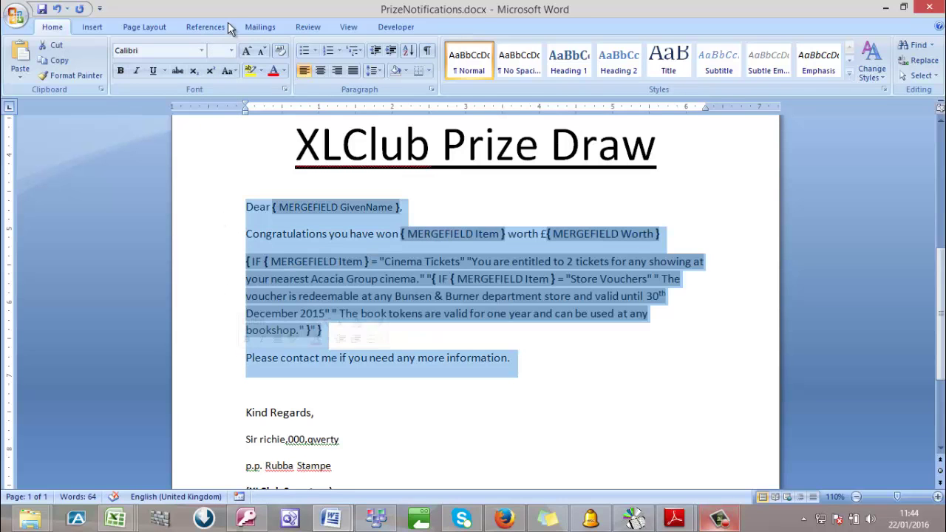
click(231, 50)
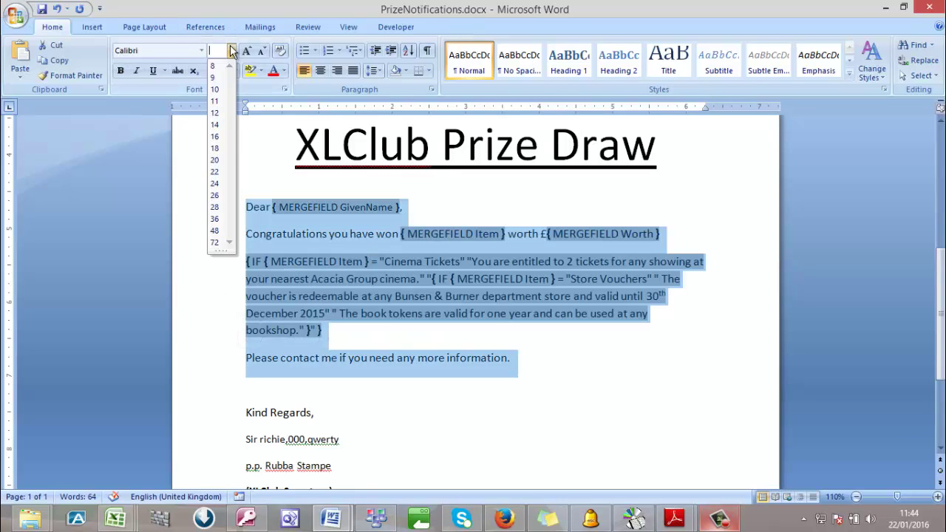
click(214, 112)
Examine the font sizes of the recipient address block, the sender address and the signature lines, and review the whole letter's layout
scroll(241, 203, up, 3)
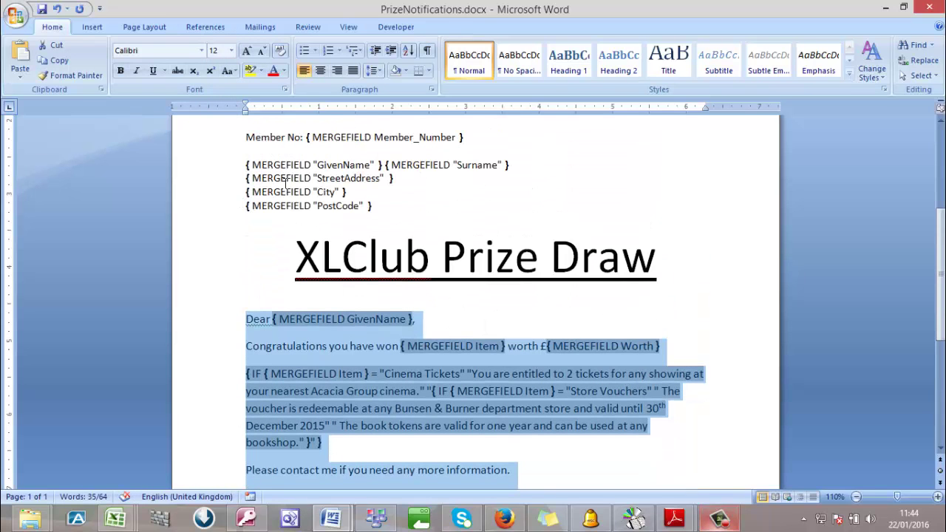
click(392, 212)
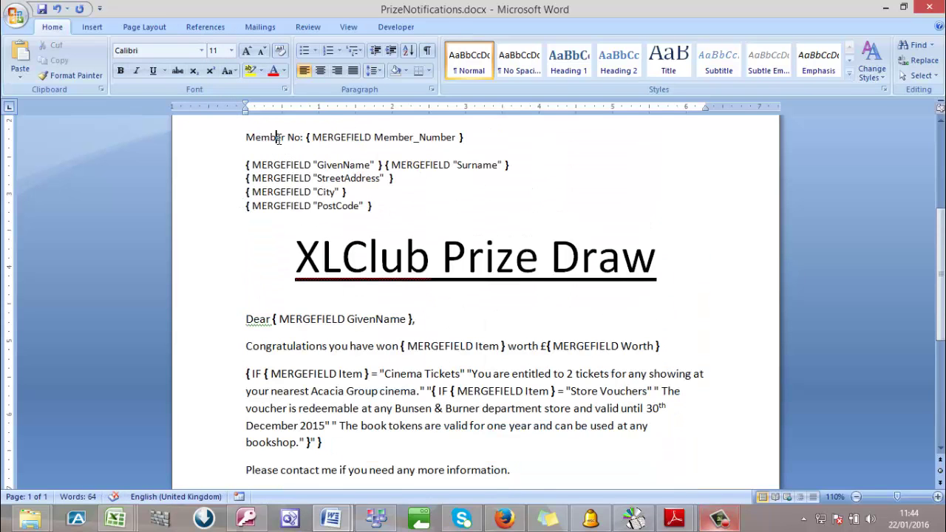
click(279, 167)
scroll(399, 184, up, 3)
click(627, 150)
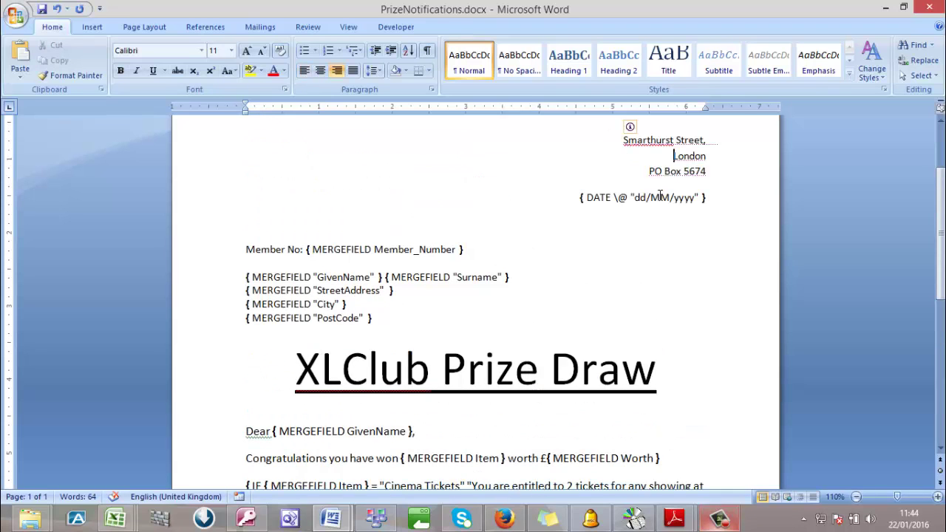
scroll(470, 278, down, 8)
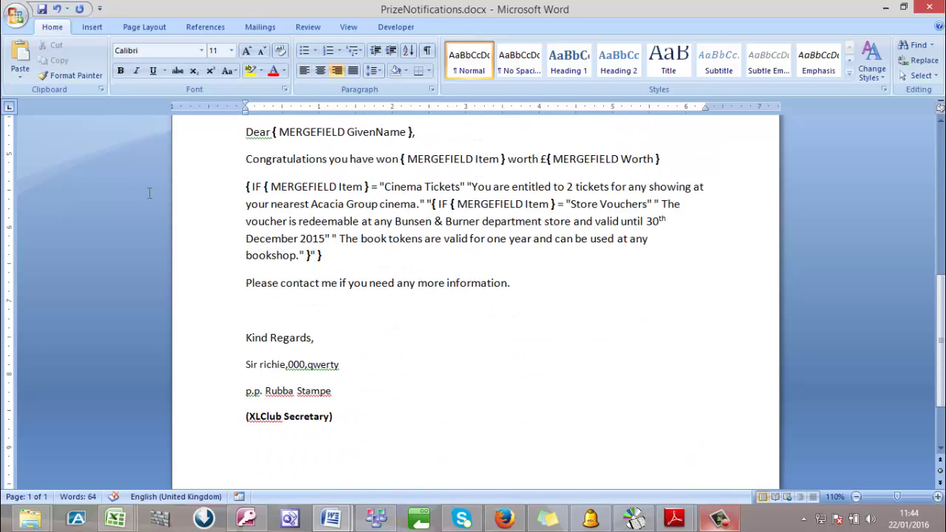
click(288, 308)
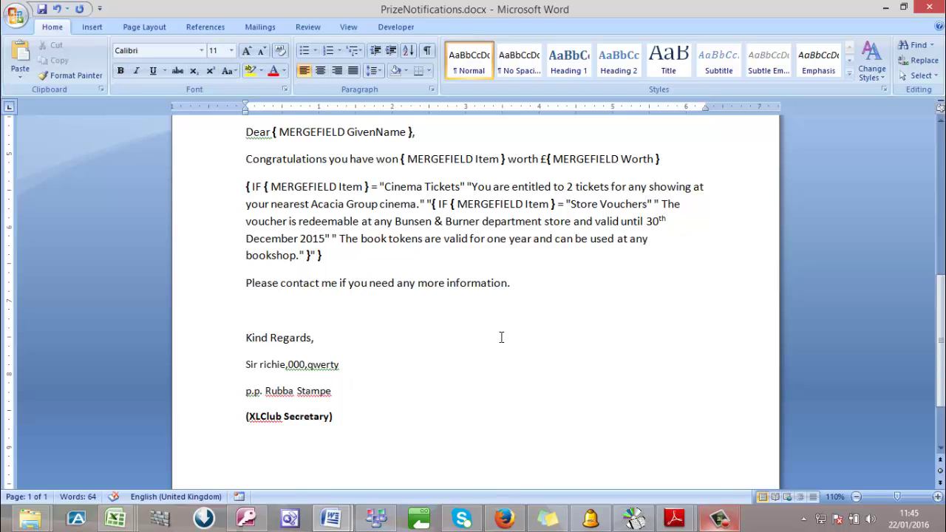
scroll(501, 337, up, 4)
scroll(501, 337, down, 3)
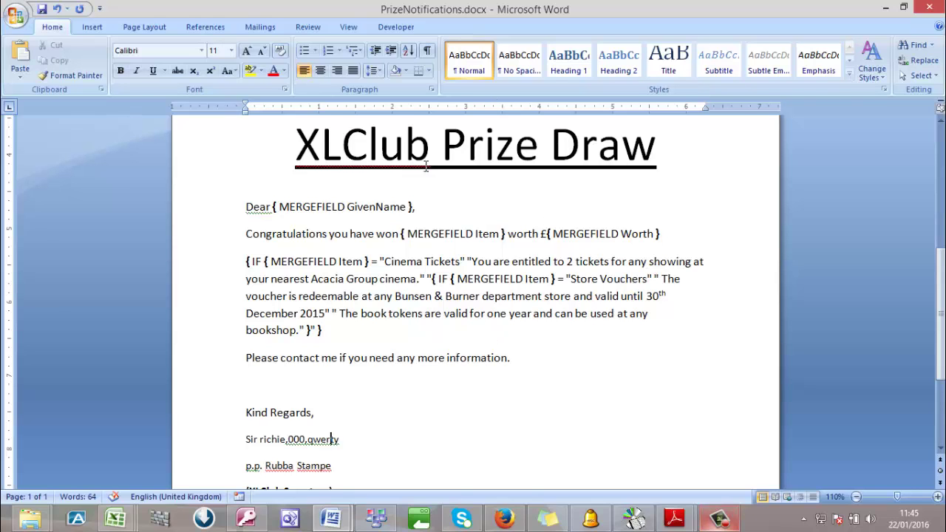
scroll(421, 176, up, 5)
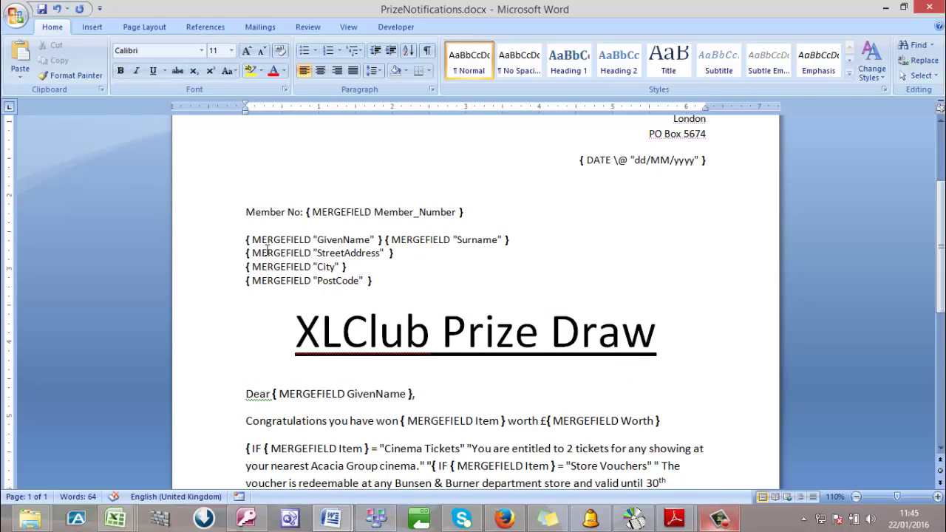
scroll(273, 235, up, 2)
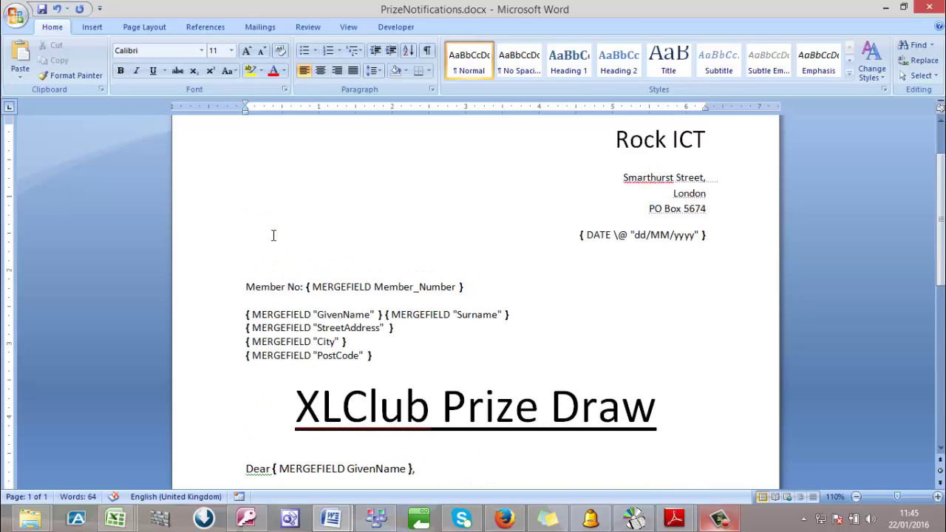
scroll(273, 234, down, 3)
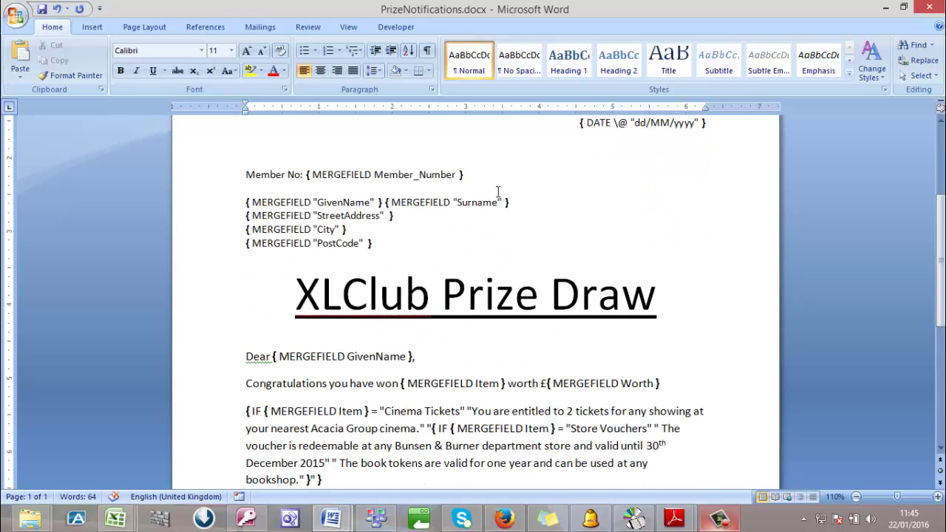
Turn on the advanced print option "Print field codes instead of their values" and apply it
click(18, 16)
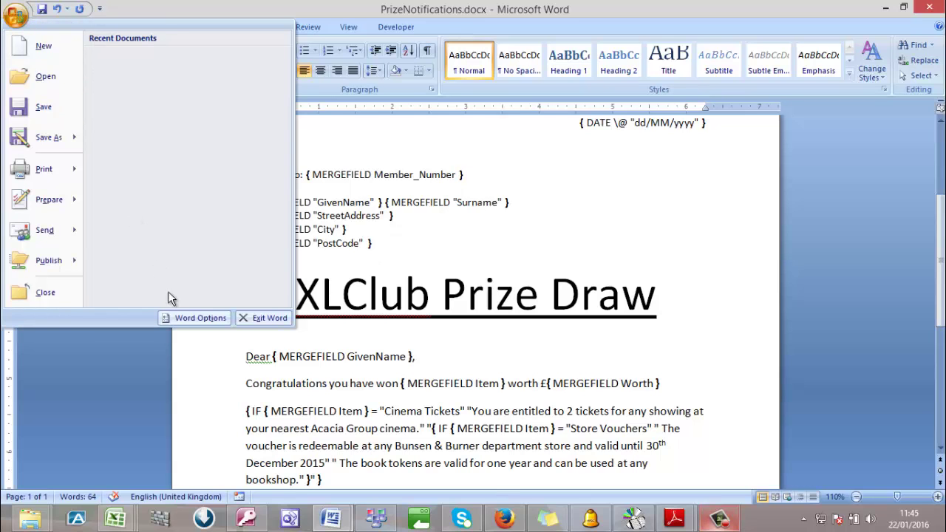
click(195, 320)
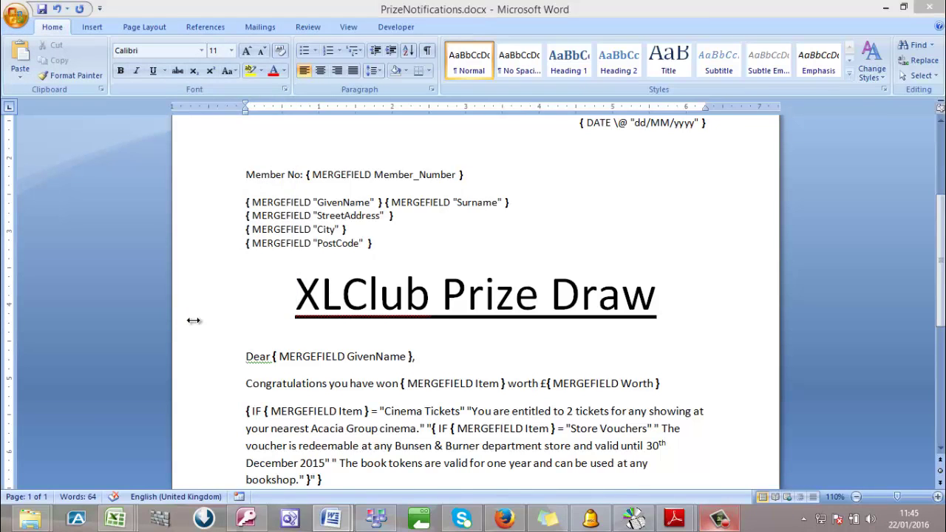
click(248, 127)
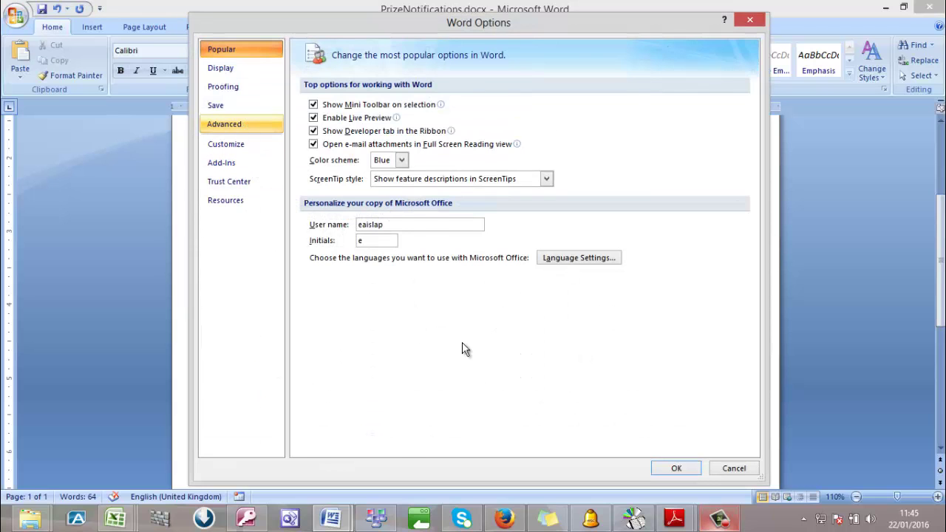
scroll(678, 305, down, 3)
scroll(678, 306, down, 10)
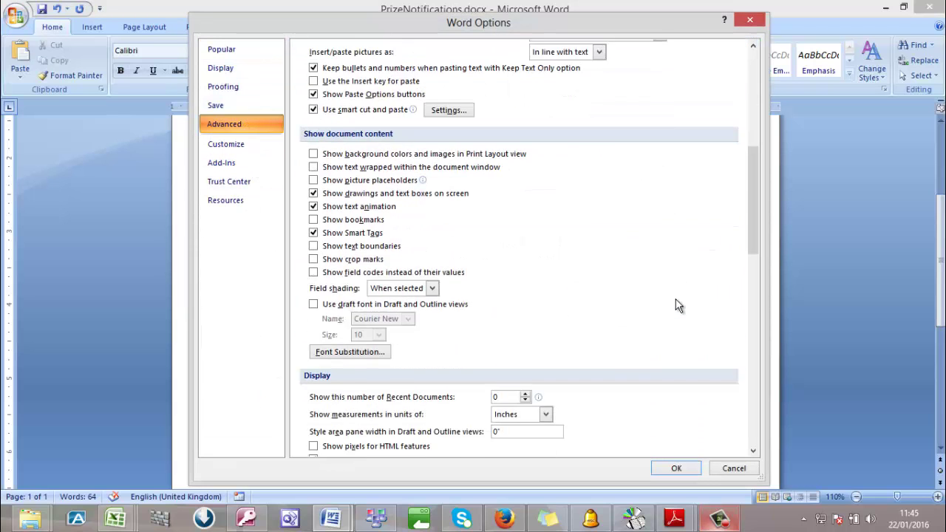
scroll(678, 305, down, 1)
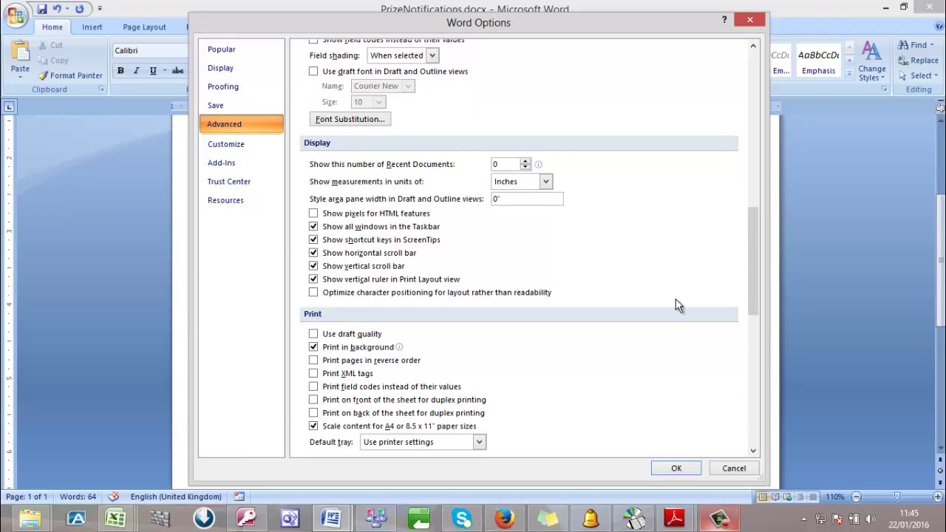
click(336, 390)
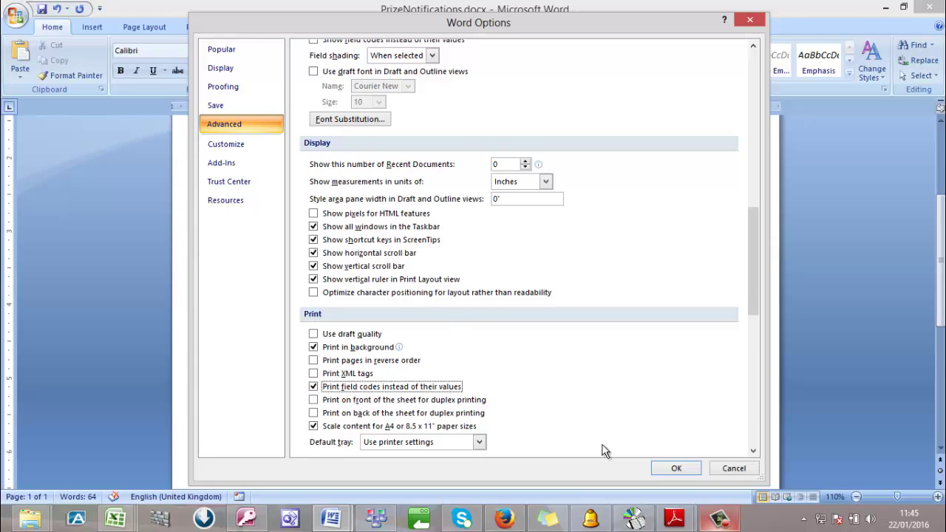
click(673, 470)
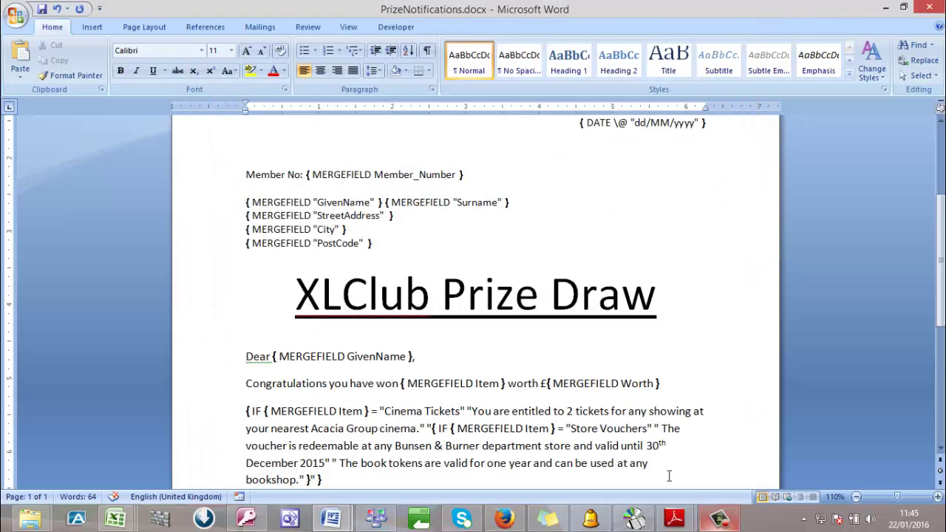
Preview the printed letter, magnify it to inspect the field codes, and close the preview
click(16, 15)
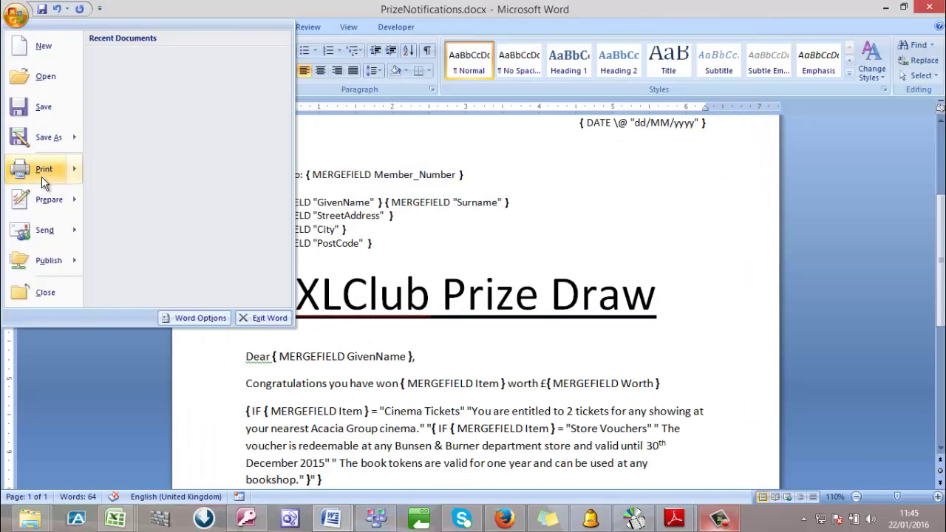
mouse_move(41, 176)
click(161, 139)
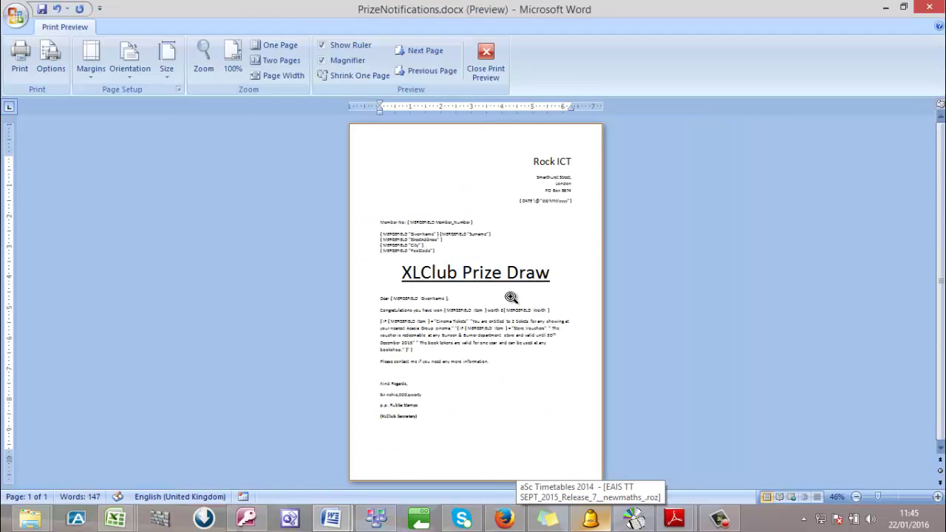
click(510, 297)
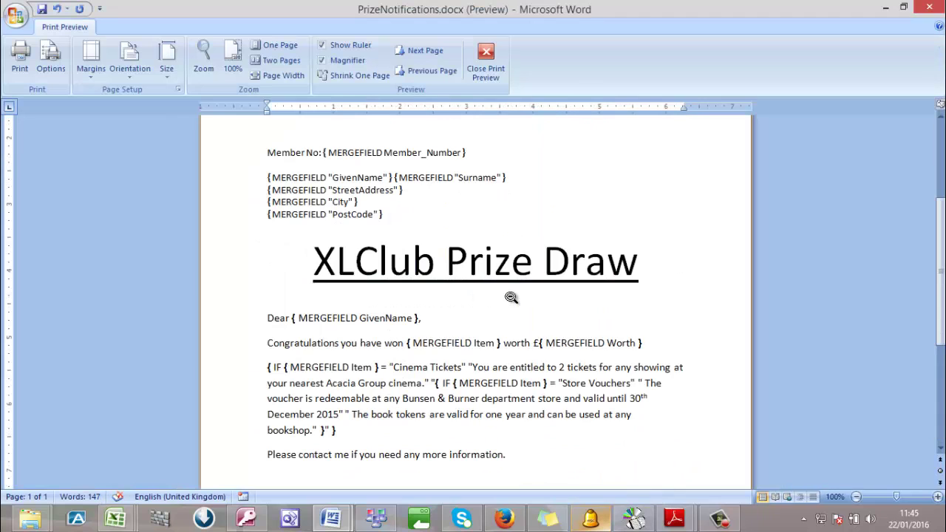
click(479, 72)
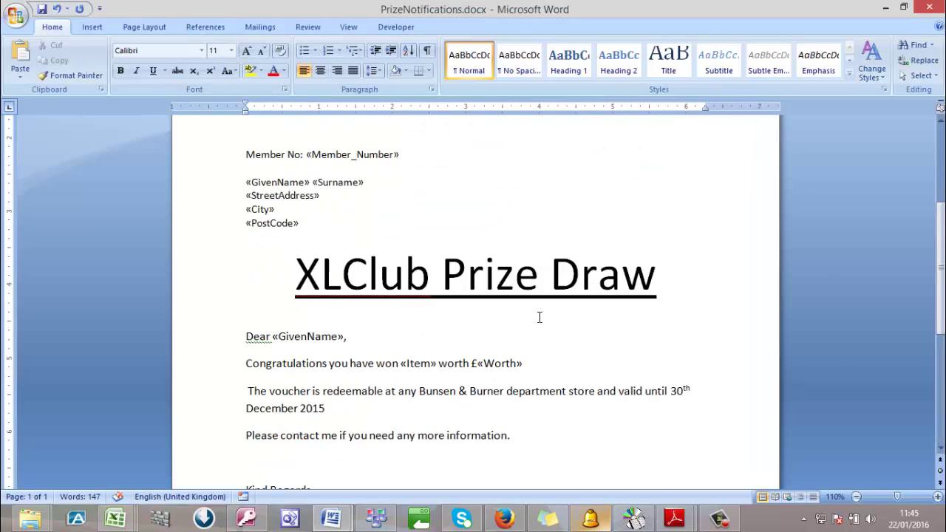
Finish the mail merge by merging all records into a new document of individual letters
scroll(539, 317, up, 5)
scroll(540, 317, down, 4)
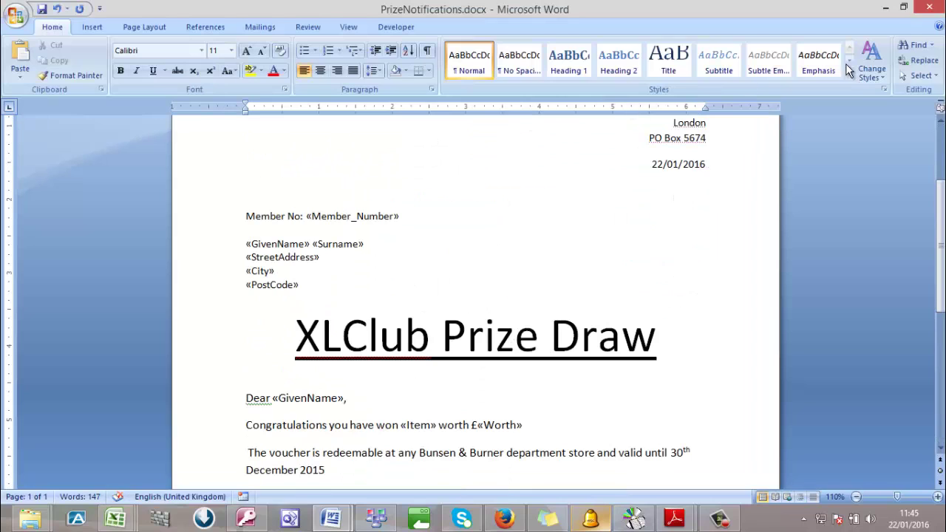
click(259, 28)
click(617, 73)
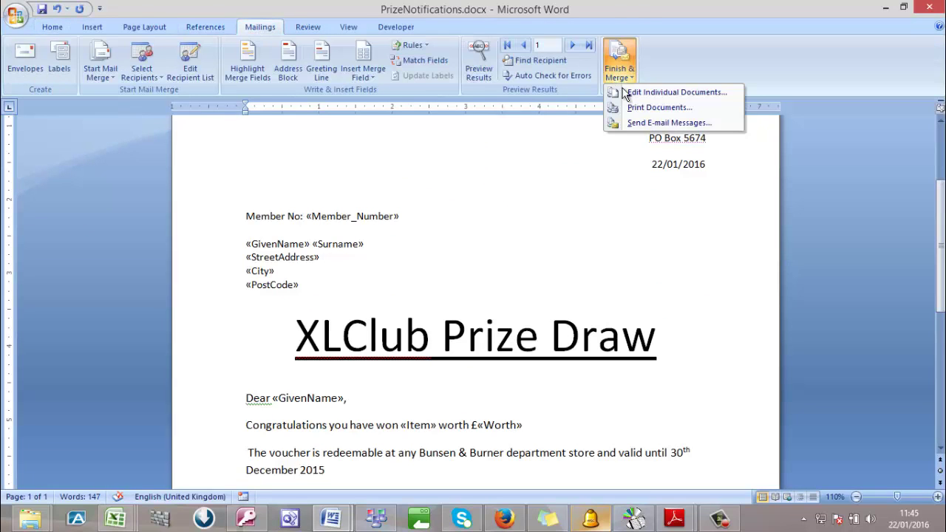
click(613, 94)
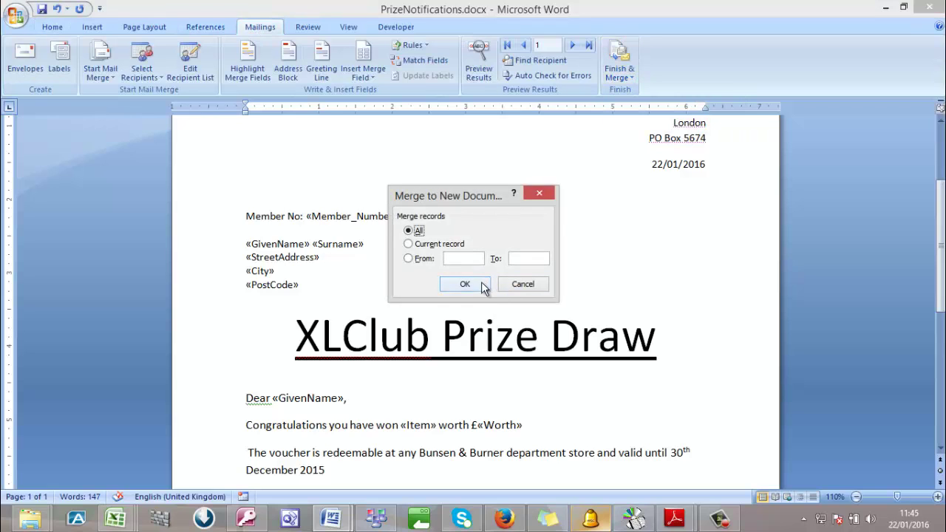
click(479, 285)
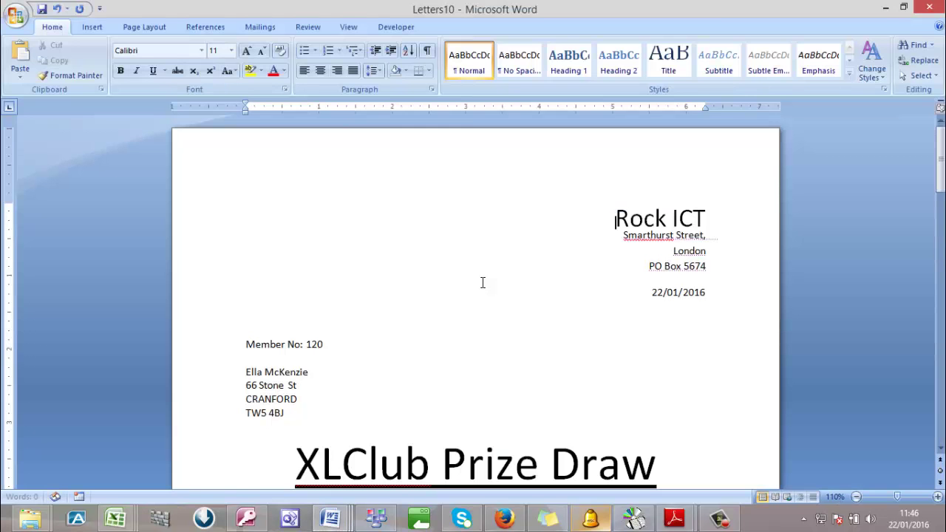
Examine the merged letters, checking the prize message and formatting for each winner
scroll(482, 282, down, 7)
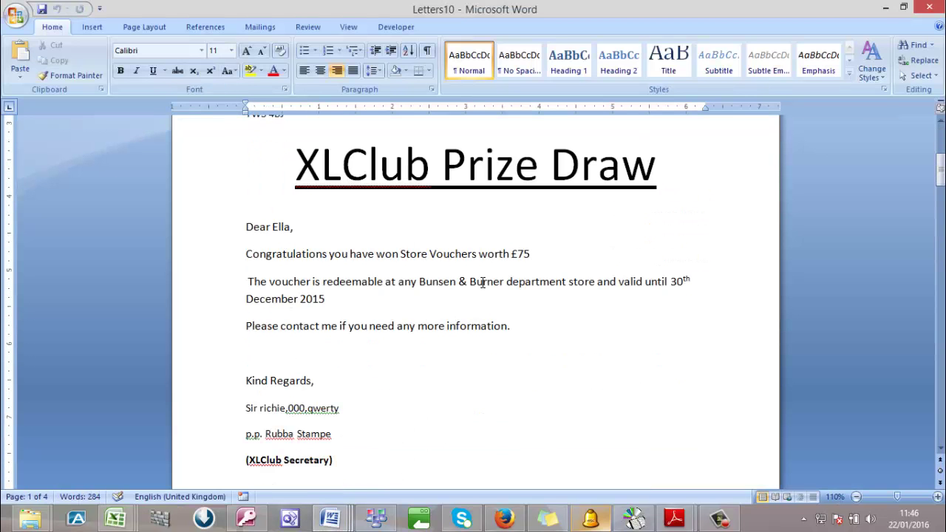
scroll(482, 282, down, 20)
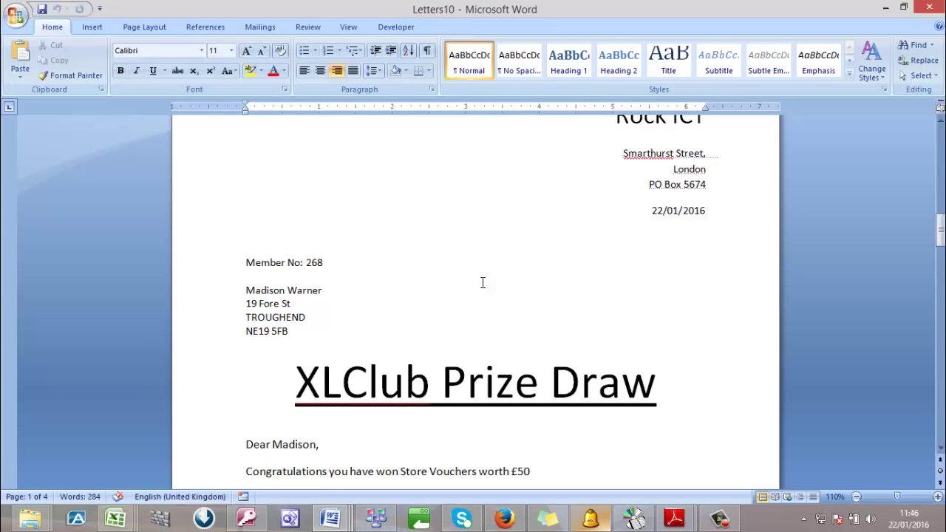
scroll(482, 282, down, 6)
scroll(483, 282, up, 12)
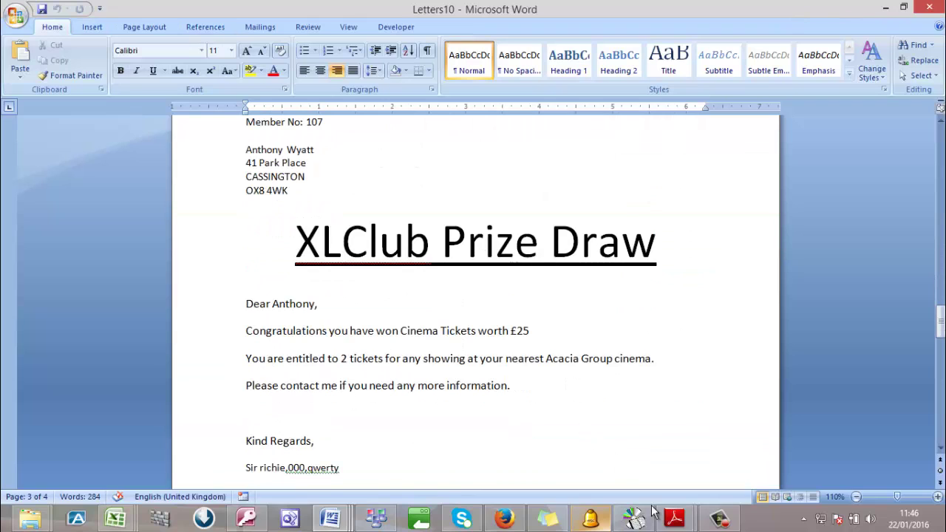
Switch to the exam paper 9713_w15_qp_04.pdf in Adobe Reader and read on from the mail merge instructions to question 3(a)
click(718, 518)
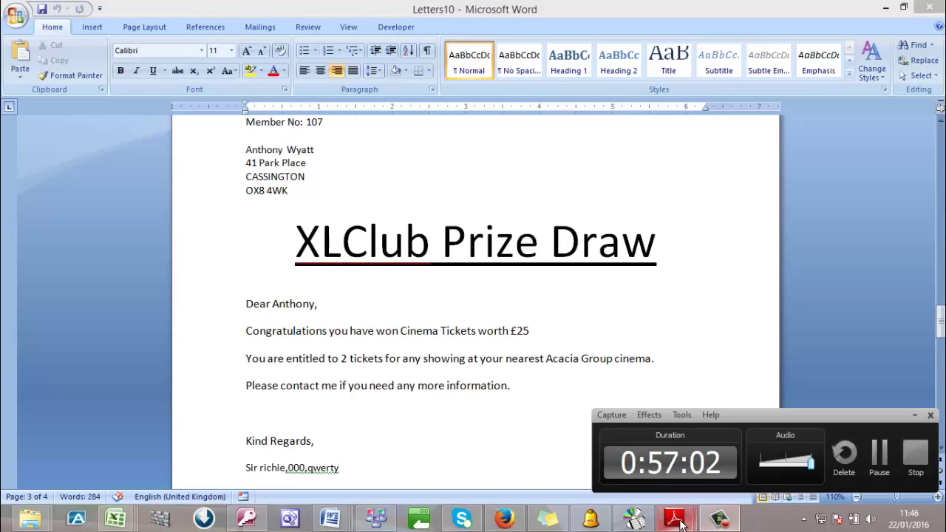
mouse_move(681, 523)
click(575, 465)
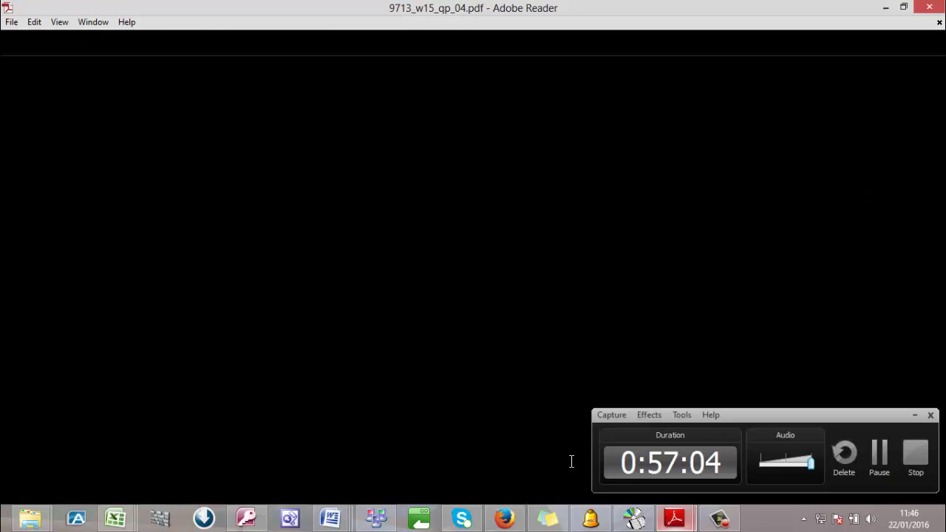
scroll(406, 294, down, 5)
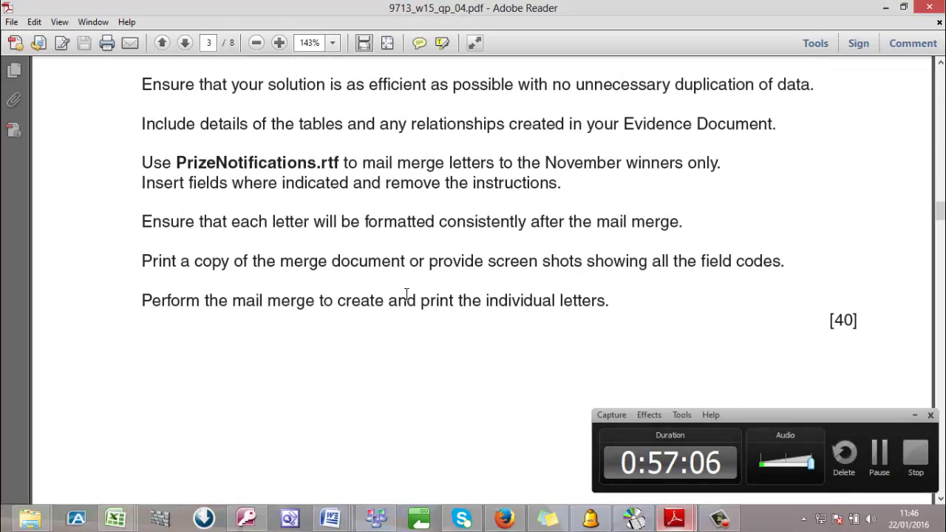
scroll(406, 294, down, 15)
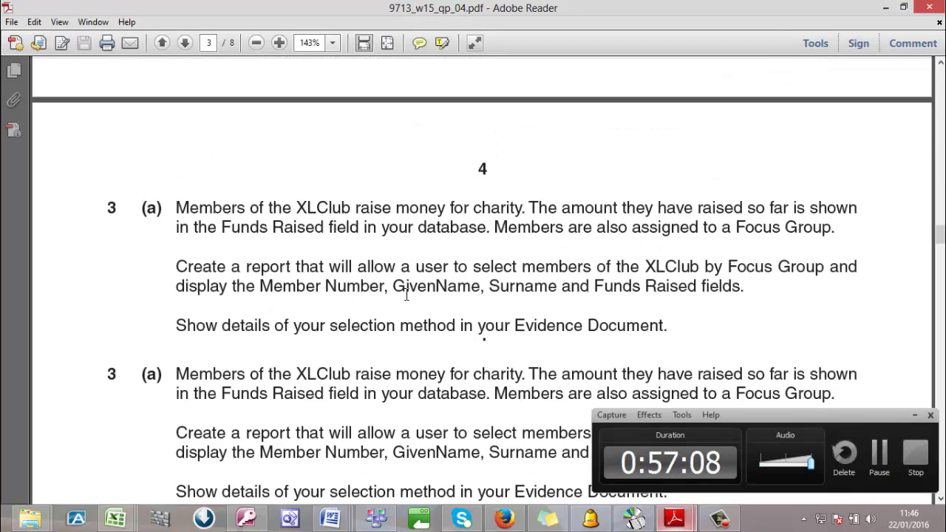
scroll(406, 295, down, 2)
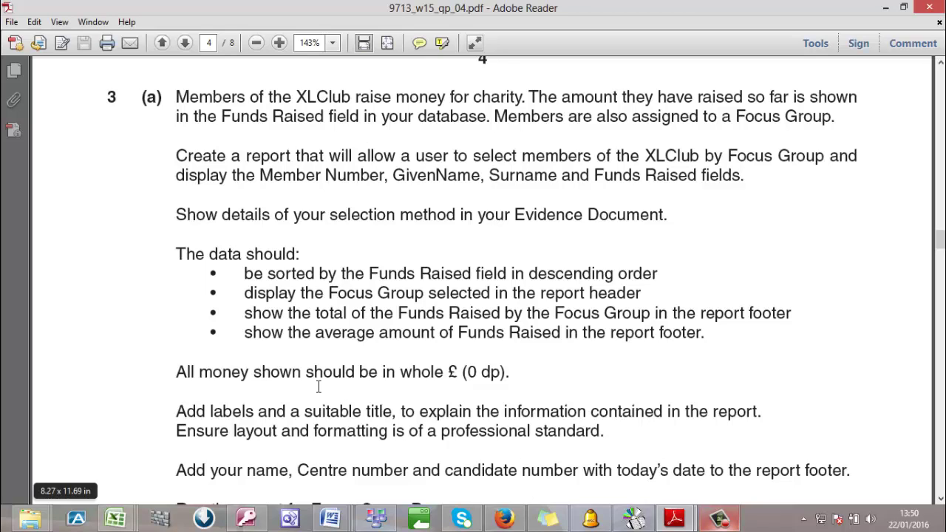
Switch to Microsoft Access, open the XLClub table and show its field design
click(255, 518)
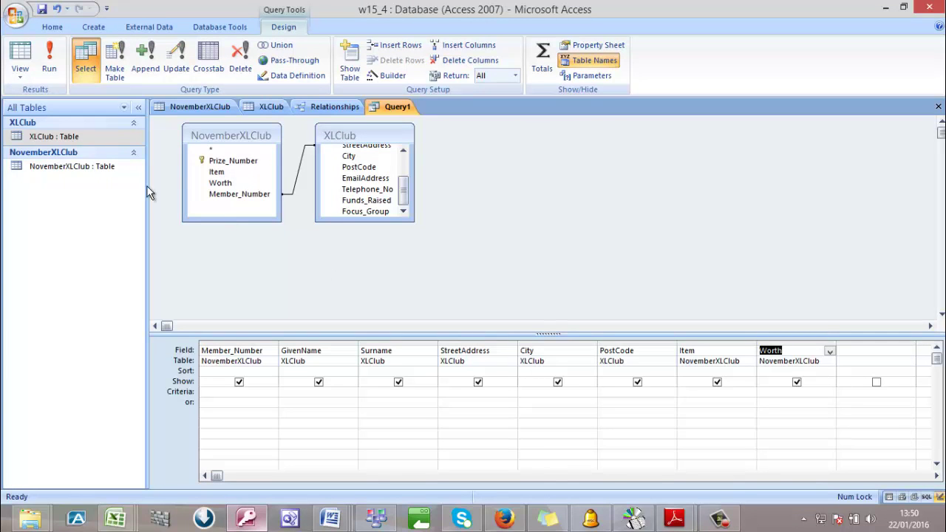
click(64, 137)
double_click(62, 136)
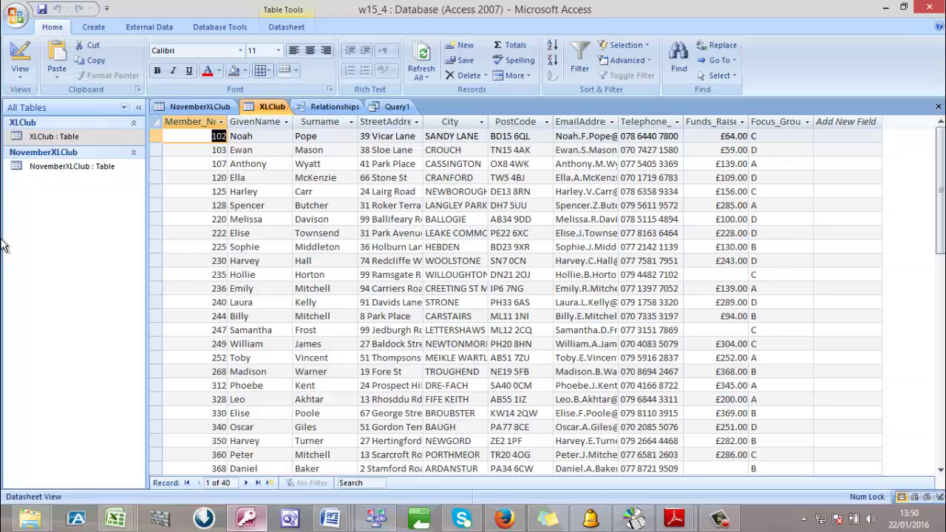
click(21, 59)
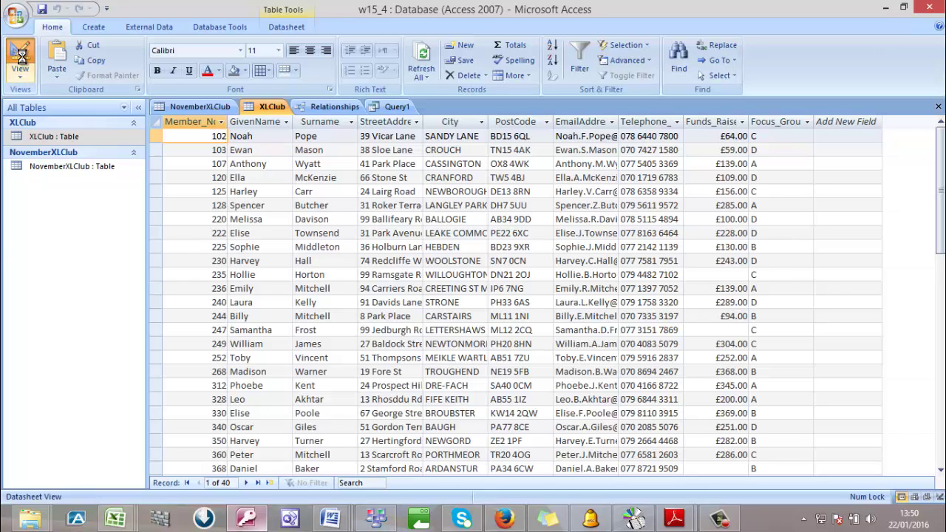
Create a new query in design view based on the XLClub table only
click(147, 28)
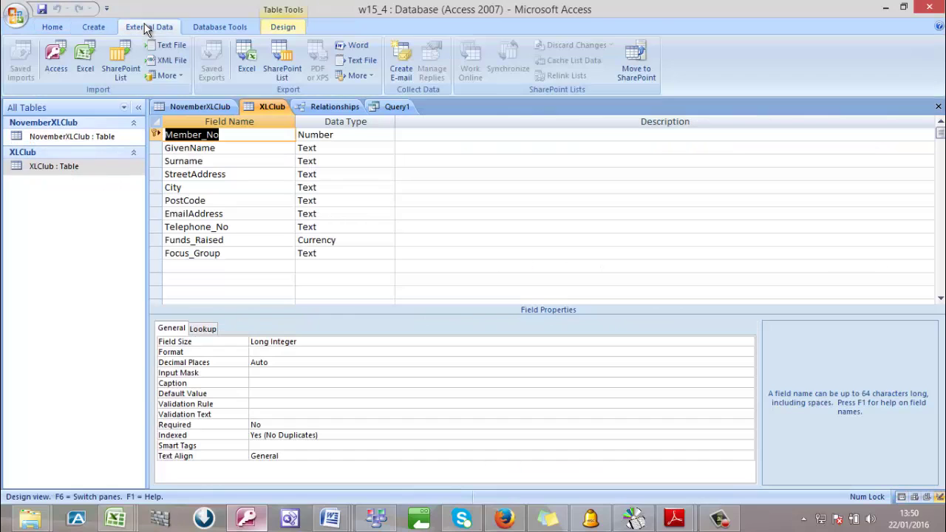
click(104, 30)
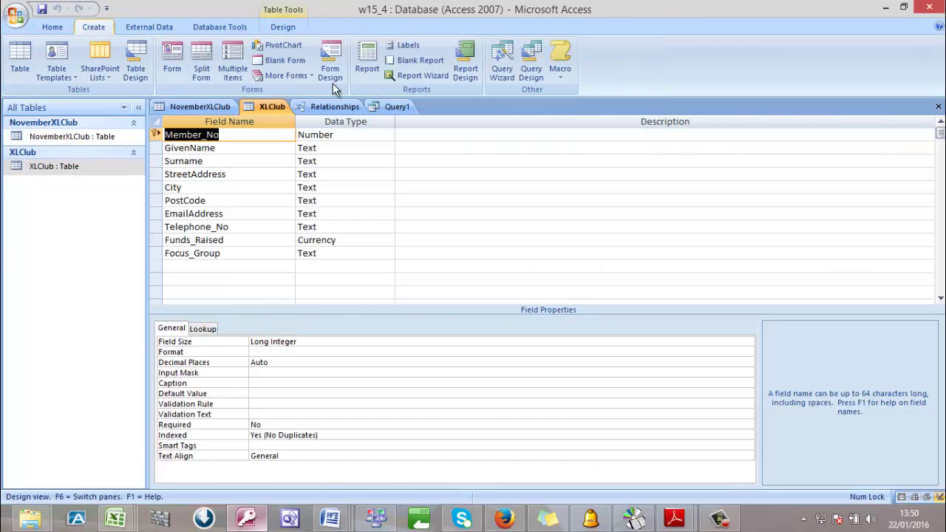
click(529, 74)
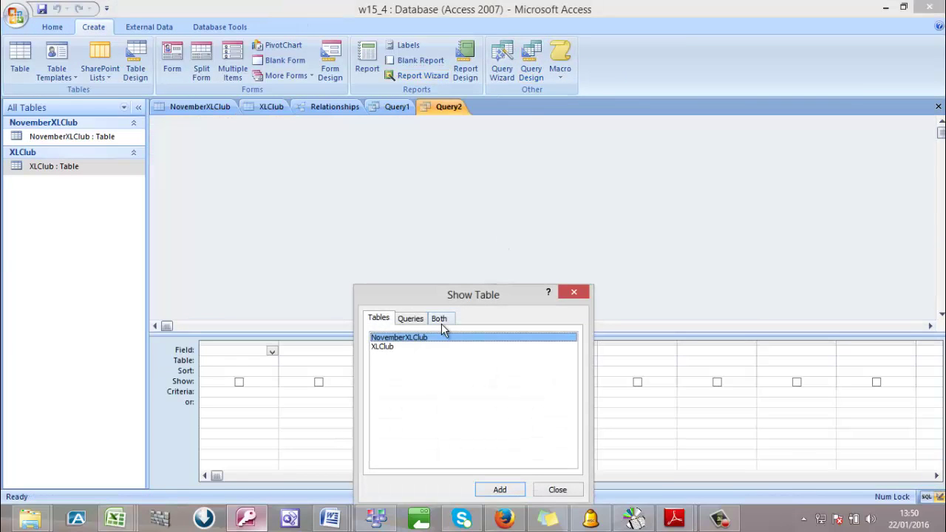
double_click(385, 348)
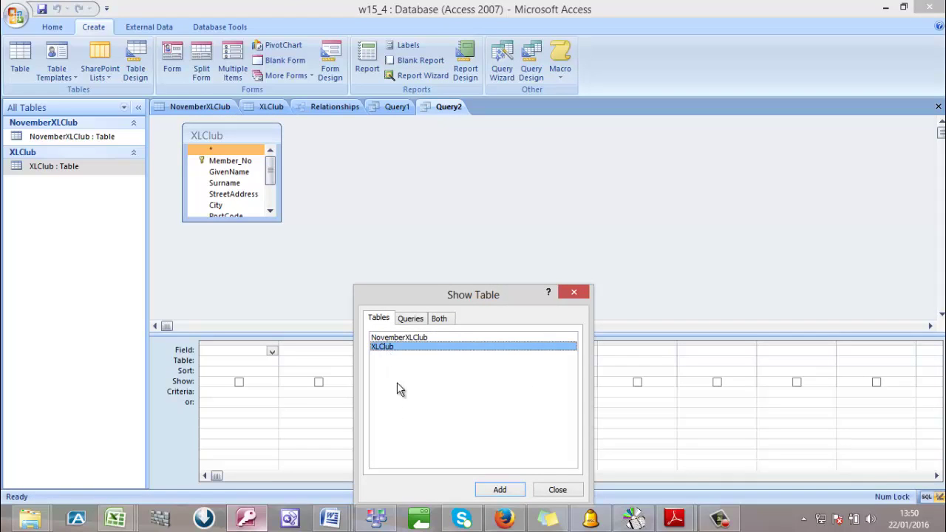
click(556, 490)
Switch to the exam paper 9713_w15_qp_04.pdf and check which fields the Focus Group report must display
mouse_move(674, 517)
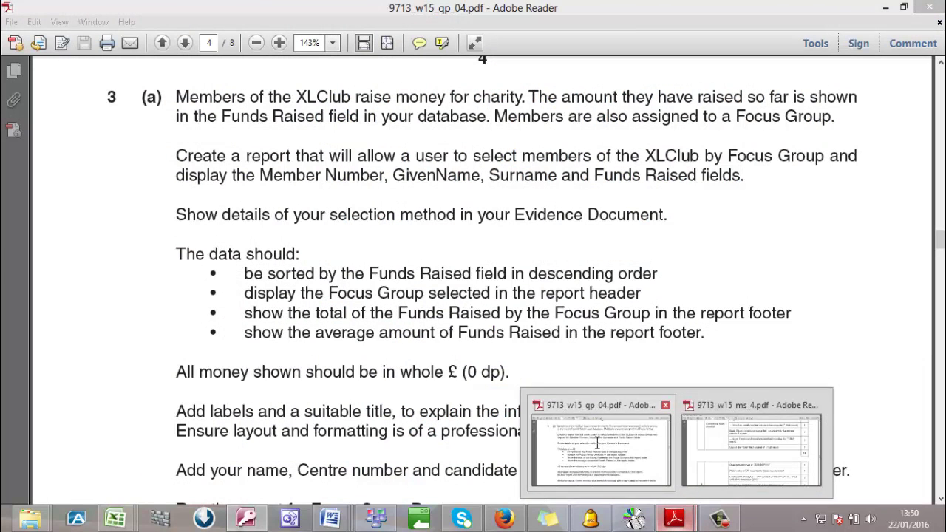
click(599, 447)
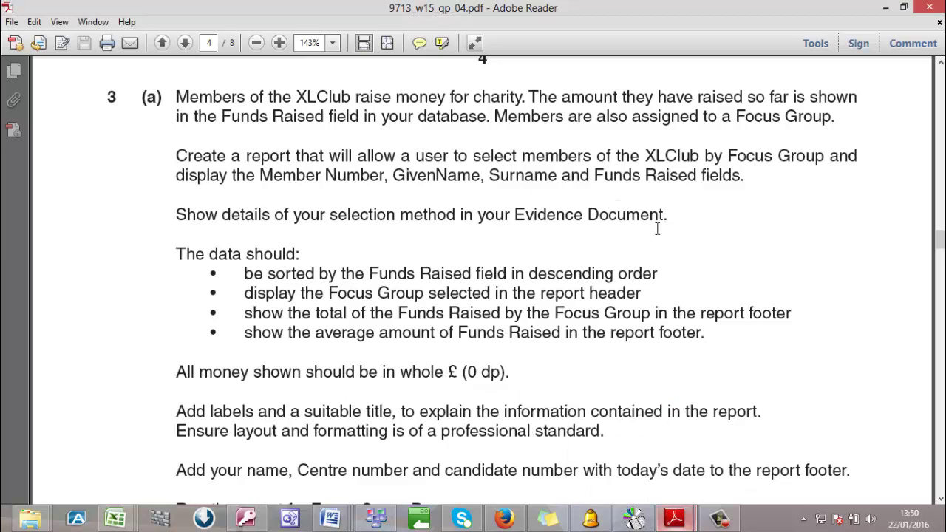
click(718, 519)
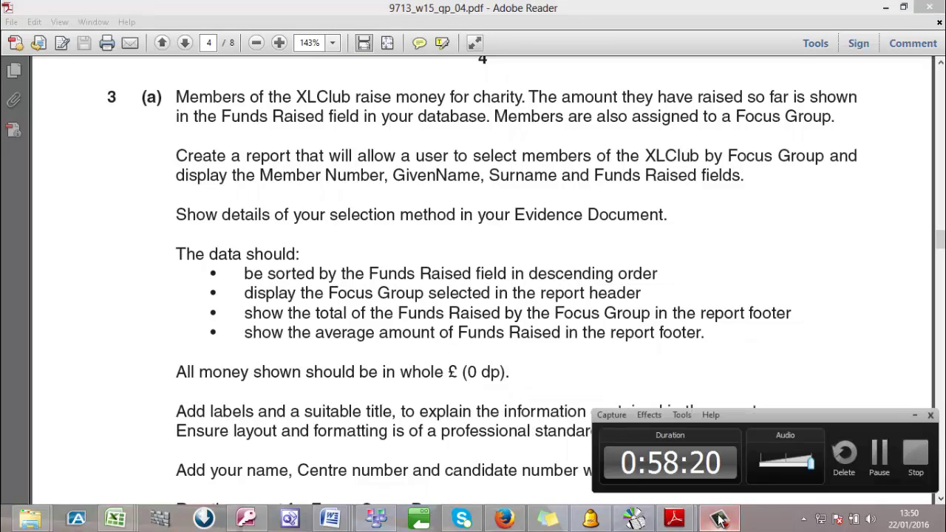
click(718, 519)
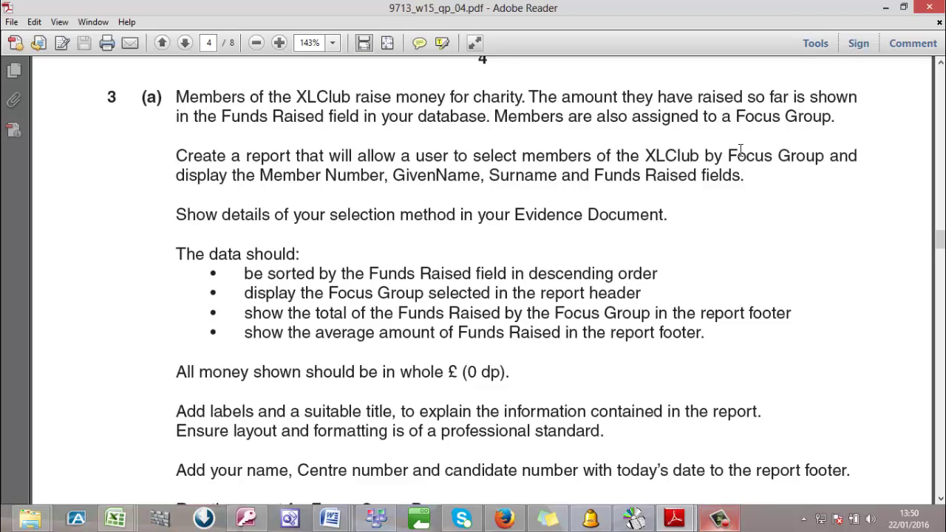
click(886, 9)
Add the Member_No, GivenName, Surname, Funds_Raised and Focus_Group fields to the new query
click(259, 161)
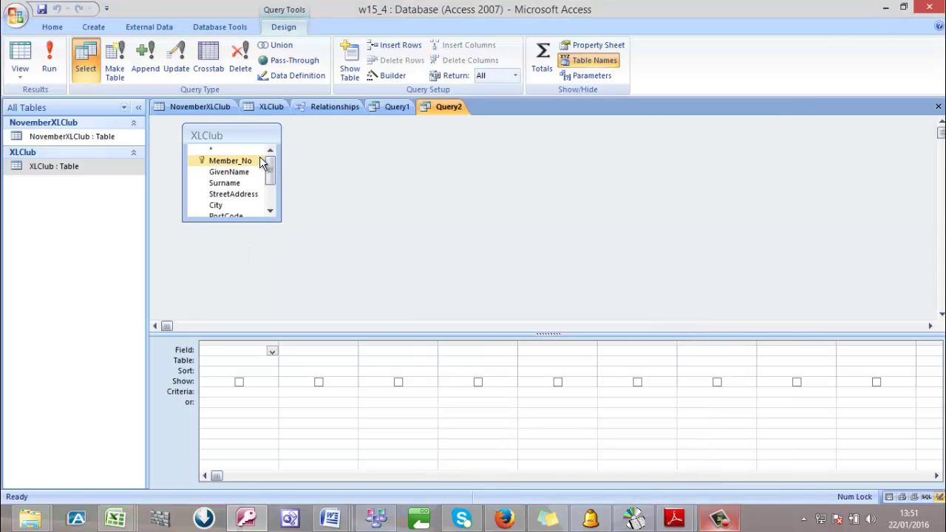
double_click(251, 161)
click(241, 171)
double_click(242, 171)
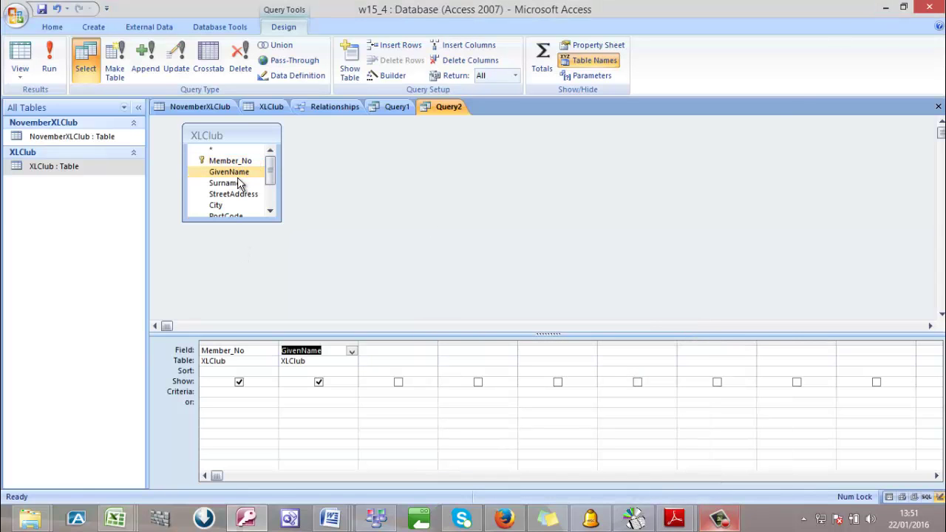
double_click(237, 183)
click(270, 211)
click(270, 211)
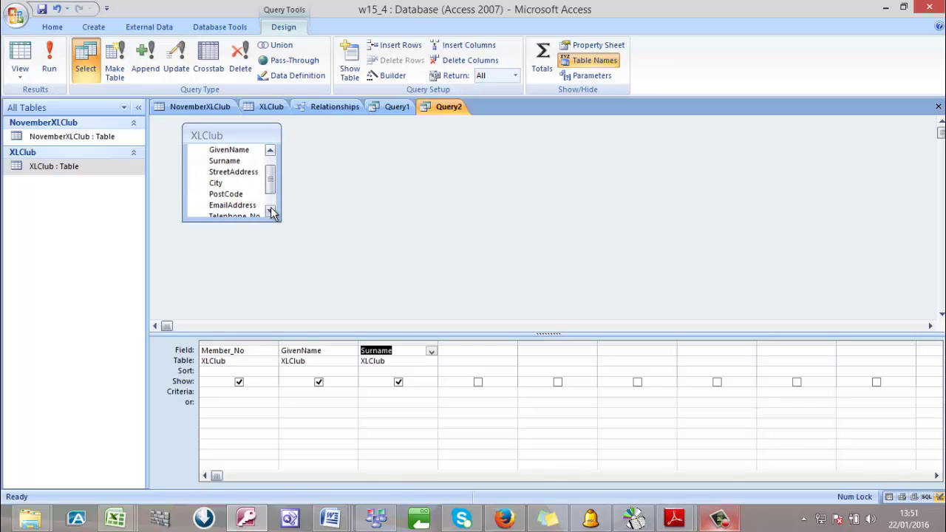
click(270, 211)
click(270, 212)
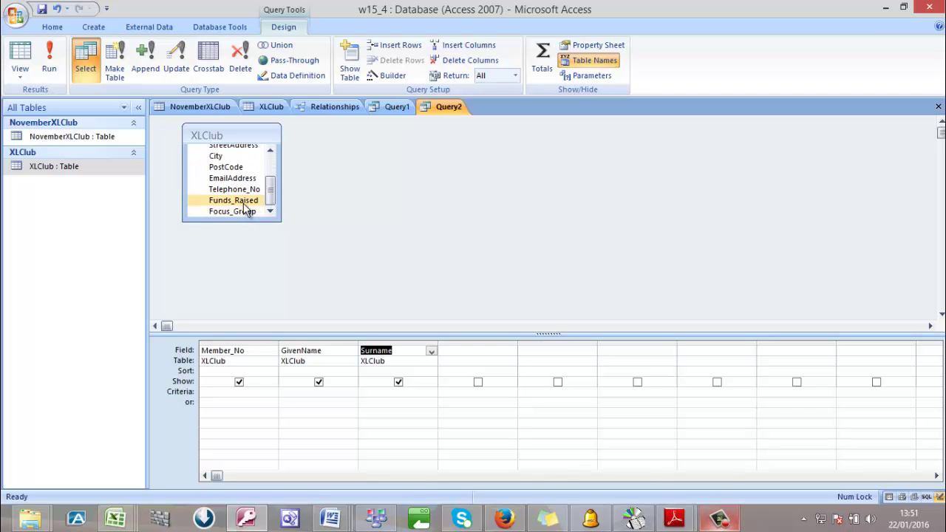
double_click(243, 202)
double_click(242, 211)
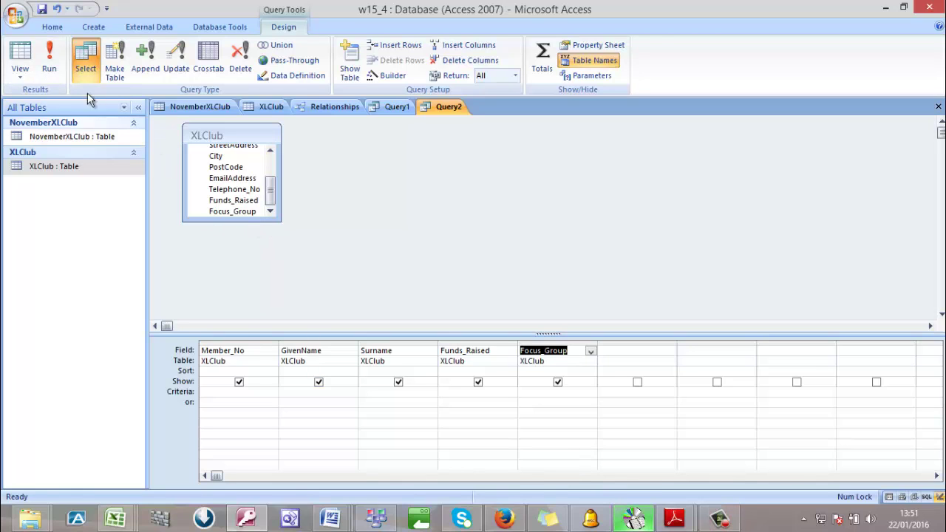
Close the open XLClub table that blocks the query, and display the Query2 records
click(59, 66)
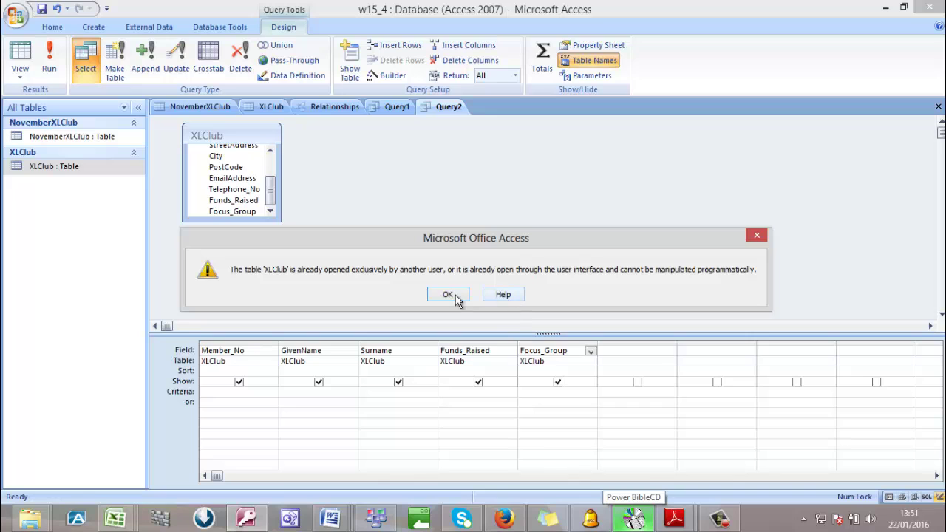
click(754, 235)
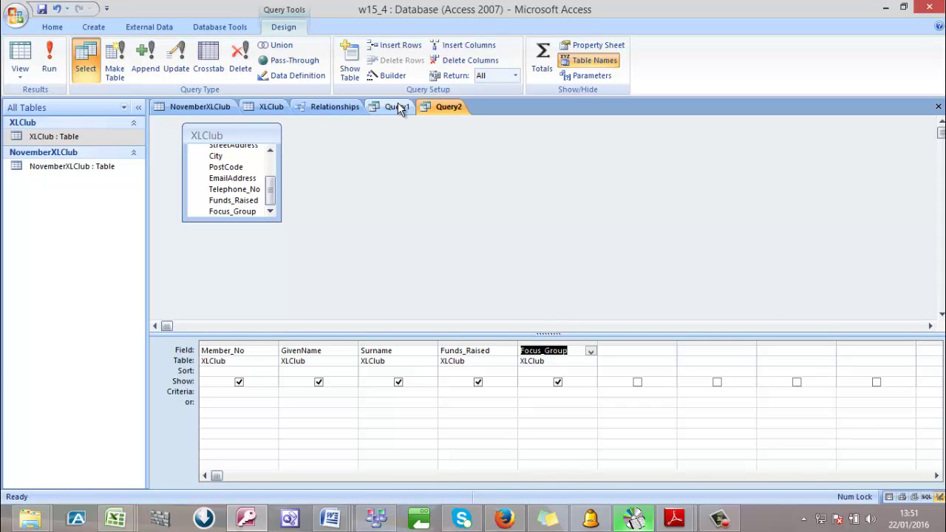
click(263, 107)
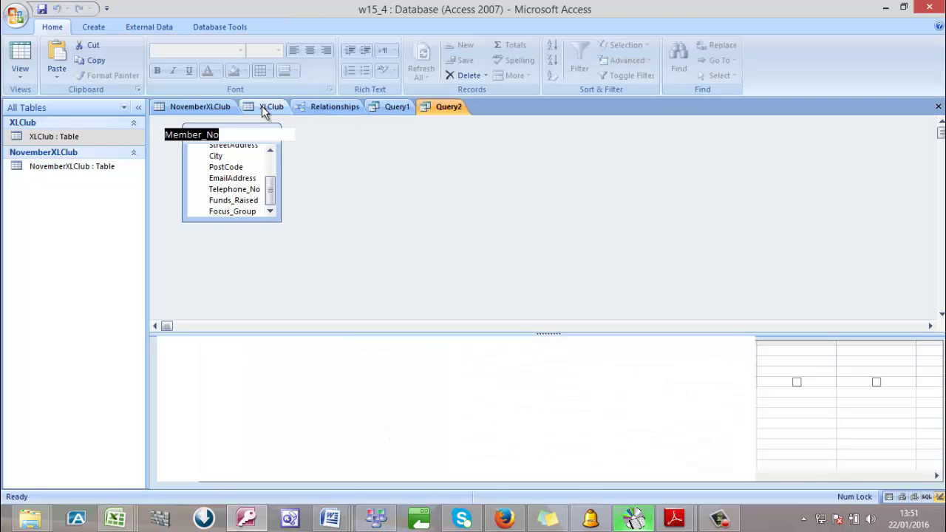
right_click(263, 107)
click(285, 129)
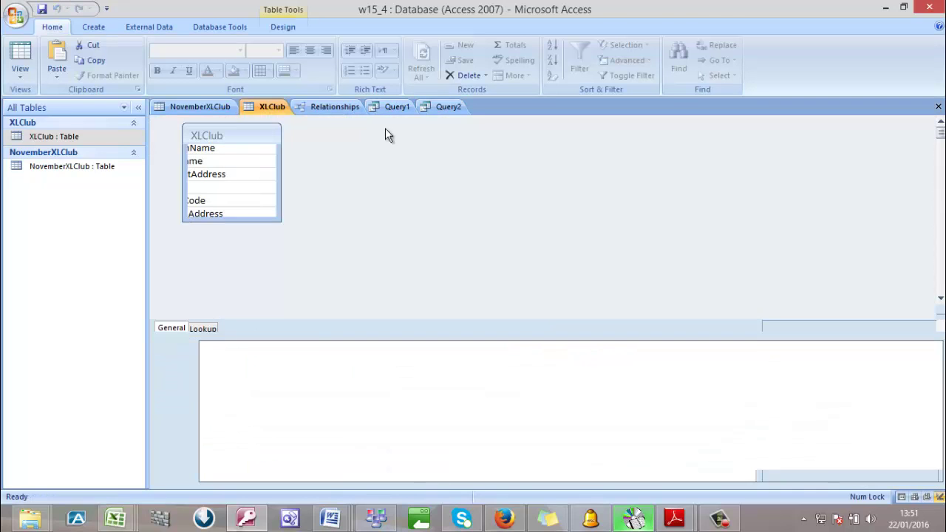
click(20, 54)
scroll(561, 346, down, 11)
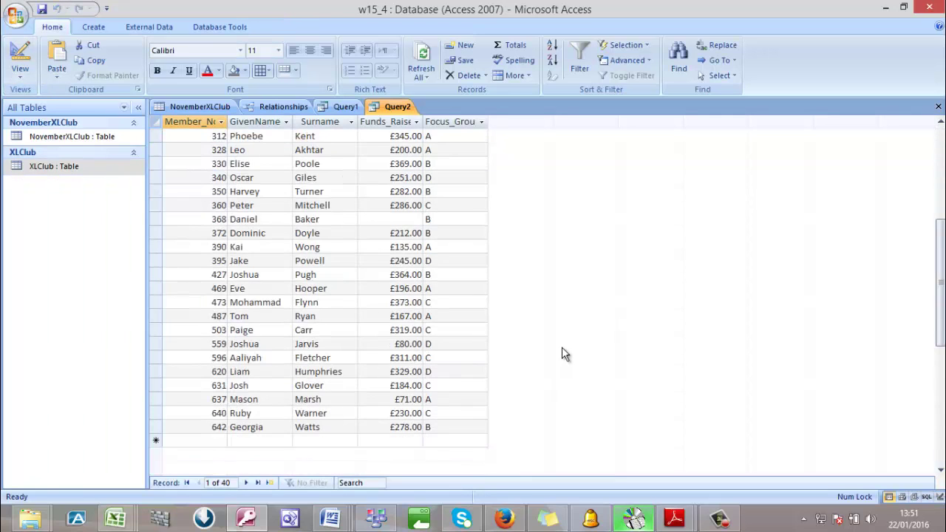
scroll(562, 346, up, 5)
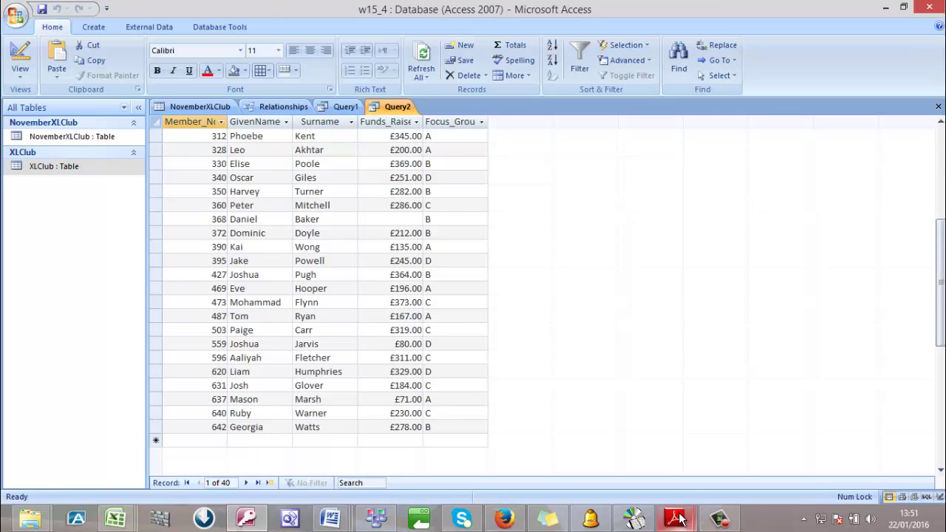
Switch to the exam paper and read the requirements for sorting, the report header and the report footer
mouse_move(674, 517)
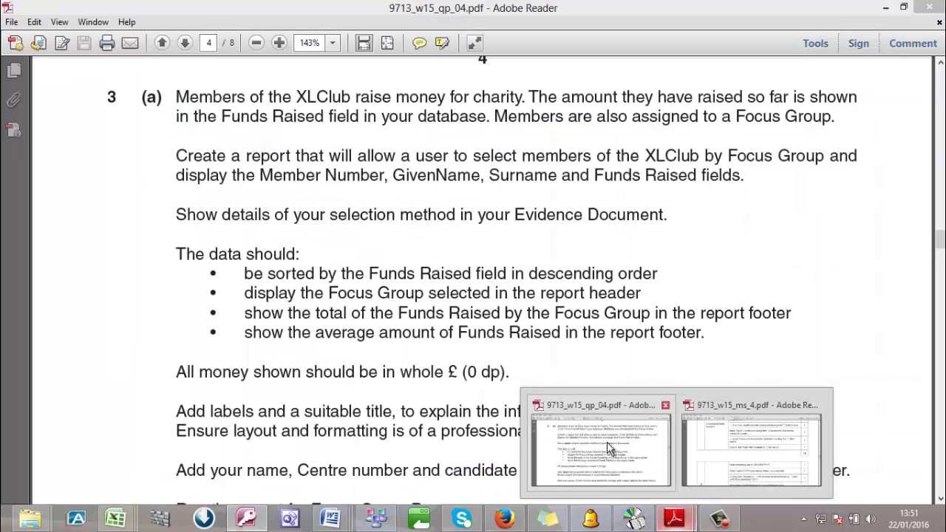
click(606, 442)
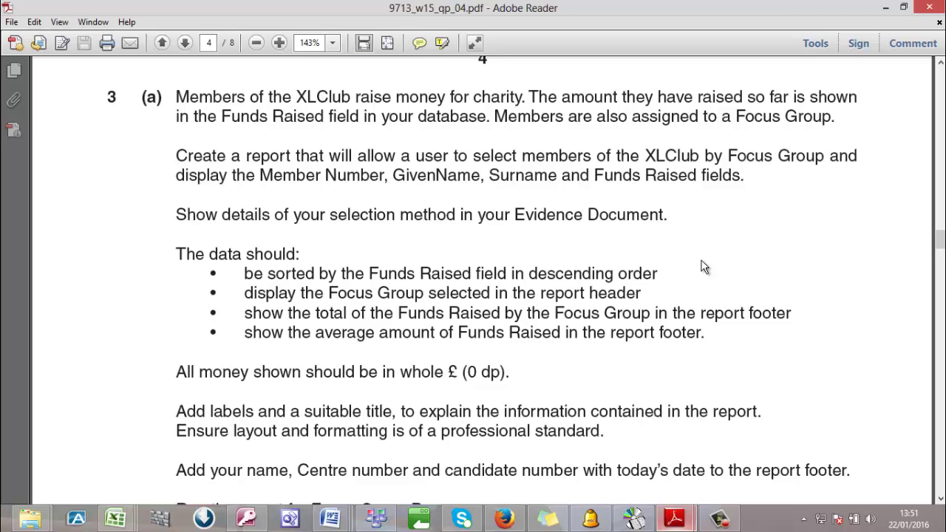
click(265, 275)
drag(238, 292, 727, 326)
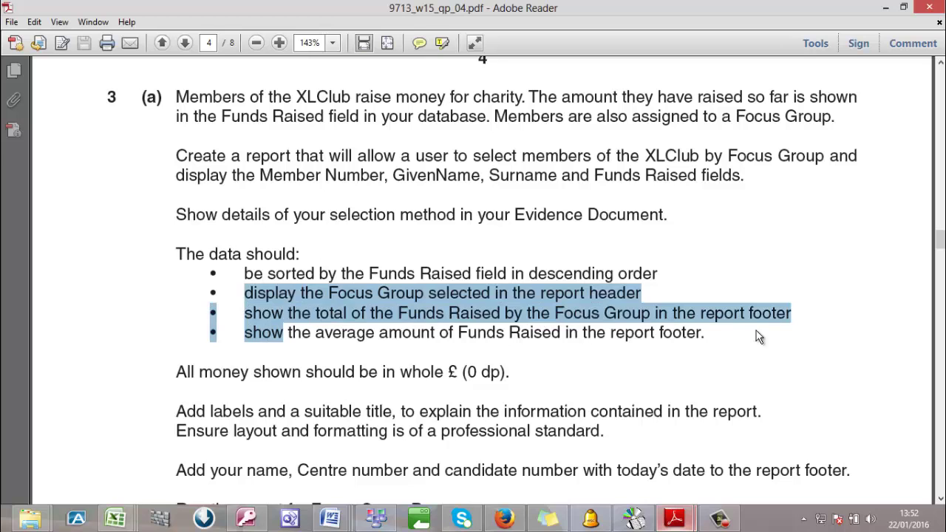
click(755, 330)
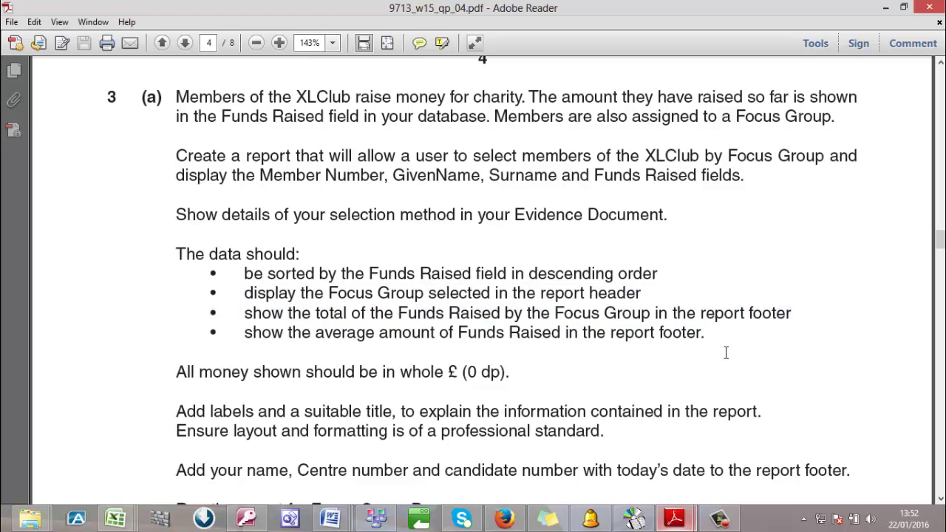
Return to the Query2 records in Access and sort them by Funds_Raised from smallest to largest
click(886, 9)
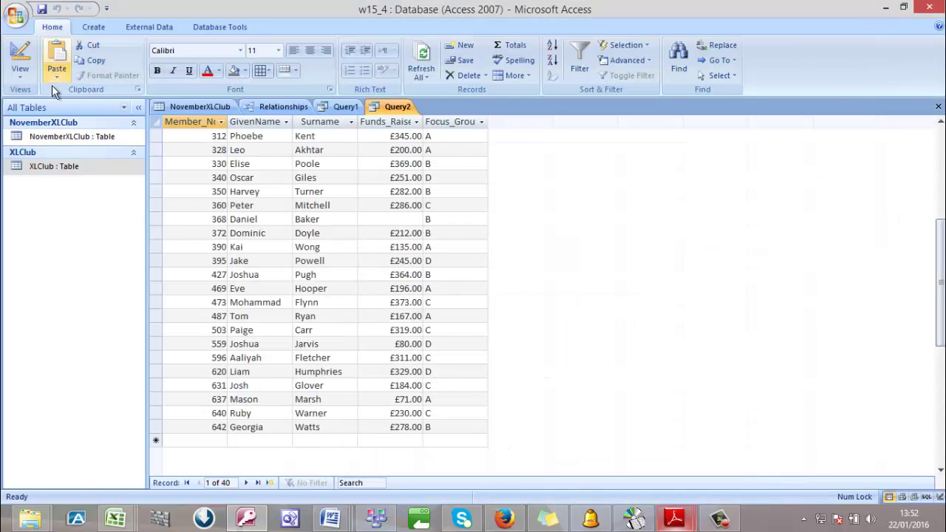
click(417, 122)
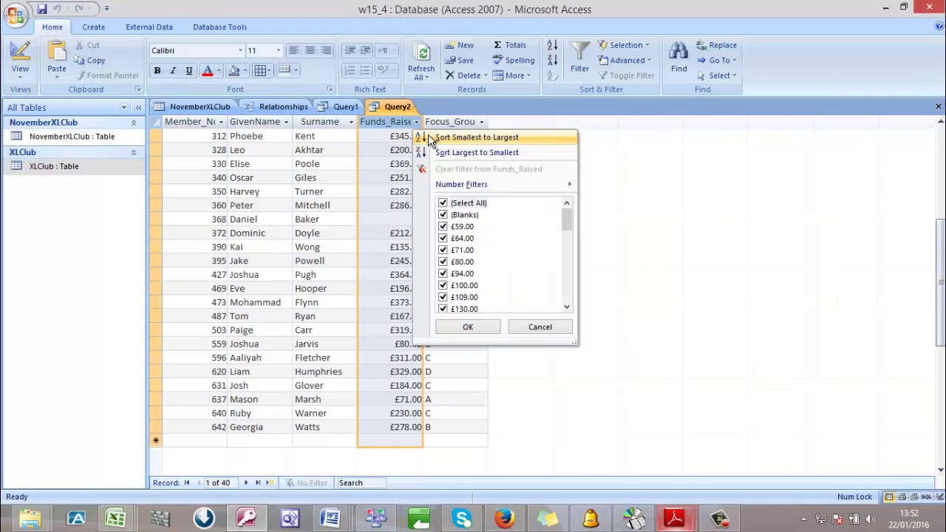
click(430, 139)
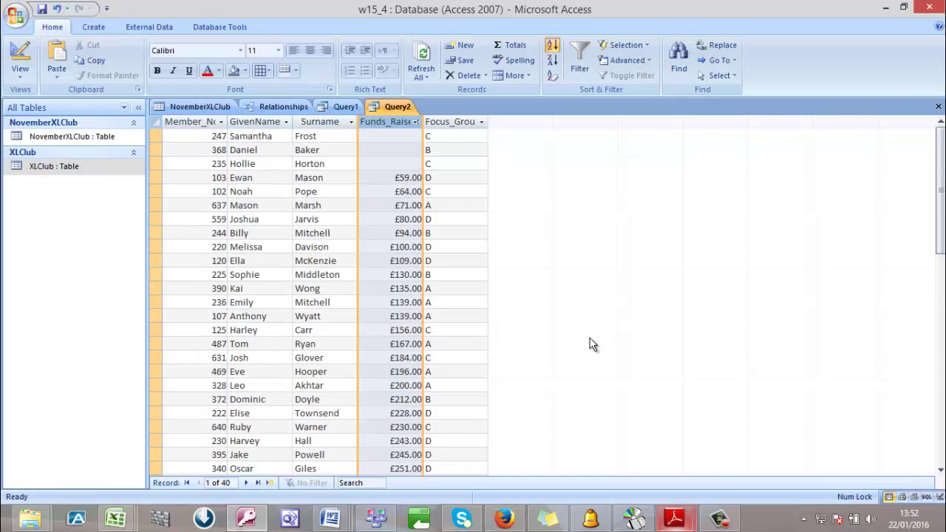
Switch to the exam paper and read the remaining report instructions down to question 3(b)
mouse_move(679, 523)
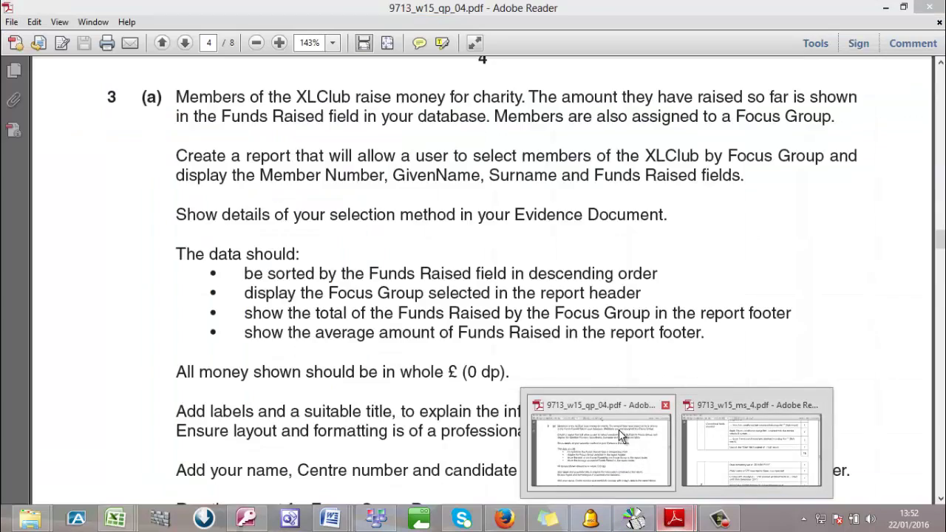
click(618, 429)
scroll(544, 391, down, 3)
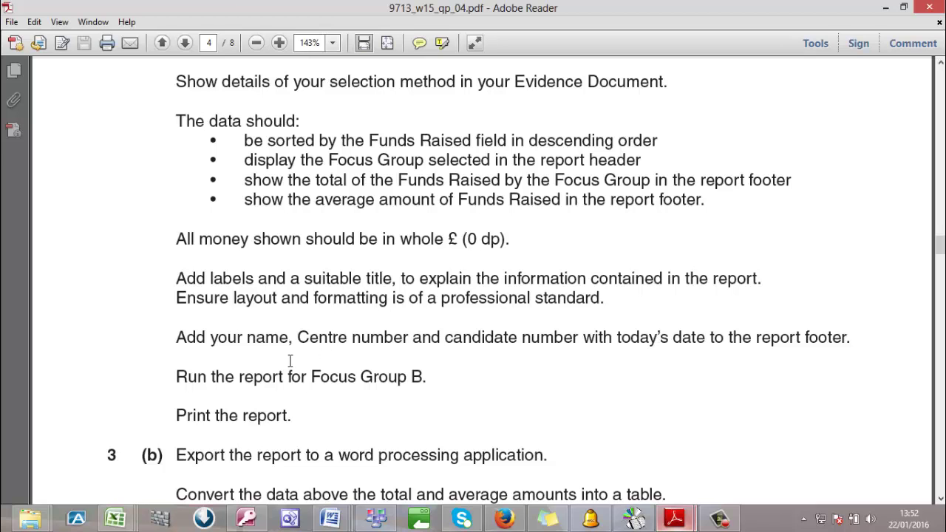
Return to Access, open Query2 in Design View and fit the Member_No column of the design grid to its contents
click(883, 9)
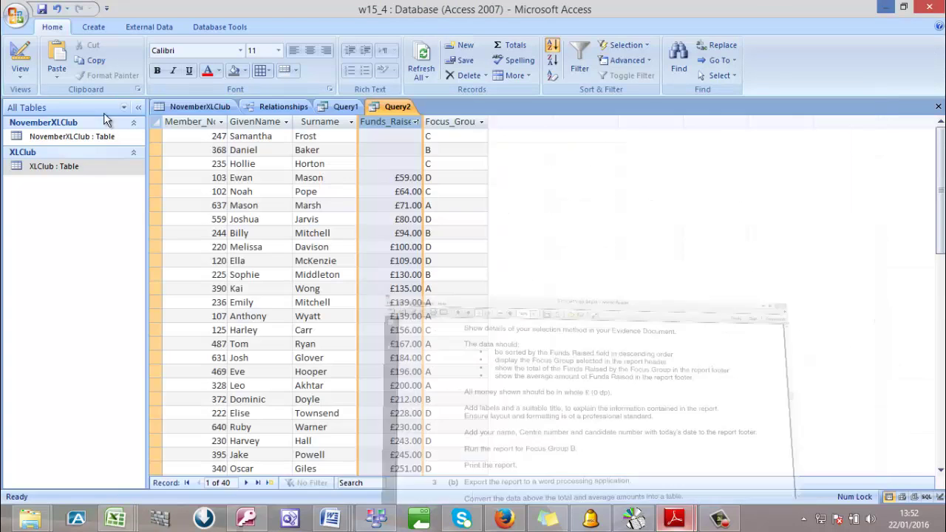
click(20, 58)
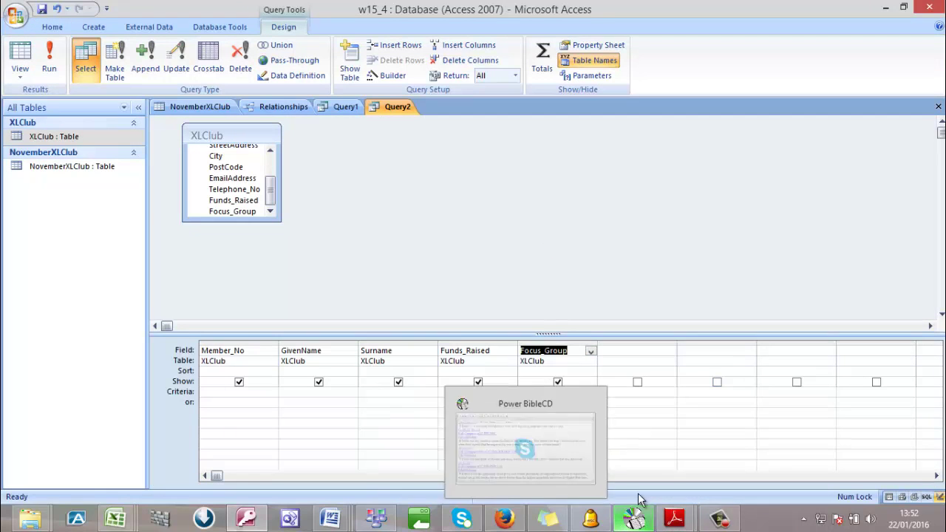
click(198, 349)
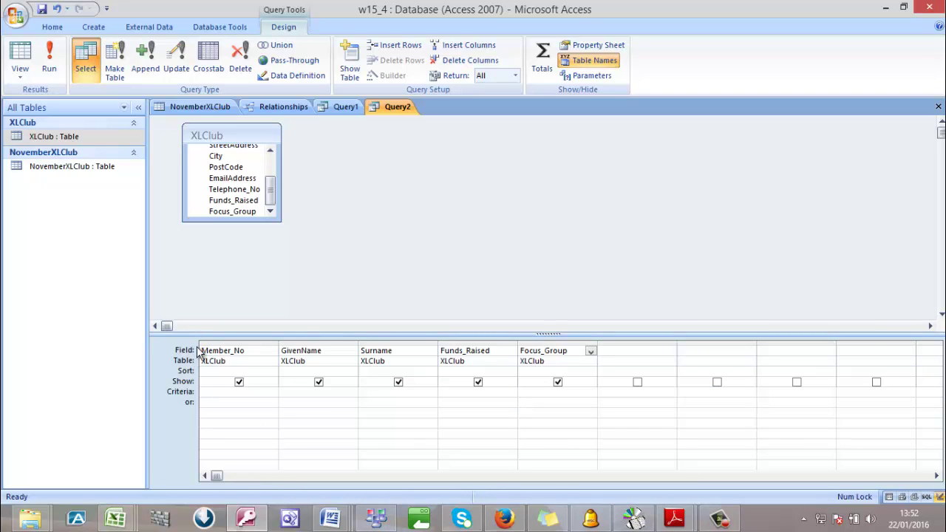
click(195, 352)
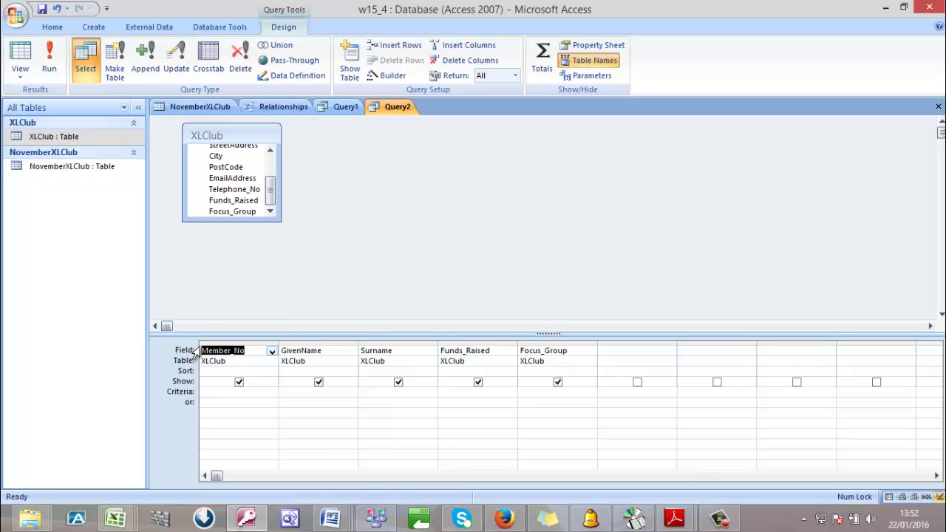
double_click(278, 341)
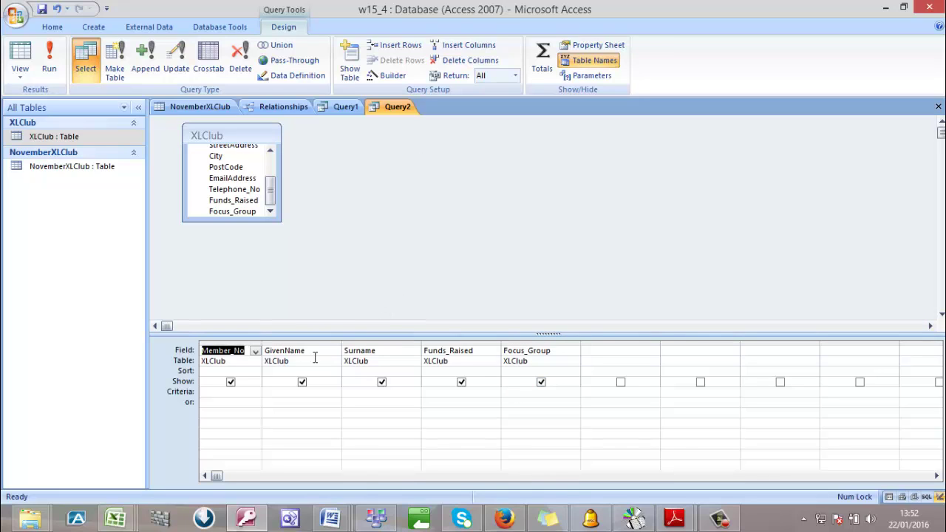
Set the Funds_Raised field of the query to sort Ascending
click(235, 371)
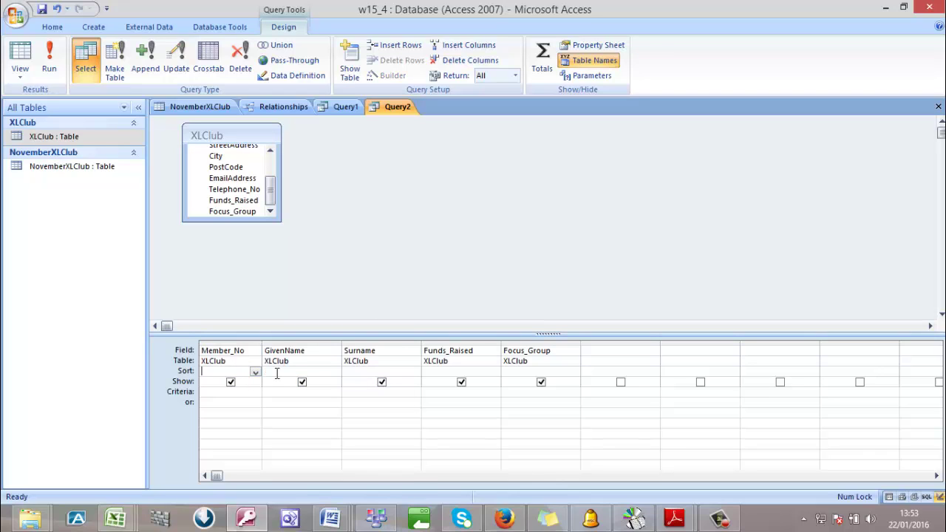
click(465, 363)
click(481, 372)
click(493, 373)
click(473, 382)
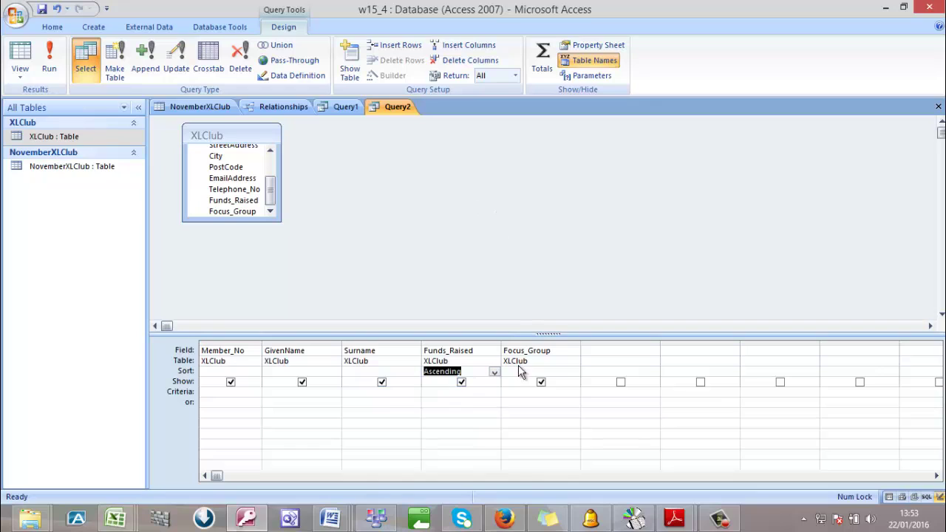
Give Focus_Group the parameter criterion [Enter Focus Group] and run the query with the parameter left blank
click(515, 391)
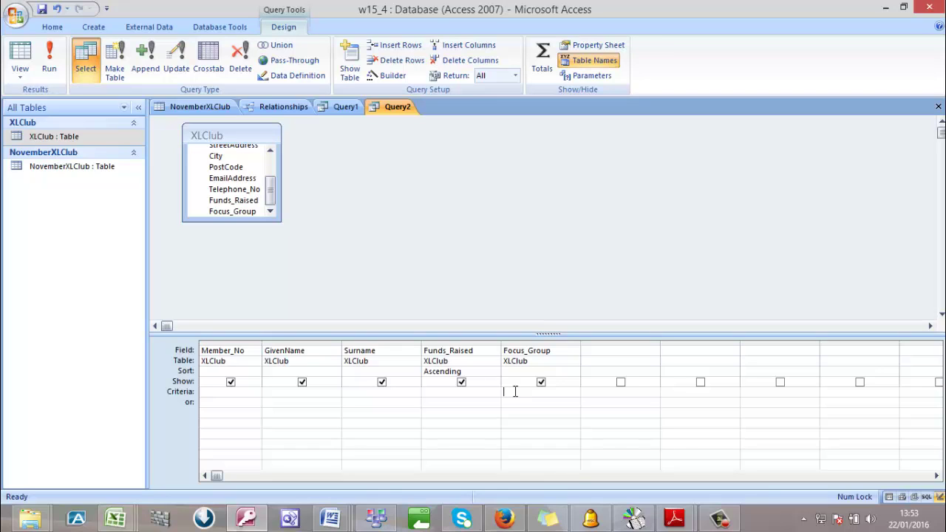
text([)
text([En)
text(ter Focus Gruo)
text(p])
key(BackSpace)
key(BackSpace)
key(BackSpace)
key(BackSpace)
text(oup)
click(48, 57)
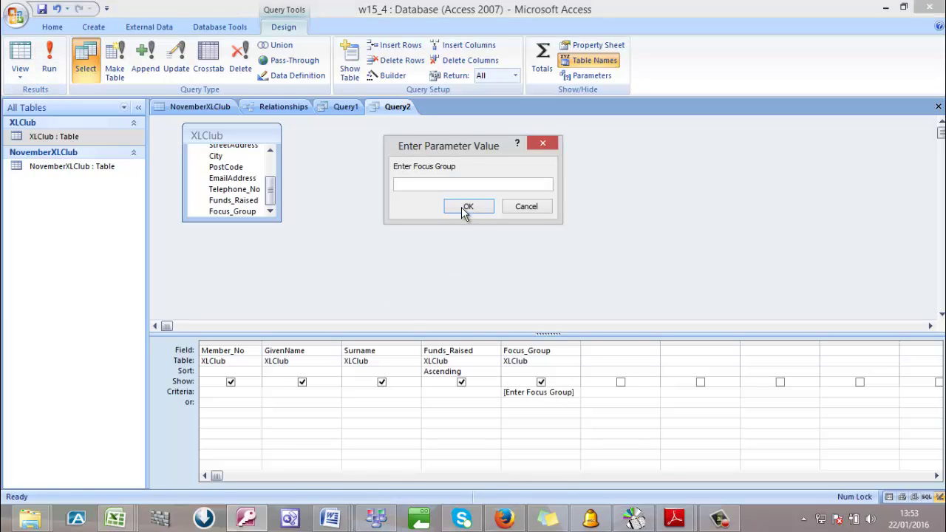
click(460, 206)
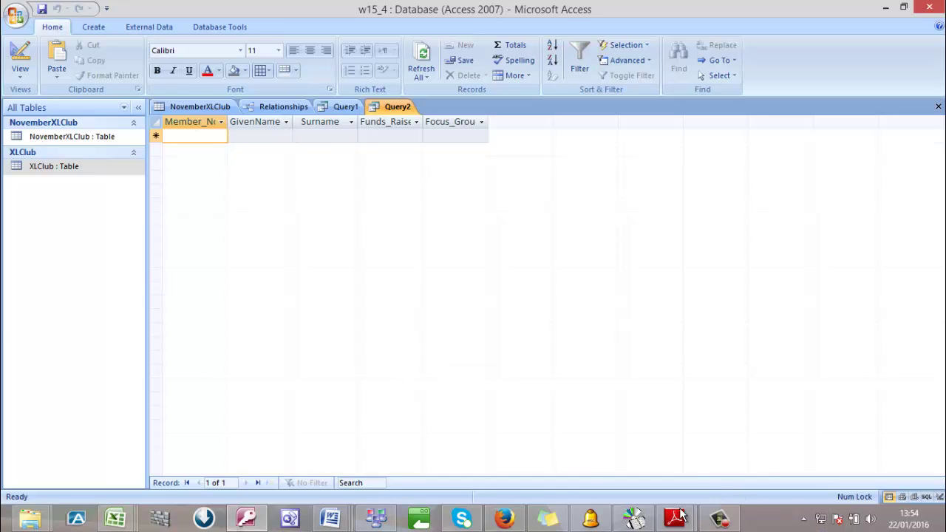
Switch to the exam paper and reread the sorting, header and footer requirements for the report
mouse_move(687, 518)
click(711, 458)
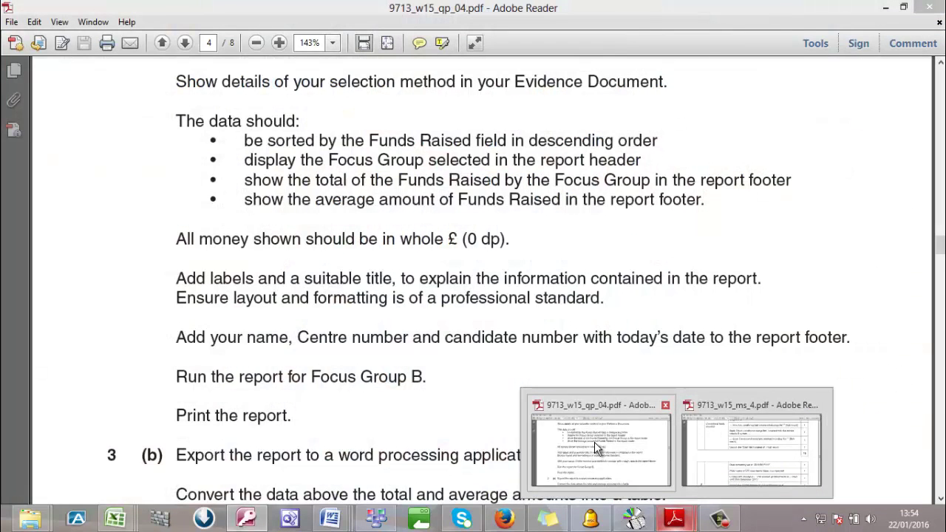
click(594, 442)
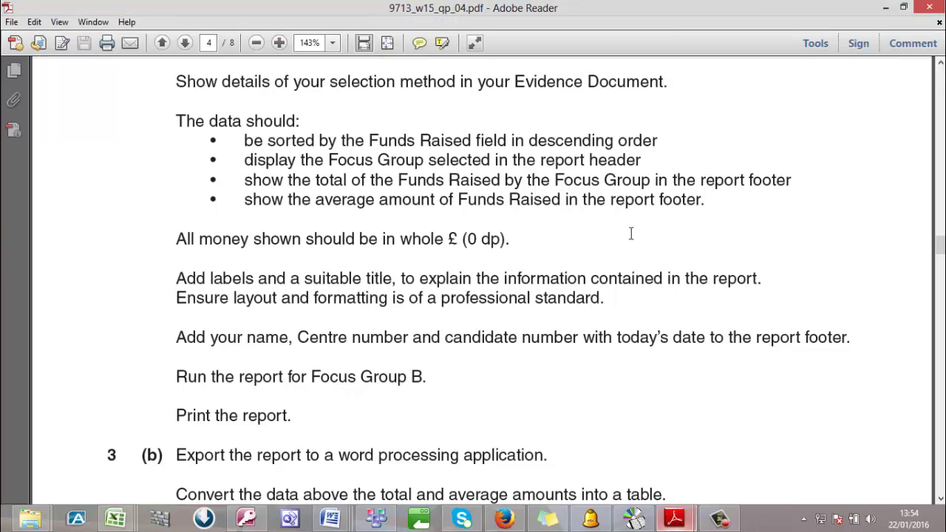
Return to Access, save the query under the name Query2 and select it among the database objects
click(929, 6)
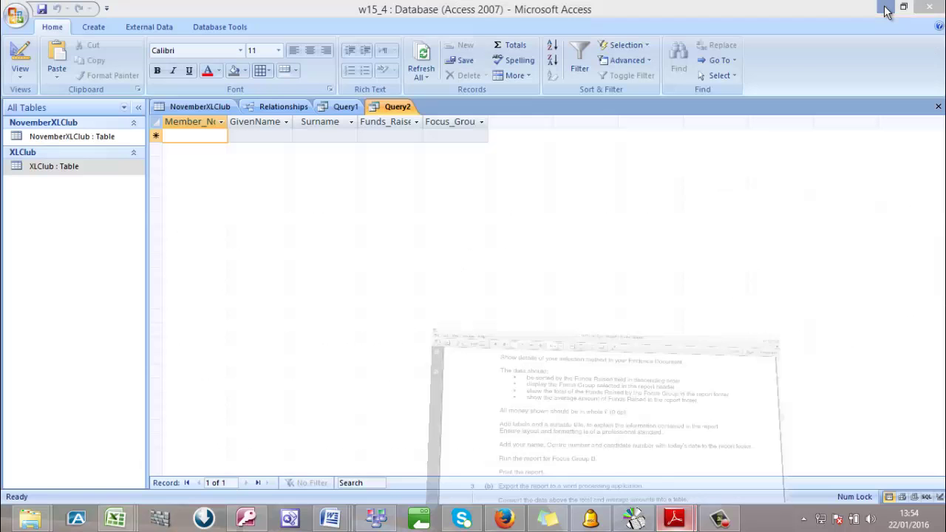
click(41, 10)
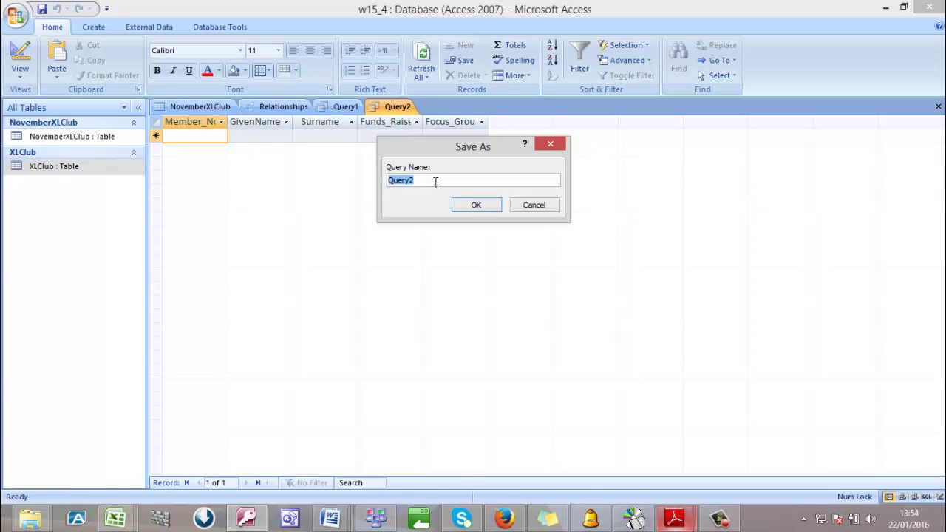
click(476, 207)
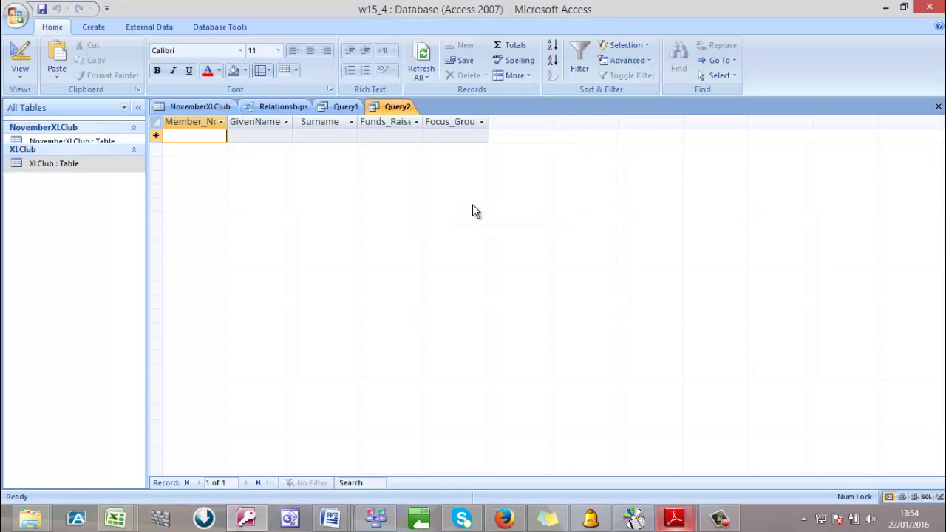
click(39, 158)
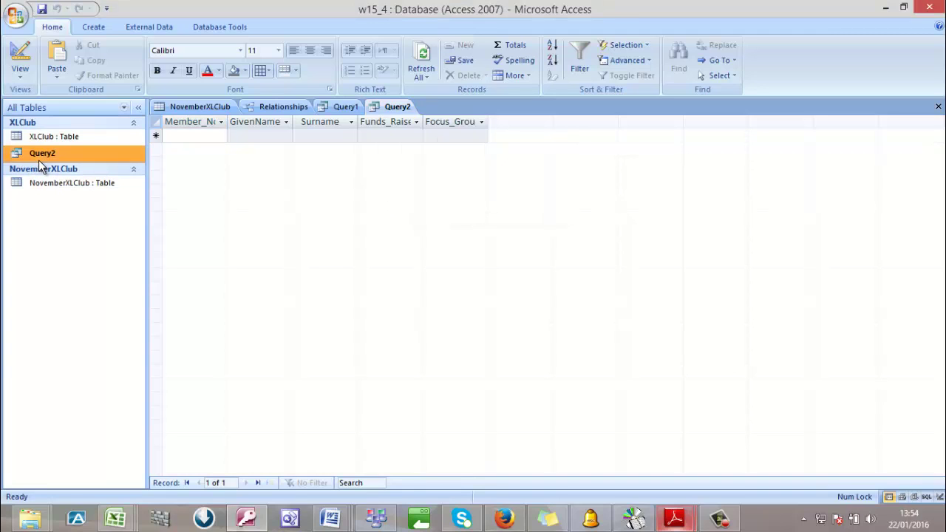
Start the Report Wizard on Query2, including Member_No, GivenName, Surname, Funds_Raised and Focus_Group, and advance to the grouping levels
click(107, 28)
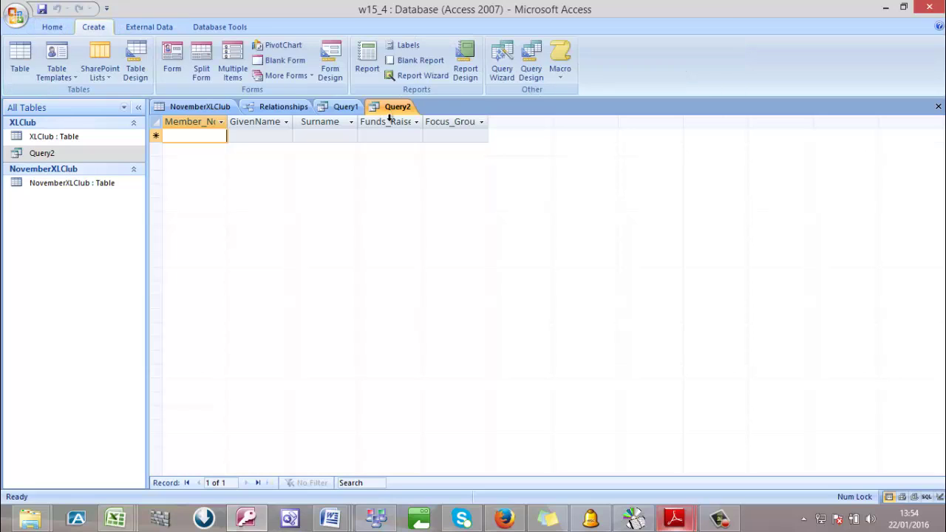
click(432, 77)
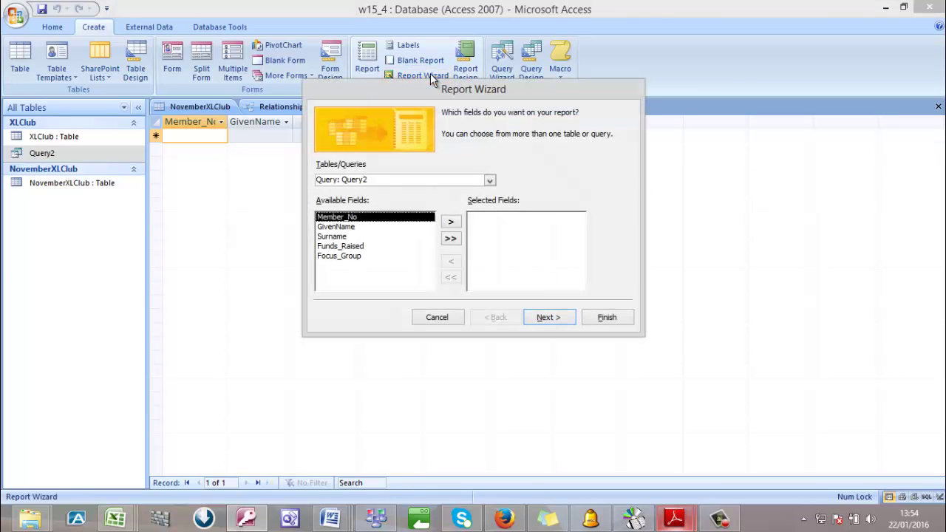
click(450, 238)
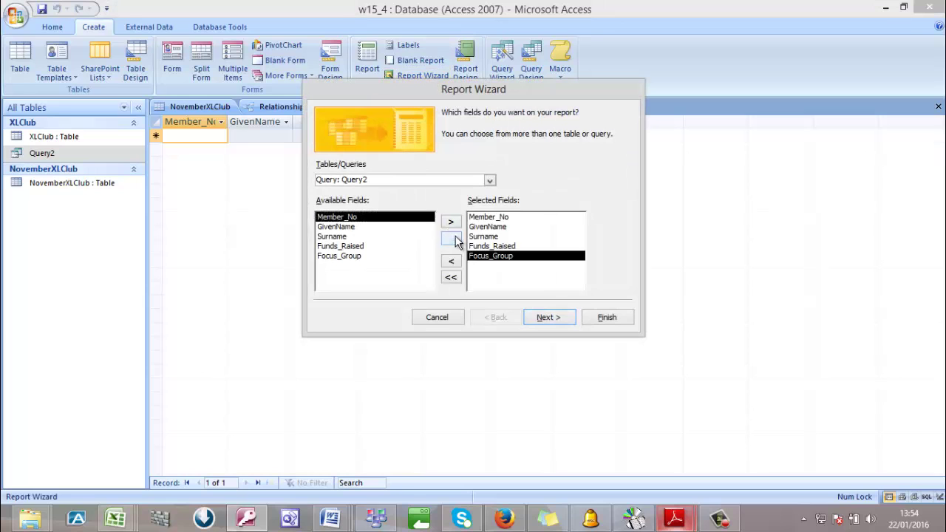
click(549, 317)
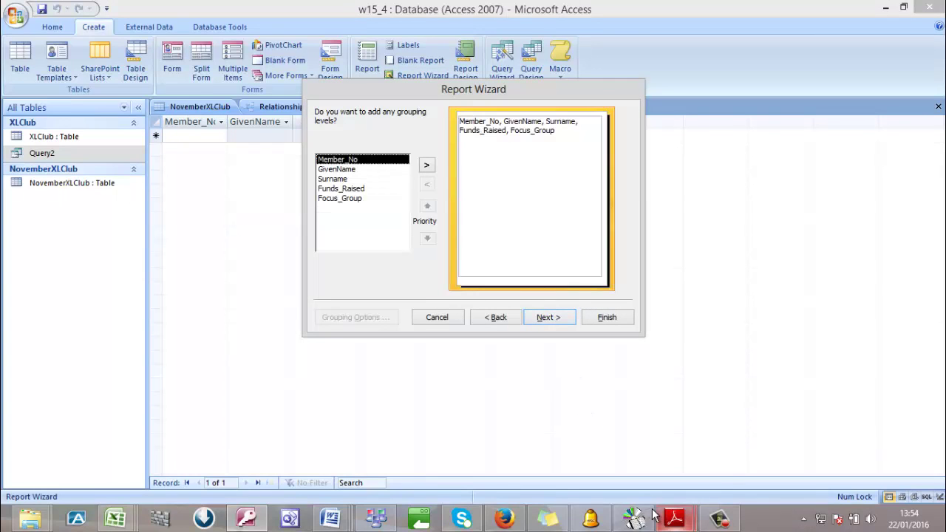
Switch to the exam paper and check which fields question 3(a) requires and where the Focus Group must be displayed
click(594, 436)
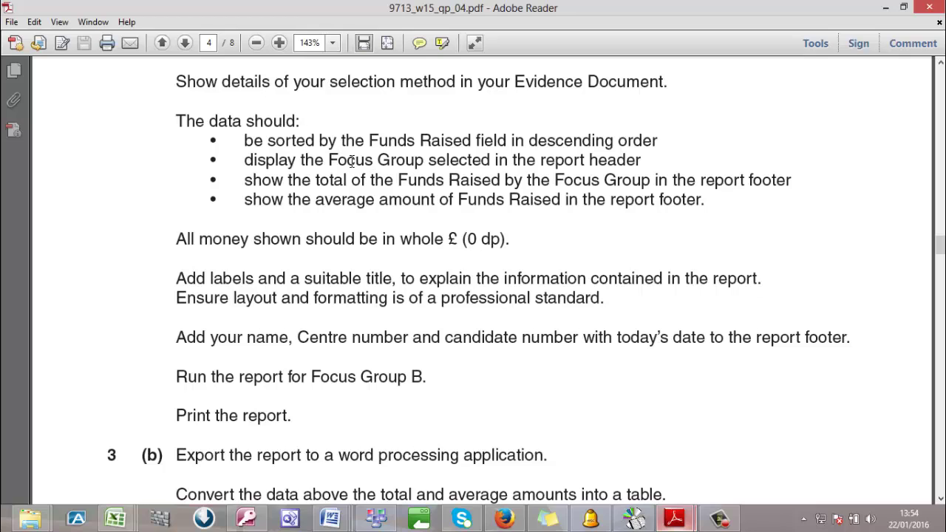
drag(329, 160, 393, 162)
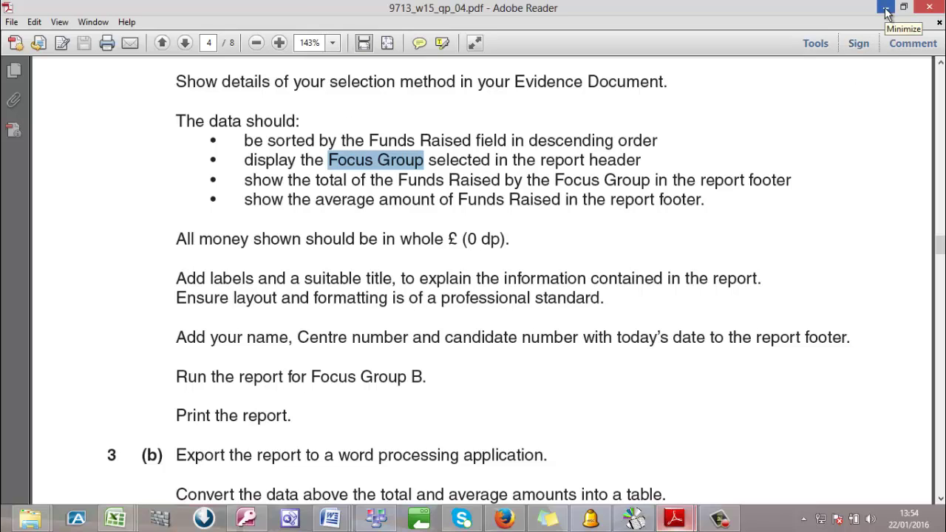
scroll(717, 207, up, 3)
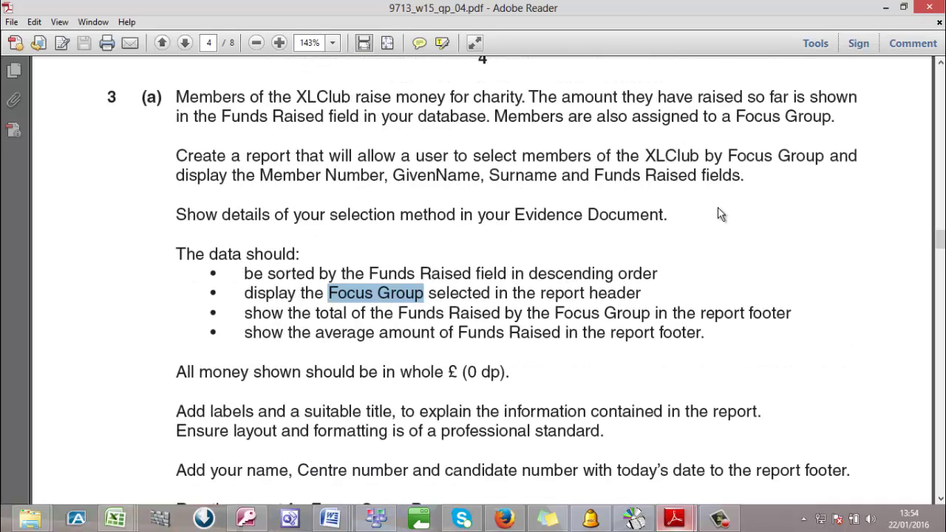
scroll(694, 237, down, 3)
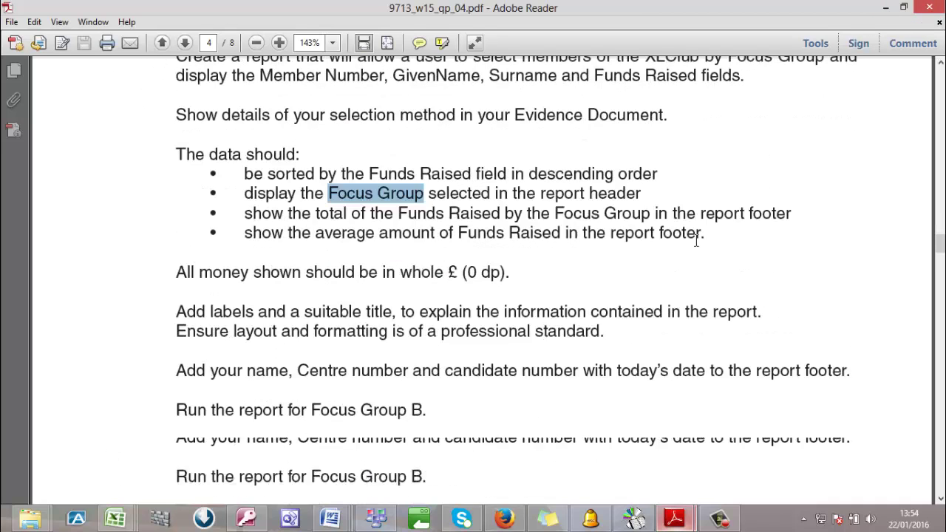
Return to the Report Wizard, group the report by Focus_Group and finish it with the Stepped layout in Portrait orientation
click(885, 7)
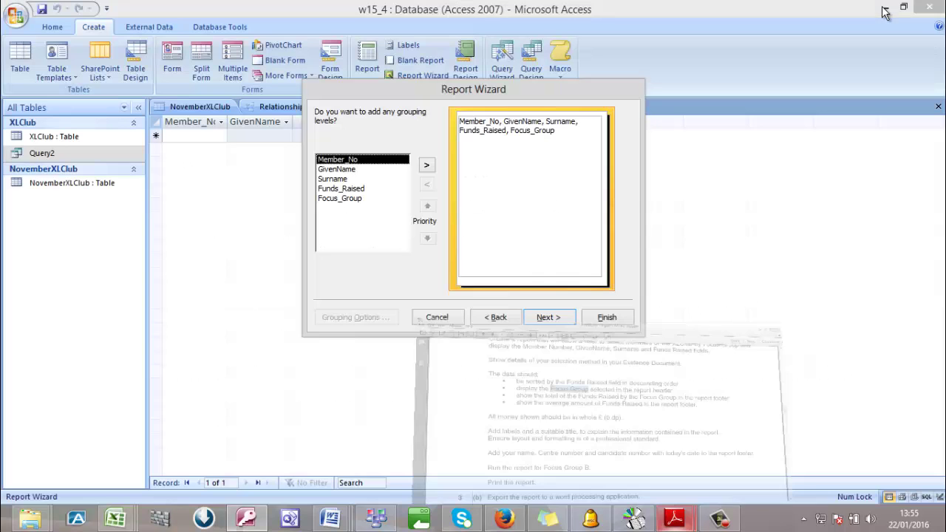
click(351, 200)
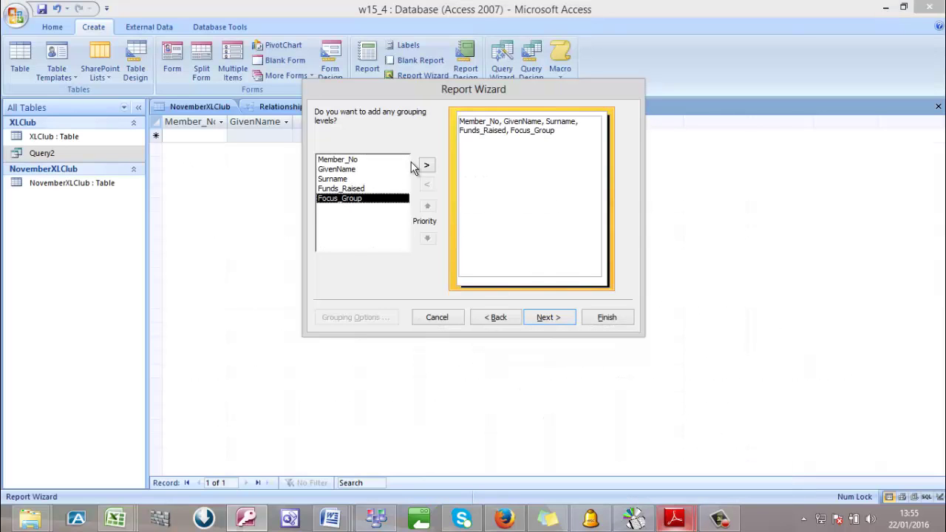
click(429, 167)
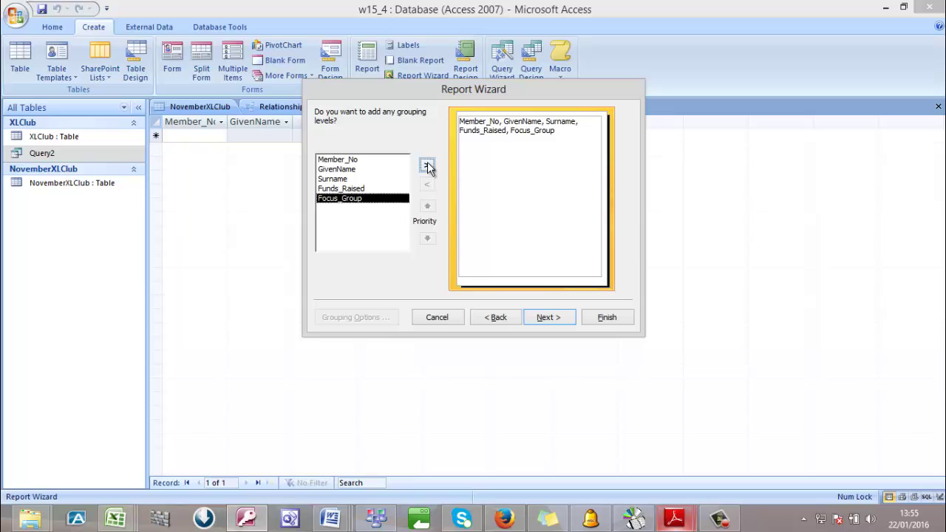
click(561, 317)
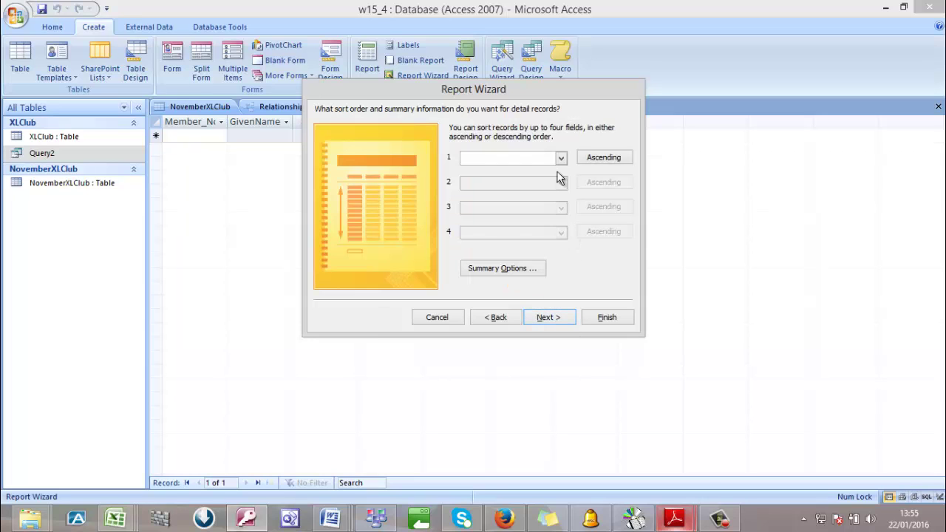
click(559, 319)
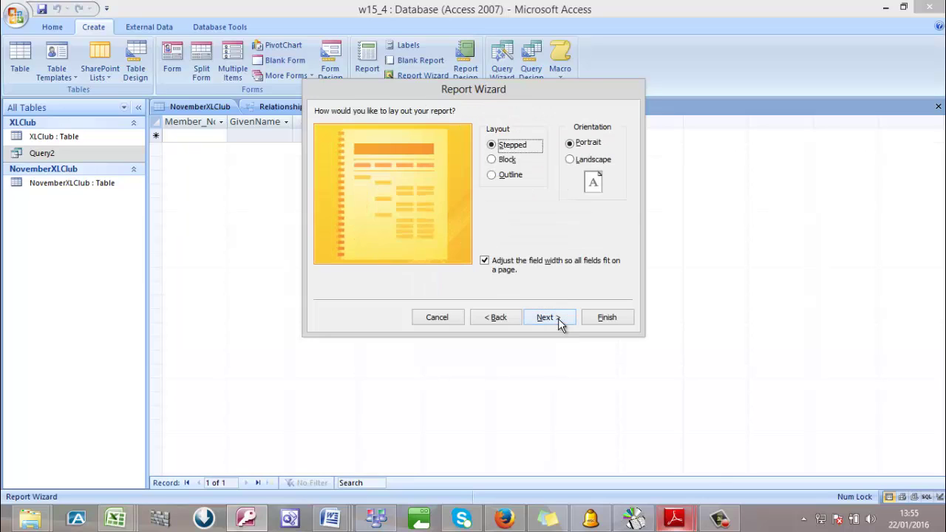
click(609, 318)
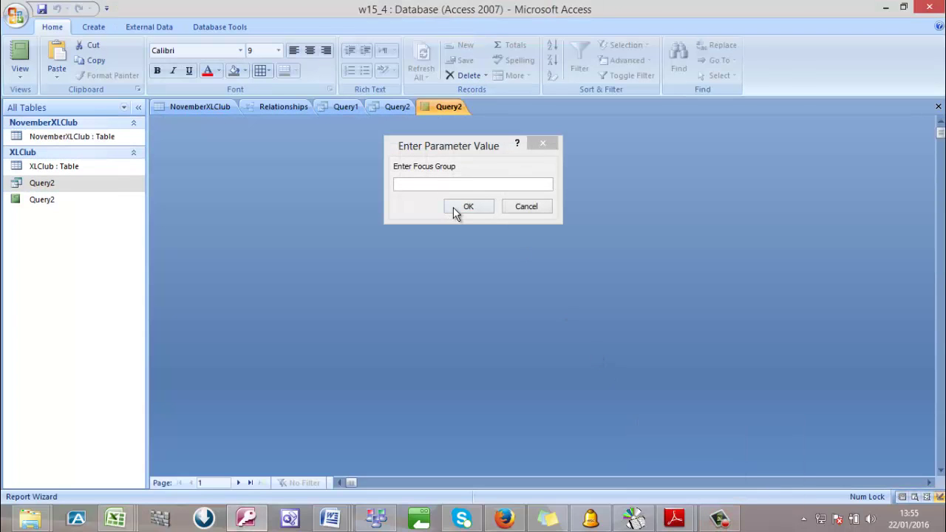
Close the report's print preview and display the report in Layout View, leaving the Focus Group parameter blank each time
click(453, 208)
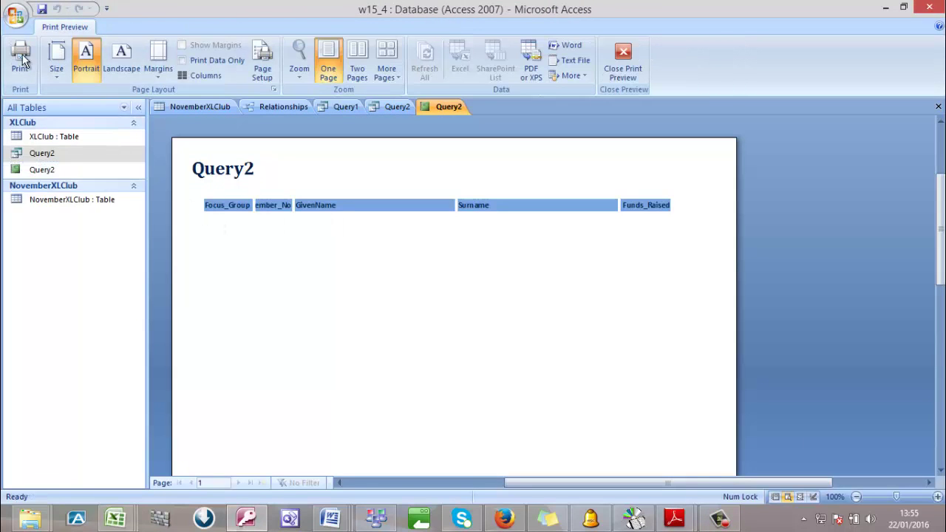
click(628, 67)
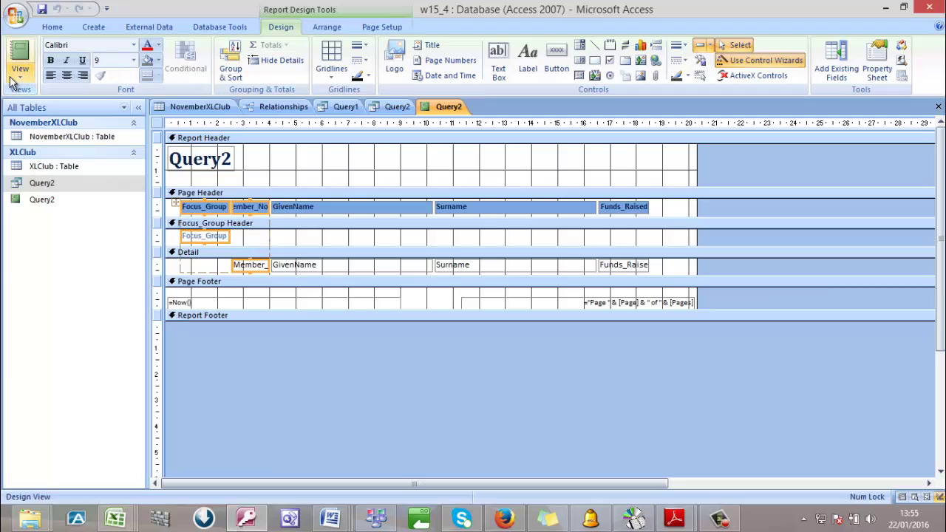
click(14, 78)
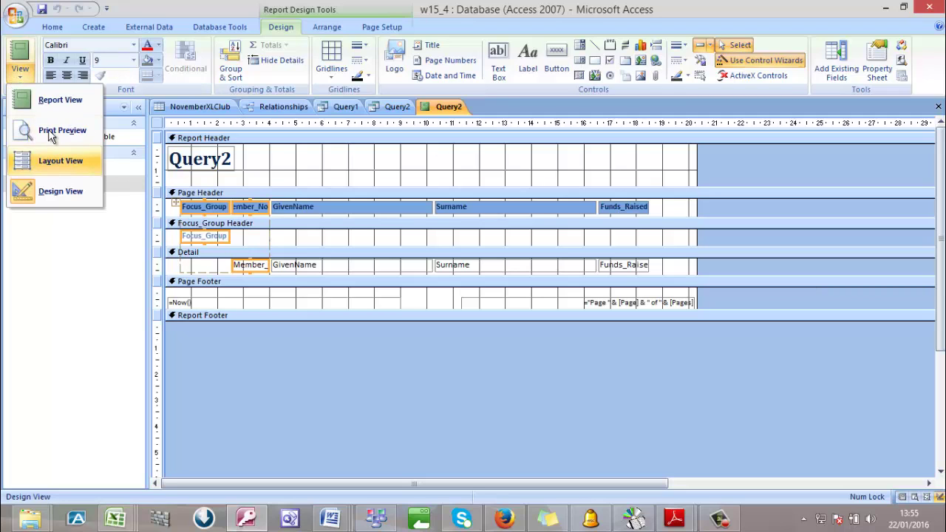
click(54, 164)
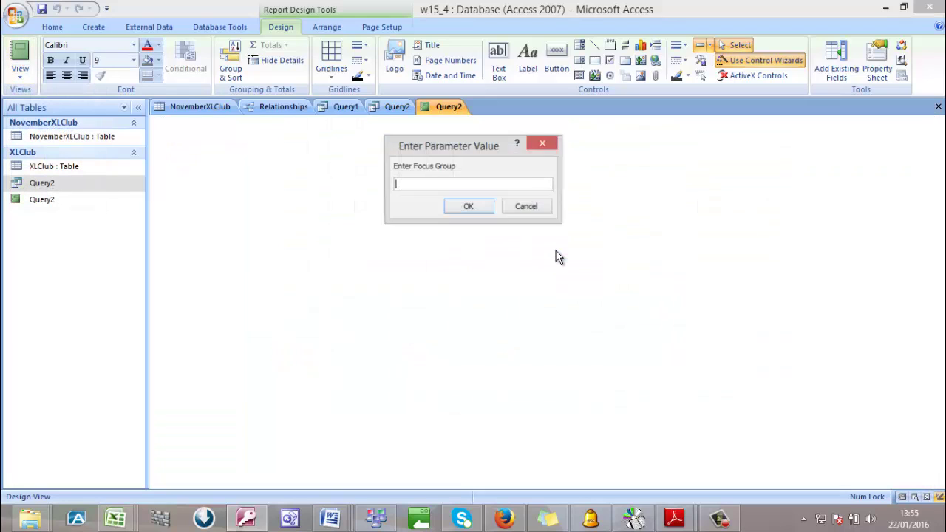
click(452, 210)
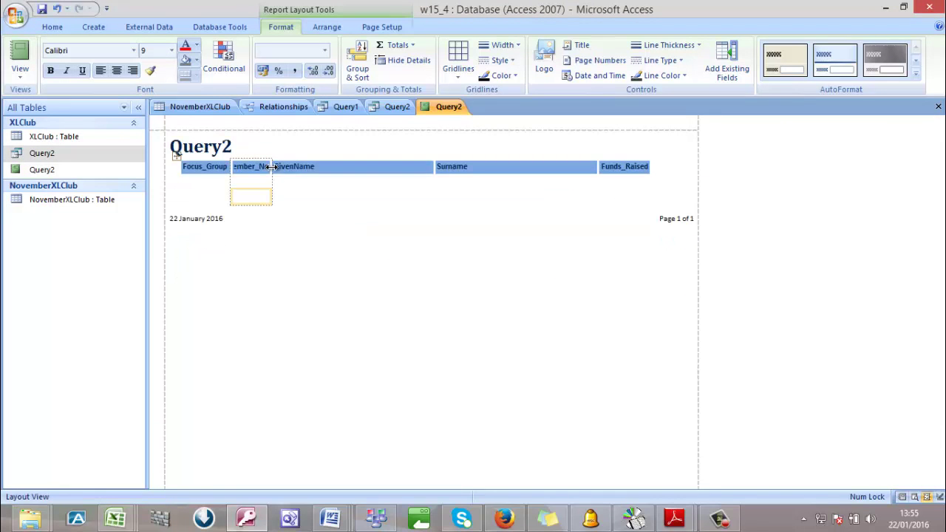
Widen the Member_No, Focus_Group and Funds_Raised columns of the report and narrow the GivenName and Surname columns
click(272, 166)
double_click(271, 166)
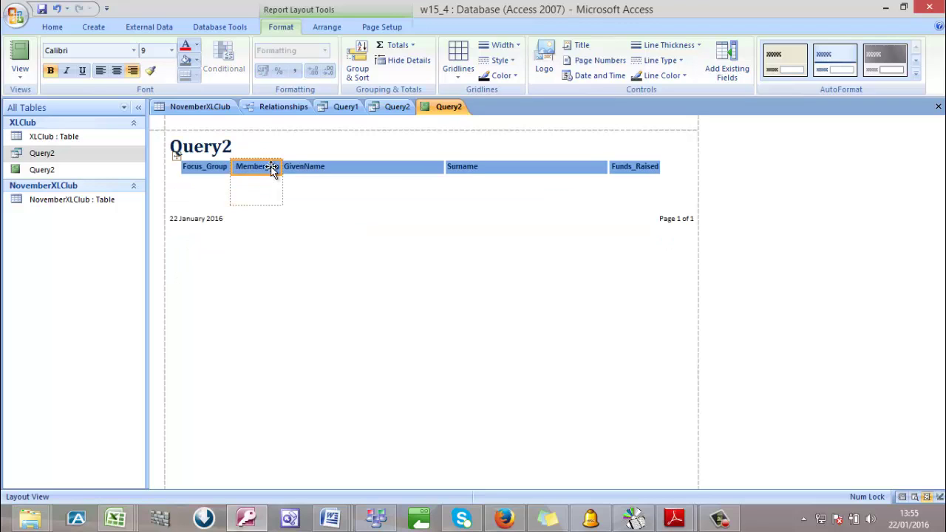
click(309, 166)
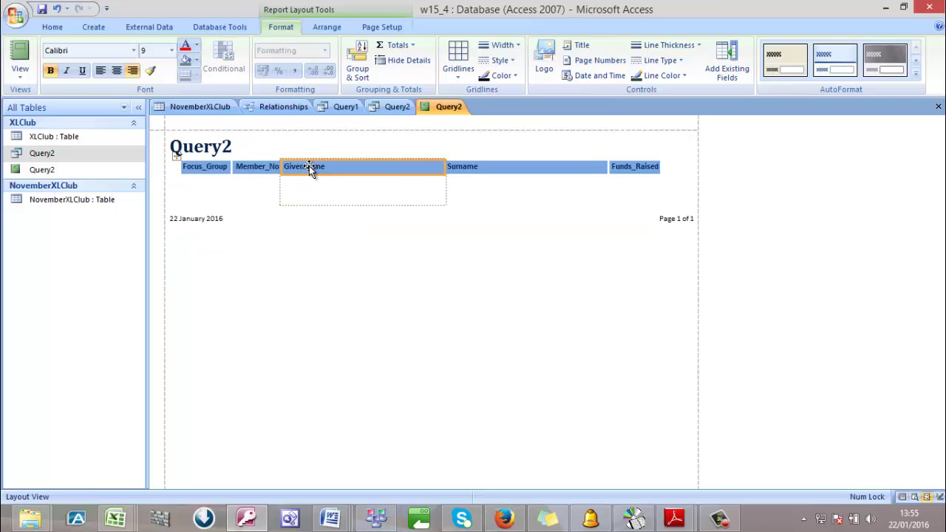
double_click(437, 170)
click(466, 169)
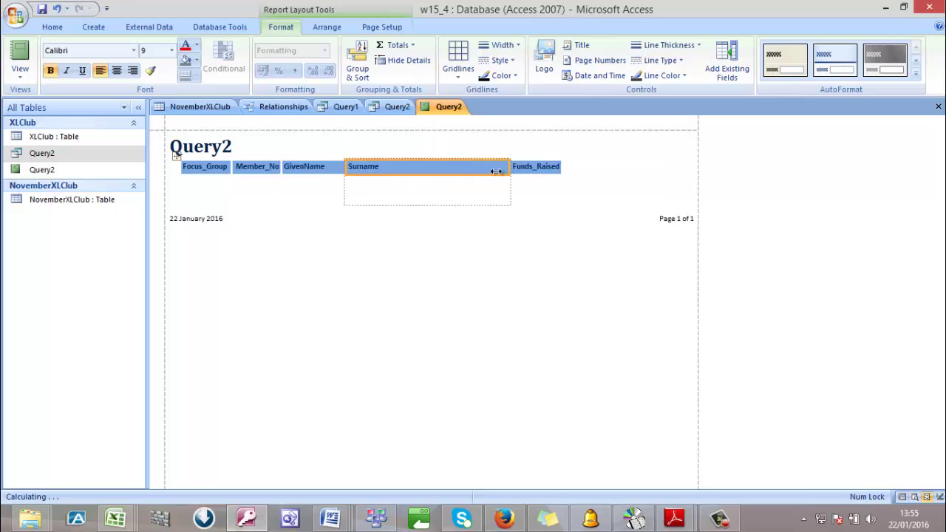
drag(500, 169, 461, 167)
click(428, 167)
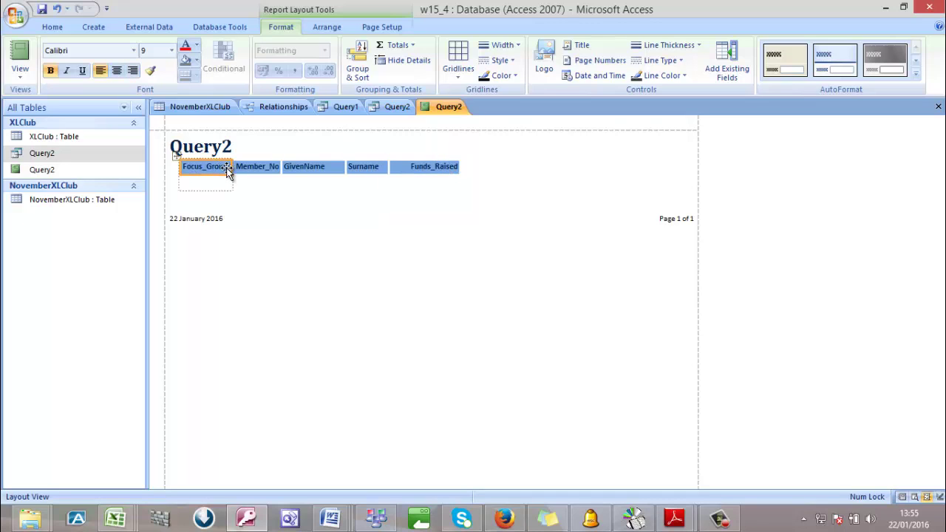
drag(230, 168, 249, 168)
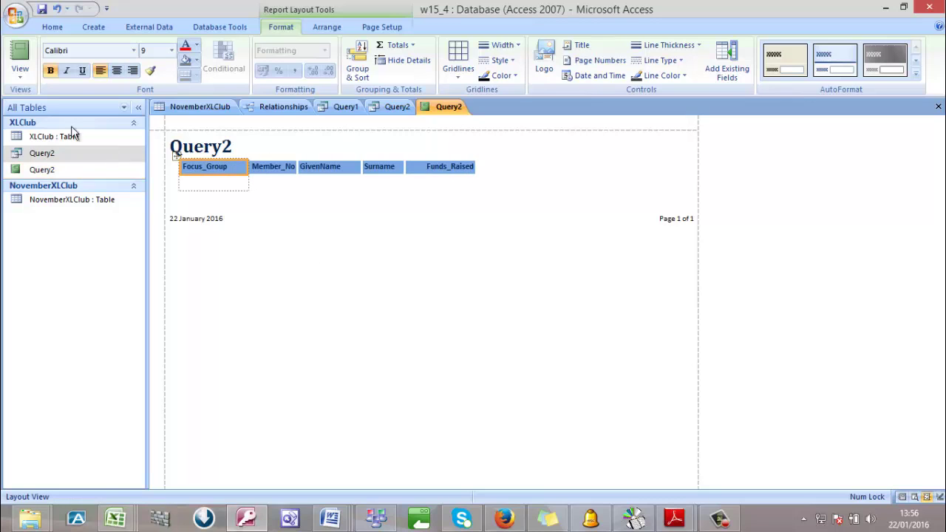
Display the report in Design View and consult the exam paper's requirements for question 3(a)
click(26, 50)
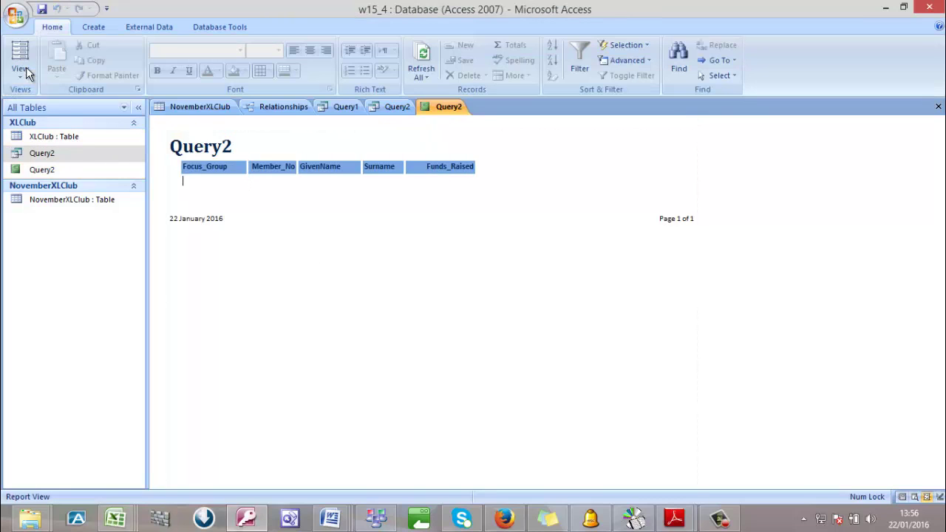
click(26, 74)
click(81, 192)
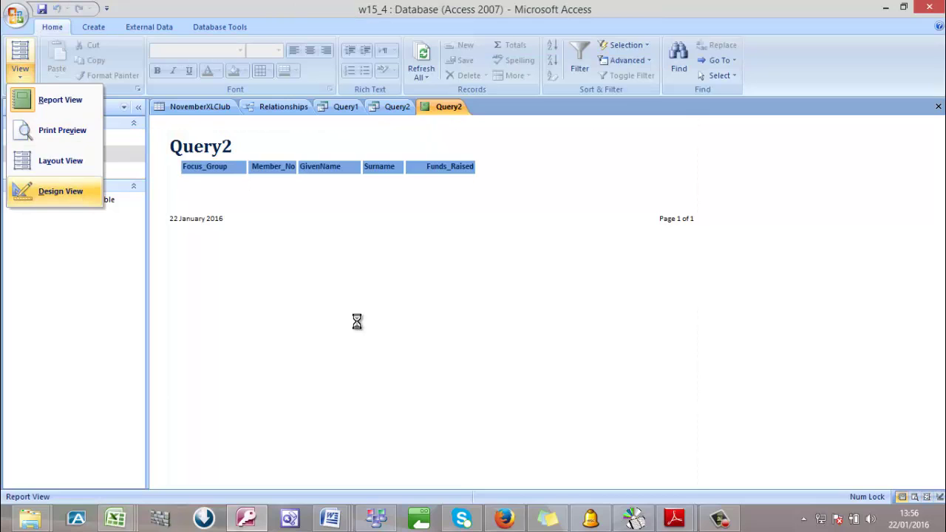
mouse_move(676, 521)
click(613, 458)
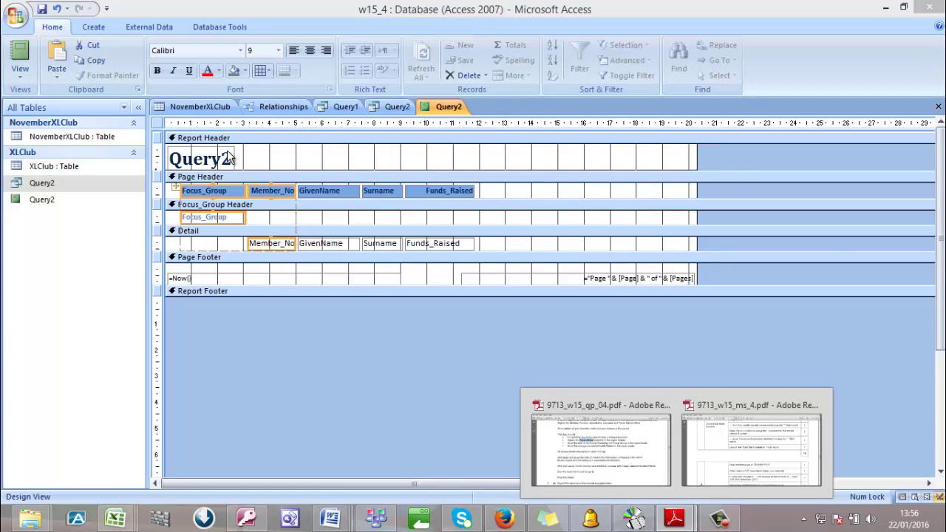
Clear the Query2 title text from the label in the report header
click(232, 161)
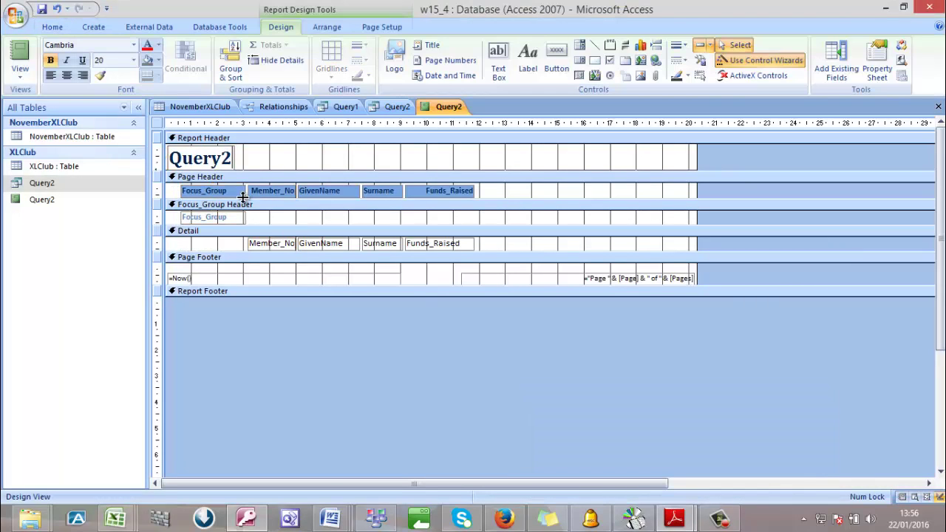
click(231, 158)
key(BackSpace)
key(BackSpace)
key(BackSpace)
key(BackSpace)
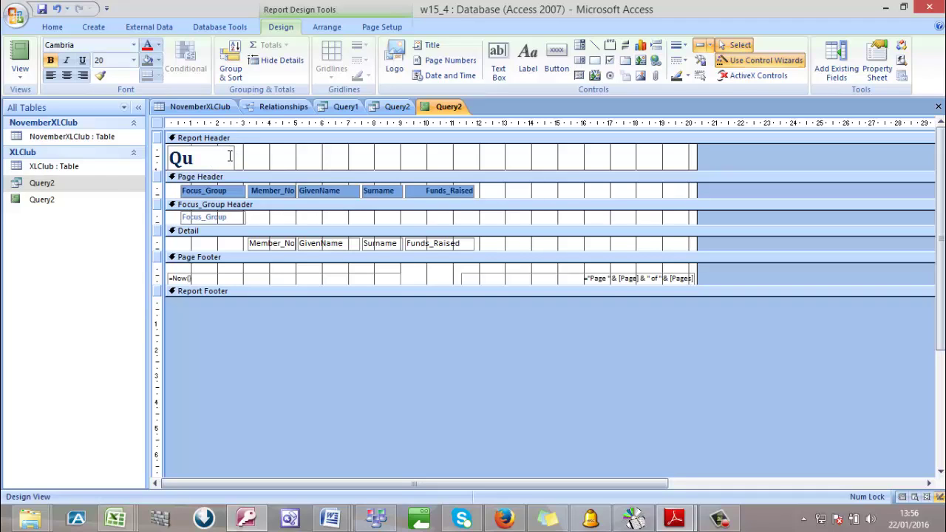
key(BackSpace)
key(BackSpace)
text(Fo)
key(BackSpace)
key(BackSpace)
Check in the exam paper what question 3(a) asks for in the report header and title, and return to the report design
click(548, 518)
mouse_move(668, 517)
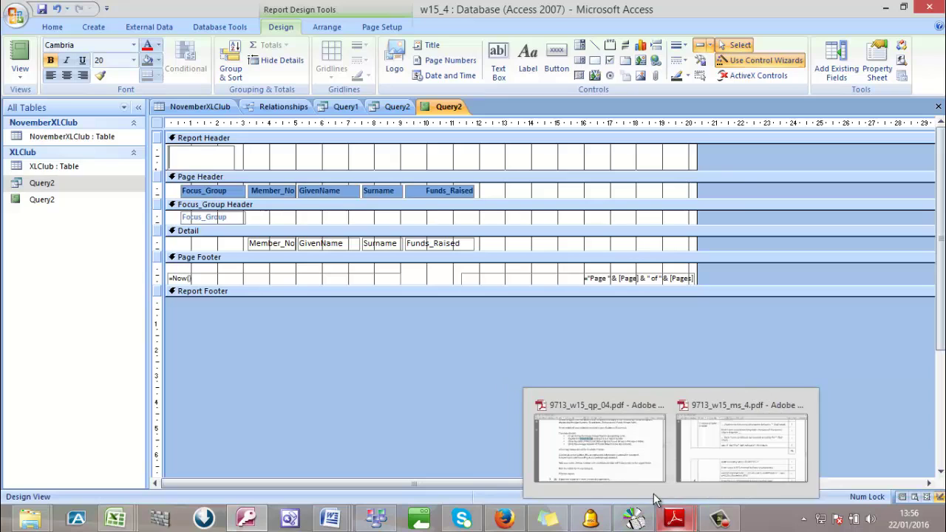
click(614, 465)
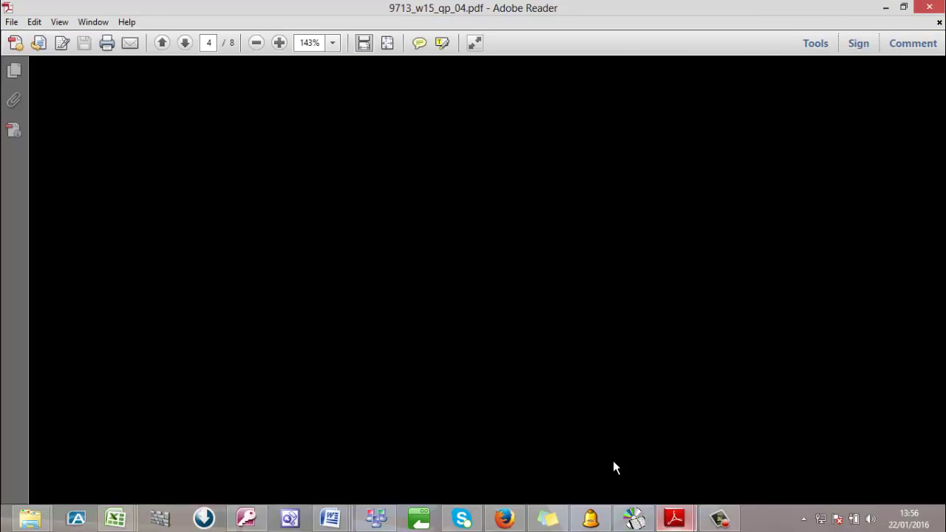
scroll(615, 465, up, 2)
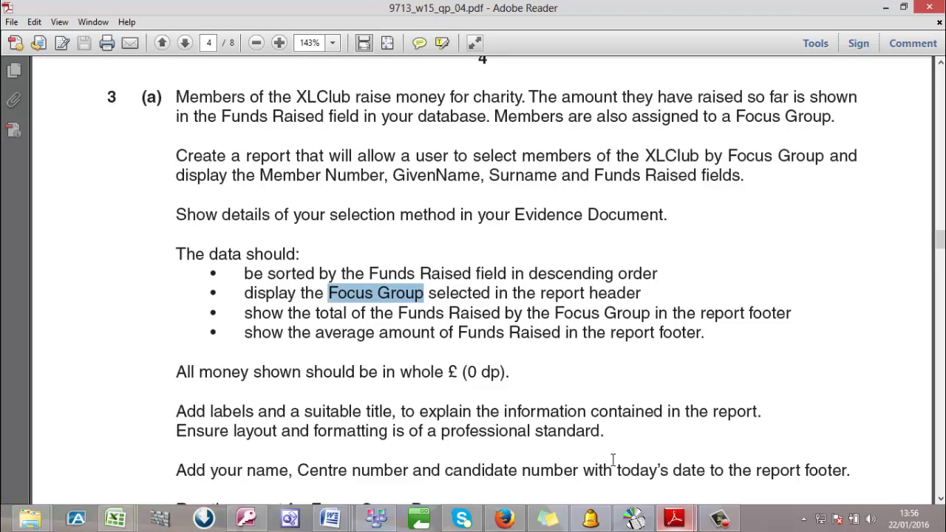
click(886, 7)
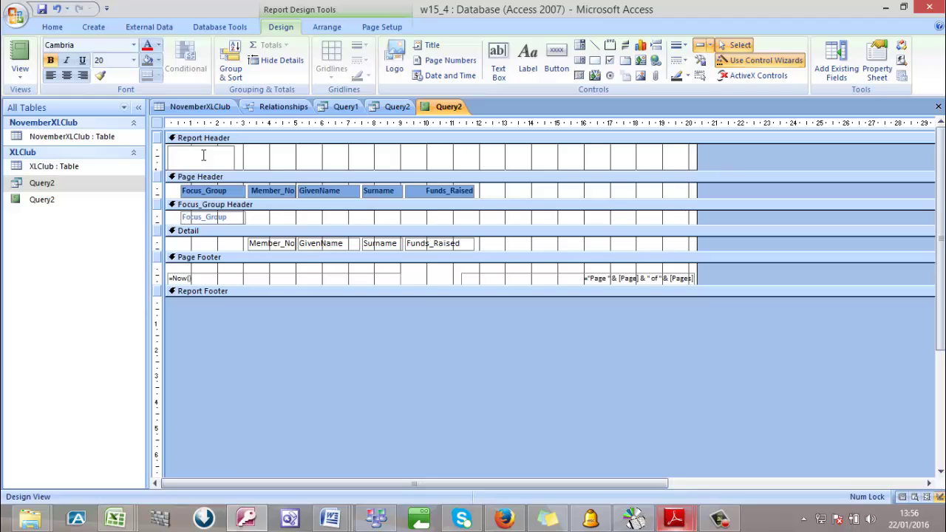
Enter "Xlclub members in Foucs Group B" as the title in the report header
text(Xlclub members)
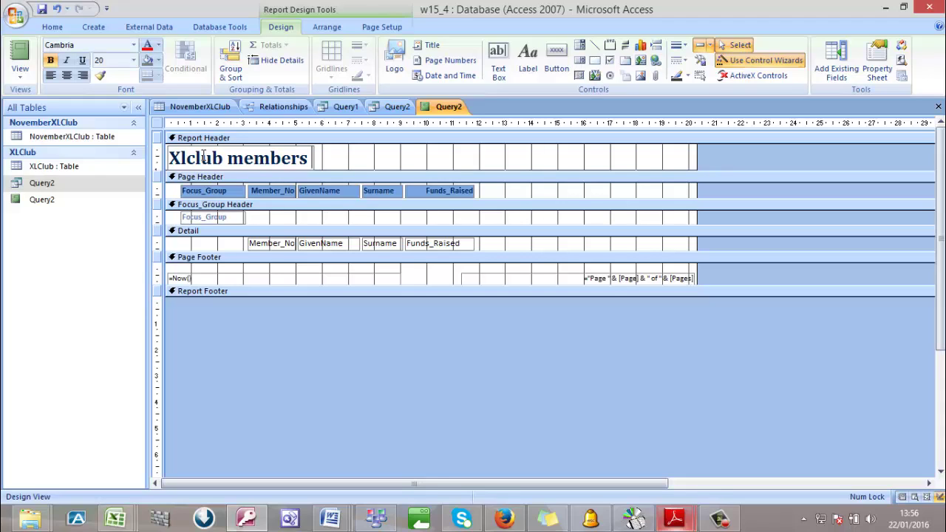
text( in Foucs Gr)
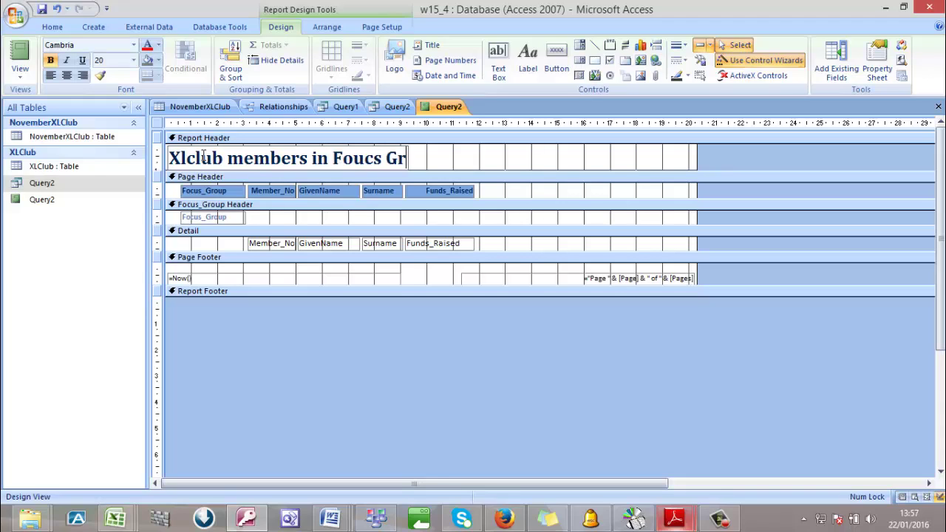
key(Escape)
text(oup B)
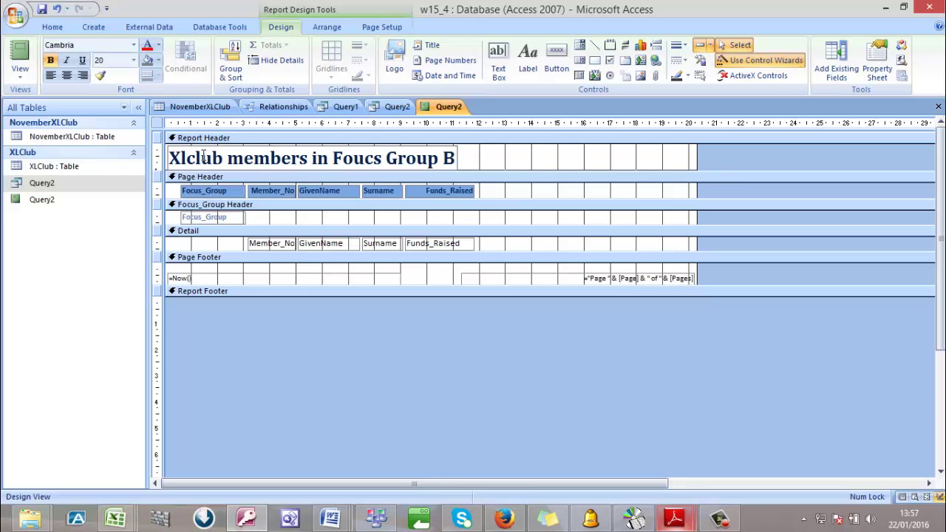
Check in the exam paper which Focus Group to run the report for and what the report footer must contain, and return to the design
mouse_move(670, 523)
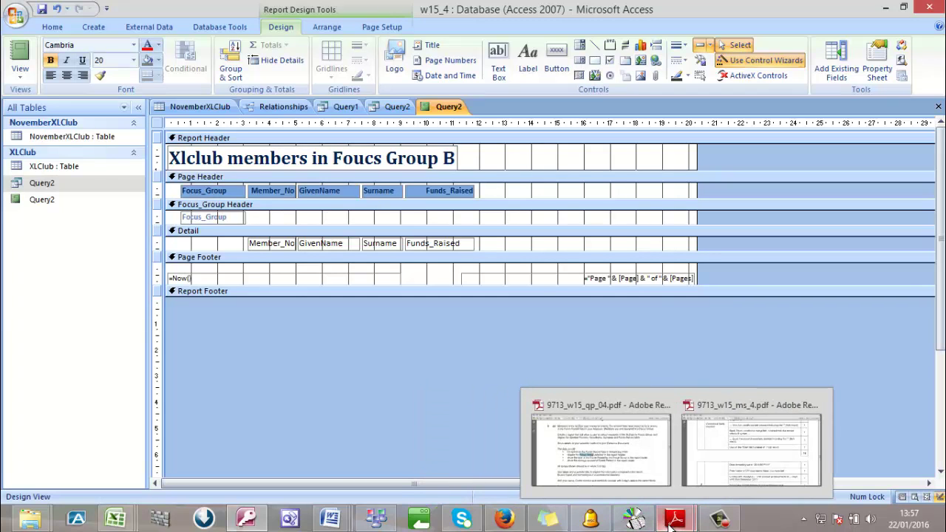
mouse_move(624, 479)
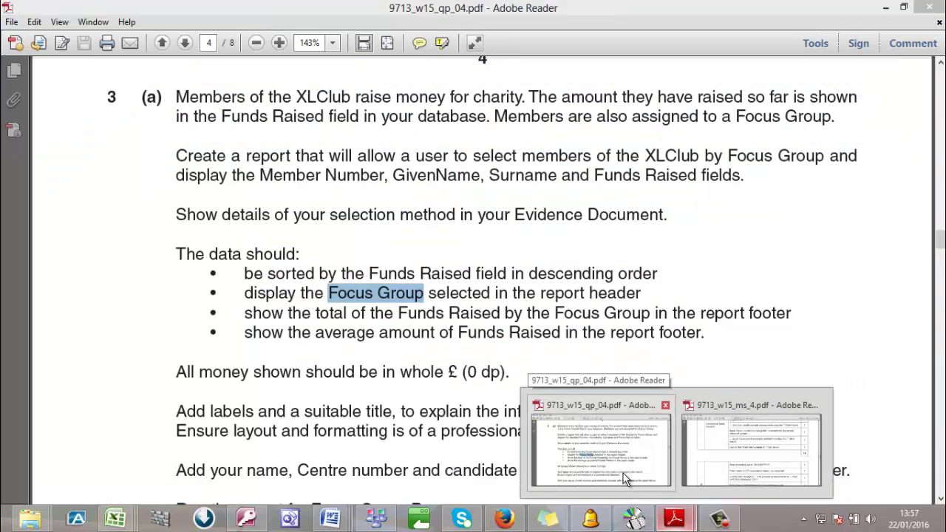
click(624, 479)
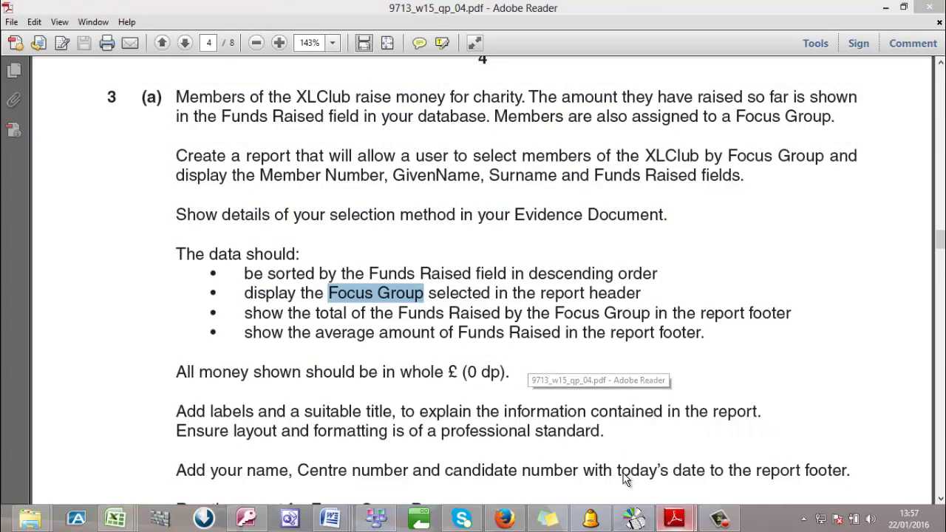
scroll(384, 483, down, 2)
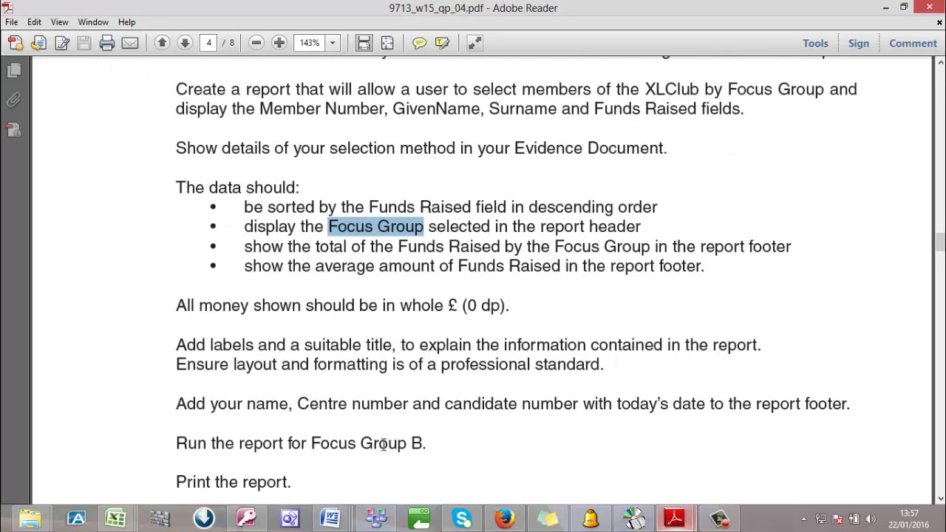
click(889, 8)
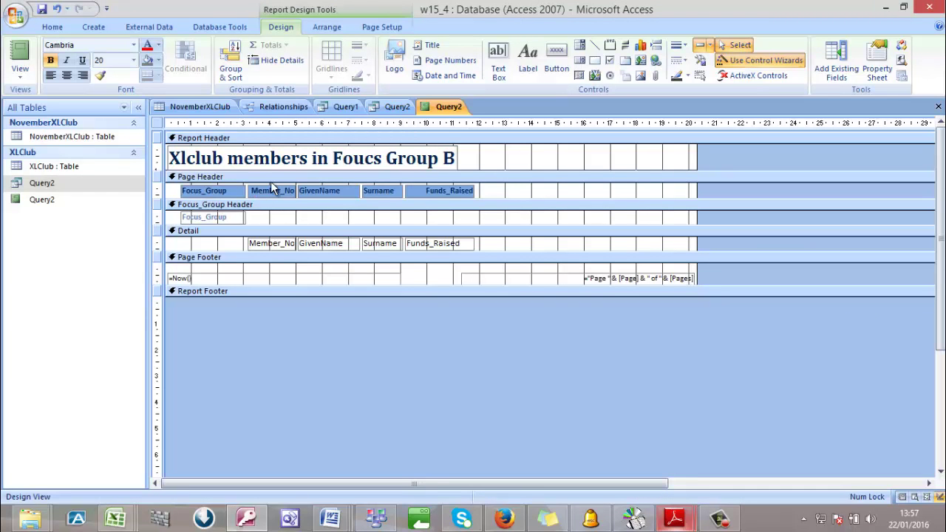
click(426, 153)
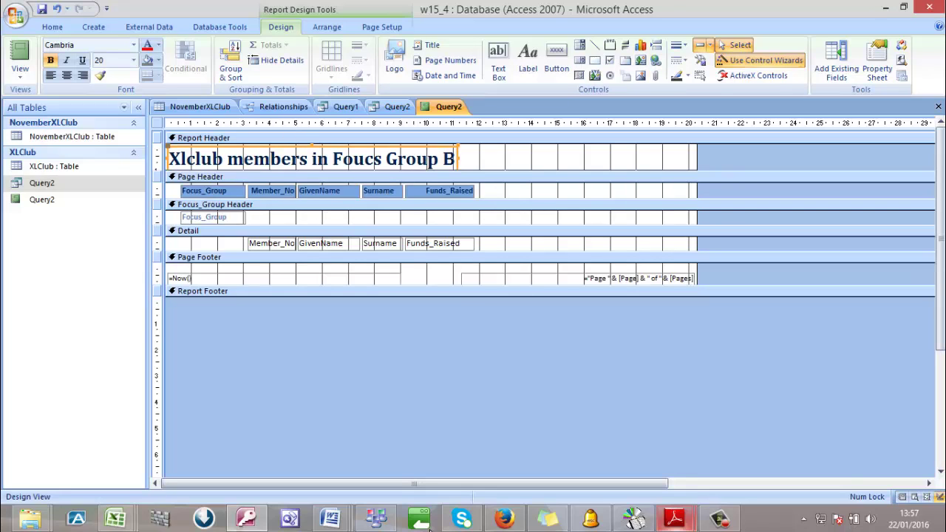
mouse_move(673, 519)
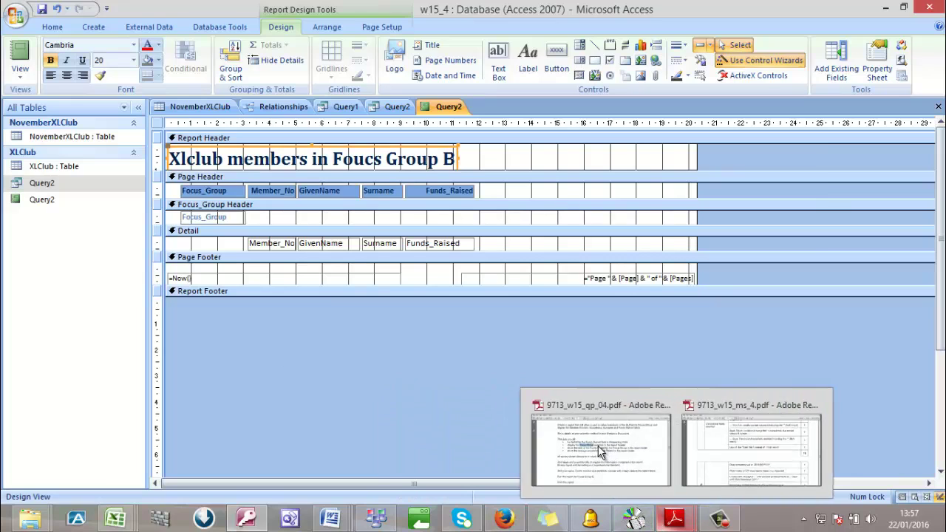
click(599, 447)
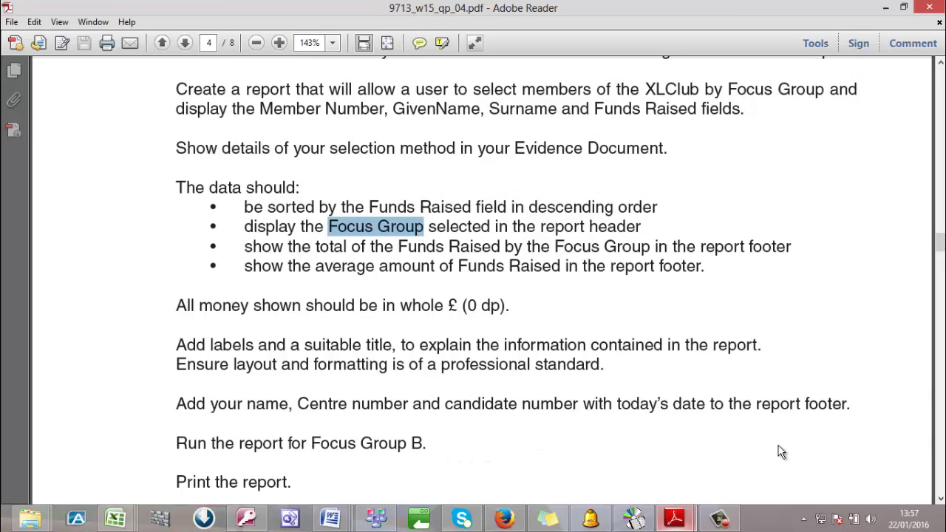
click(883, 7)
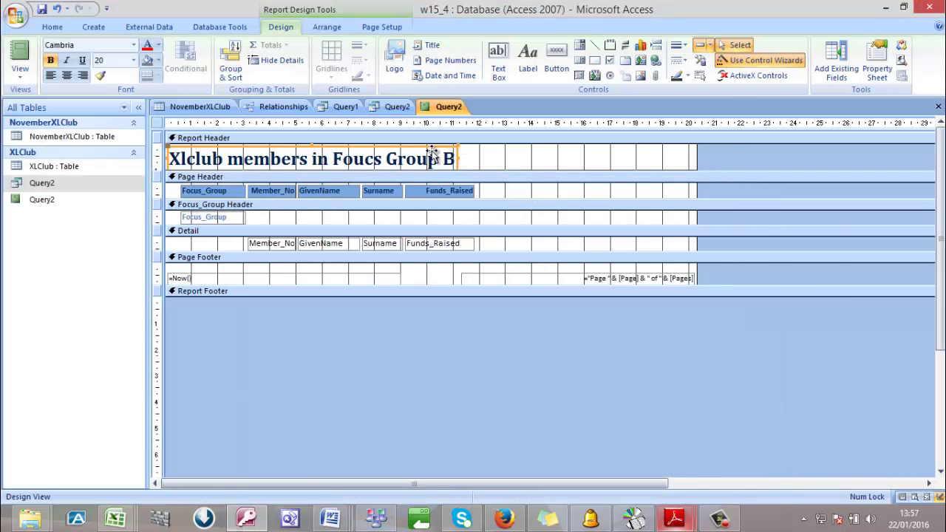
Open up the empty Report Footer section to about 1.3 cm high
click(453, 158)
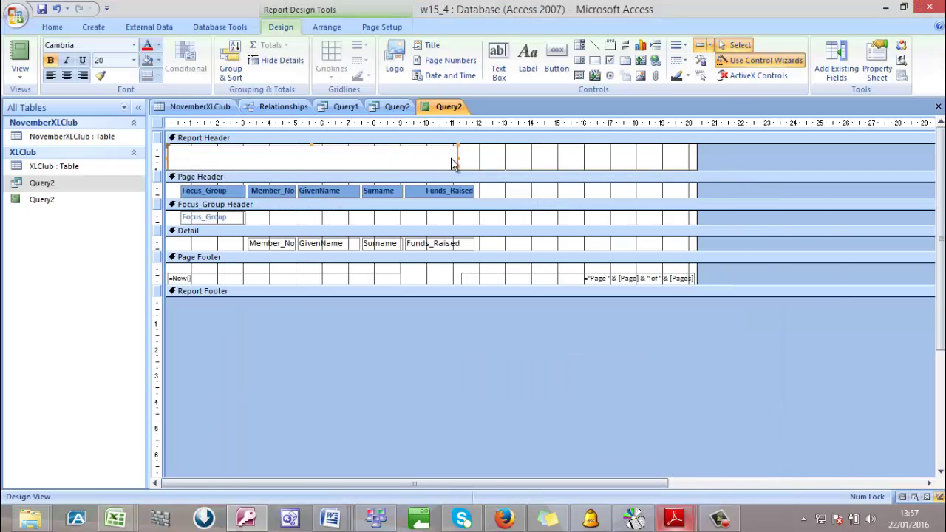
drag(166, 295, 177, 329)
Shorten the page number and date boxes in the page footer and narrow the report to about 12.8 cm wide
click(554, 280)
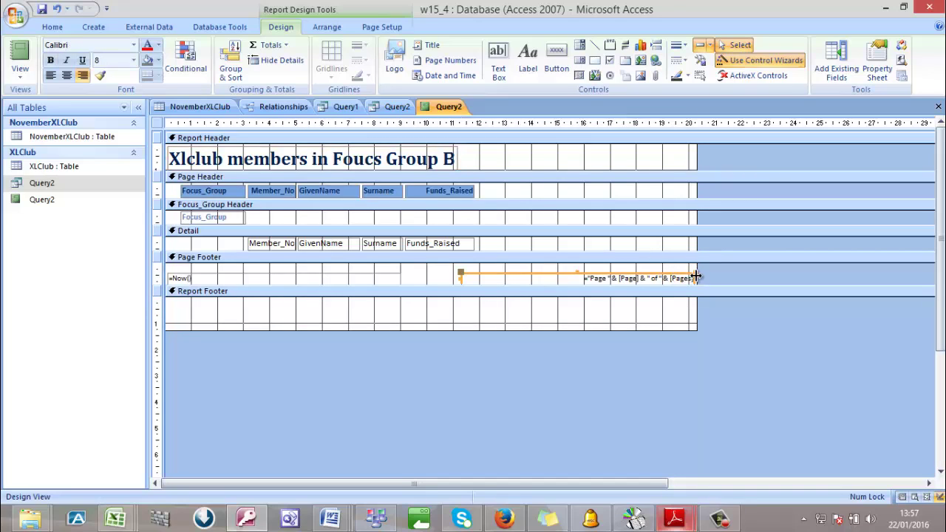
drag(696, 278, 495, 281)
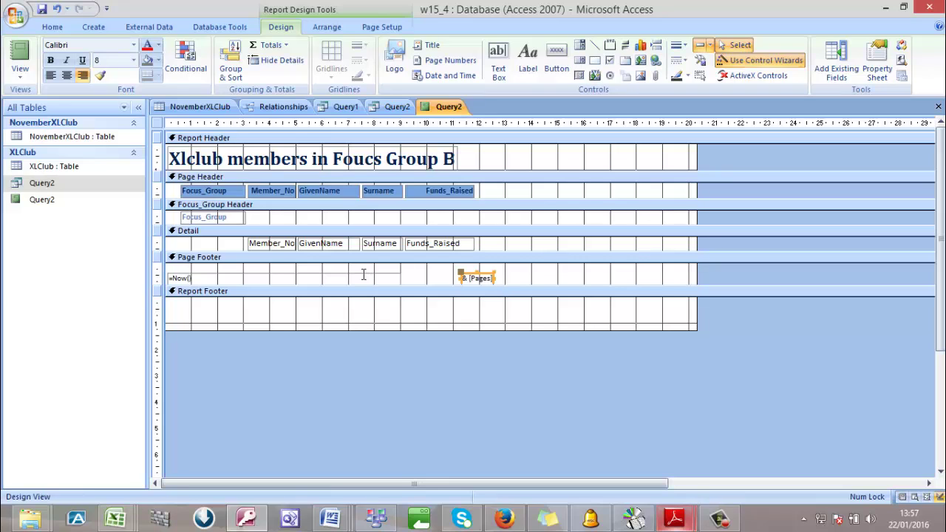
click(363, 274)
drag(398, 279, 257, 279)
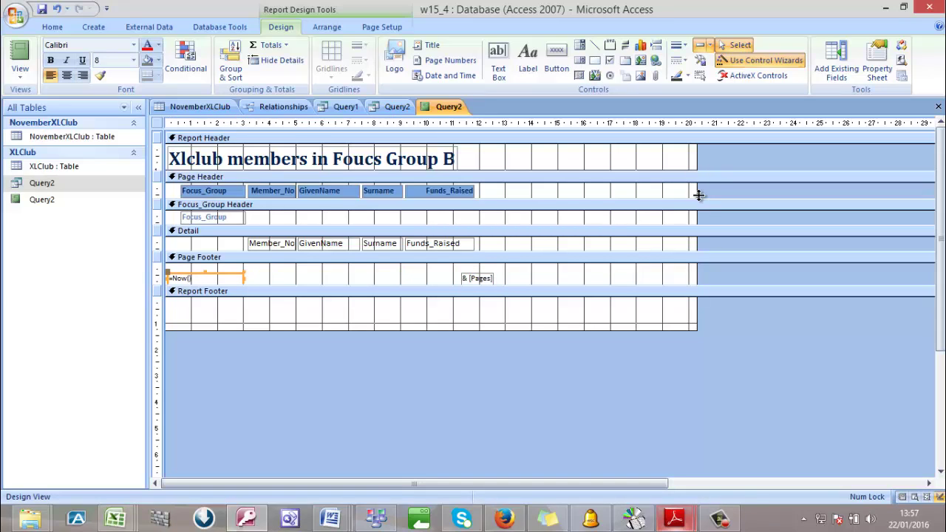
drag(699, 192, 500, 205)
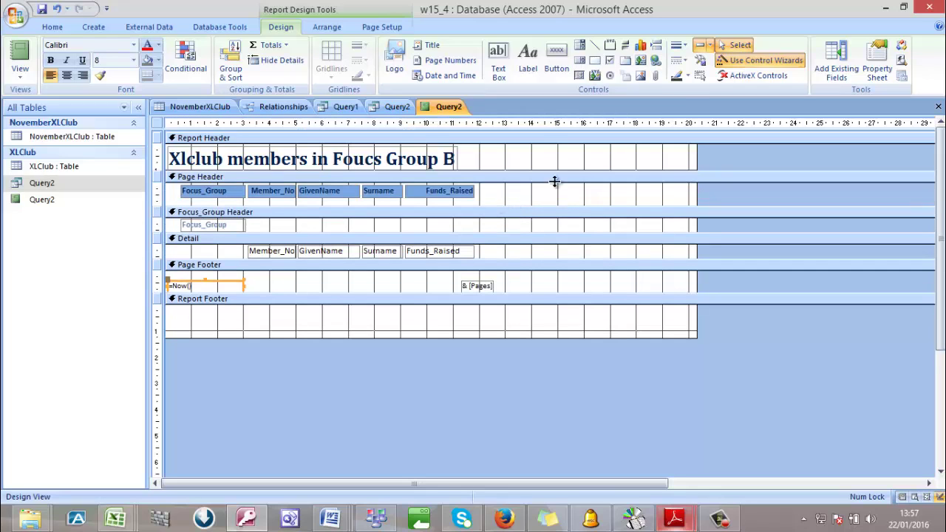
drag(696, 188, 499, 205)
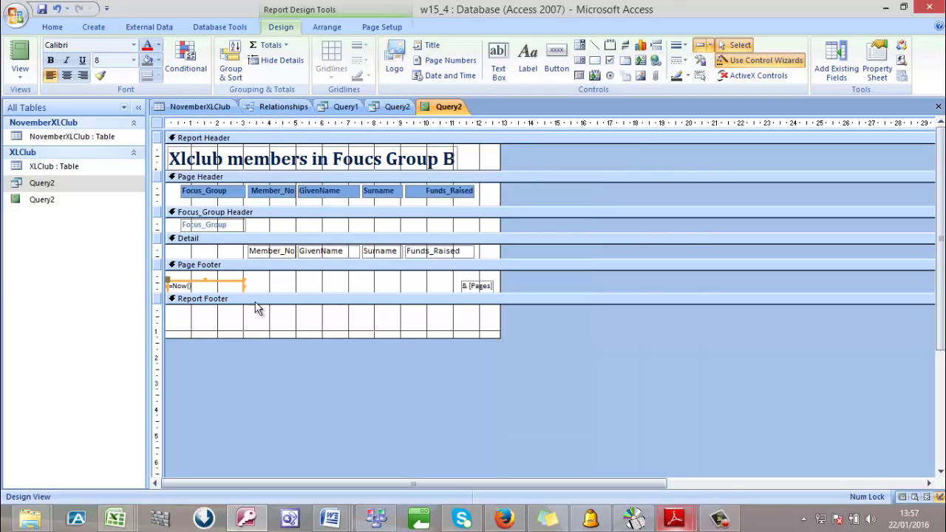
Add a label about 5.4 cm wide to the report footer containing the candidate's name, Centre number and candidate number
click(528, 56)
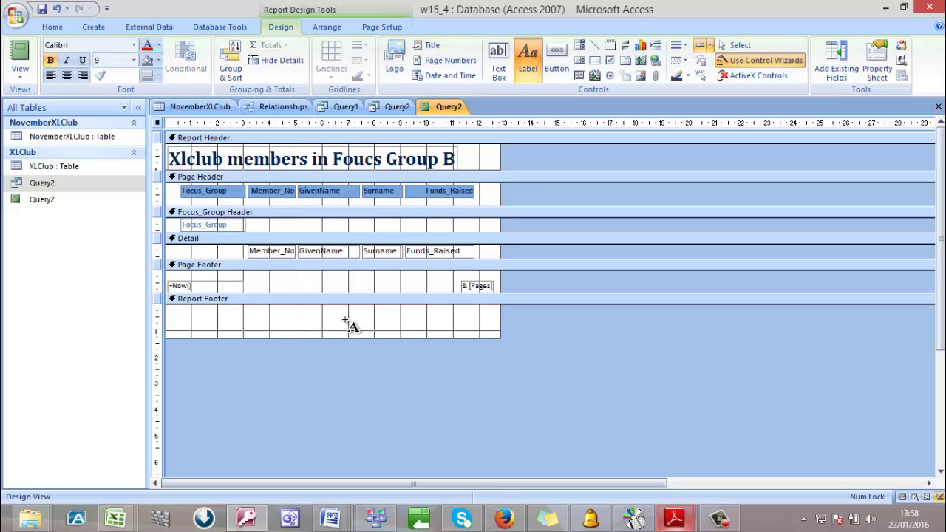
drag(350, 320, 493, 336)
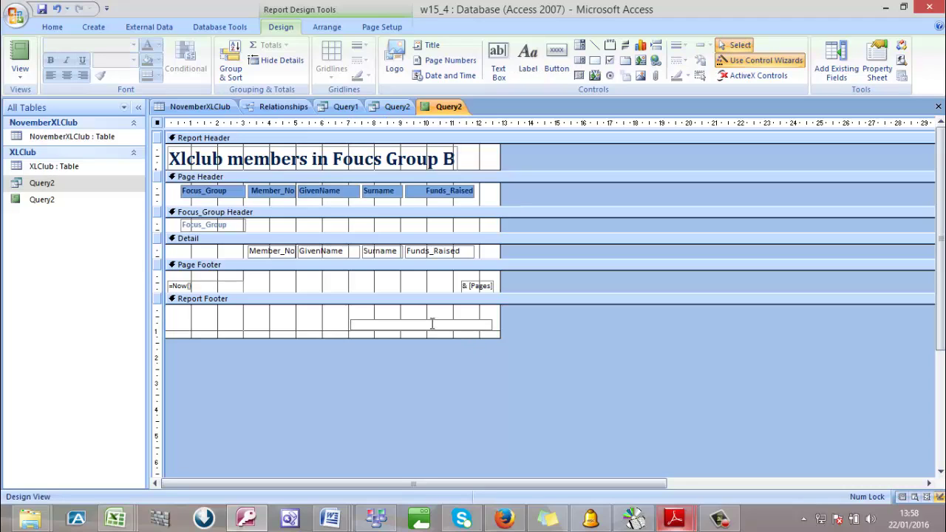
text(Sir richie,qwert,1234)
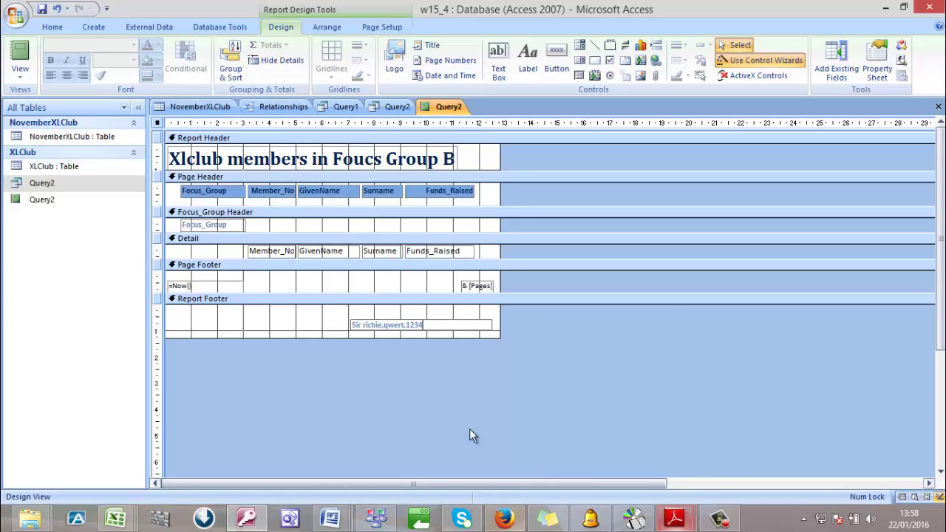
Check in the exam paper which Funds Raised figures the report footer must show, and return to the report design
mouse_move(633, 517)
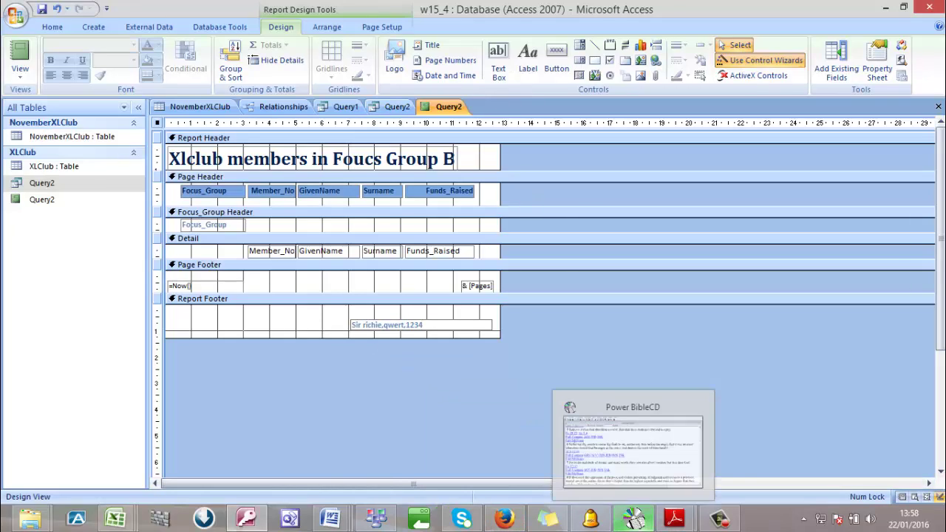
mouse_move(674, 517)
click(625, 436)
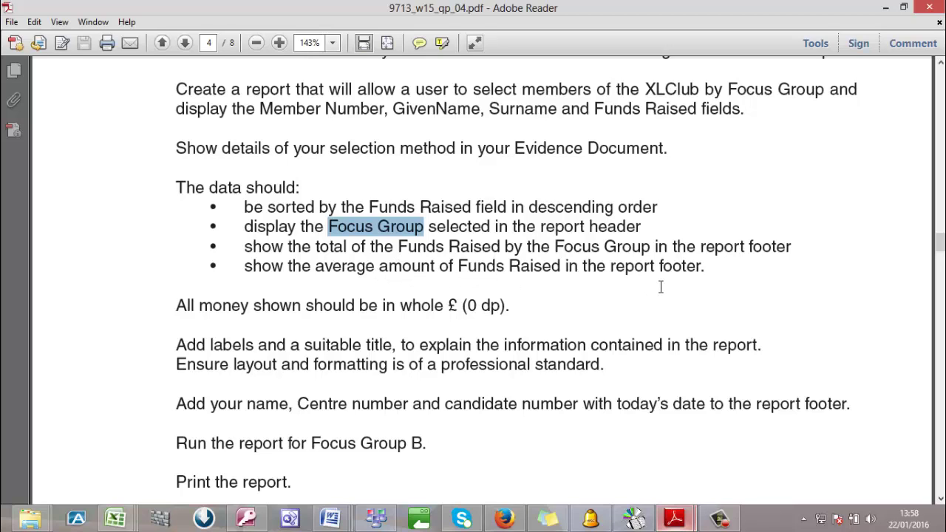
click(885, 7)
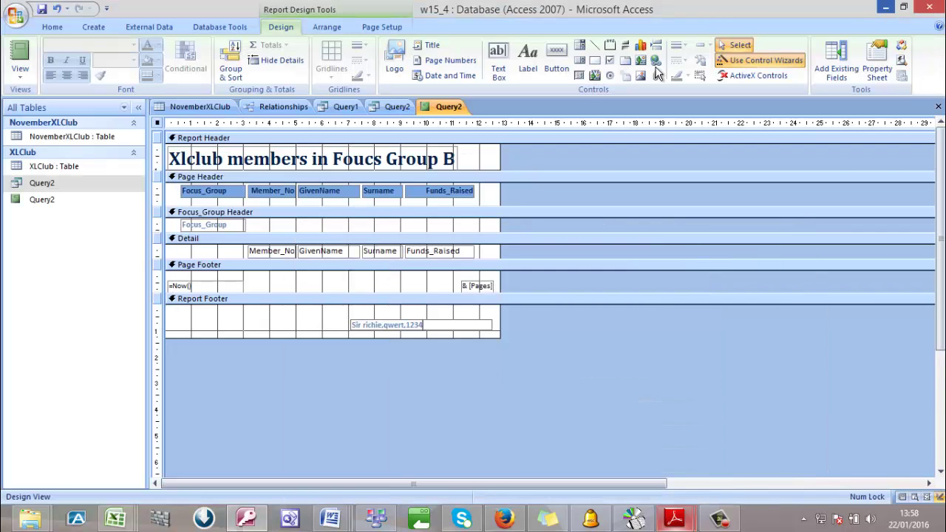
click(499, 63)
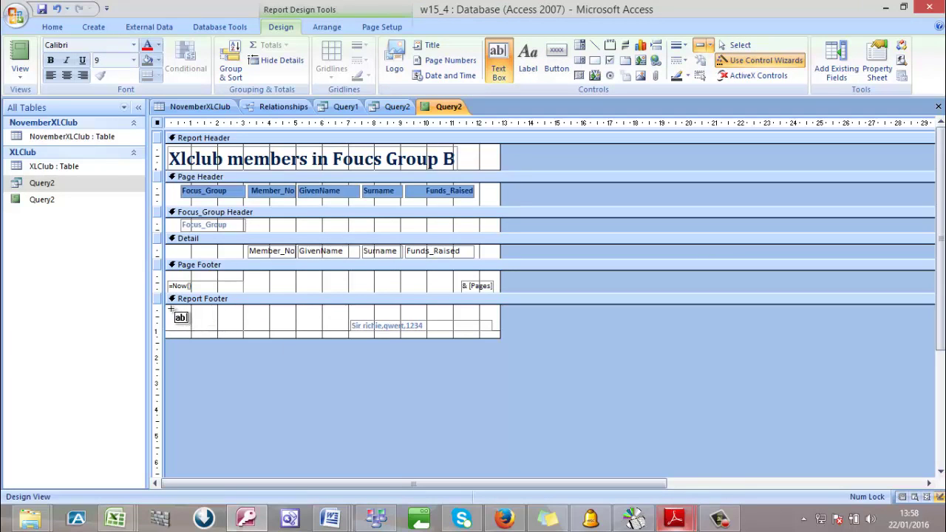
drag(171, 310, 239, 323)
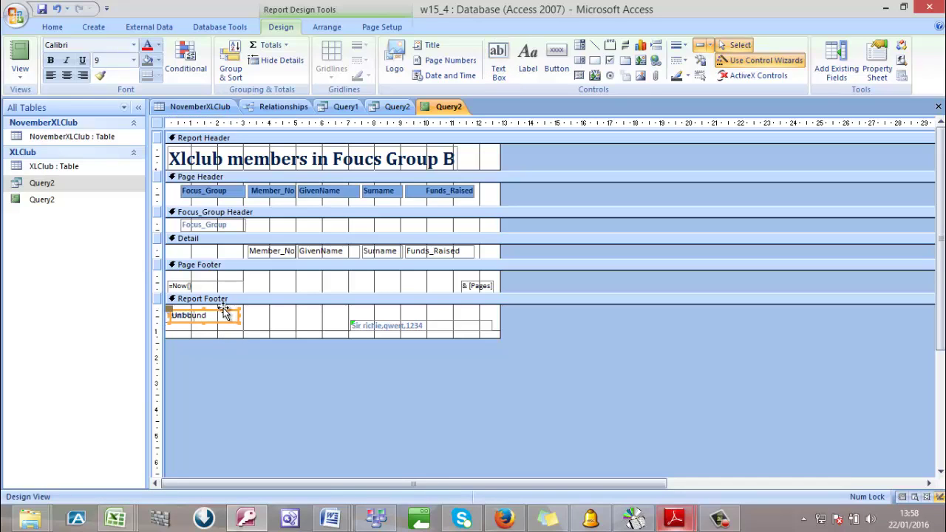
drag(224, 312, 301, 310)
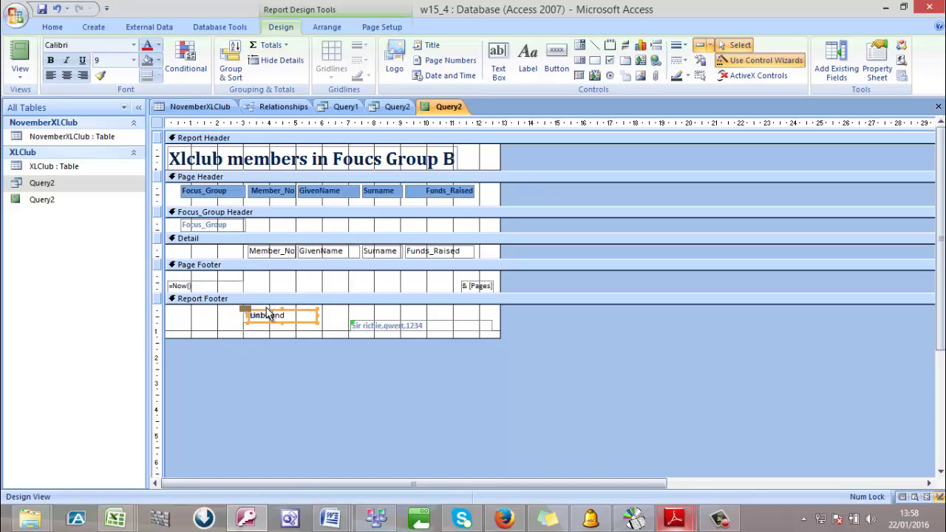
key(Delete)
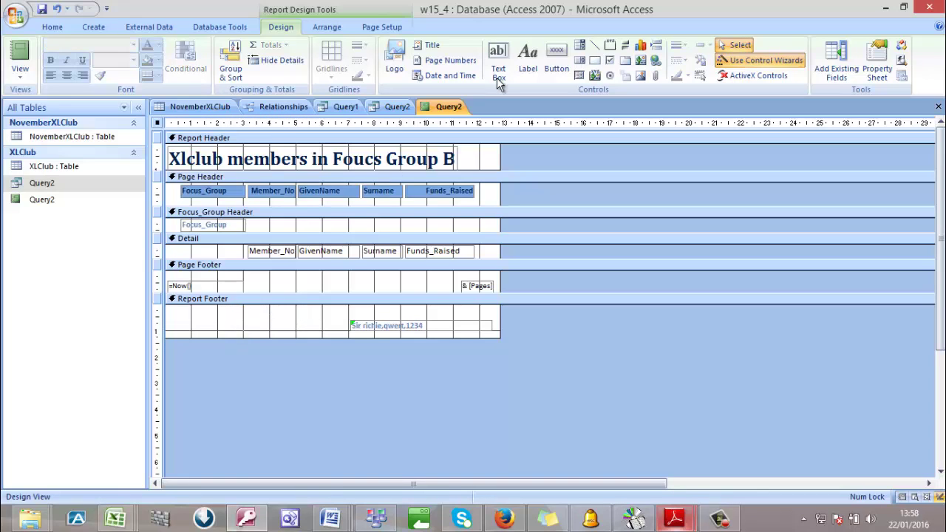
Add a text box about 2.3 cm wide to the report footer that calculates =sum(funds_raised)
click(498, 59)
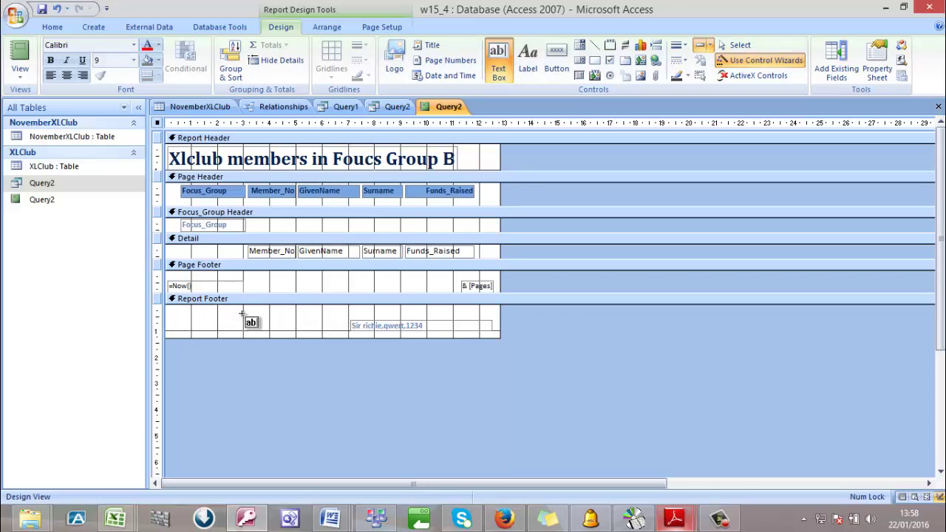
drag(242, 314, 301, 327)
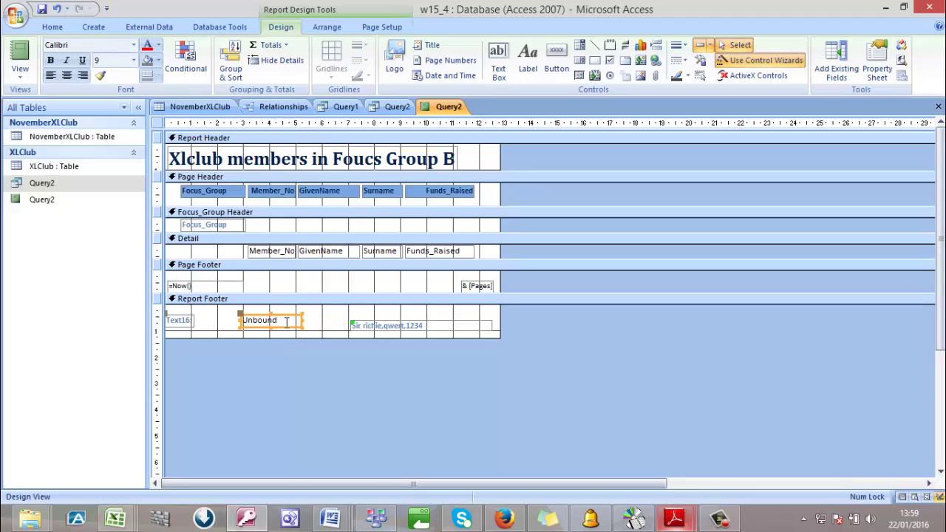
click(286, 322)
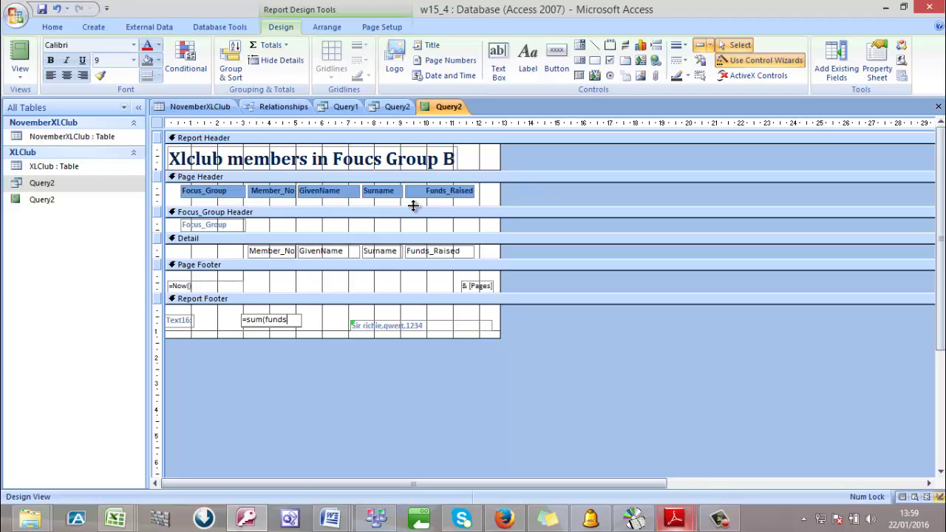
text(ised)
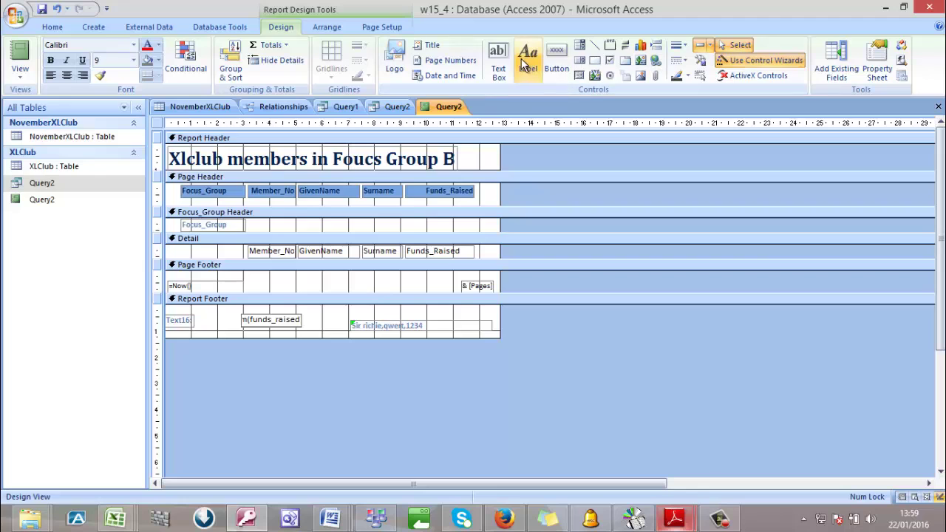
key(Return)
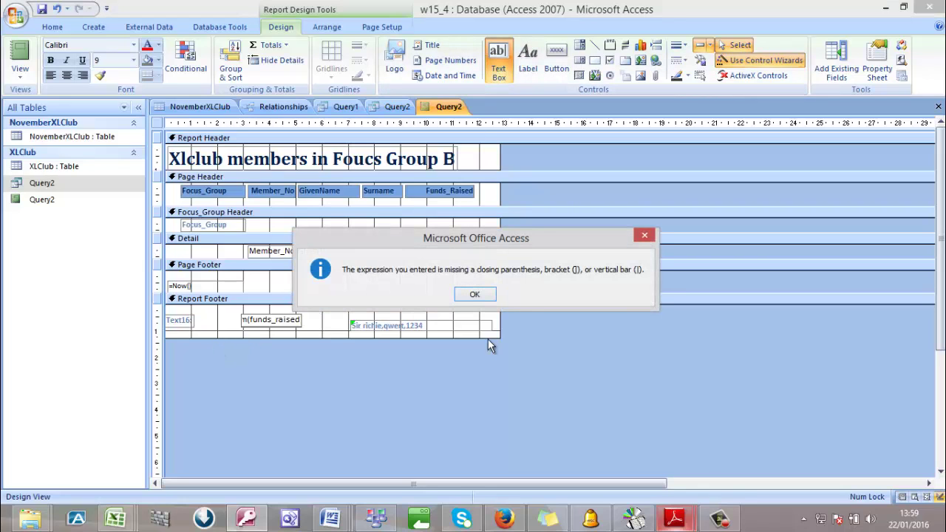
click(653, 235)
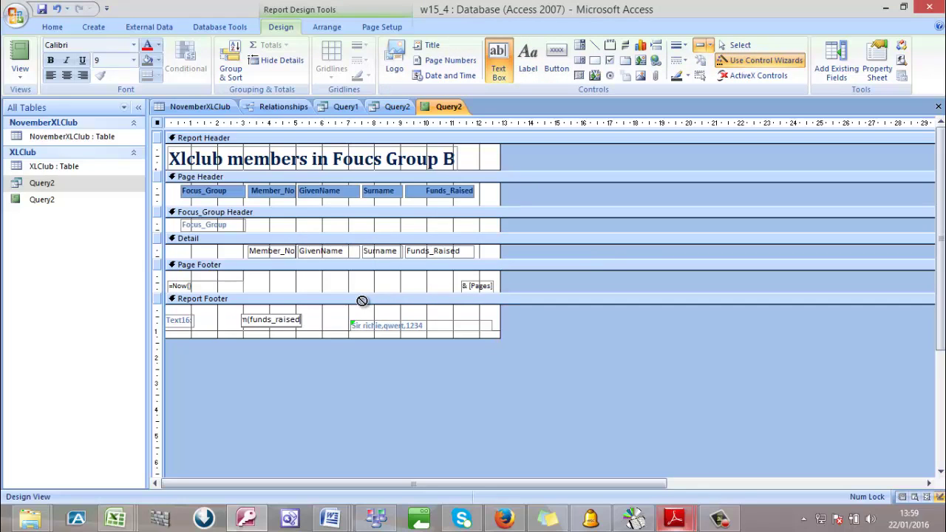
text())
key(Return)
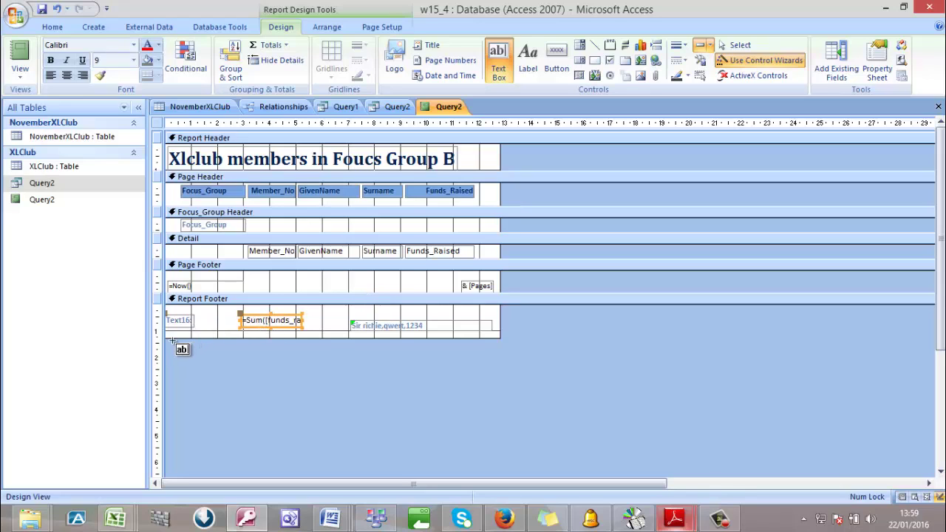
key(Escape)
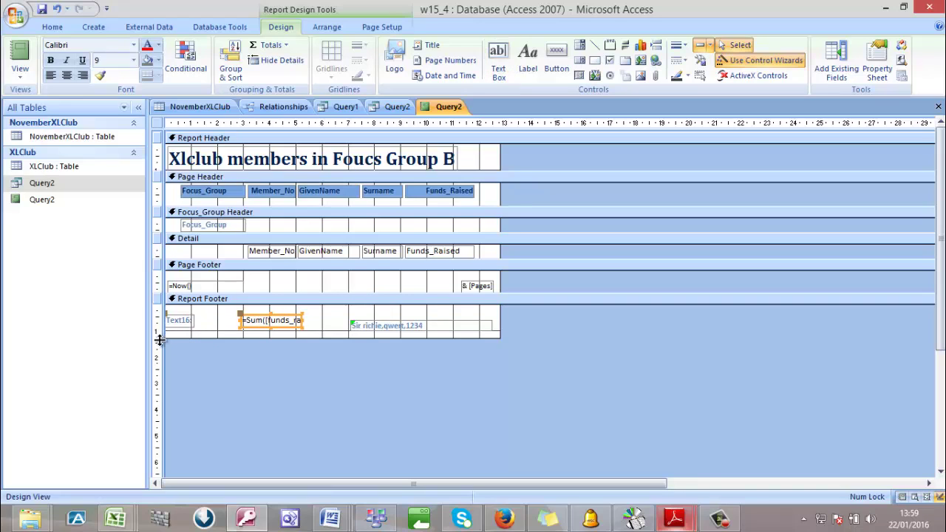
Deepen the report footer to about 1.7 cm and add a second text box below the sum that calculates =avg(funds_raised)
drag(162, 338, 162, 348)
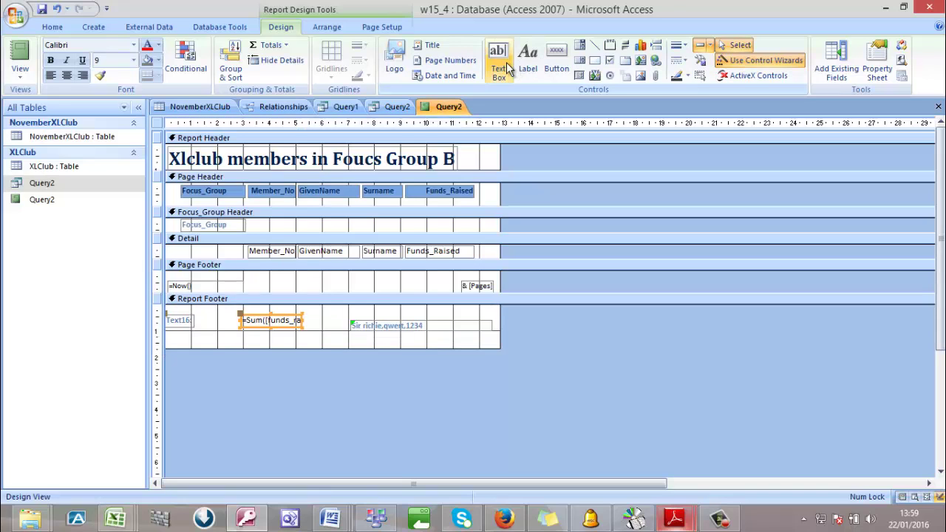
click(497, 74)
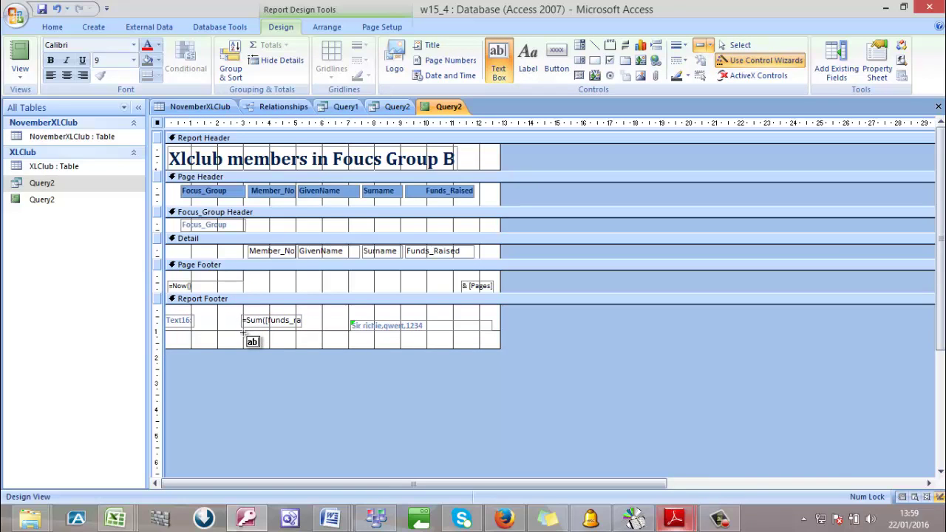
drag(242, 333, 303, 345)
click(286, 338)
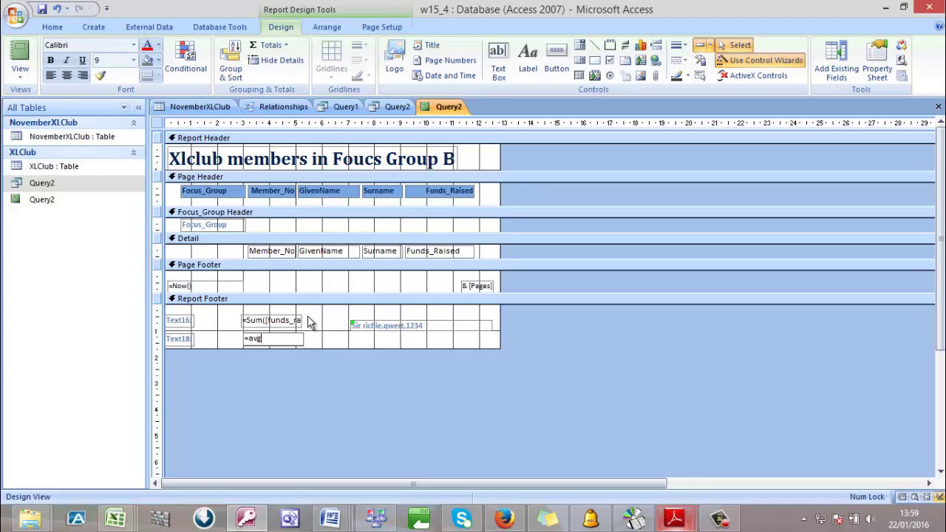
click(728, 523)
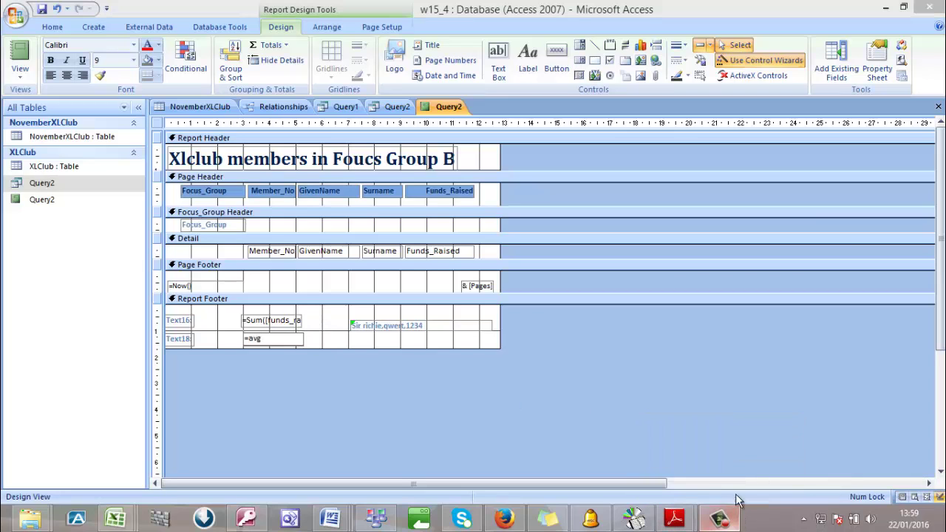
click(880, 454)
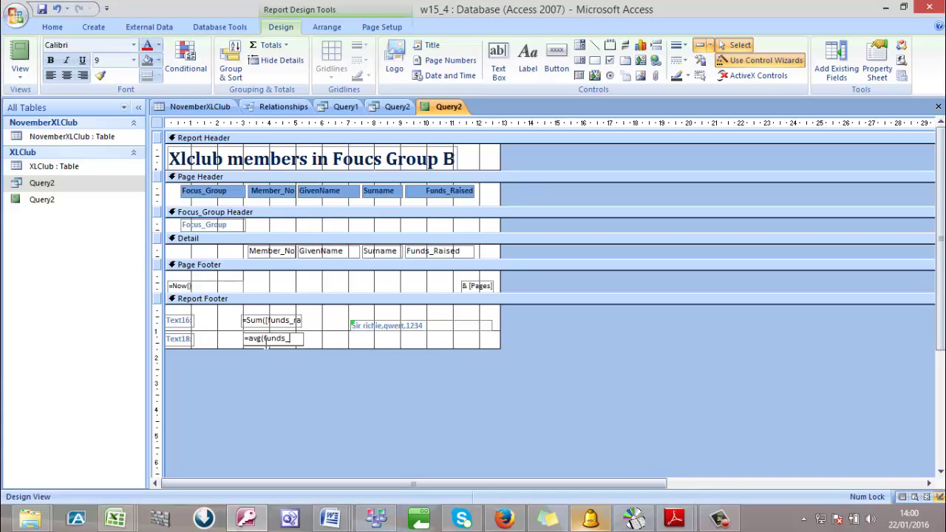
text(ised)
click(264, 347)
click(465, 293)
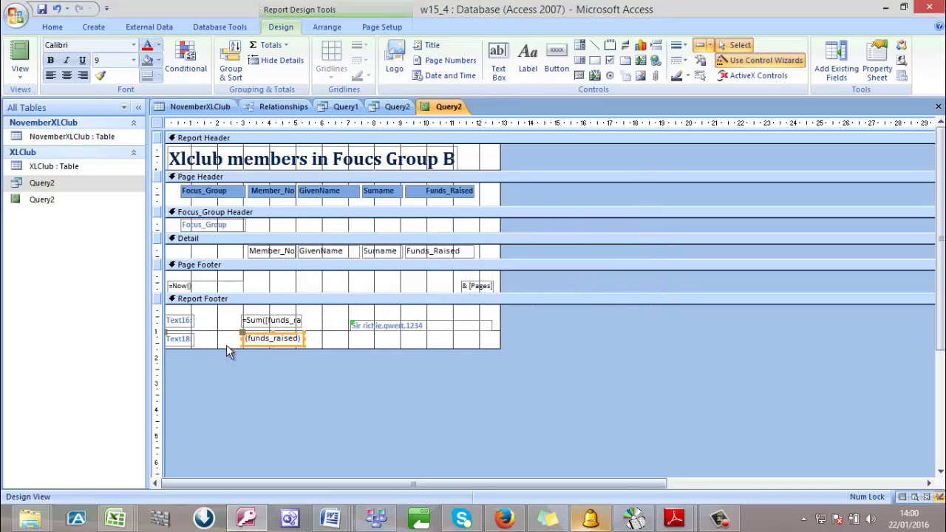
Widen the labels of the sum and average boxes to about 2.5 cm and 2.8 cm
click(183, 322)
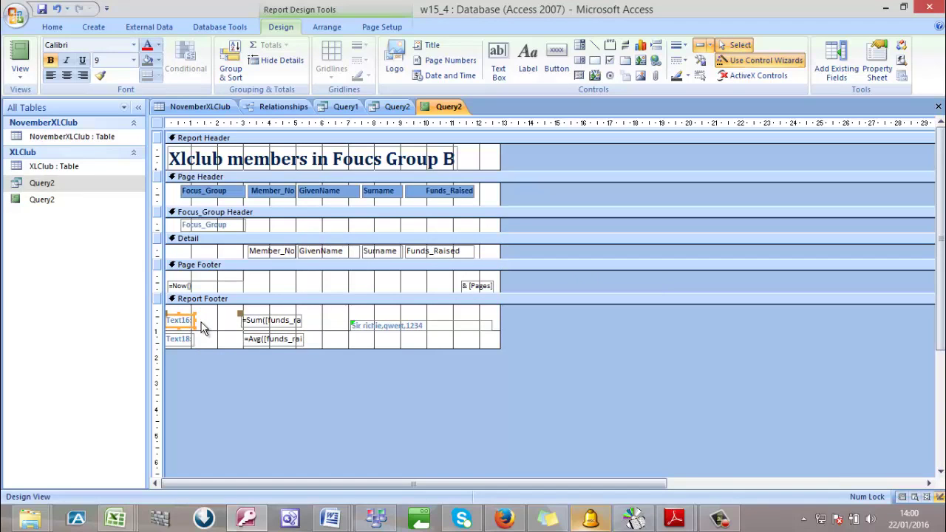
drag(194, 321, 231, 328)
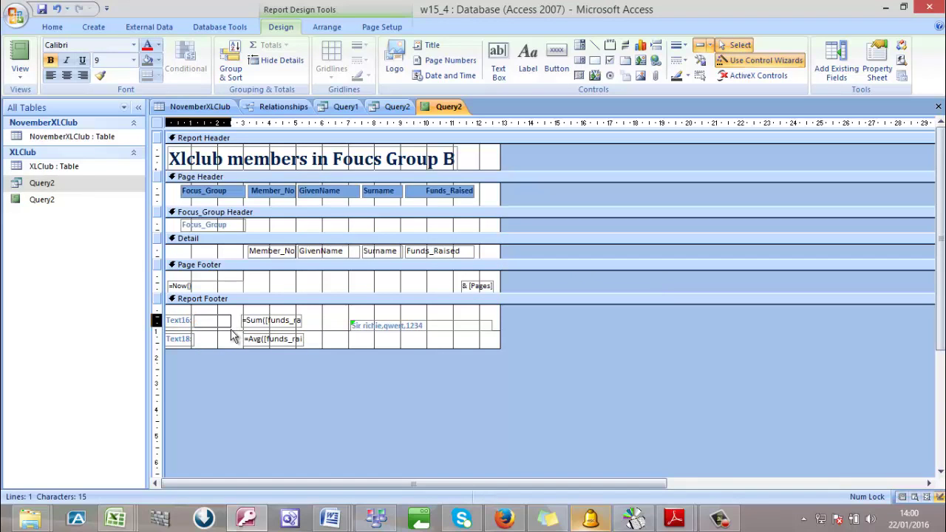
click(191, 341)
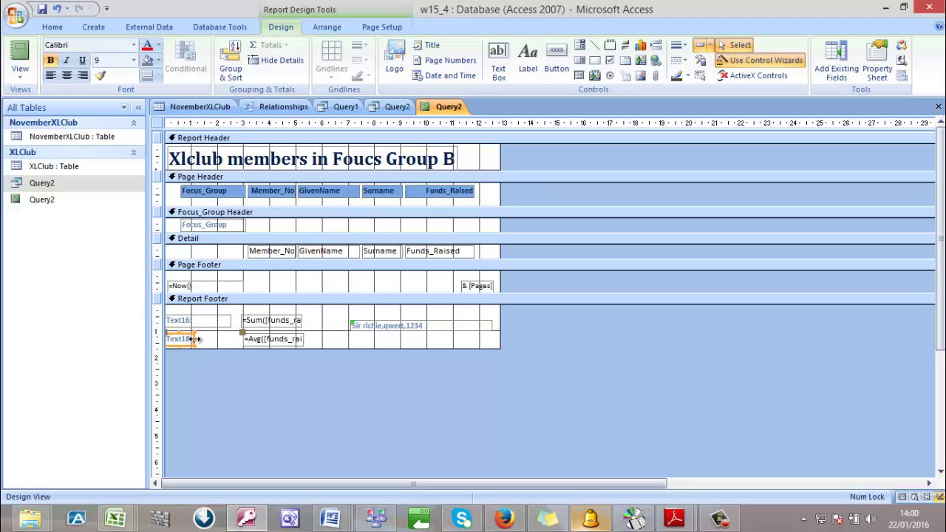
drag(194, 339, 239, 340)
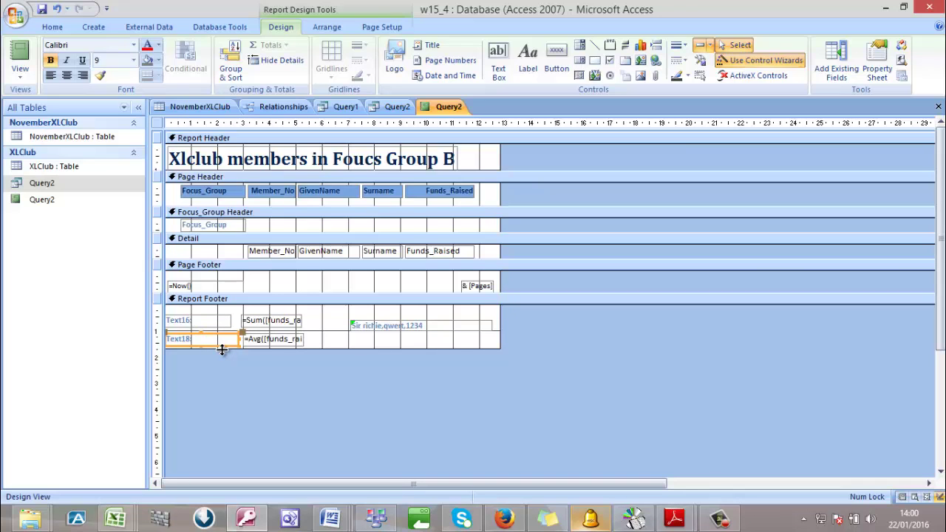
Caption the sum box's label Total Funds Raised and the average box's label Average Funds raised
click(201, 319)
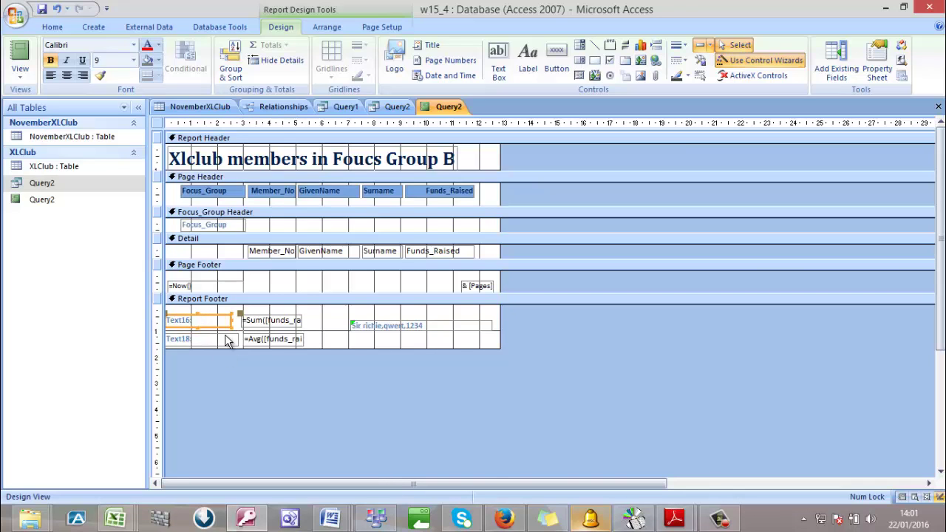
click(674, 517)
mouse_move(613, 468)
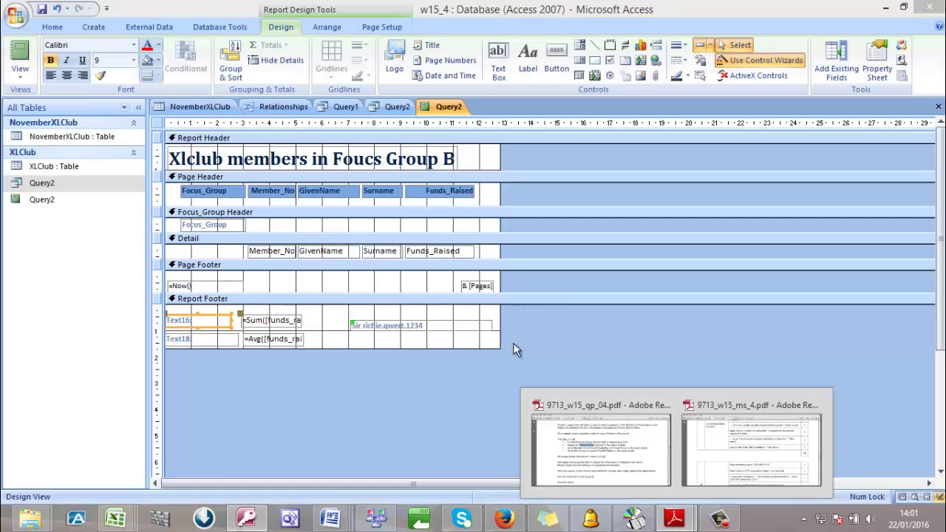
click(206, 320)
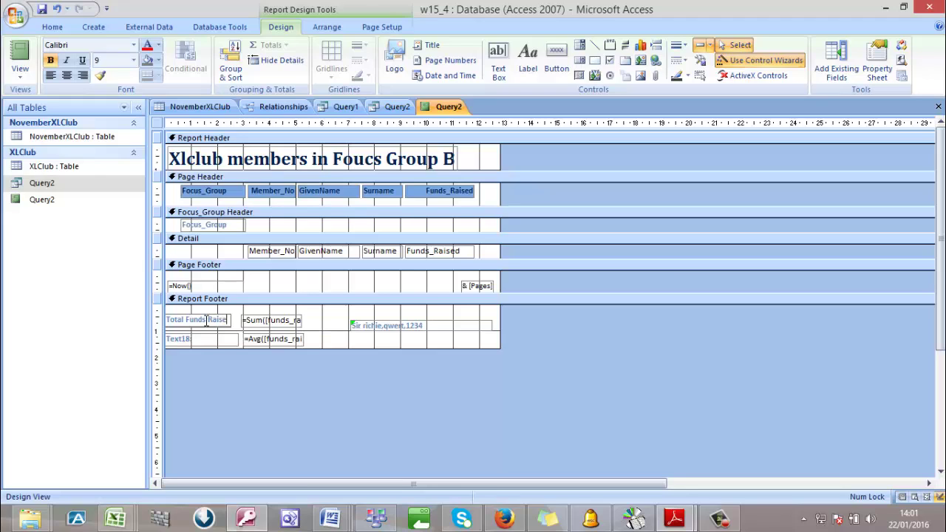
click(197, 340)
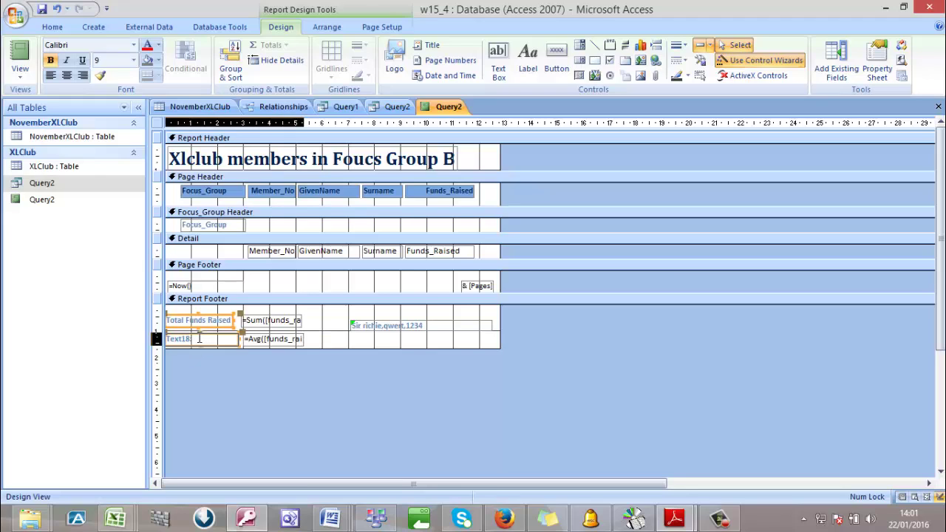
click(200, 338)
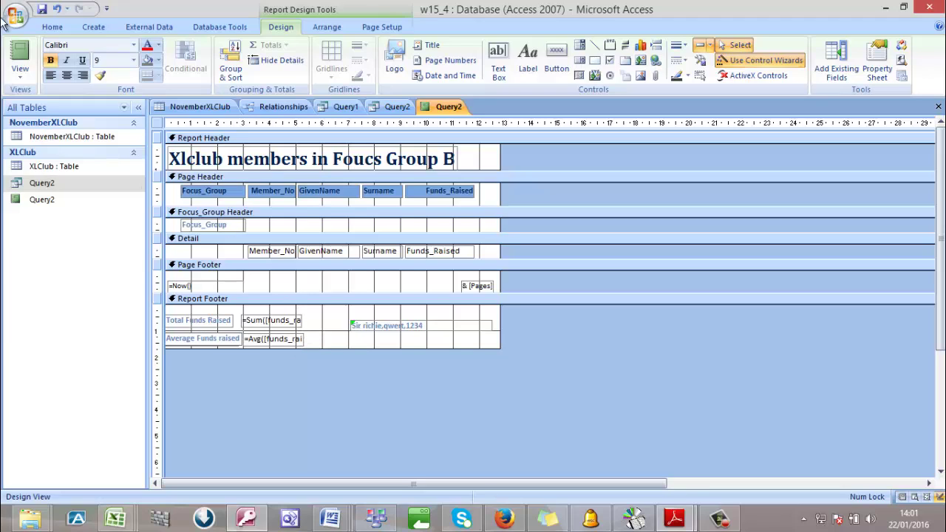
Run the report in Layout View to examine the total and average in its footer, and switch to Report View
click(20, 71)
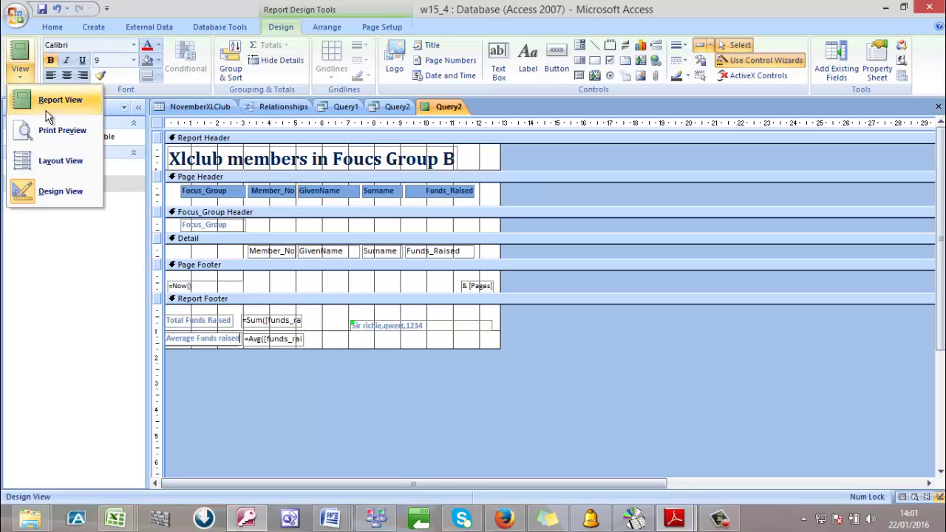
click(51, 158)
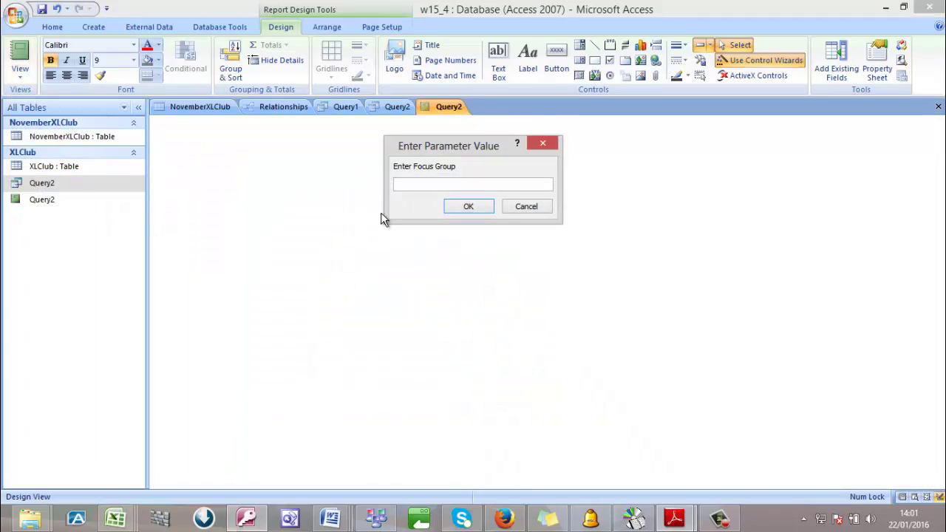
click(468, 206)
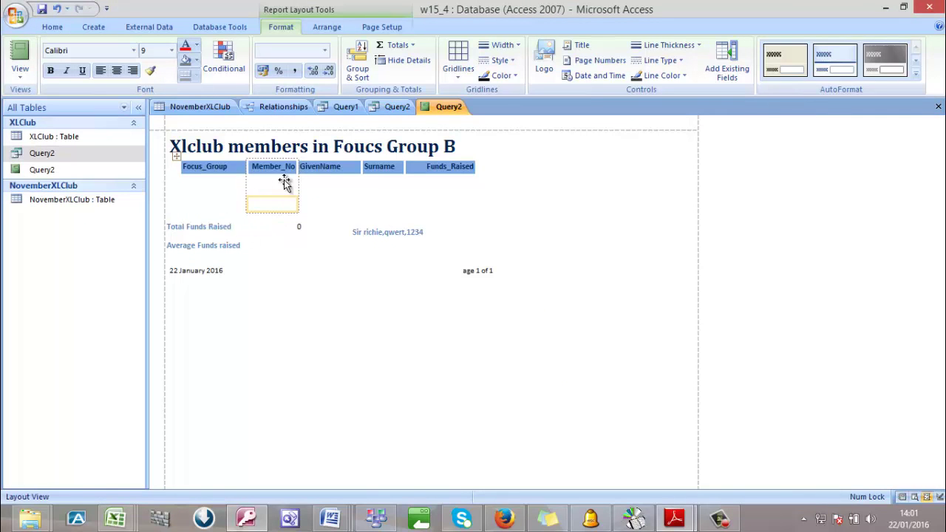
drag(265, 202, 282, 245)
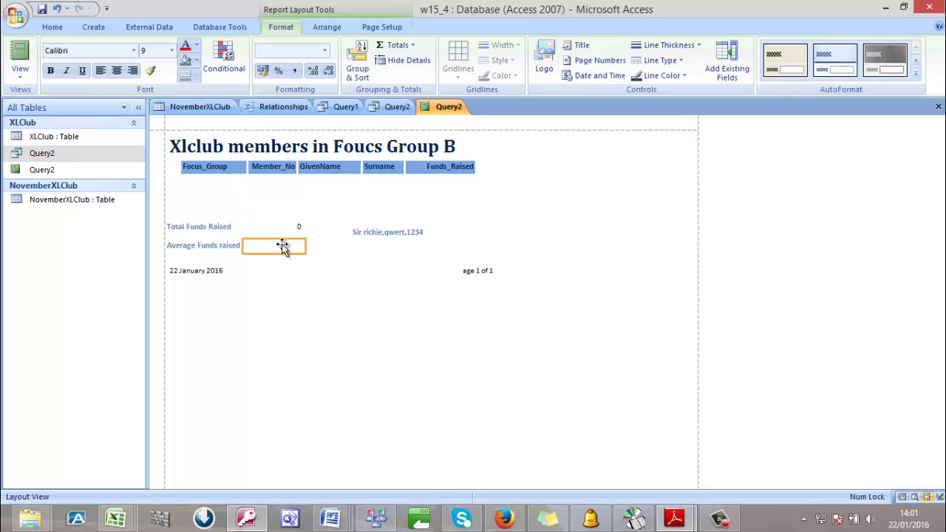
click(20, 55)
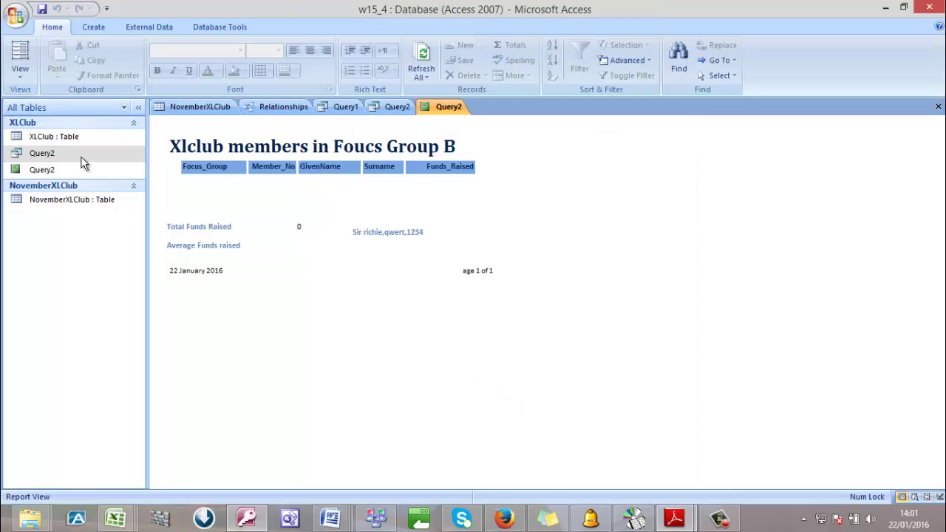
In the report's Design View, set the footer's total funds raised box to 0 decimal places
click(20, 70)
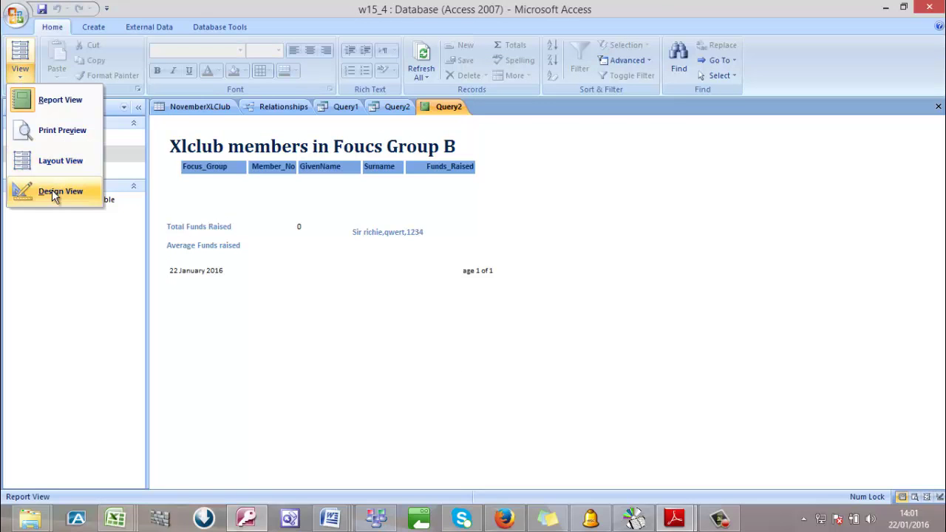
click(58, 191)
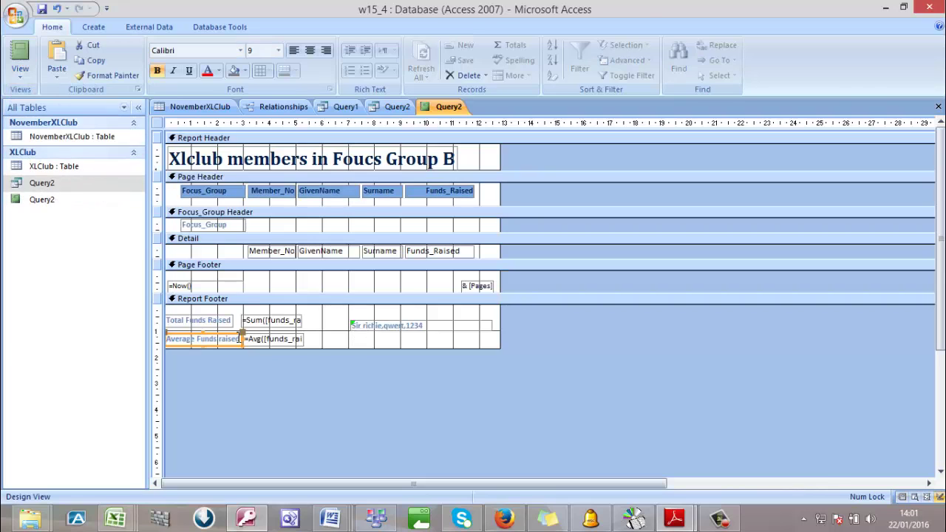
click(206, 316)
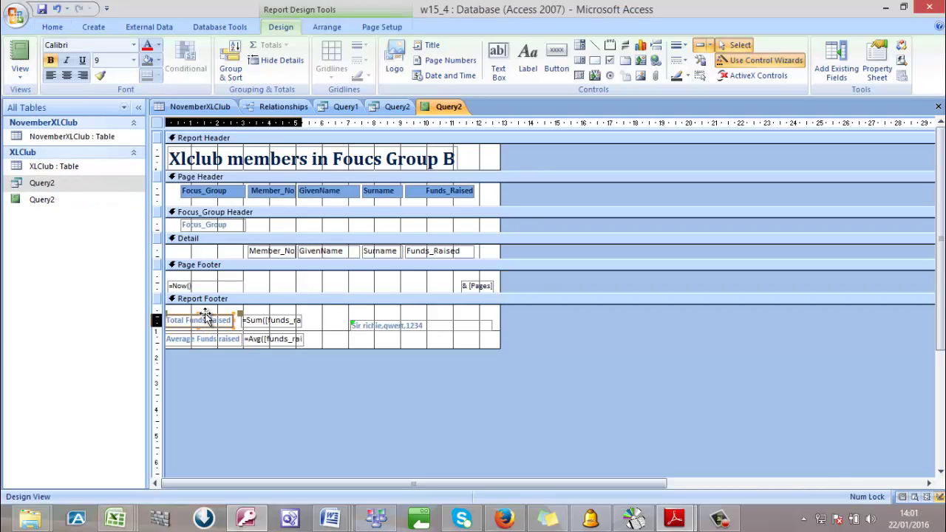
click(278, 316)
right_click(278, 316)
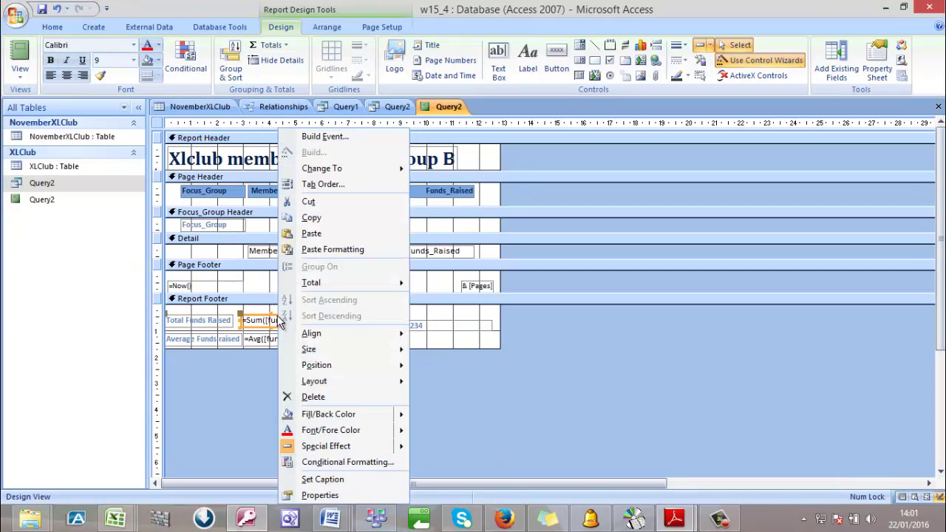
click(348, 493)
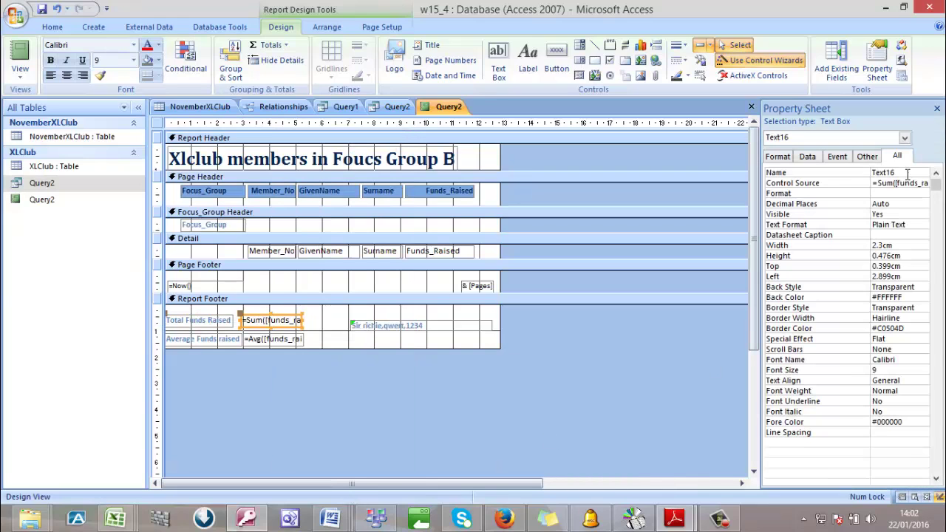
click(895, 204)
click(922, 204)
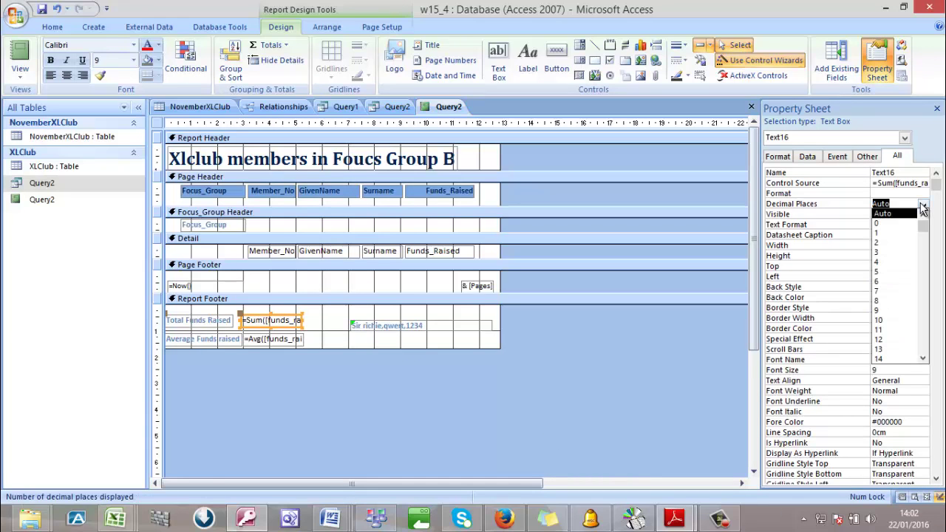
click(897, 223)
Undock and widen the property sheet and set the total funds raised box's format to Currency
click(920, 194)
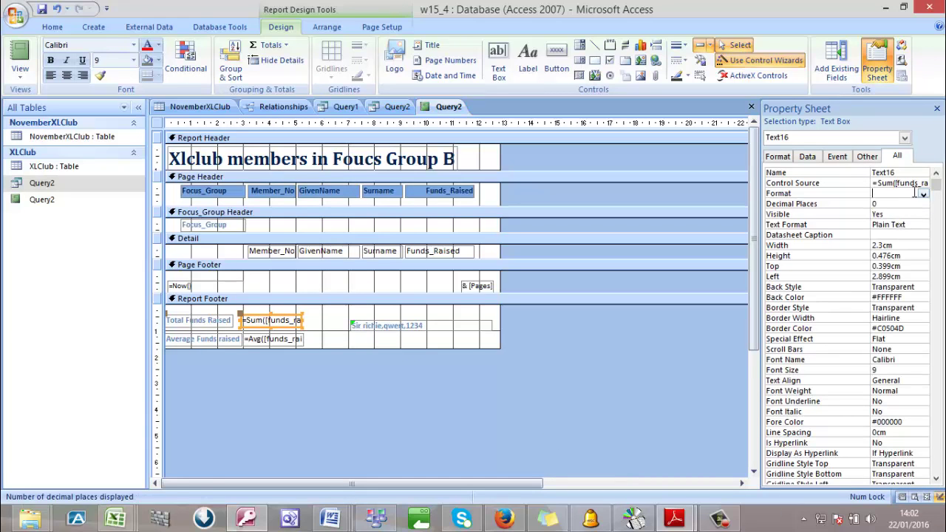
click(923, 194)
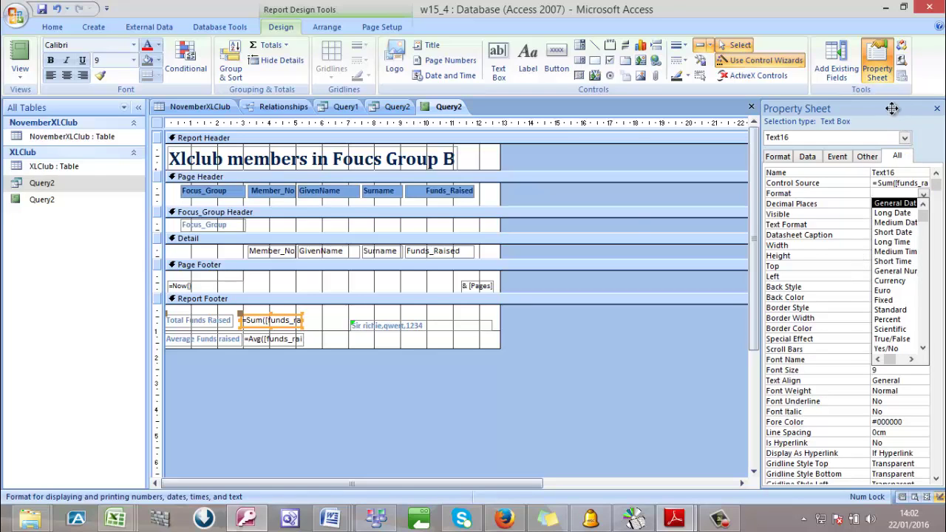
drag(895, 111, 612, 116)
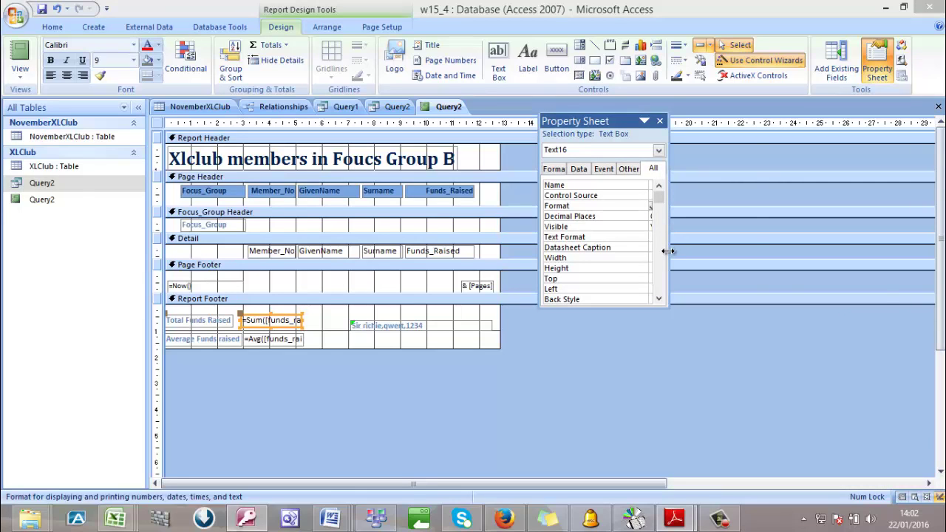
drag(668, 252, 877, 294)
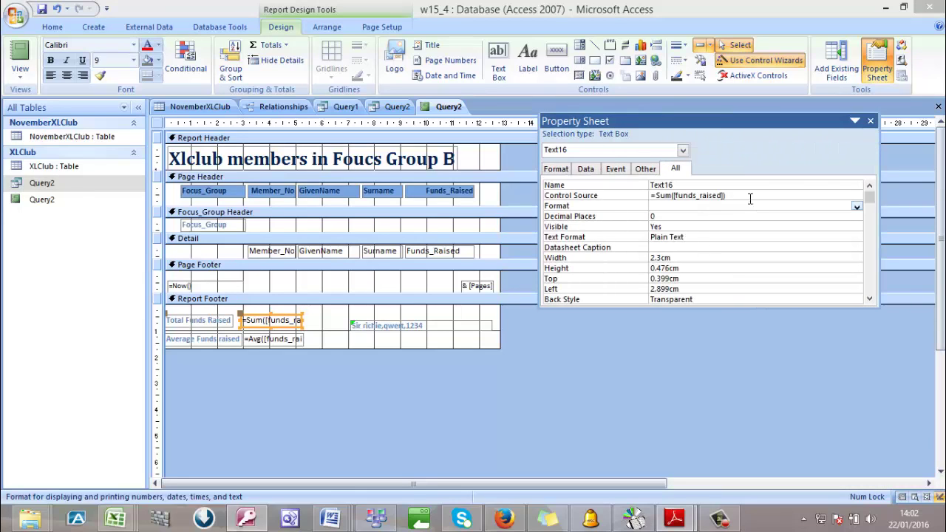
click(856, 209)
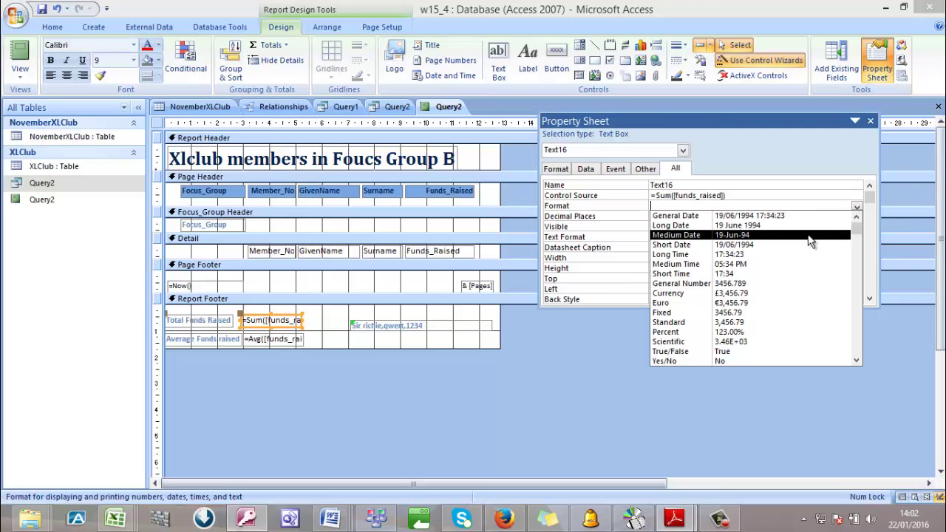
click(738, 294)
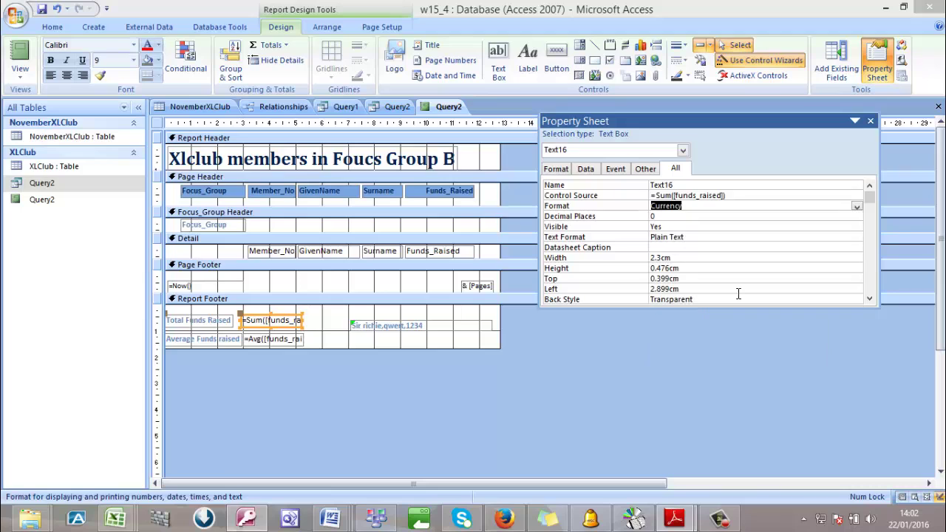
click(870, 122)
Format the average funds raised box in the report footer as Currency with 0 decimal places
click(283, 342)
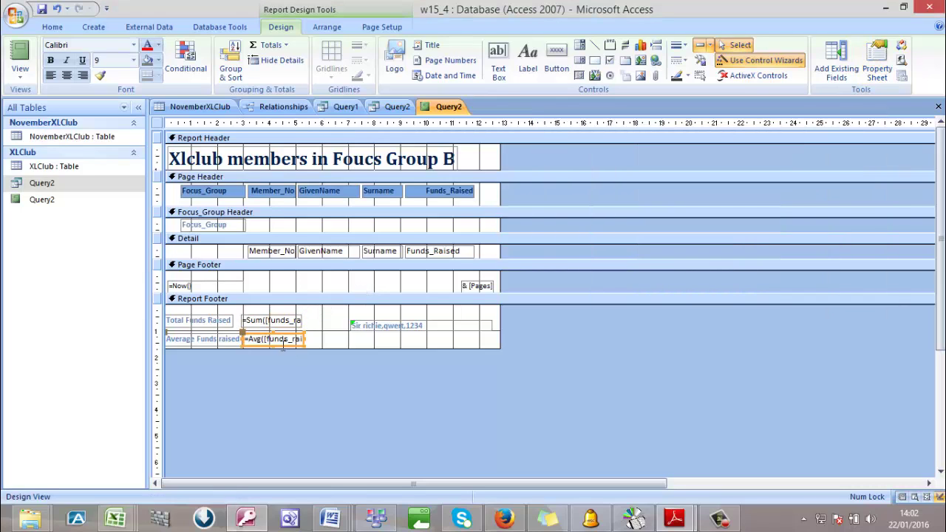
right_click(282, 345)
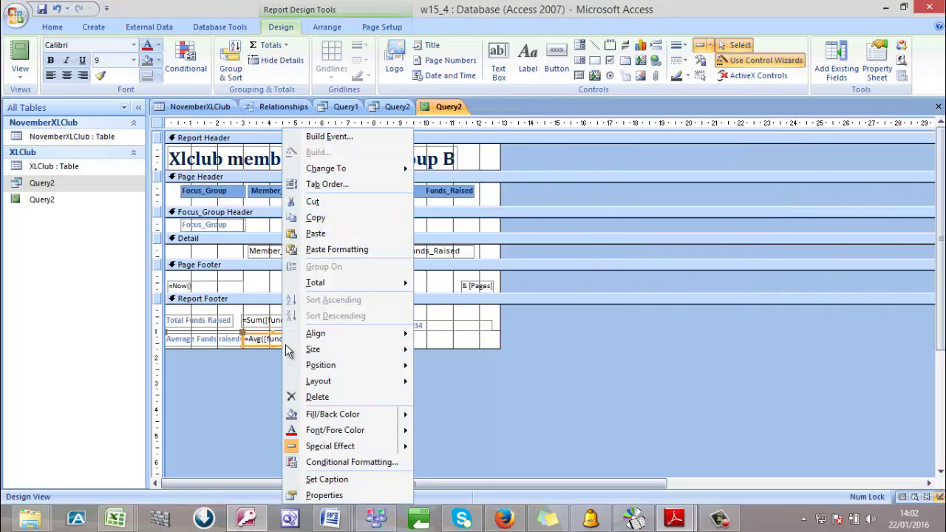
click(329, 496)
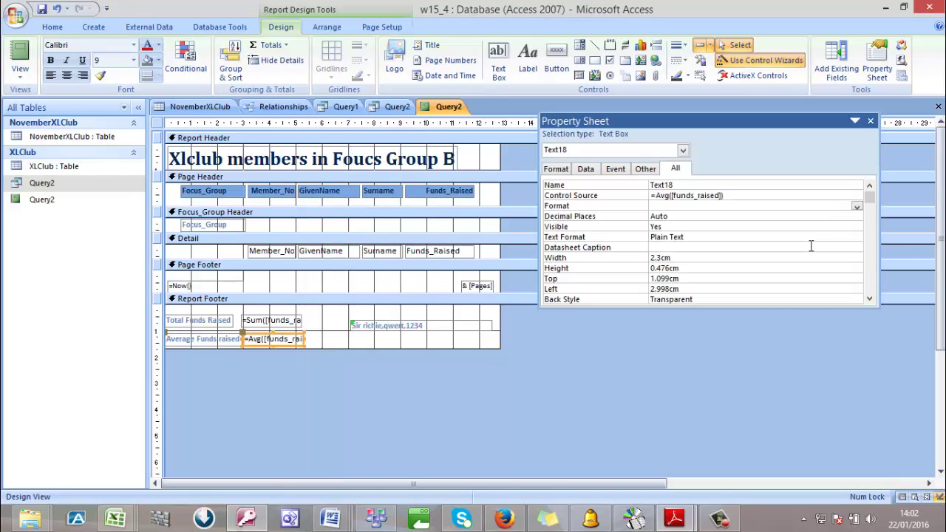
click(856, 207)
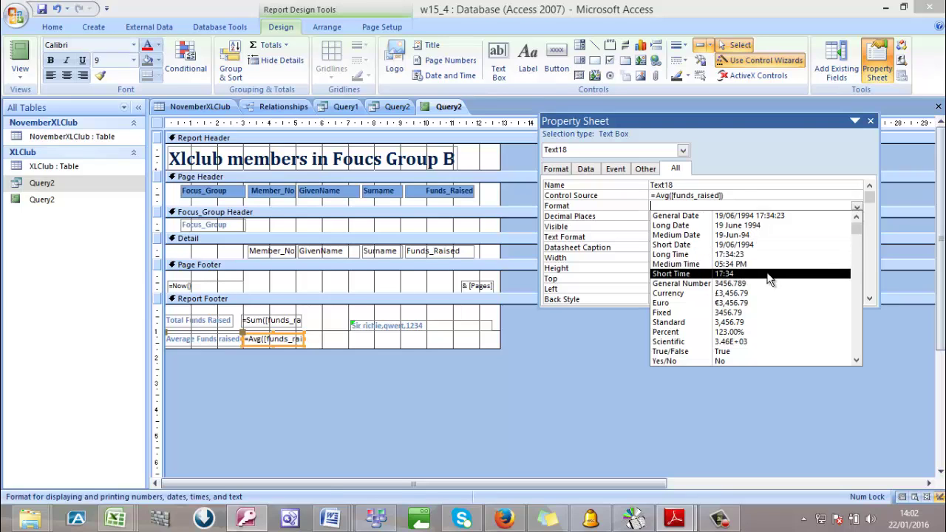
click(760, 293)
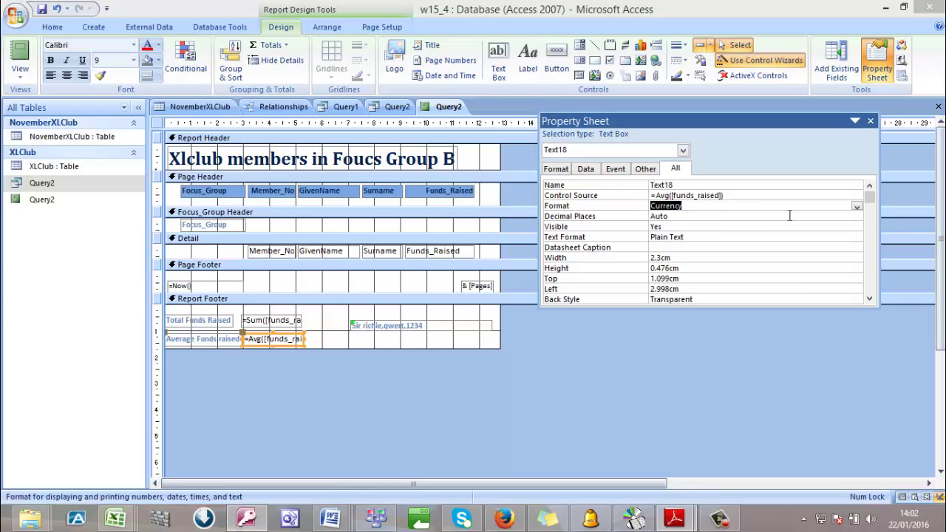
click(810, 216)
click(857, 215)
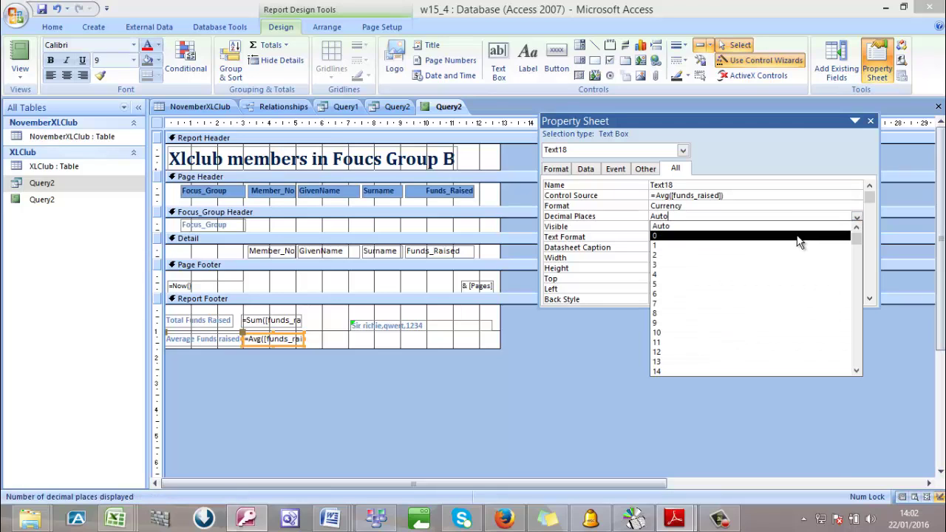
click(798, 235)
click(870, 124)
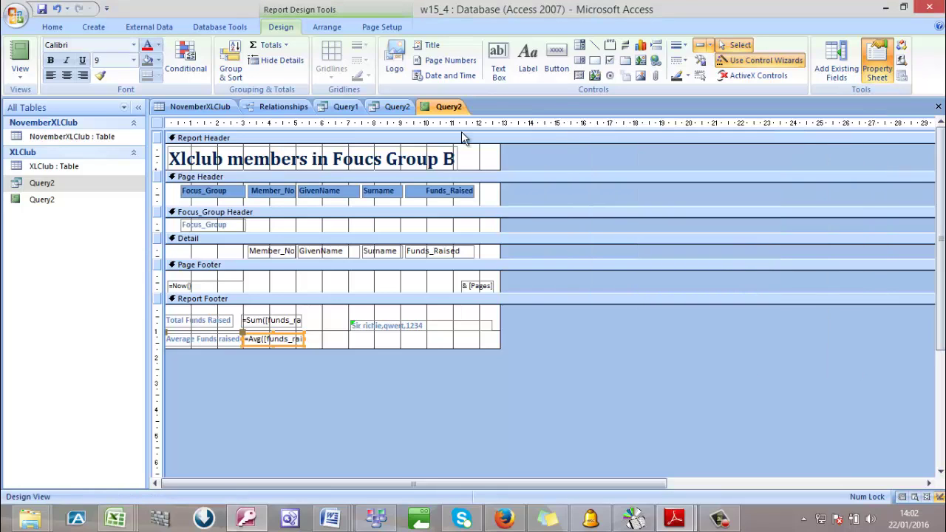
Run the report for Focus Group B in Report View to check the formatting of the footer's total and average
click(18, 53)
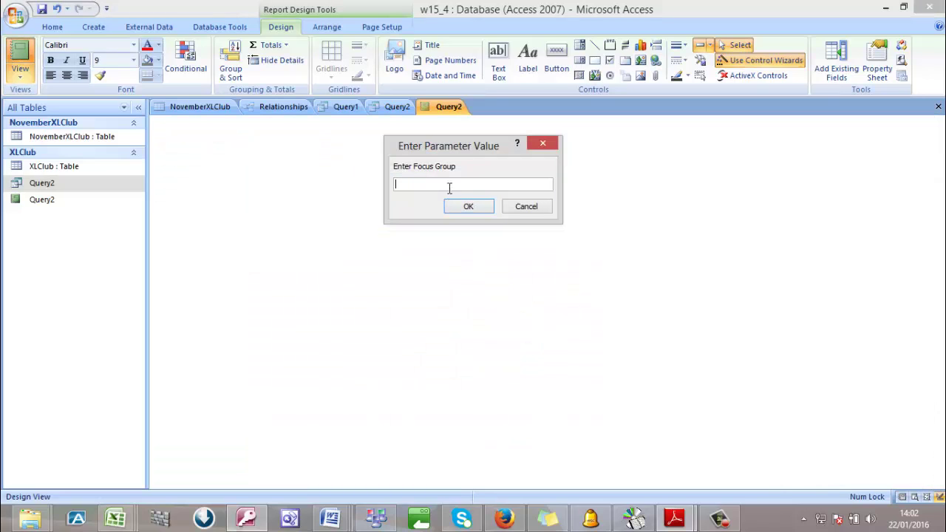
text(B)
click(456, 209)
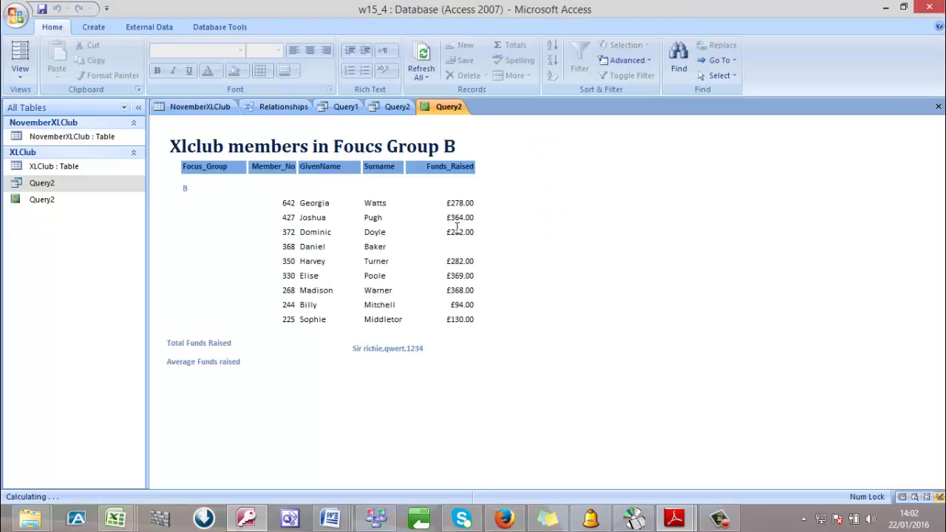
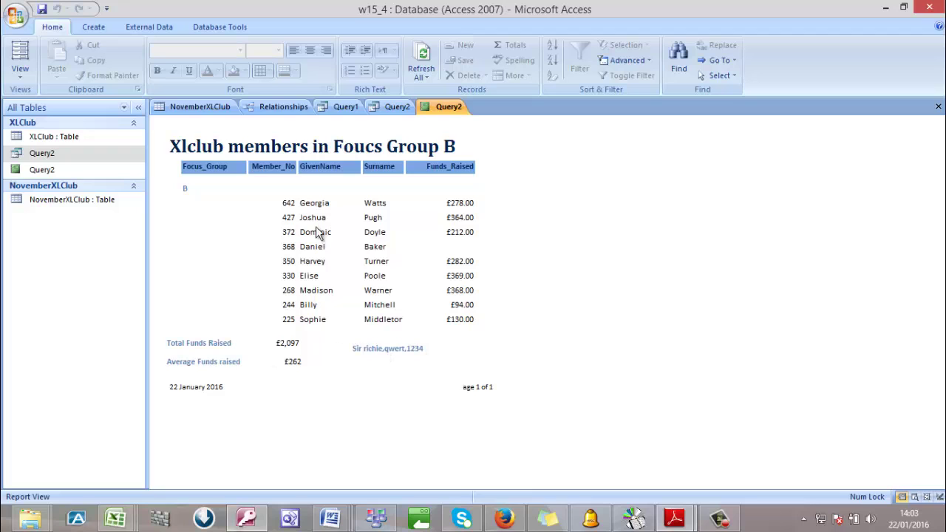
In Layout View, correct the report title's misspelt word so it reads Xlclub members in Focus Group B
click(21, 72)
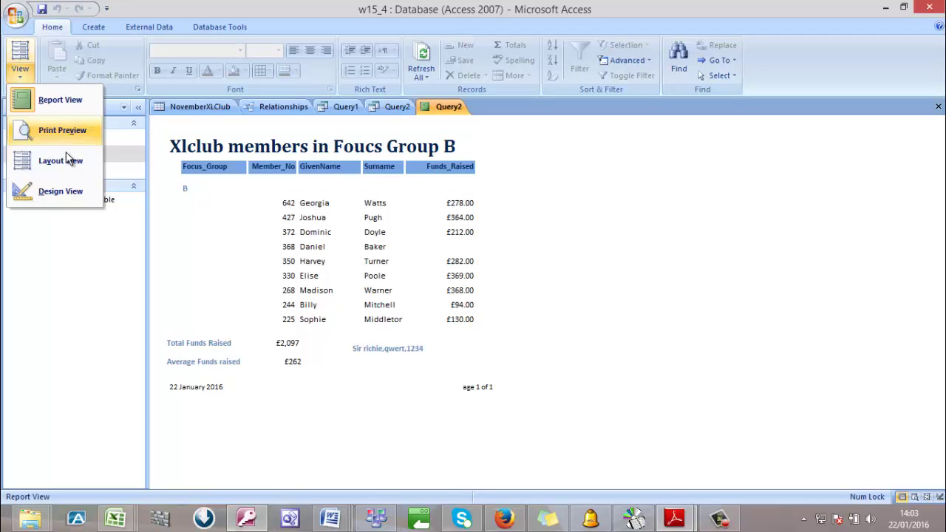
click(306, 161)
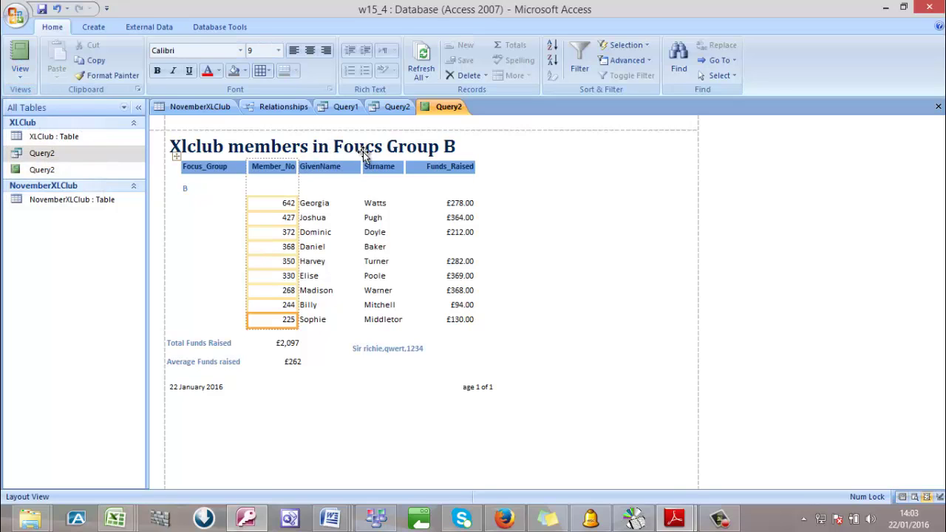
click(362, 150)
click(361, 146)
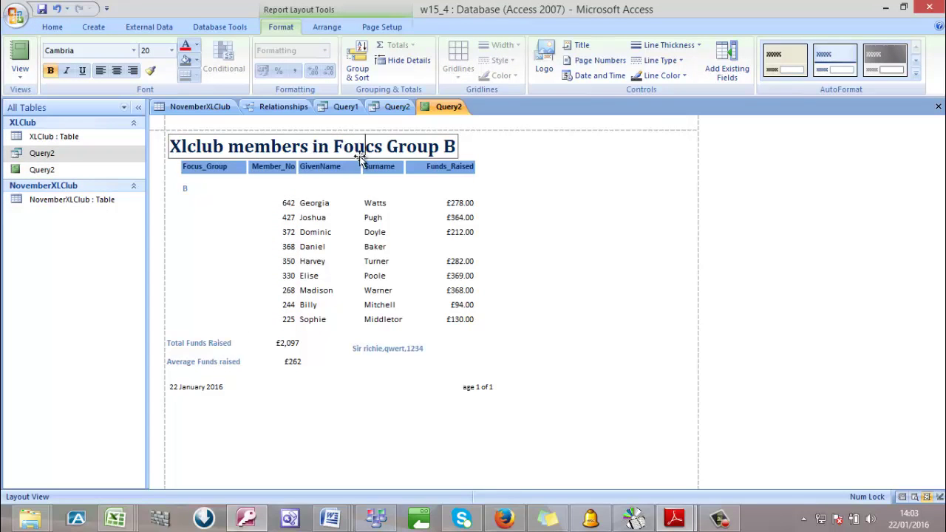
key(BackSpace)
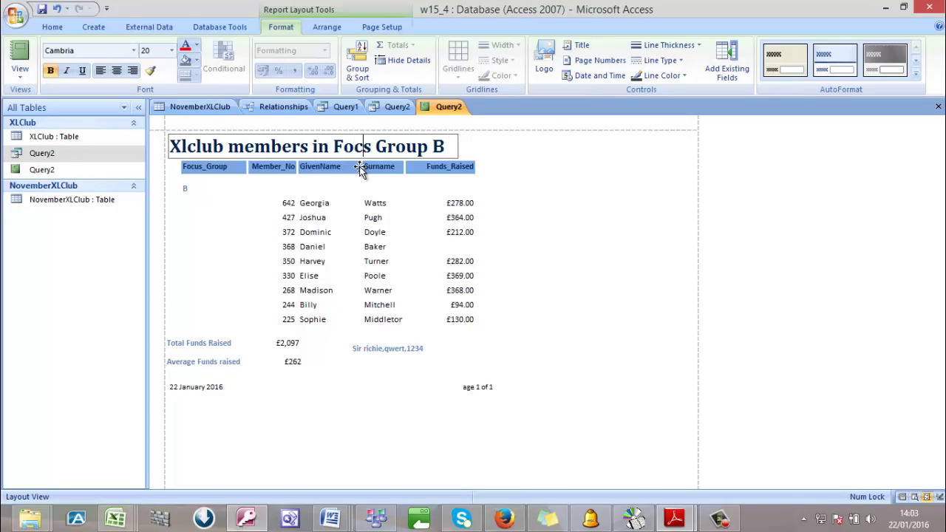
text(u)
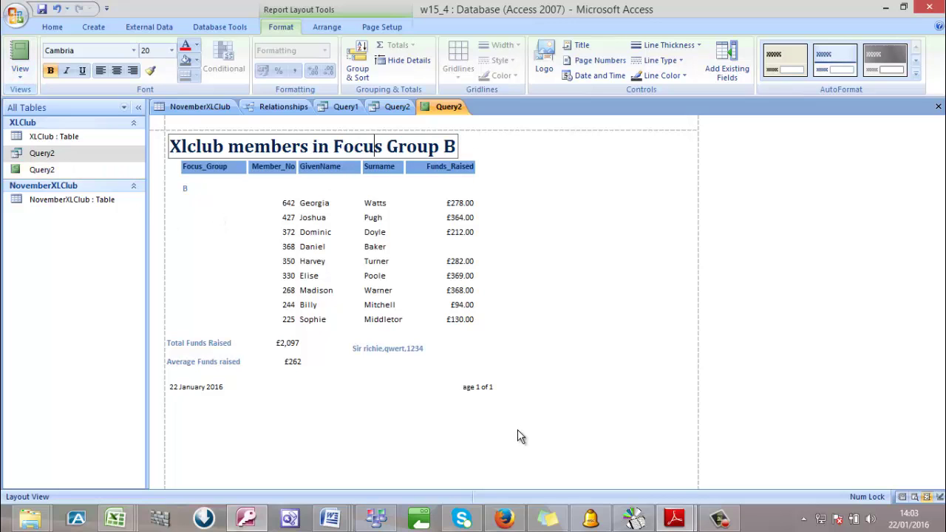
Switch to the exam paper in Adobe Reader to check the report requirements, and return to the Access report
click(681, 520)
click(542, 411)
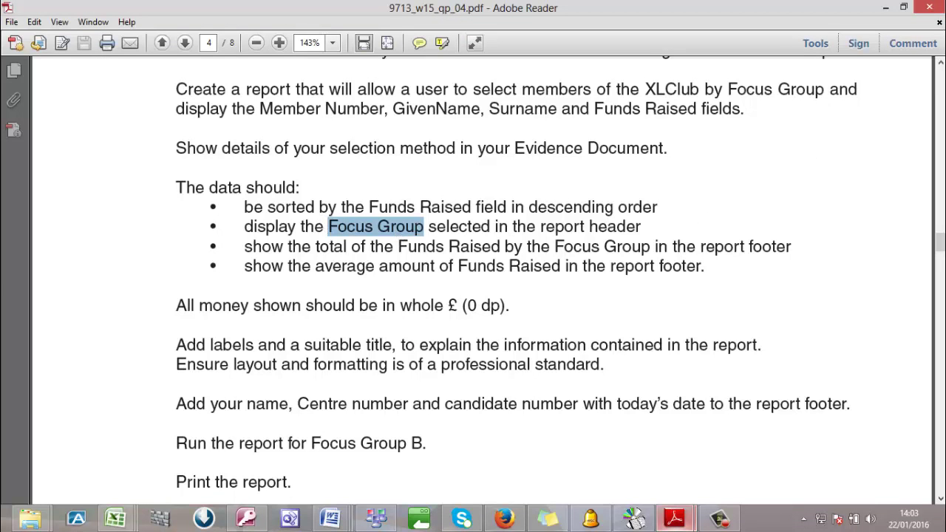
click(885, 7)
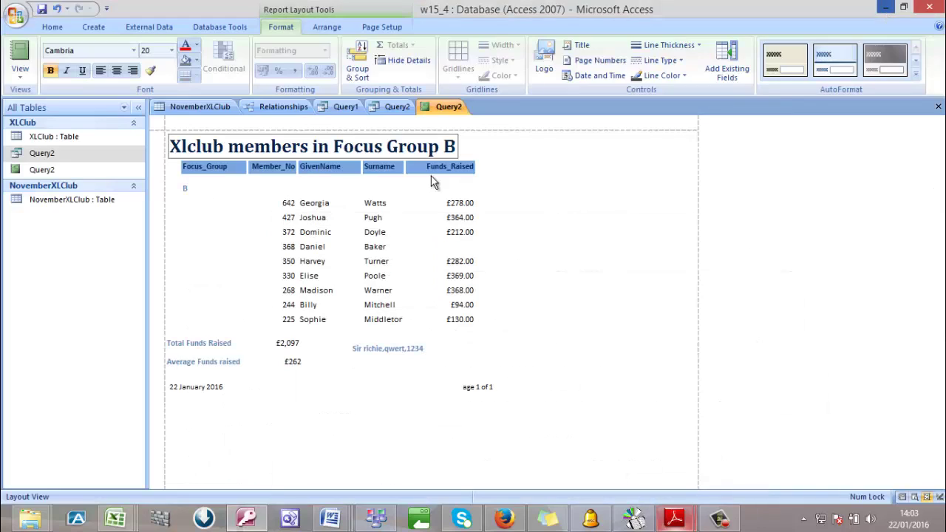
Switch the report to Design View and enlarge the Report Header section to about 2 cm tall, leaving space below the title
click(188, 191)
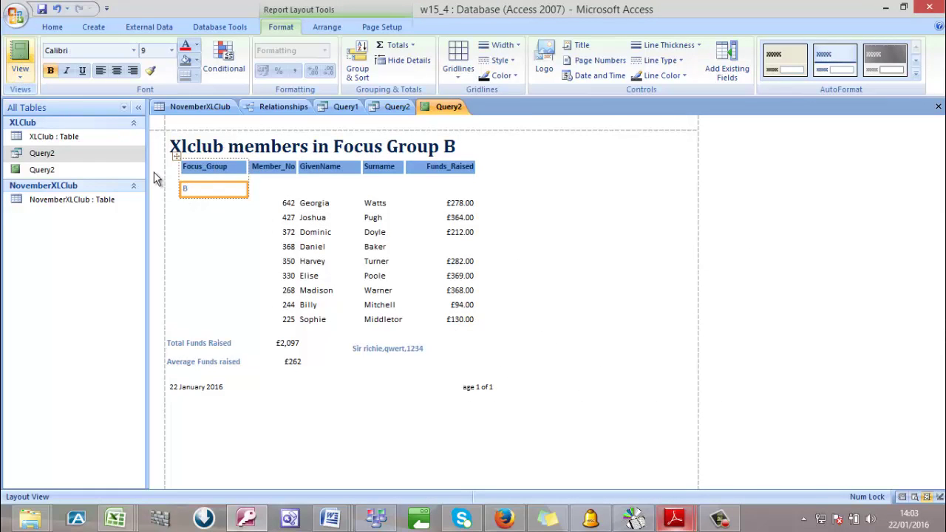
click(212, 168)
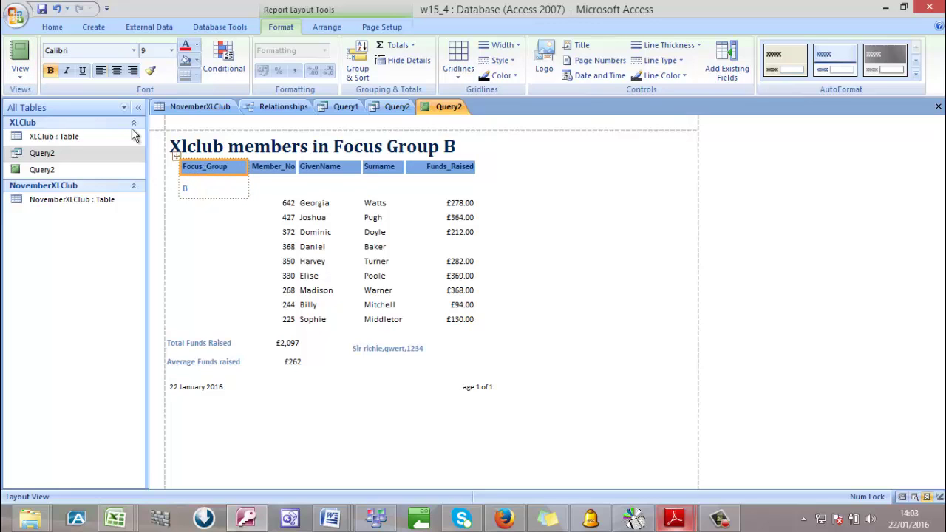
click(20, 87)
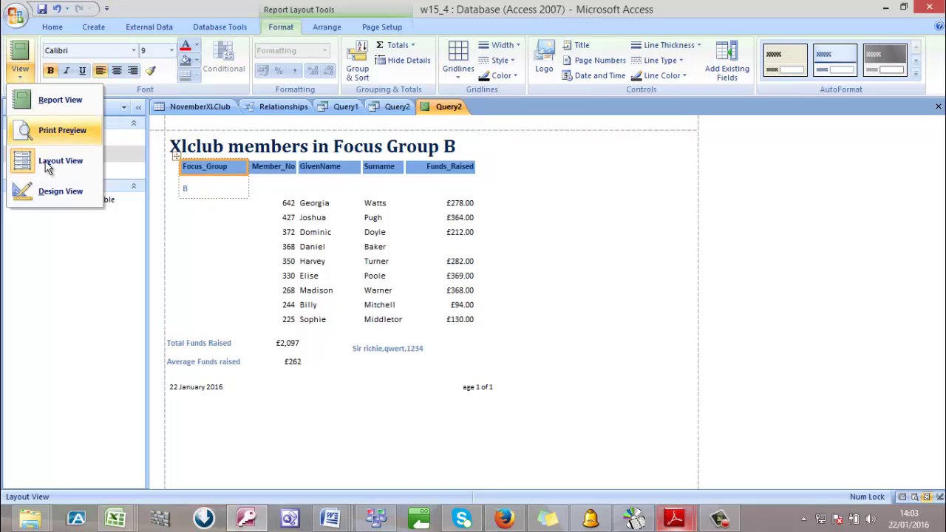
click(104, 199)
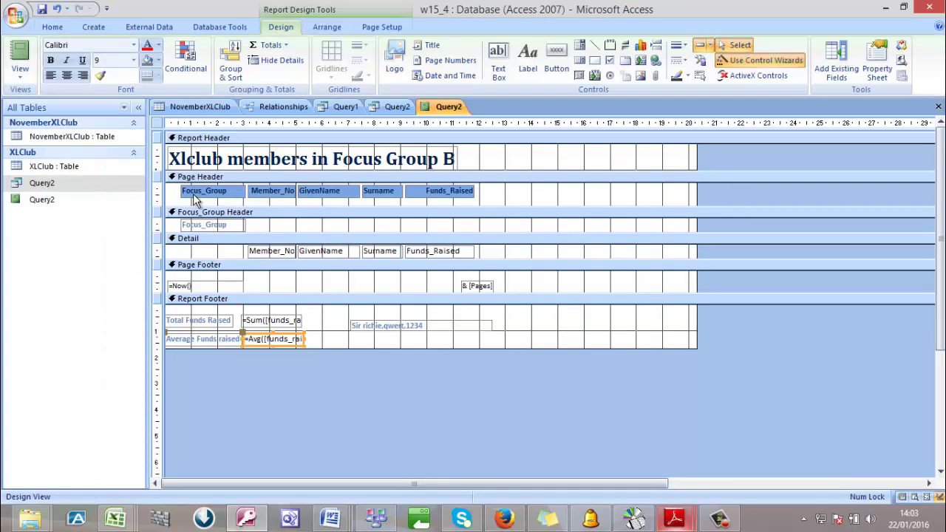
drag(157, 144, 159, 203)
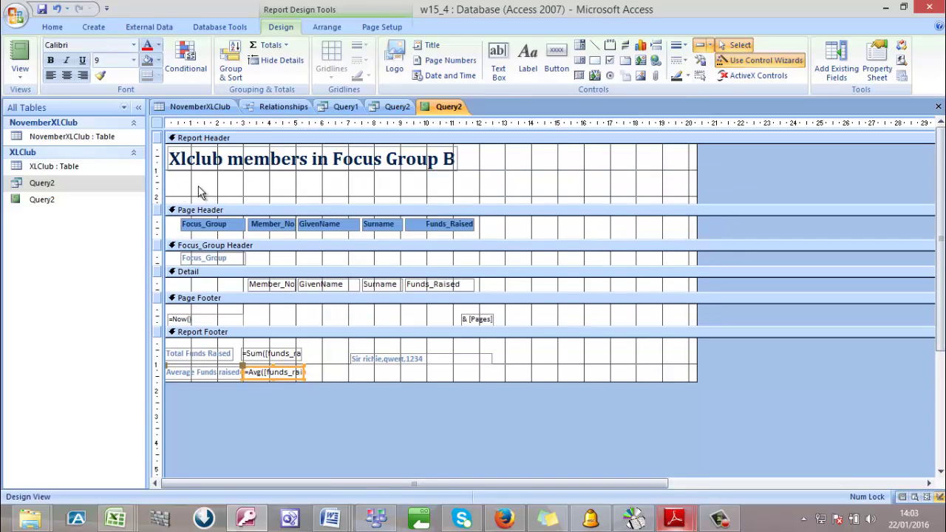
Try to move the Focus_Group label from the Page Header to below the title in the Report Header by cutting and pasting it
click(224, 231)
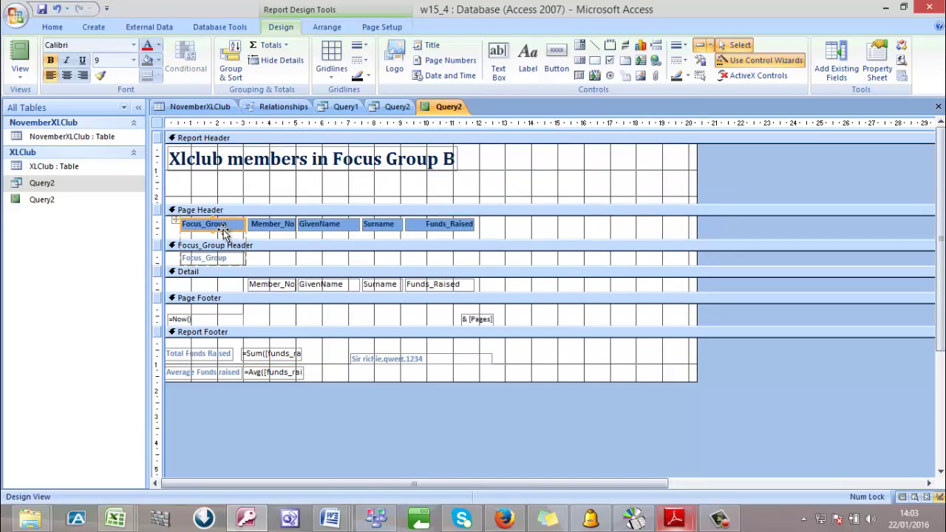
right_click(224, 231)
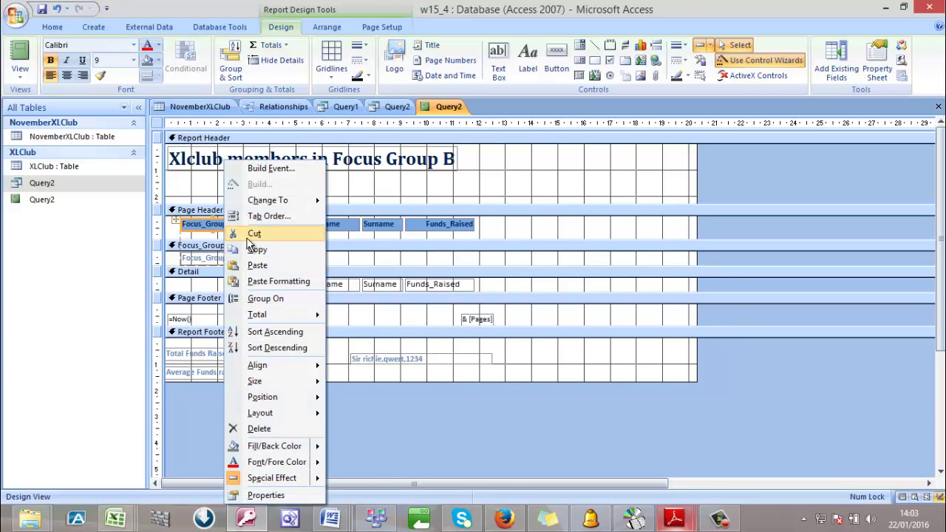
click(254, 235)
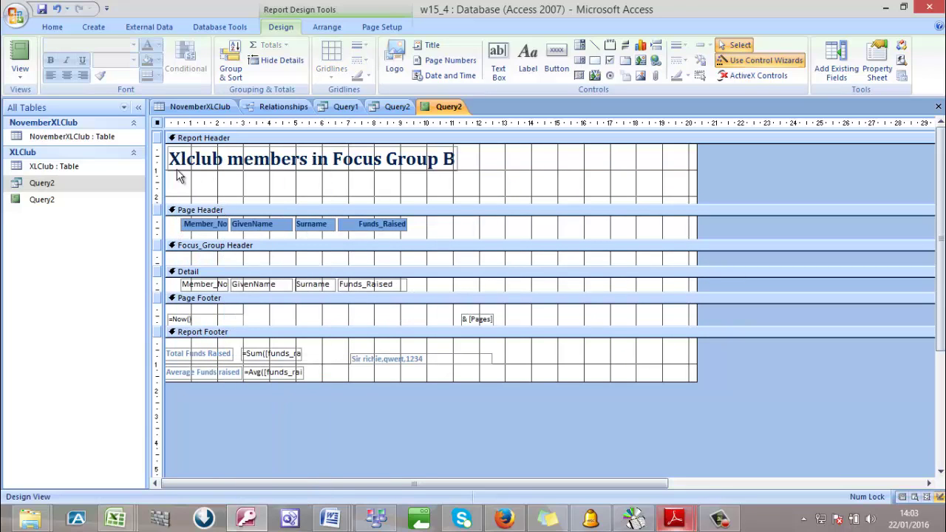
right_click(183, 184)
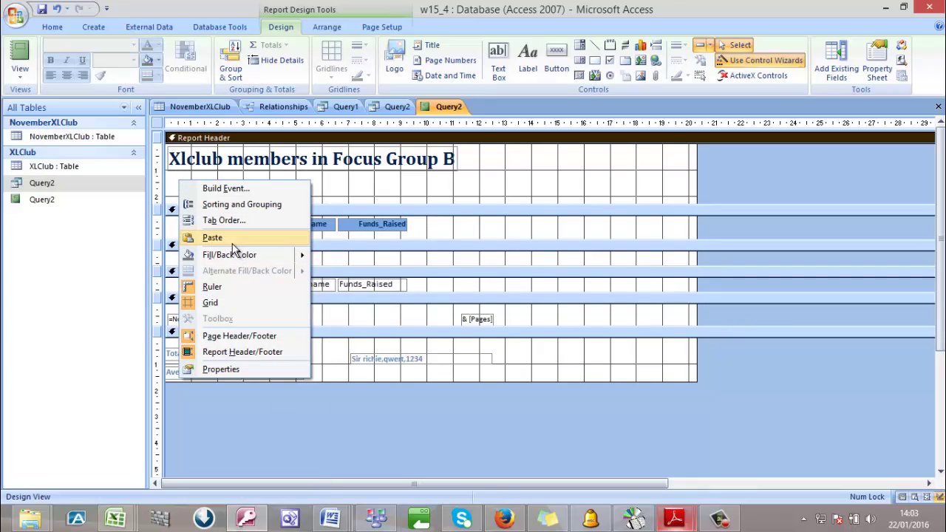
click(232, 244)
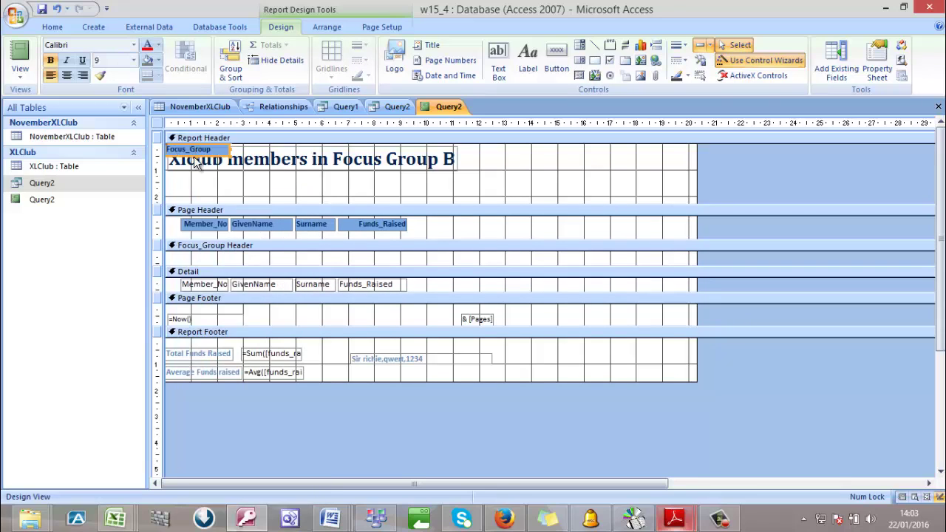
drag(195, 160, 263, 187)
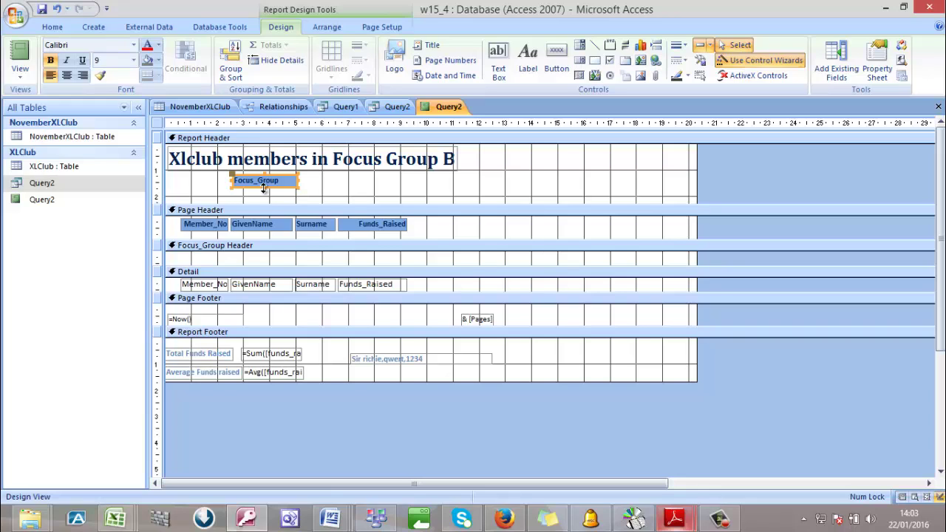
Undo the repositioning, pasting and cutting of the Focus_Group label
key(ctrl+z)
key(ctrl+z)
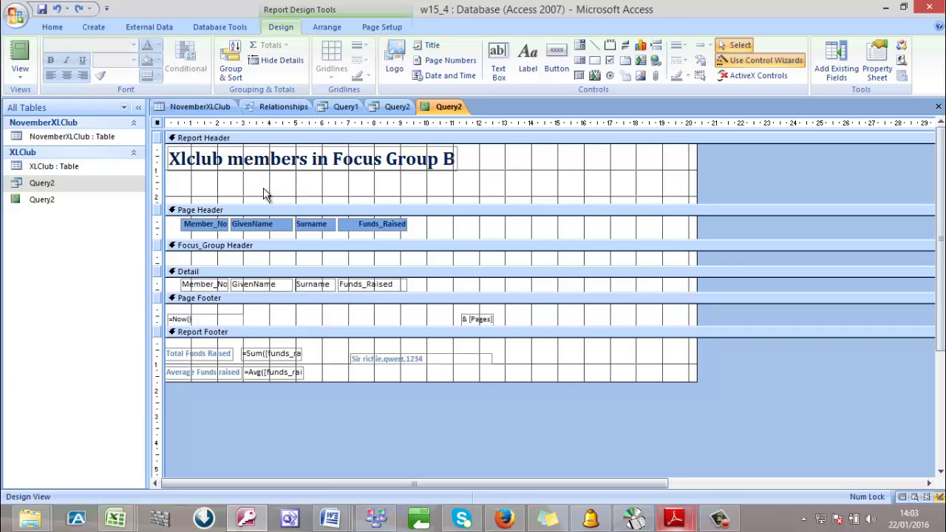
key(ctrl+z)
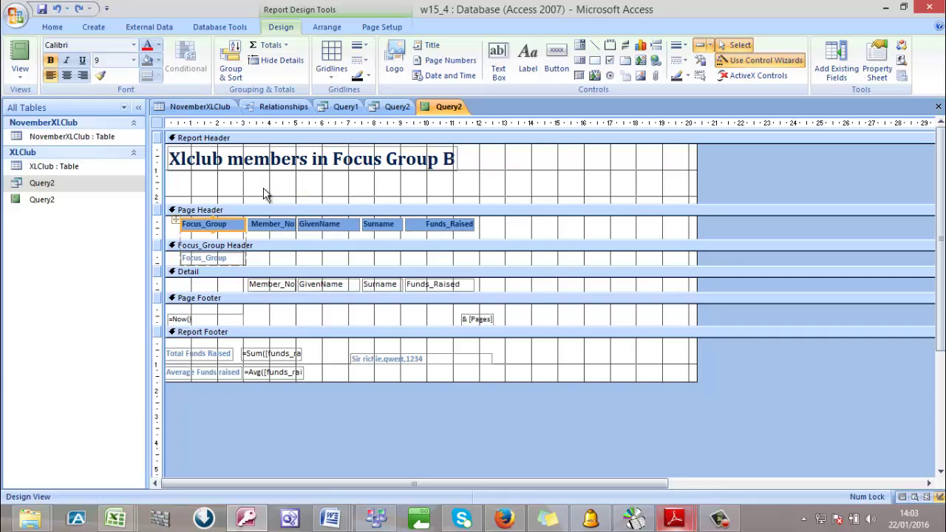
Try to move the whole tabular layout of labels and fields up into the Report Header, and undo the attempt
click(226, 264)
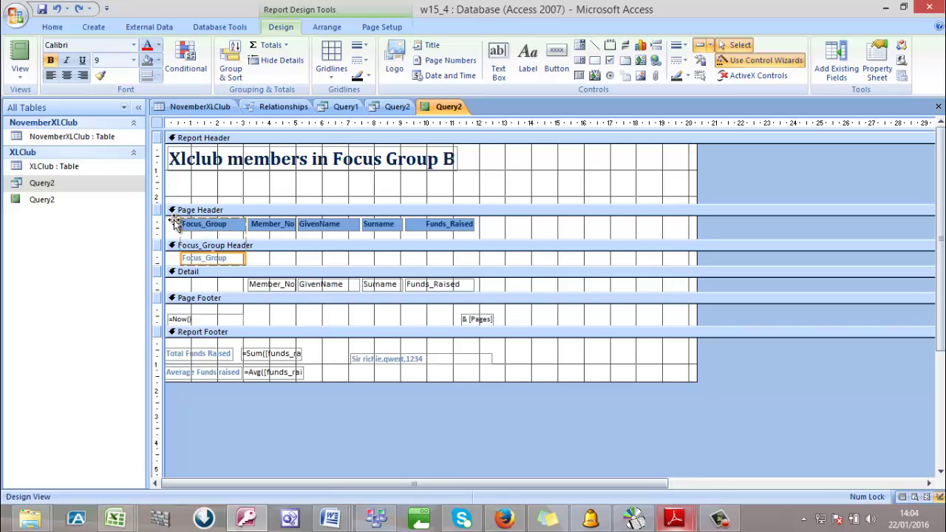
click(174, 223)
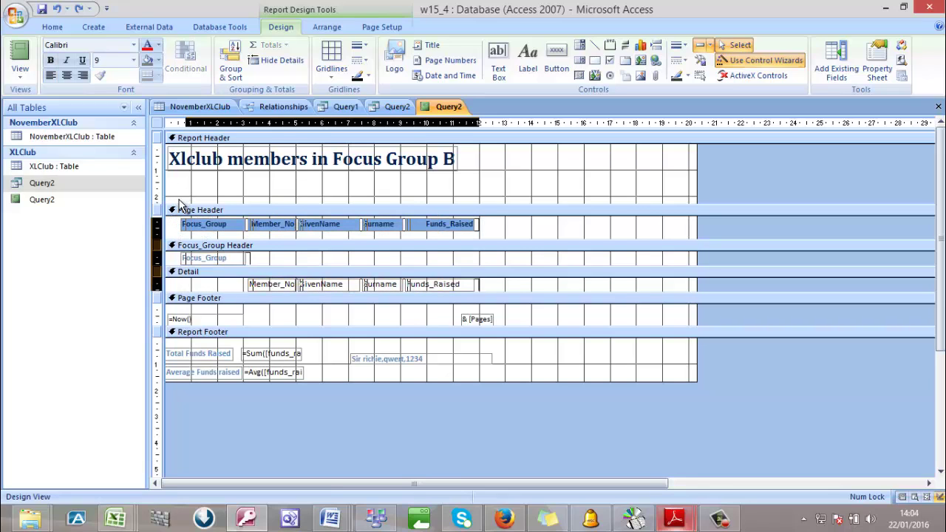
drag(180, 206, 203, 203)
key(ctrl+z)
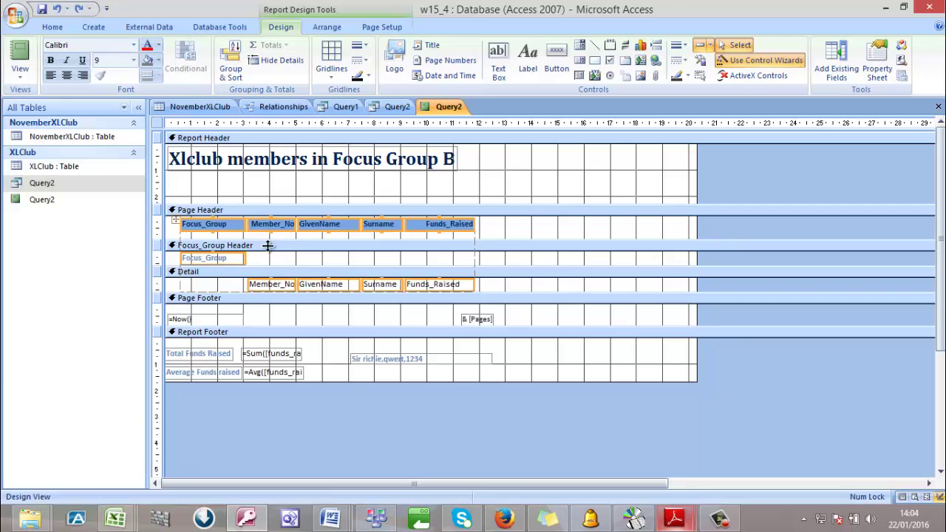
Try to move only the Focus_Group label from the Page Header directly up into the Report Header
click(251, 252)
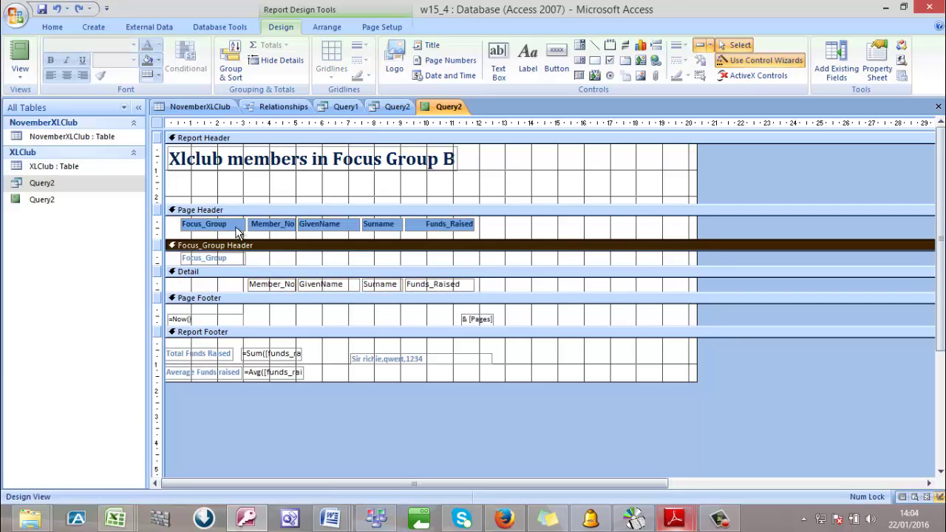
click(237, 226)
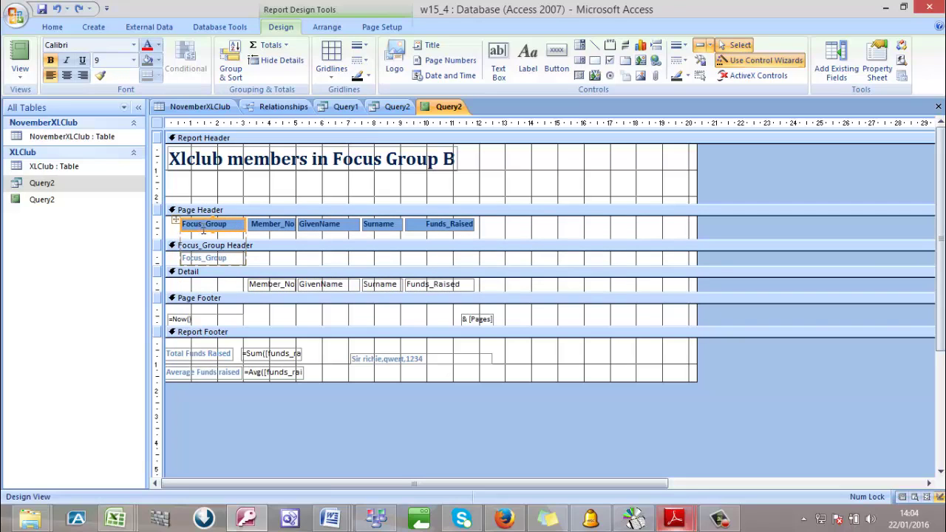
click(203, 229)
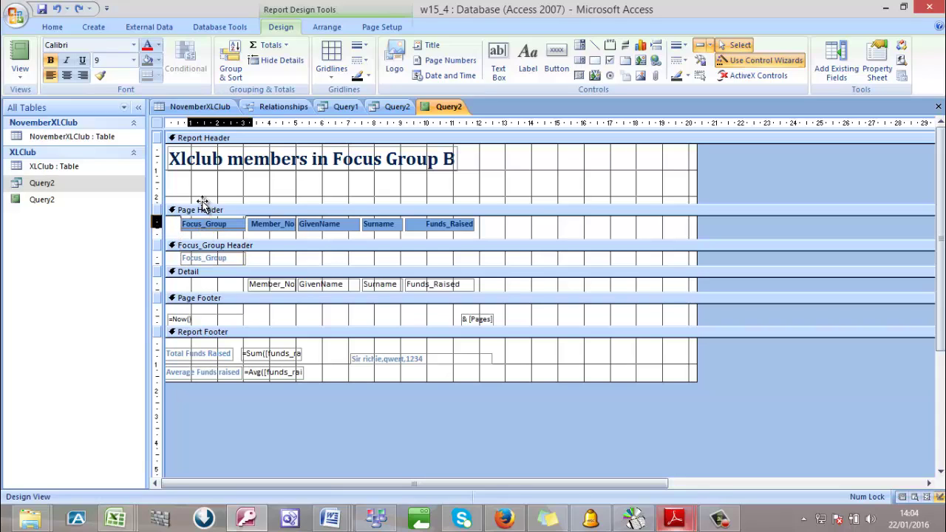
click(205, 224)
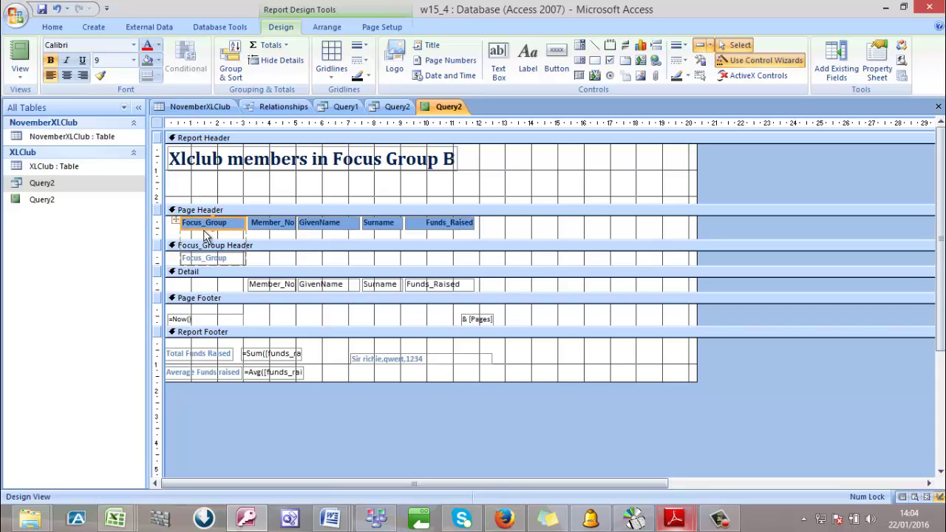
drag(206, 230, 206, 231)
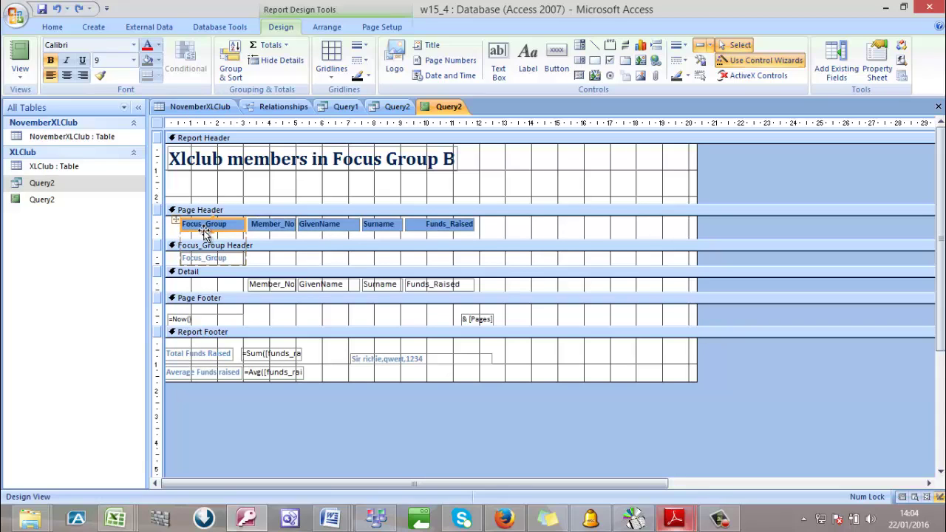
click(210, 263)
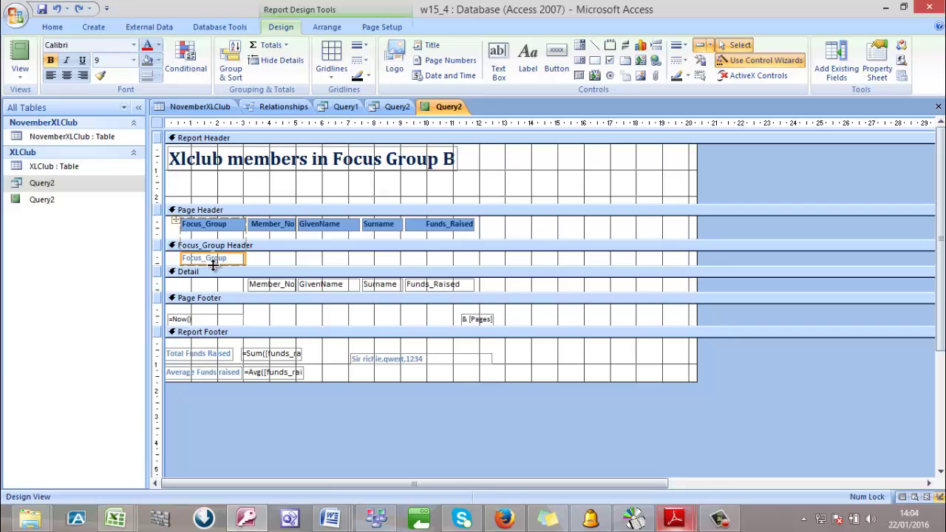
Copy the Focus_Group label from the Page Header into the Report Header and place the copy below the title
click(209, 228)
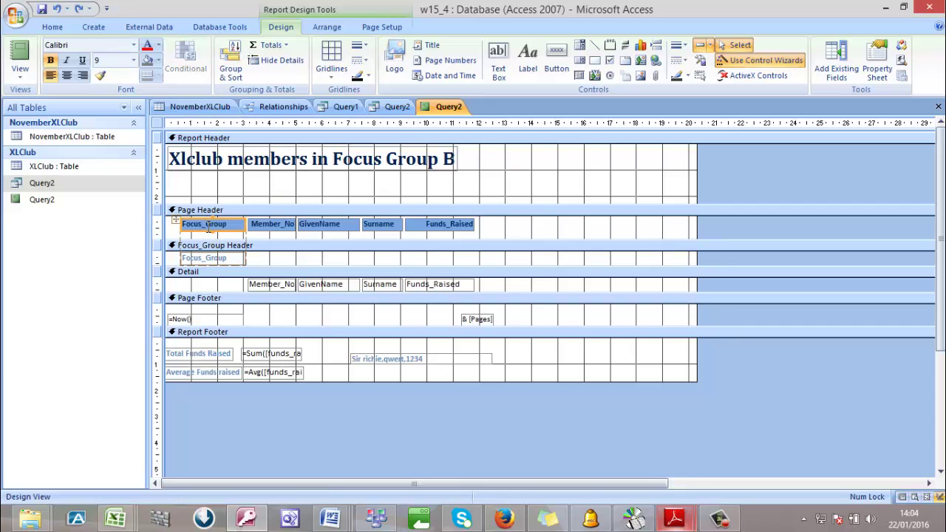
right_click(208, 229)
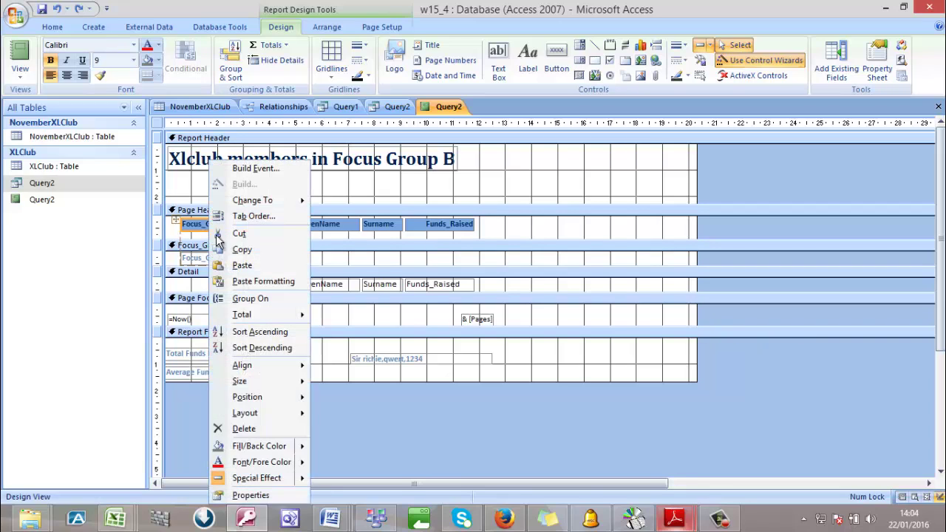
click(242, 249)
right_click(194, 194)
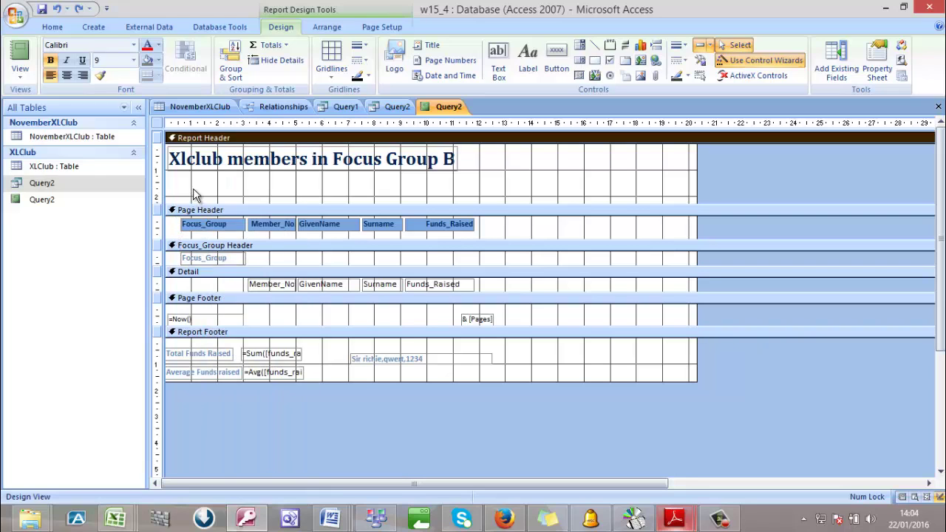
click(241, 247)
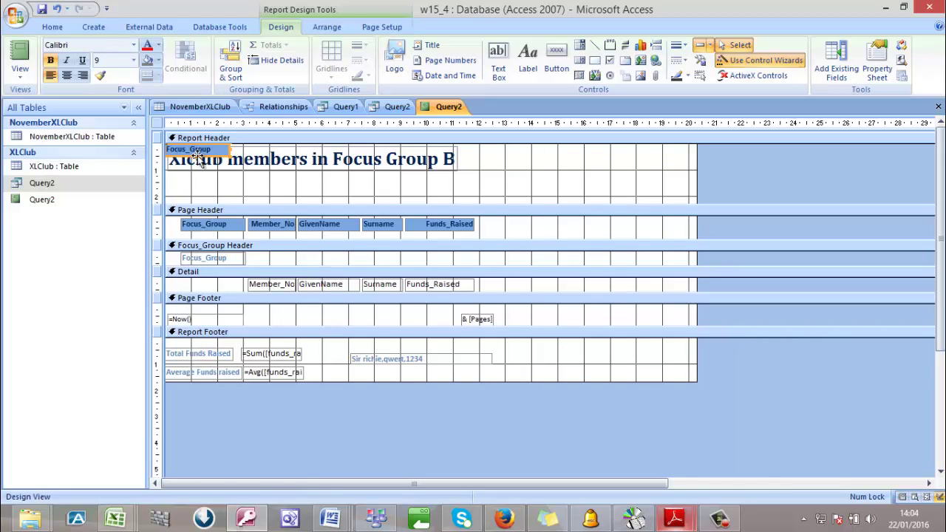
drag(212, 158, 215, 191)
click(239, 194)
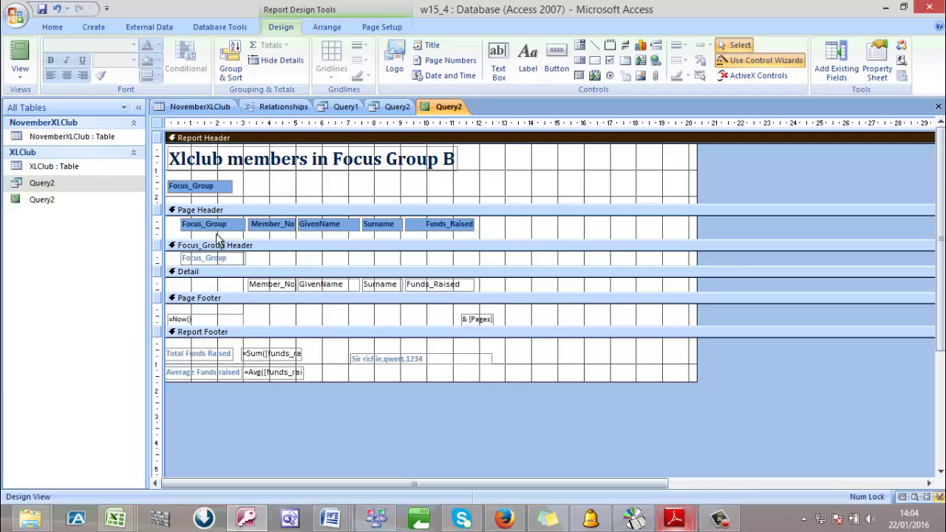
Copy the Focus_Group field in the Focus_Group Header section
drag(198, 269, 201, 270)
click(203, 259)
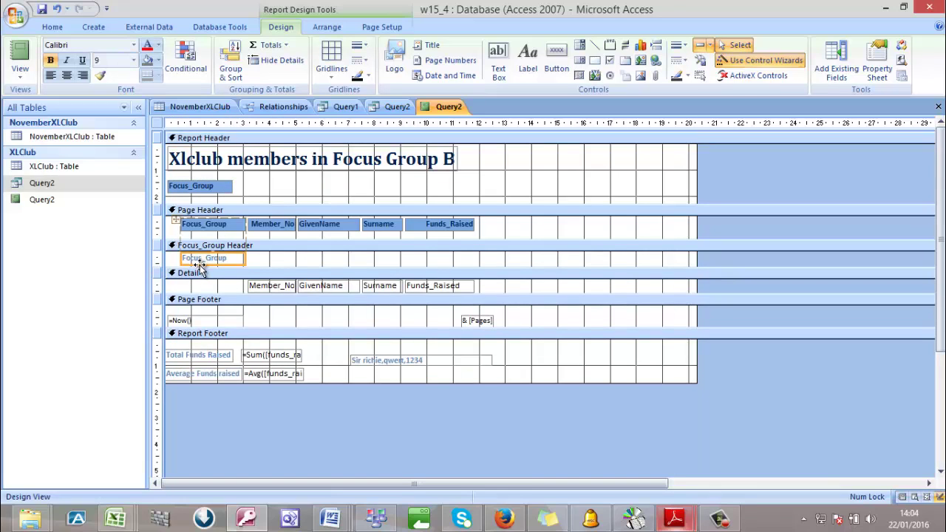
right_click(198, 263)
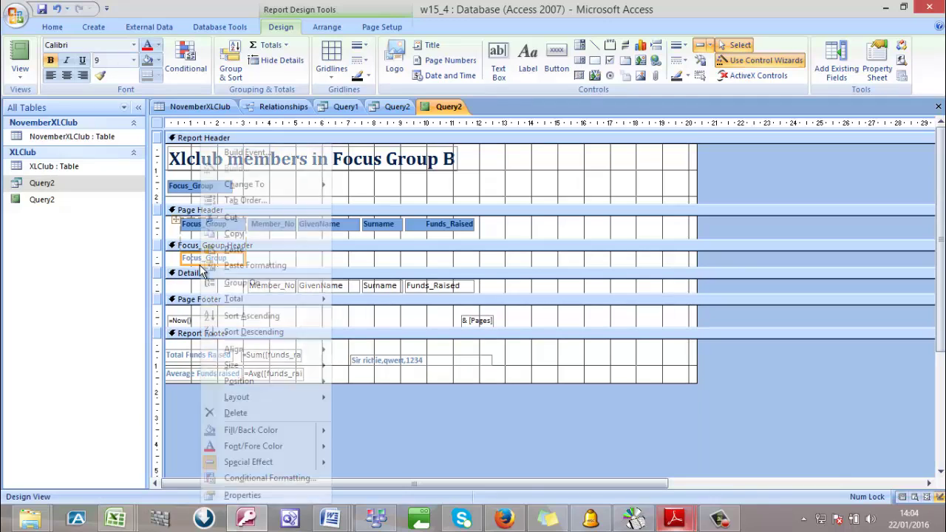
Copy the Focus_Group field from the group header into the Report Header and place it beside the Focus_Group label
click(250, 233)
click(289, 187)
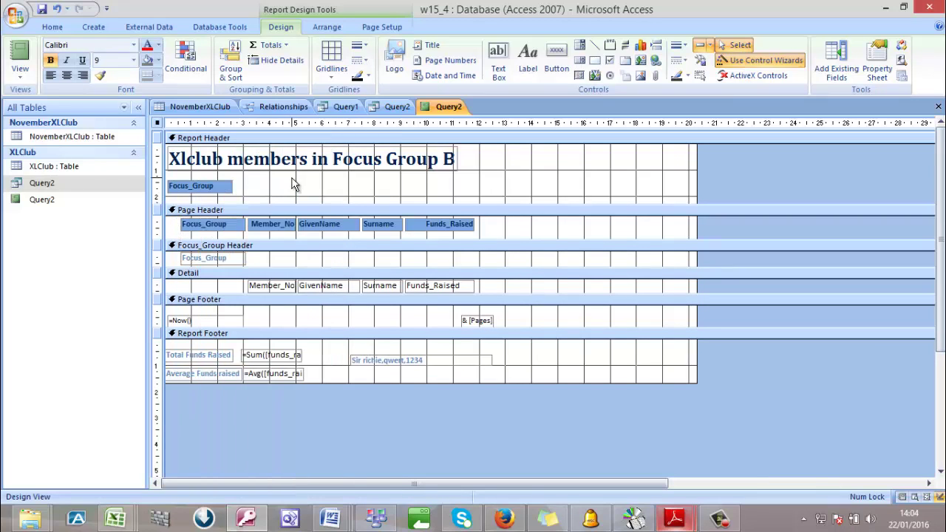
right_click(289, 188)
click(328, 241)
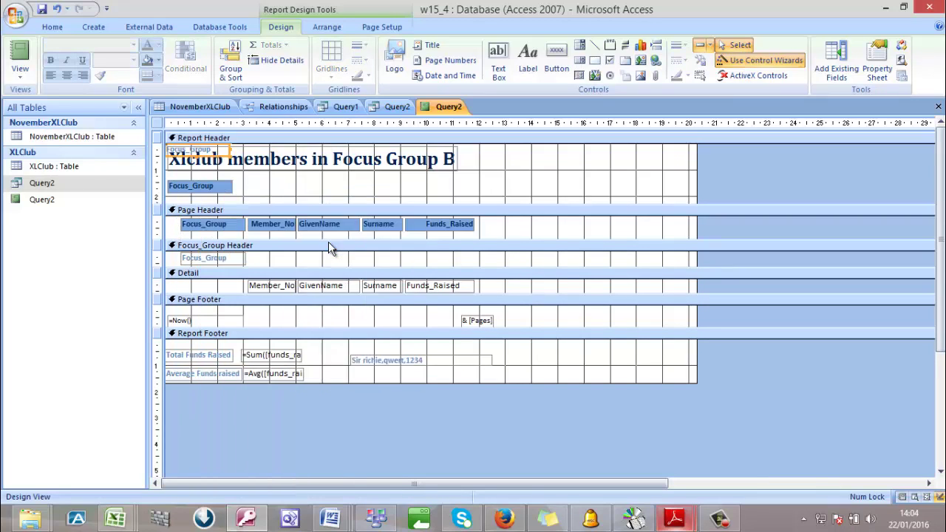
drag(213, 159, 283, 191)
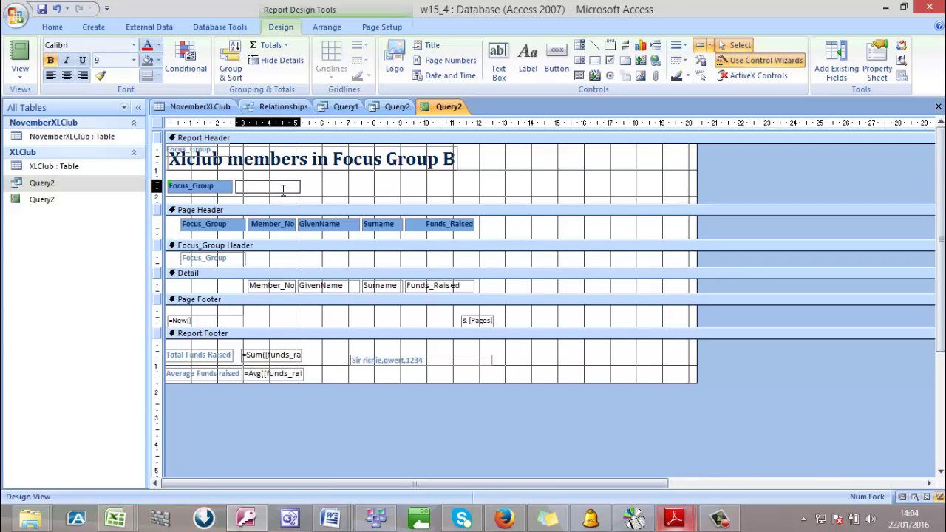
click(316, 172)
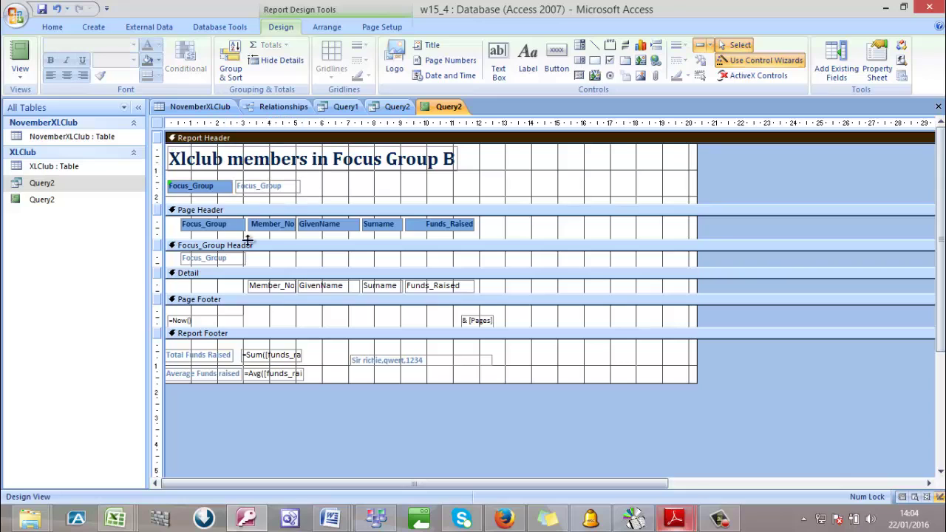
Delete the Focus_Group column, both its Page Header label and its field in the Focus_Group Header
click(224, 229)
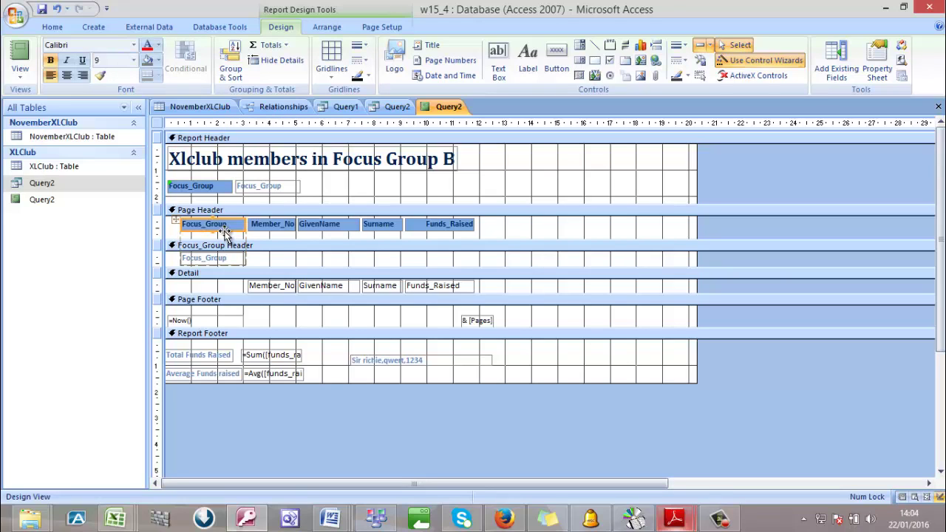
key(Delete)
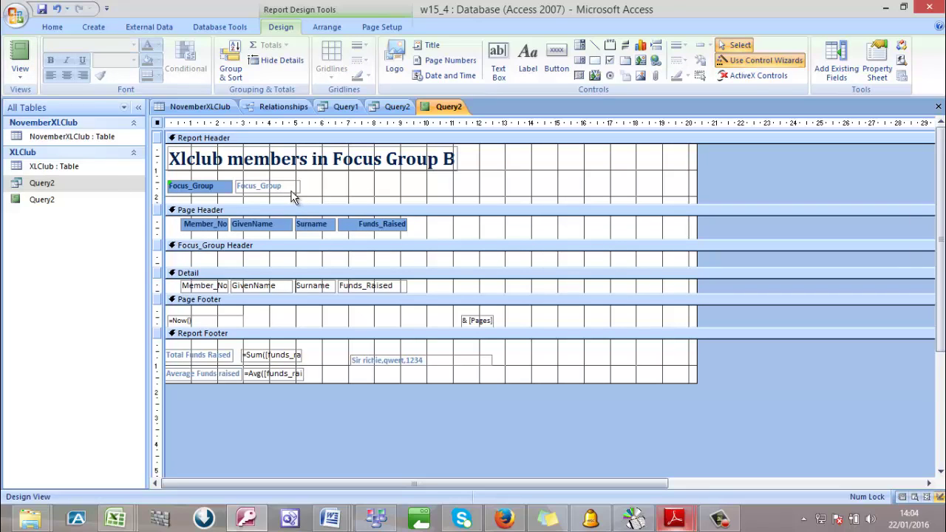
click(252, 188)
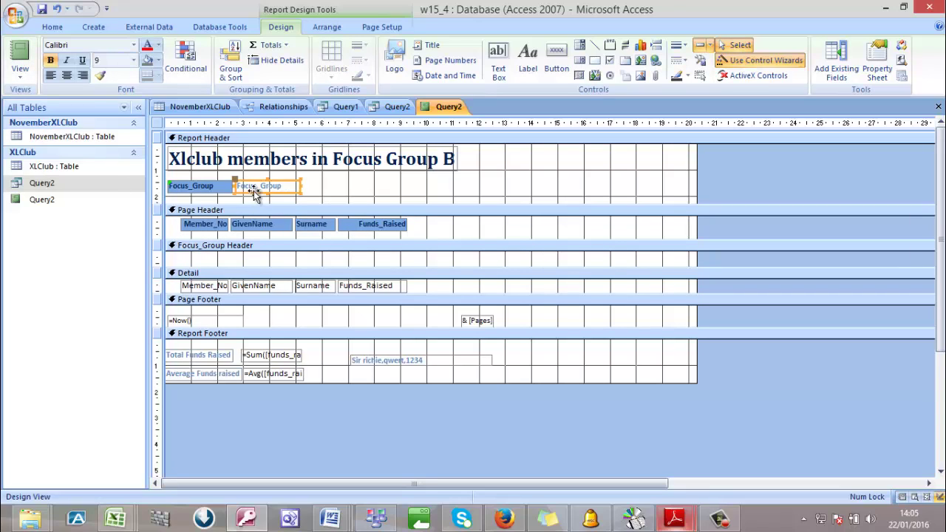
Show the report in Layout View with b as the Focus Group parameter value
click(20, 77)
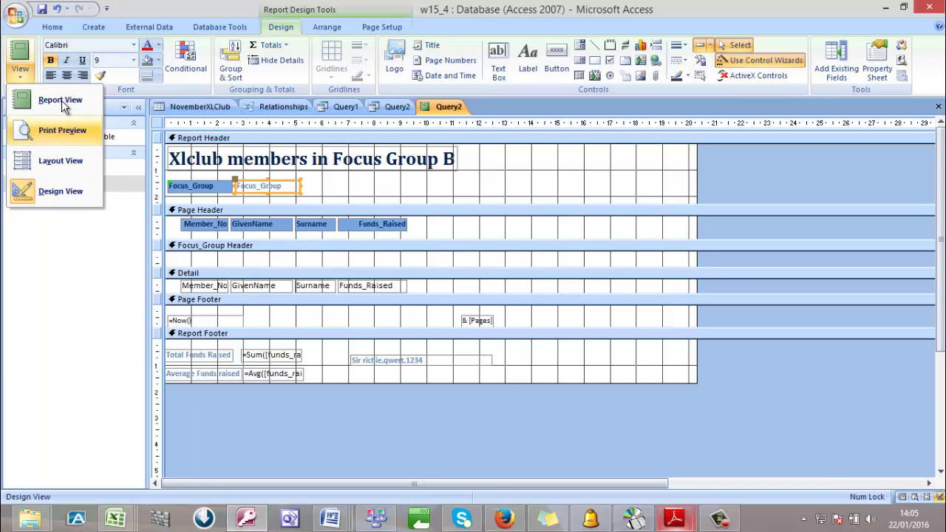
click(170, 185)
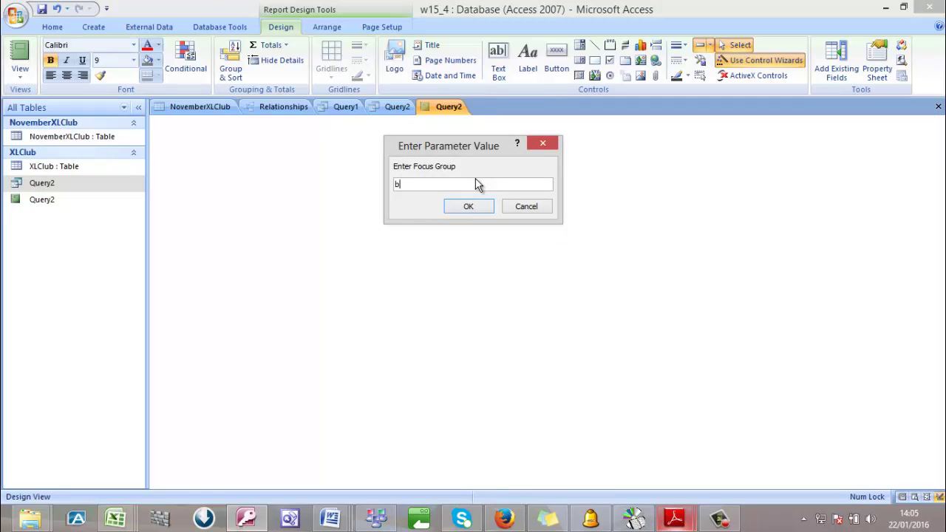
key(Return)
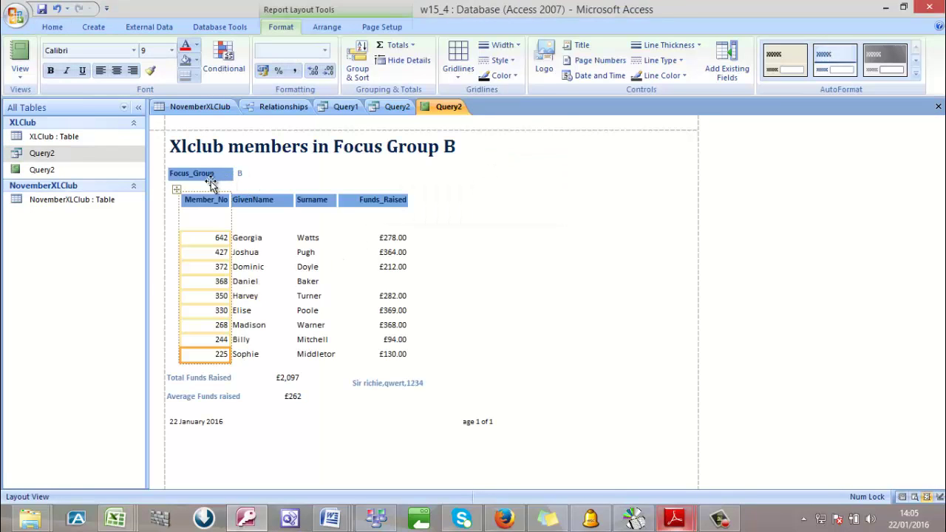
Narrow the Focus_Group label under the report title so its left edge roughly lines up with the Member_No column
click(210, 183)
click(20, 71)
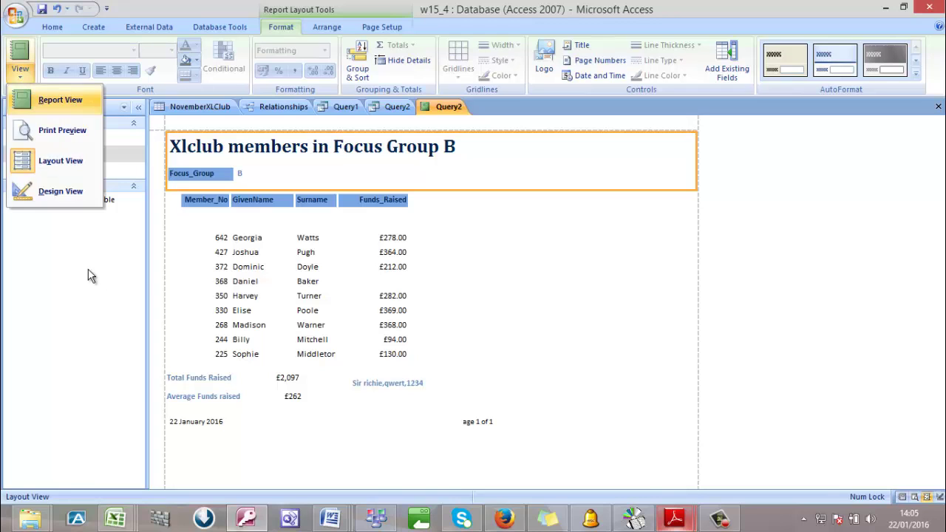
click(177, 176)
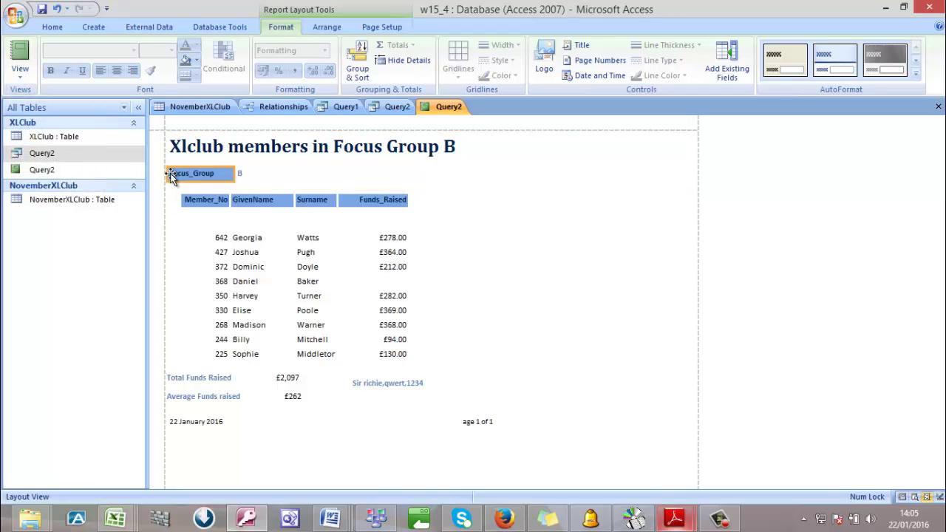
click(184, 176)
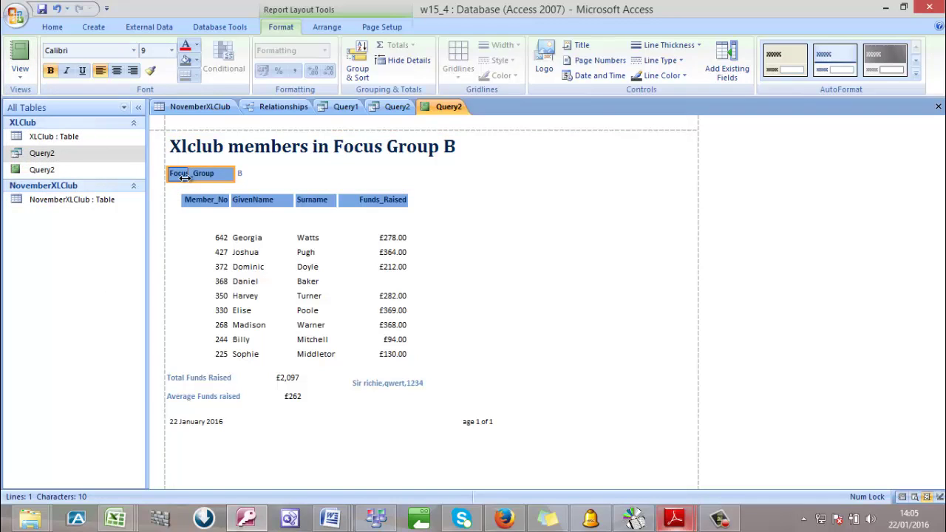
drag(183, 178, 185, 177)
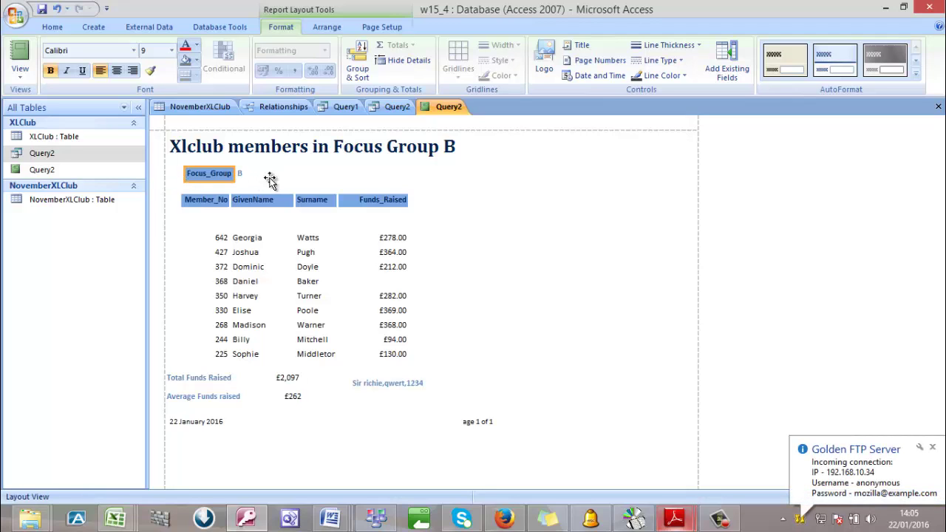
click(268, 175)
click(478, 259)
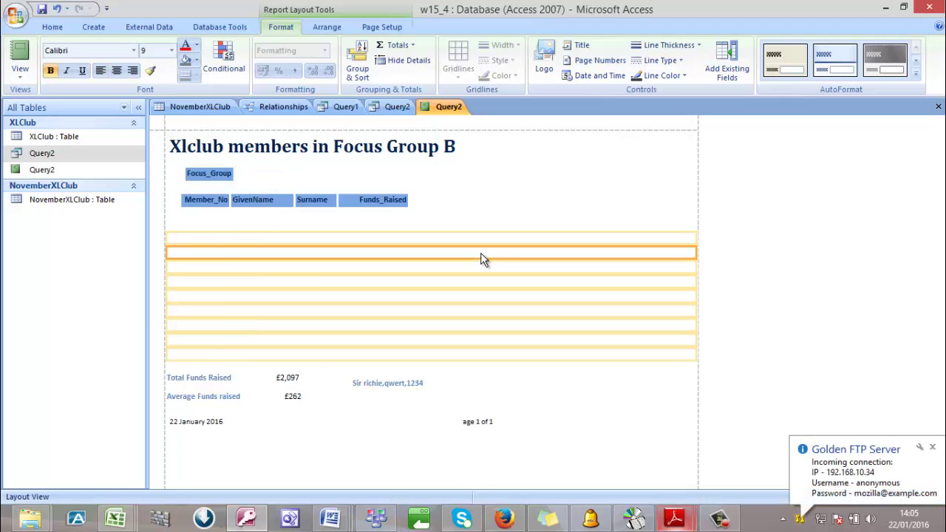
click(219, 171)
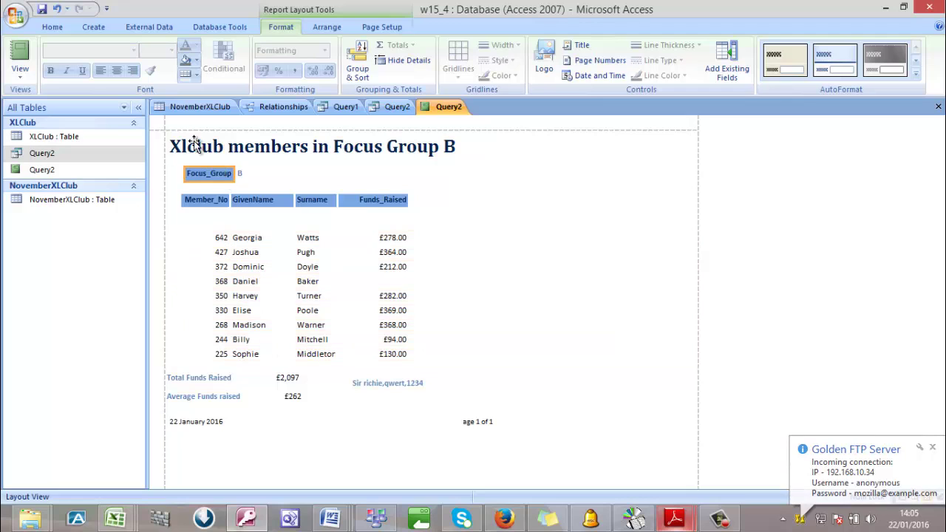
click(235, 190)
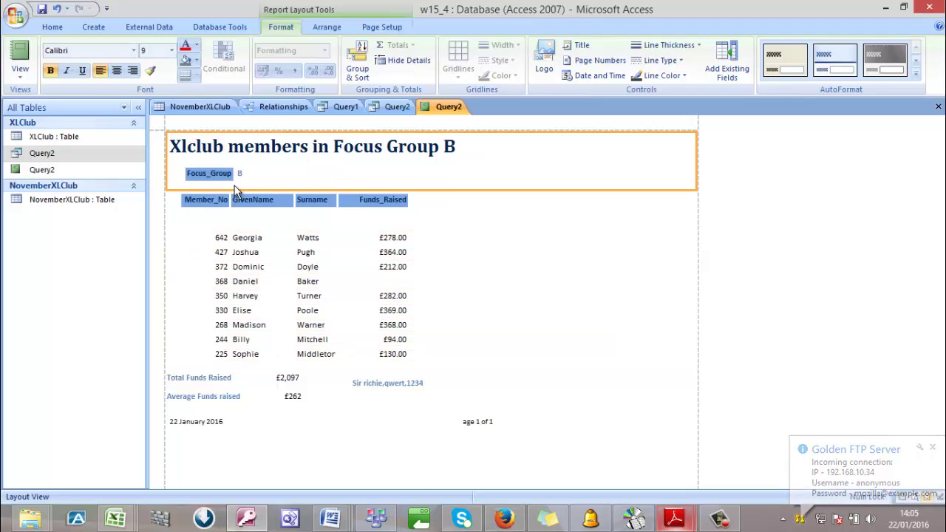
click(236, 173)
click(227, 161)
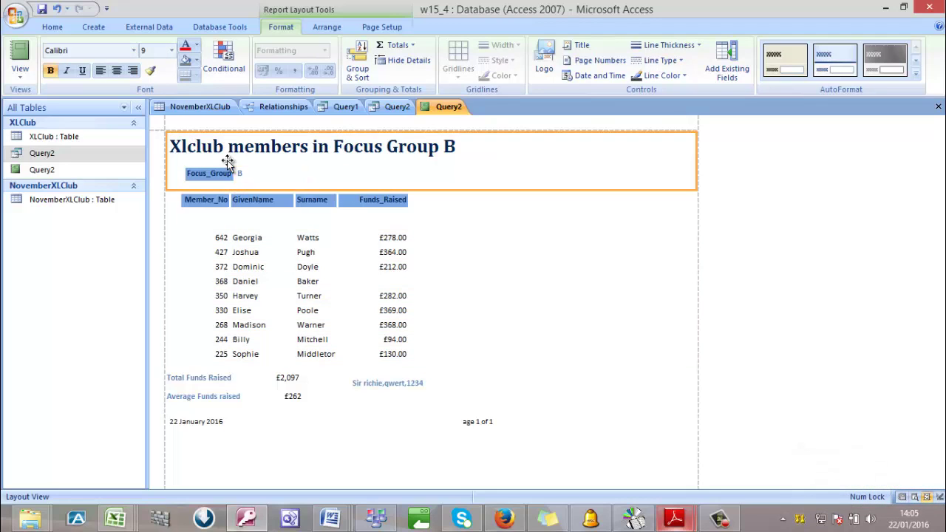
click(228, 173)
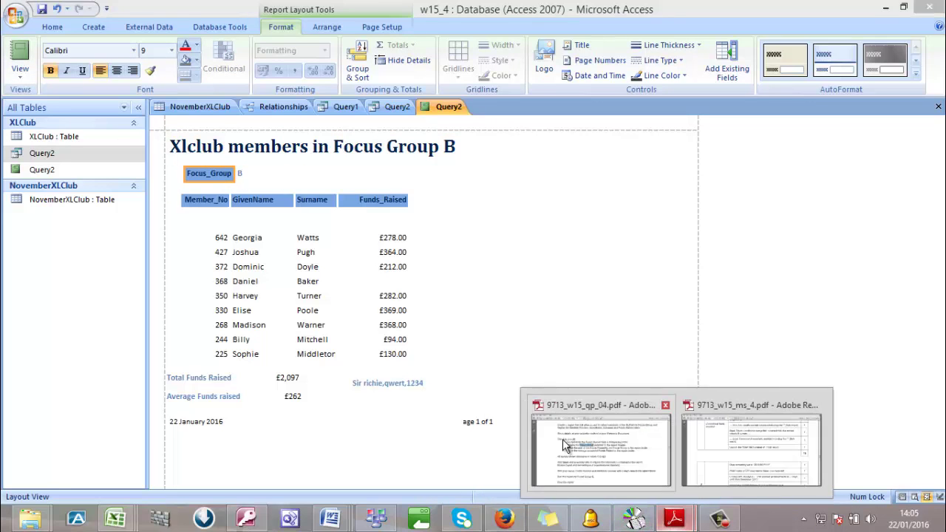
Check the report requirements in the 9713_w15_qp_04.pdf question paper, and return the Access report to Design View
key(alt+Tab)
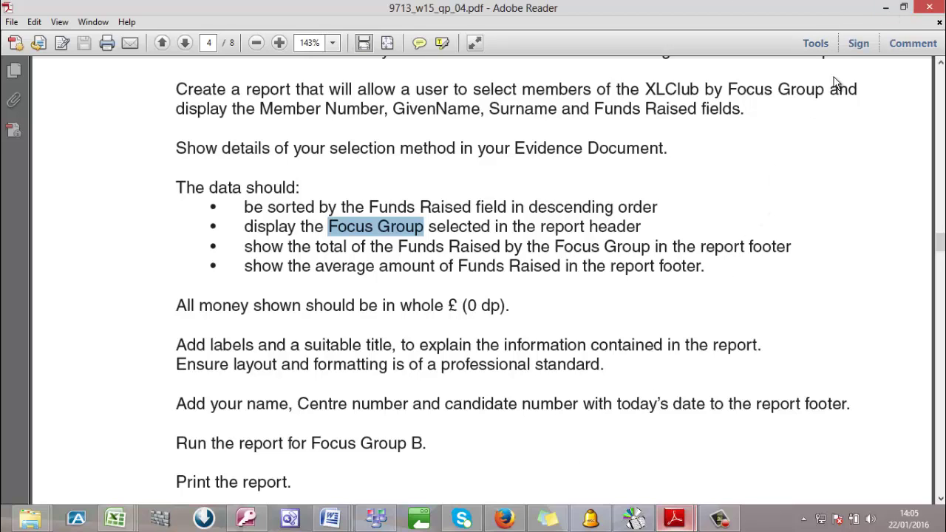
click(884, 8)
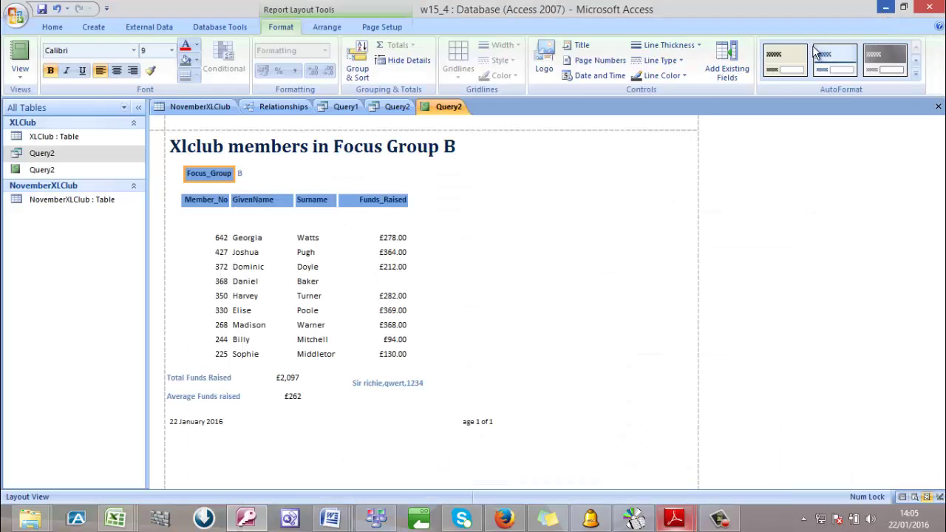
click(28, 72)
click(55, 189)
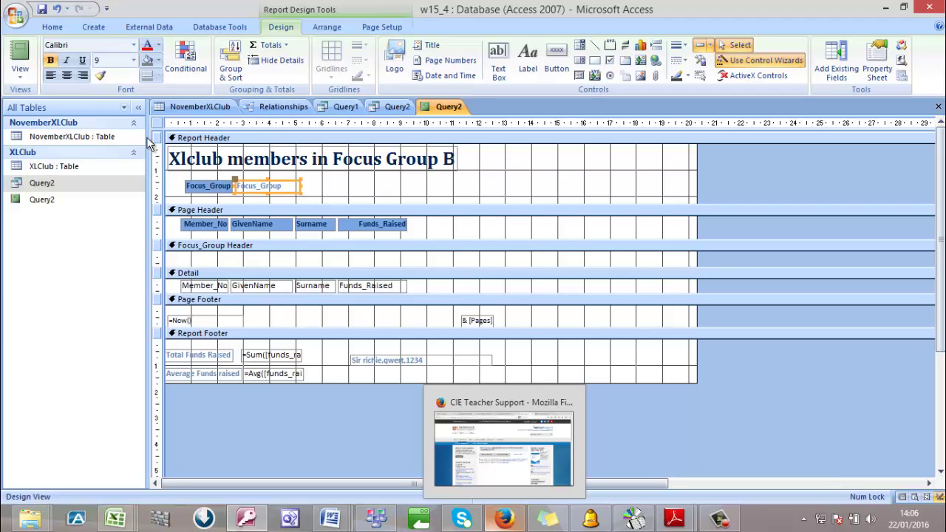
click(25, 84)
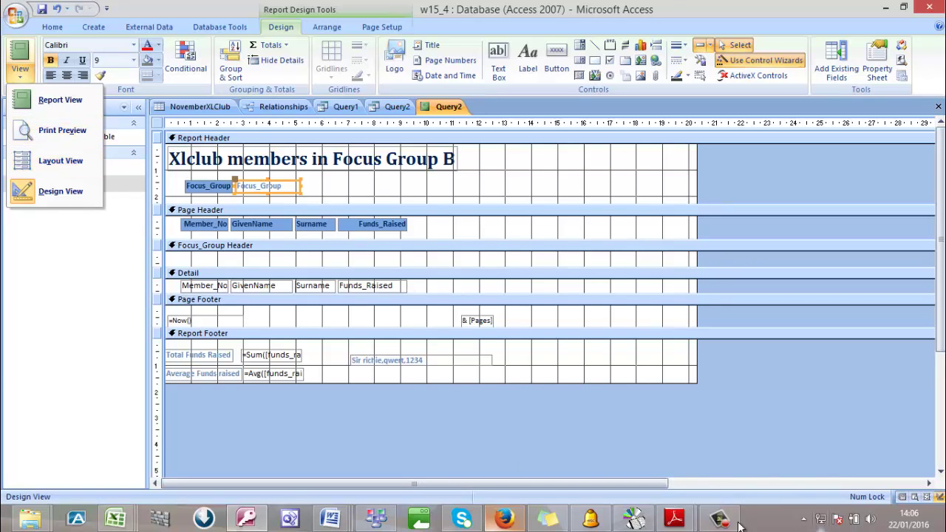
mouse_move(697, 522)
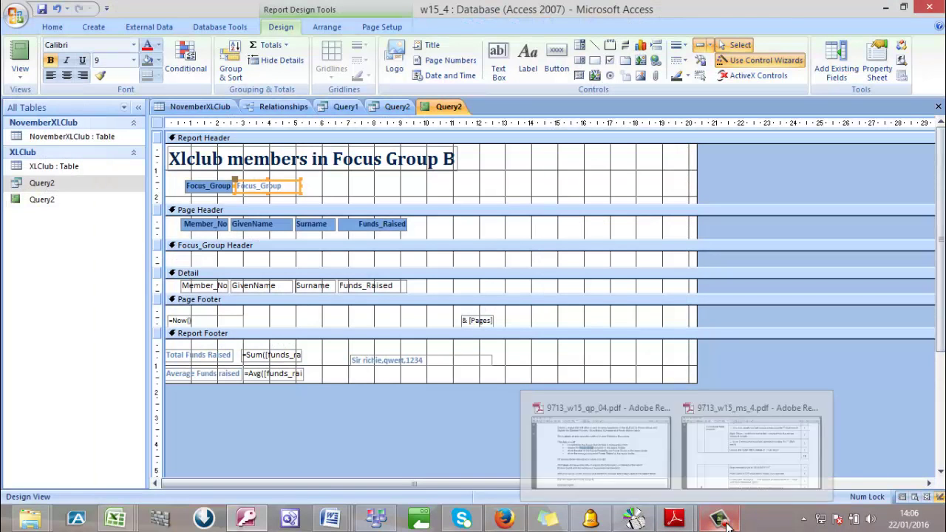
click(724, 521)
click(879, 452)
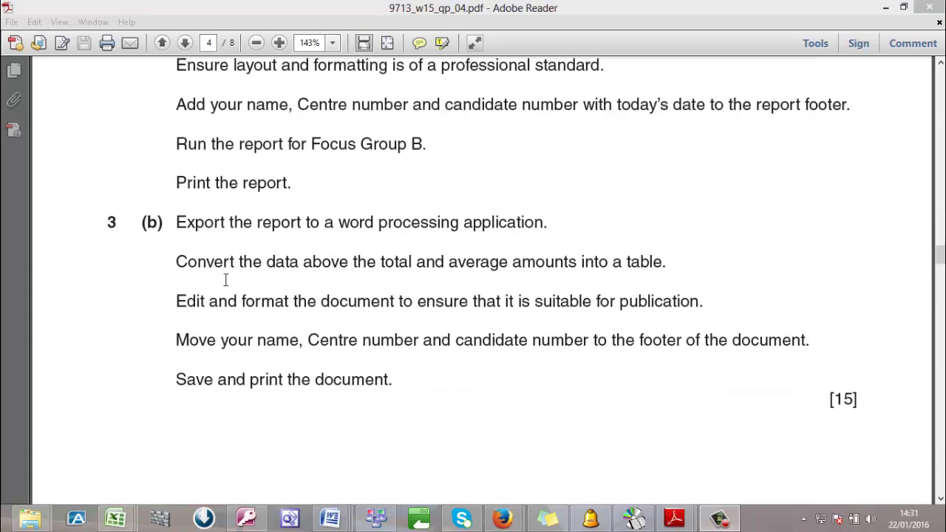
Read the question paper's instructions for printing the report and task 3 (b) on exporting it to a word processor
click(275, 180)
scroll(288, 221, up, 3)
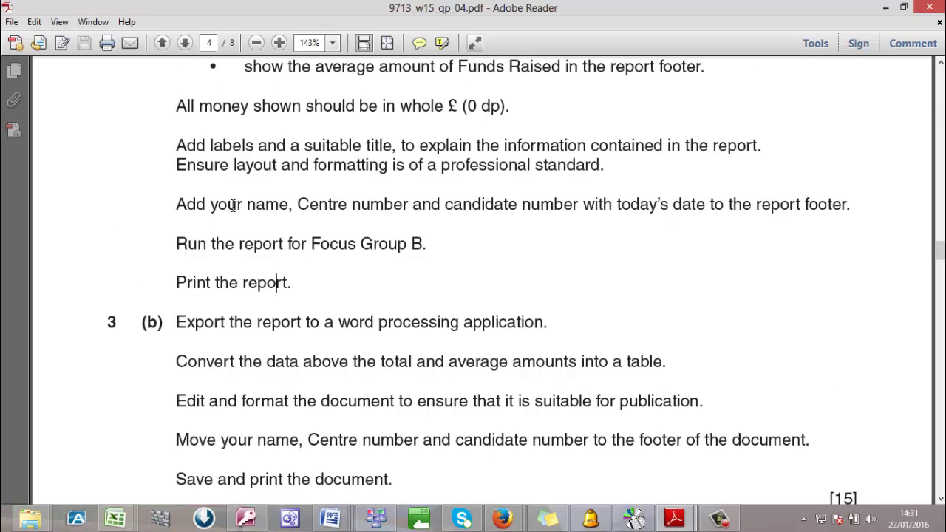
scroll(439, 307, down, 1)
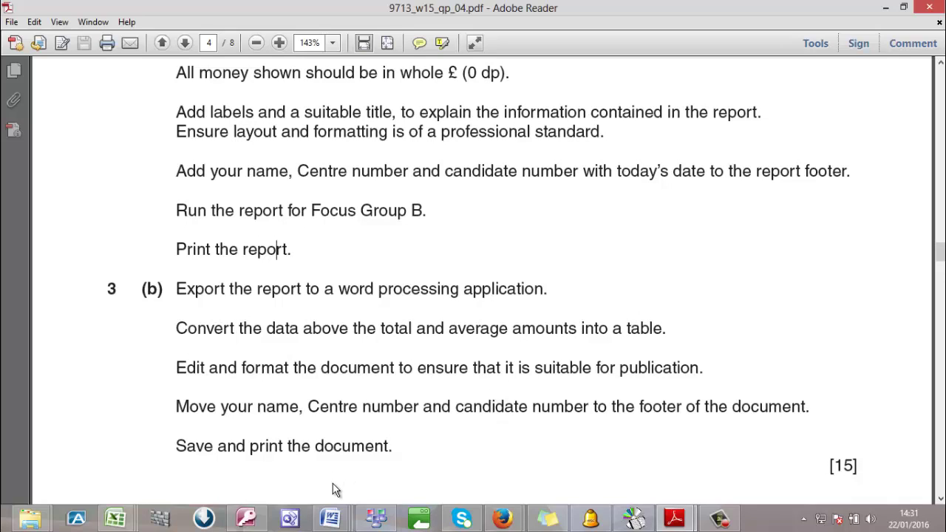
Switch to Access and export the Query2 report as Word RTF file Query2.rtf, replacing the existing file and opening it on completion
click(244, 520)
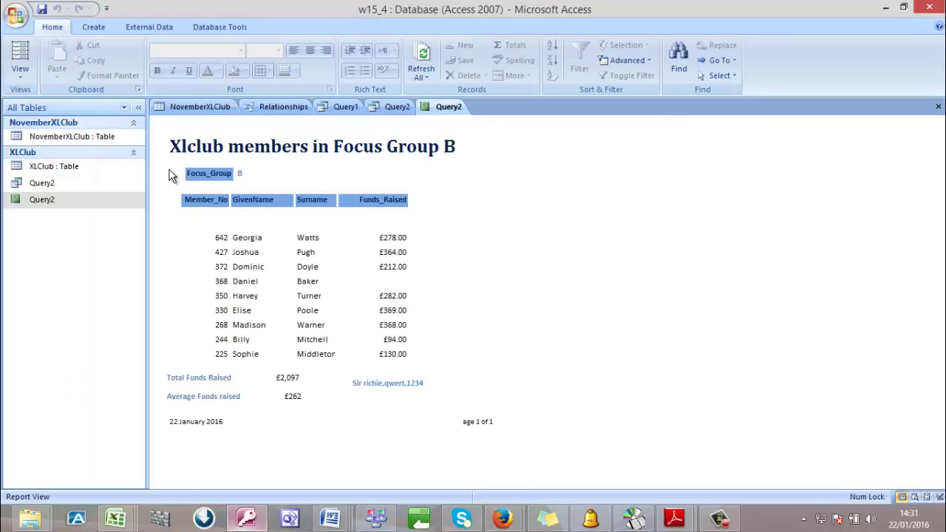
click(68, 207)
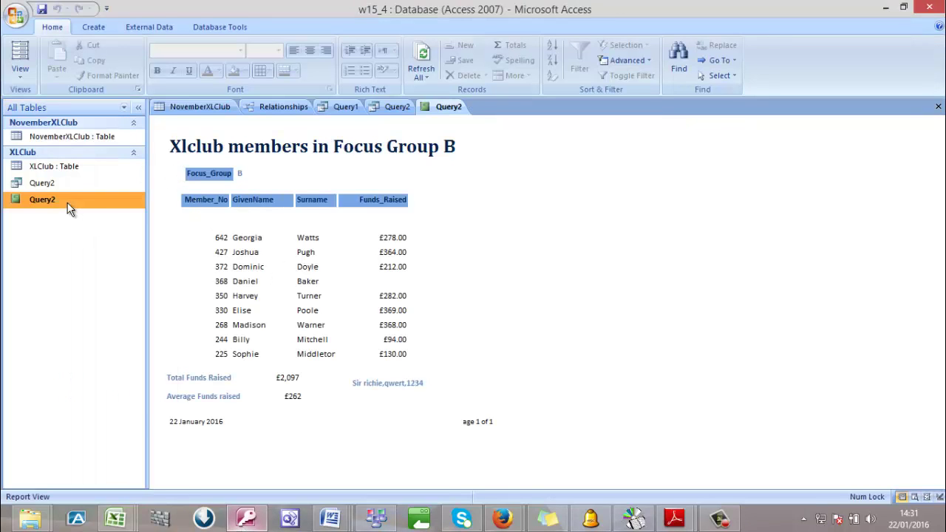
right_click(68, 207)
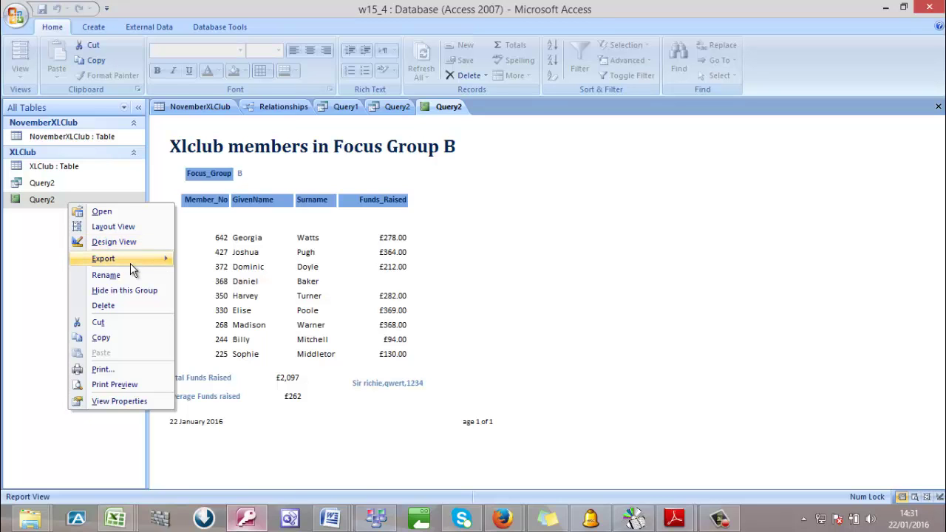
mouse_move(131, 264)
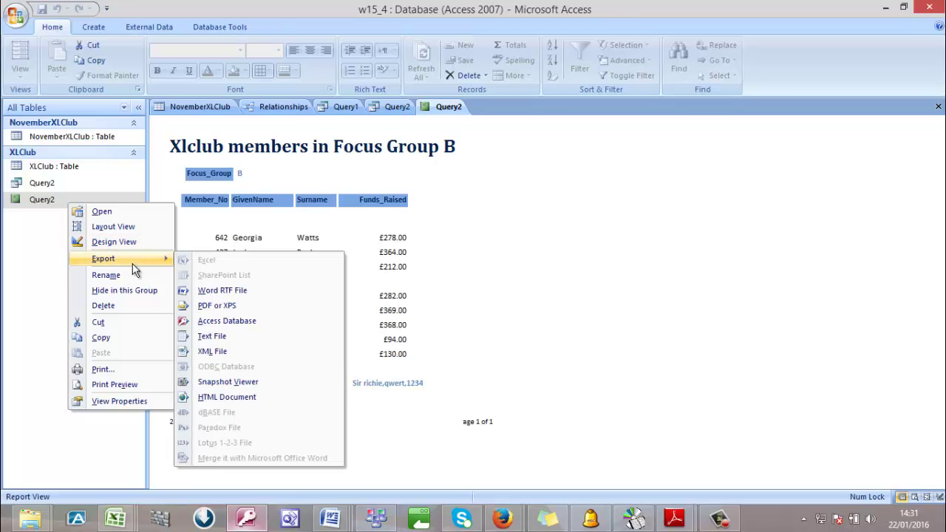
click(216, 293)
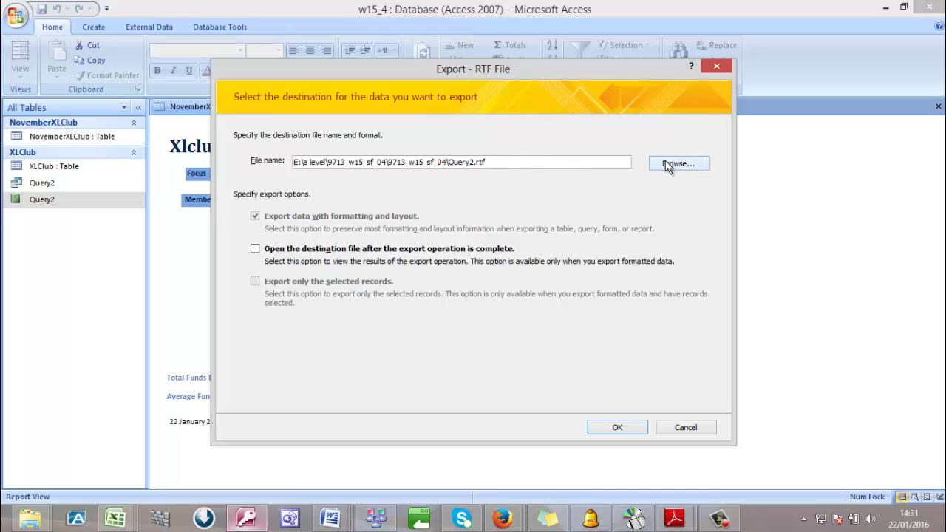
click(321, 248)
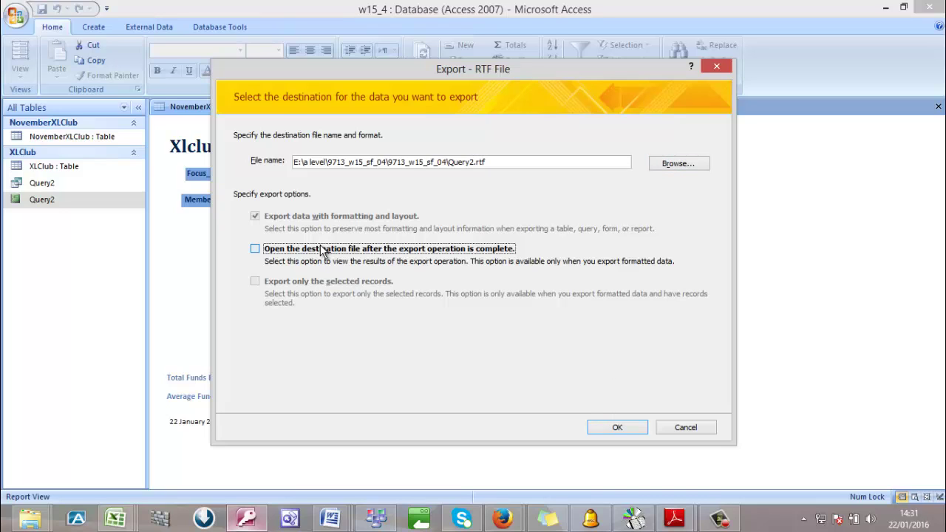
click(619, 429)
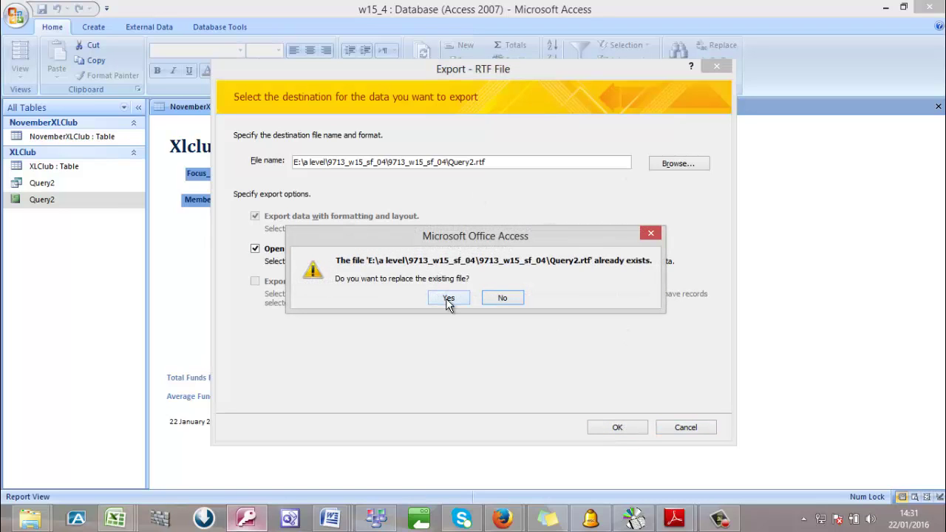
click(447, 300)
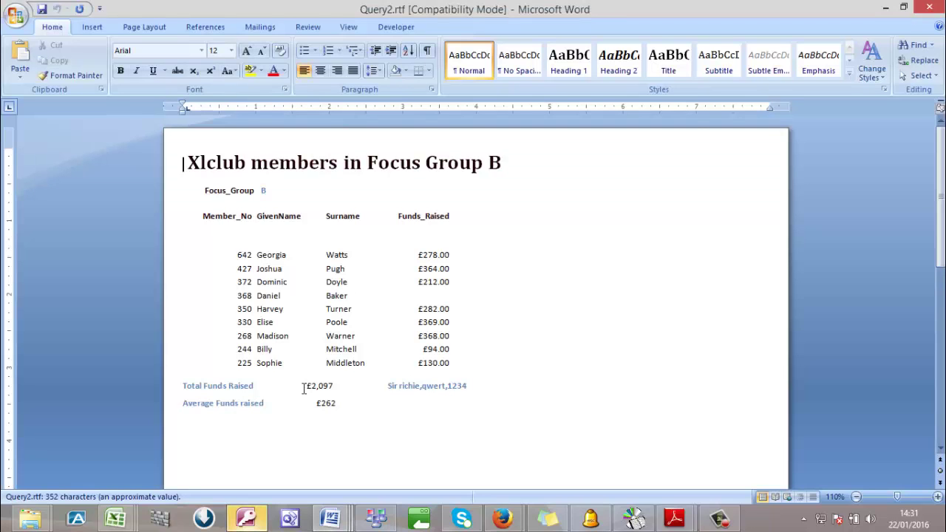
Copy the candidate's details beside Total Funds Raised and paste them into the page footer, then return to the document body
scroll(303, 390, down, 3)
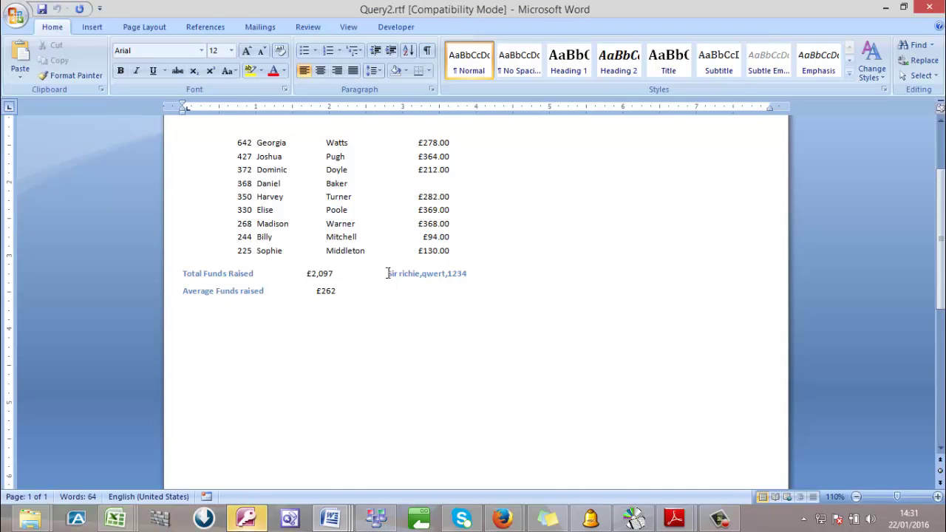
drag(388, 273, 468, 275)
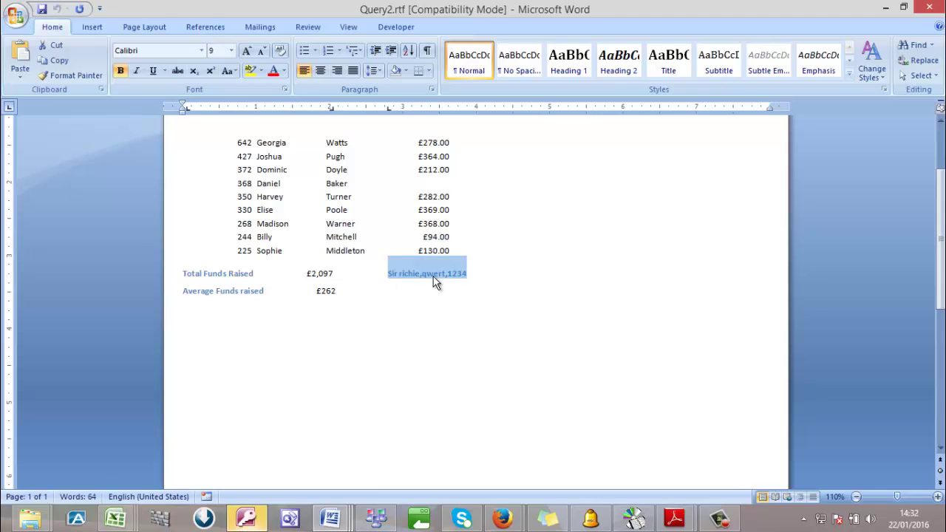
right_click(433, 277)
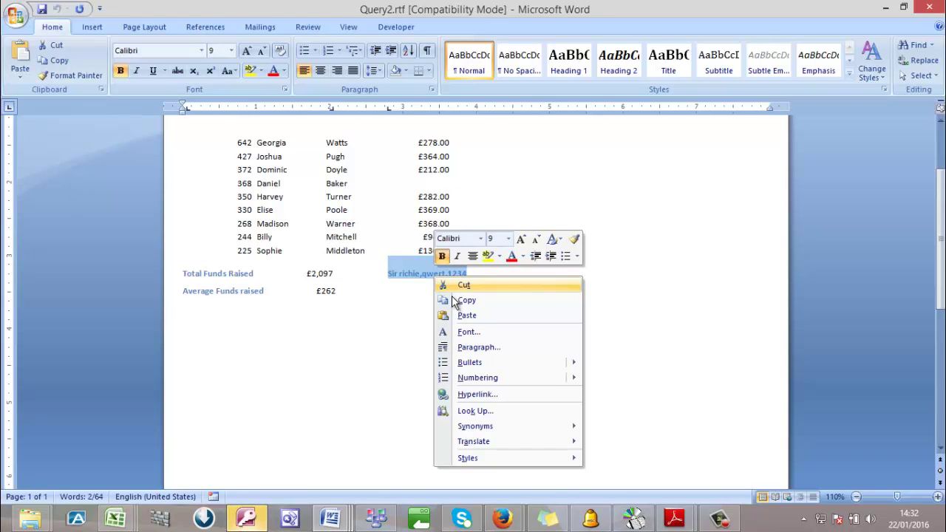
click(461, 300)
scroll(384, 392, down, 5)
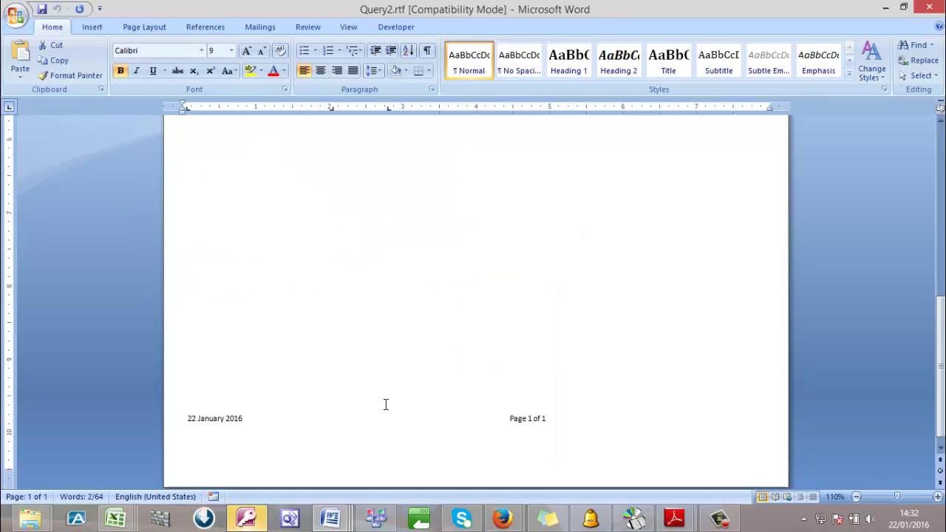
double_click(388, 467)
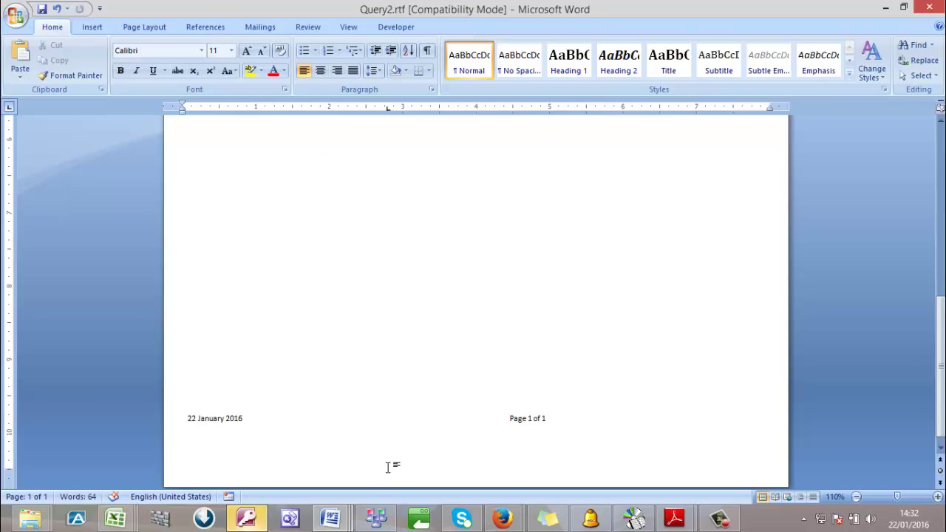
right_click(374, 479)
click(365, 473)
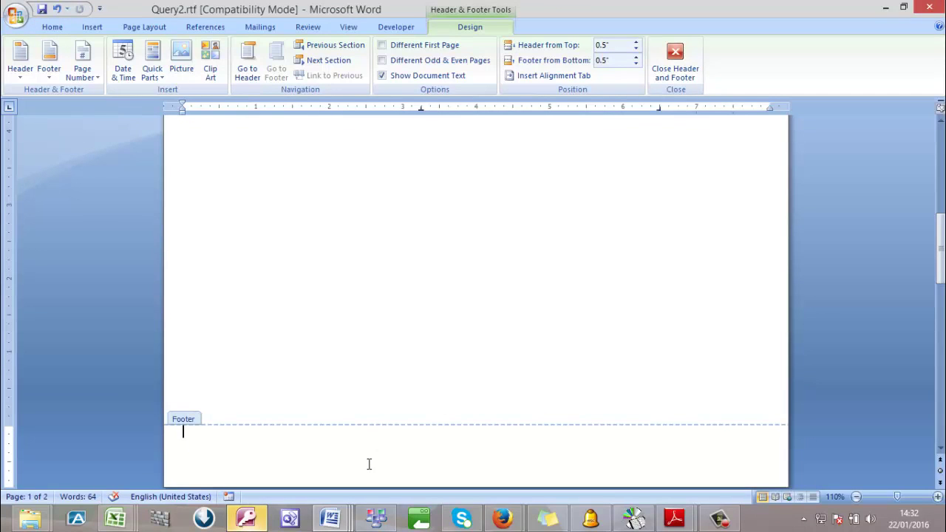
right_click(370, 467)
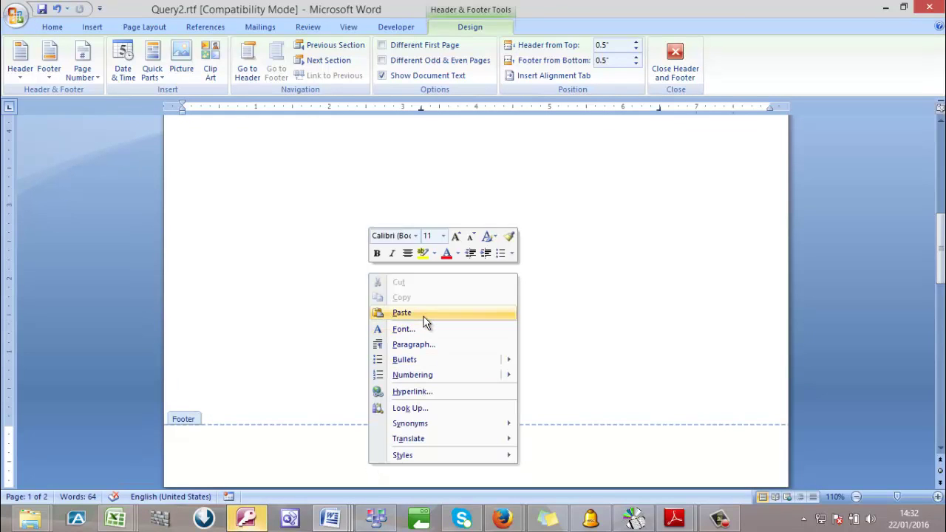
click(424, 319)
double_click(423, 320)
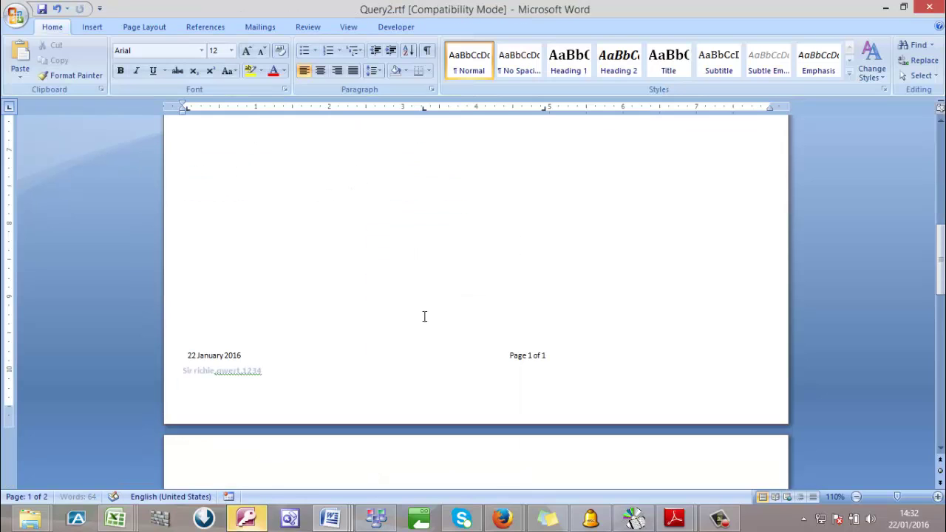
Remove the blank second page created after the footer text was added
scroll(426, 307, down, 6)
scroll(427, 307, up, 7)
scroll(427, 306, down, 6)
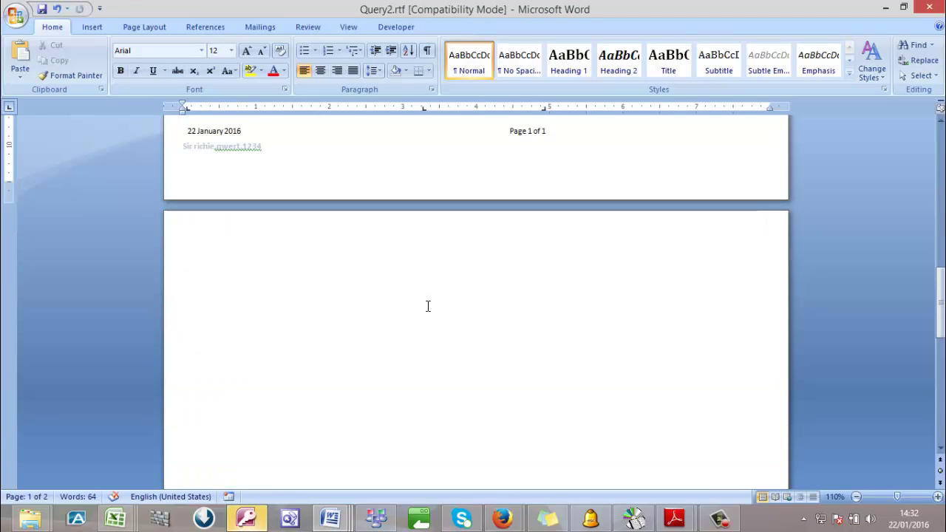
double_click(427, 305)
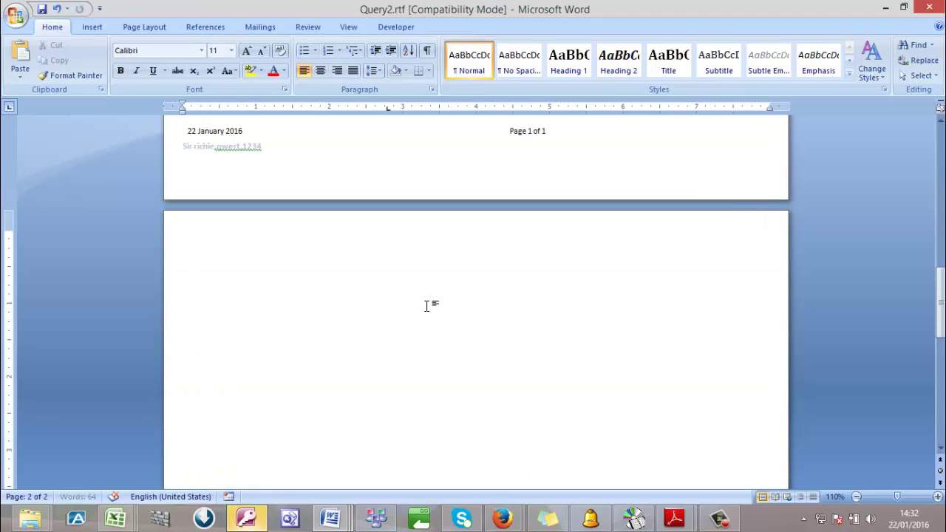
key(BackSpace)
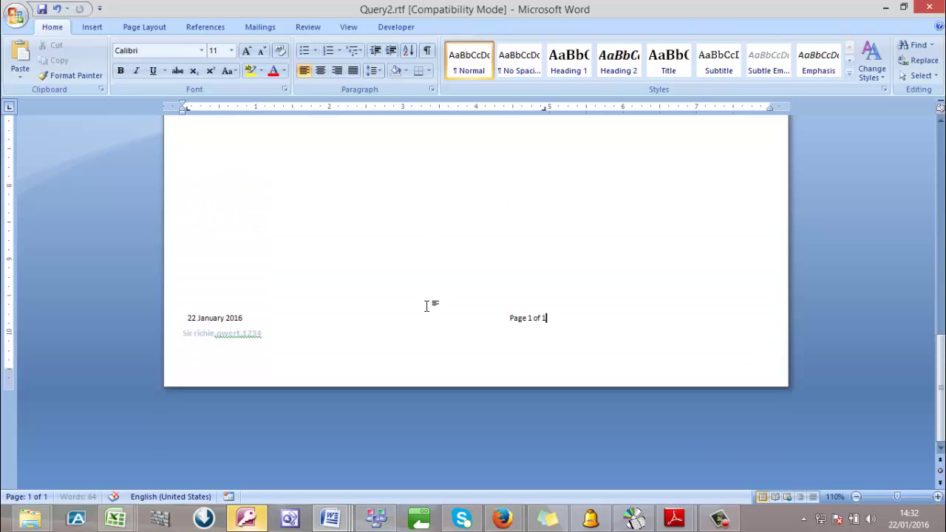
Centre the nine member rows and then left-align them so the member numbers start at the left margin
scroll(426, 305, up, 10)
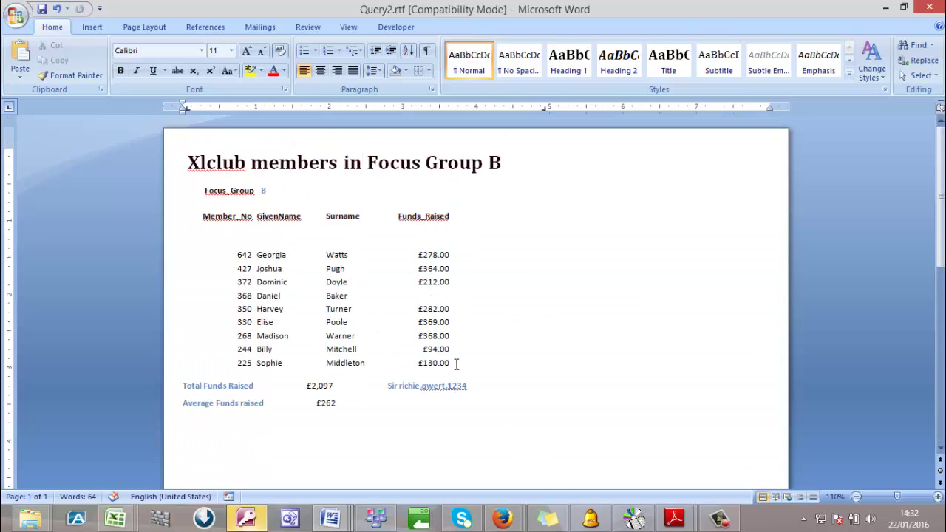
drag(456, 363, 200, 215)
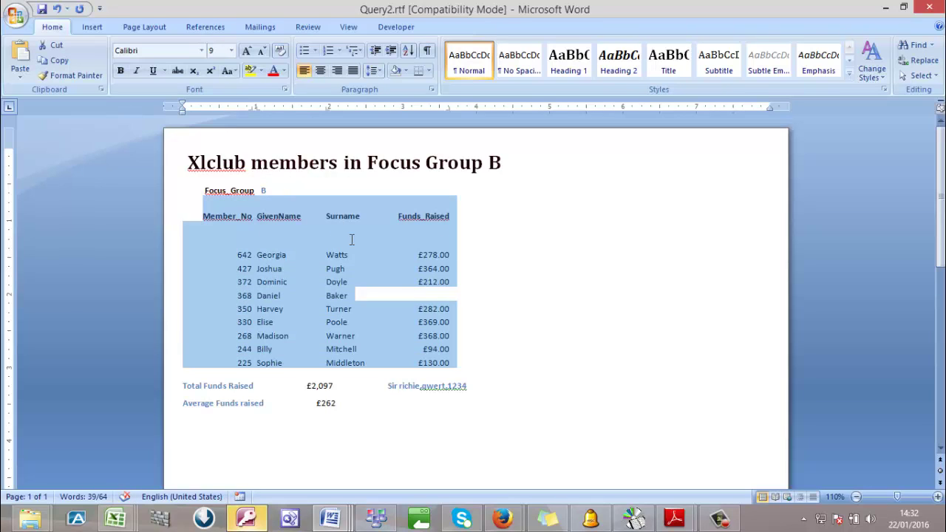
click(297, 235)
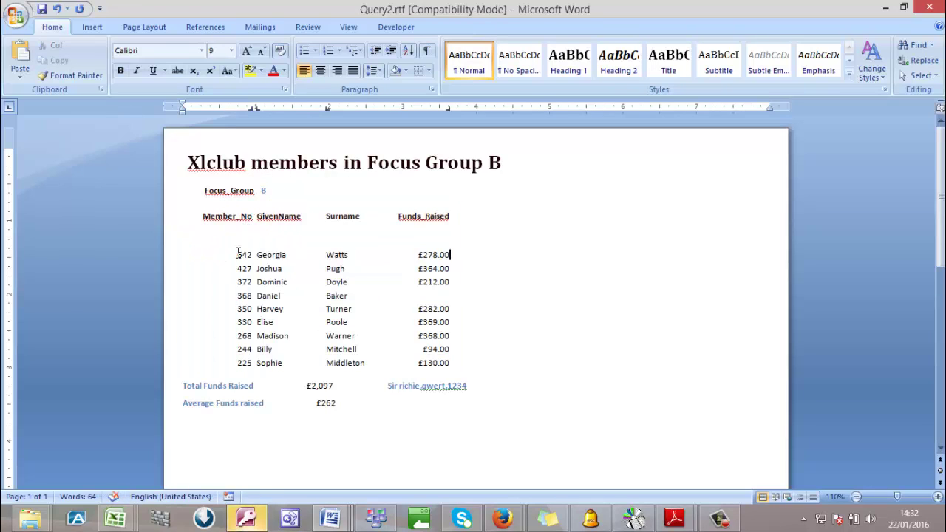
drag(245, 272, 484, 371)
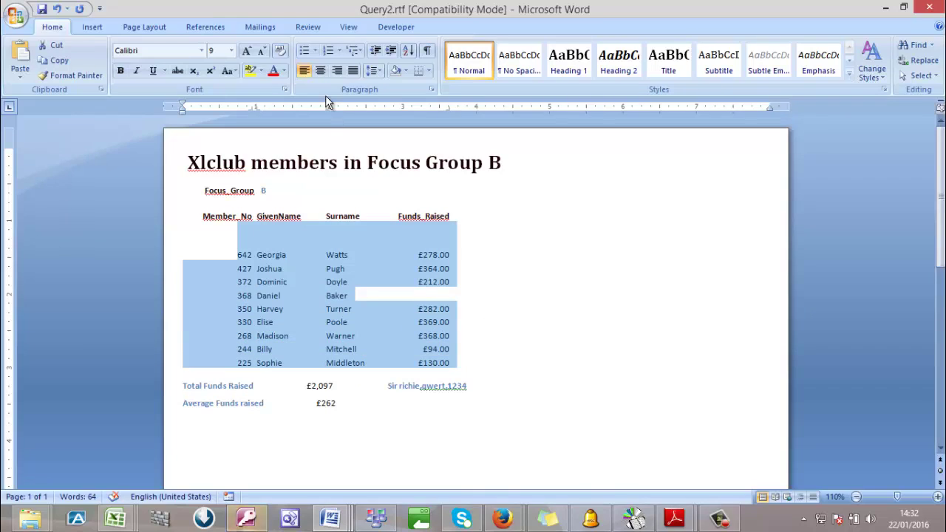
click(316, 73)
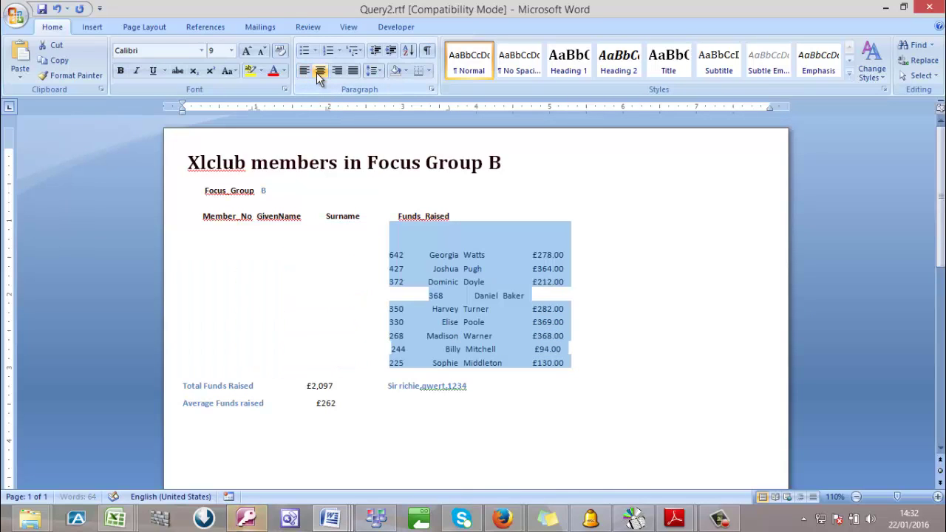
click(308, 70)
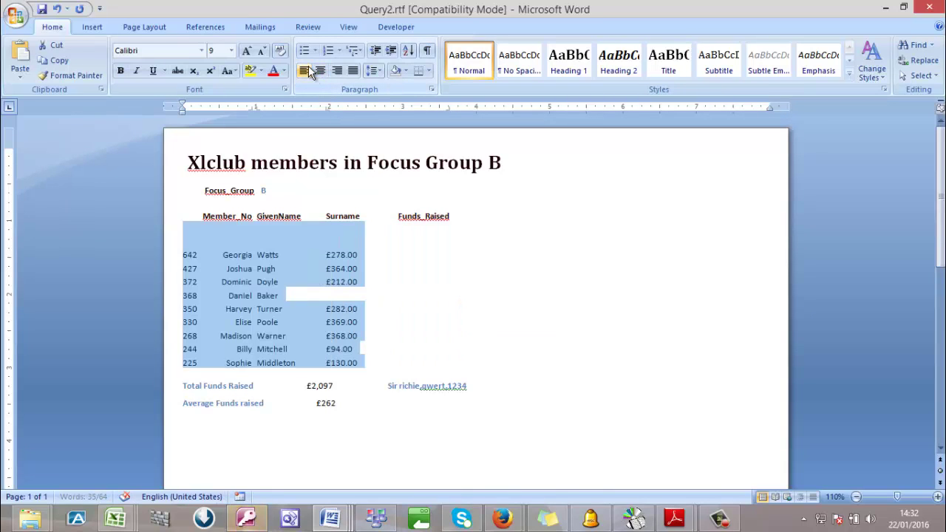
Try left alignment on the column heading row, and on the member rows below it
click(167, 216)
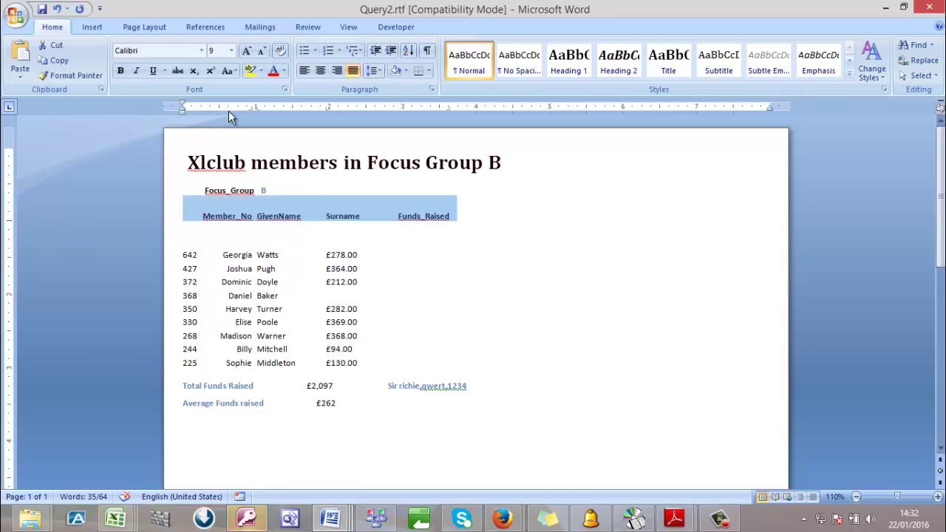
click(306, 71)
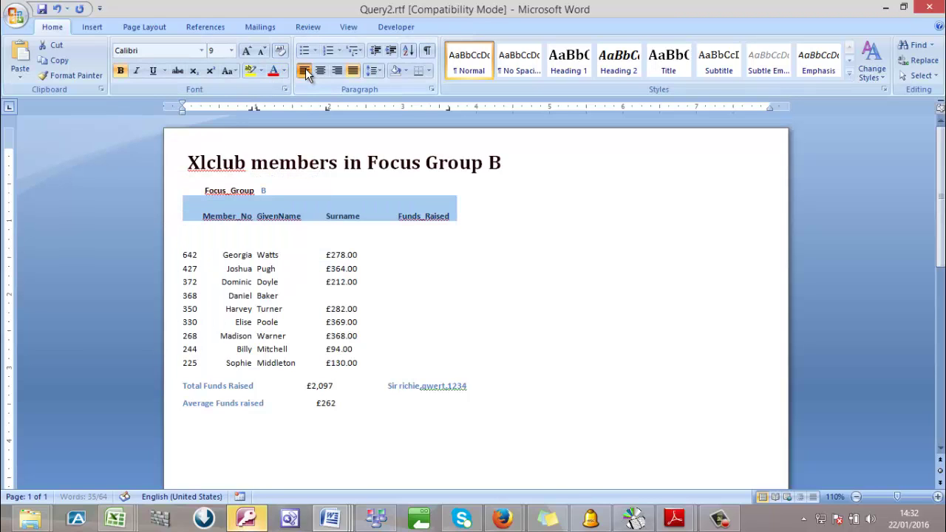
click(169, 255)
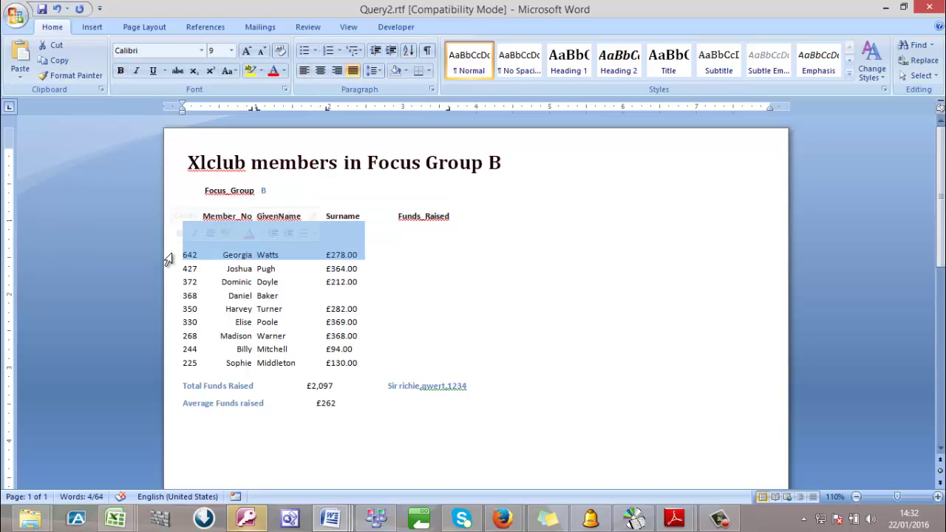
drag(168, 258, 176, 367)
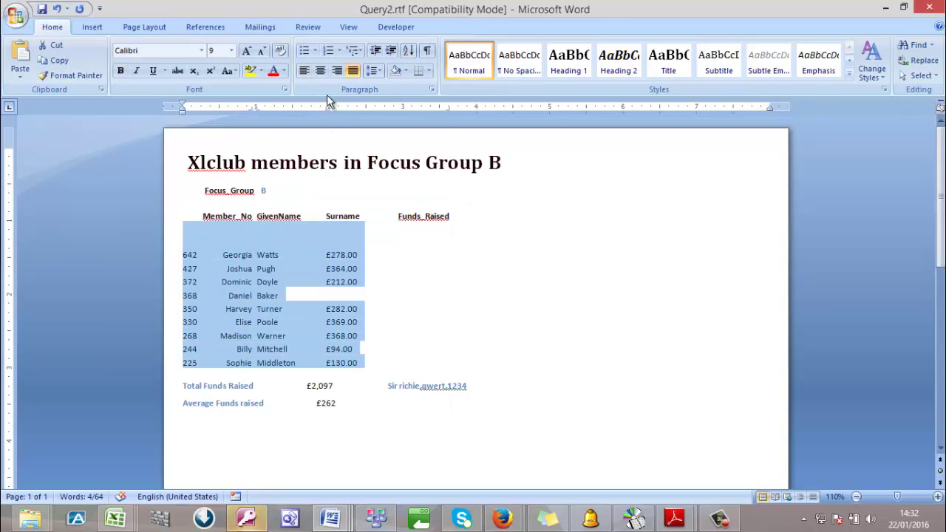
click(305, 71)
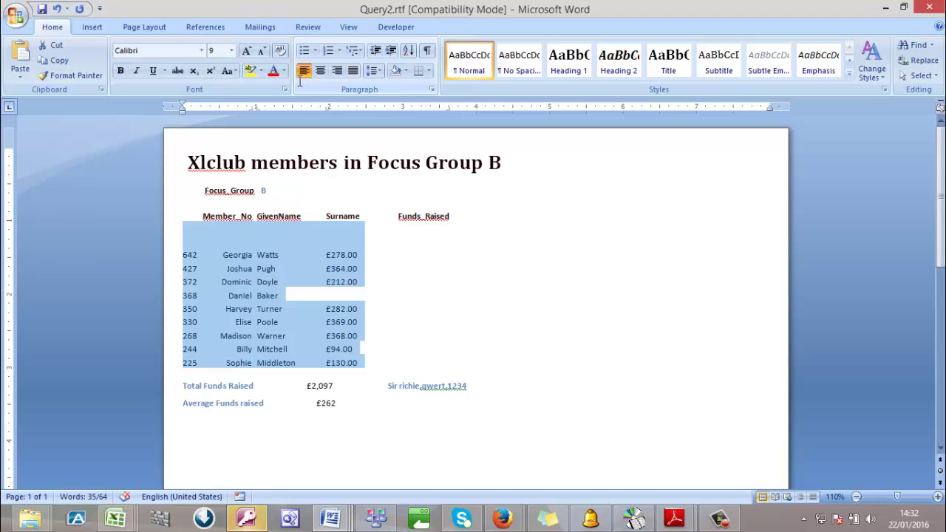
Centre the heading row together with the member rows, then left-align them so the Member_No heading starts at the left margin
drag(166, 218, 186, 363)
click(304, 71)
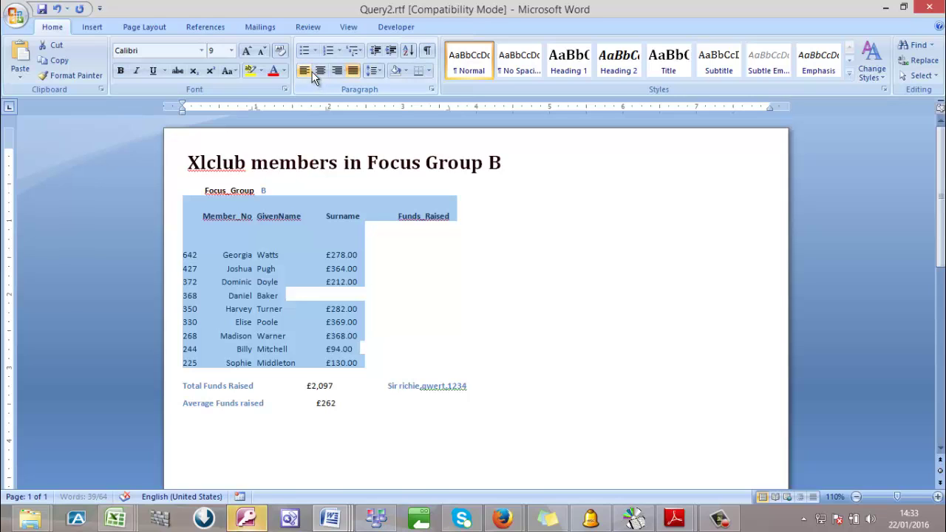
click(327, 69)
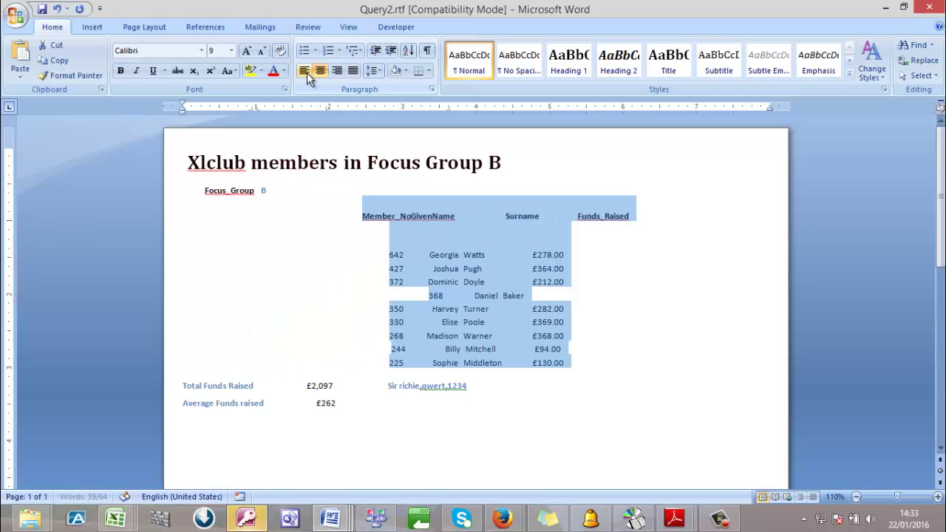
click(307, 72)
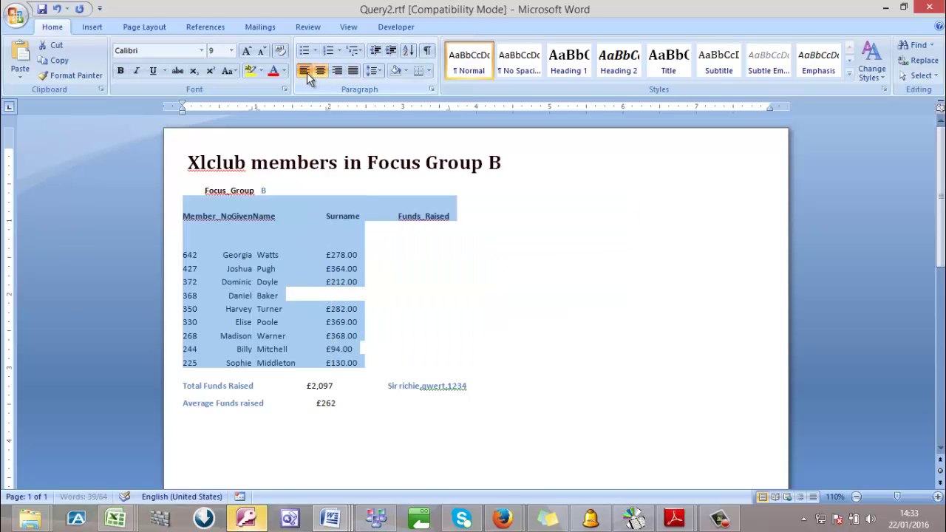
Insert a tab before the given name in all nine member rows and before the GivenName heading to realign the columns
click(235, 218)
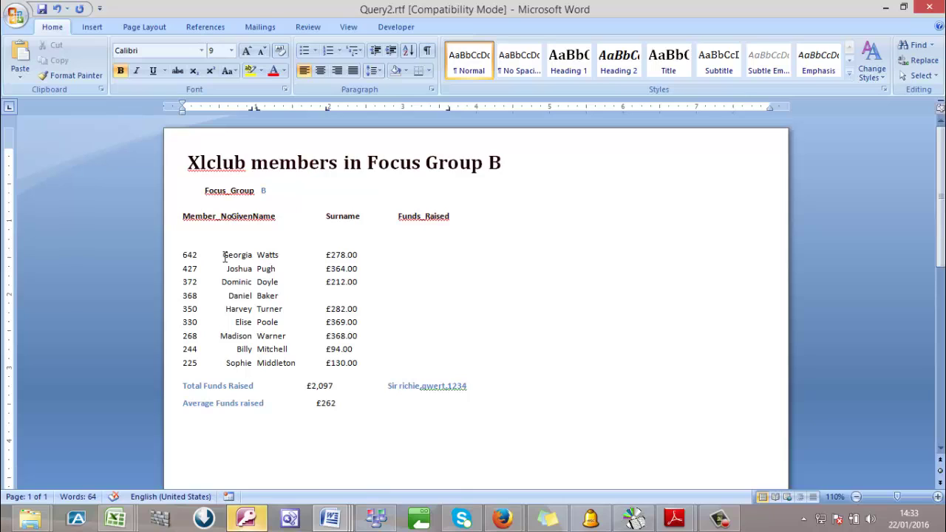
drag(225, 257, 240, 260)
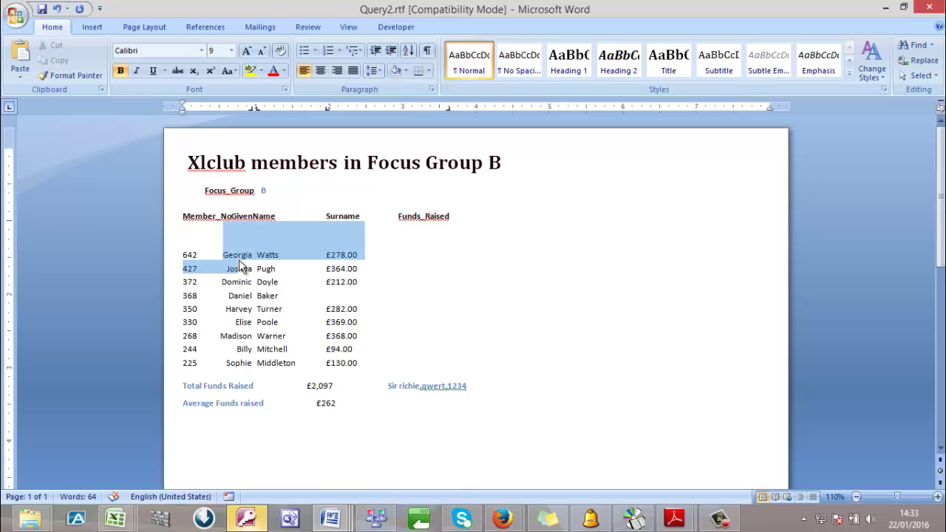
click(227, 254)
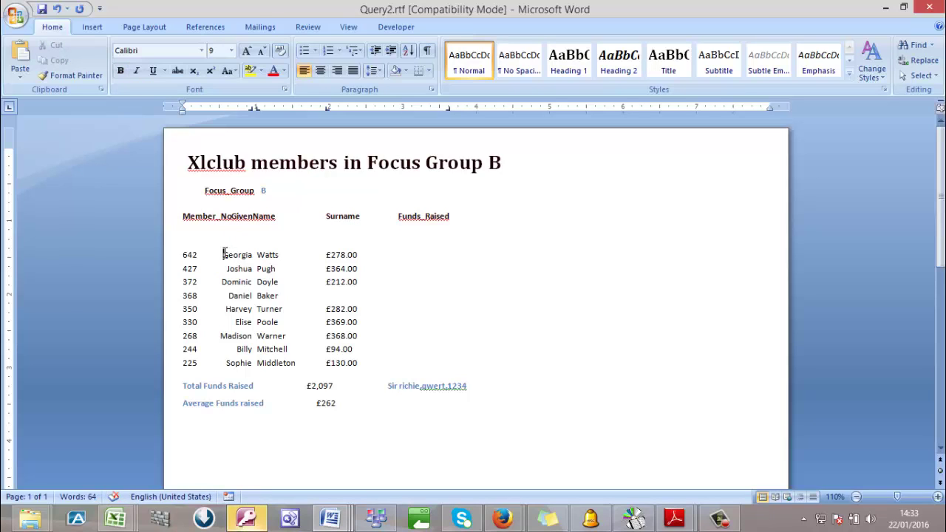
click(224, 254)
key(Tab)
click(226, 269)
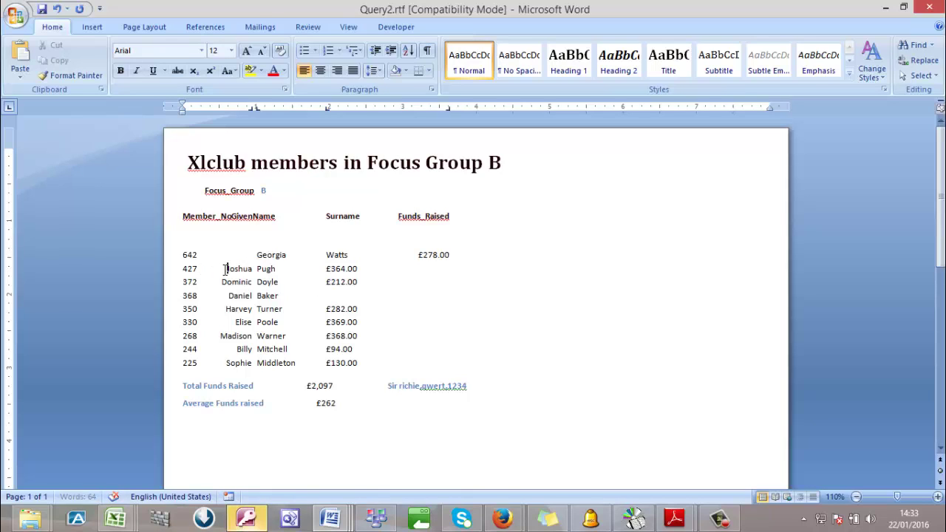
key(Tab)
click(221, 282)
key(Tab)
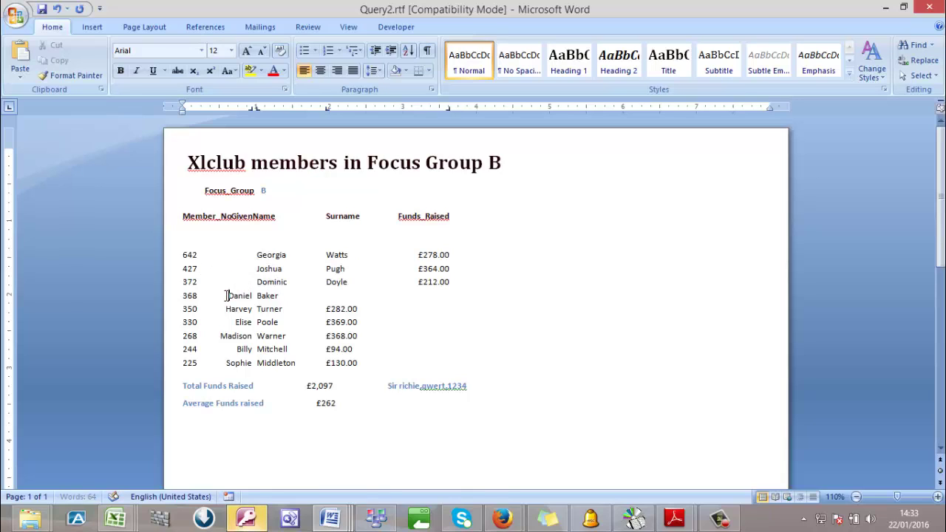
click(226, 296)
key(Tab)
click(225, 309)
key(Tab)
click(231, 322)
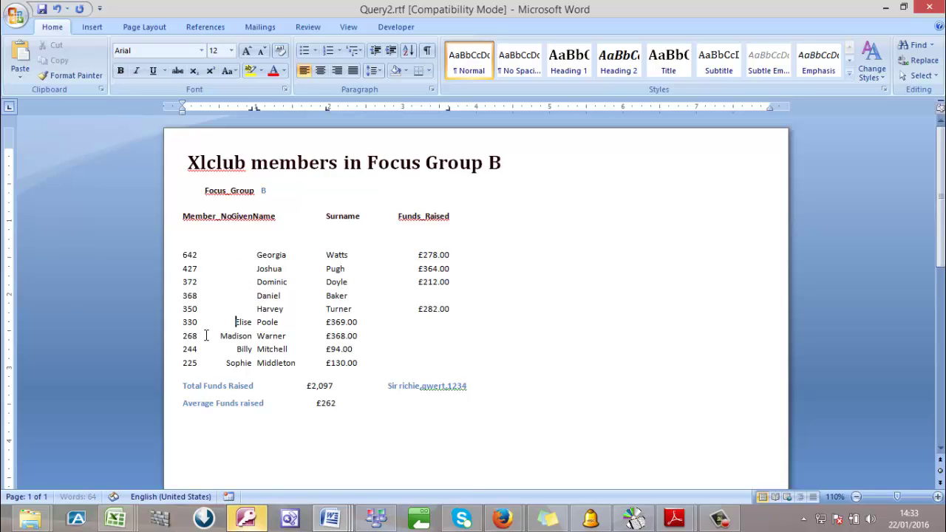
key(Tab)
click(216, 336)
key(Tab)
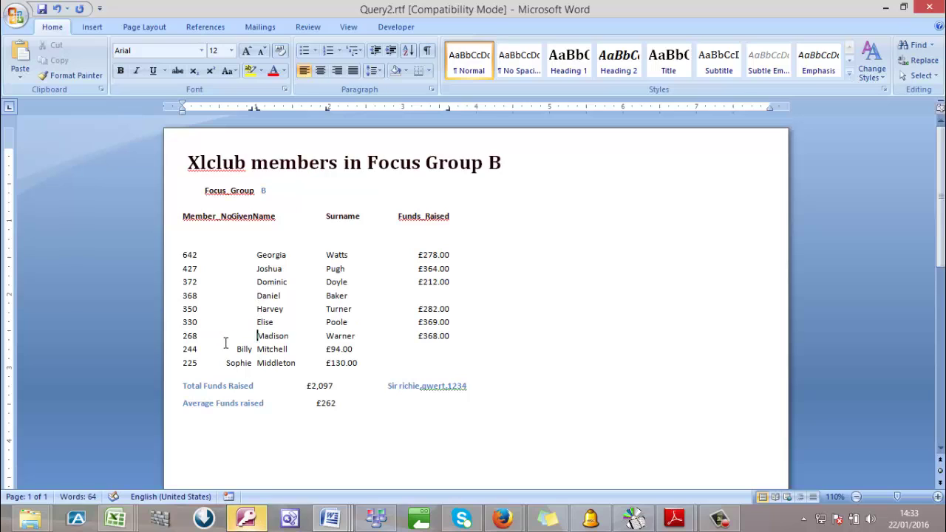
click(227, 347)
key(Tab)
click(226, 362)
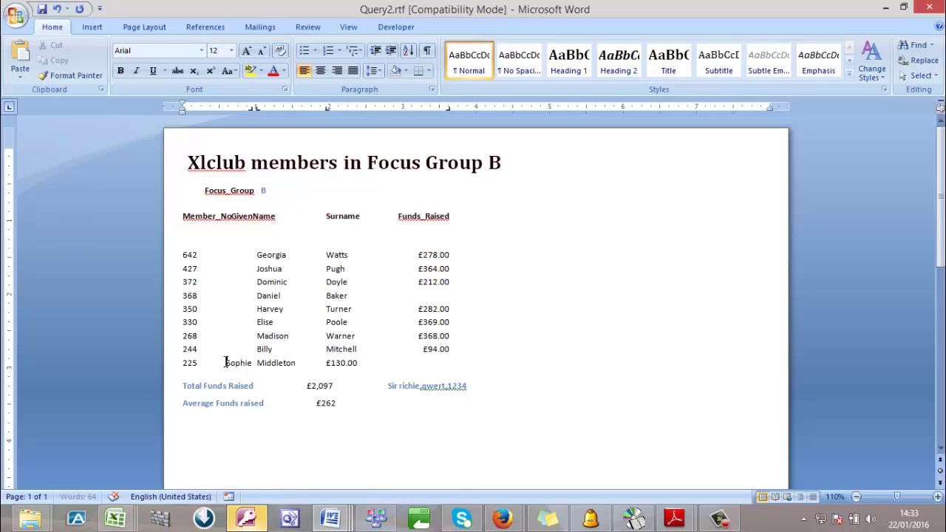
key(Tab)
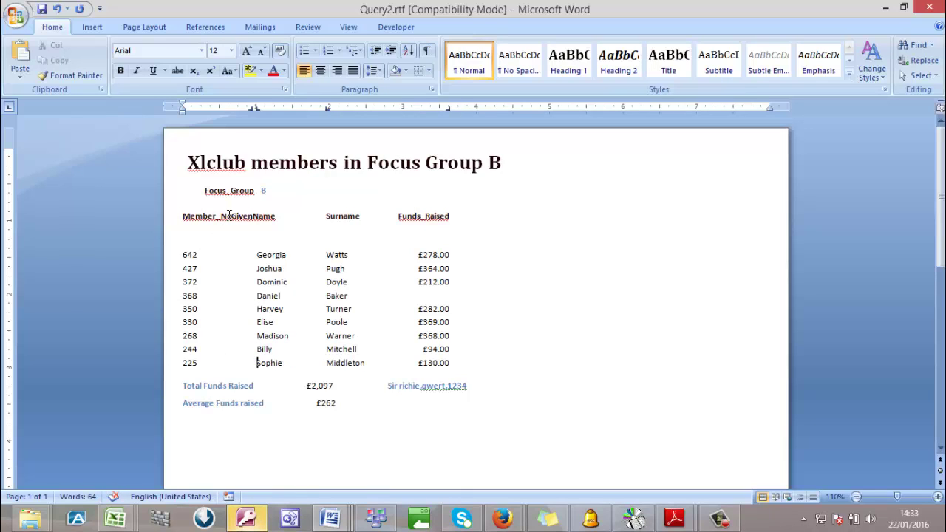
click(232, 216)
key(Tab)
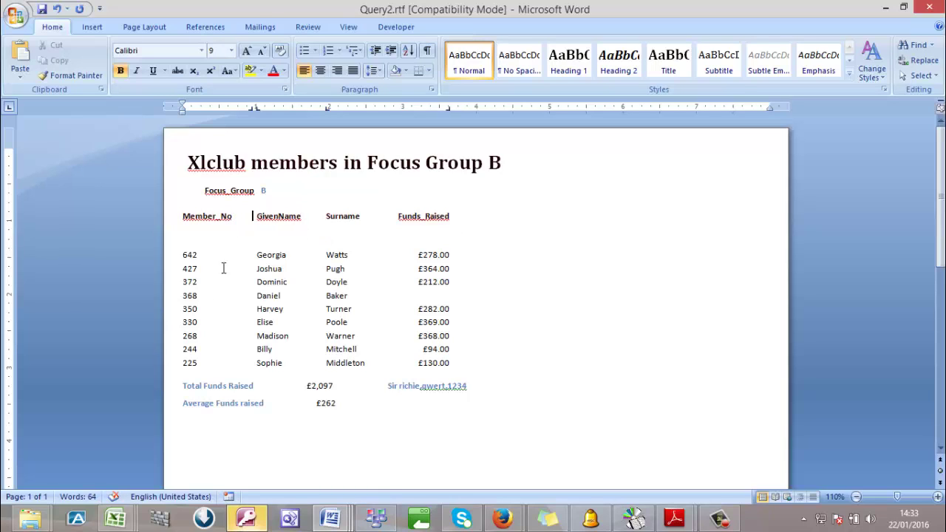
Try to convert the column headings and nine member rows into a four-column table separated at tabs, and undo the conversion
click(232, 243)
drag(198, 222, 508, 369)
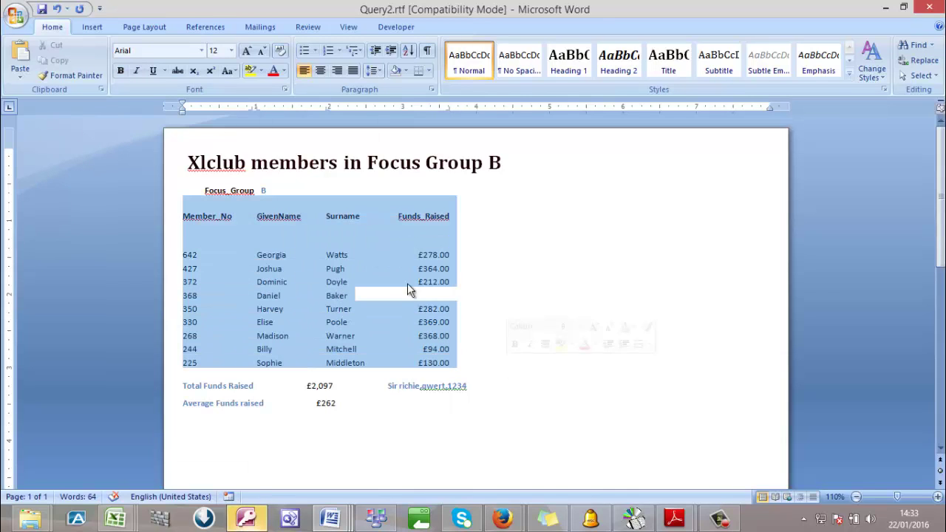
click(95, 27)
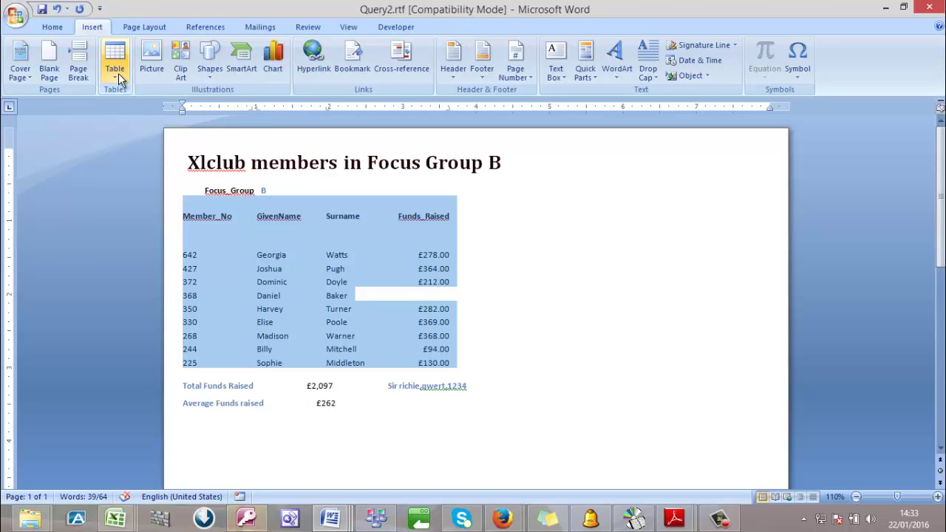
click(118, 73)
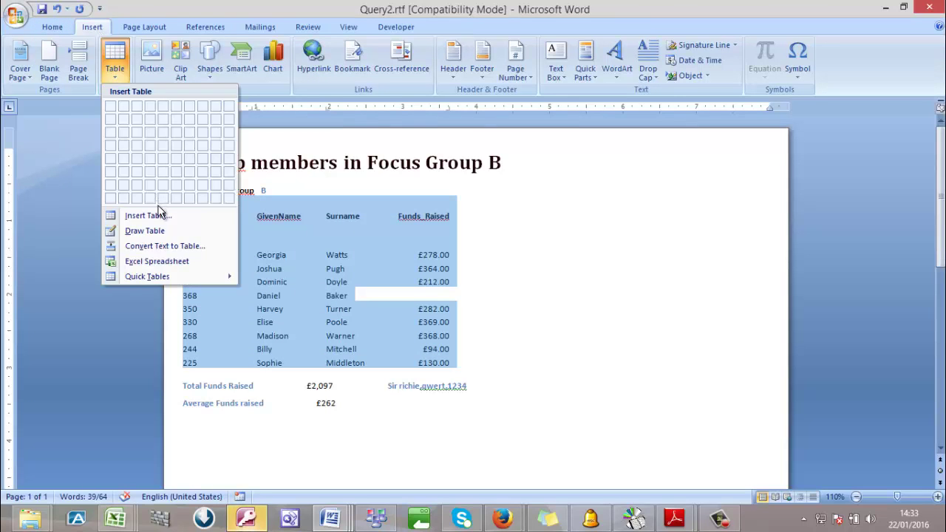
click(179, 247)
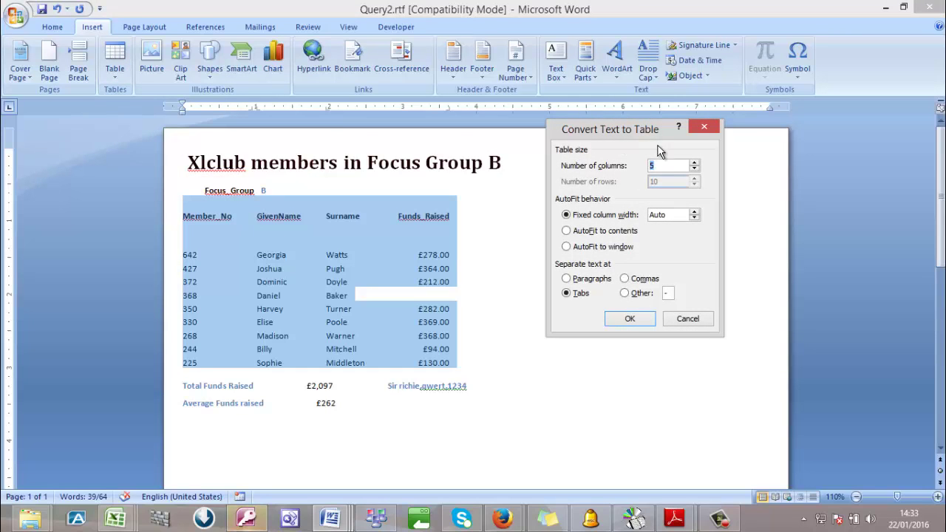
click(695, 169)
click(629, 323)
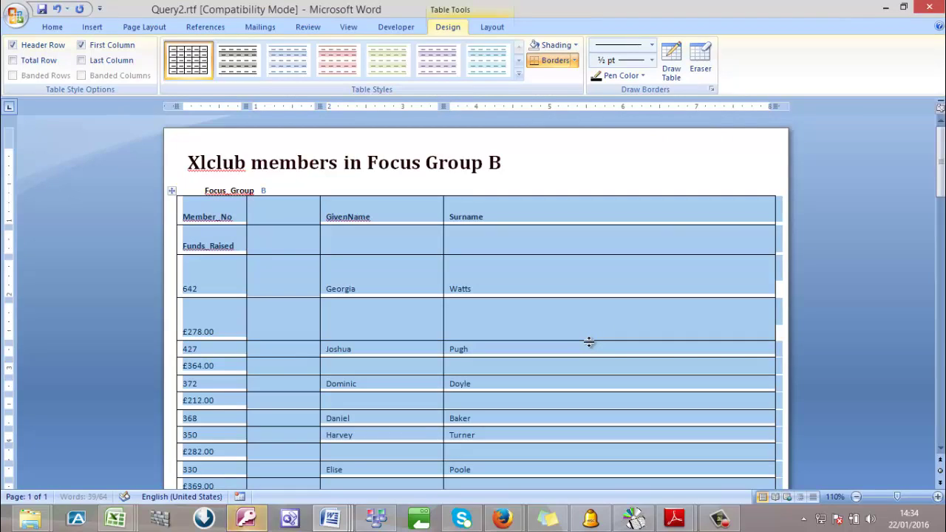
key(ctrl+z)
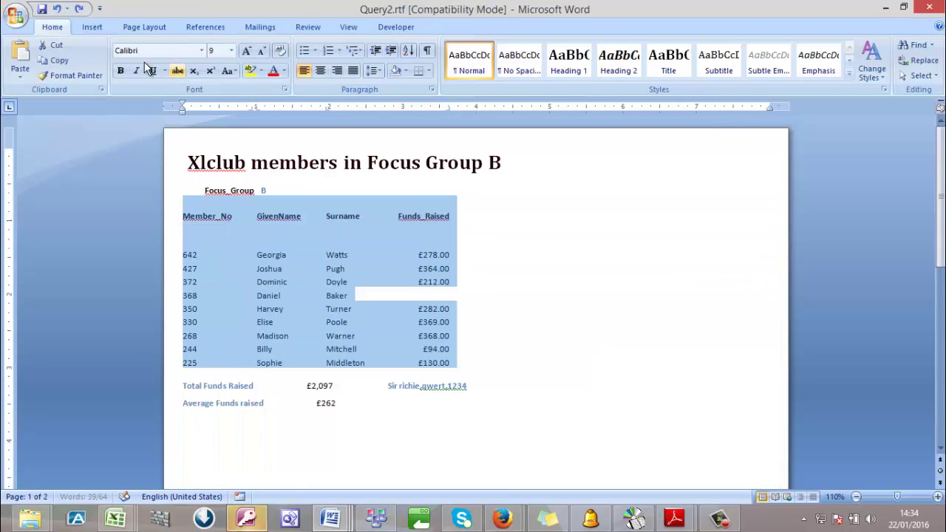
Convert the selected column headings and member rows into a five-column table with automatic fixed column width, separating the text at tabs
click(83, 29)
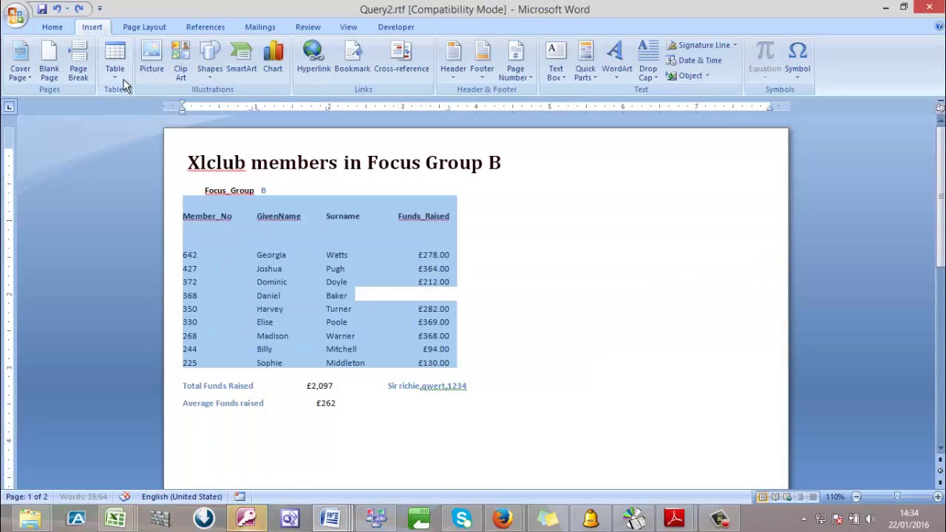
click(121, 78)
click(178, 251)
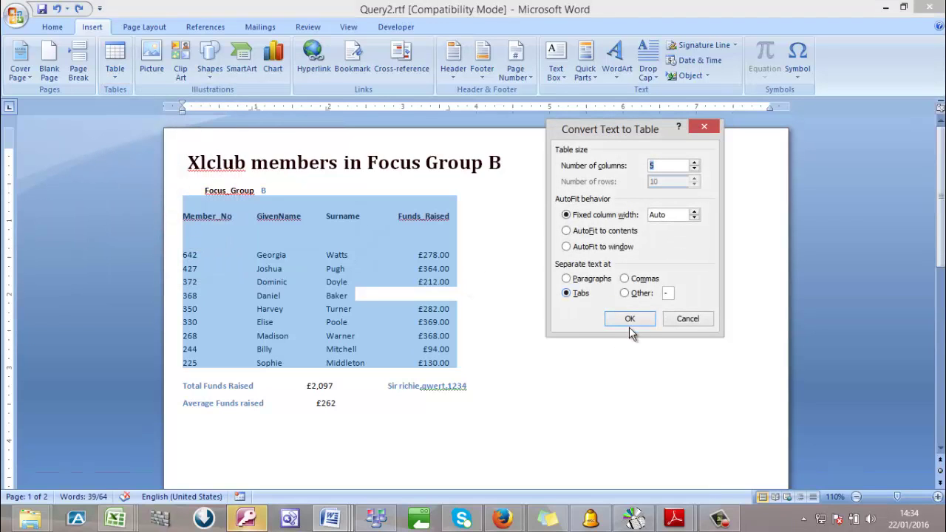
click(631, 319)
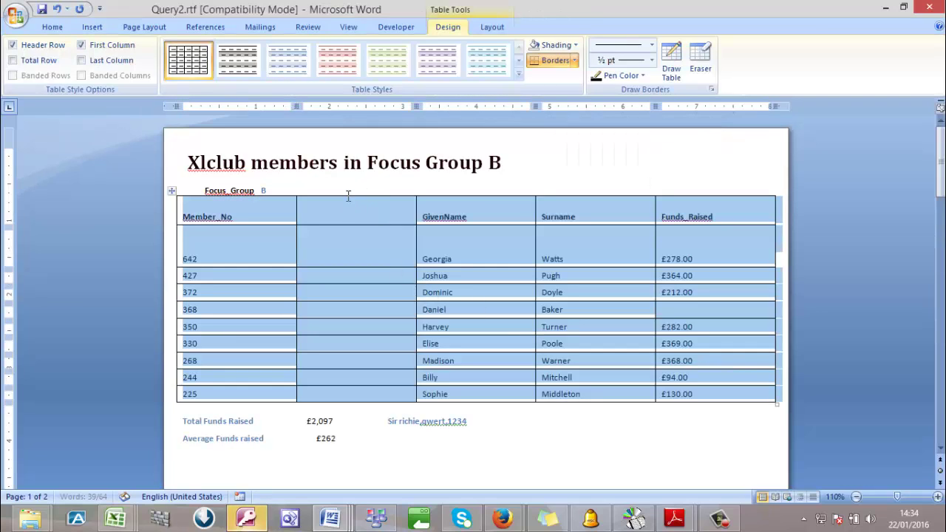
Delete the empty column between Member_No and GivenName from the table
click(347, 194)
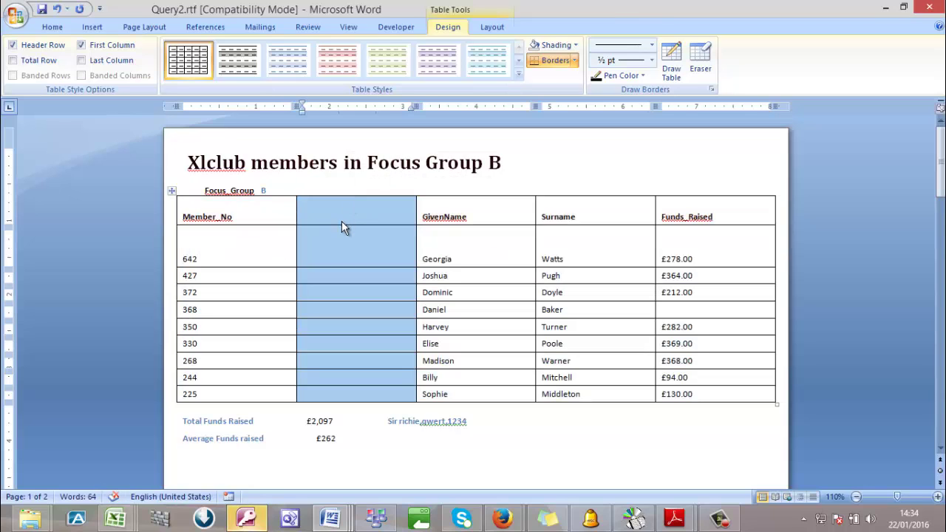
right_click(351, 232)
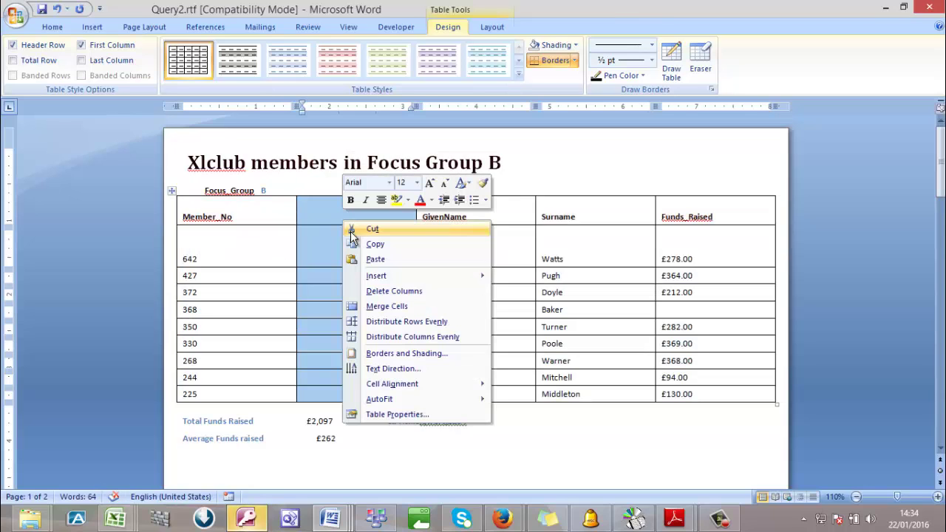
click(390, 291)
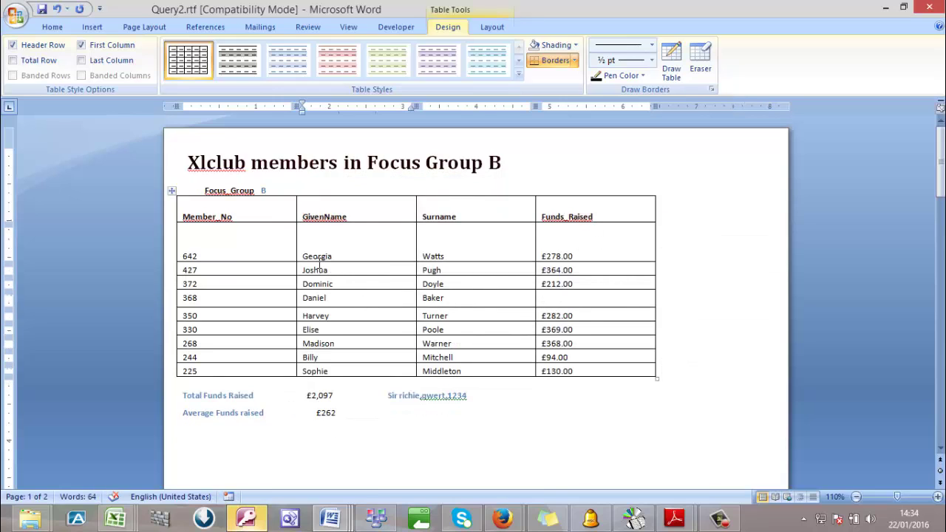
Select the whole members table and autofit its columns to their contents
click(187, 235)
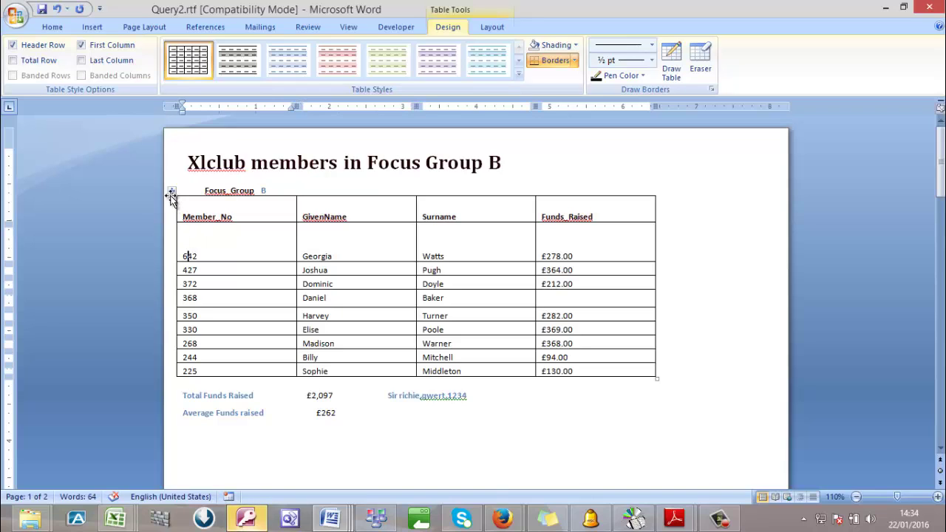
click(170, 193)
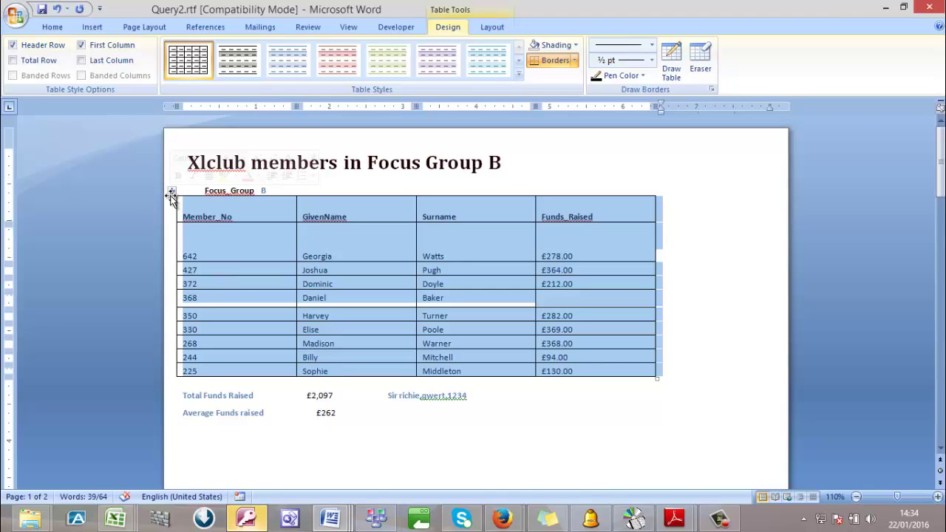
click(242, 260)
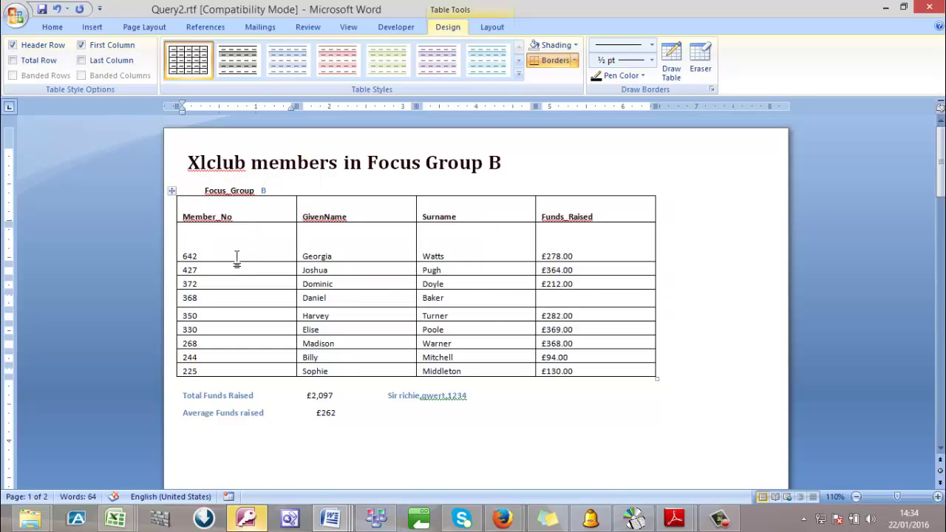
click(185, 253)
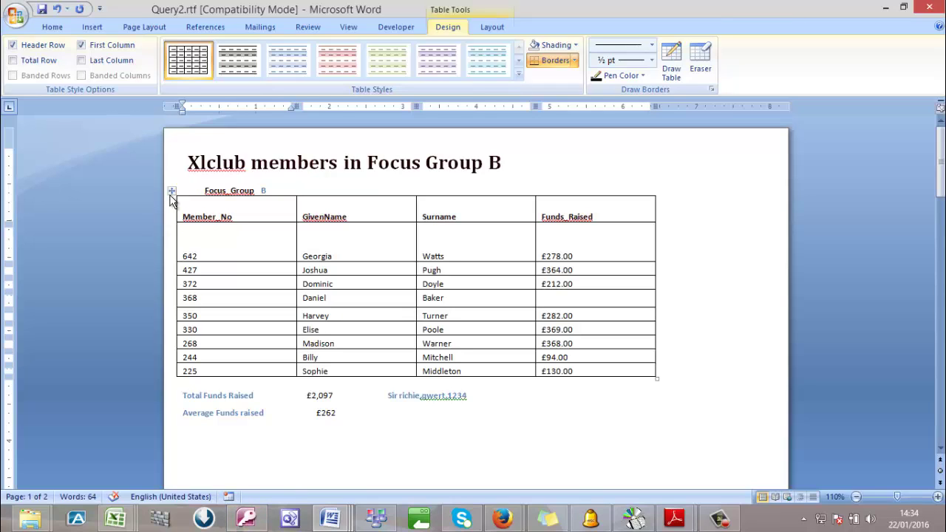
click(169, 200)
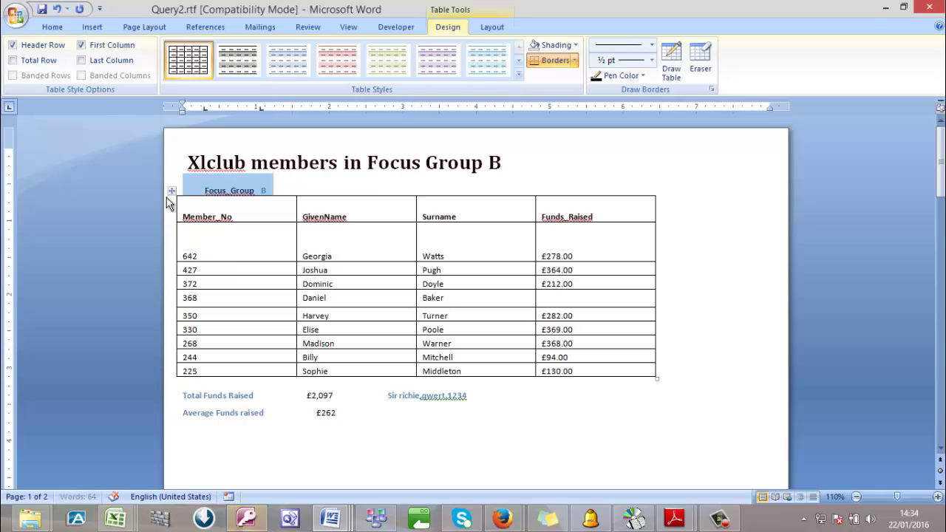
click(171, 194)
click(172, 194)
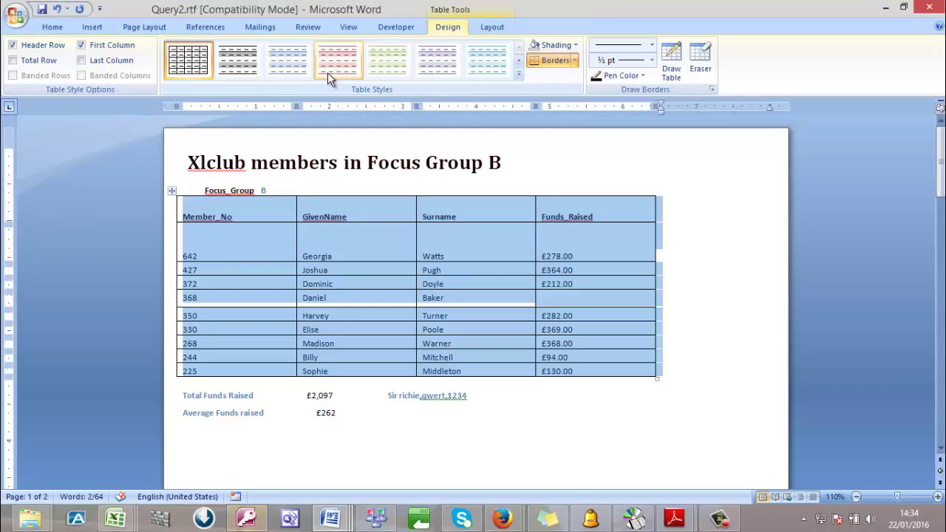
key(Left)
key(alt+KP_5)
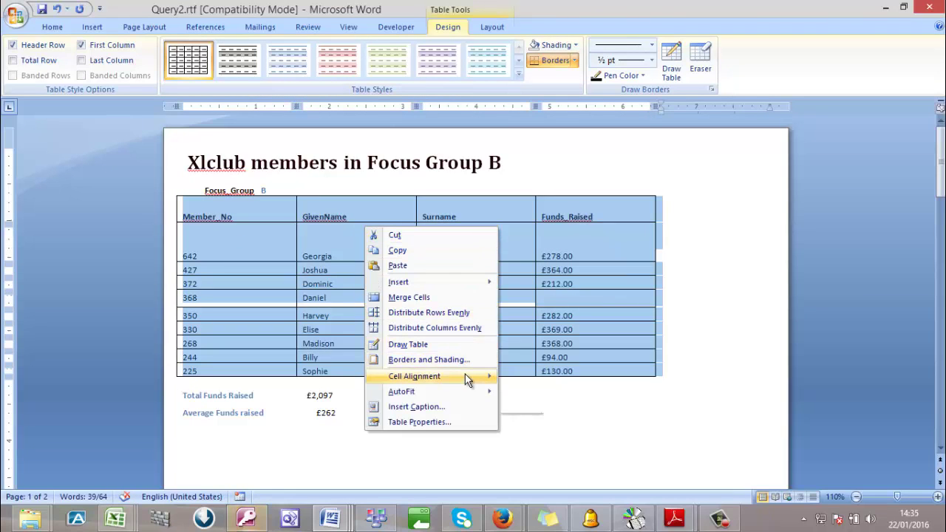
mouse_move(464, 373)
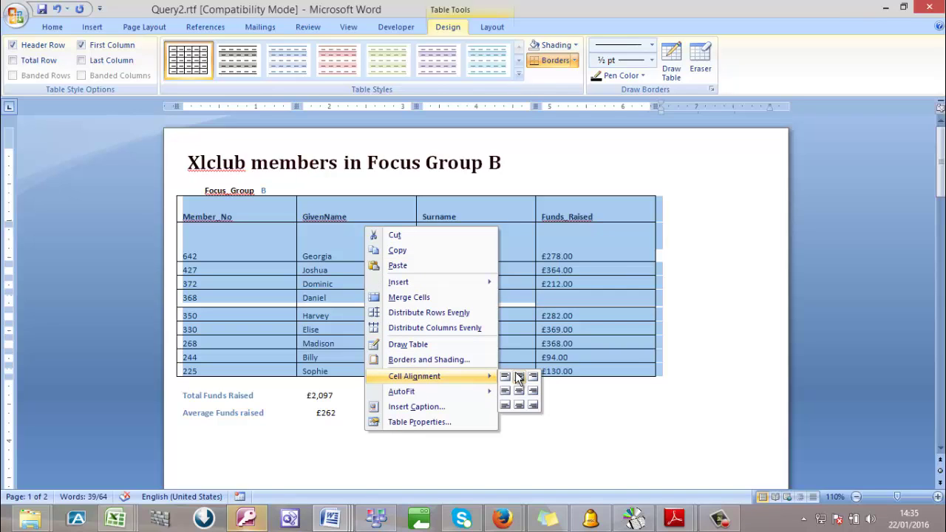
mouse_move(492, 390)
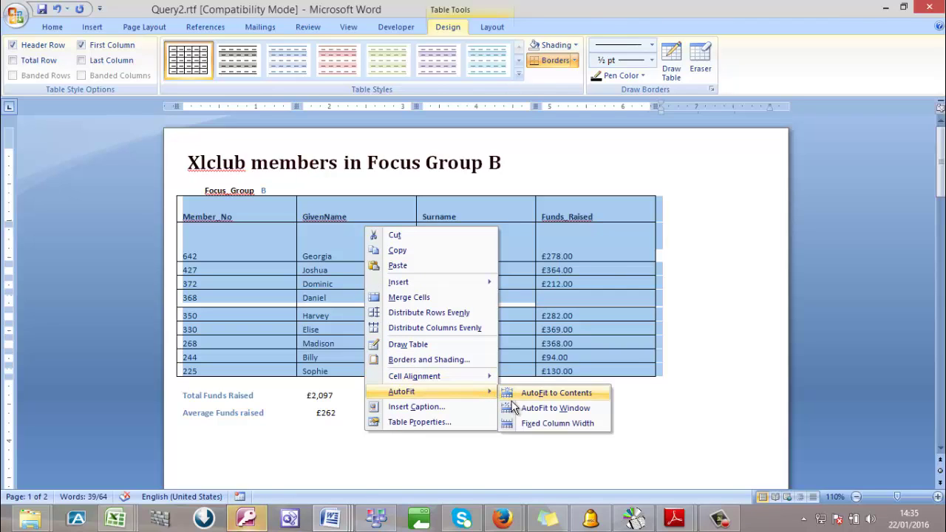
click(533, 397)
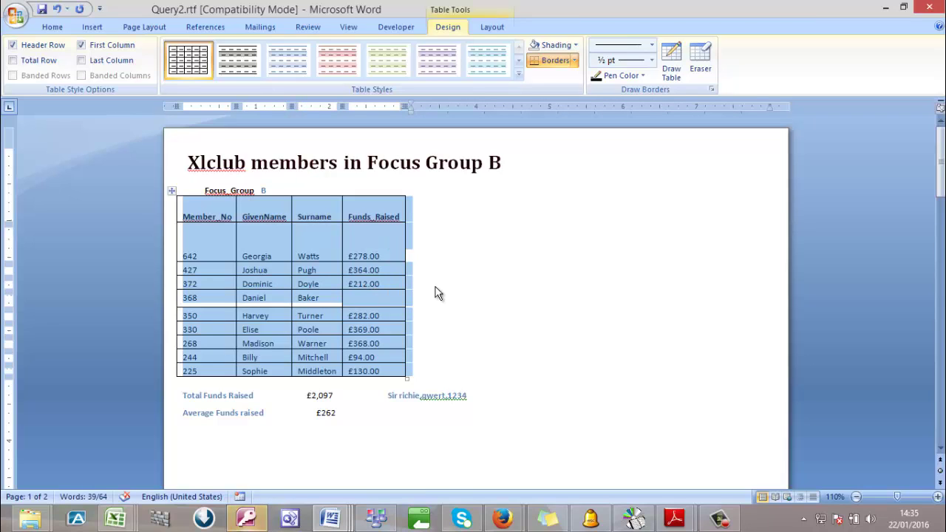
Set the members table to fixed column width
right_click(360, 240)
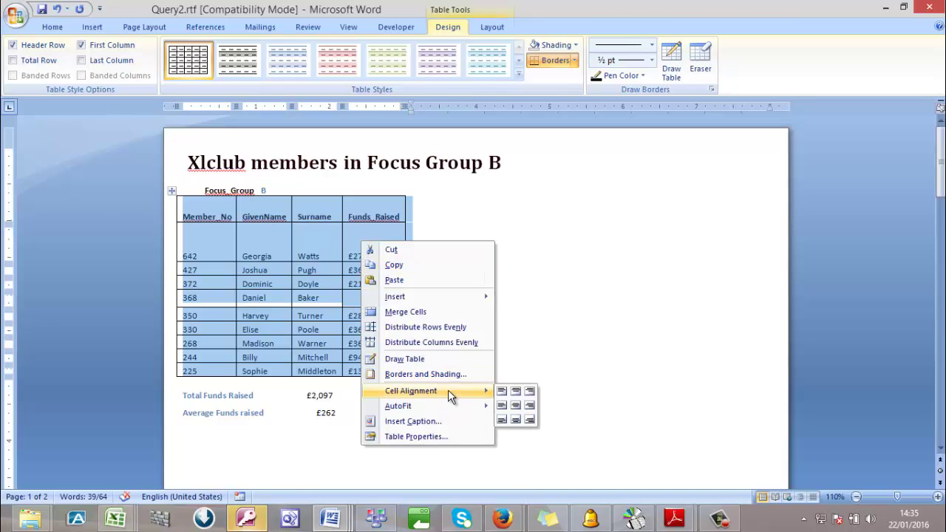
mouse_move(449, 400)
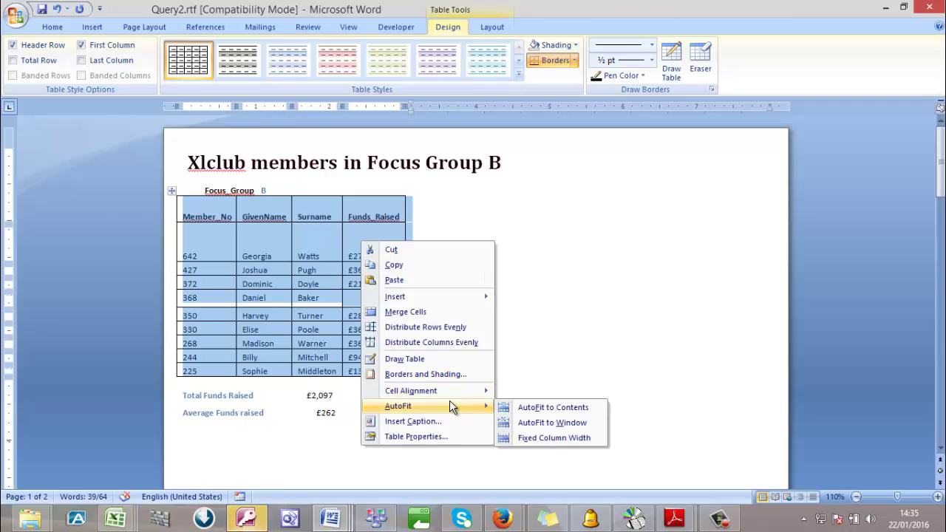
click(537, 437)
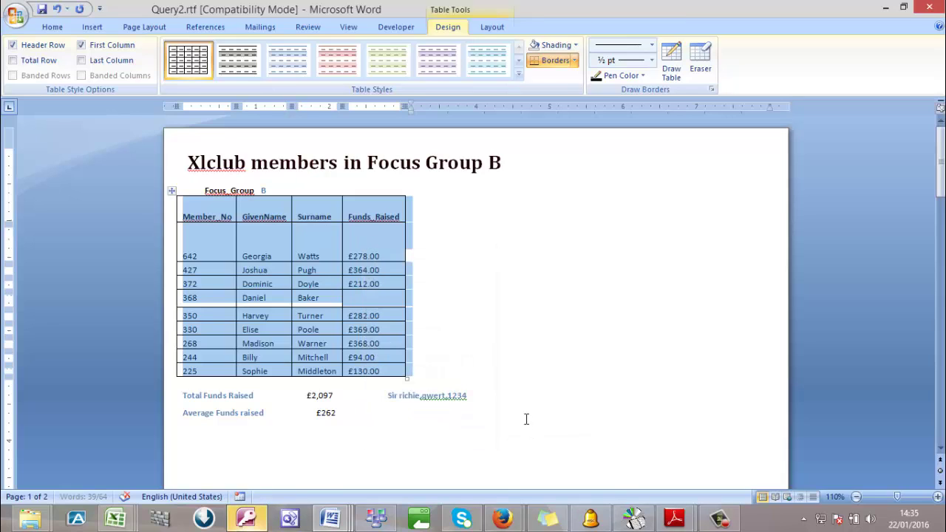
click(323, 251)
click(355, 236)
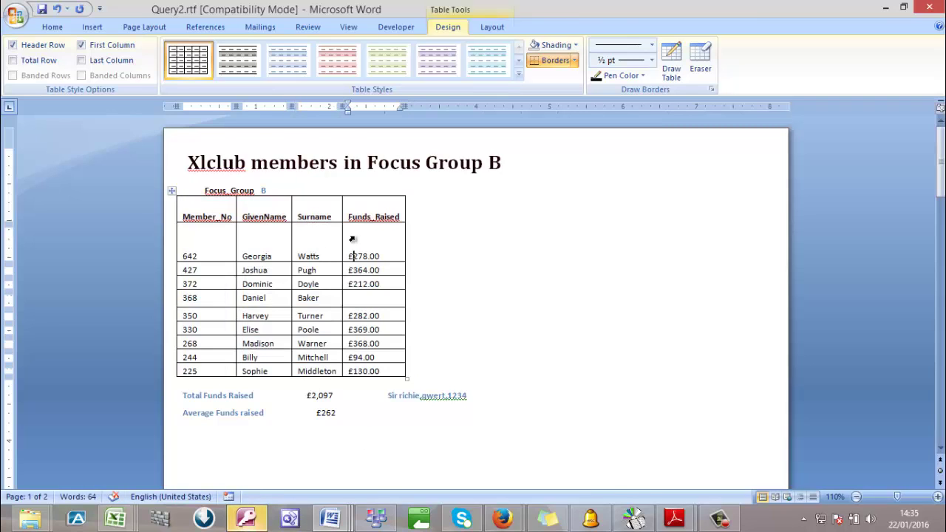
click(178, 255)
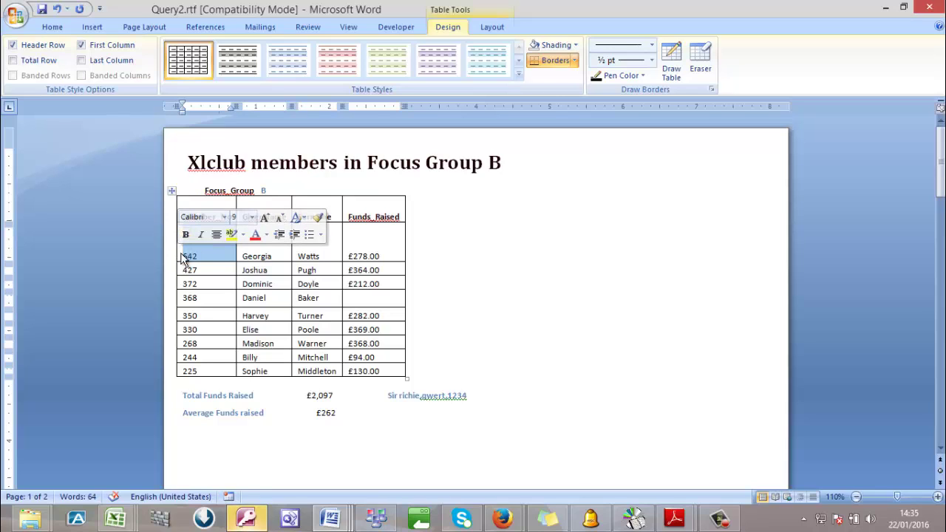
key(Right)
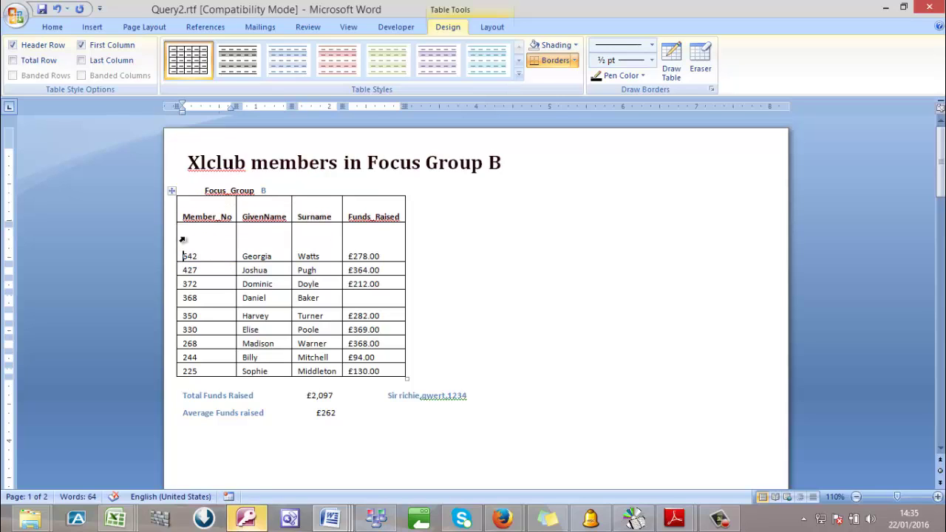
click(175, 238)
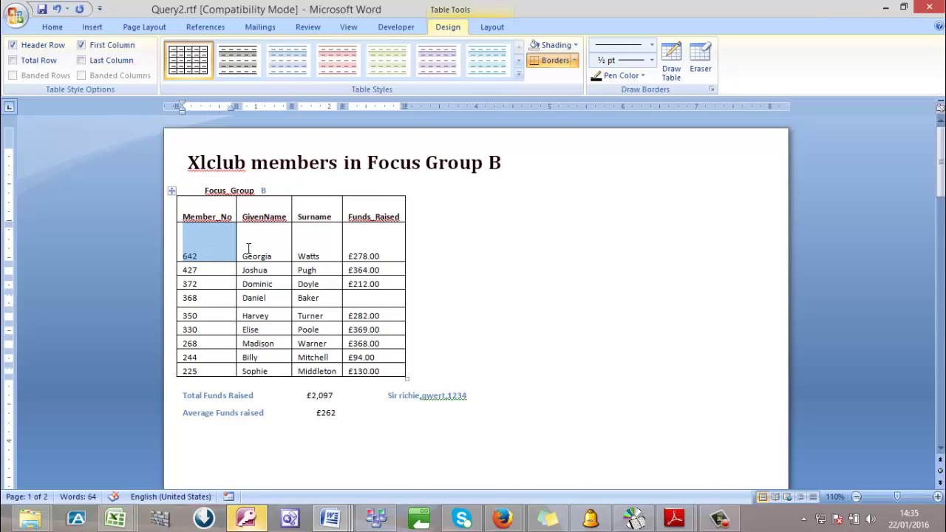
click(309, 245)
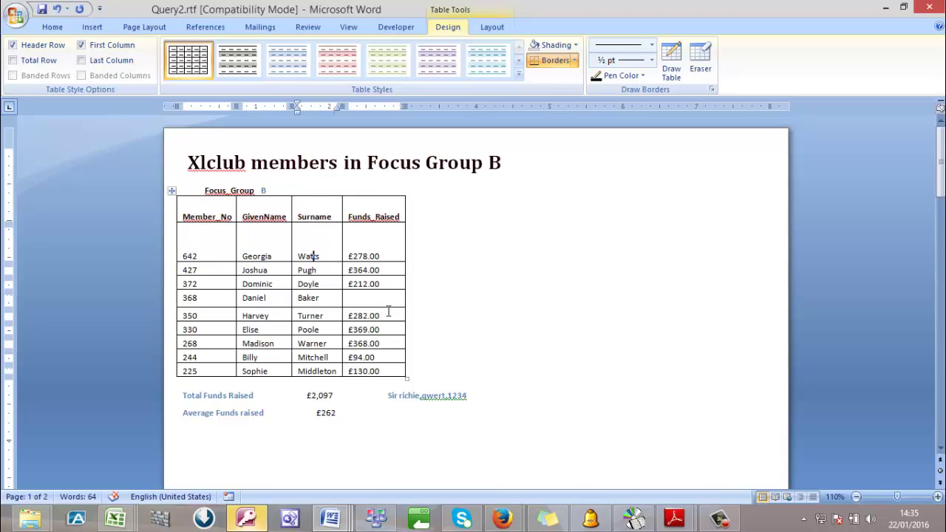
click(259, 240)
drag(232, 217, 221, 217)
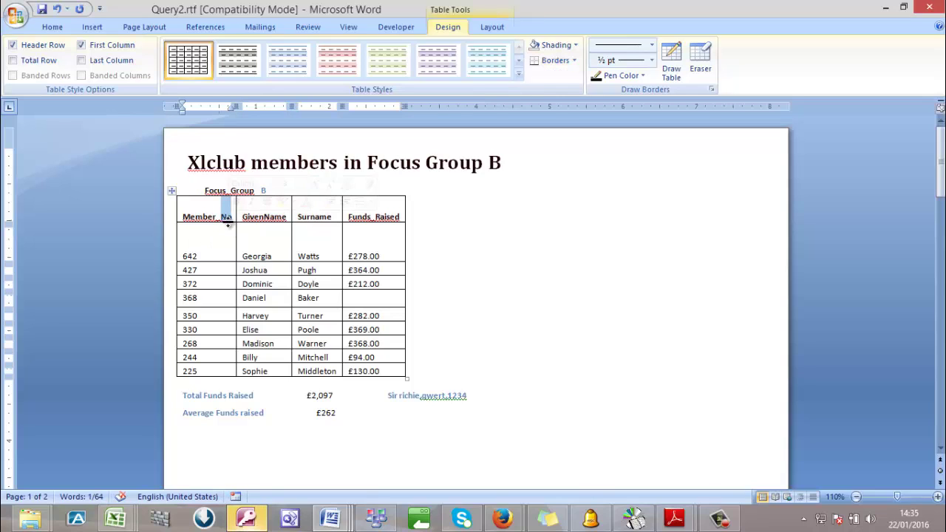
click(221, 237)
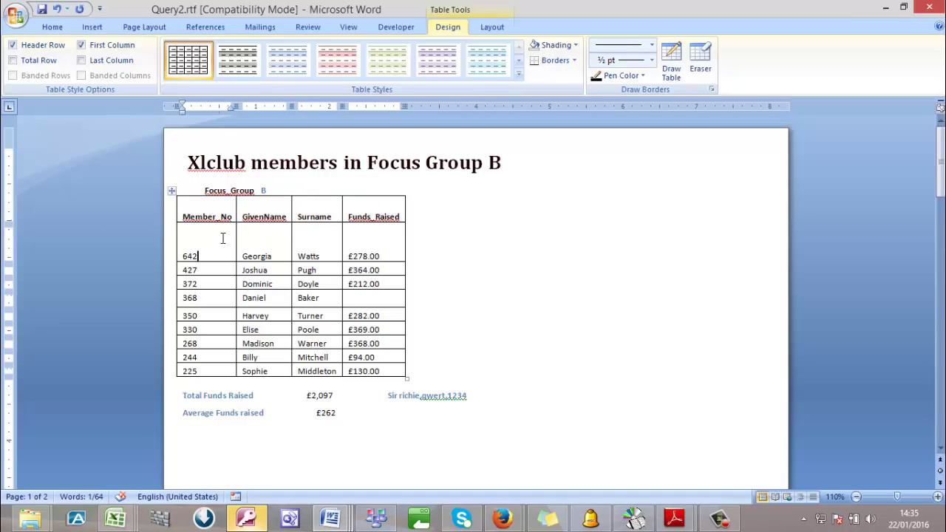
Set the cell alignment of the first member row below the headings to top left
click(174, 258)
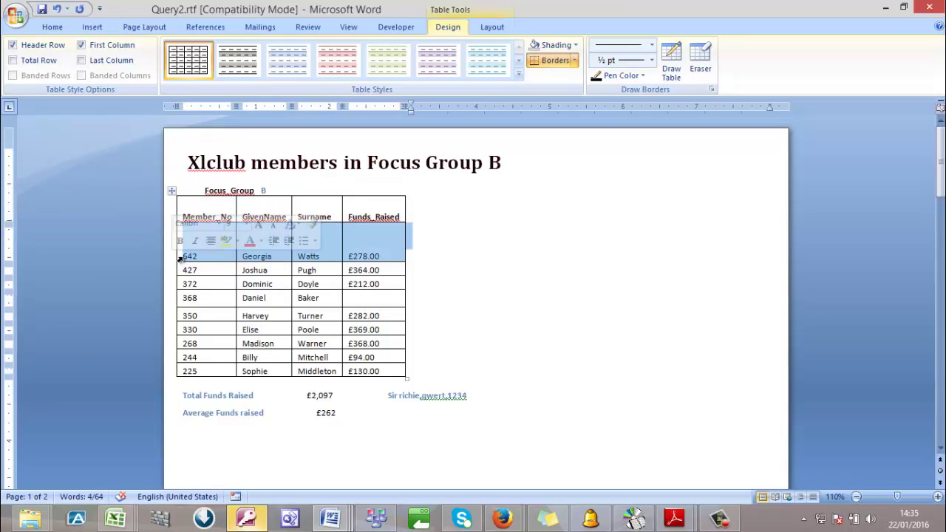
right_click(352, 235)
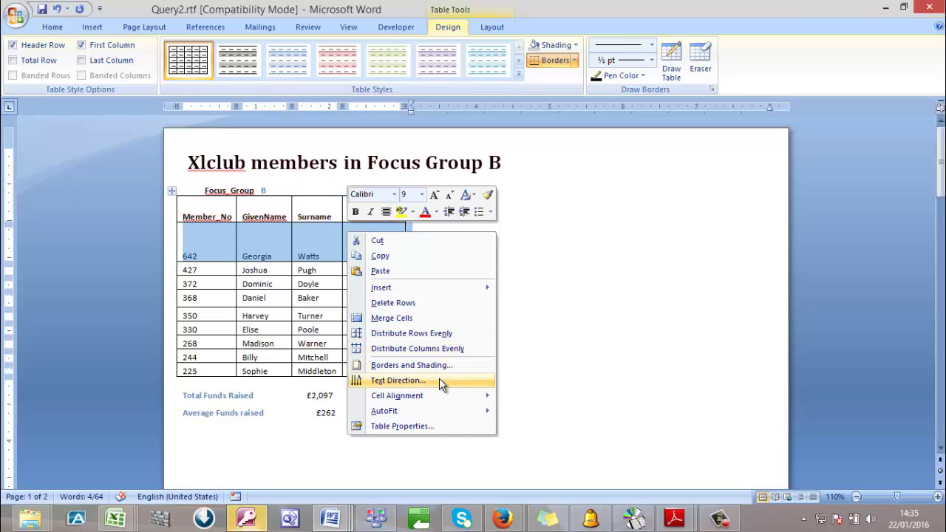
mouse_move(447, 394)
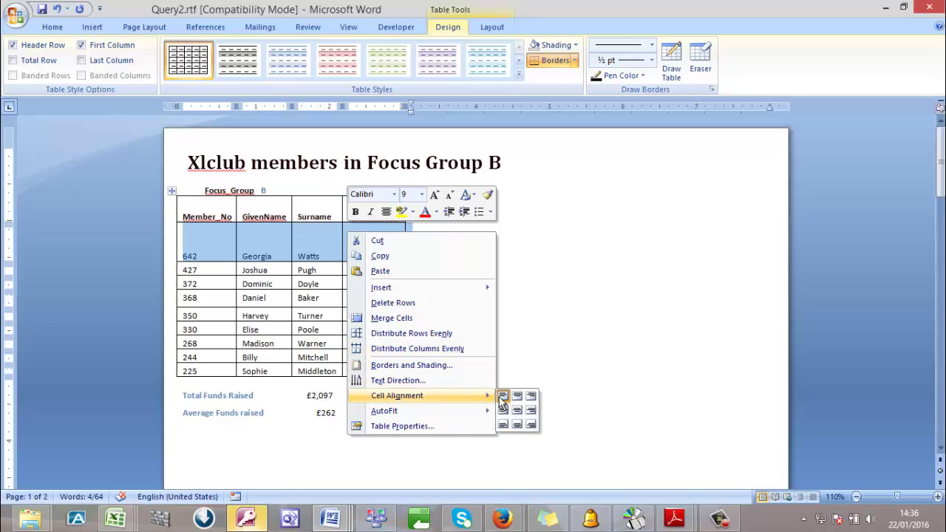
click(502, 396)
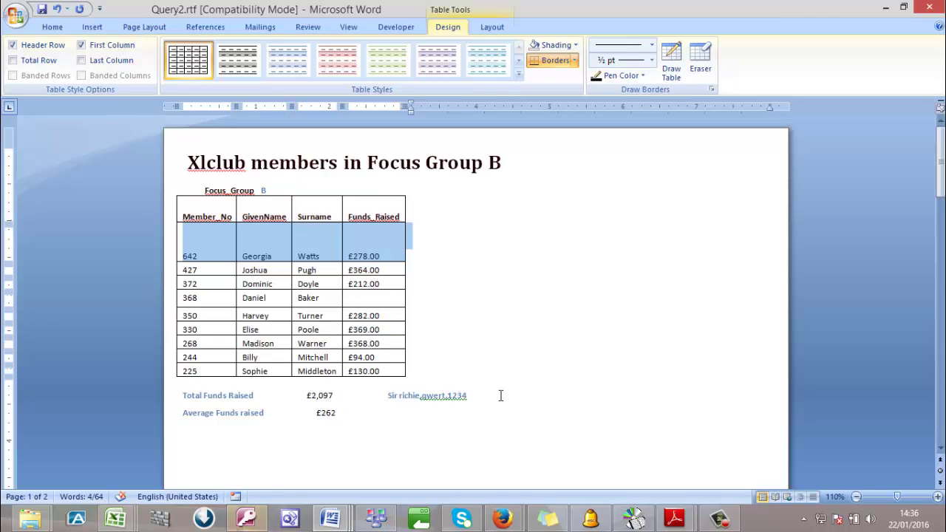
click(319, 240)
Select the whole members table and set its cell alignment to top left
click(170, 192)
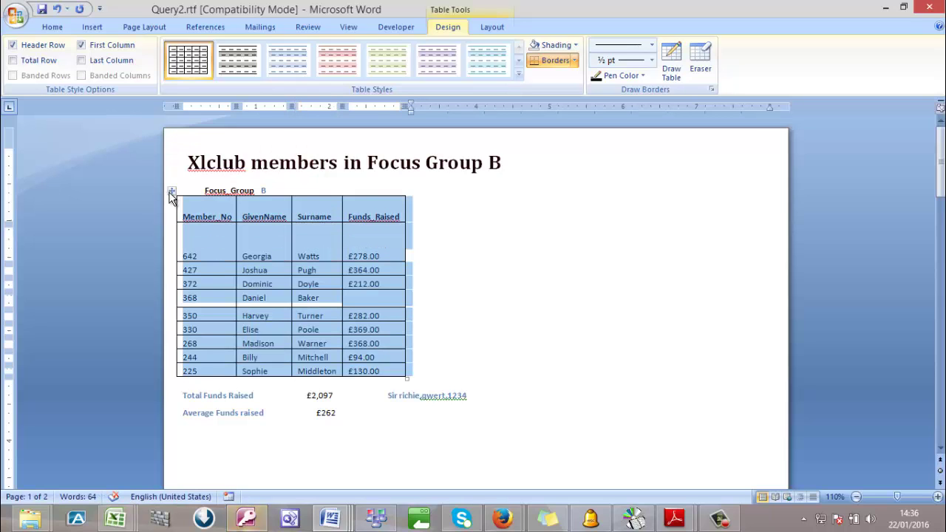
right_click(171, 193)
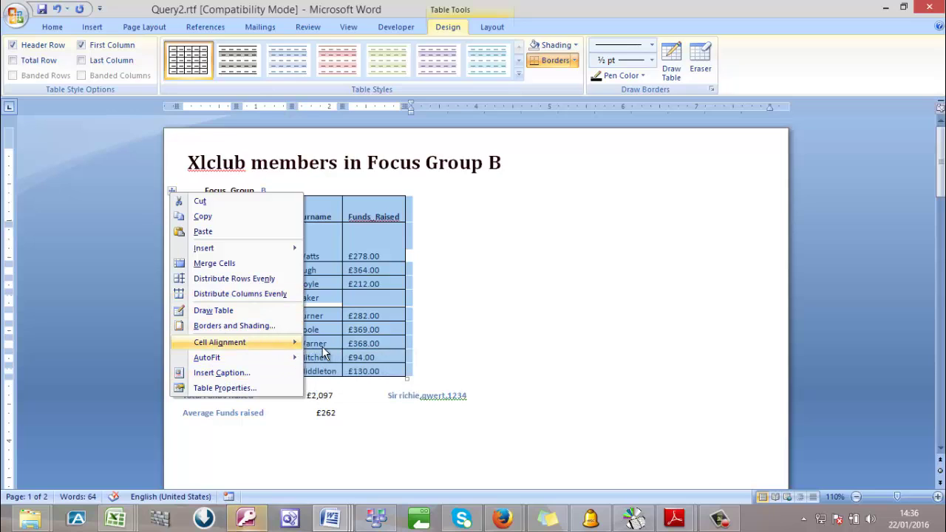
mouse_move(287, 344)
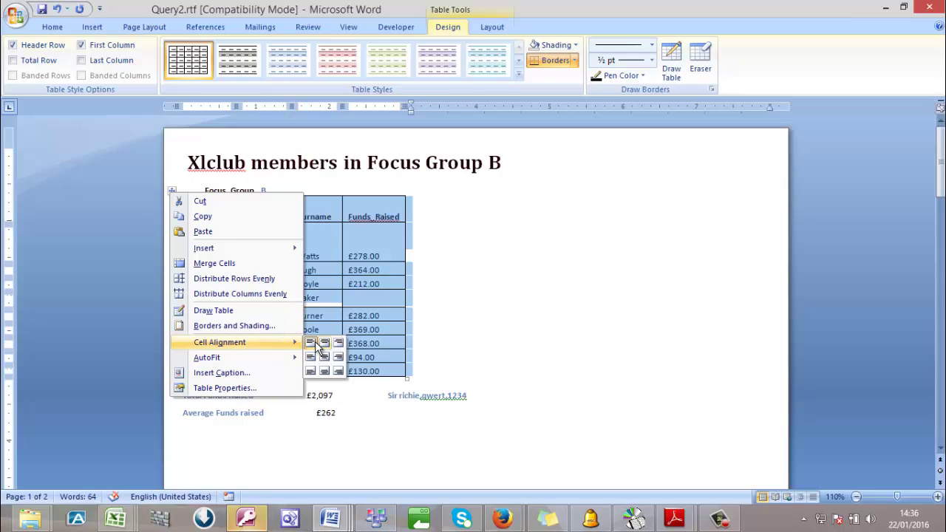
click(311, 344)
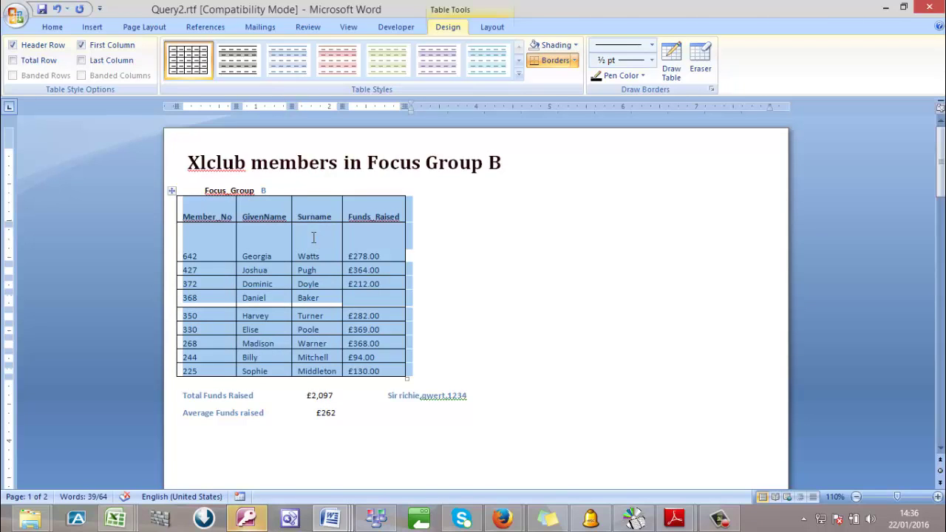
click(313, 238)
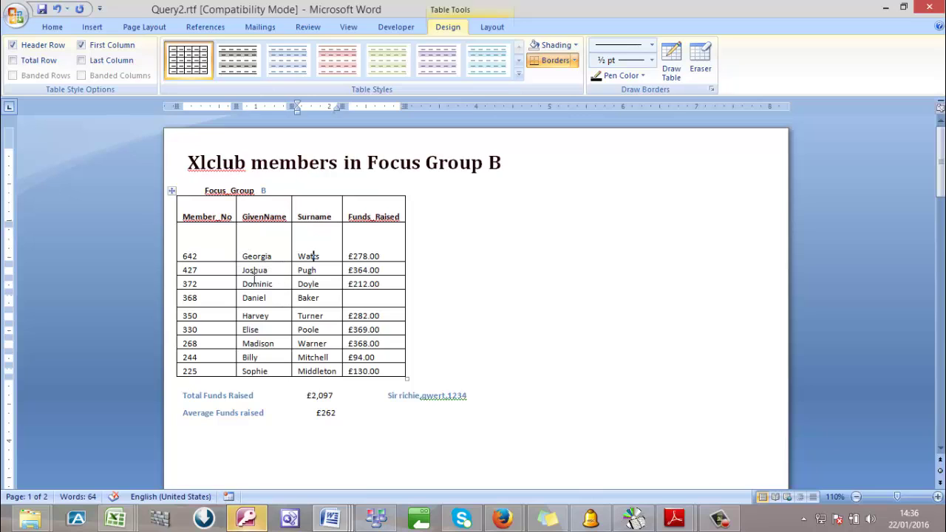
scroll(254, 281, down, 1)
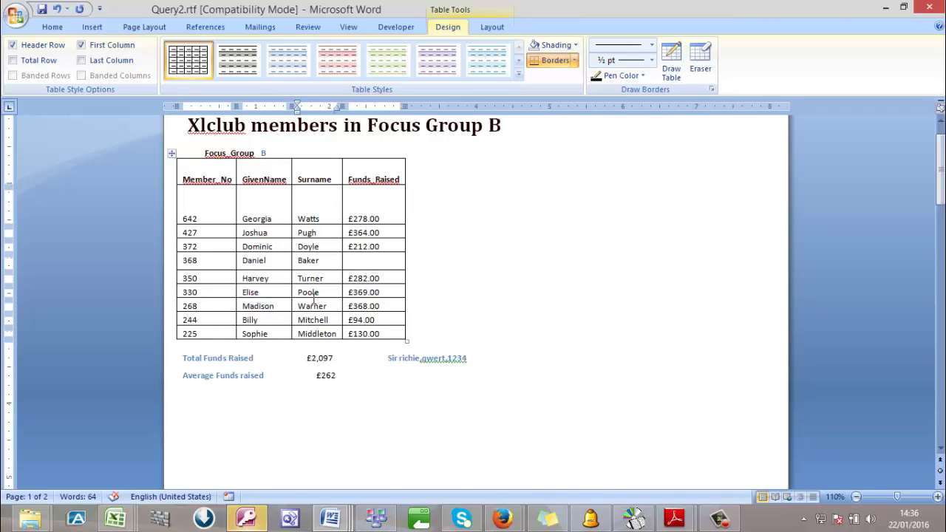
scroll(270, 342, up, 1)
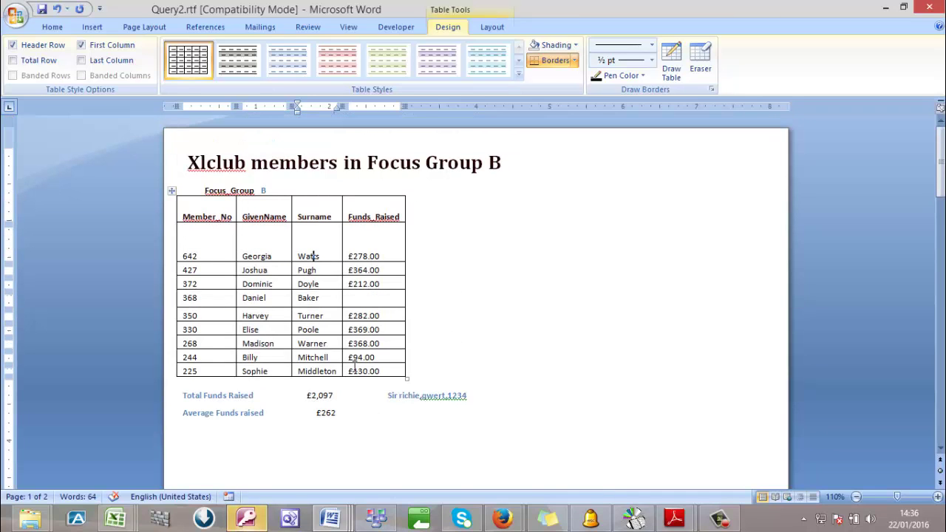
scroll(291, 418, down, 1)
scroll(291, 418, up, 1)
Switch to the exam paper 9713_w15_qp_04.pdf in Adobe Reader and find question 4 on page 5
click(667, 523)
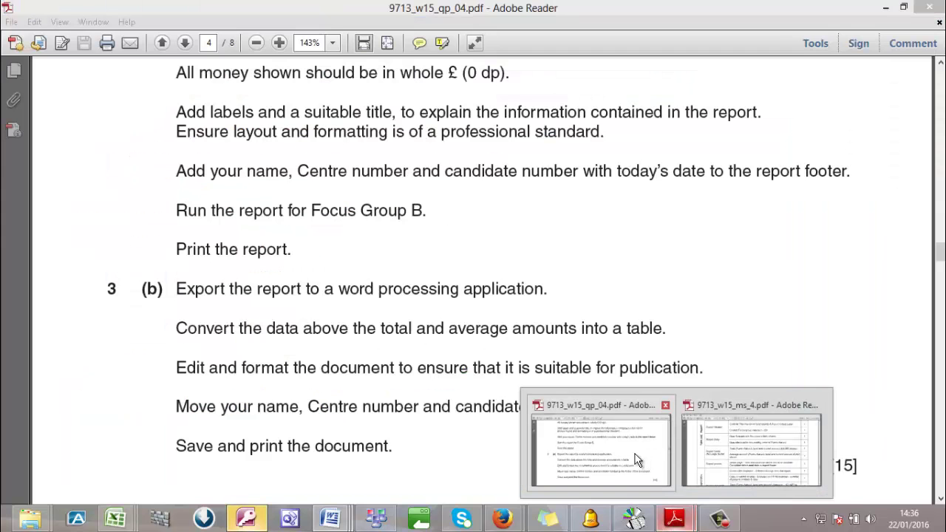
click(637, 460)
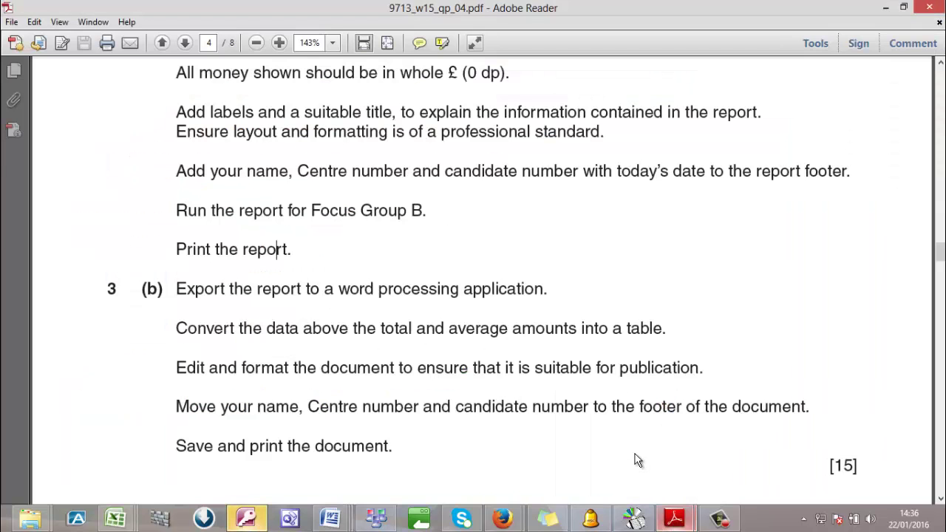
scroll(635, 457, down, 10)
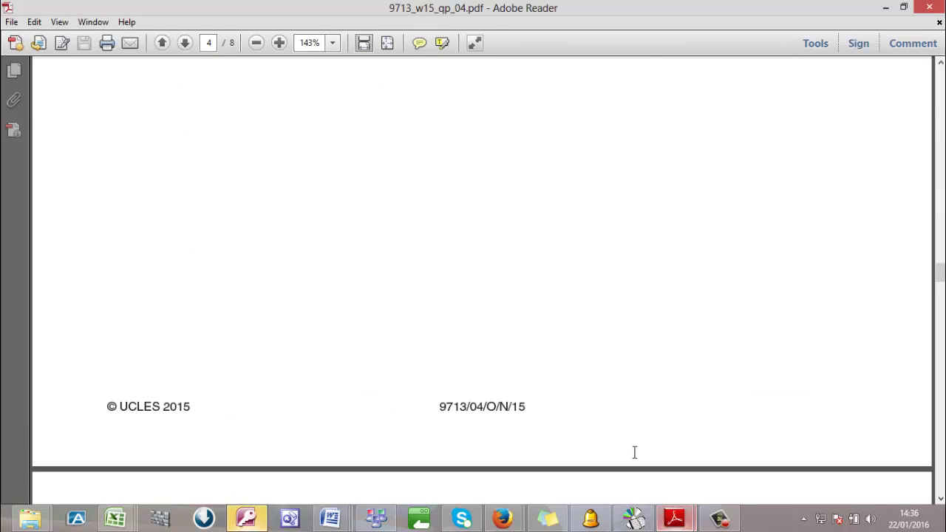
scroll(634, 452, down, 5)
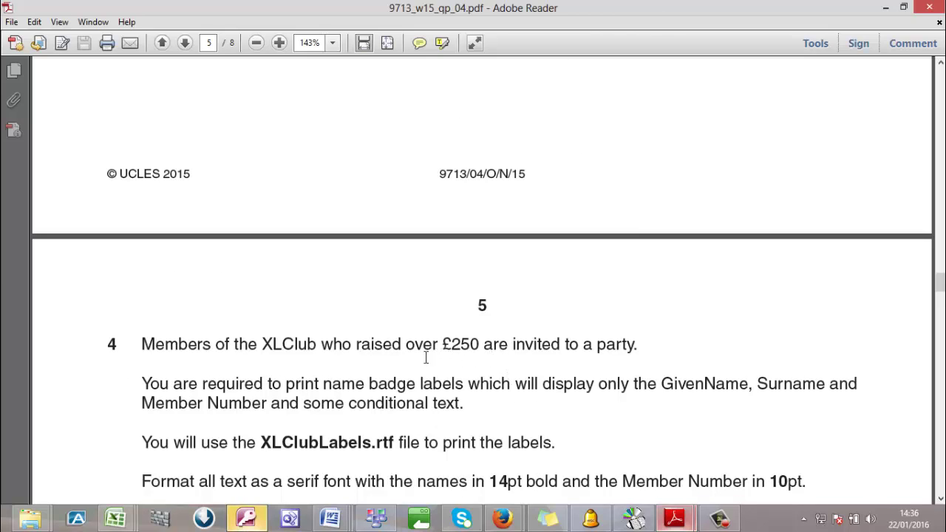
scroll(566, 392, down, 3)
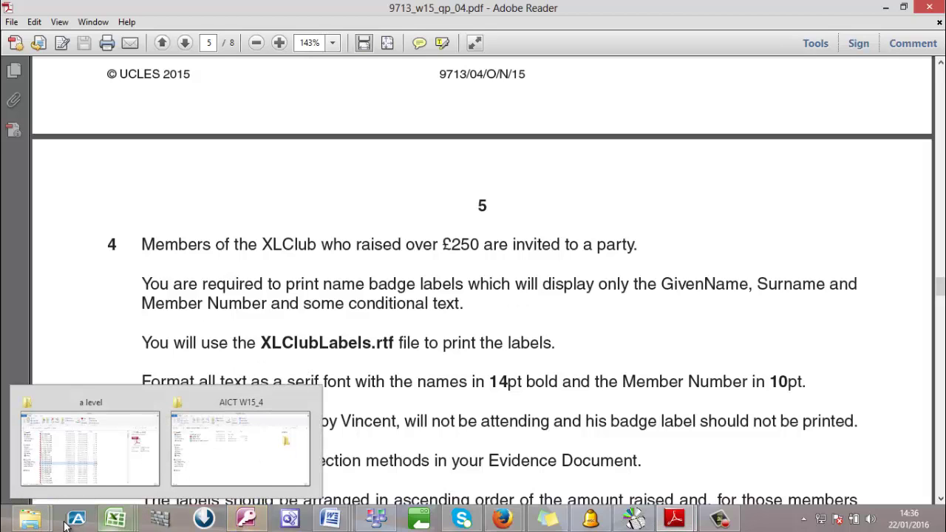
Switch to the AICT W15_4 window in File Explorer and open its 9713_w15_sf_04 folder
click(30, 519)
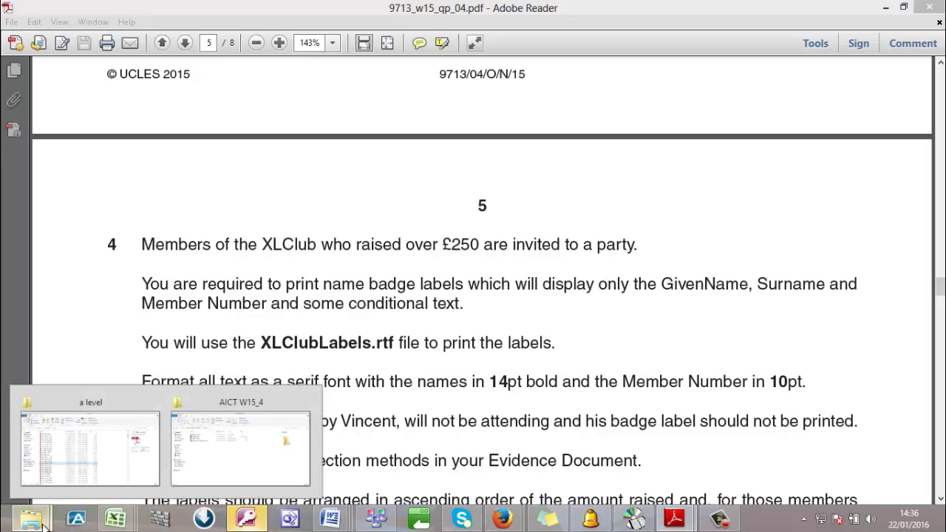
click(216, 446)
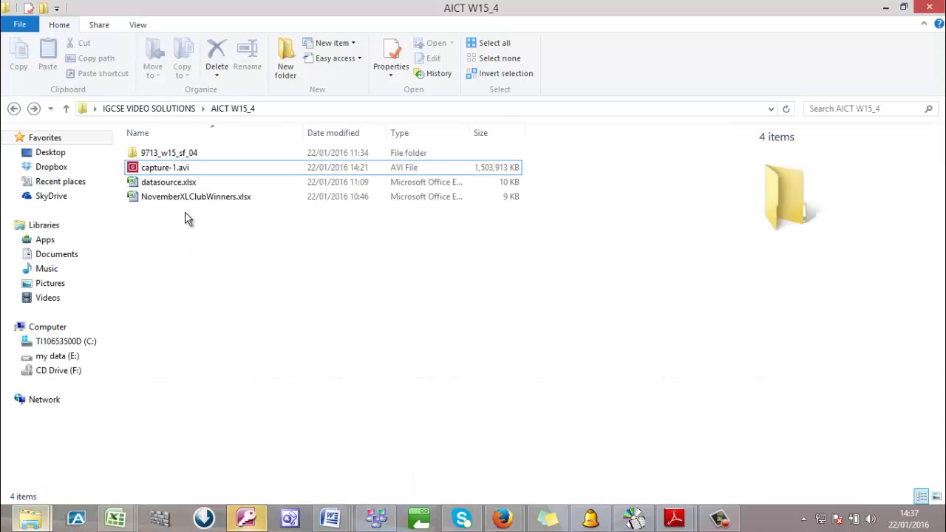
click(164, 154)
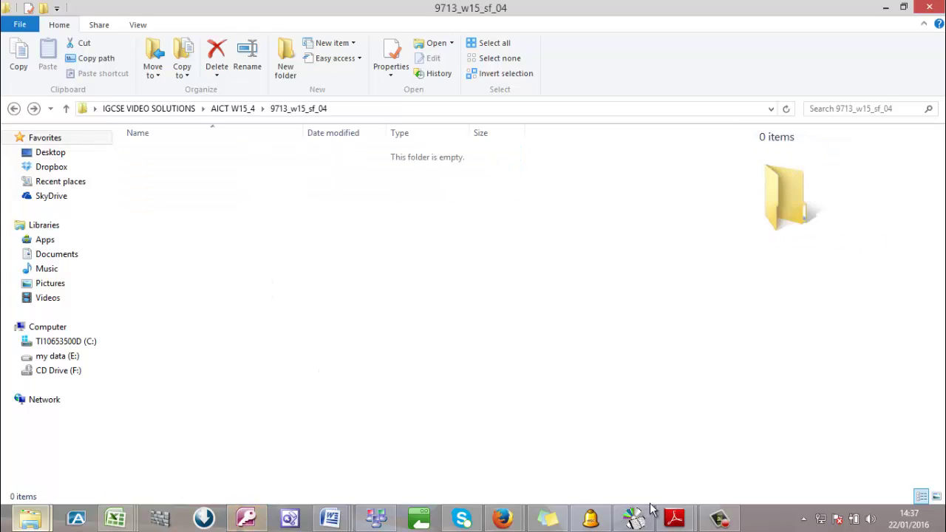
Return to the exam paper, read question 4's name badge label requirements, and minimise the paper
mouse_move(673, 517)
click(591, 463)
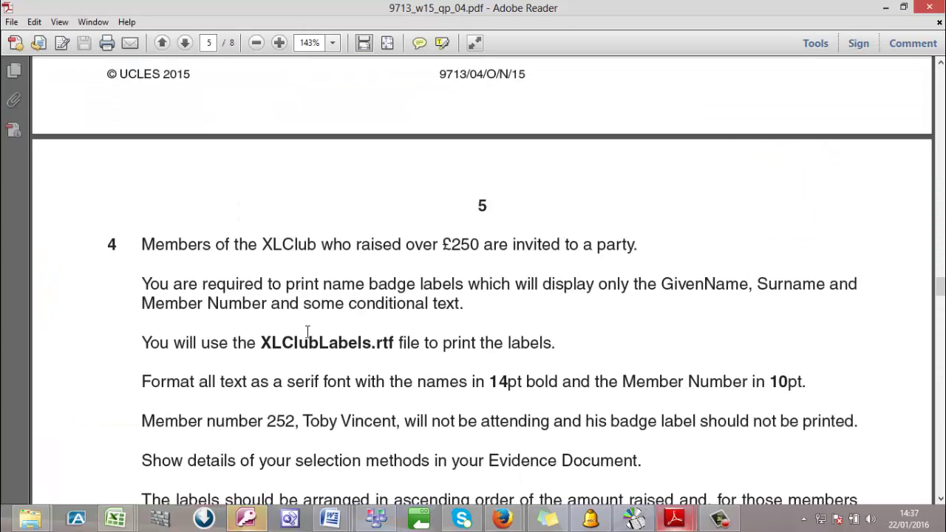
scroll(307, 331, down, 3)
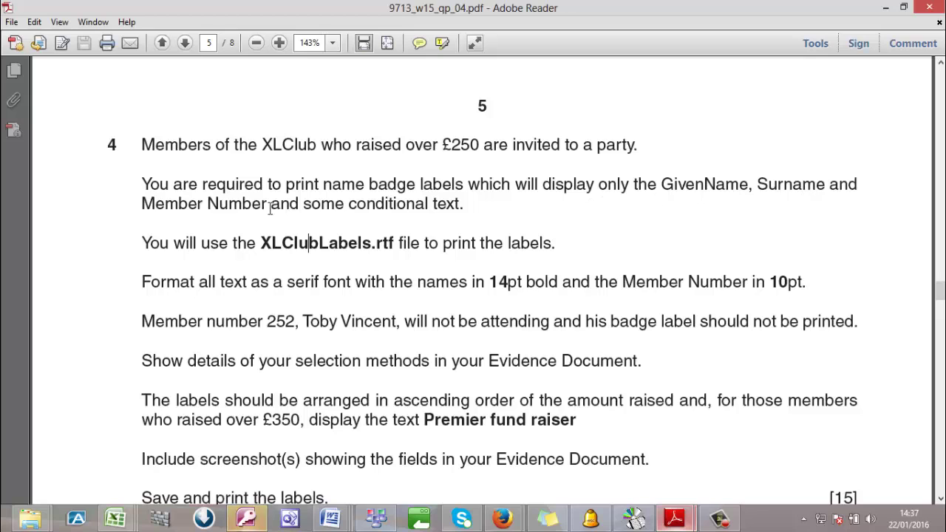
click(885, 8)
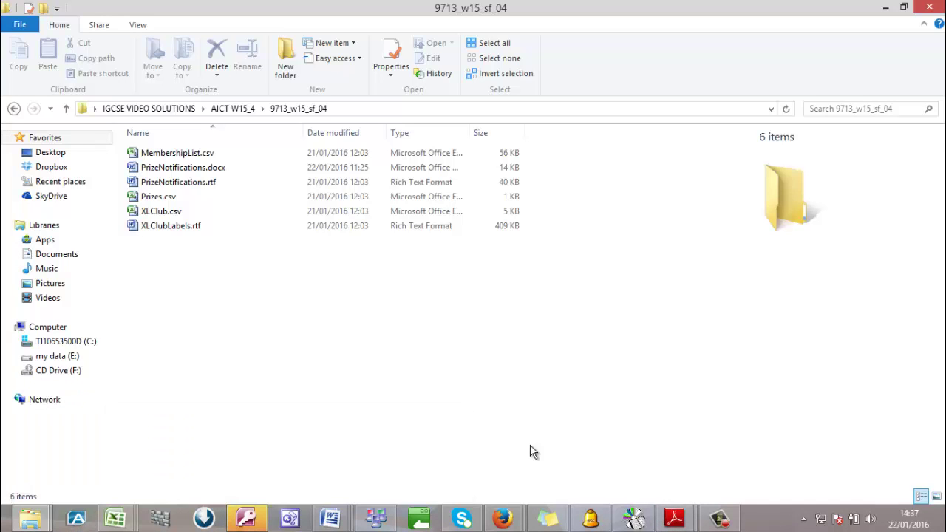
click(721, 519)
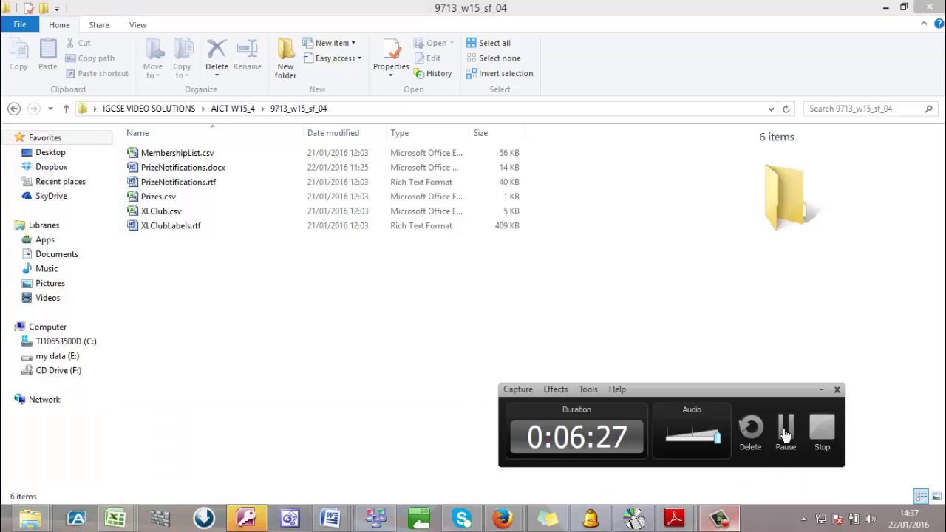
click(783, 429)
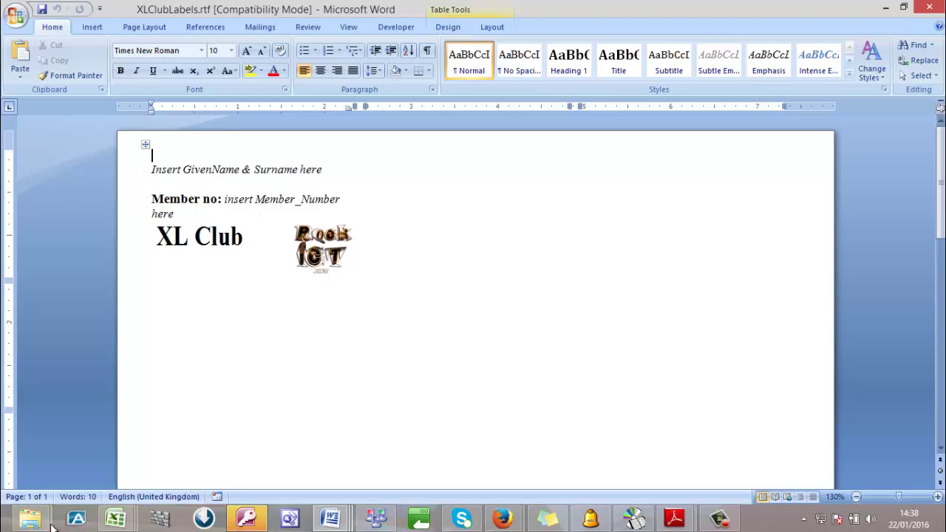
Switch to Access, close the export wizard without saving the export steps, and open the XLClub table
click(248, 519)
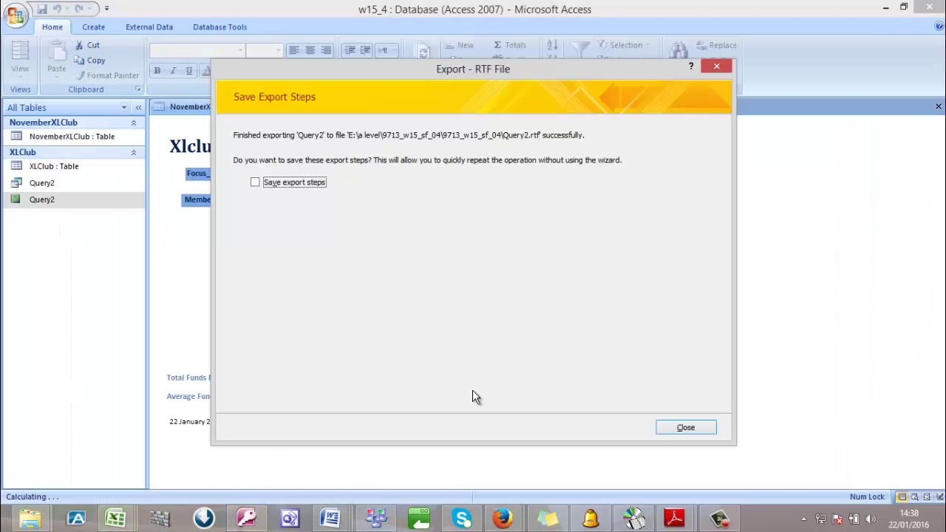
click(707, 432)
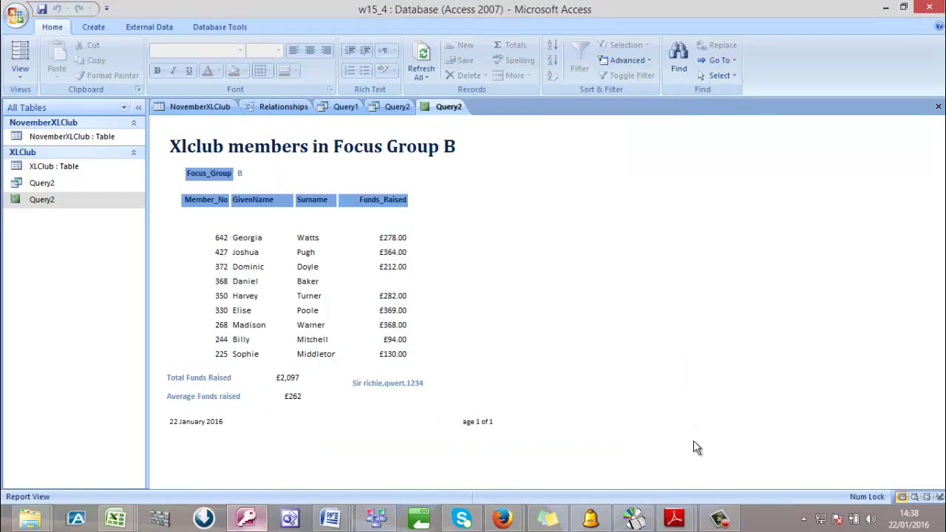
double_click(68, 168)
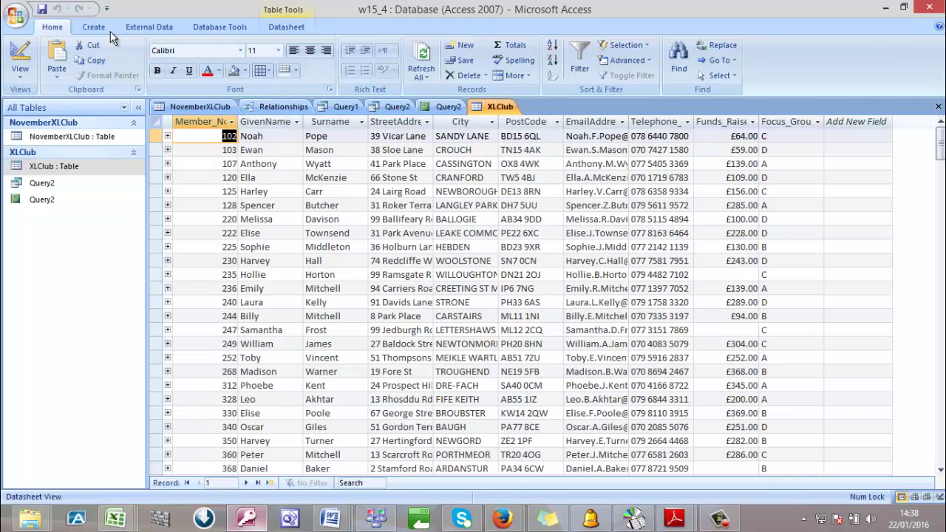
Create a new query in Design view based on the XLClub table, with the Member_No and GivenName fields
click(109, 31)
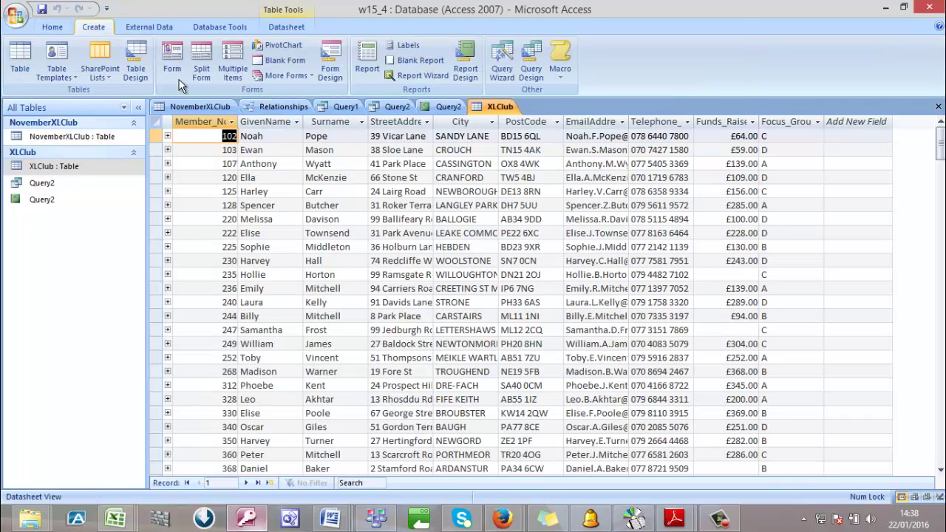
click(527, 65)
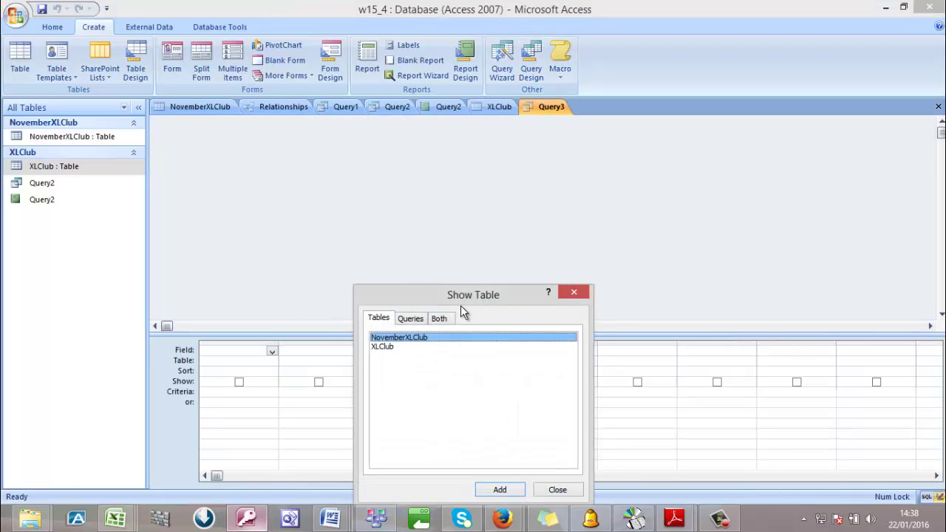
double_click(381, 349)
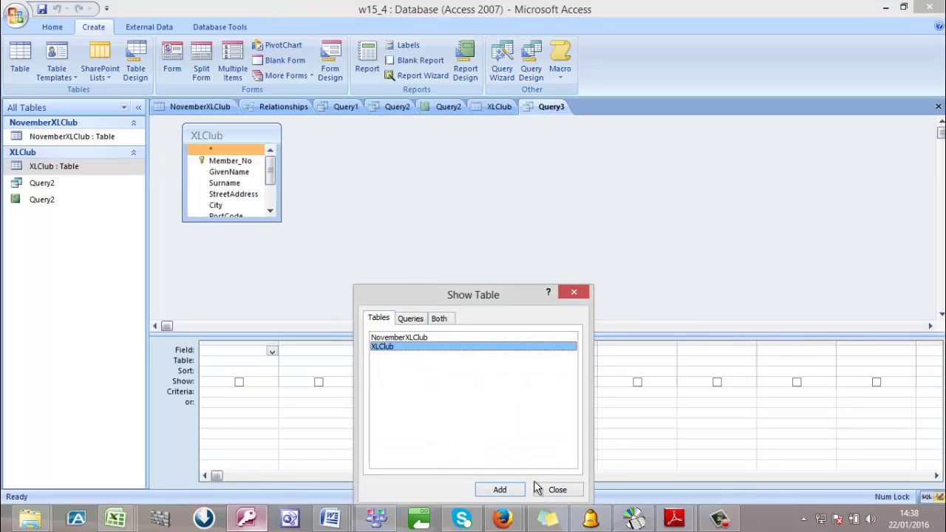
click(556, 490)
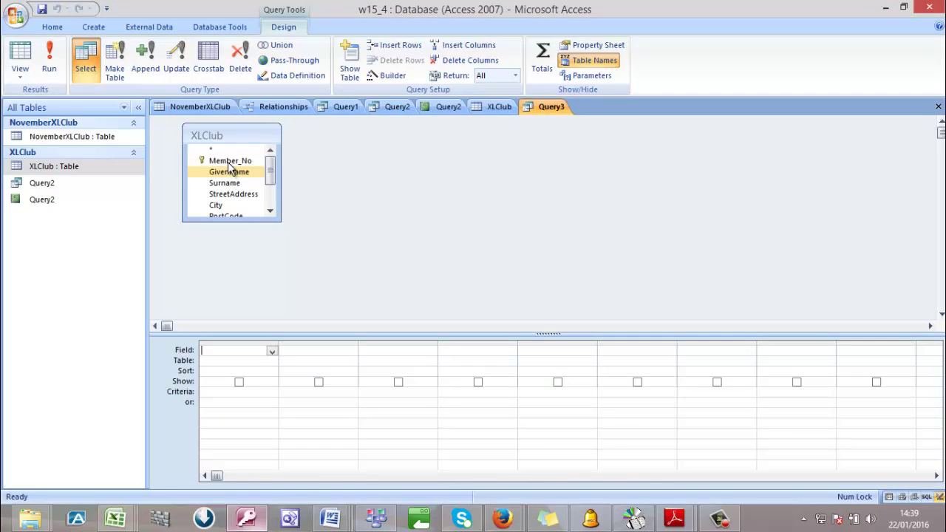
double_click(229, 162)
double_click(229, 172)
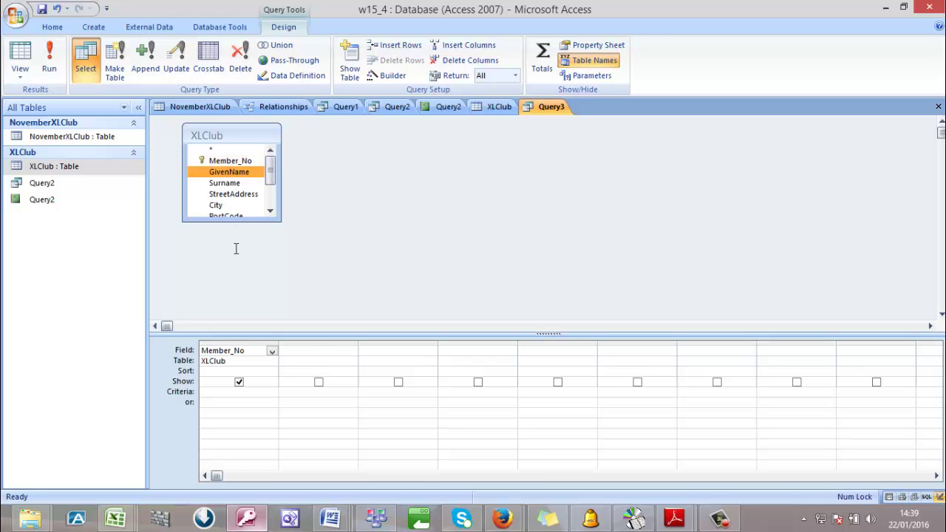
click(334, 526)
mouse_move(374, 442)
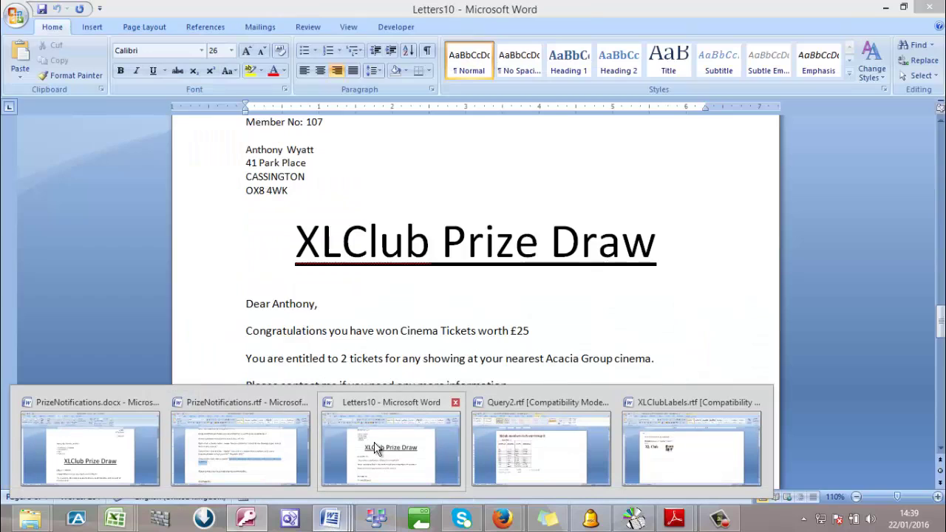
mouse_move(722, 472)
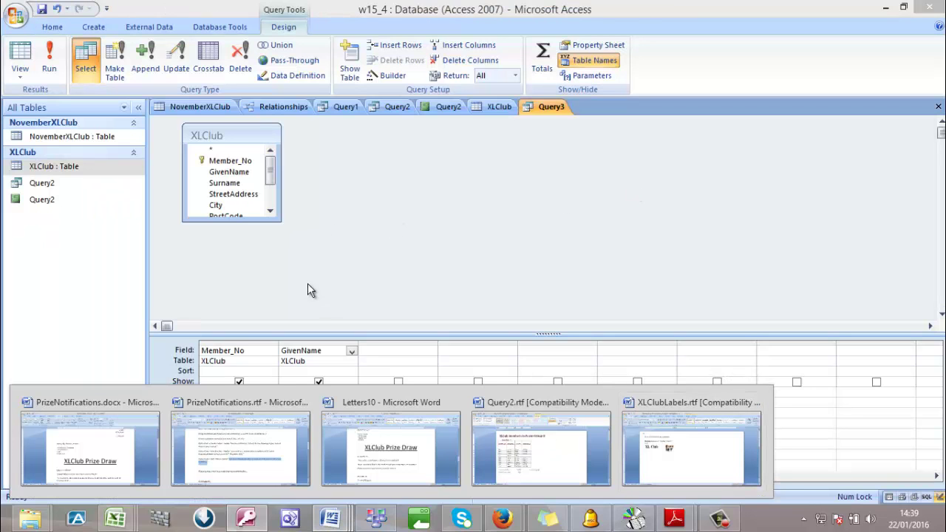
Add the Surname and Funds_Raised fields from the XLClub table to the query
click(236, 173)
click(232, 183)
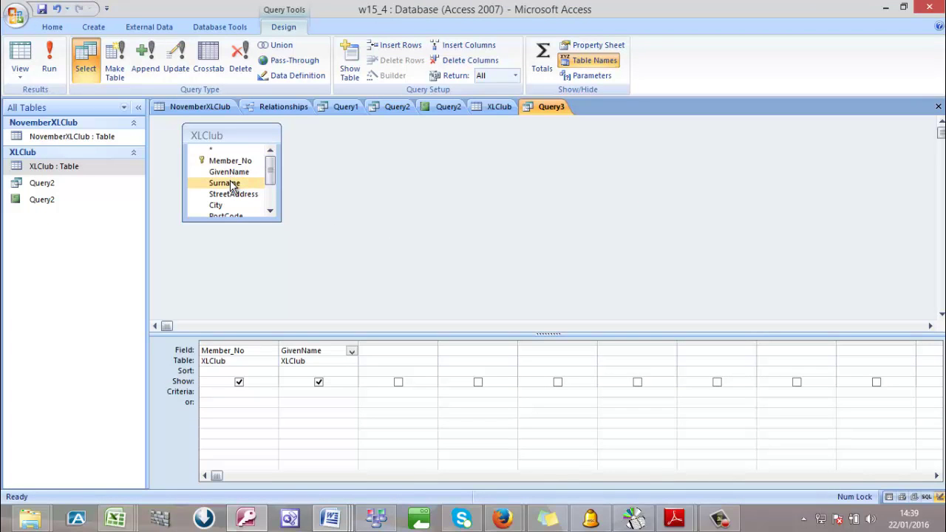
double_click(232, 183)
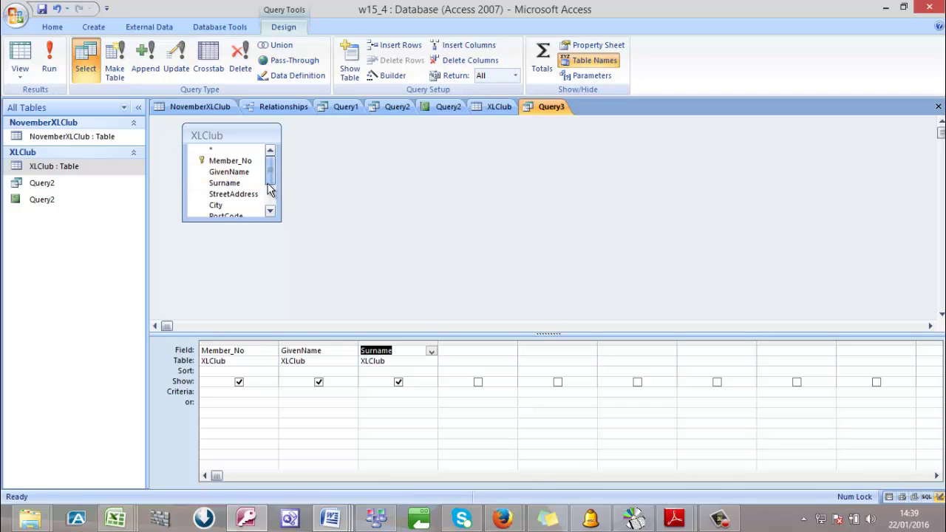
drag(268, 184, 267, 209)
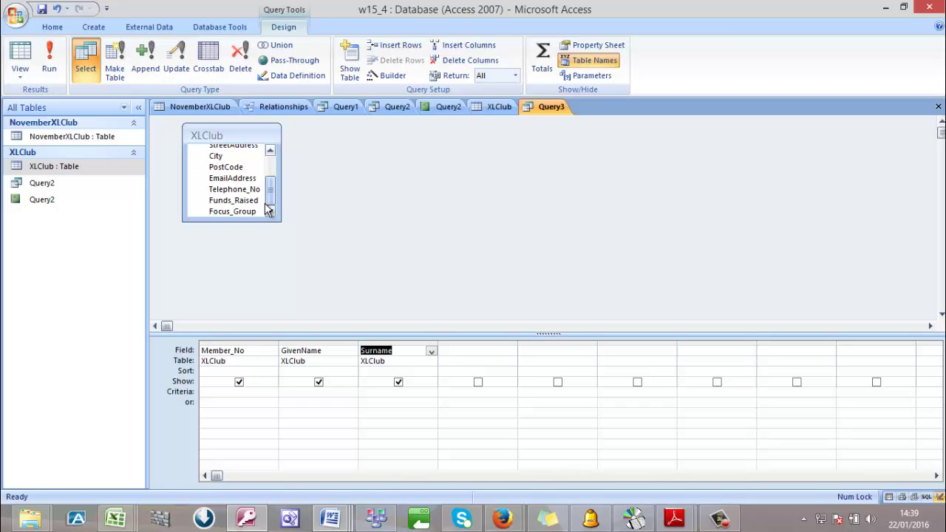
click(238, 200)
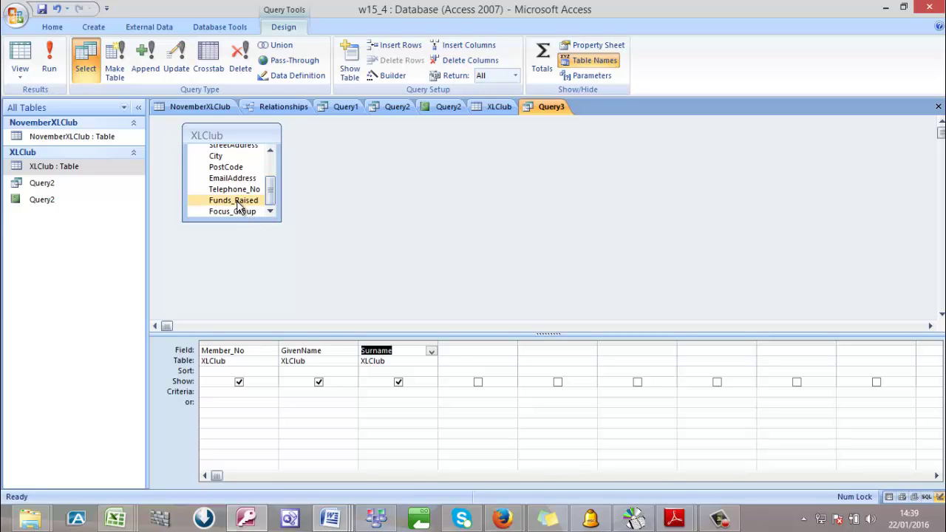
double_click(238, 206)
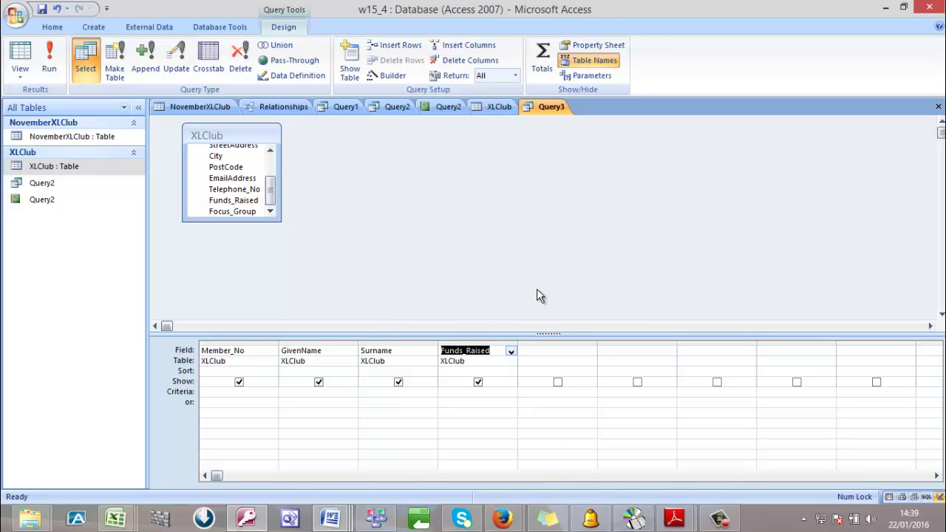
Set the Funds_Raised criterion to <250 and, after checking question 4, exclude the non-attending member in the Member_No criteria
click(463, 395)
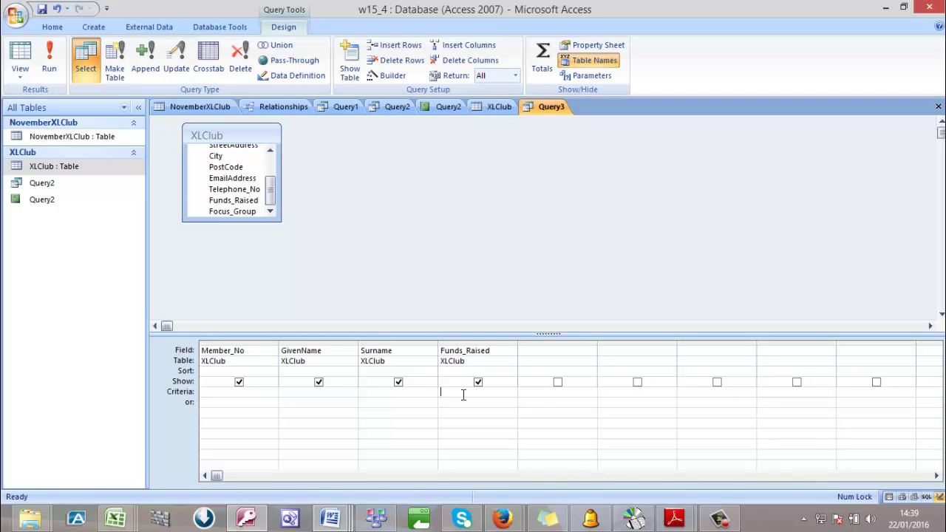
text(<250)
mouse_move(676, 520)
click(599, 437)
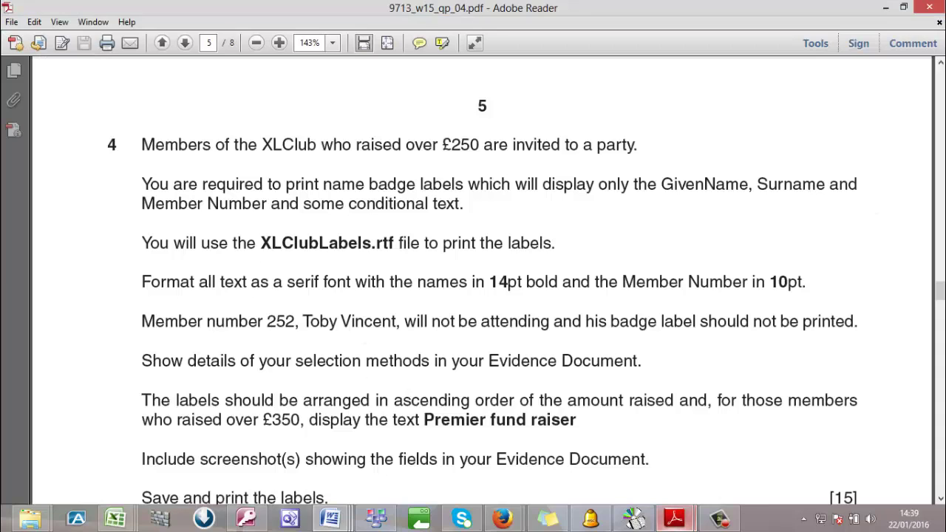
click(884, 6)
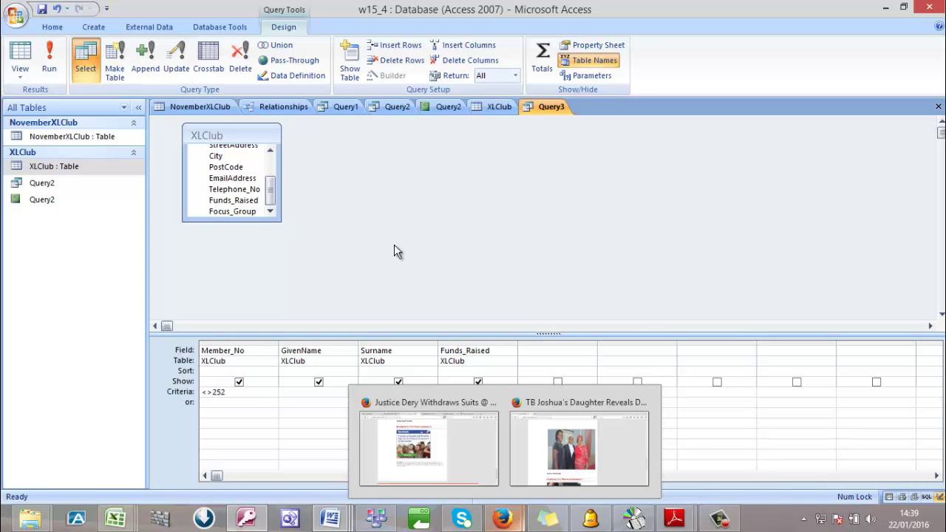
Check the required label order in question 4 and sort the query by Funds_Raised in ascending order
mouse_move(673, 518)
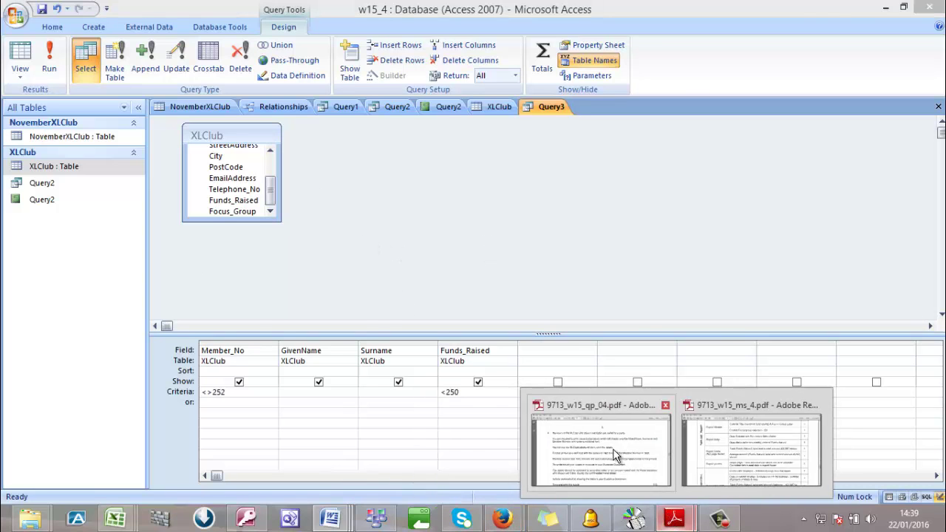
click(615, 454)
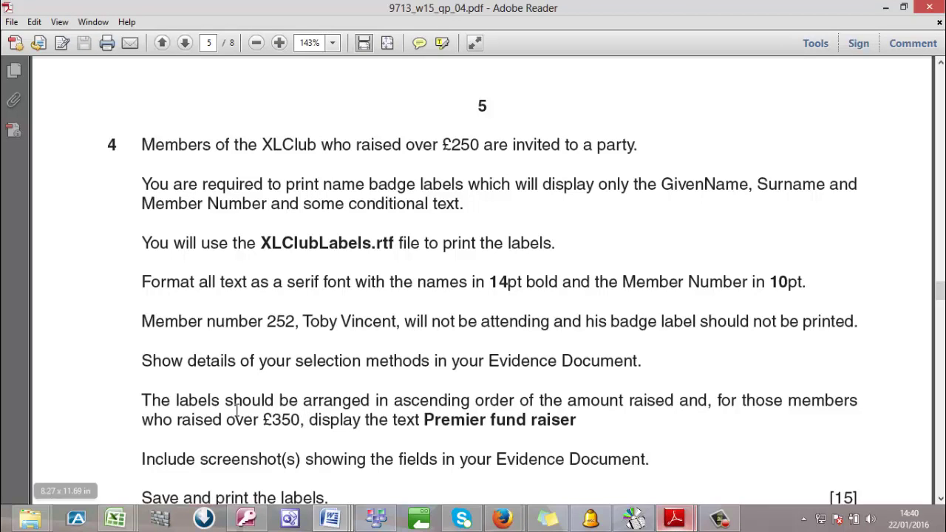
scroll(237, 411, down, 1)
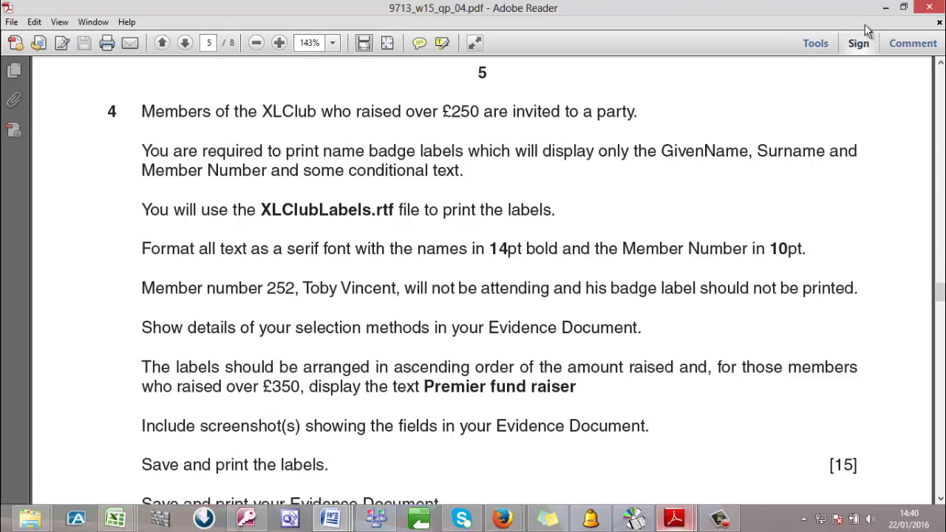
click(885, 8)
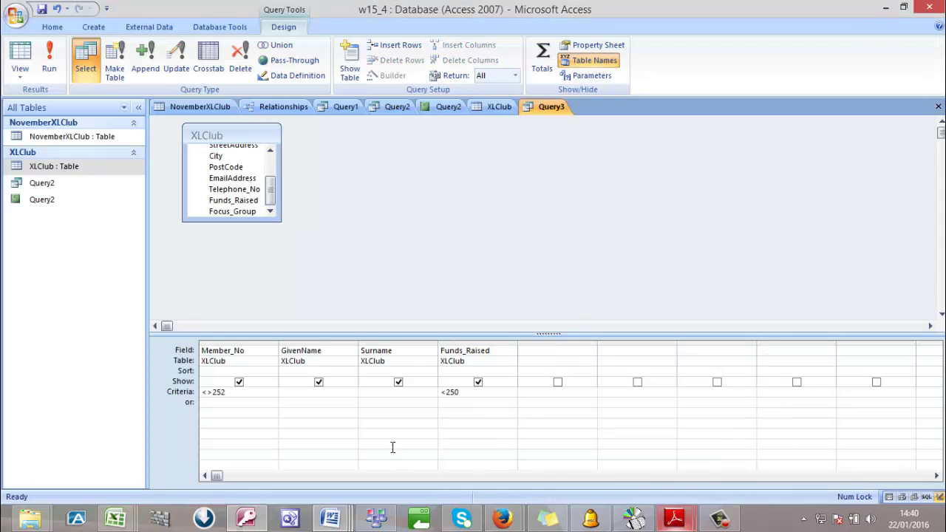
click(509, 372)
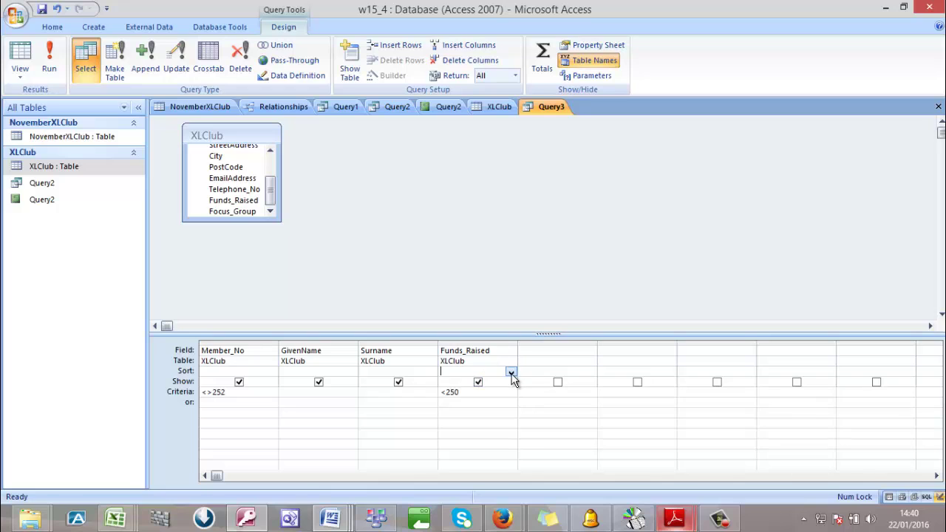
click(510, 372)
click(501, 381)
Run the query, correct the Funds_Raised criterion to >250, and run it again
click(49, 65)
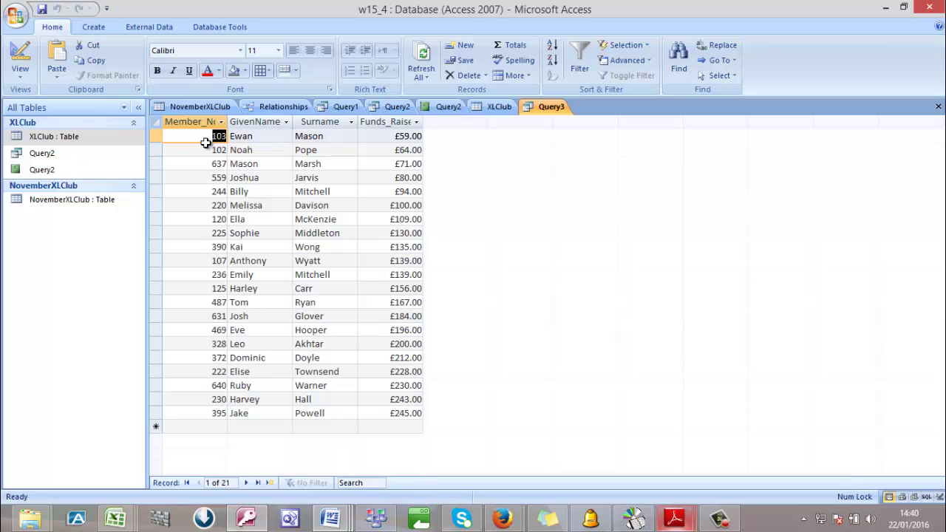
click(21, 65)
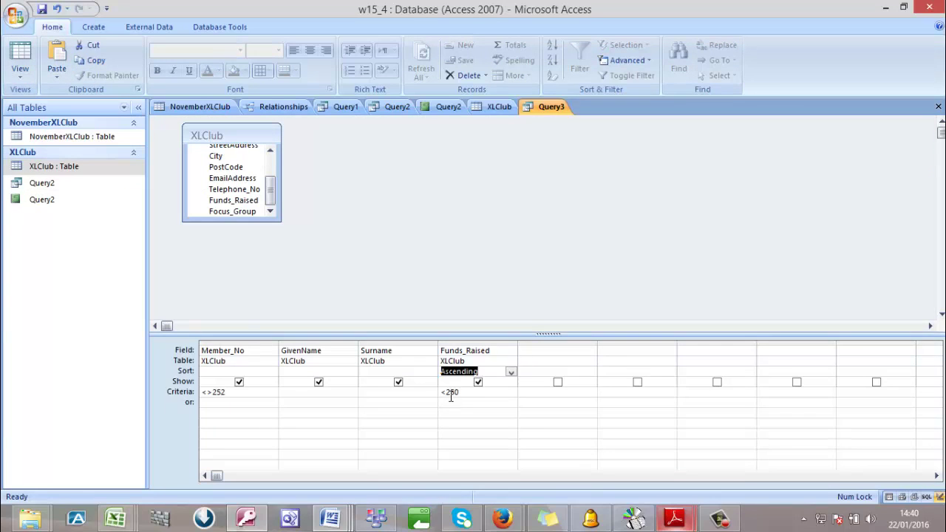
click(448, 393)
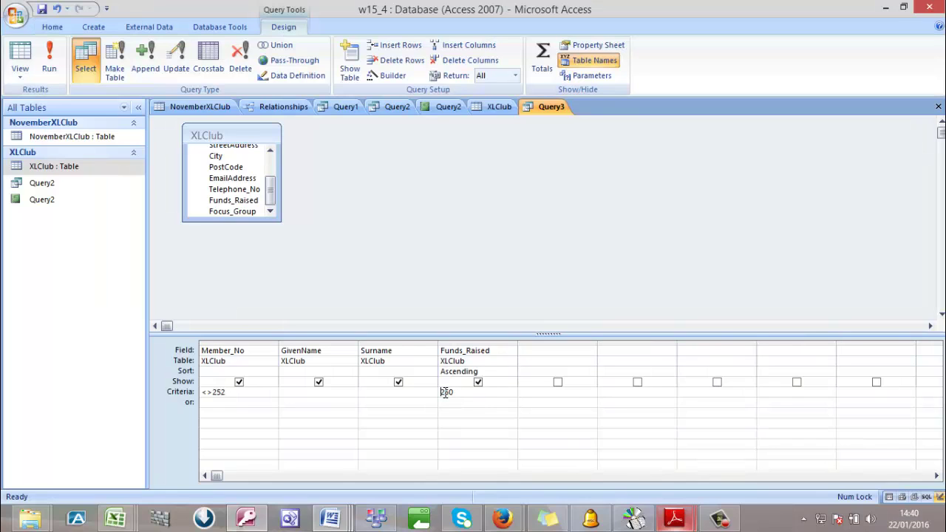
text(>)
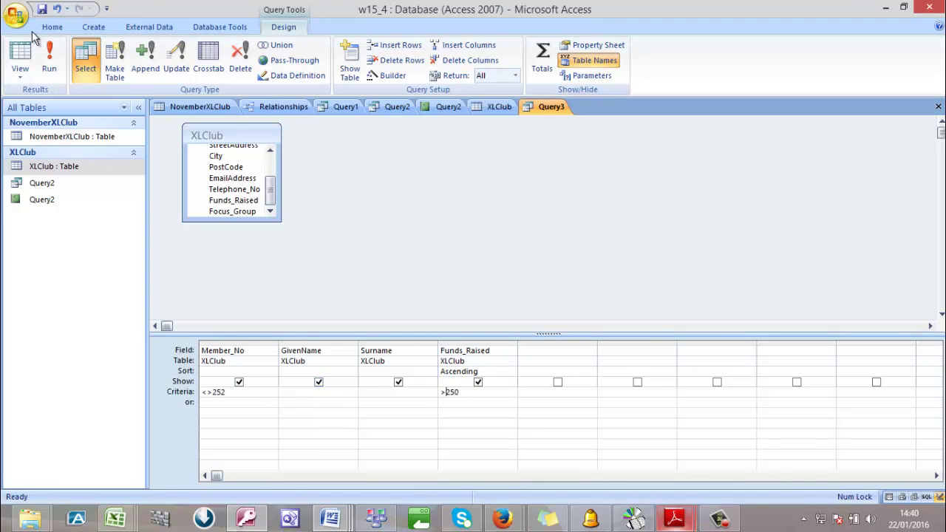
click(46, 49)
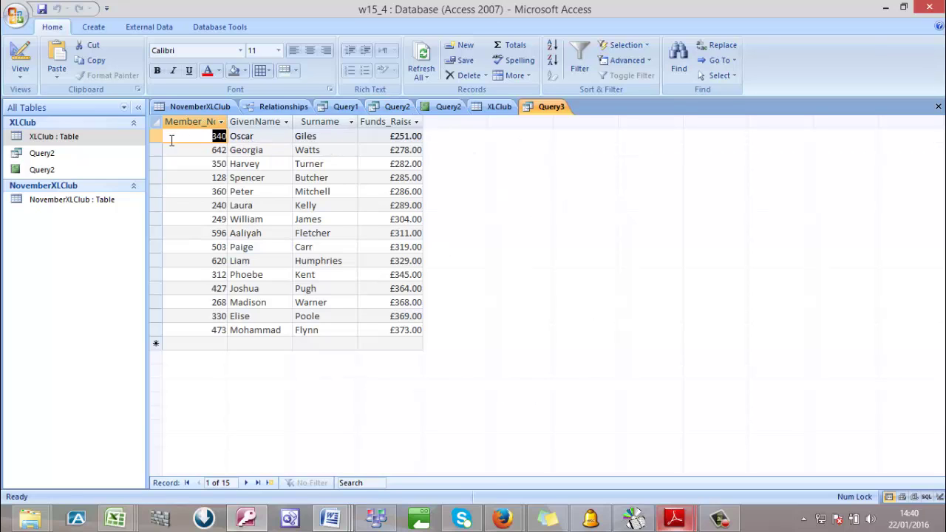
Select all records in the query results, reread question 4's label requirements, and copy the records
click(156, 123)
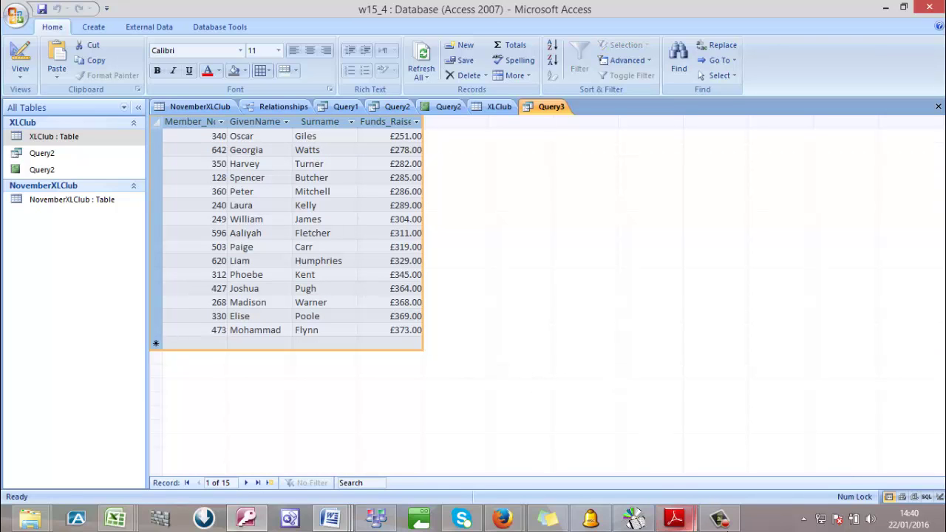
mouse_move(674, 517)
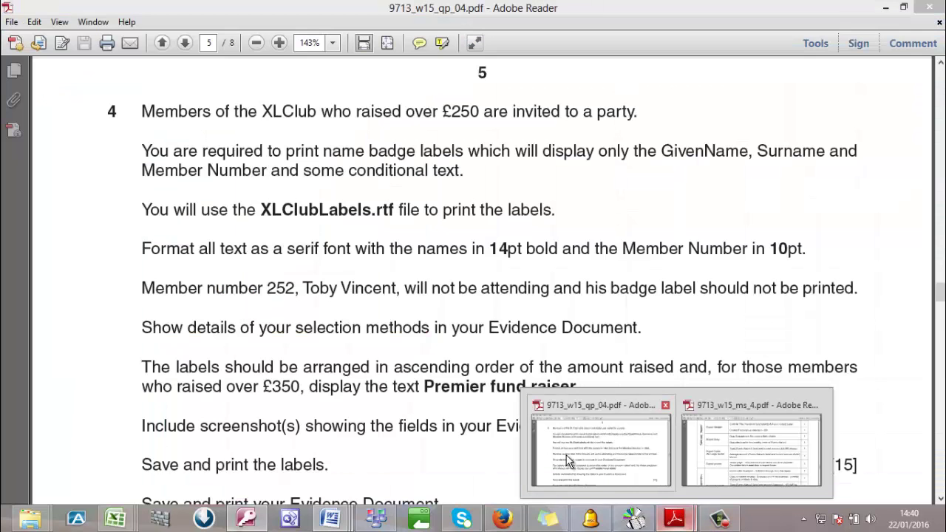
click(595, 450)
scroll(339, 398, down, 2)
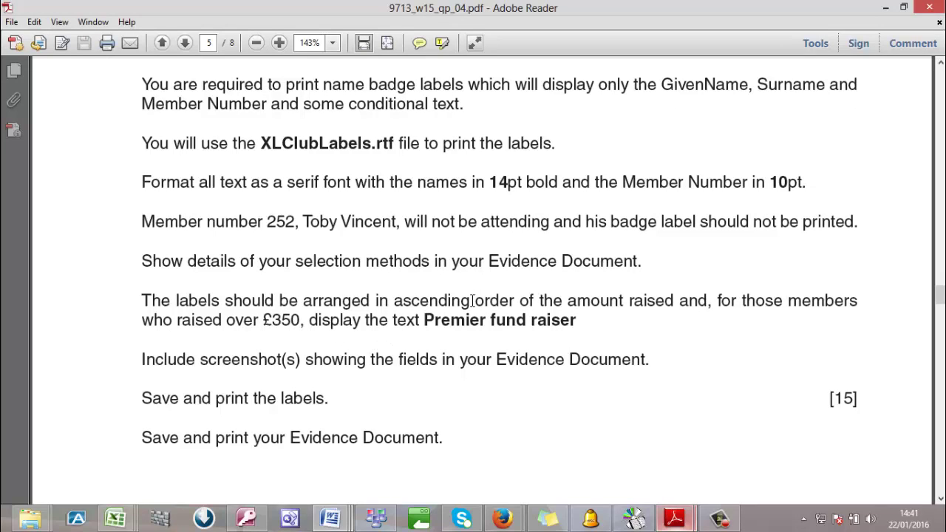
click(886, 9)
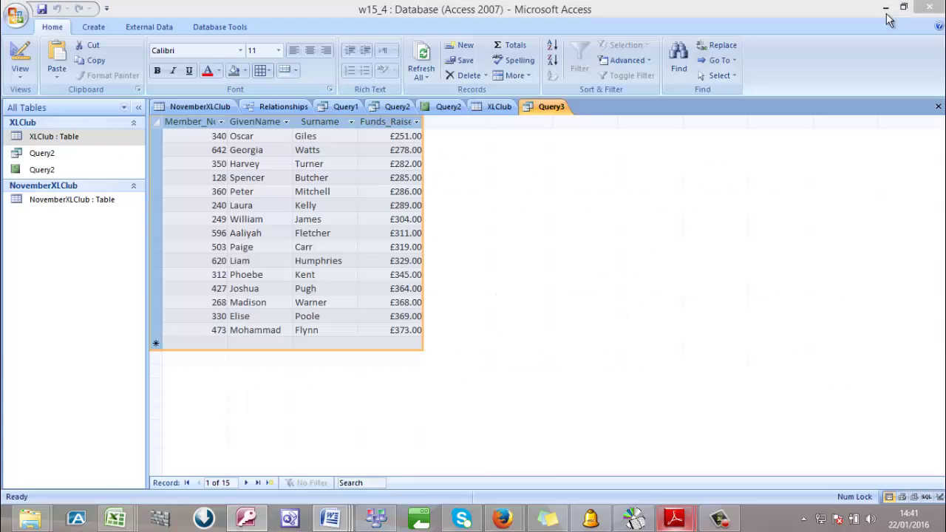
right_click(156, 126)
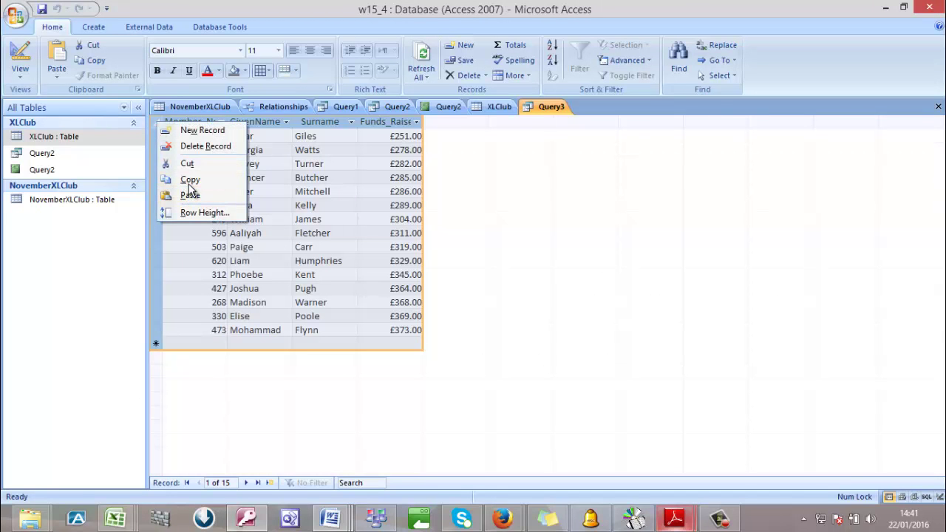
click(189, 184)
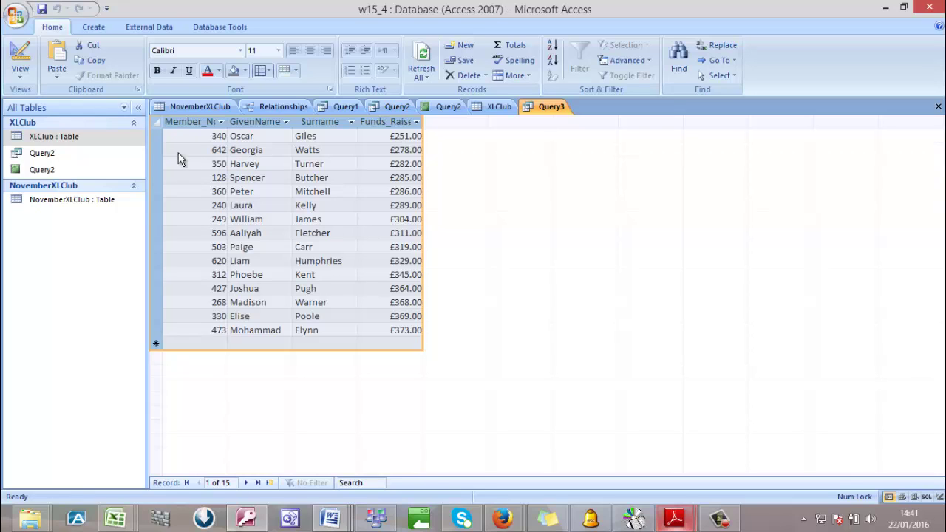
Save the query under the name Query3
click(78, 201)
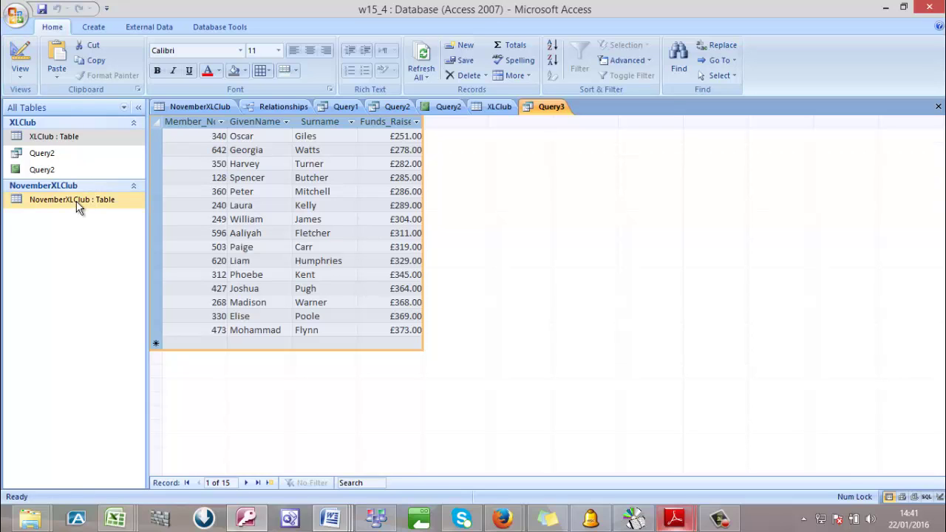
click(44, 11)
click(476, 205)
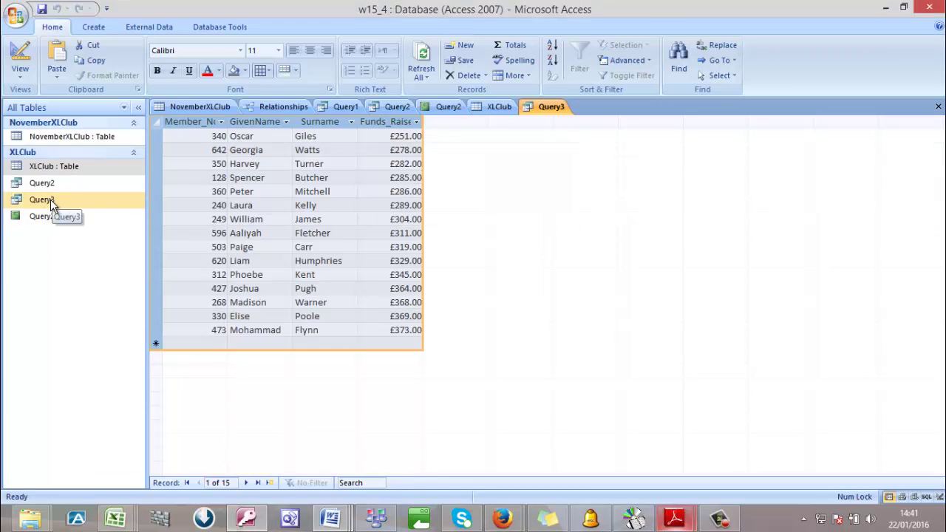
right_click(52, 201)
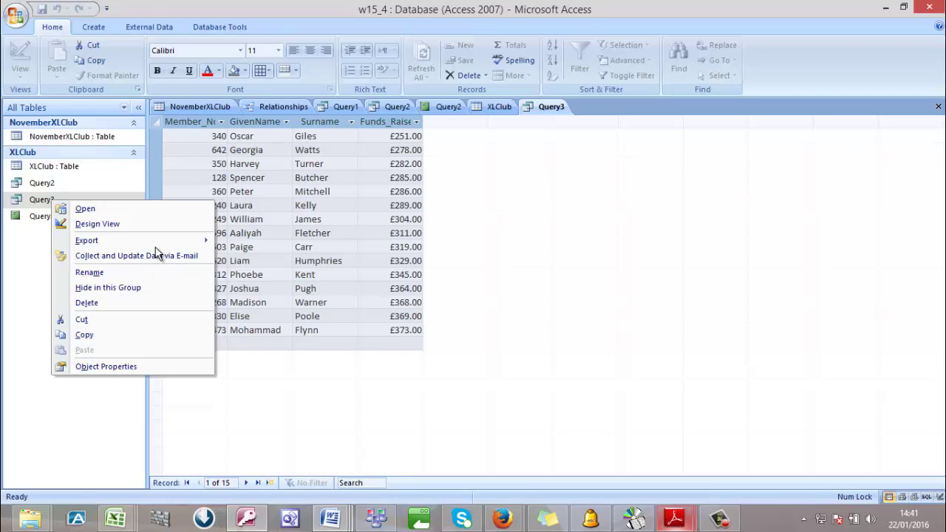
mouse_move(155, 248)
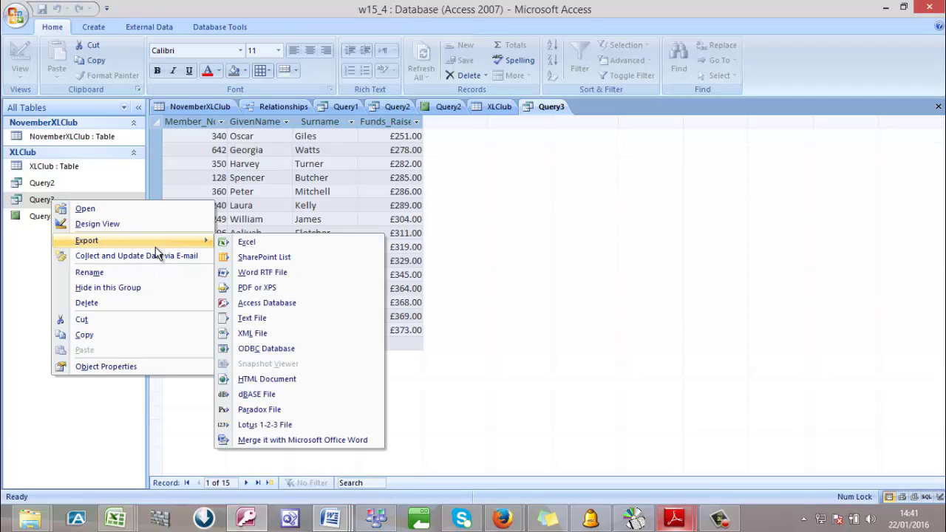
click(262, 302)
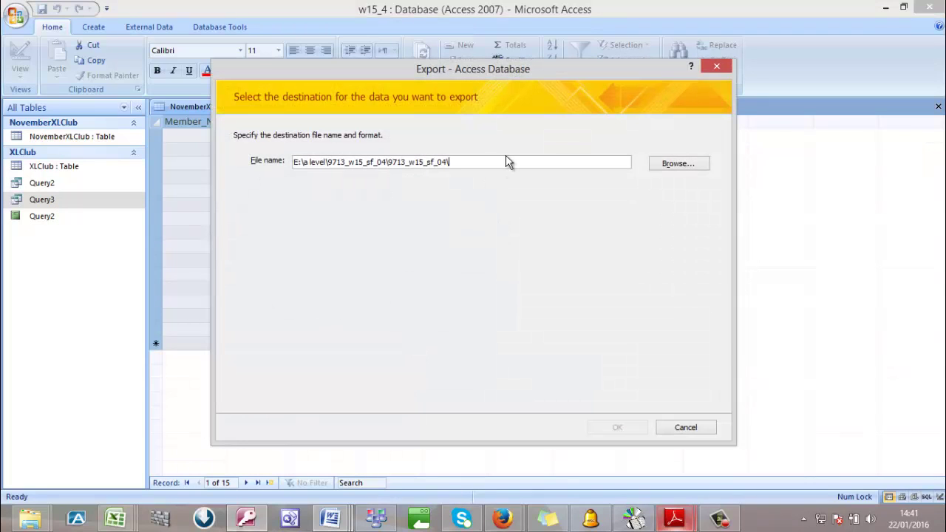
click(692, 428)
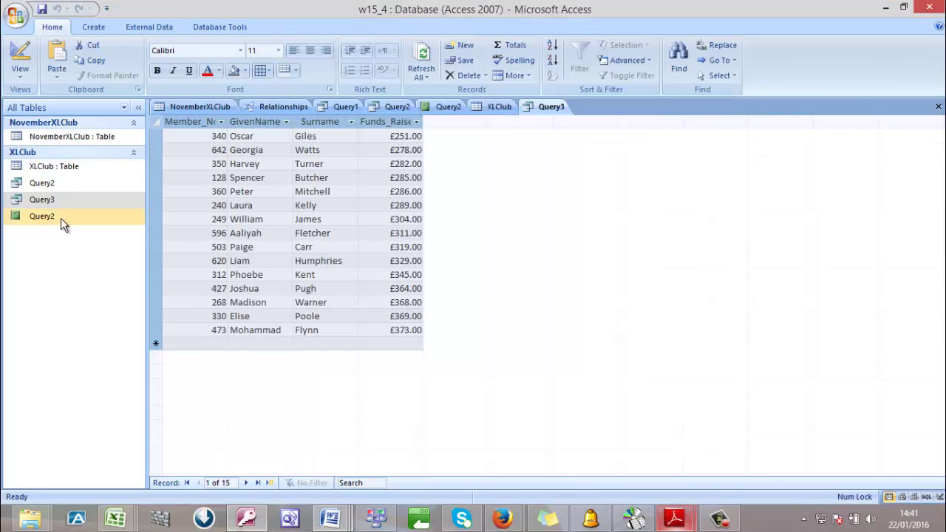
Copy the selected Query3 results and paste them into a new blank Excel workbook starting at cell A1
right_click(153, 123)
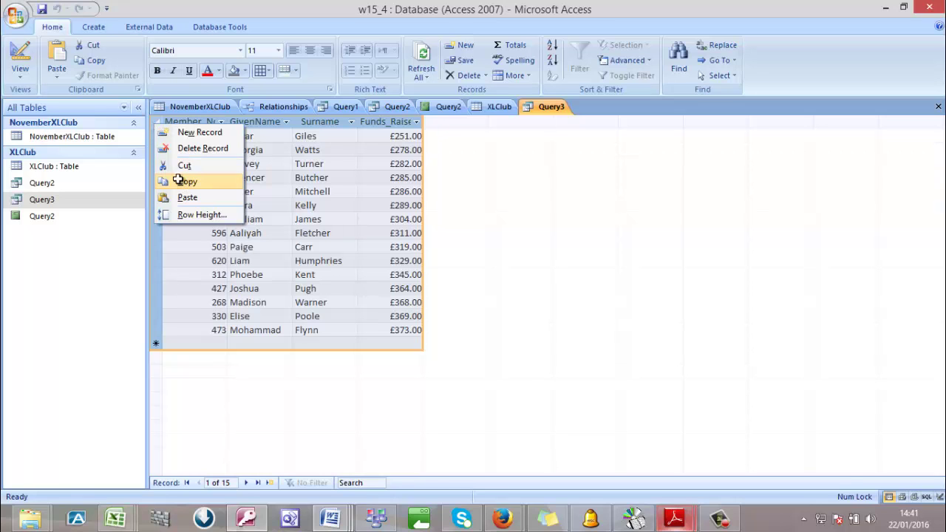
click(181, 182)
mouse_move(115, 517)
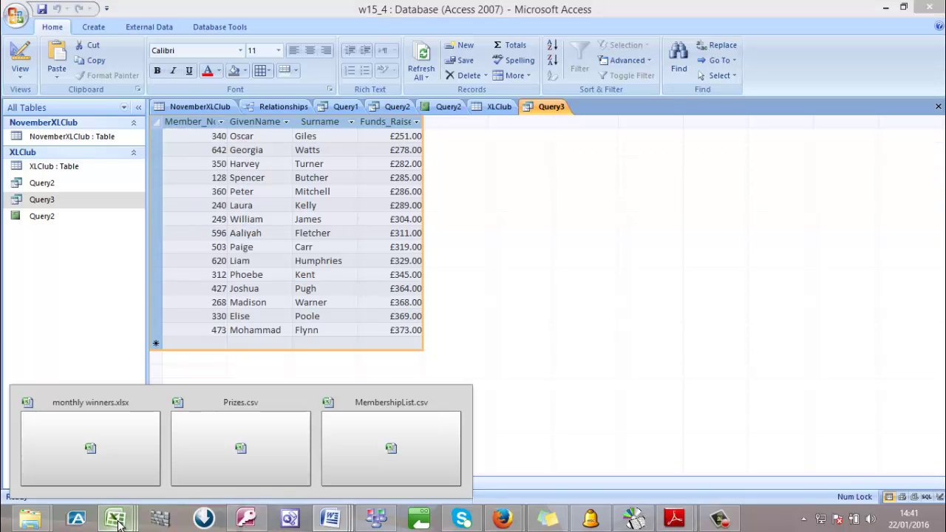
click(116, 455)
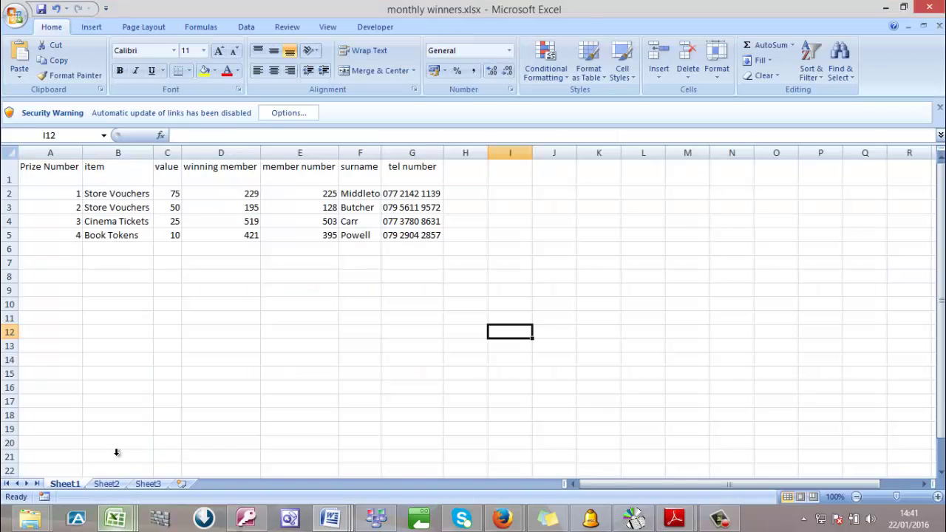
click(15, 13)
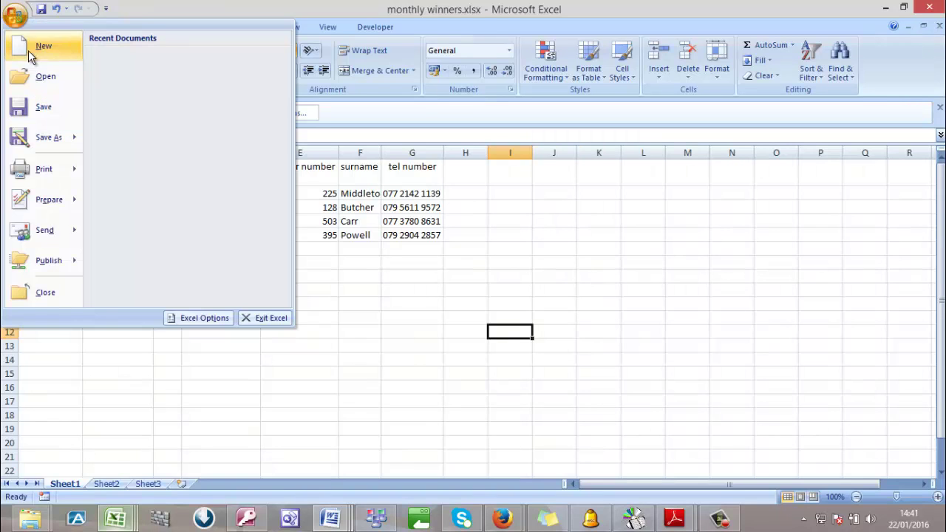
key(Escape)
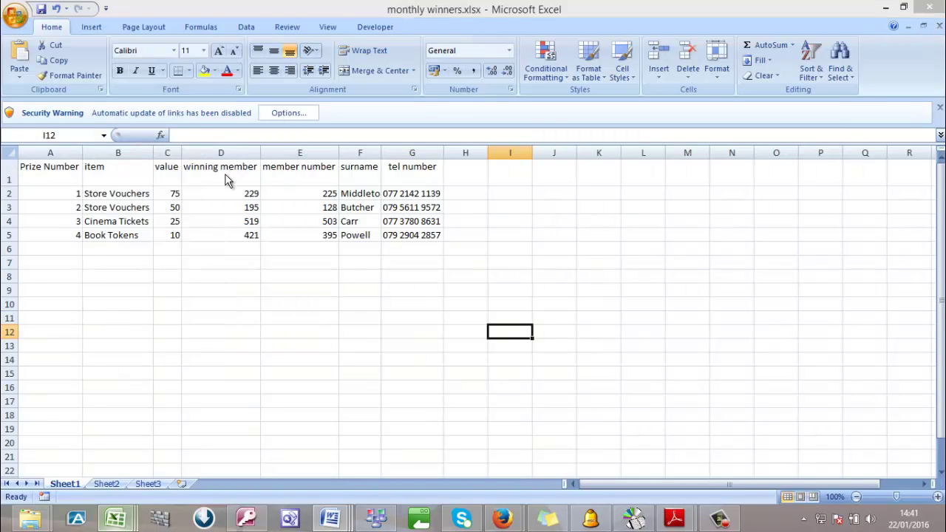
key(alt+f)
key(n)
double_click(246, 151)
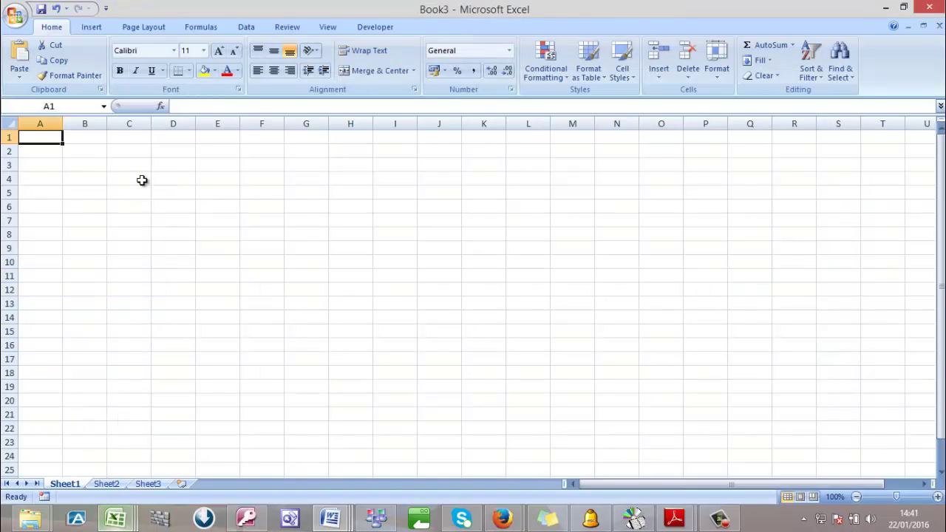
key(ctrl+v)
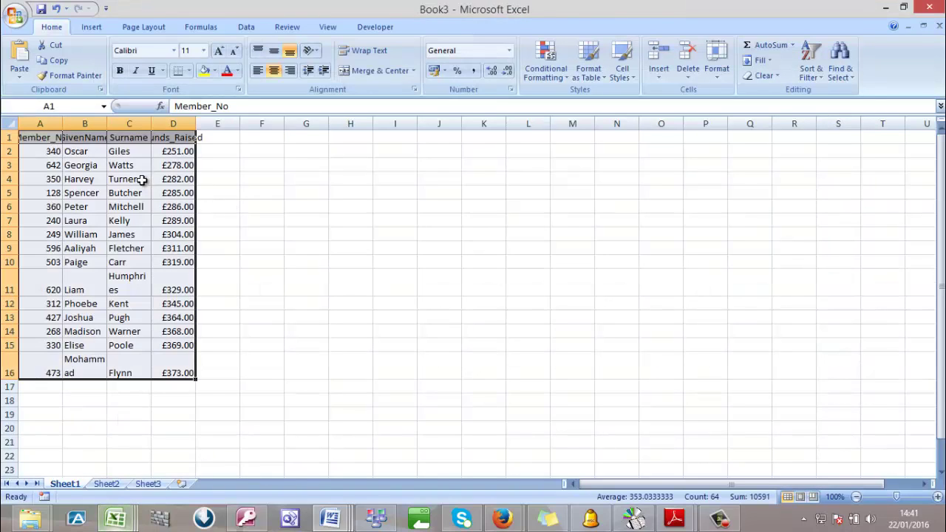
AutoFit the row heights and column widths of the pasted data, and widen the Surname column to fit its longest entry
double_click(196, 127)
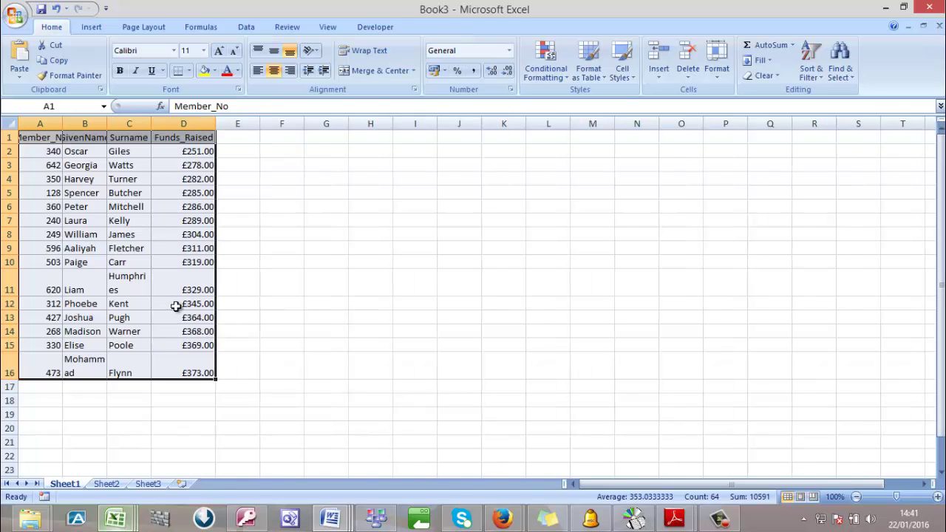
click(717, 85)
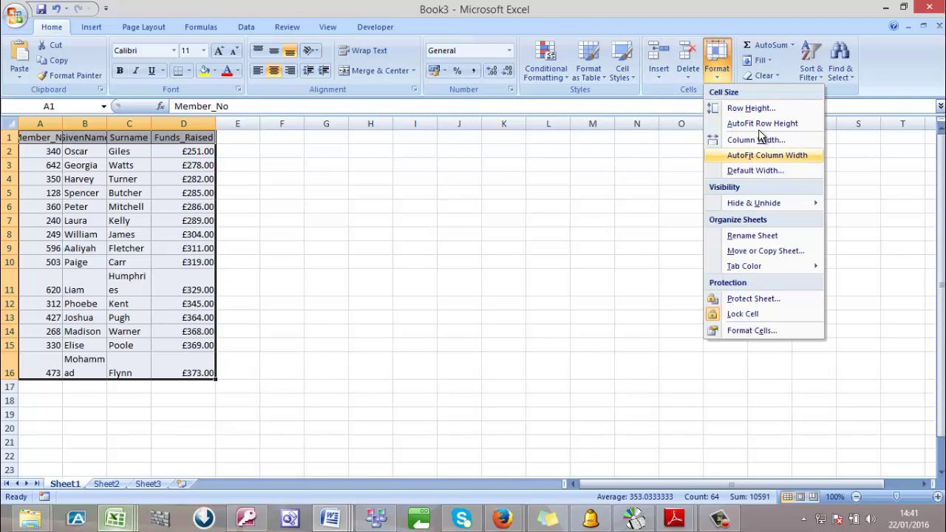
click(732, 123)
click(718, 80)
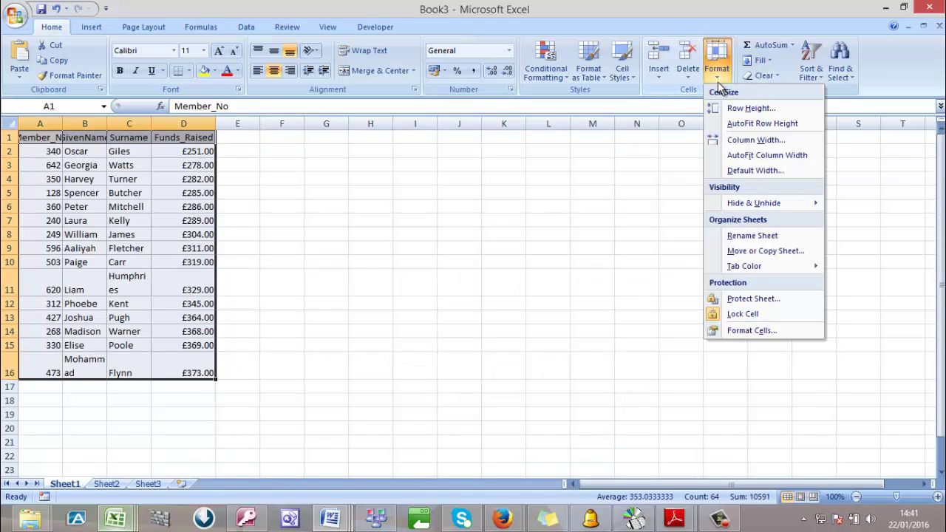
click(751, 155)
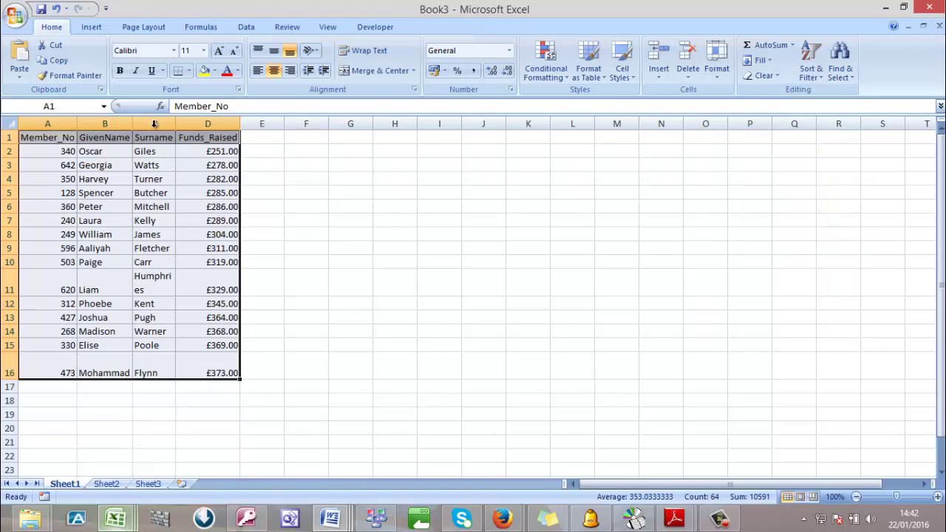
drag(174, 128, 194, 135)
click(340, 235)
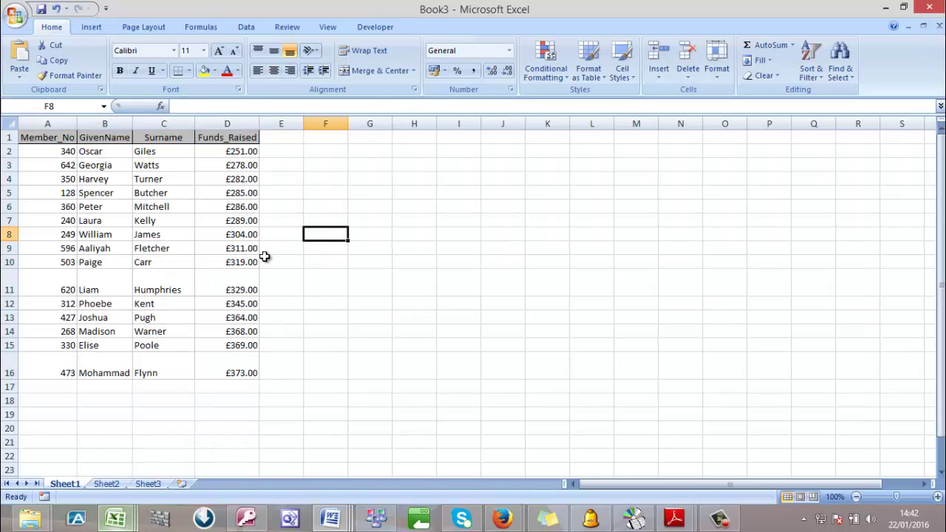
Save the workbook as "q4data source" in the AICT W15_4 folder and close it
click(22, 21)
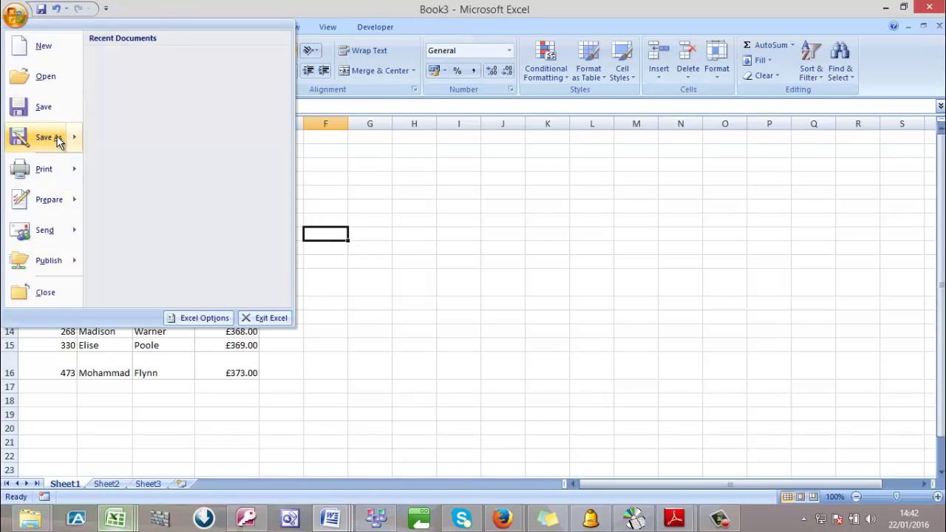
key(Escape)
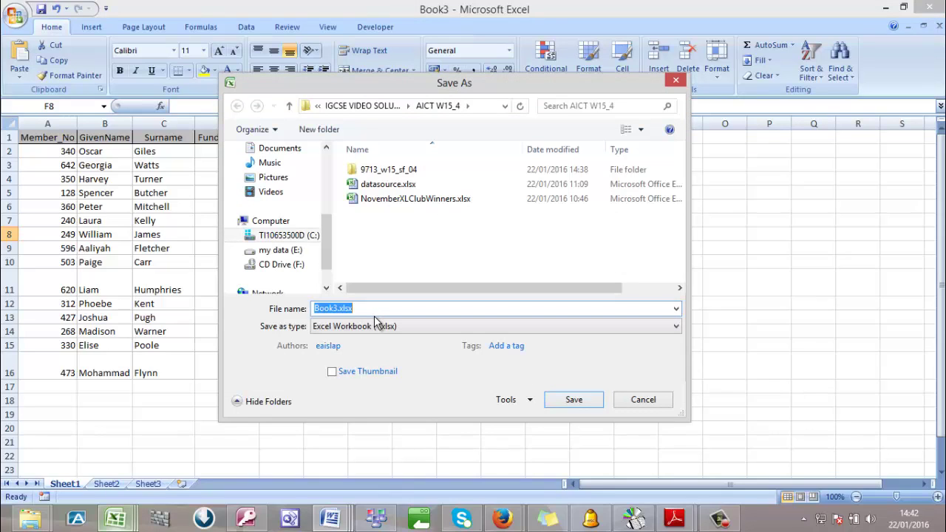
text(q4data source)
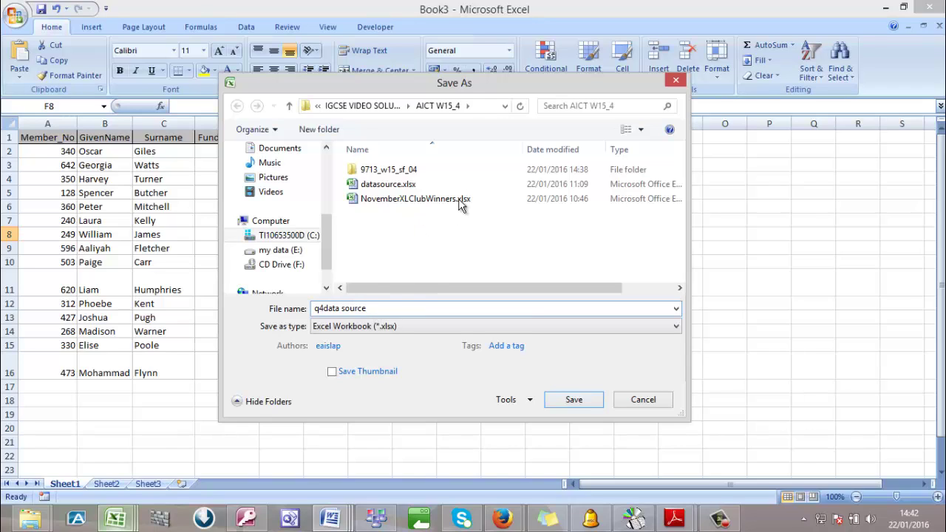
click(565, 404)
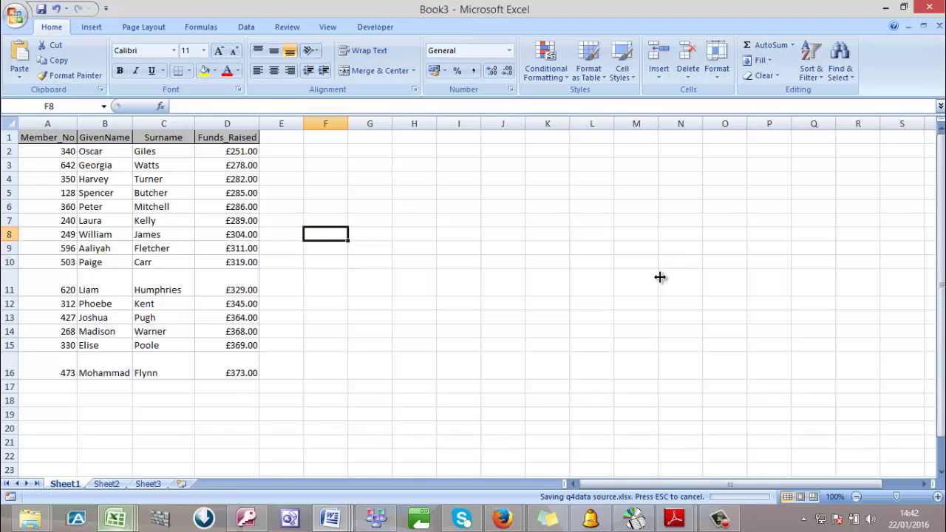
click(927, 6)
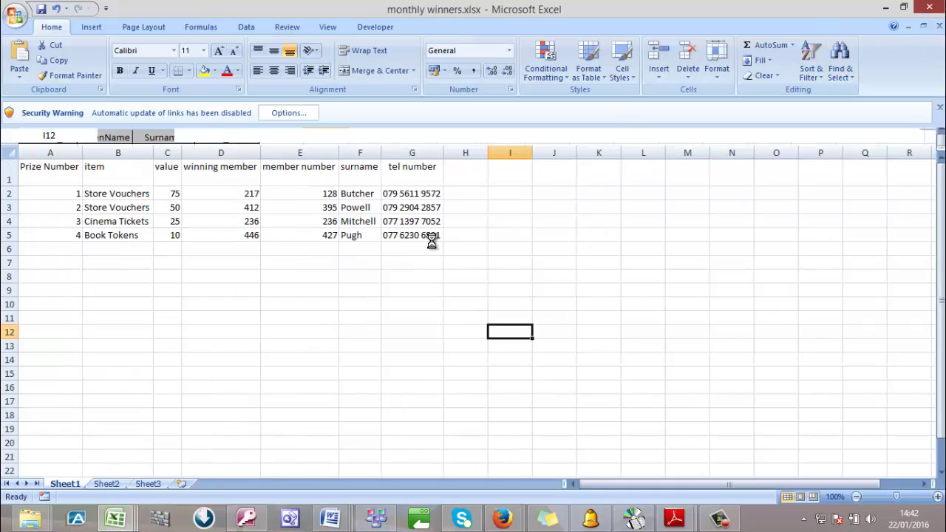
Switch to XLClubLabels.rtf in Word and check which mail merge document type it uses
mouse_move(334, 515)
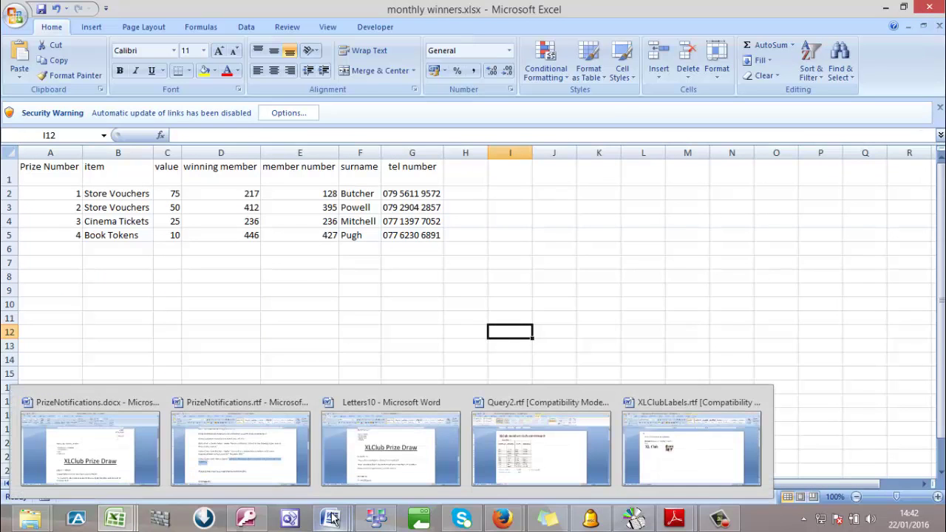
click(665, 425)
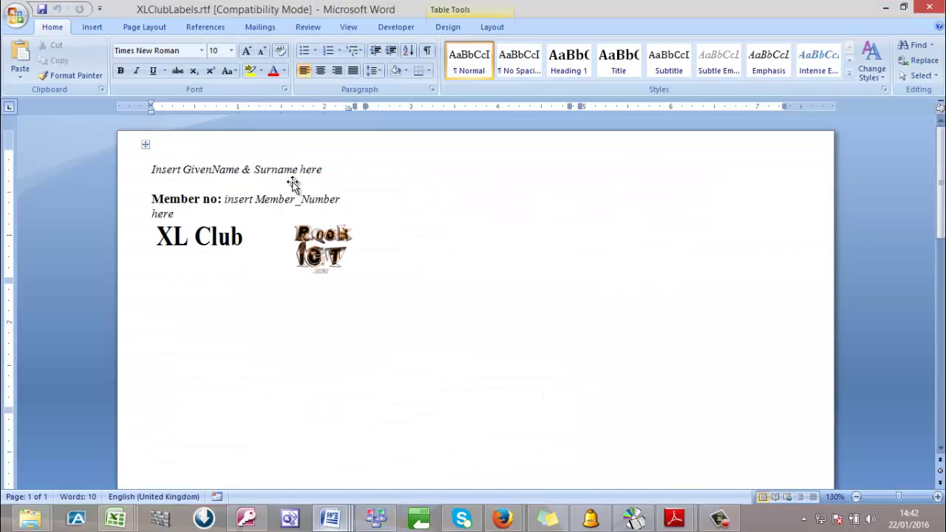
click(291, 183)
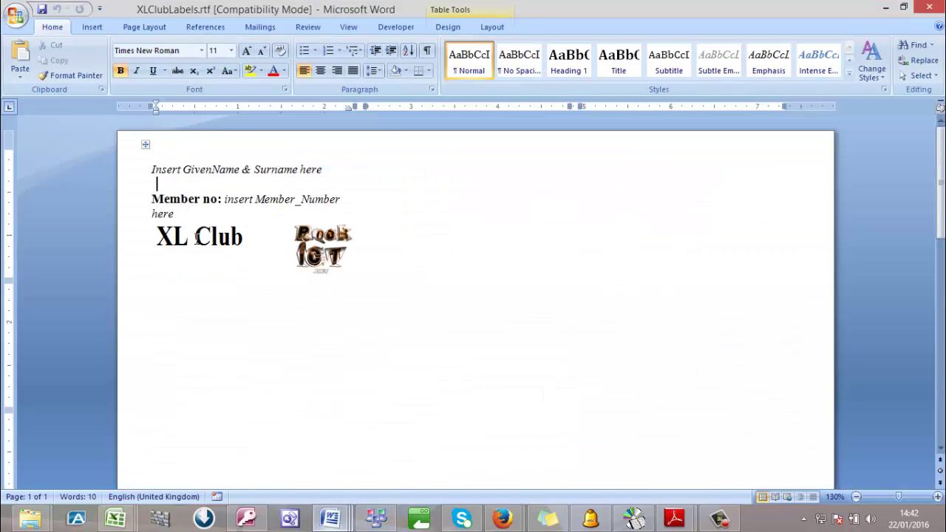
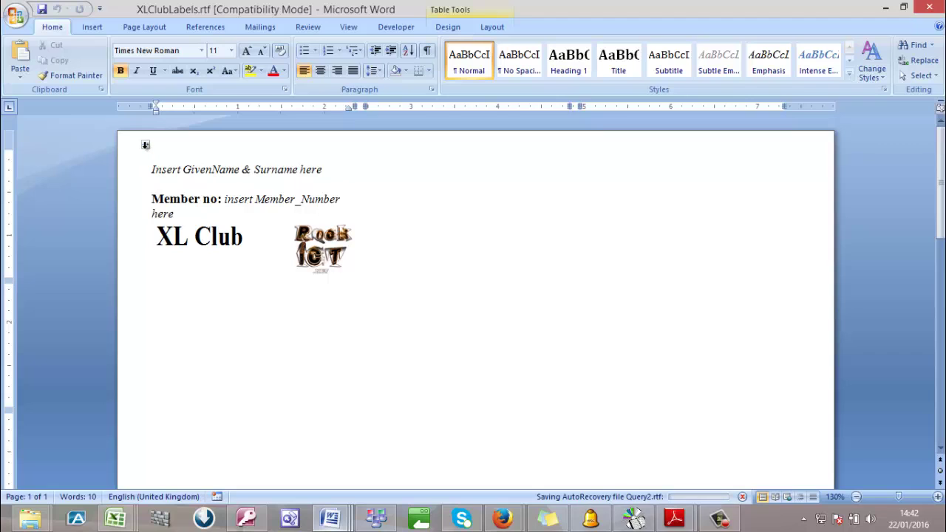
click(271, 32)
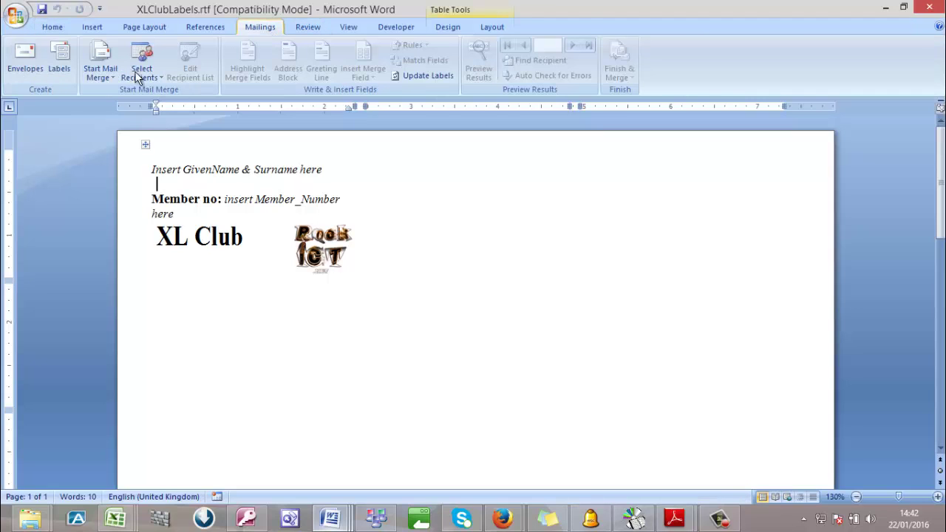
click(111, 78)
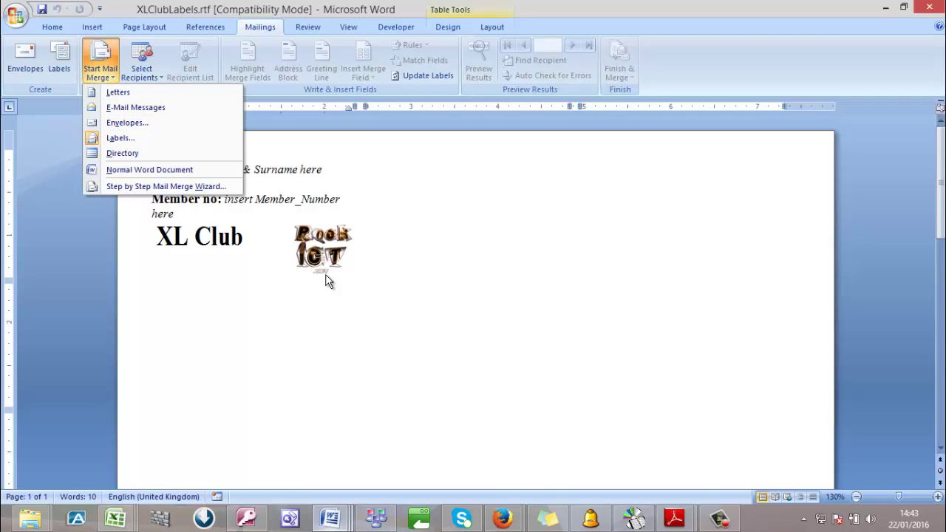
click(284, 309)
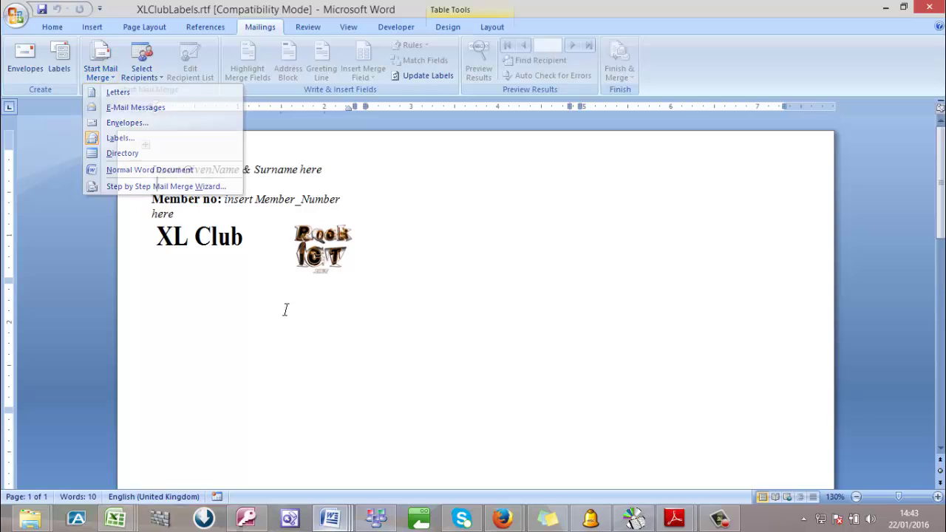
Start choosing an existing recipient list for the label merge, and copy the path of the 9713_w15_sf_04 folder from File Explorer
click(161, 76)
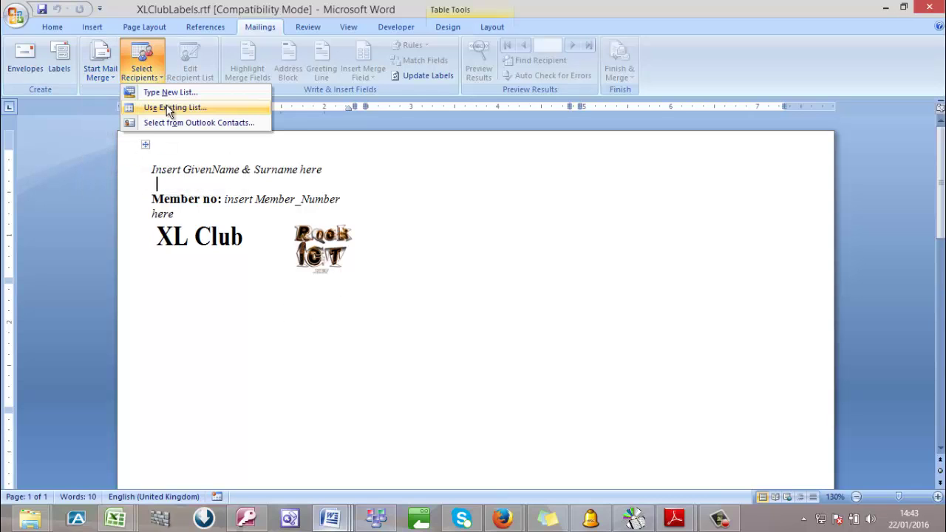
click(168, 108)
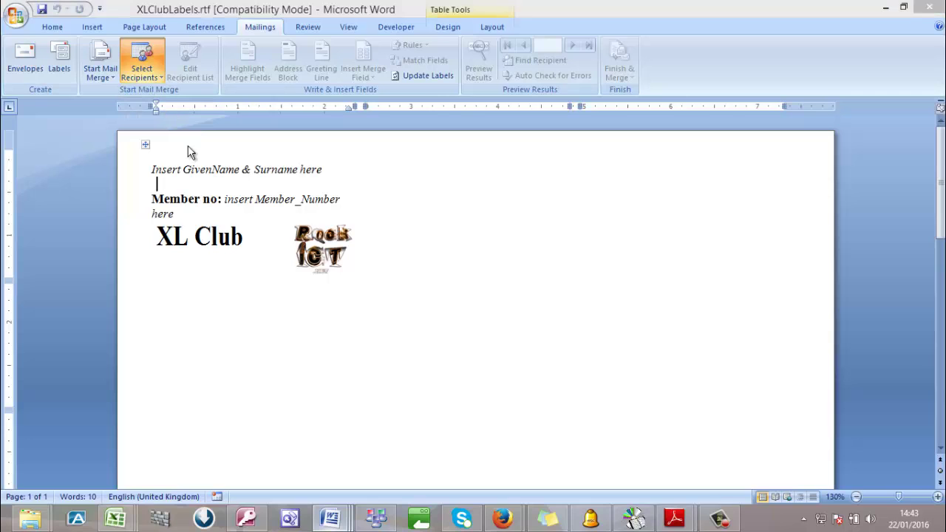
mouse_move(30, 519)
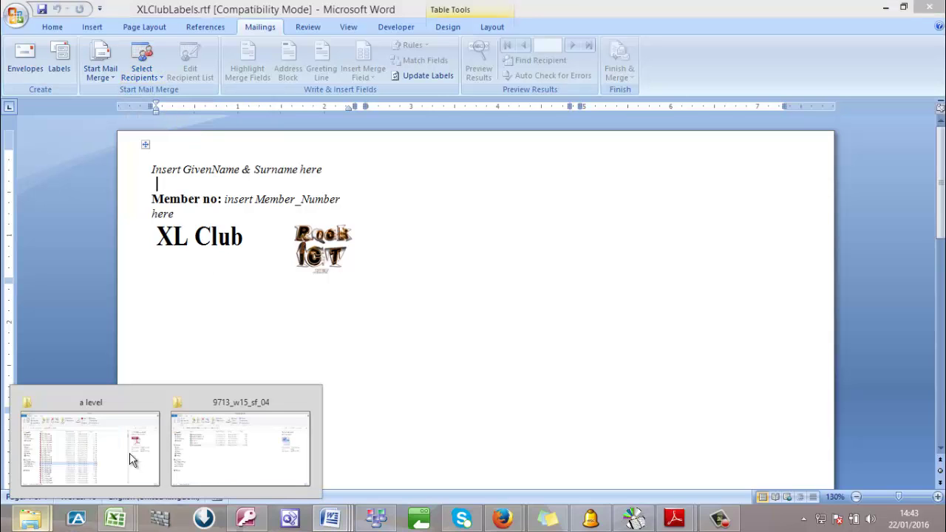
click(242, 441)
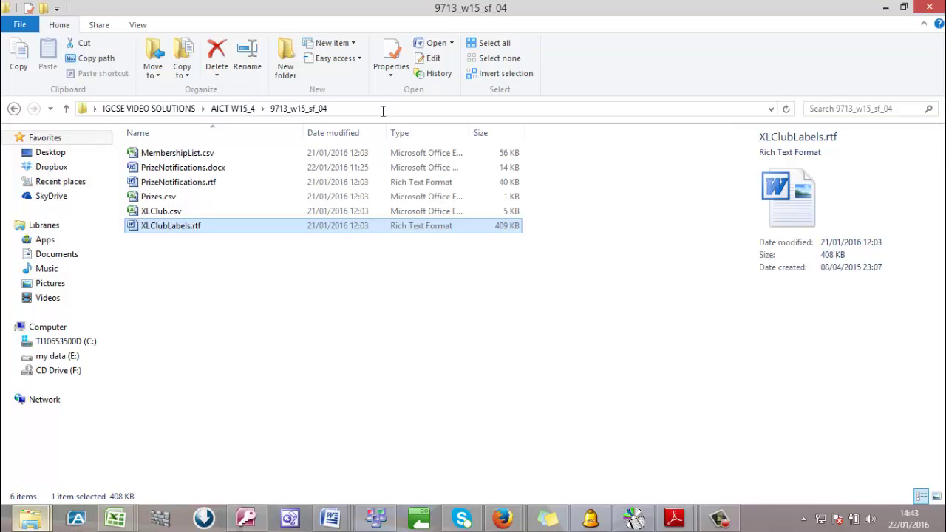
click(383, 109)
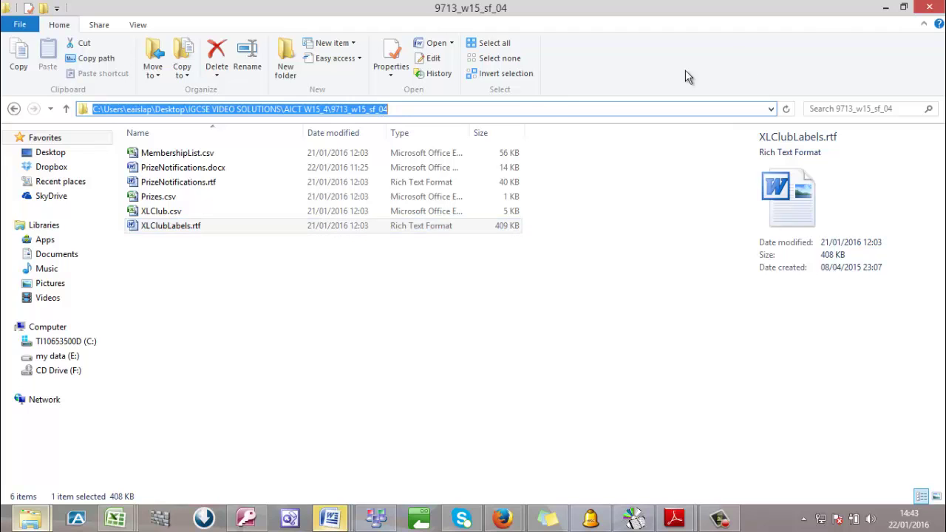
click(888, 9)
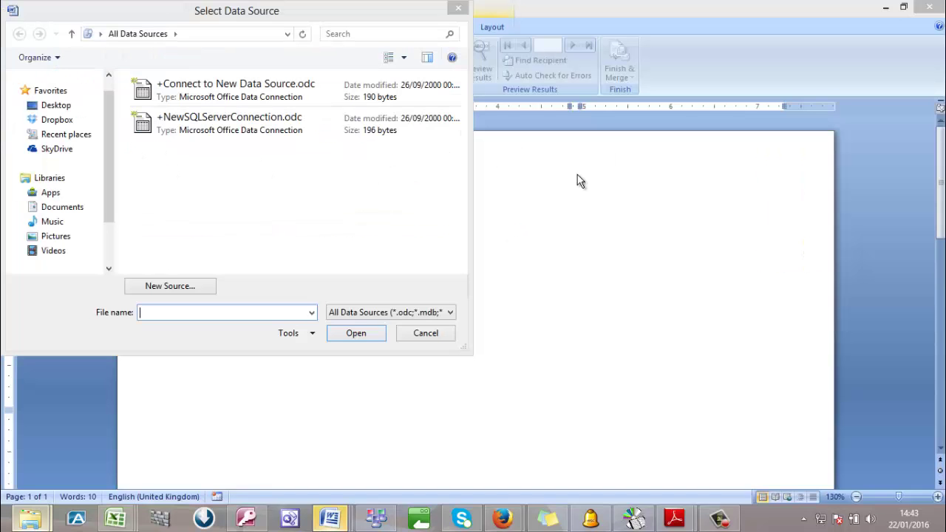
Go to the AICT W15_4 folder via the copied path and connect Sheet1$ of q4data source.xlsx, with column headers, as the recipient list
click(260, 34)
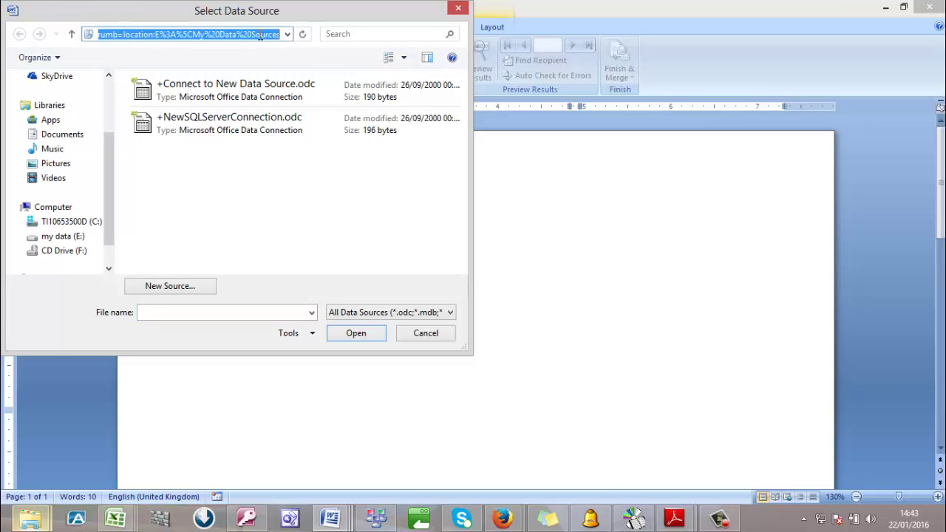
key(ctrl+v)
key(Return)
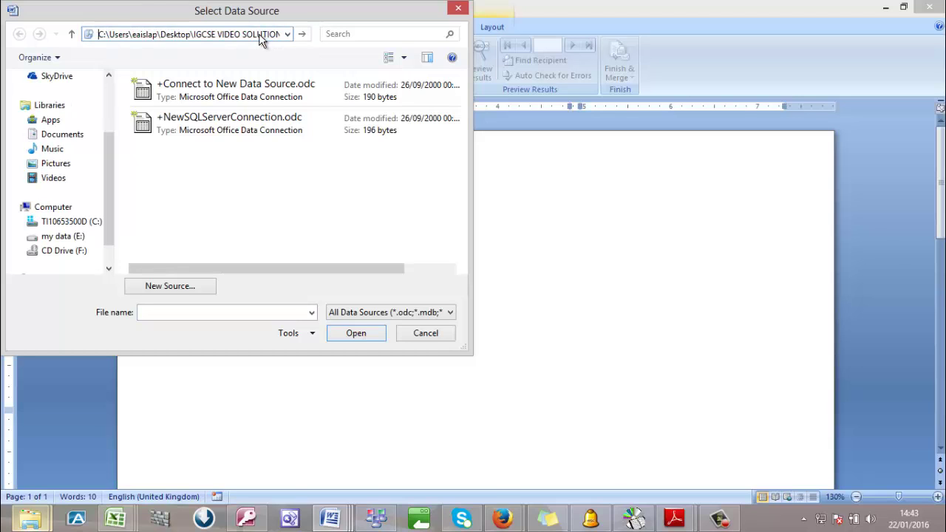
click(70, 34)
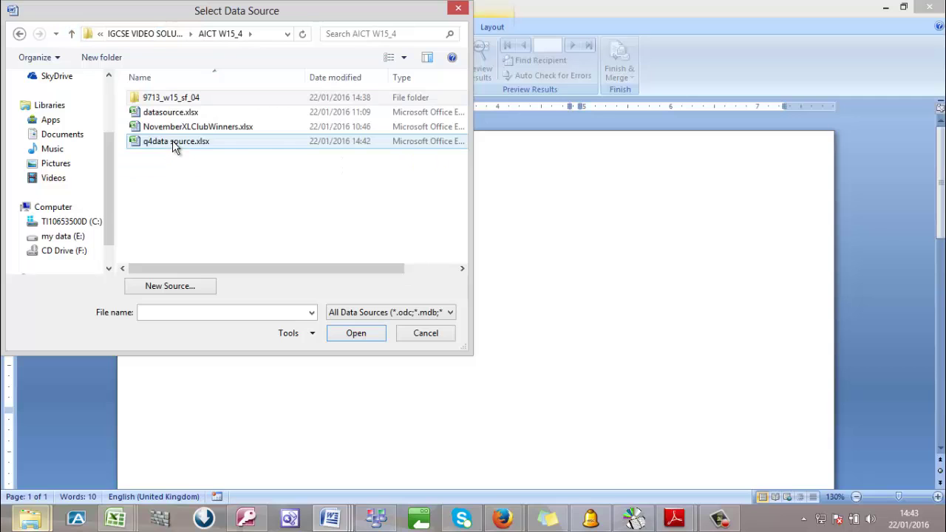
double_click(173, 141)
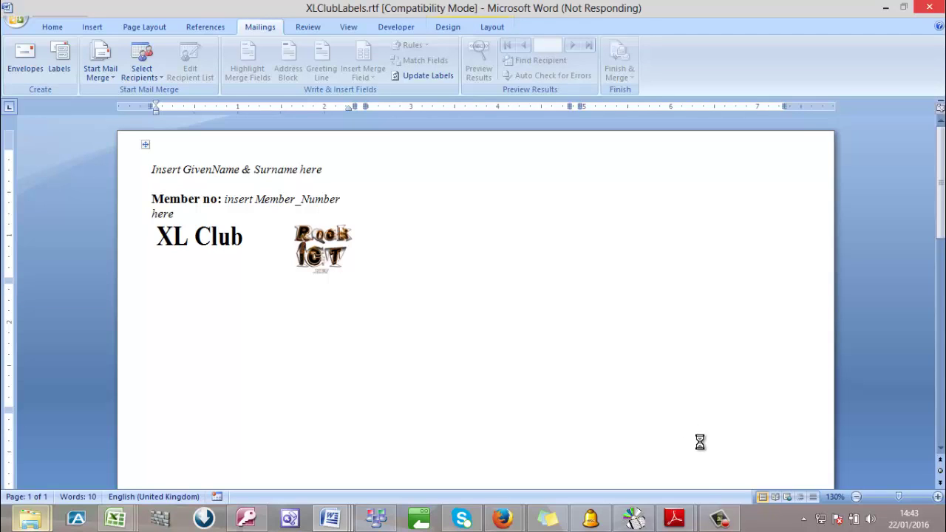
click(721, 520)
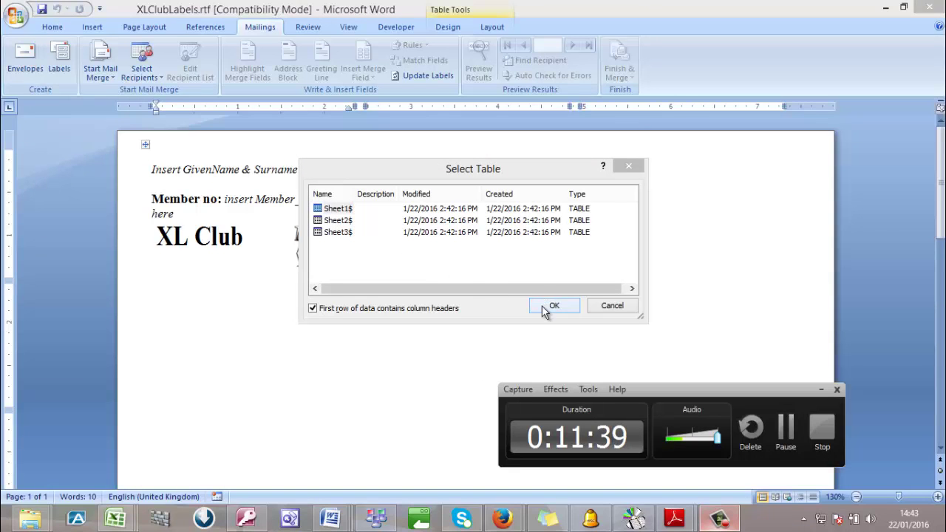
click(545, 308)
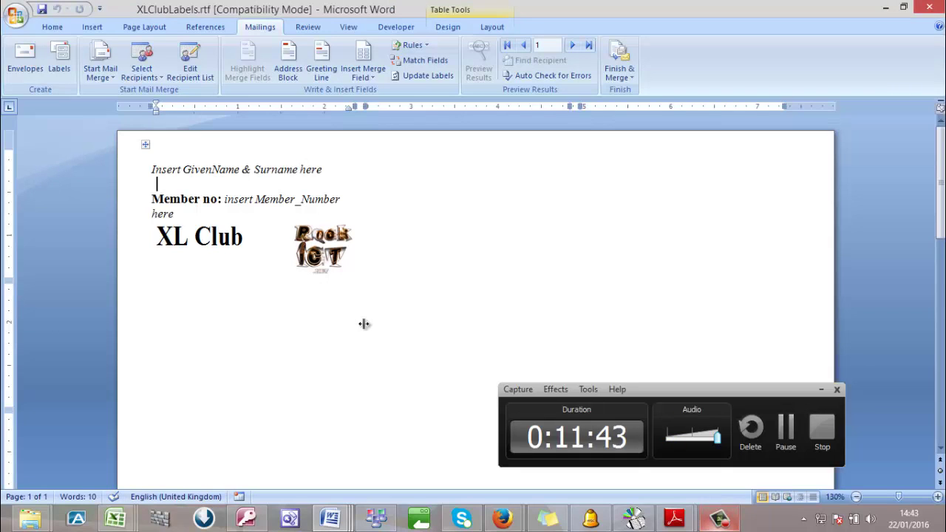
click(821, 425)
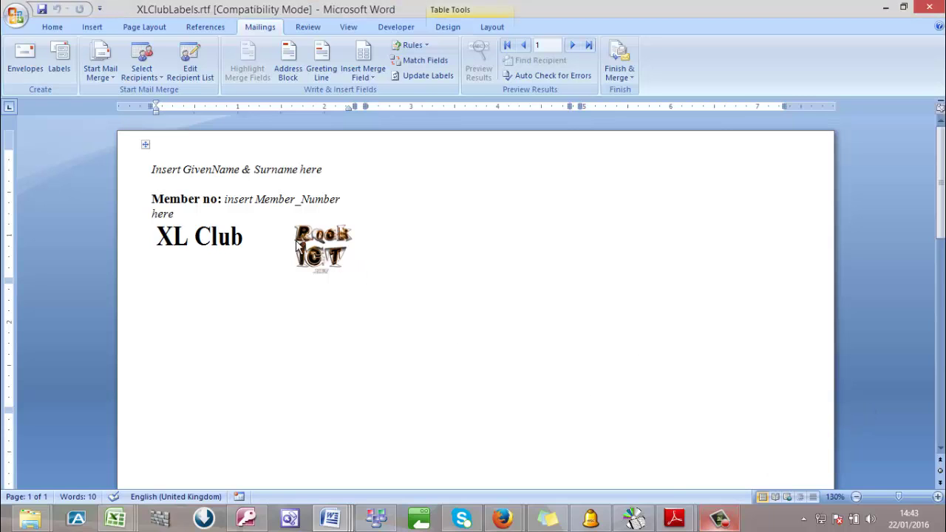
click(721, 520)
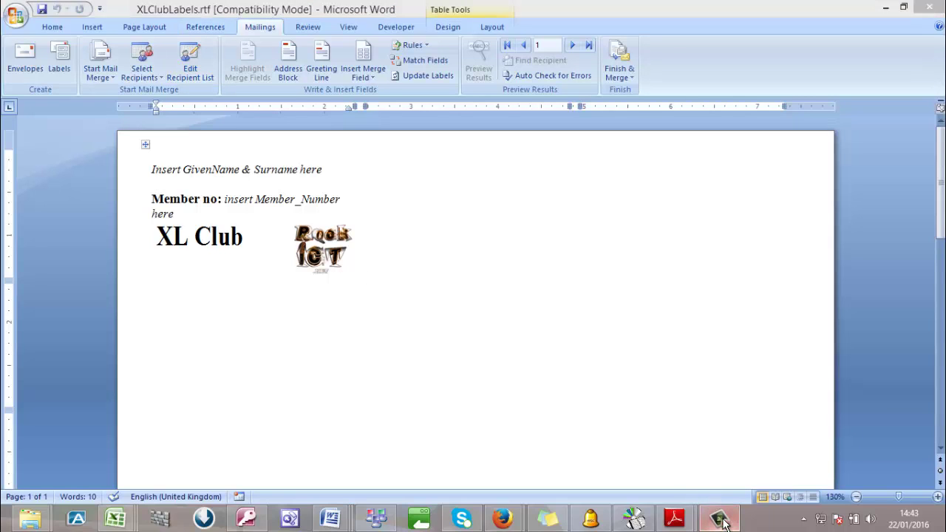
click(189, 186)
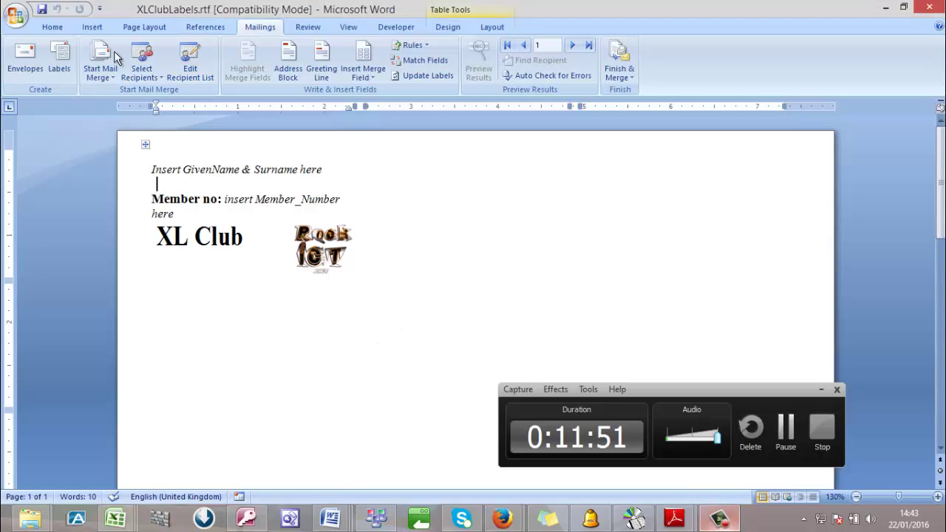
click(820, 390)
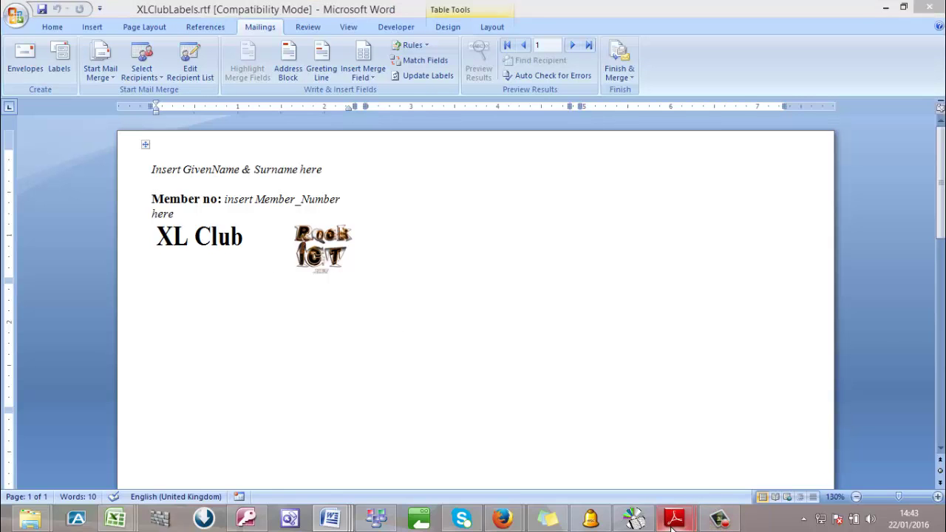
Check the label font and size requirements in the question paper 9713_w15_qp_04.pdf, and return to the Word label document
mouse_move(672, 520)
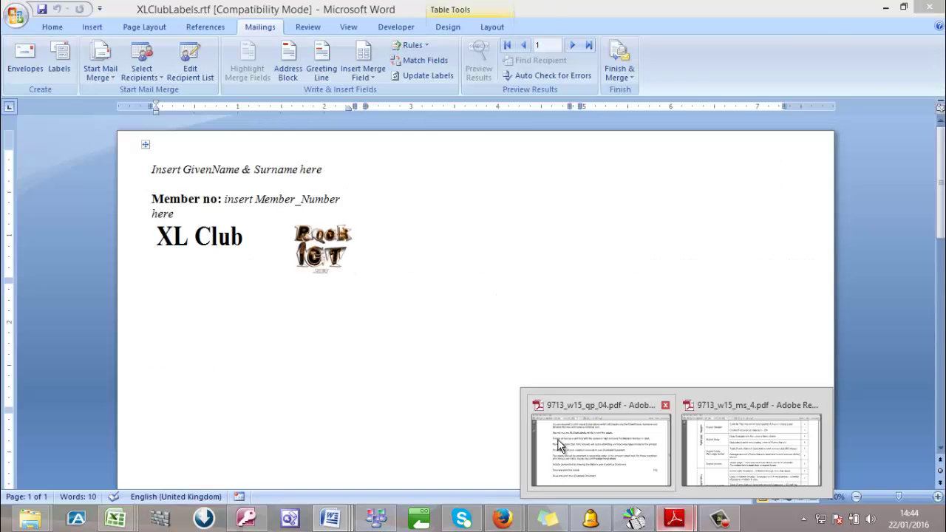
click(574, 451)
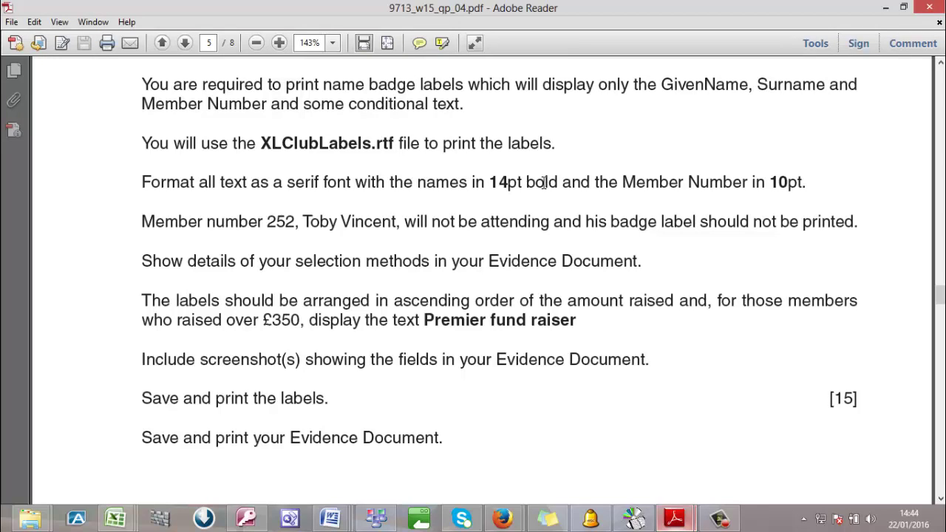
click(884, 9)
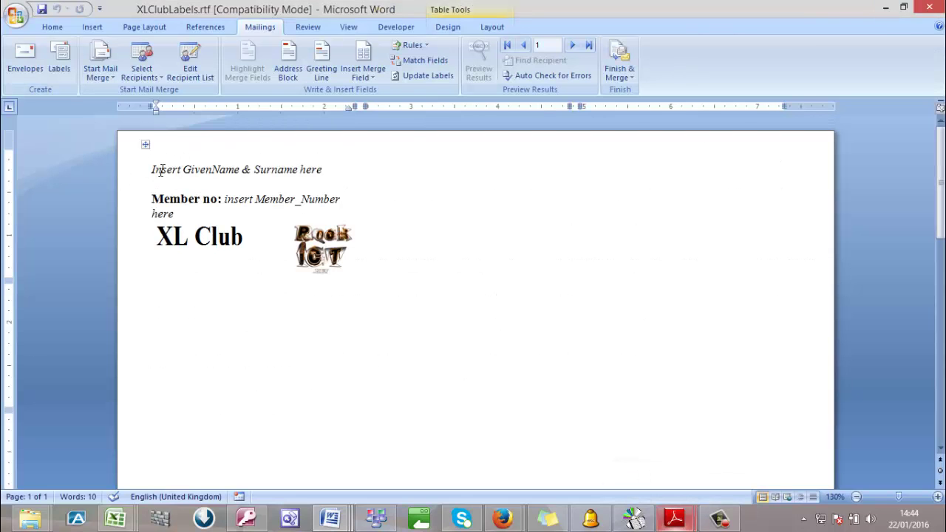
Replace the "Insert GivenName & Surname here" placeholder with the GivenName and Surname merge fields, separated by a space
click(136, 176)
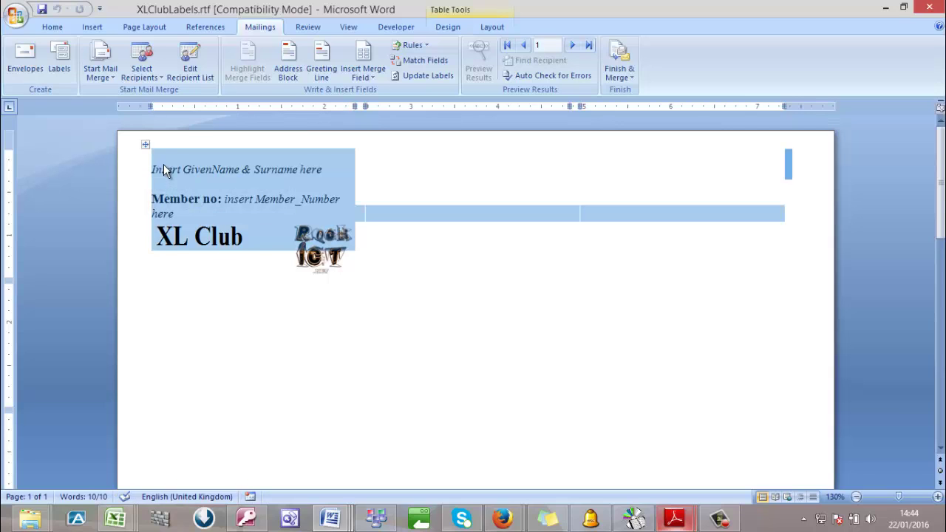
click(155, 167)
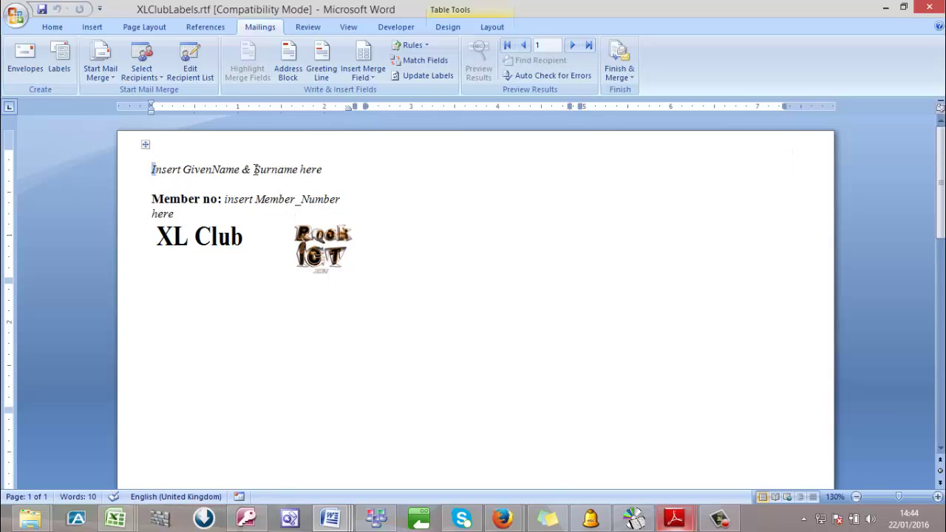
drag(155, 169, 325, 170)
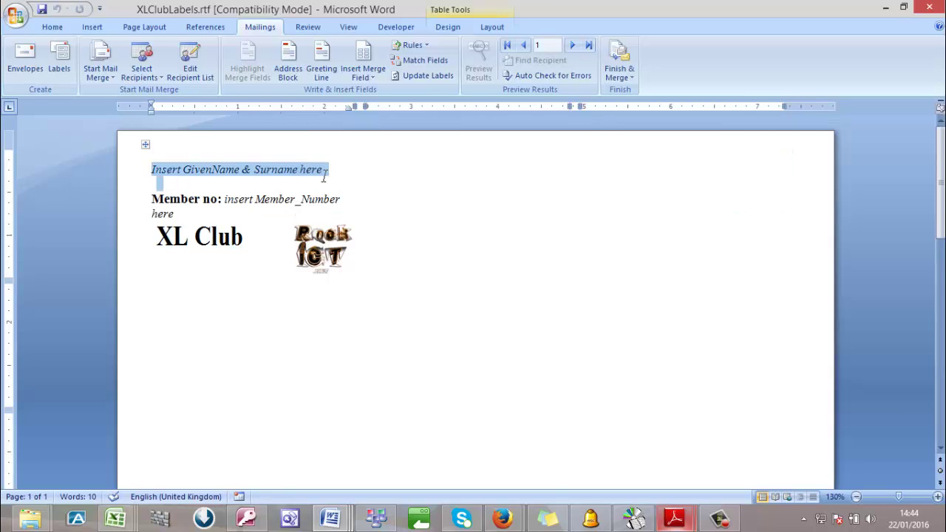
click(367, 68)
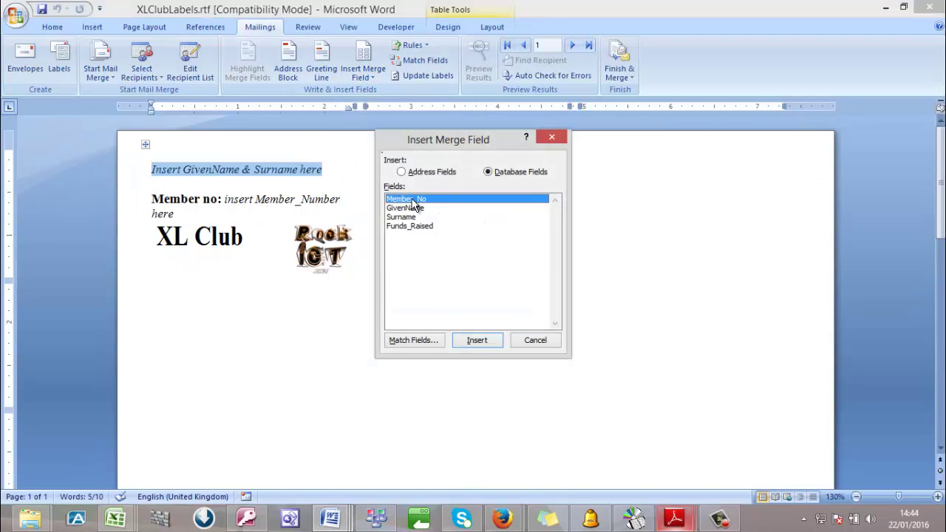
double_click(407, 208)
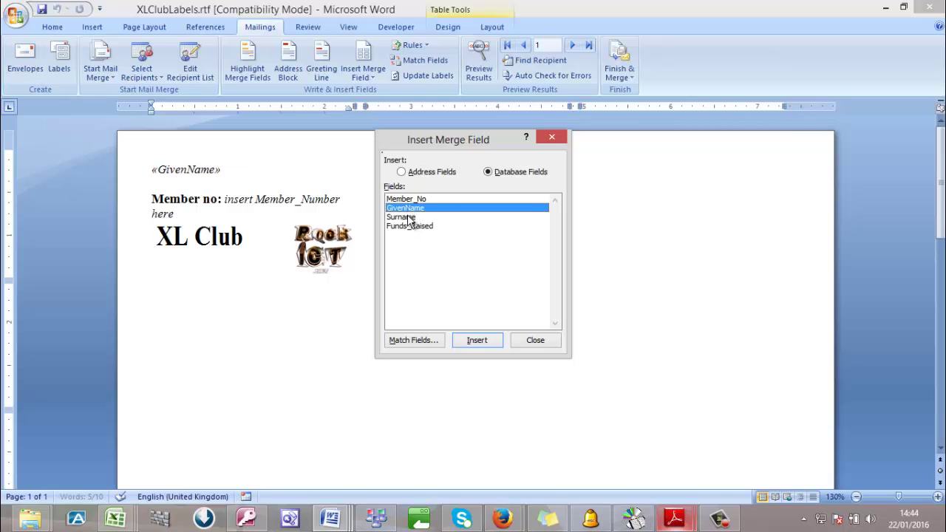
double_click(407, 216)
click(250, 169)
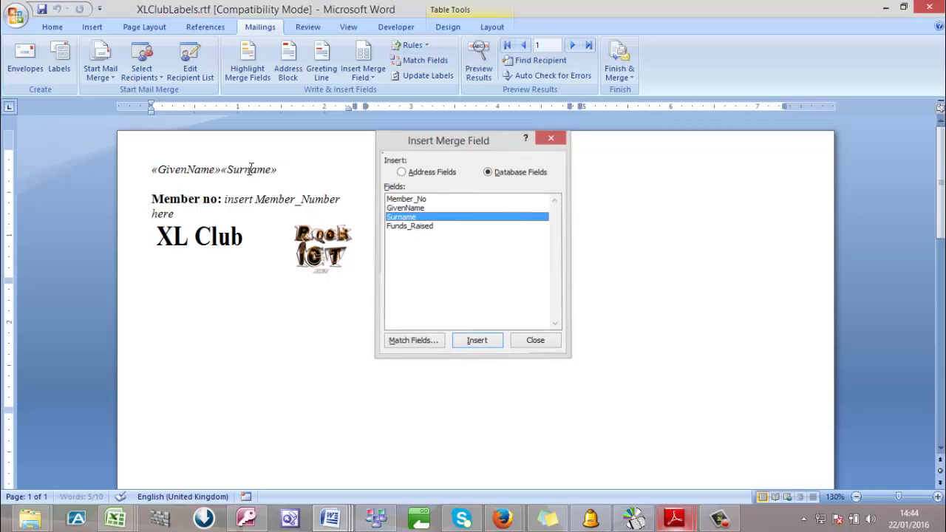
key(Escape)
click(220, 172)
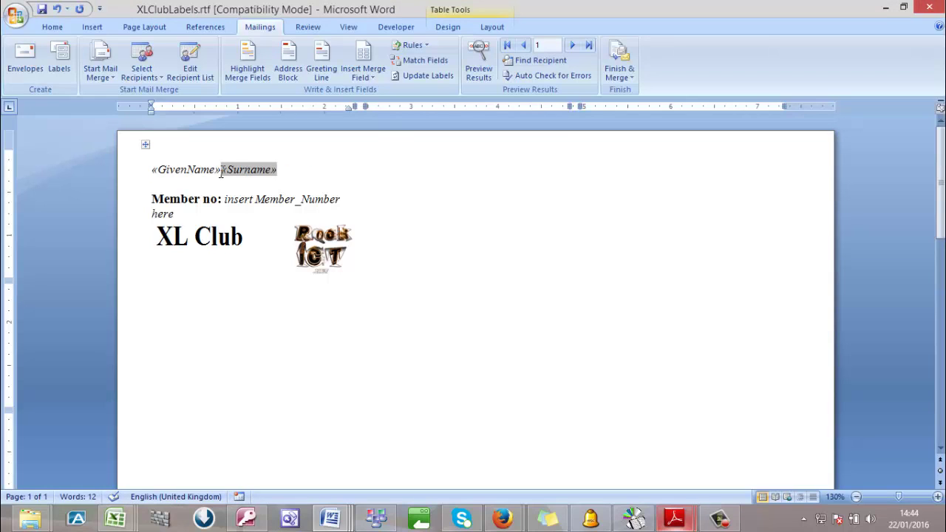
Format the GivenName and Surname merge fields as bold, 14 pt
click(140, 178)
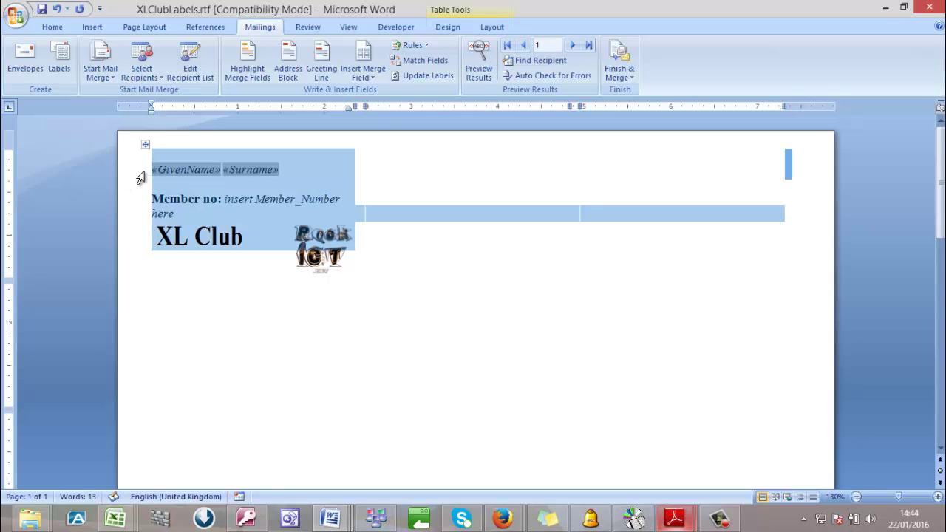
click(155, 169)
drag(153, 169, 275, 170)
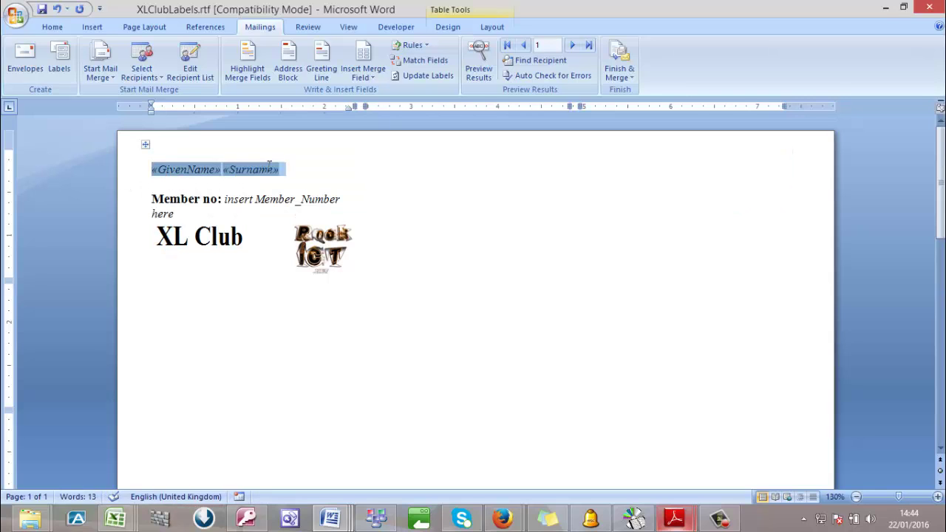
click(55, 28)
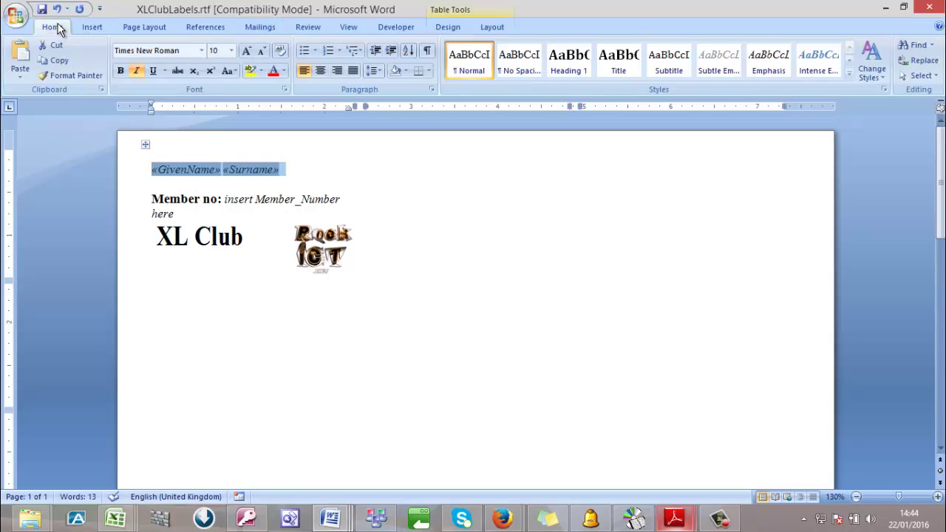
click(121, 71)
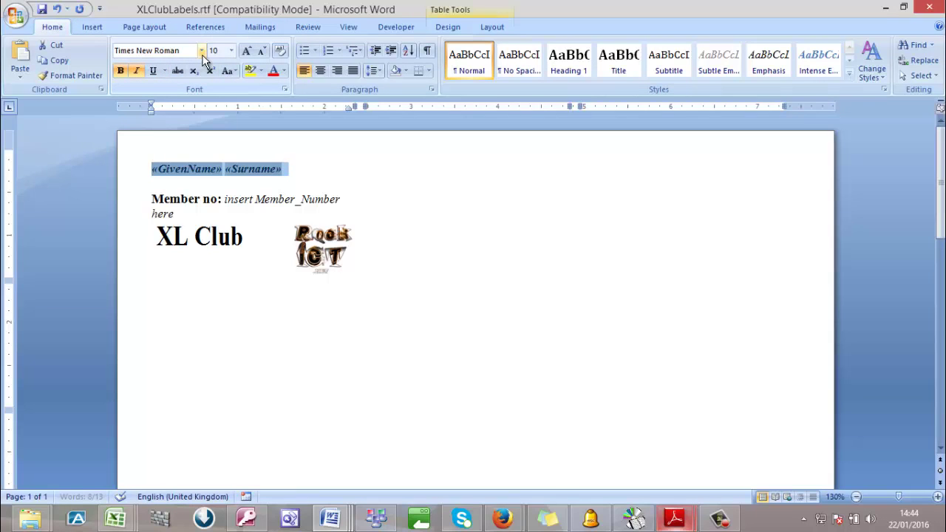
click(231, 52)
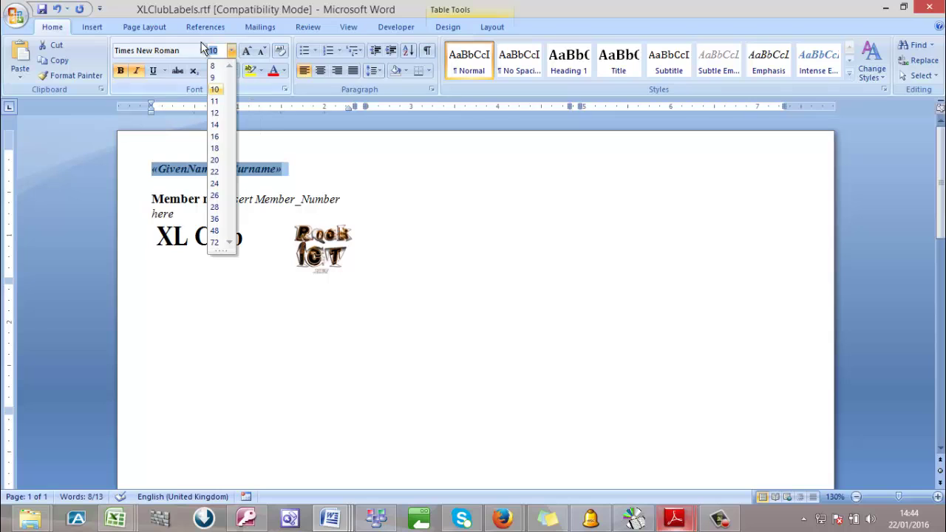
click(214, 127)
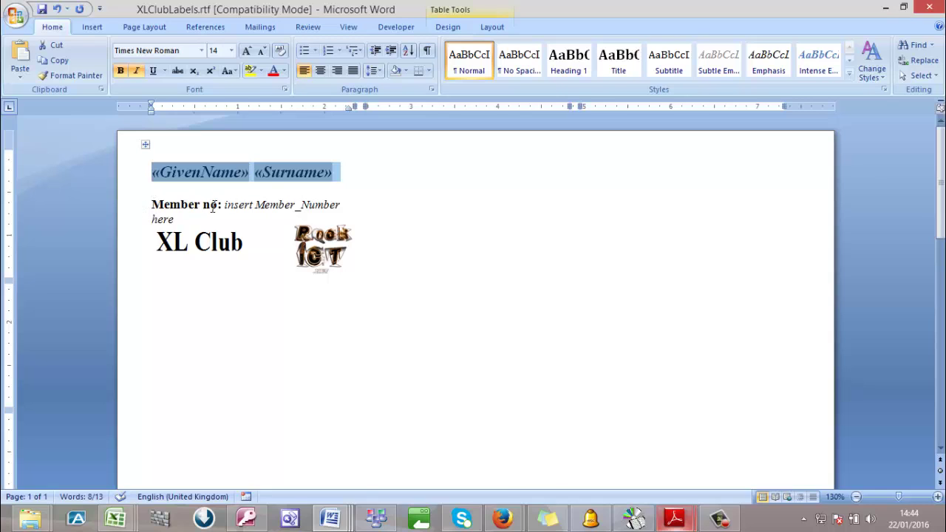
Replace the "insert Member_Number here" placeholder with the Member_No merge field and add blank lines below it
drag(225, 204, 355, 216)
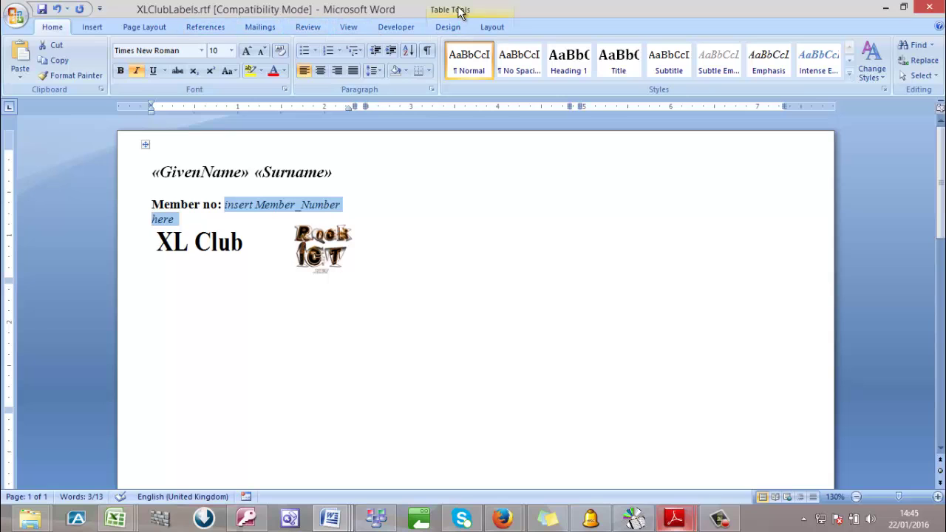
click(262, 28)
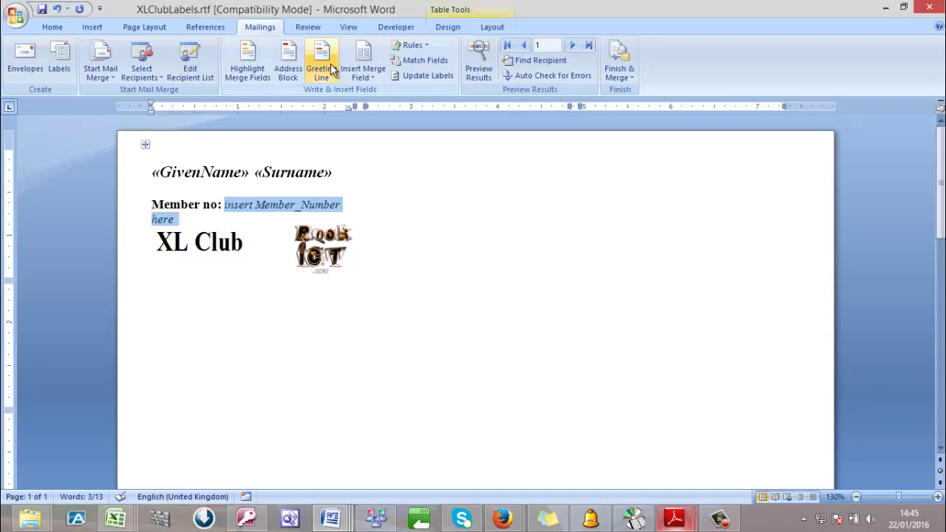
click(363, 79)
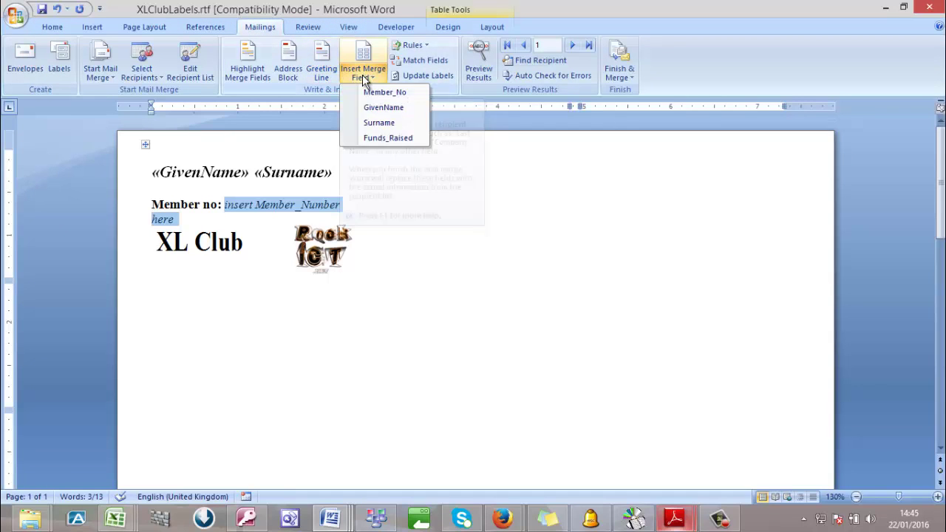
click(371, 92)
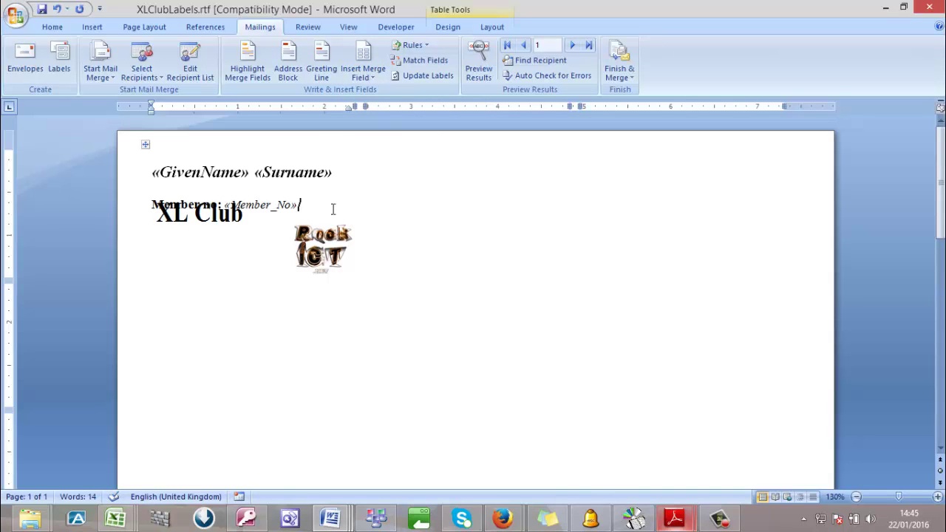
key(Return)
key(Return)
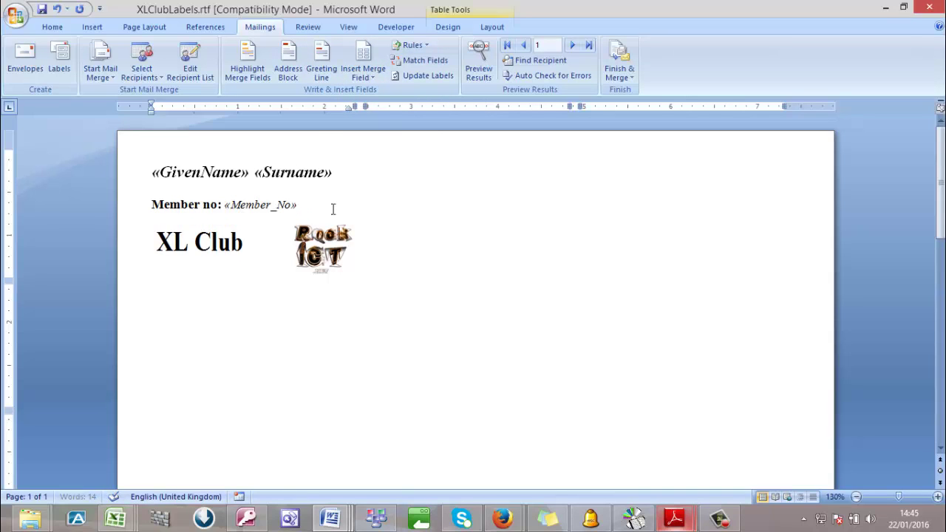
key(Return)
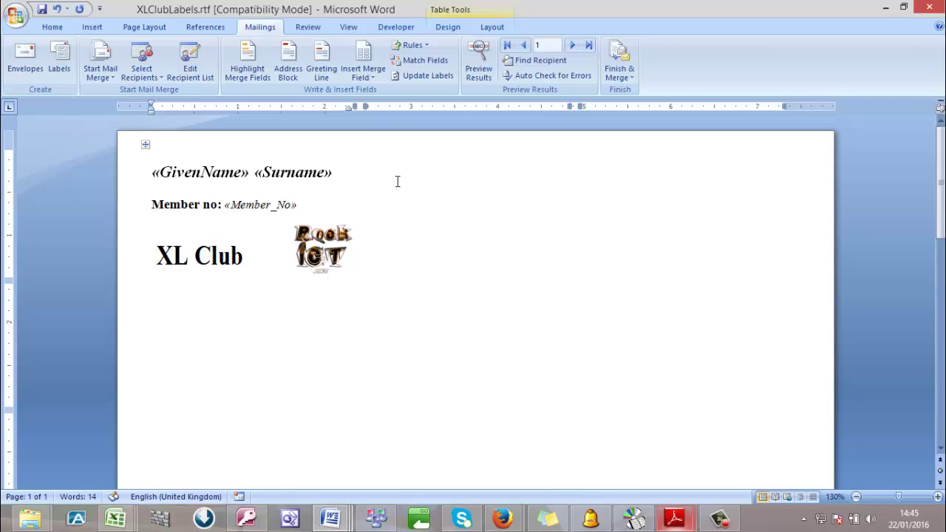
Check the font and size of the Member_No merge field
drag(296, 204, 230, 203)
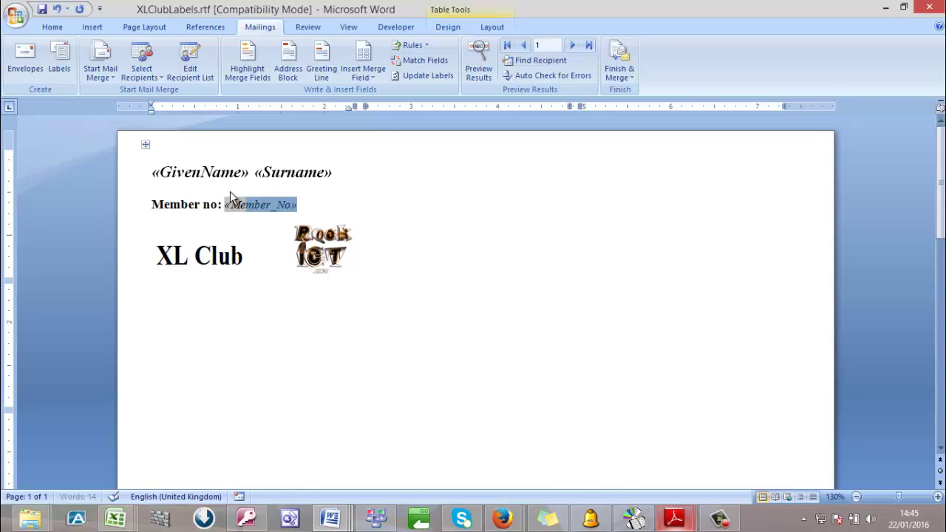
click(53, 28)
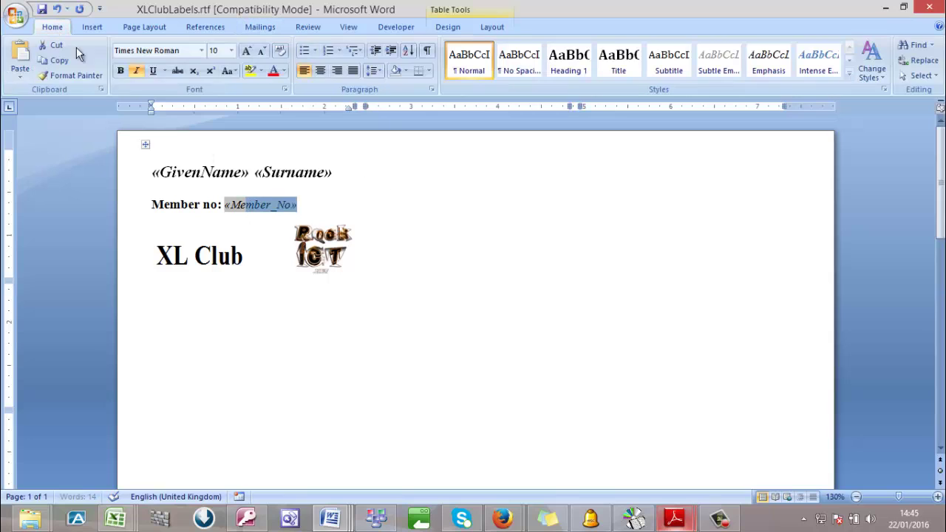
click(329, 210)
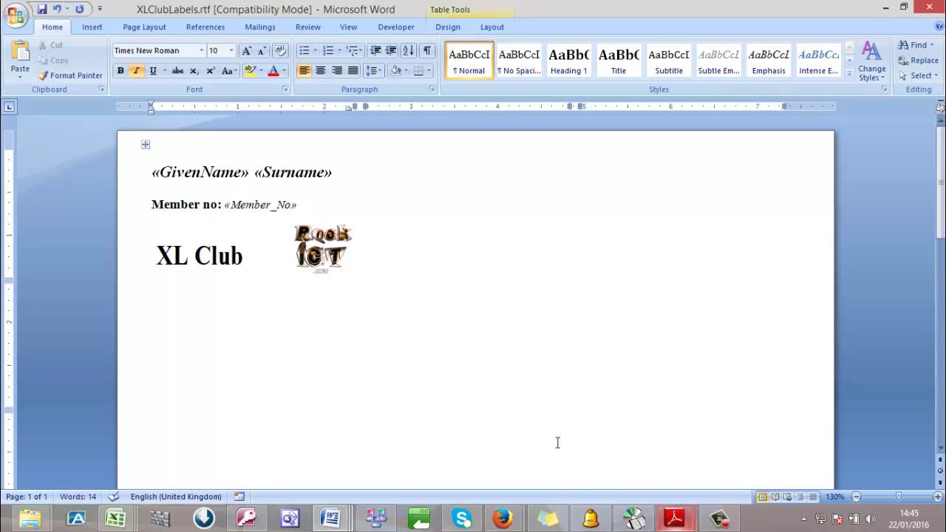
Select the conditional text Premier fund raiser in the question paper 9713_w15_qp_04.pdf, and return to the mail merge tools of the Word label document
mouse_move(674, 519)
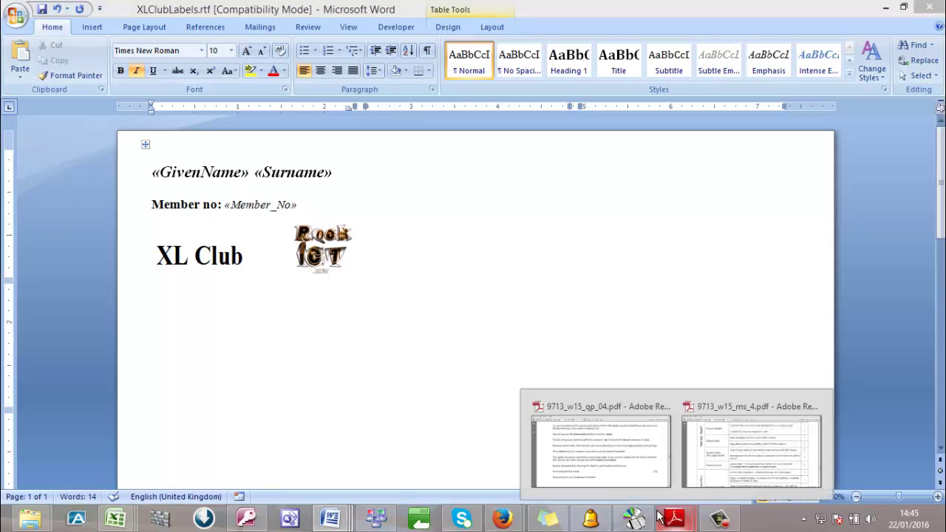
click(605, 450)
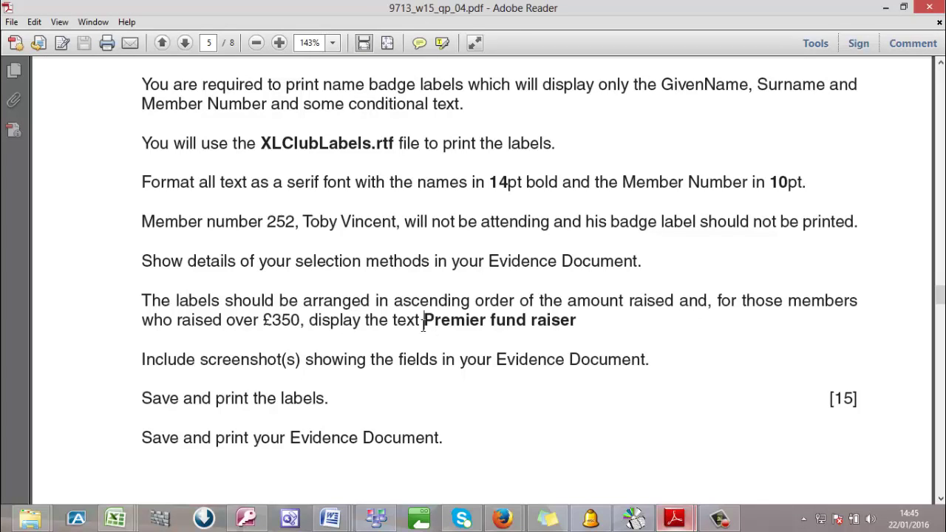
drag(422, 325, 583, 325)
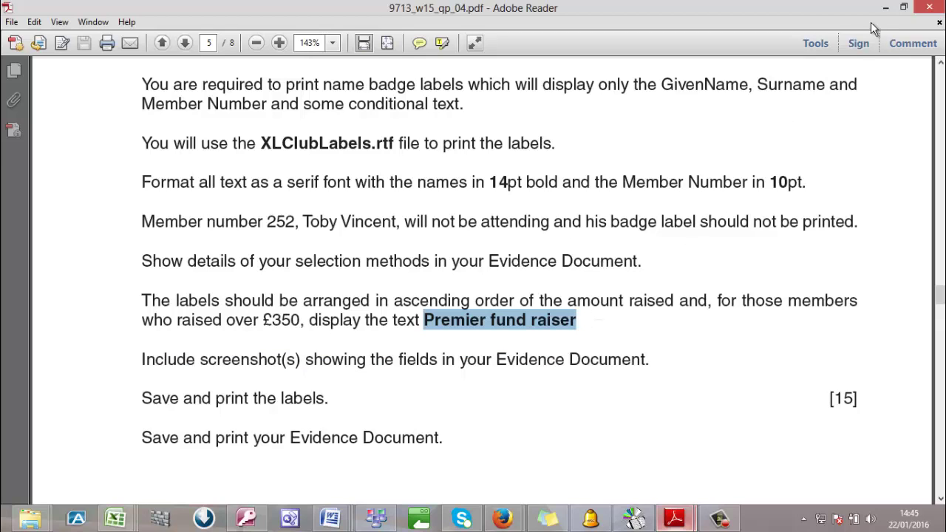
click(885, 8)
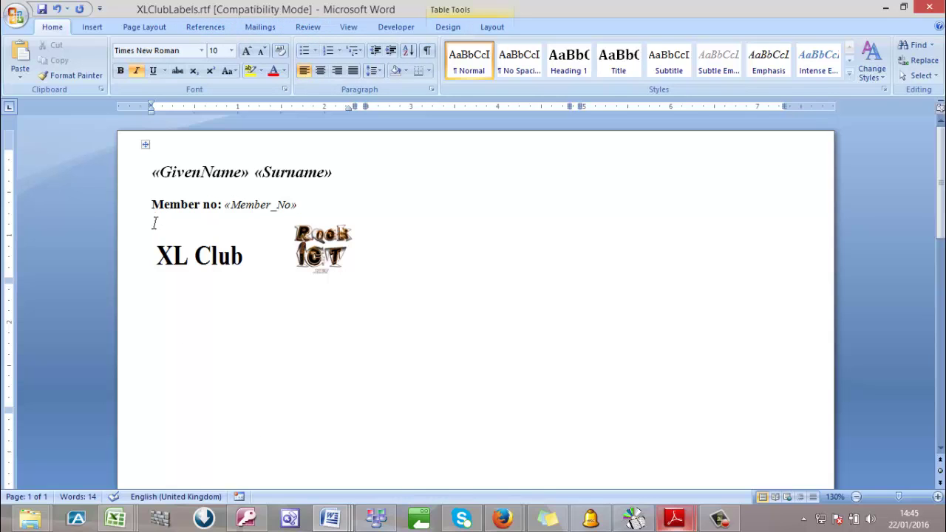
click(269, 26)
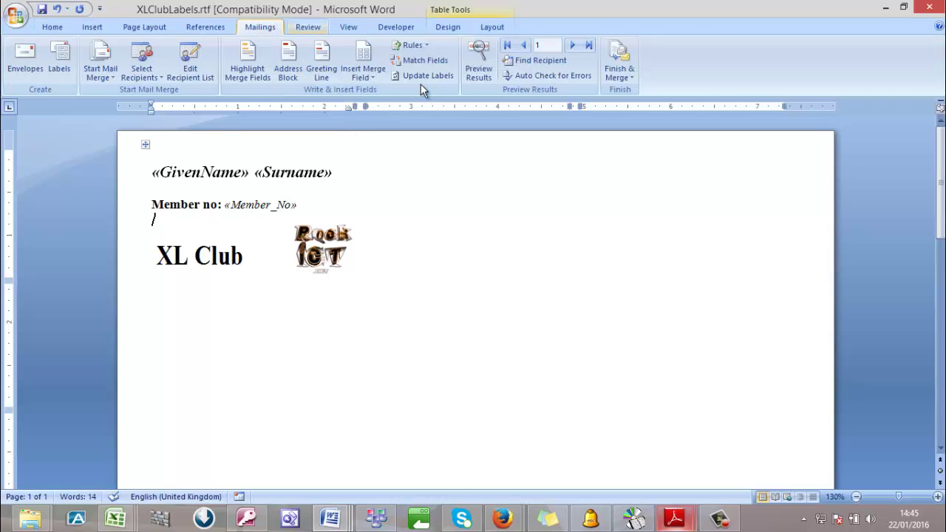
click(403, 46)
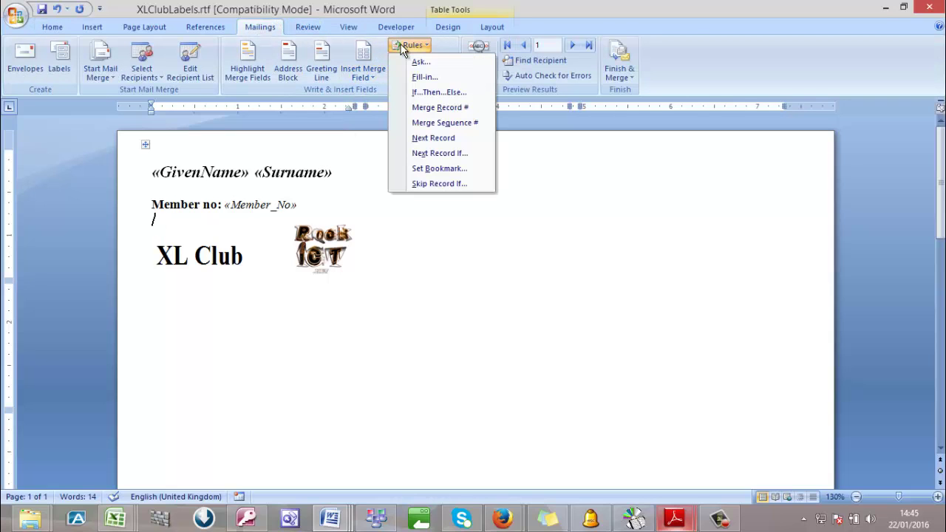
click(432, 77)
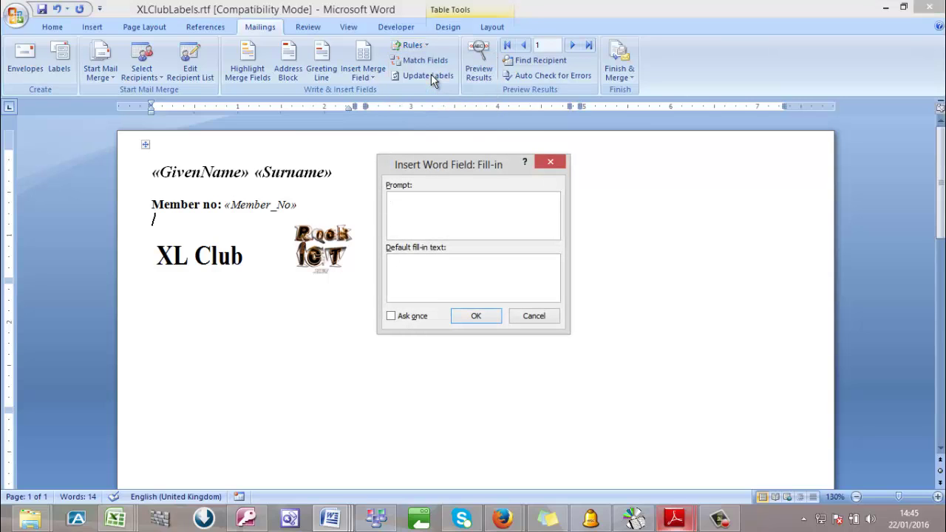
click(548, 160)
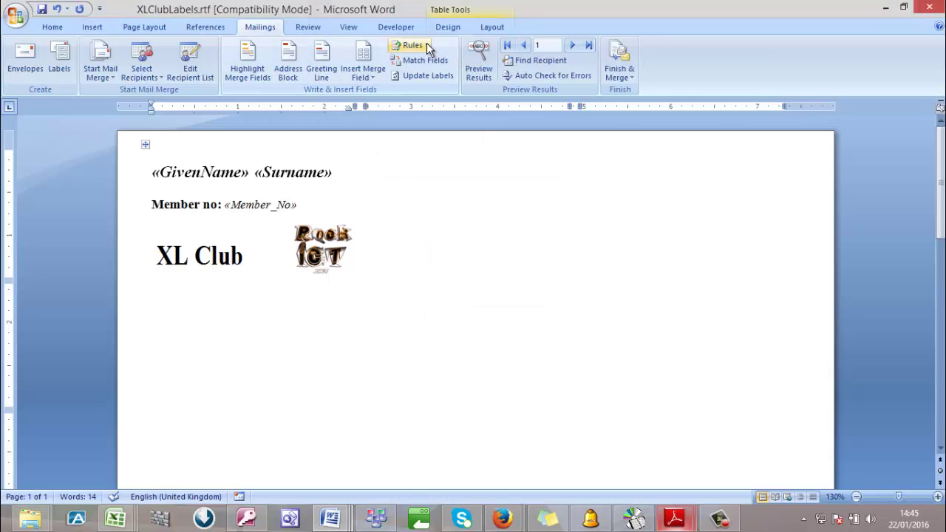
Start an If...Then...Else rule below the member number with the condition Funds_Raised greater than 350
click(426, 44)
click(438, 93)
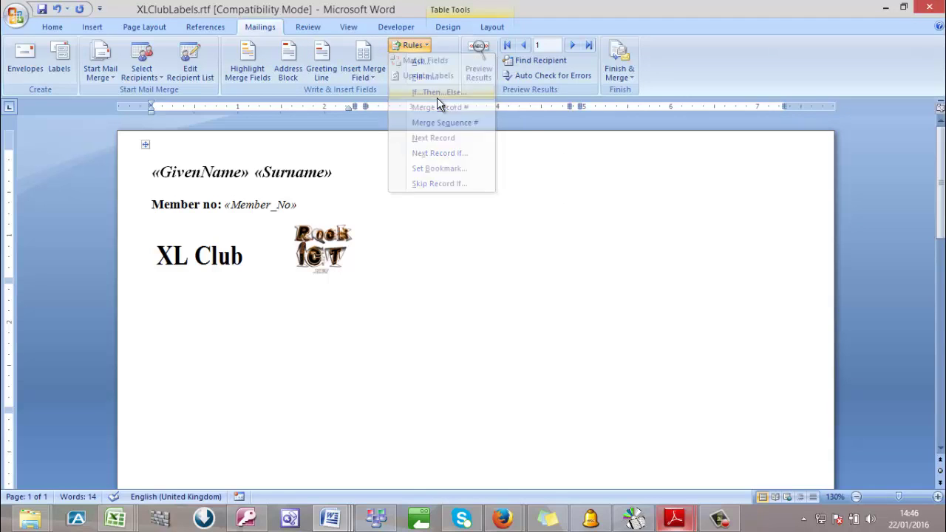
click(526, 188)
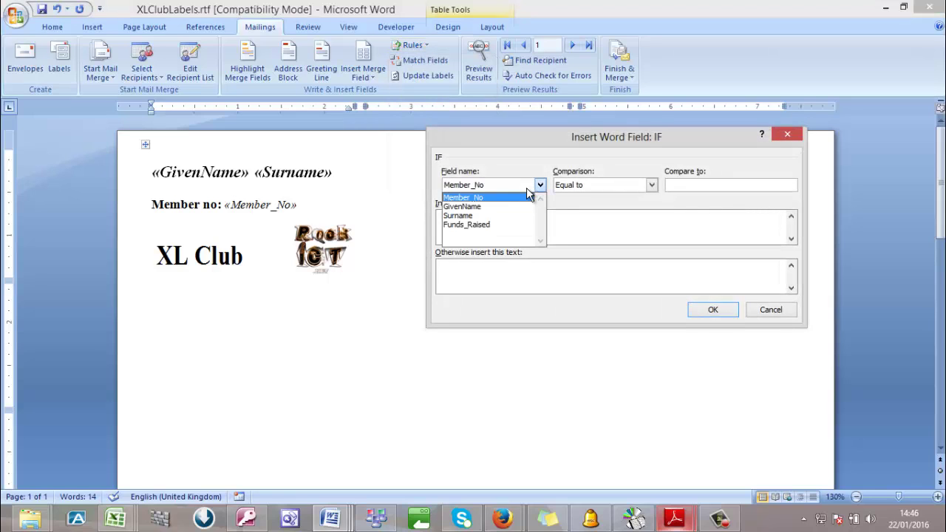
click(502, 225)
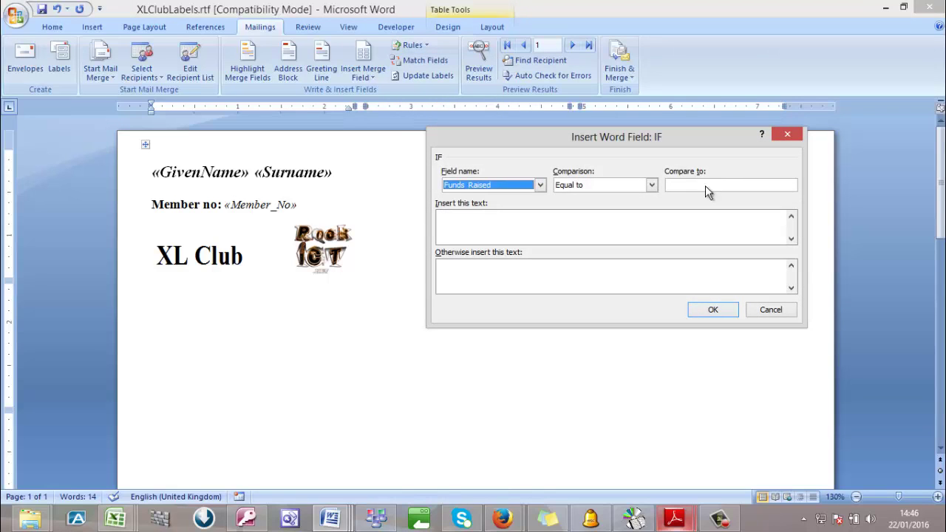
click(651, 185)
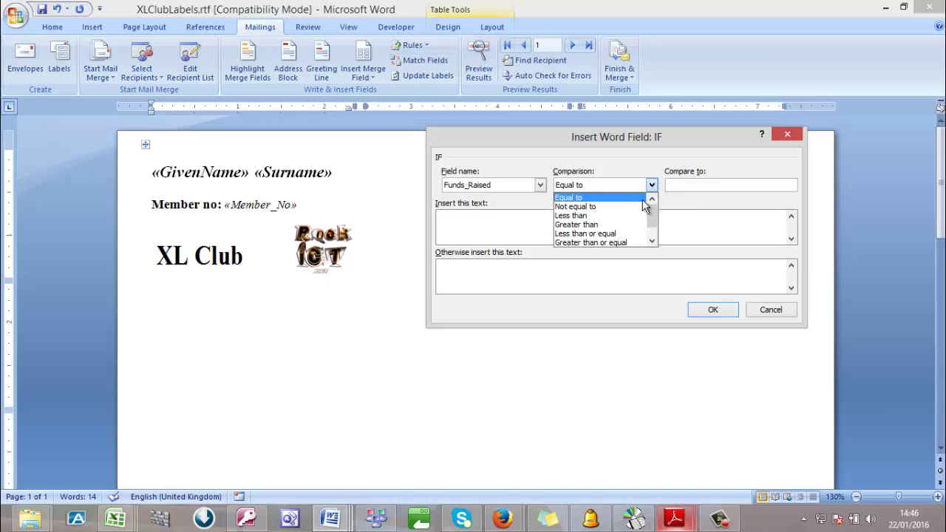
click(630, 225)
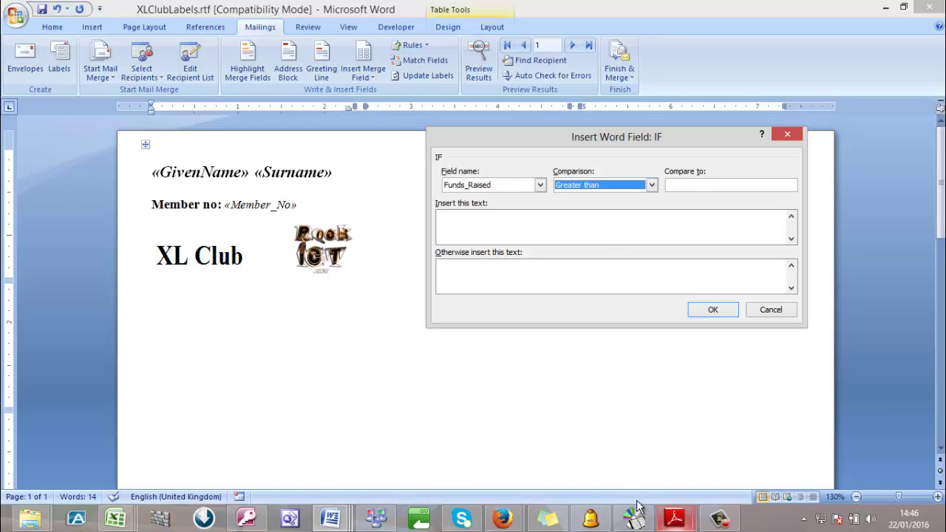
mouse_move(678, 525)
mouse_move(569, 431)
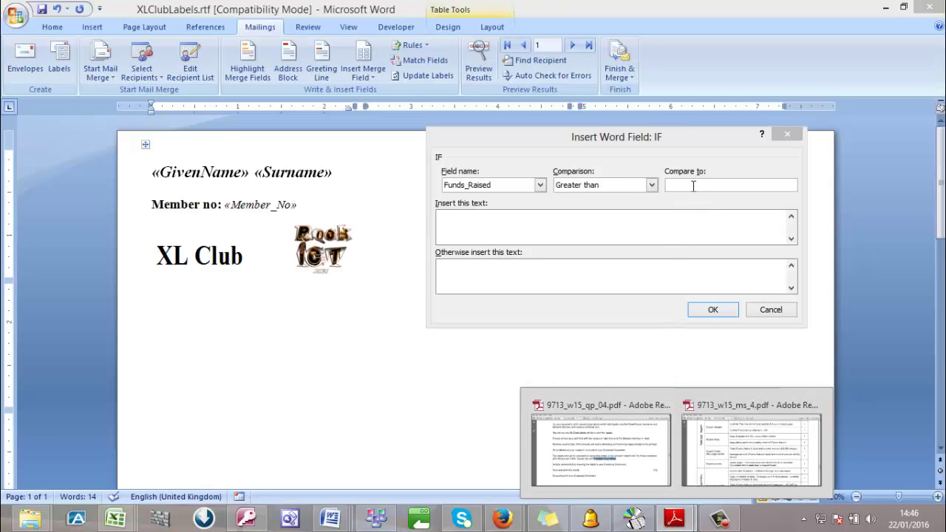
click(693, 185)
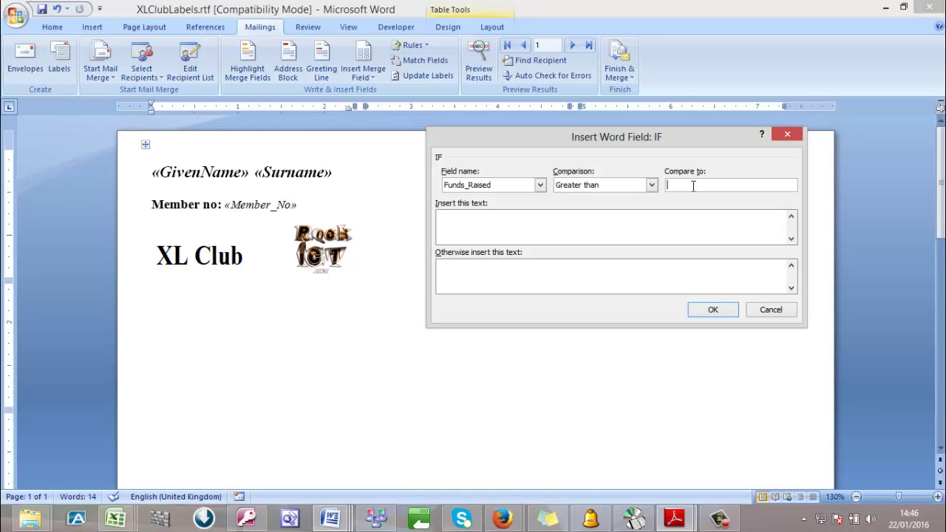
text(350)
Set "Premier fund raiser" as the text for a met condition, leave the alternative text empty, and insert the rule
click(613, 231)
text(Premier fund raiser)
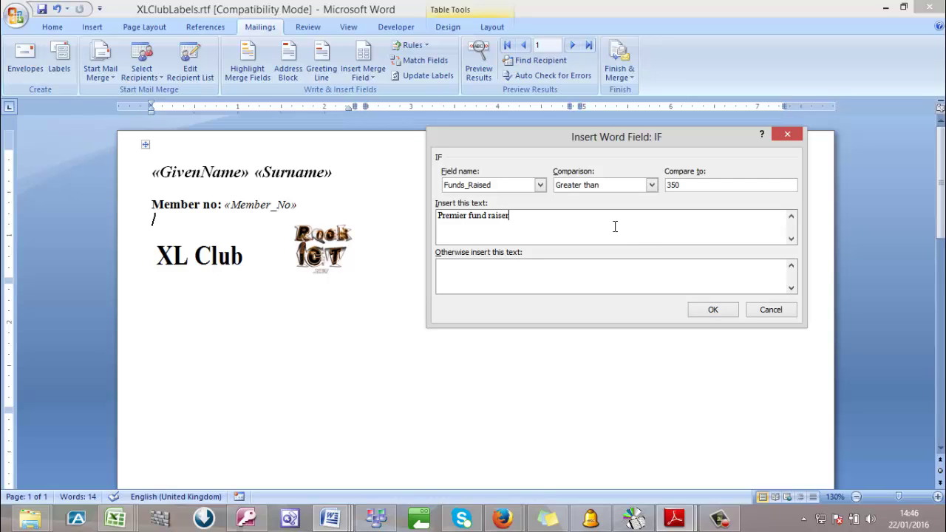
click(713, 309)
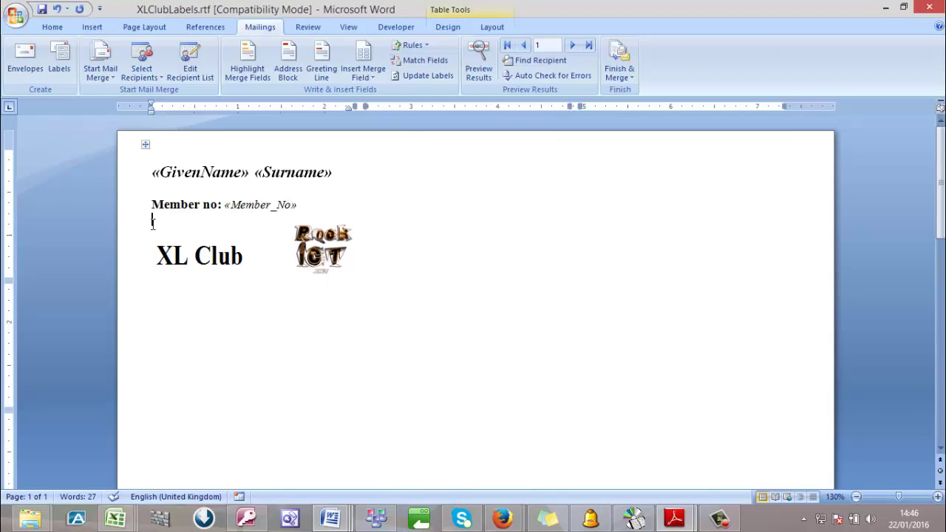
Show the field codes of all fields in the label document and hide them again
key(ctrl+a)
right_click(172, 179)
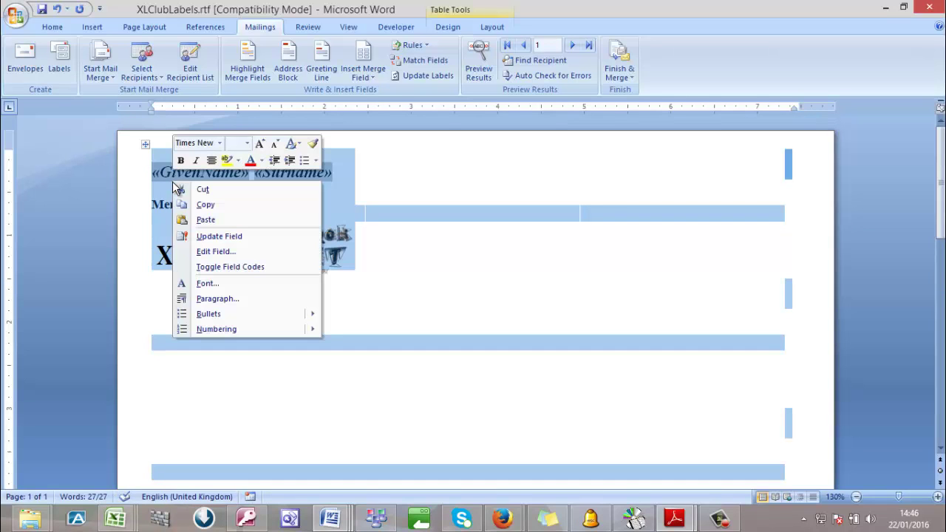
click(221, 265)
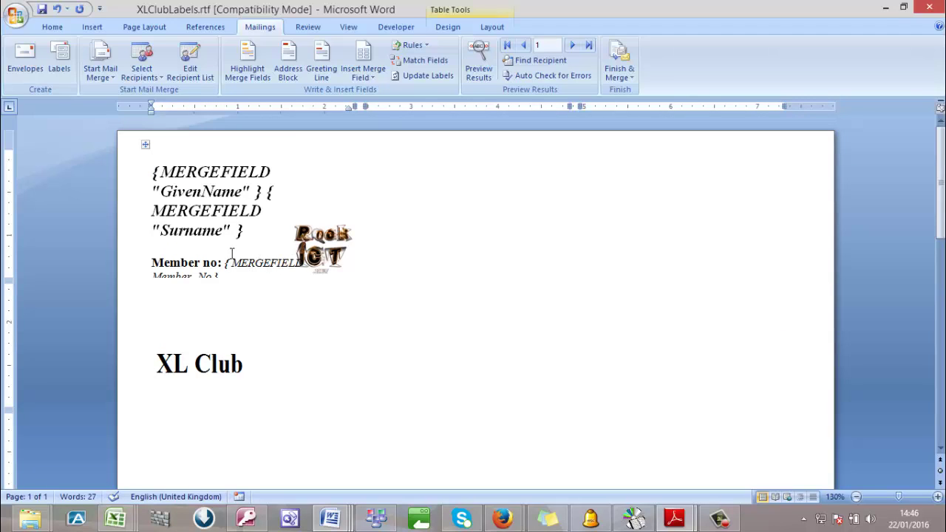
key(ctrl+a)
right_click(214, 197)
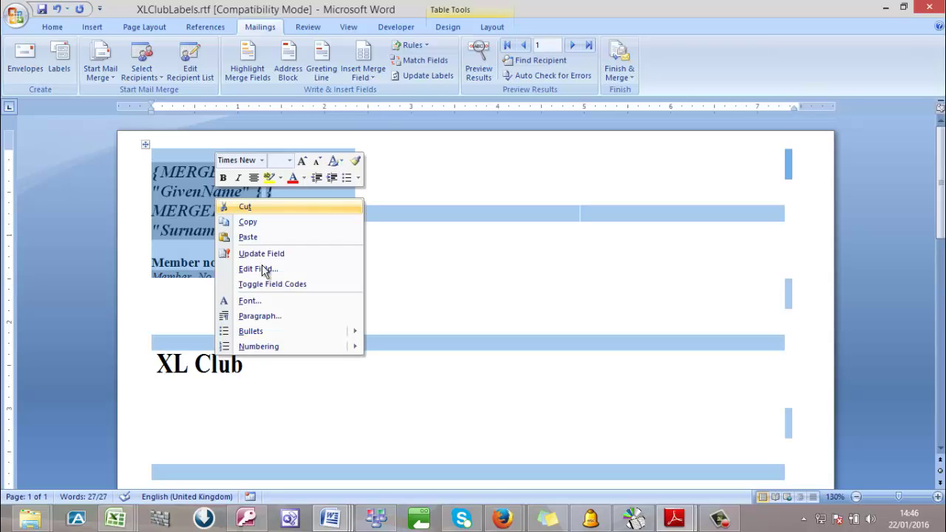
click(263, 284)
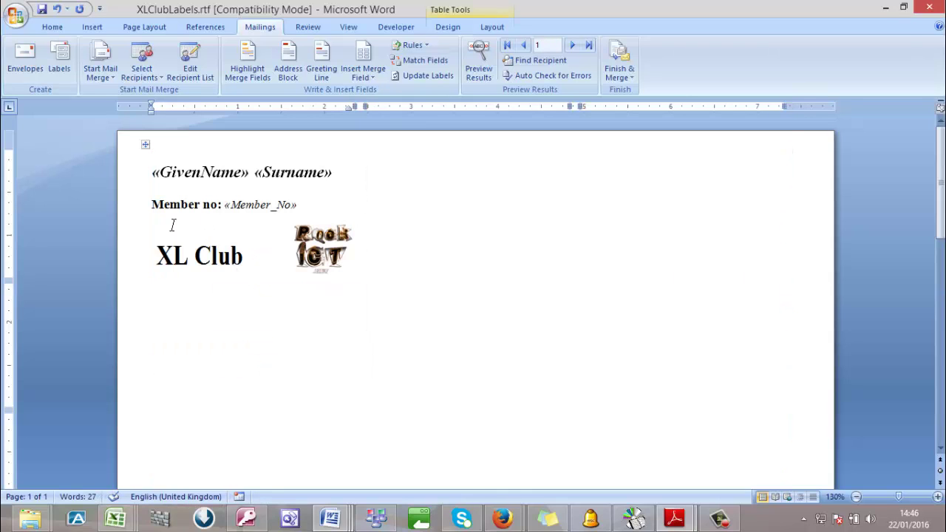
Show only the field code of the conditional IF field below the member number
key(ctrl+a)
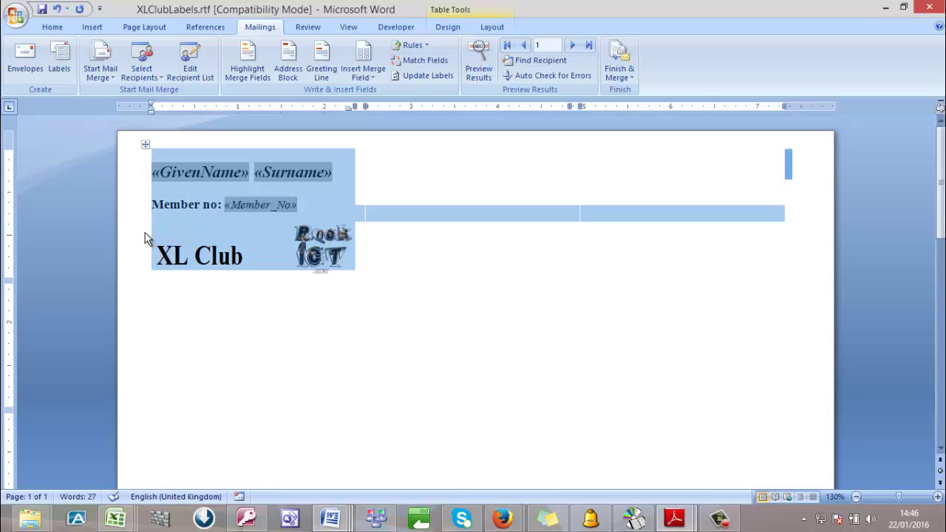
click(156, 230)
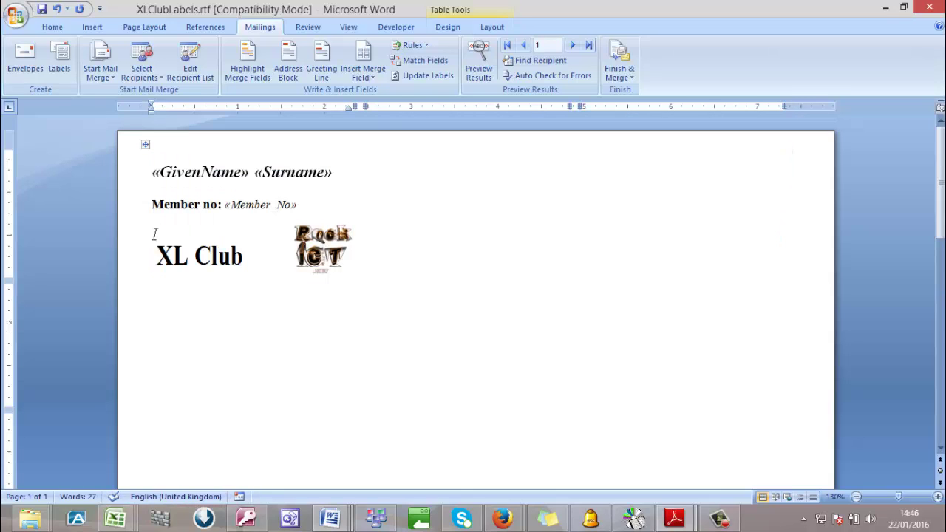
right_click(154, 232)
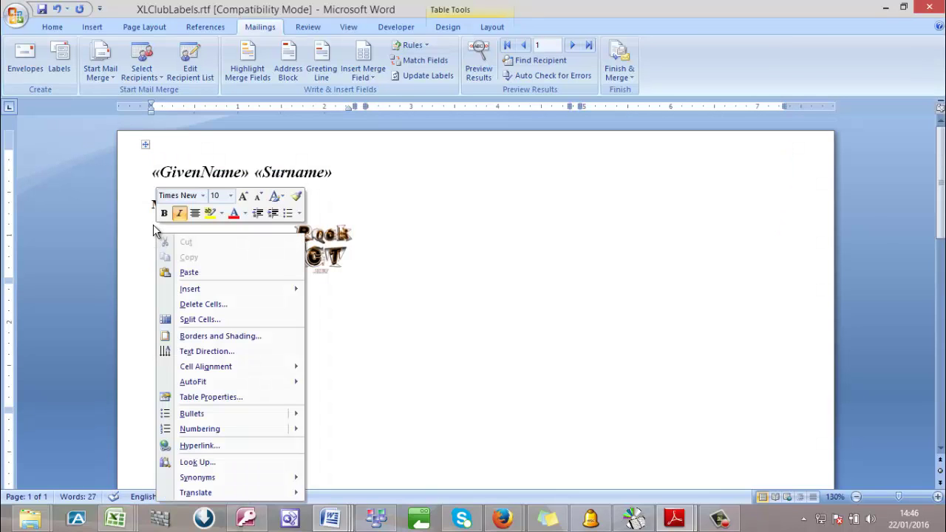
key(Escape)
right_click(155, 221)
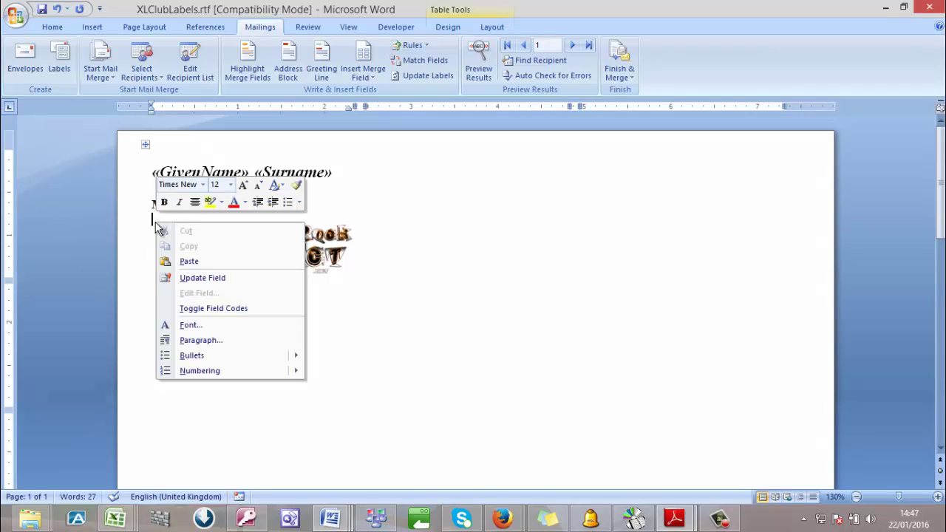
click(195, 307)
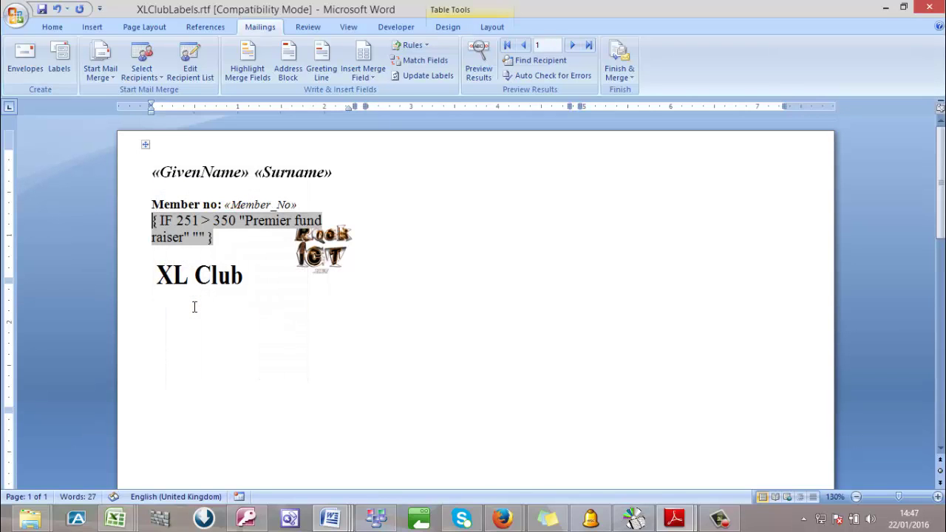
click(309, 204)
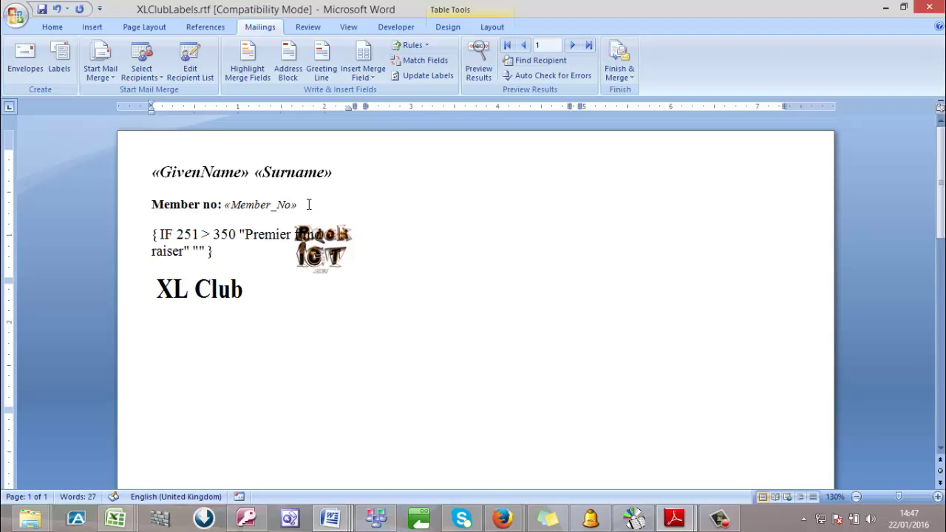
key(Return)
click(332, 249)
key(shift+Right)
right_click(314, 255)
key(Escape)
click(150, 238)
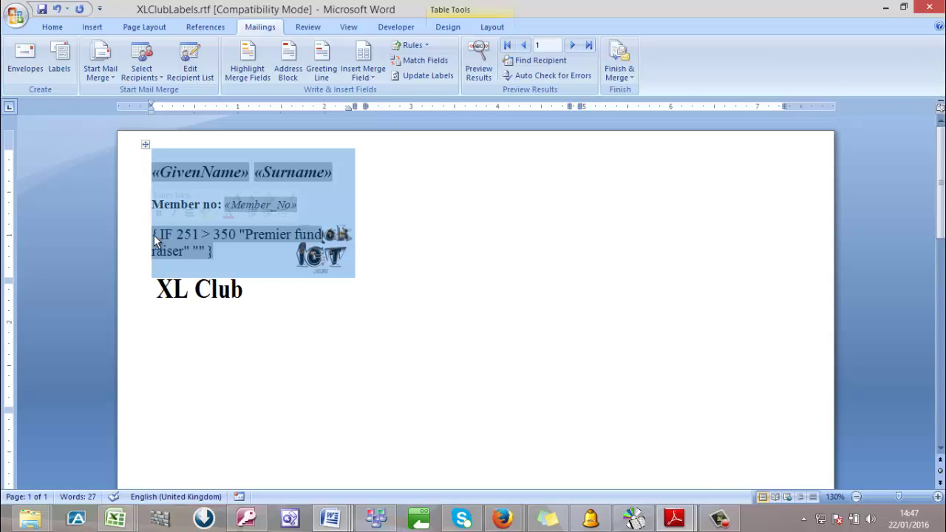
click(155, 237)
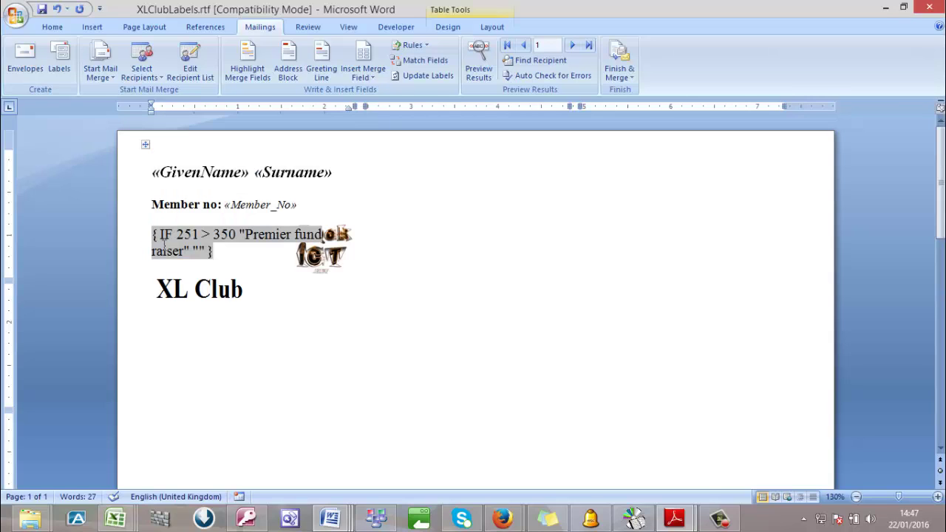
key(BackSpace)
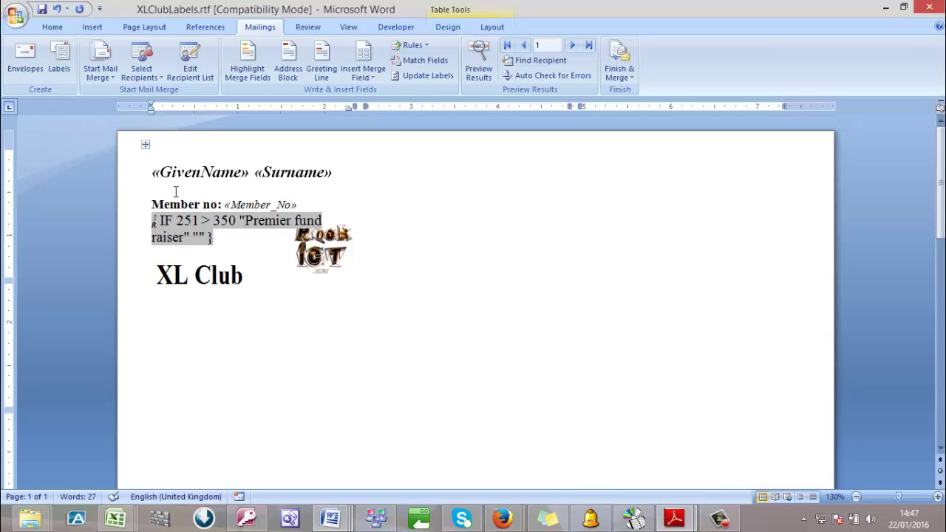
Remove the empty line between the name and the member number, and insert an empty line below the member number
click(170, 188)
key(Delete)
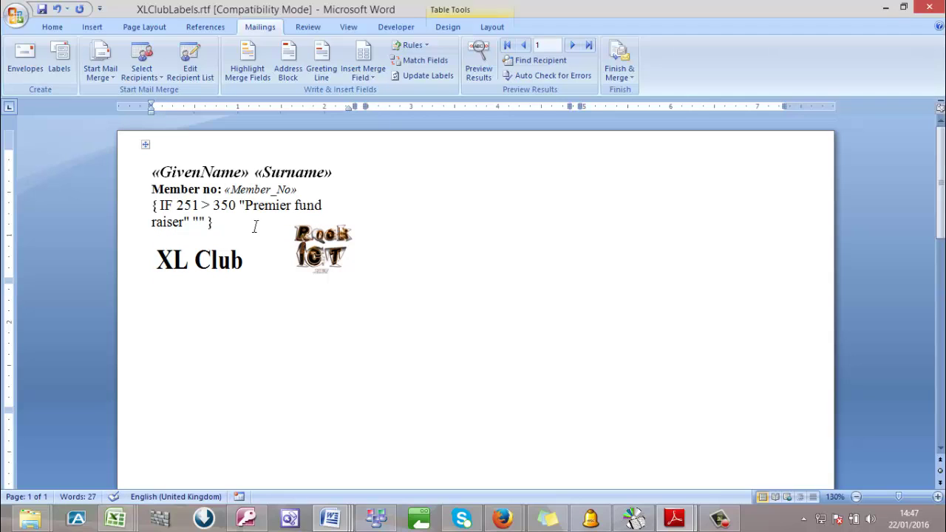
click(302, 189)
key(Return)
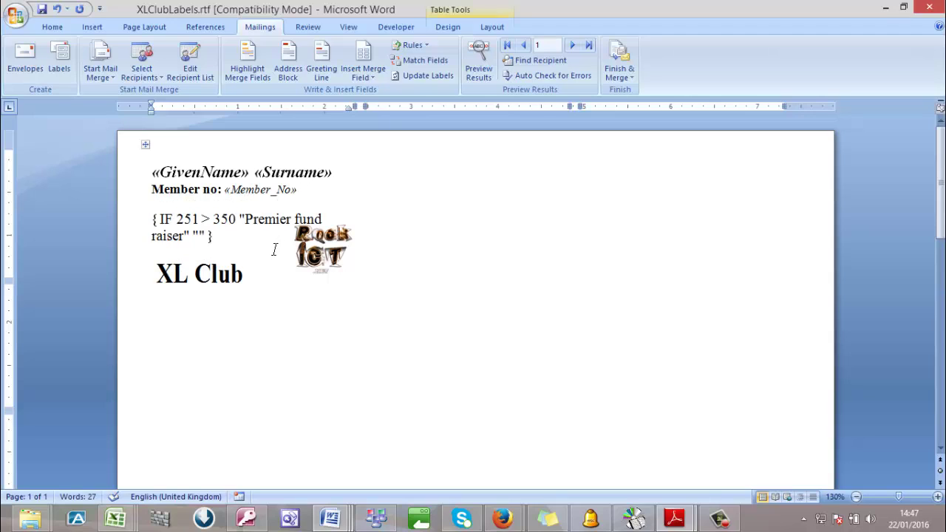
Select the whole label document and toggle its field codes
key(Down)
key(Down)
key(Down)
key(ctrl+a)
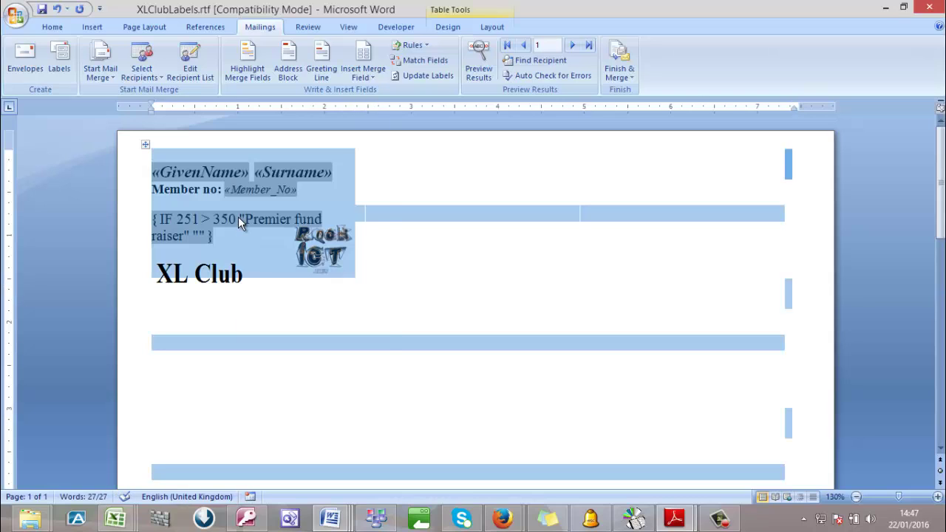
right_click(237, 217)
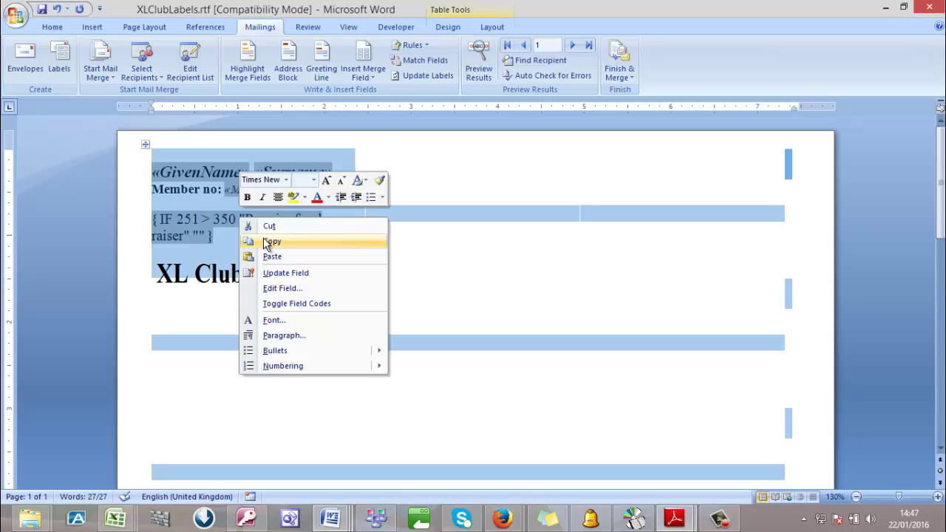
click(272, 303)
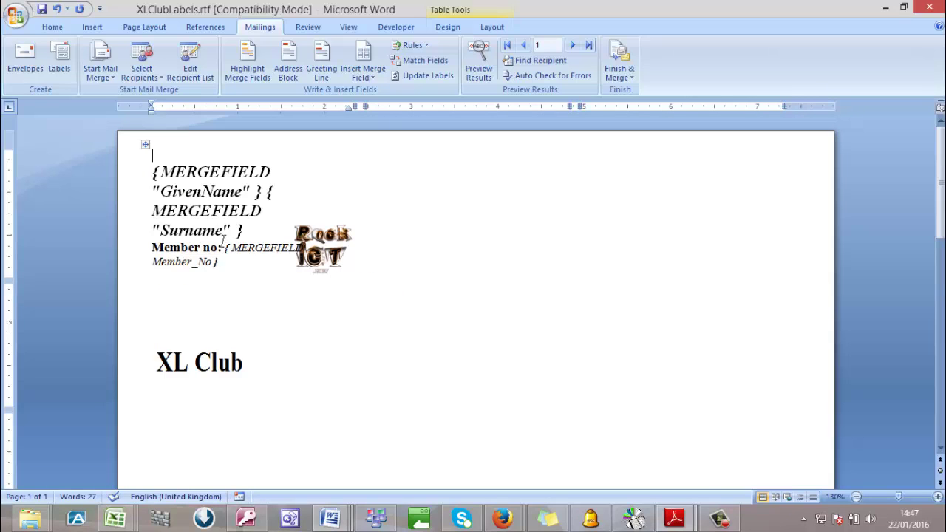
Update the labels so the first label's fields and layout are copied to every label, and check the whole sheet
click(425, 75)
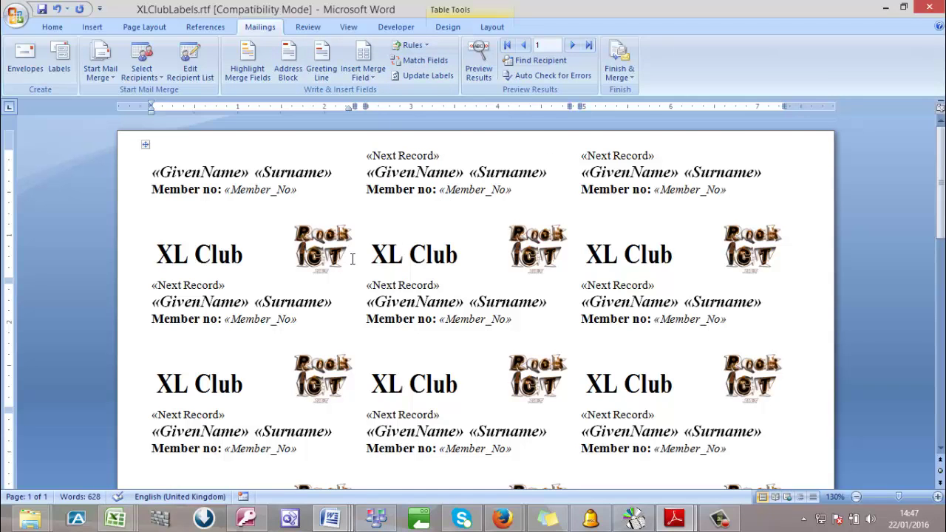
scroll(353, 258, down, 3)
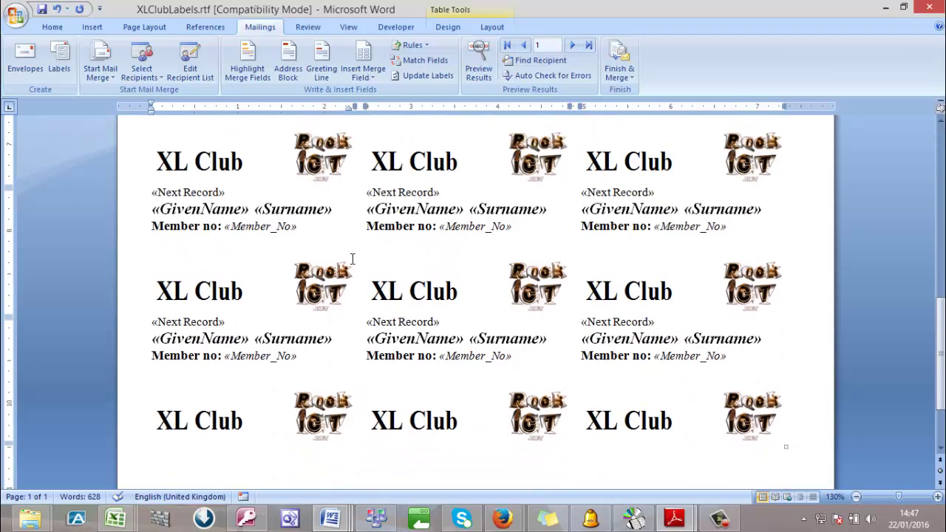
scroll(353, 259, down, 2)
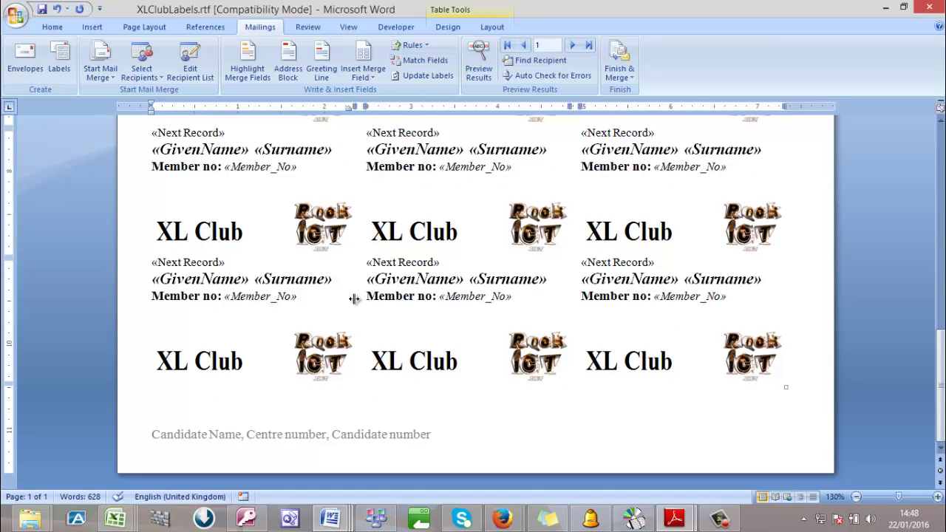
scroll(354, 298, up, 15)
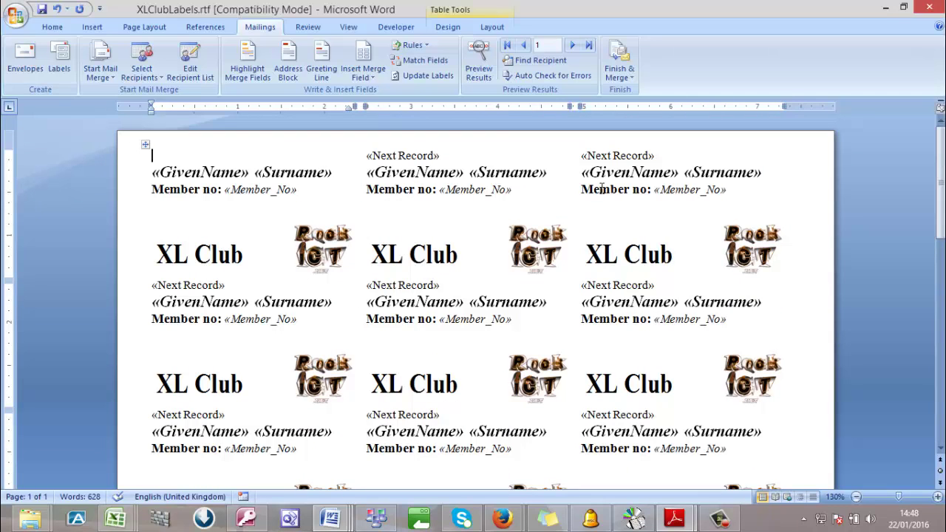
scroll(238, 391, down, 3)
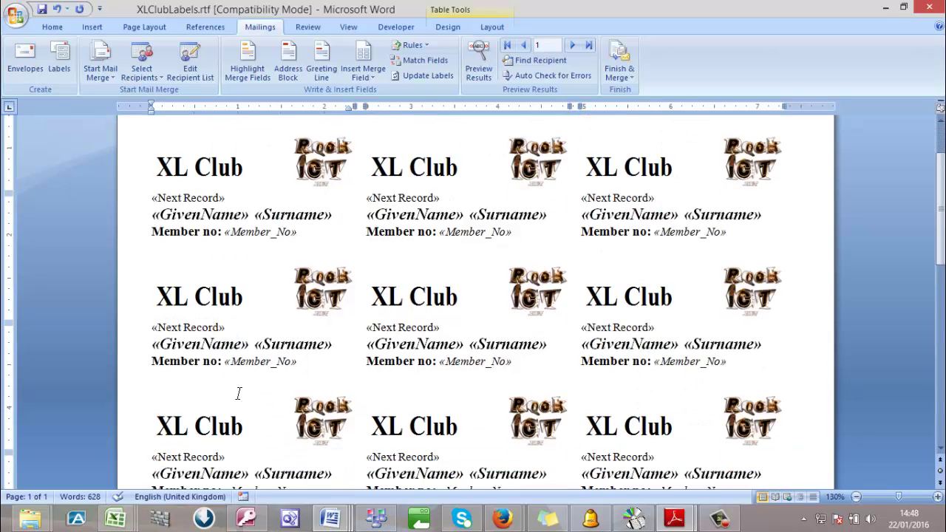
scroll(239, 384, up, 1)
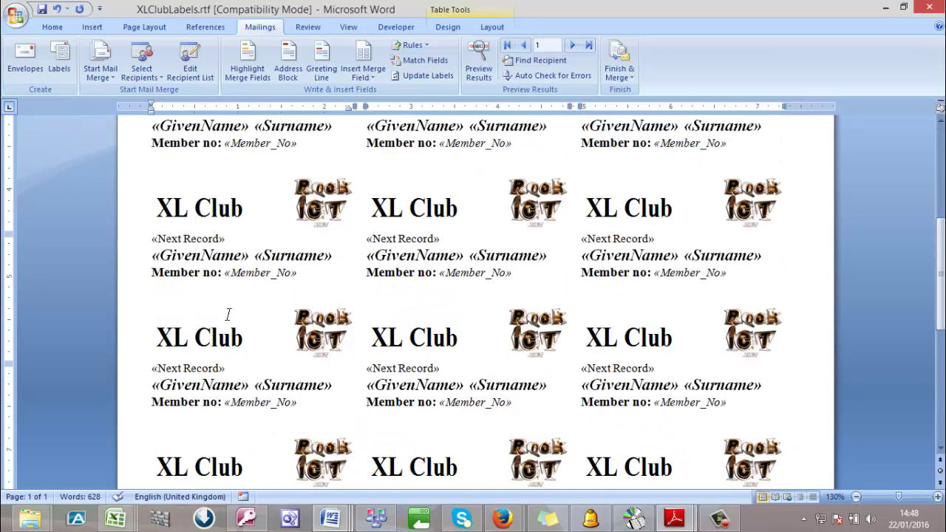
scroll(236, 373, down, 1)
scroll(237, 372, down, 3)
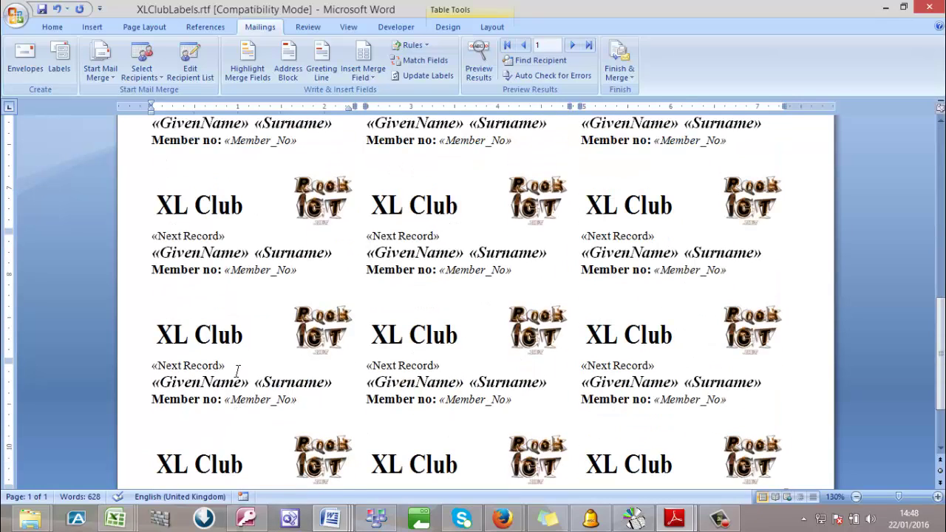
Preview the merged results, check which labels carry the "Premier fund raiser" text, and return to the merge field view
click(487, 70)
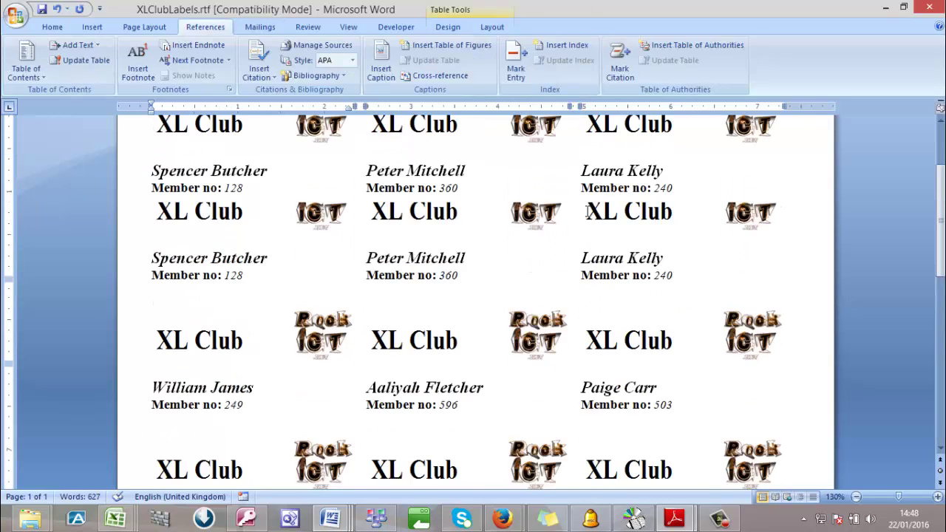
scroll(586, 211, up, 2)
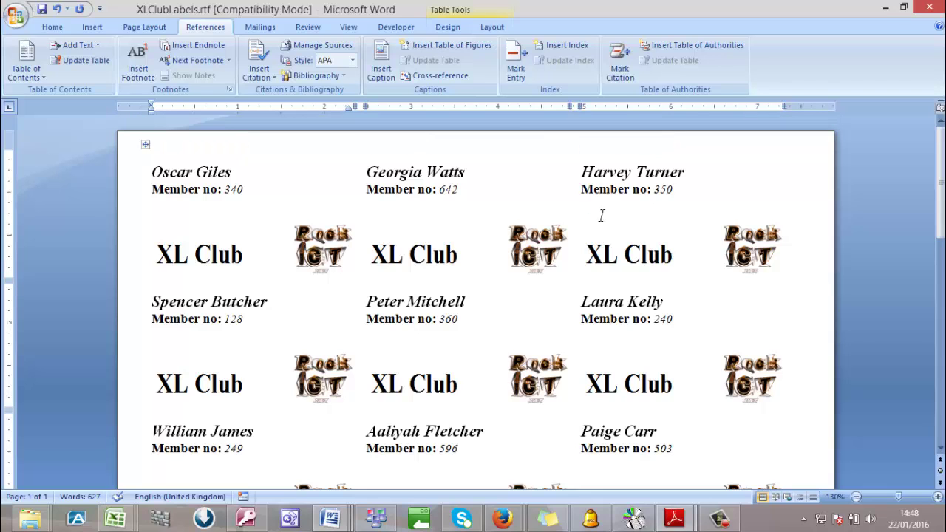
scroll(603, 216, down, 5)
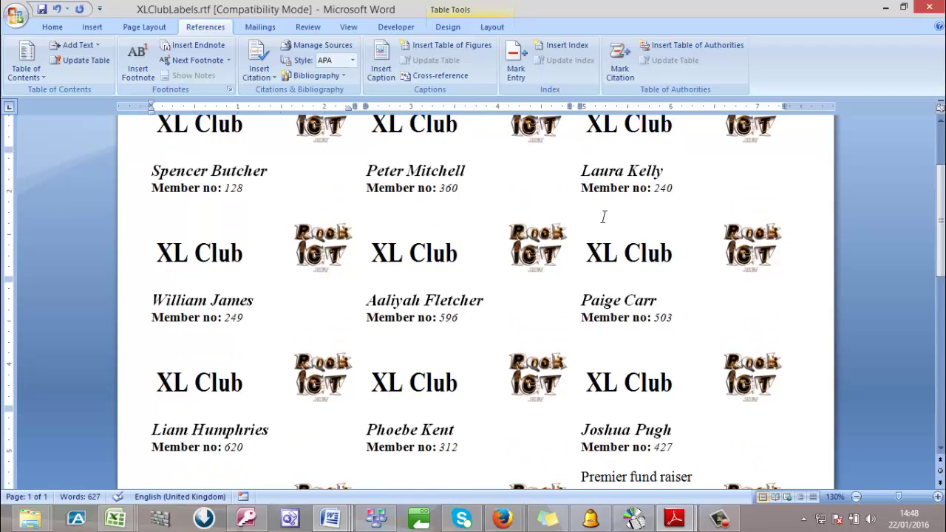
scroll(603, 216, down, 5)
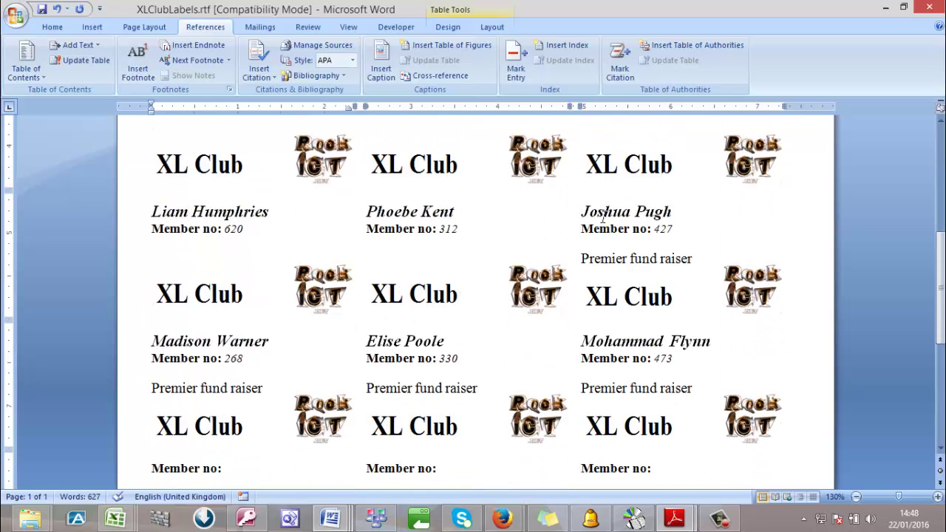
scroll(531, 272, down, 1)
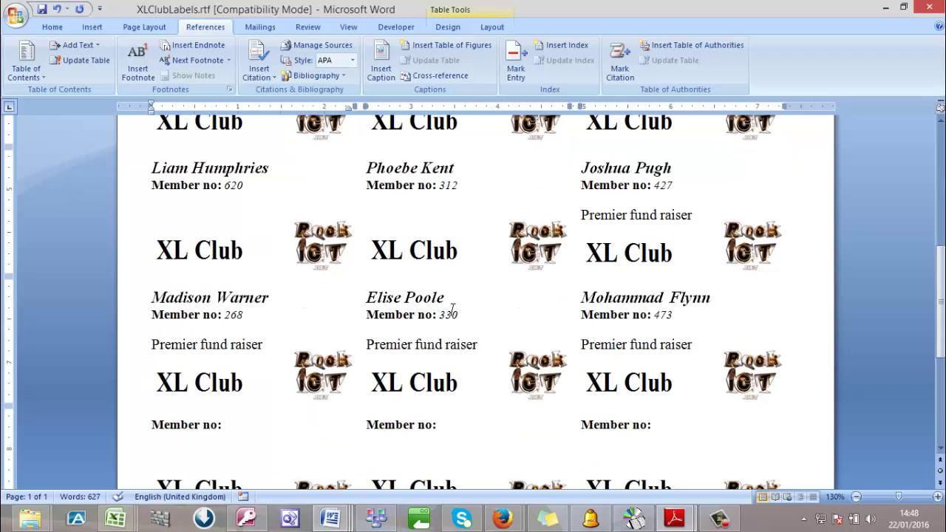
click(424, 341)
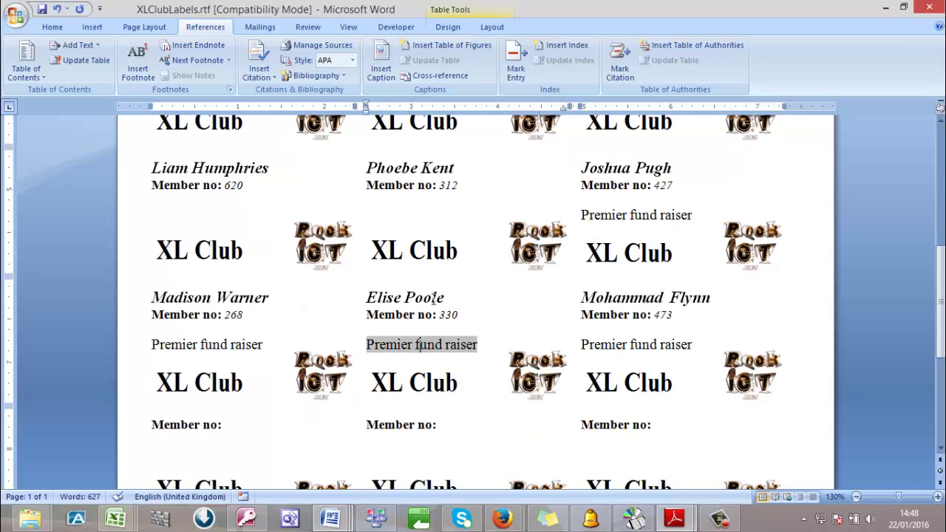
click(441, 313)
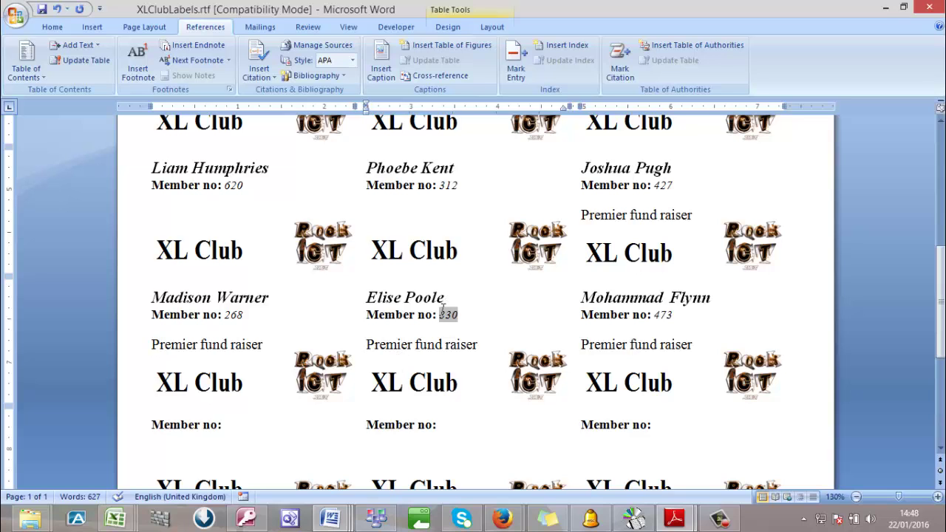
scroll(443, 308, down, 4)
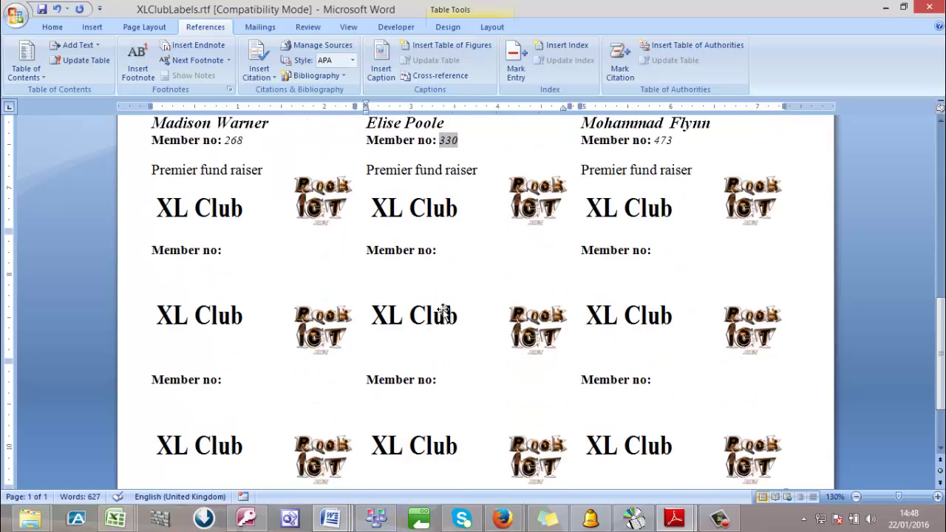
scroll(443, 309, up, 1)
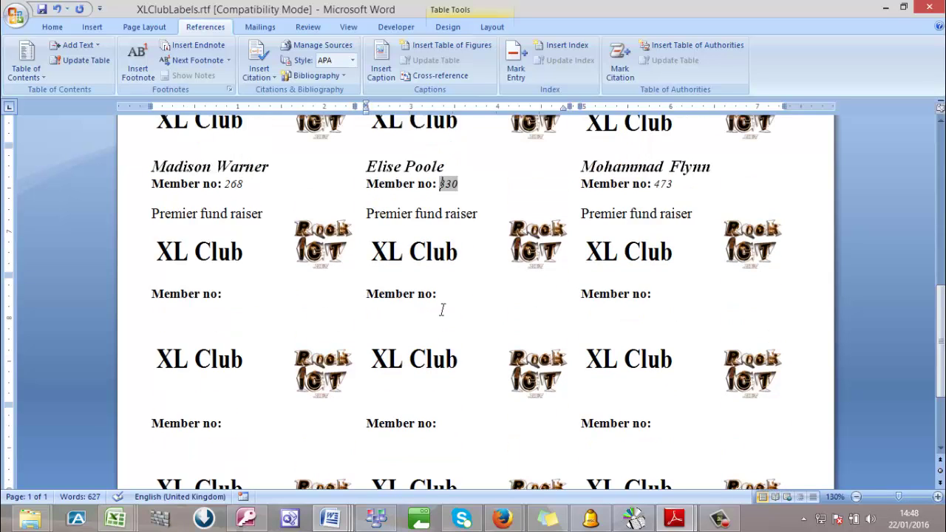
scroll(443, 311, up, 1)
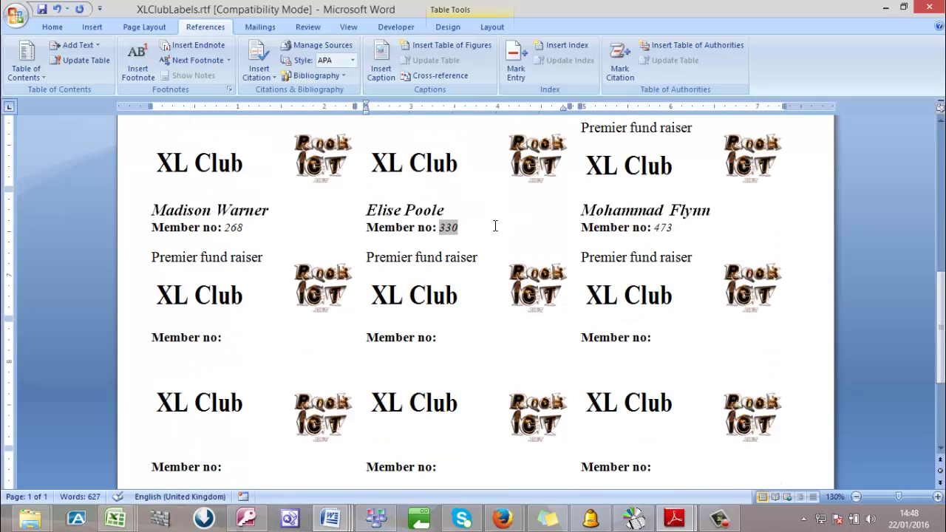
scroll(231, 212, up, 1)
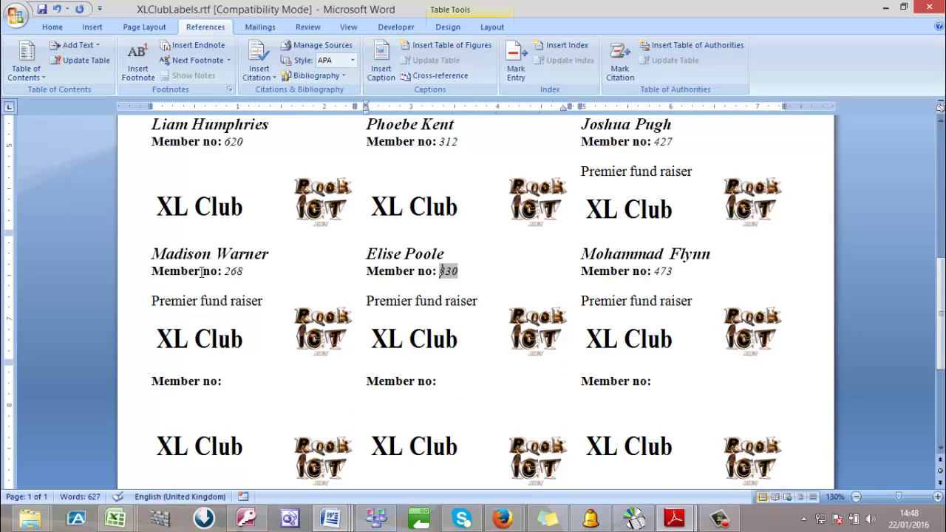
scroll(201, 274, up, 3)
scroll(201, 274, up, 7)
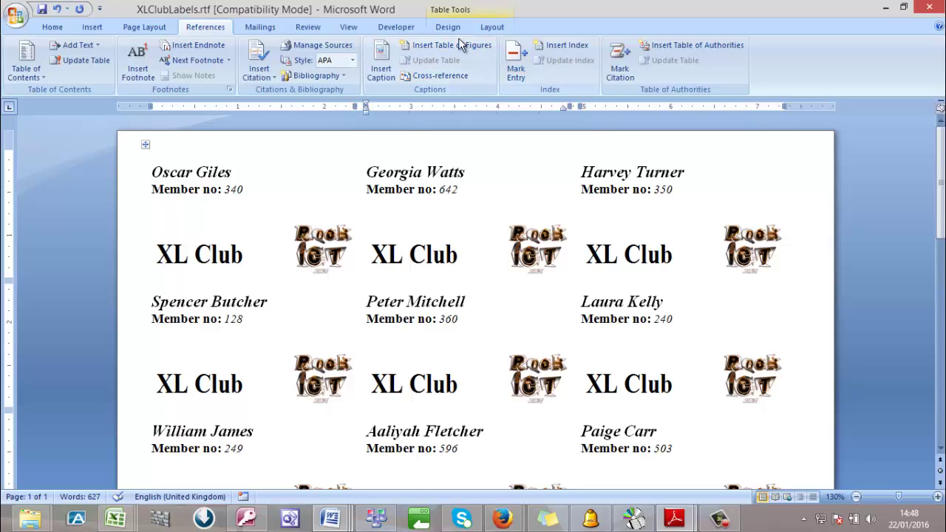
click(260, 26)
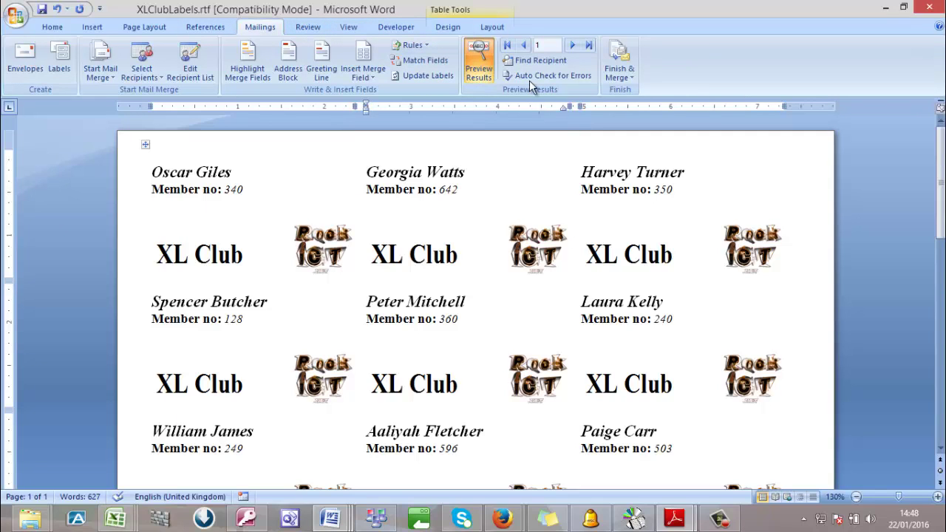
click(478, 63)
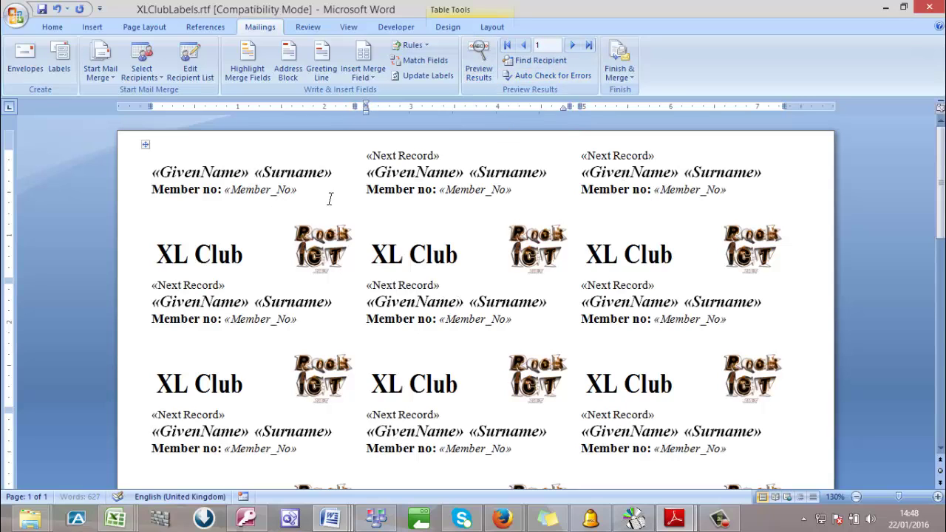
Show the field code of the conditional IF field in the first label, including its nested Funds_Raised merge field
click(267, 215)
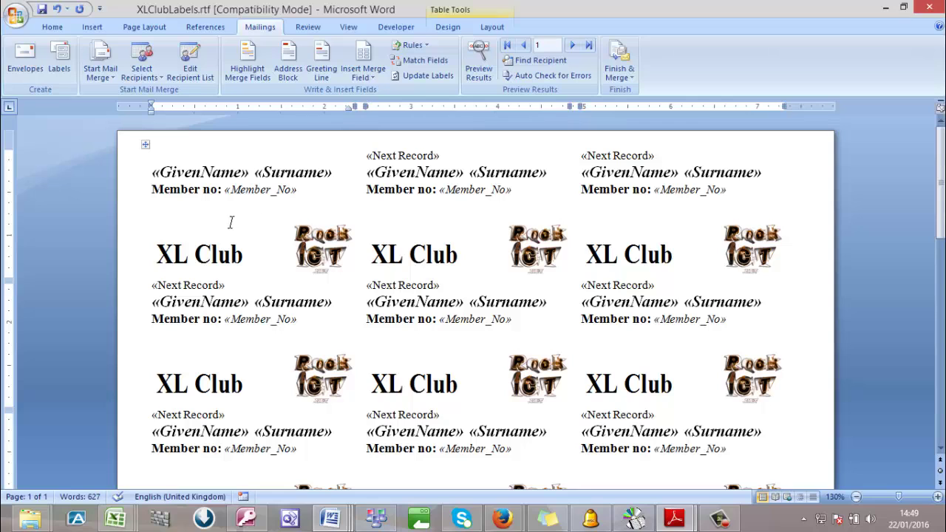
click(137, 226)
click(165, 214)
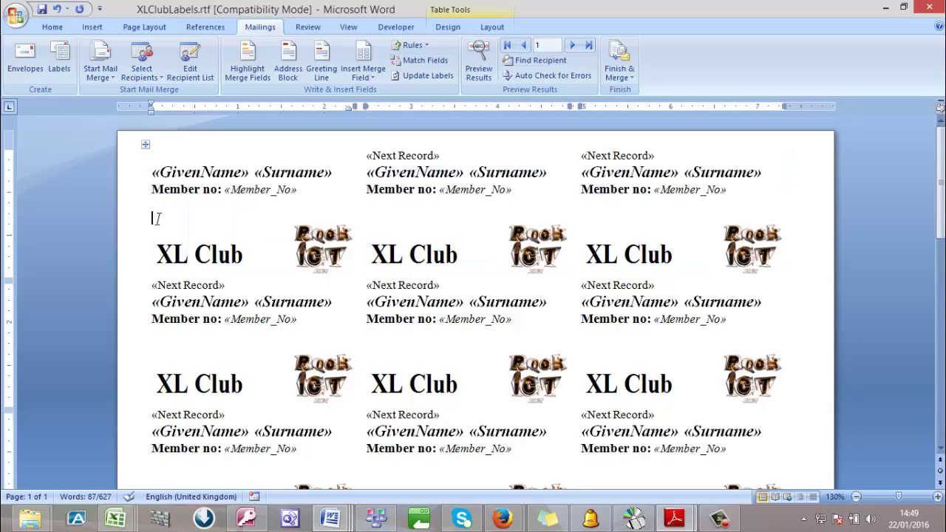
right_click(161, 225)
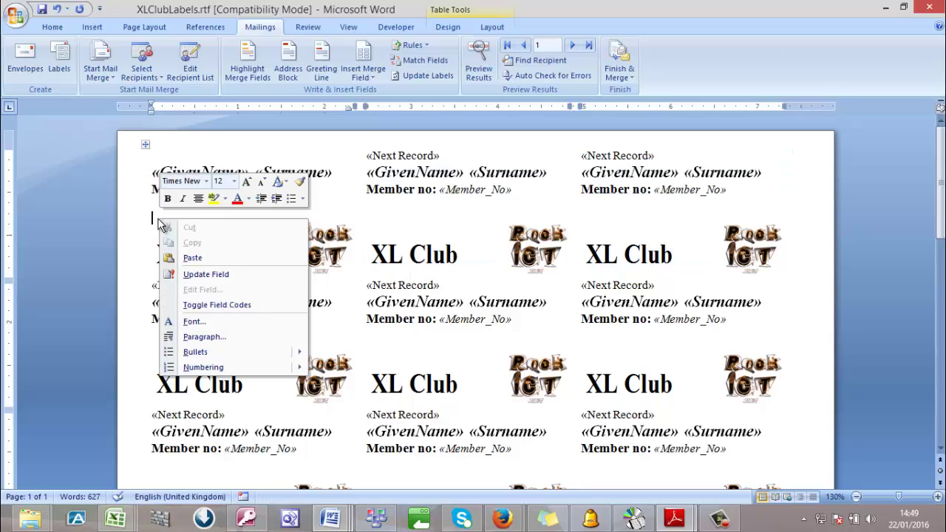
click(246, 302)
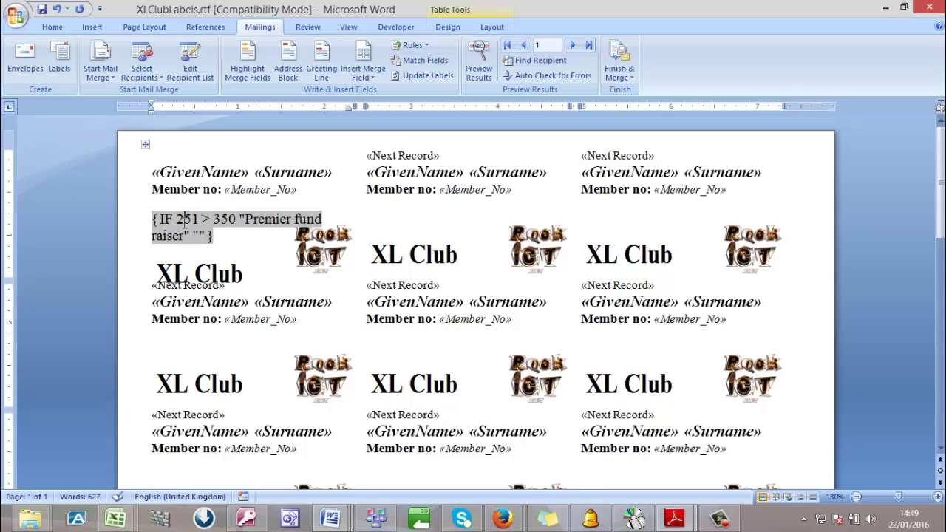
right_click(185, 221)
click(241, 306)
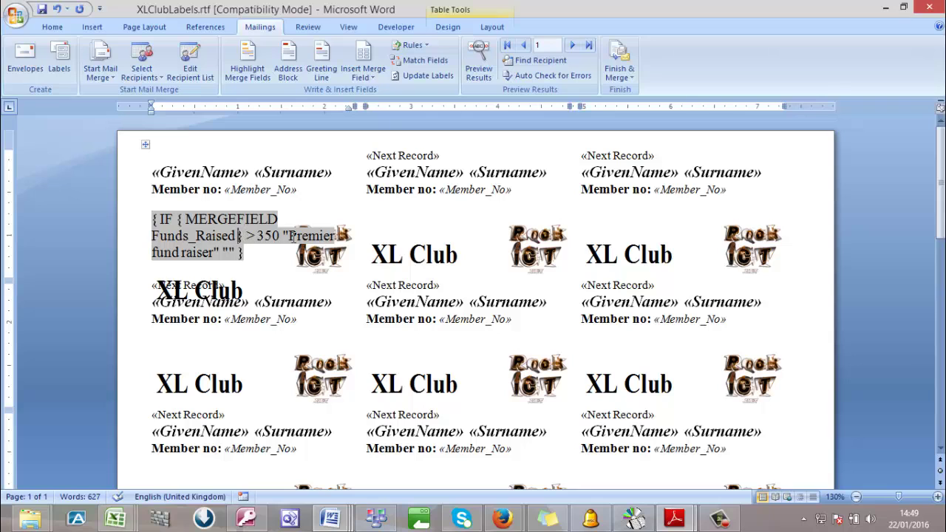
Open the mail merge recipient list and check the order of the Funds_Raised values down to the last record
click(258, 236)
click(189, 63)
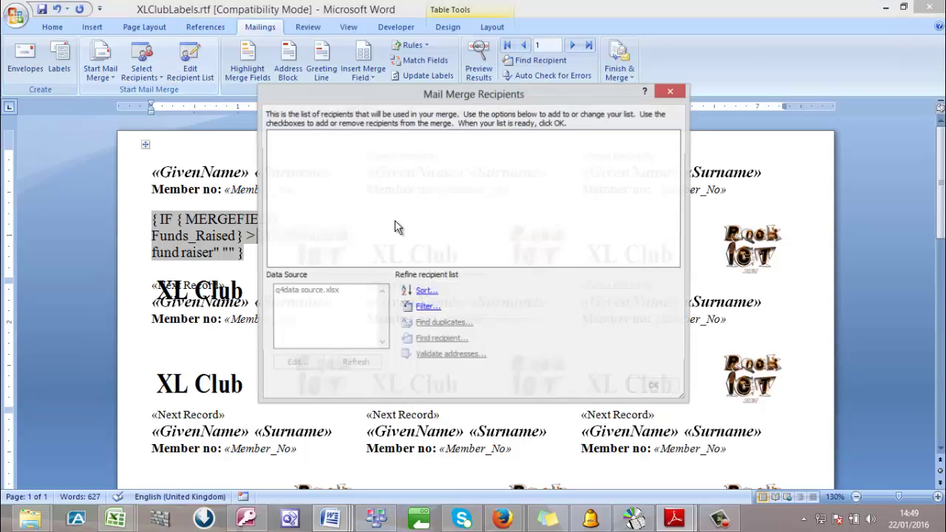
drag(455, 263, 547, 266)
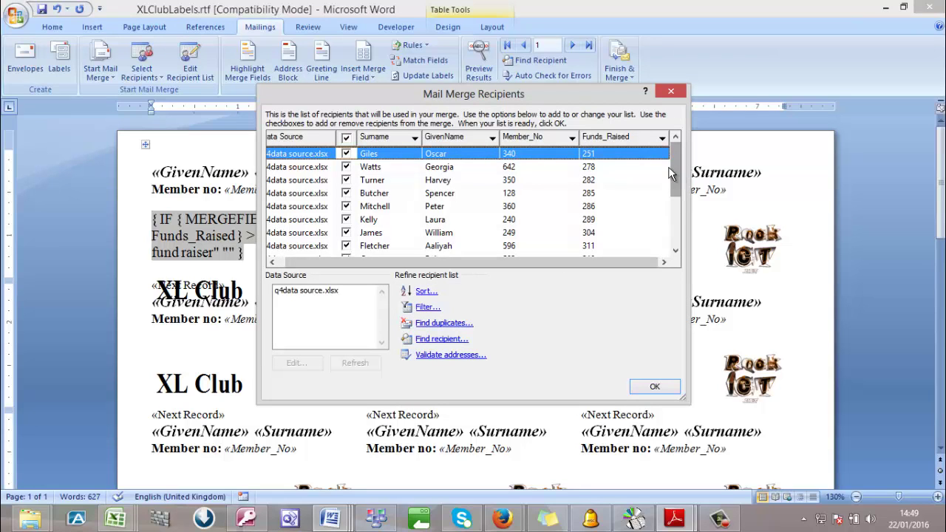
drag(678, 173, 677, 249)
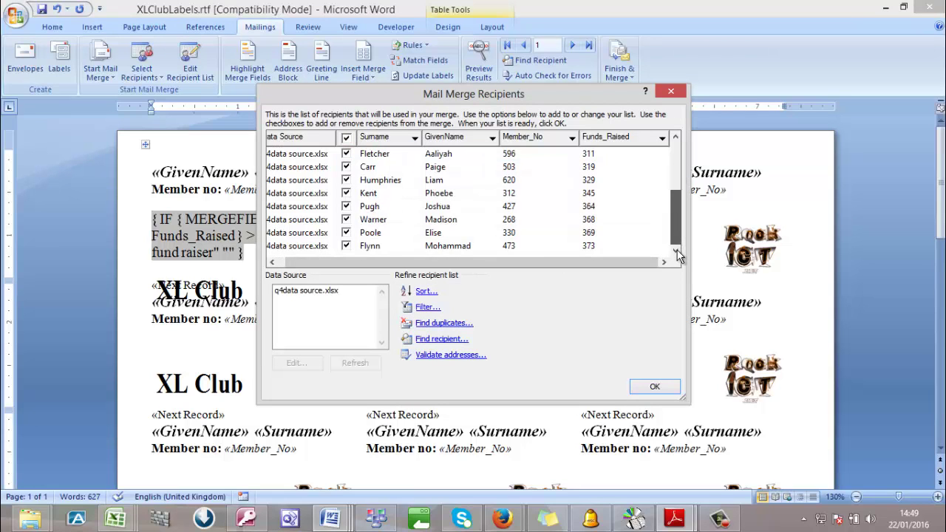
drag(691, 152, 687, 148)
drag(563, 100, 545, 156)
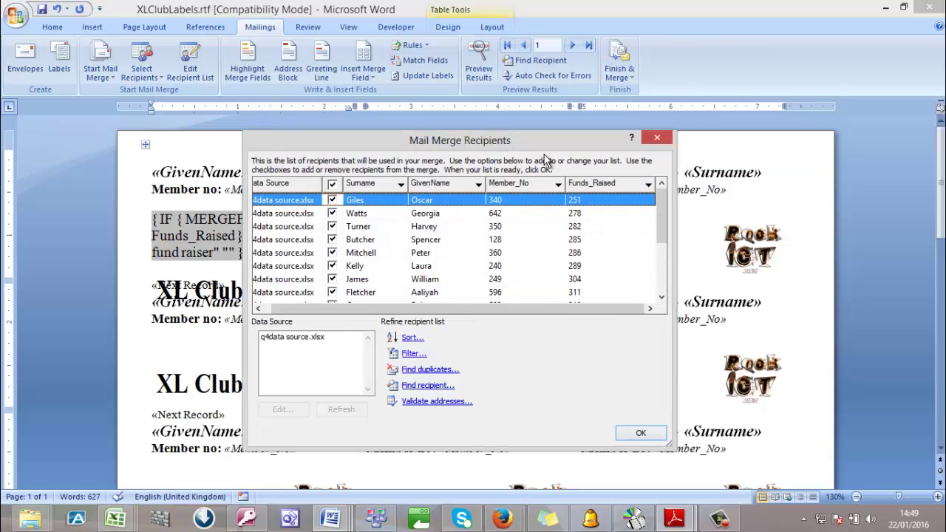
drag(558, 118, 558, 118)
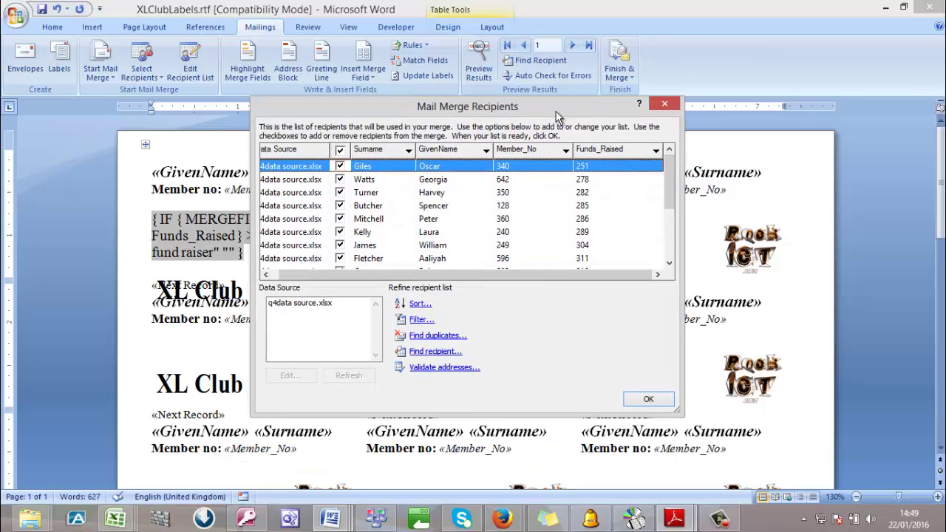
Check the sort settings of the recipient list without changing them, and return to the labels
click(418, 304)
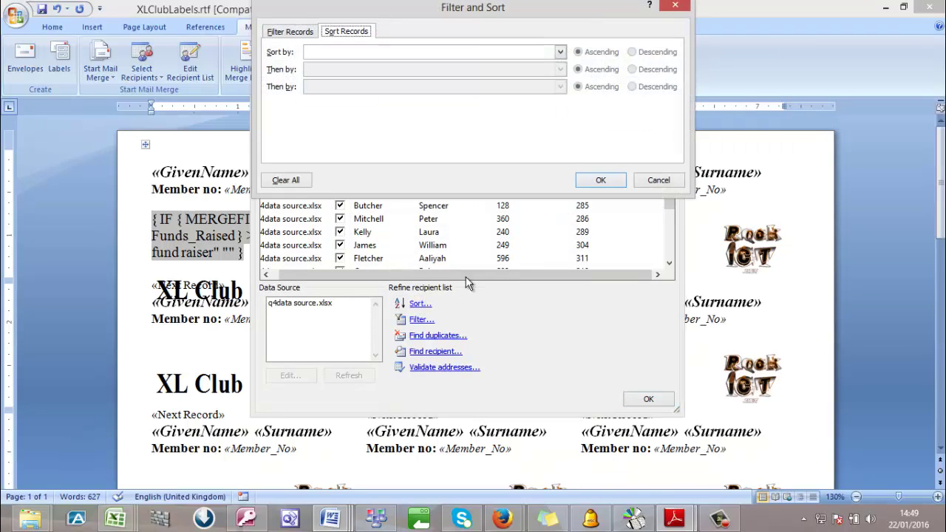
click(653, 183)
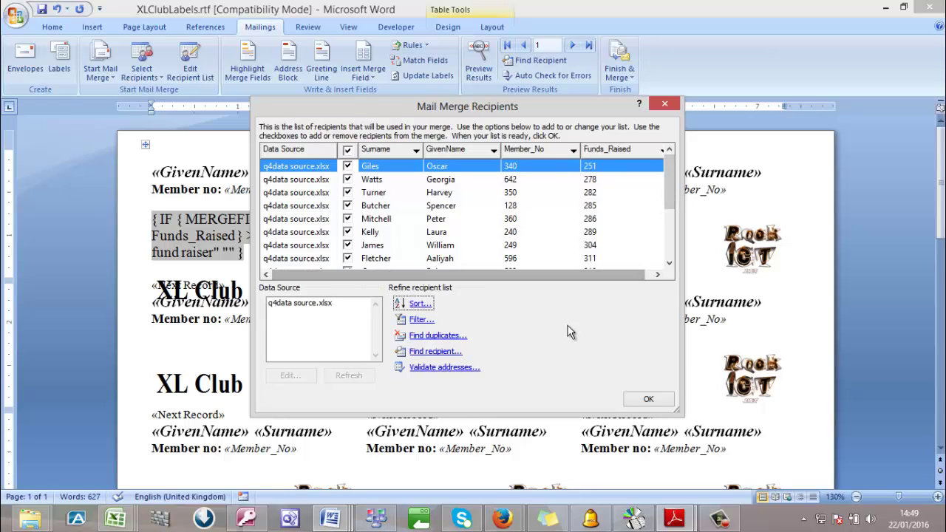
click(644, 401)
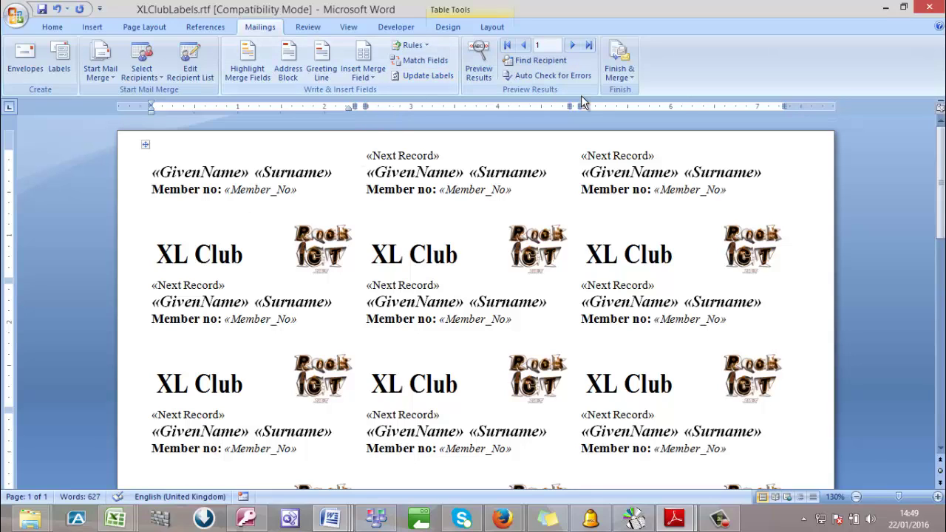
Merge all records to a new document of individual labels
click(619, 74)
click(635, 92)
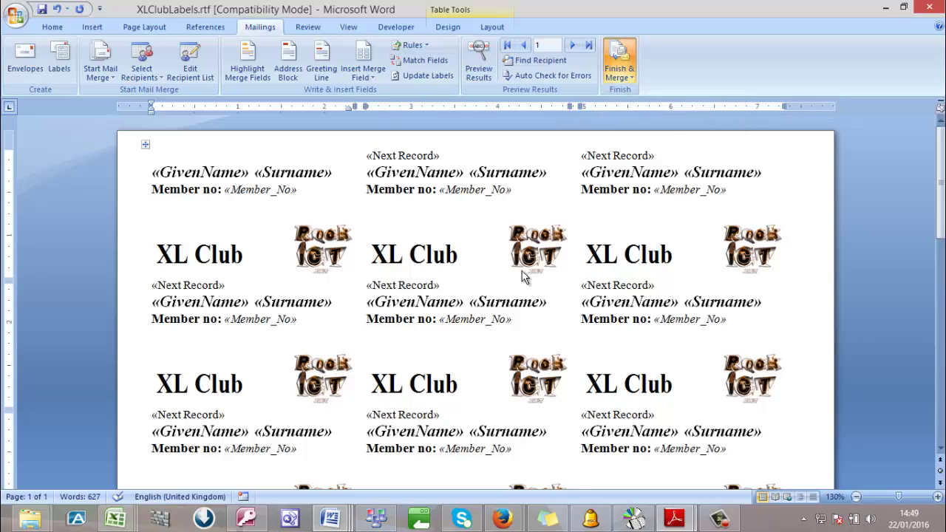
click(484, 287)
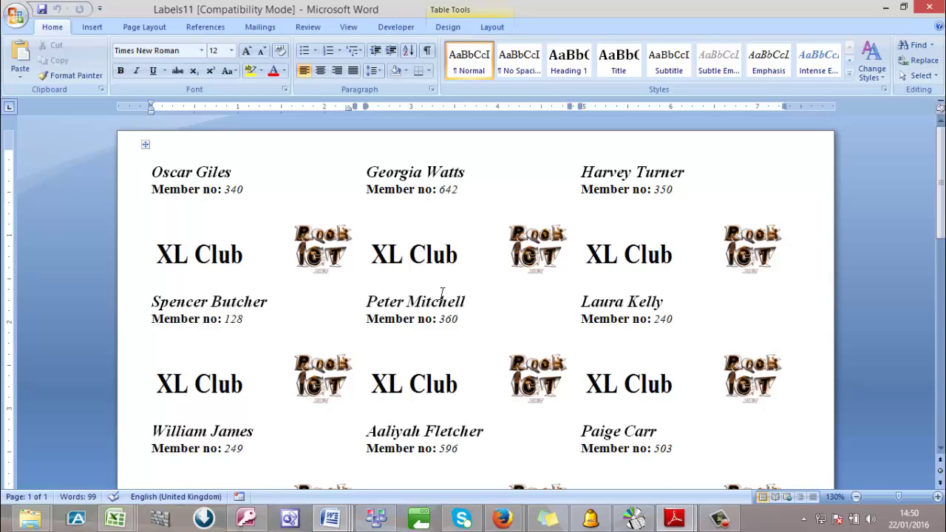
Look through the merged label sheet to see which badges carry the "Premier fund raiser" text
scroll(429, 328, down, 2)
scroll(429, 328, down, 2)
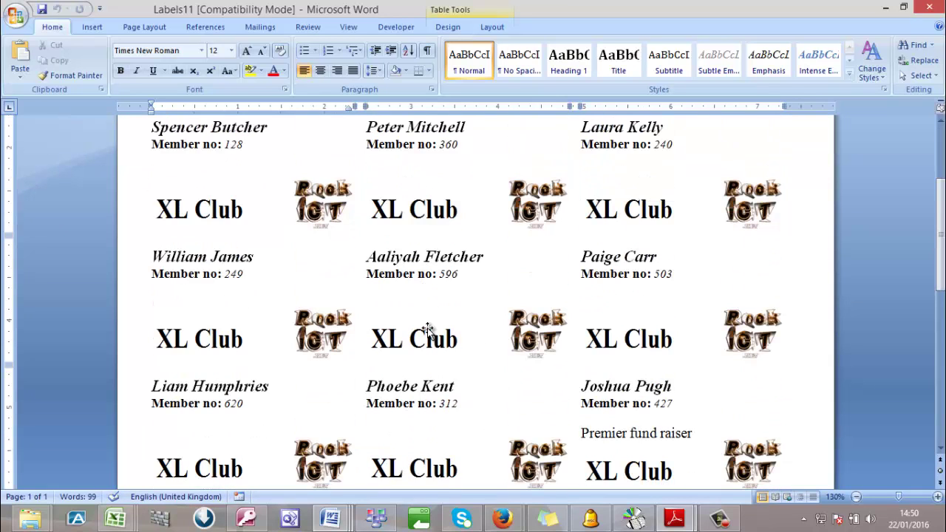
scroll(428, 328, down, 3)
scroll(428, 328, down, 4)
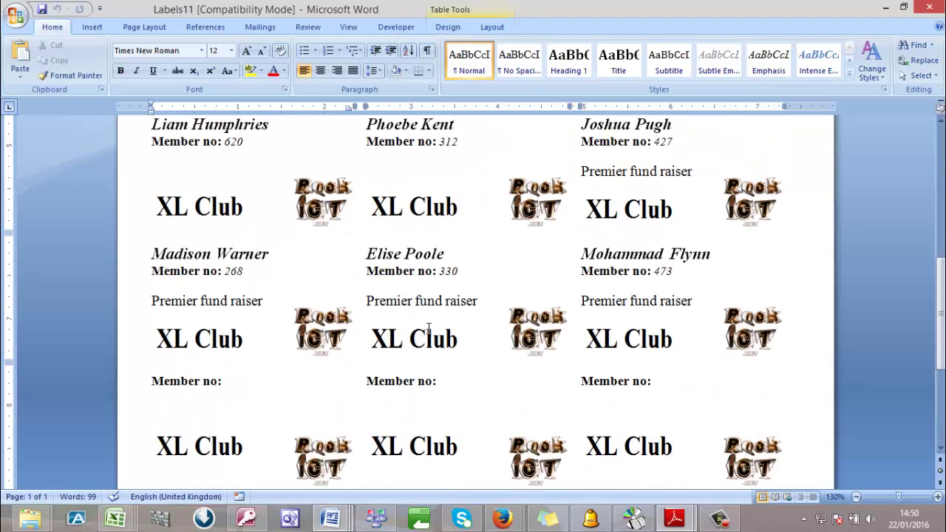
scroll(428, 328, down, 4)
scroll(429, 328, up, 6)
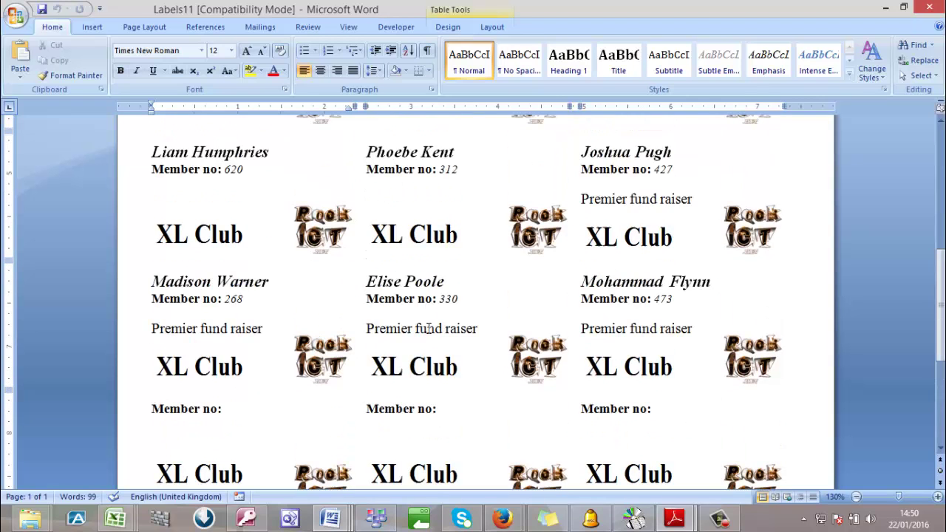
scroll(428, 328, down, 2)
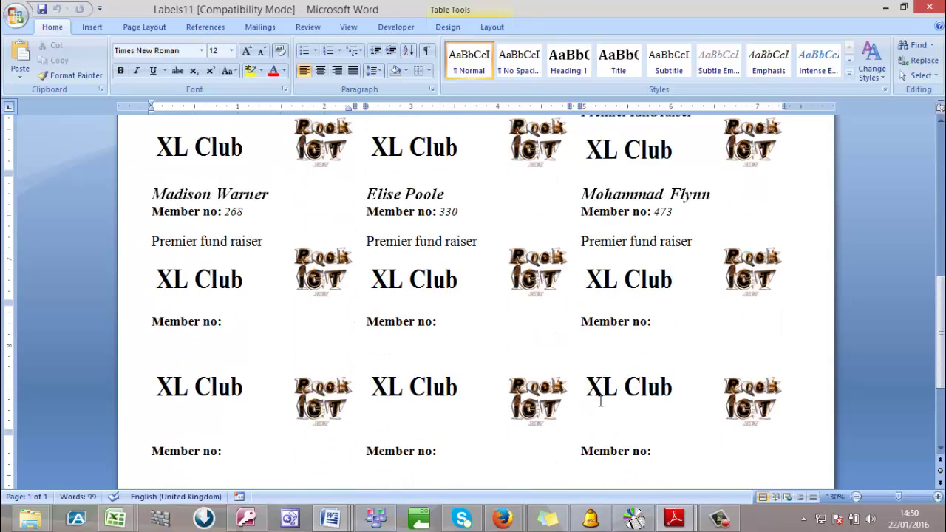
Inspect the names, member numbers and conditional text on individual merged labels, ending at the last label of the first row
click(660, 424)
click(620, 254)
click(459, 212)
click(225, 212)
scroll(236, 245, up, 4)
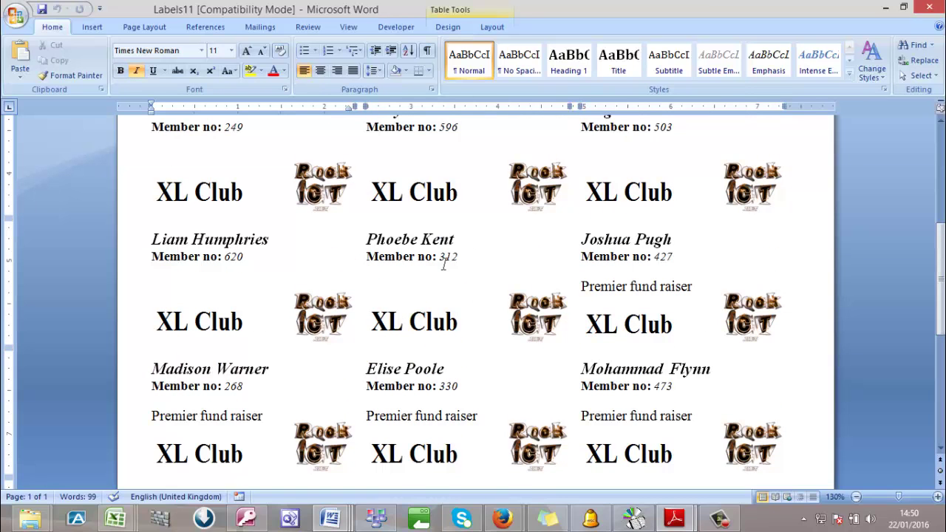
click(622, 281)
scroll(622, 282, up, 7)
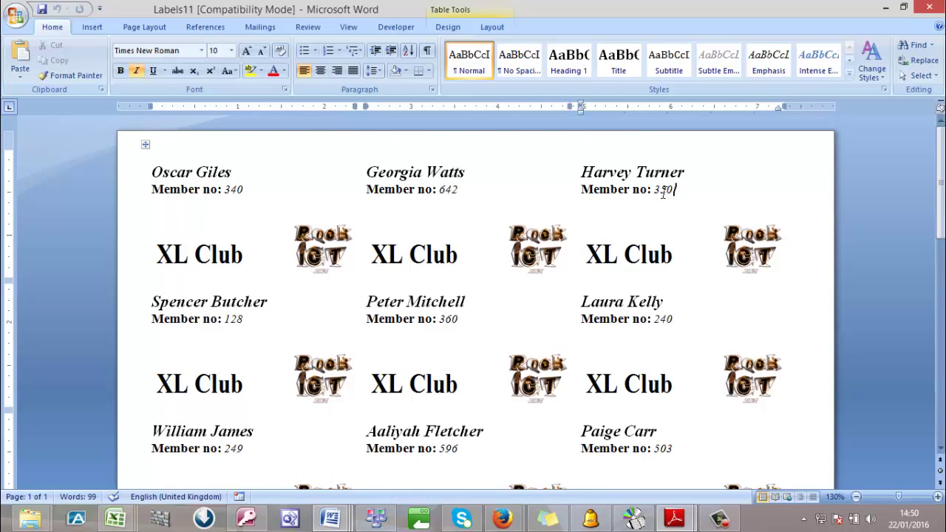
click(675, 188)
click(653, 190)
click(666, 191)
click(673, 190)
click(728, 521)
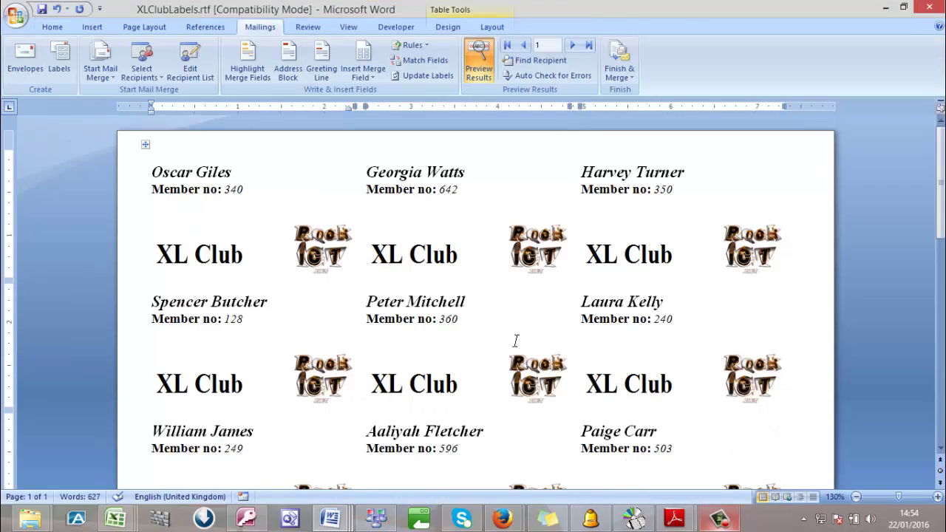
Compare the "Premier fund raiser" labels in the merge preview with the Funds_Raised values in the recipient list
scroll(515, 340, down, 8)
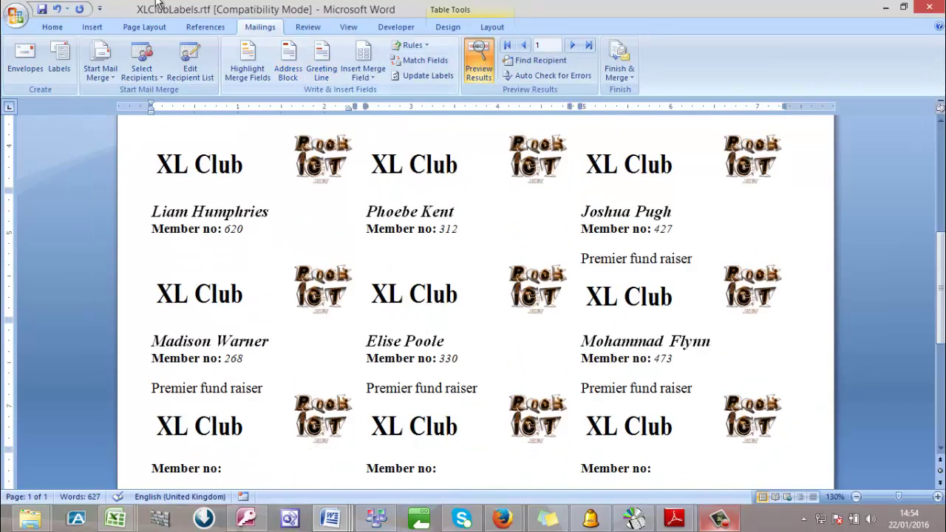
click(186, 70)
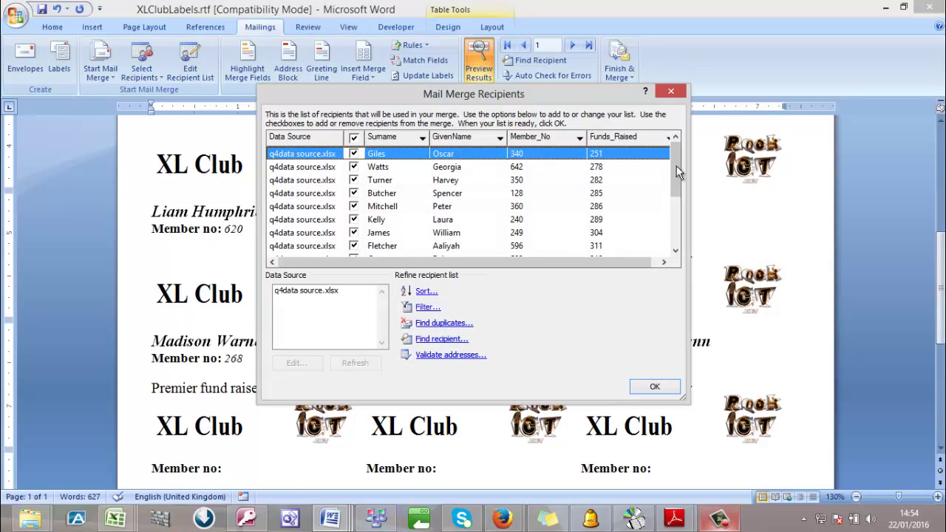
drag(676, 166, 680, 229)
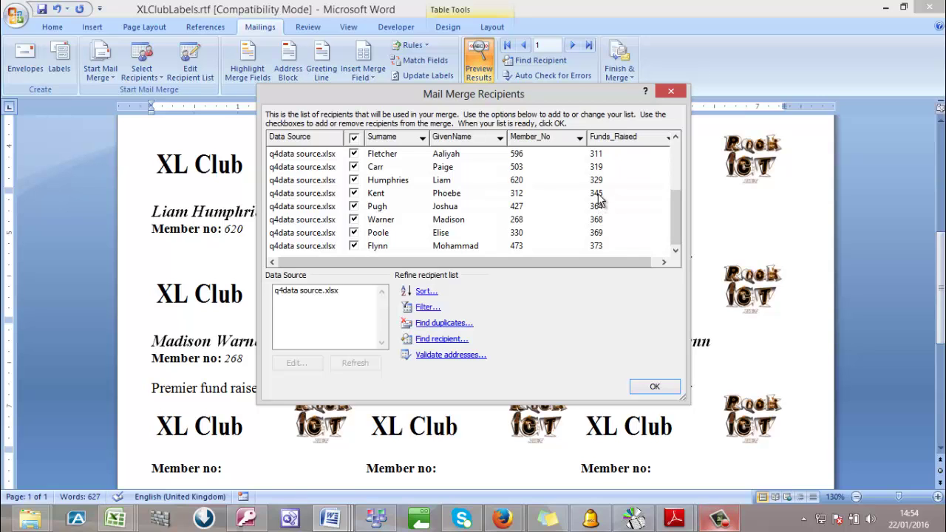
click(670, 91)
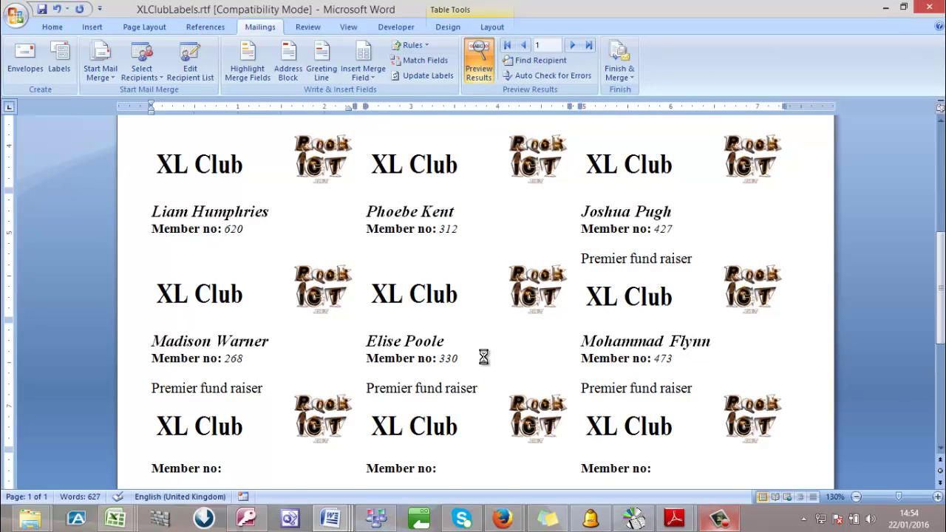
scroll(483, 359, down, 5)
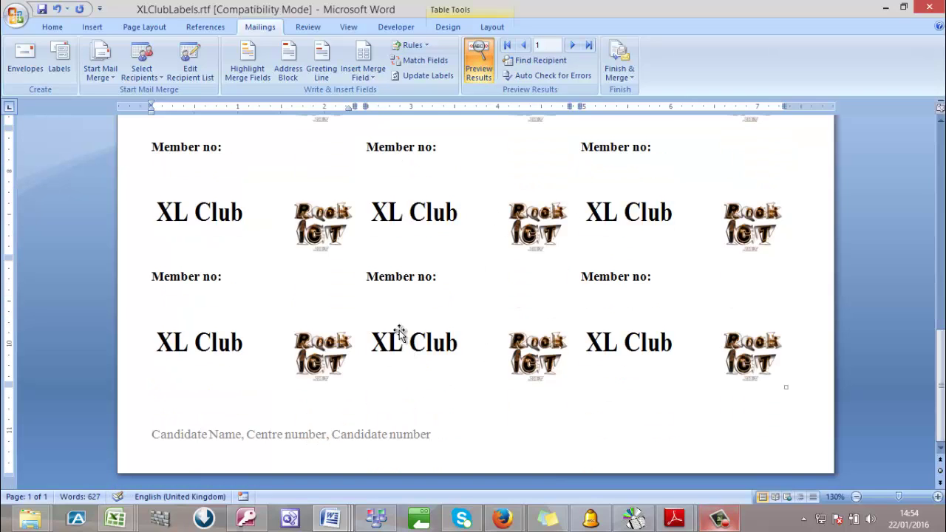
scroll(399, 333, up, 5)
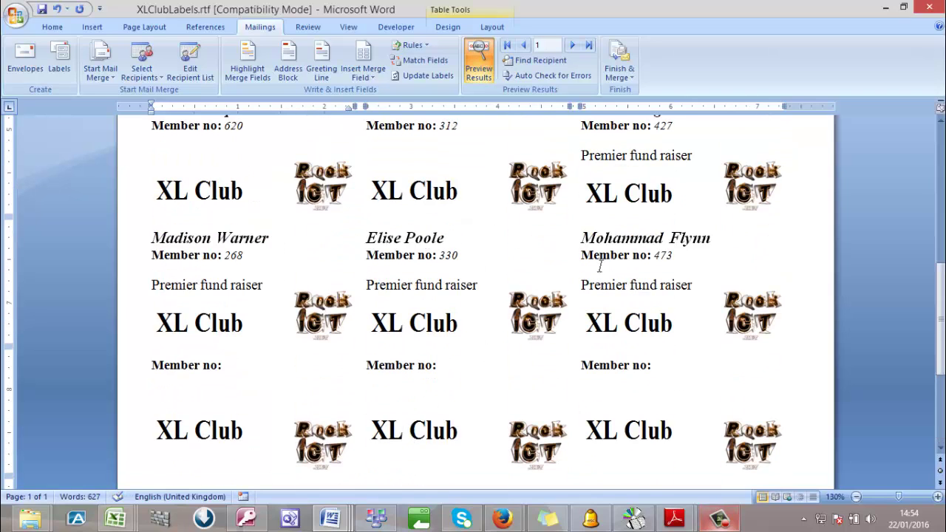
Turn off the results preview and merge all records into a new document of individual labels
click(476, 65)
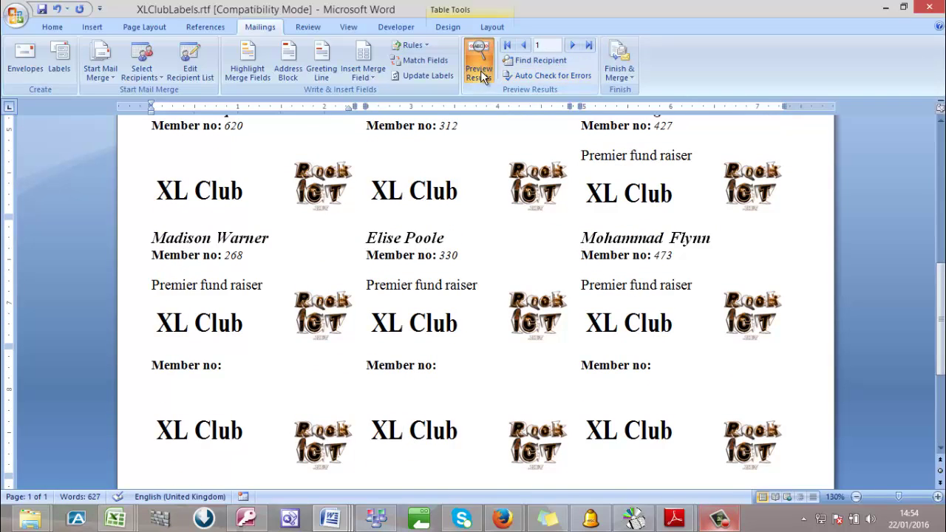
click(628, 75)
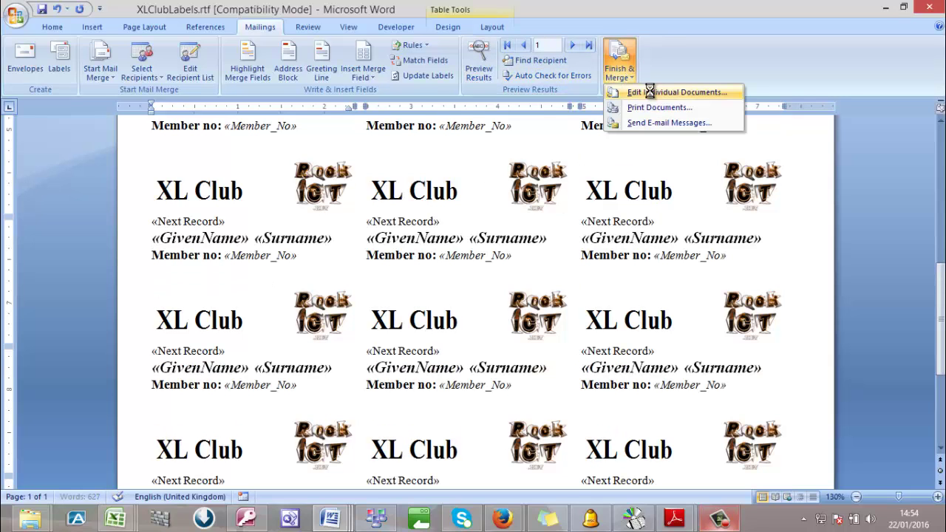
click(649, 89)
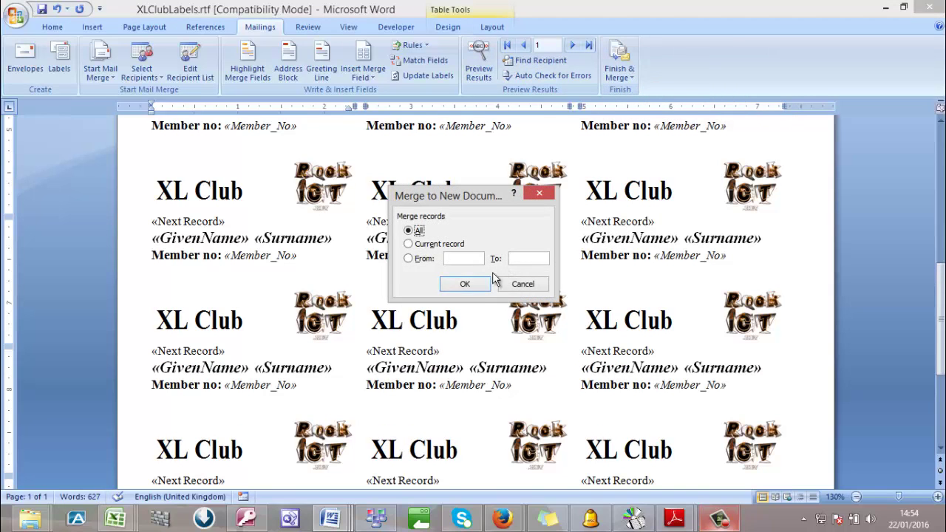
click(475, 286)
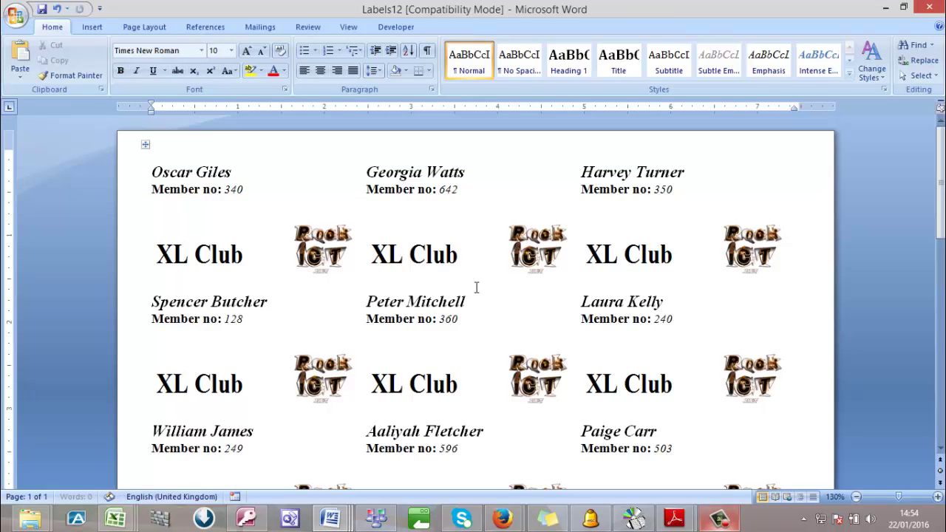
Look over the newly merged labels, including the conditional text and the unused labels at the end of the sheet
scroll(476, 287, down, 8)
scroll(476, 286, down, 8)
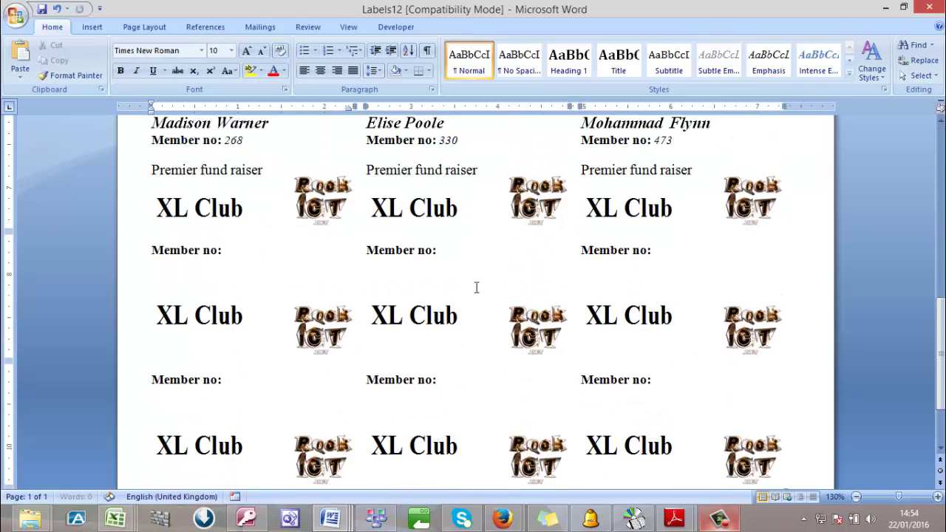
scroll(475, 287, up, 2)
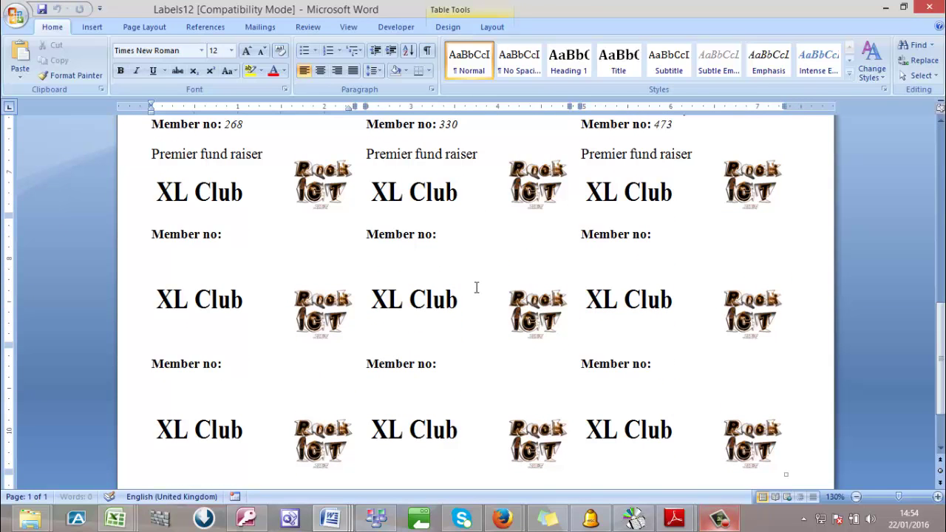
click(681, 430)
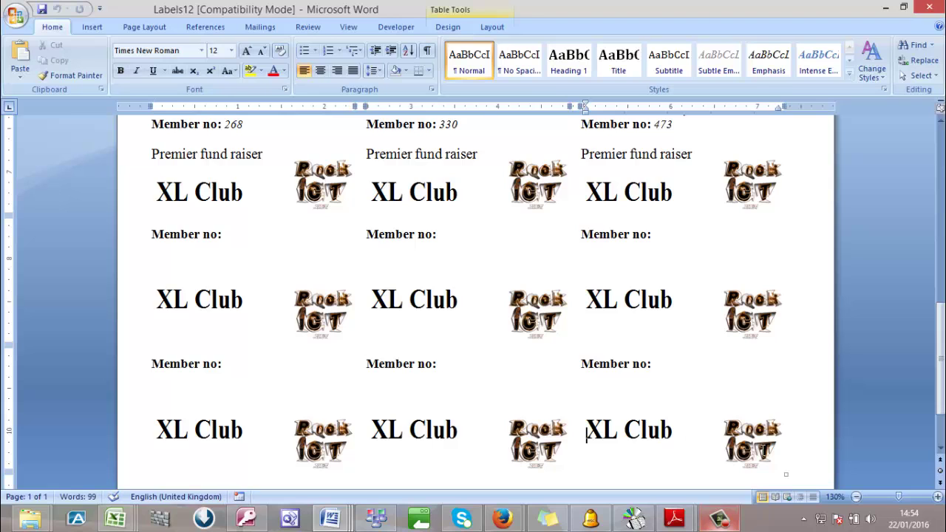
scroll(619, 329, up, 5)
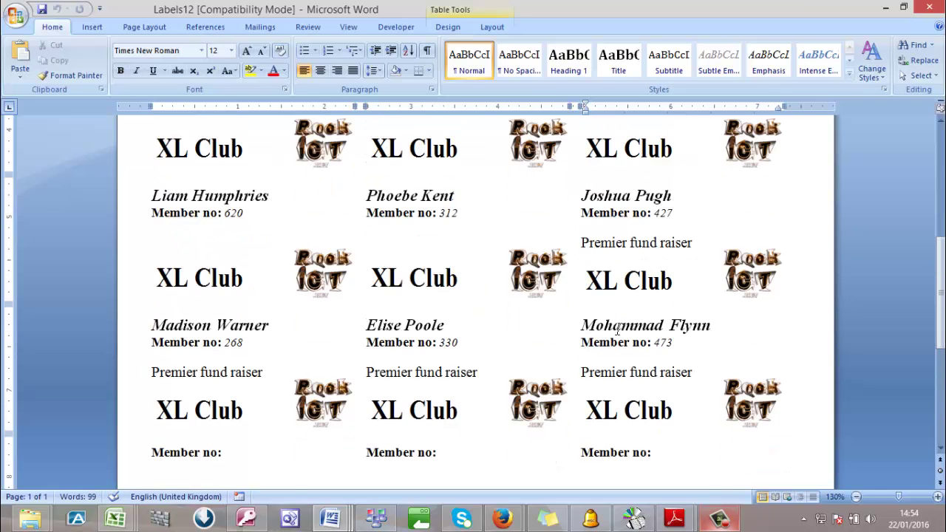
scroll(619, 329, down, 2)
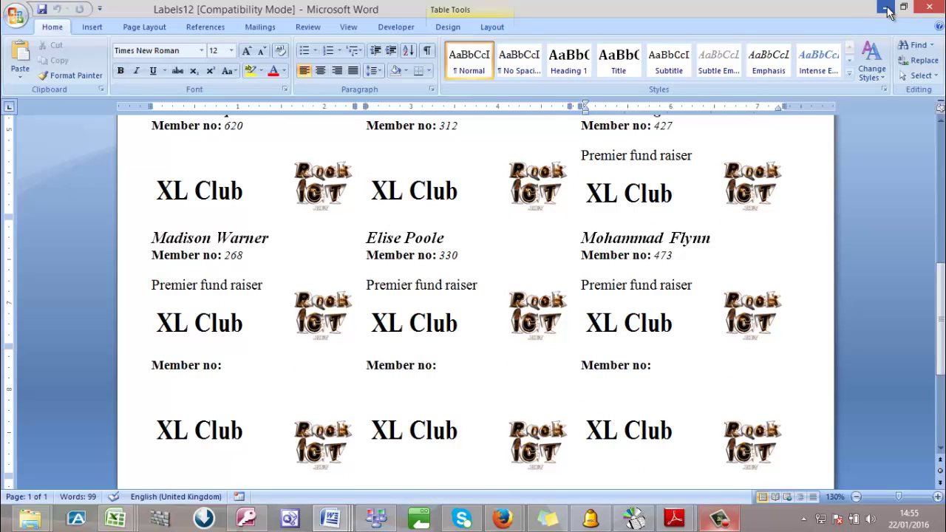
Switch to the question paper 9713_w15_qp_04.pdf in Adobe Reader and read the remaining label and evidence requirements
click(679, 516)
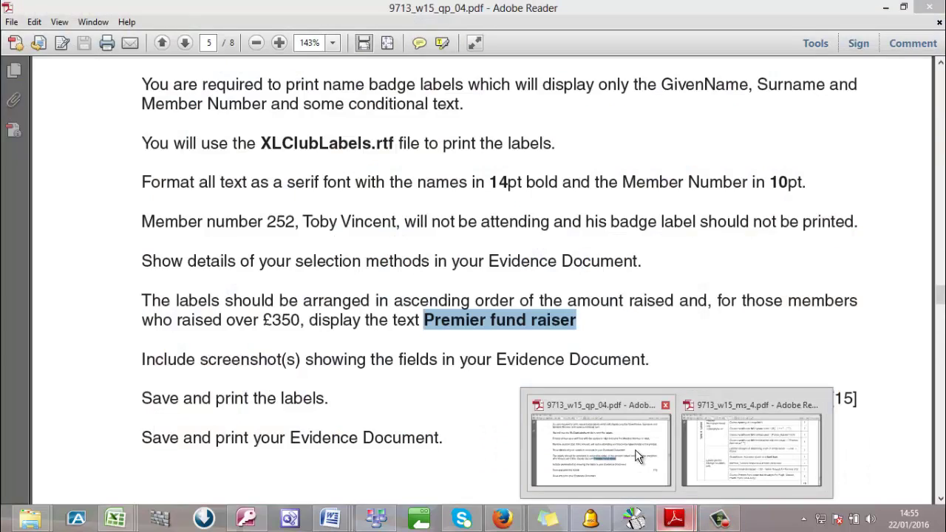
click(599, 447)
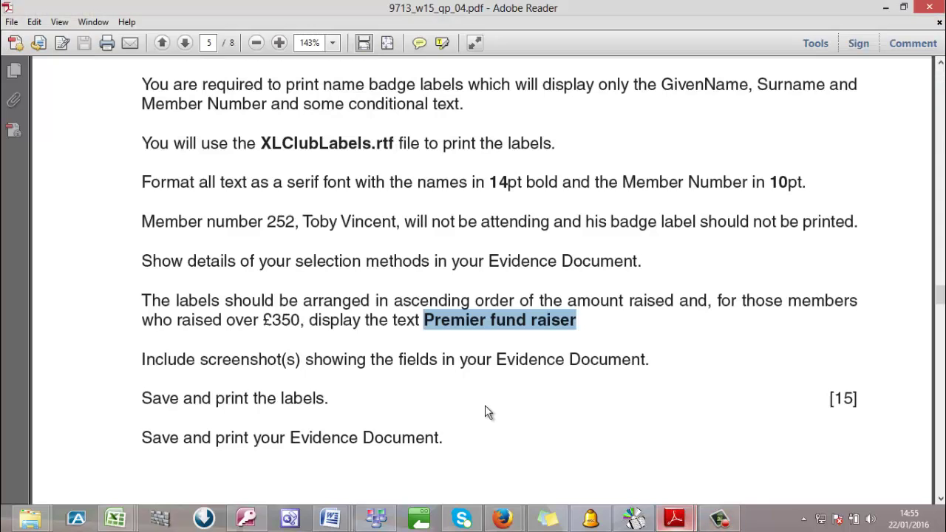
scroll(485, 413, down, 2)
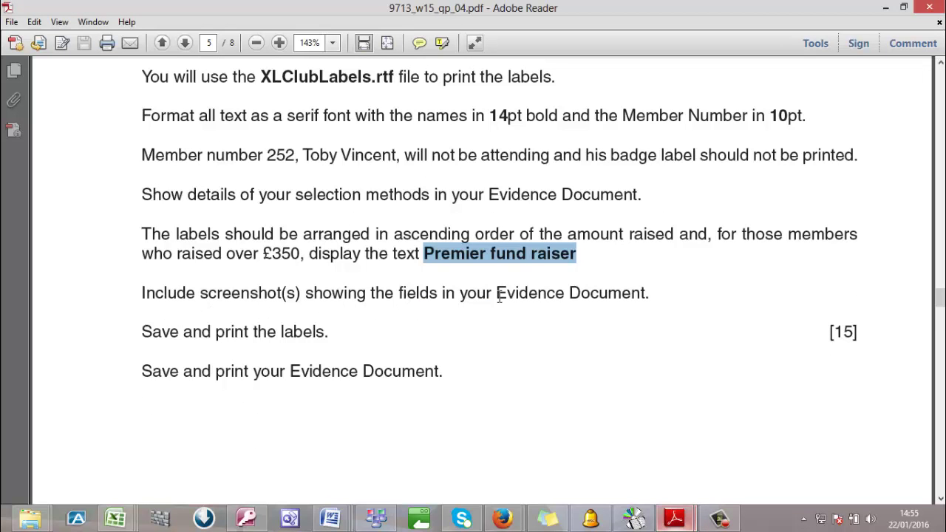
scroll(293, 340, down, 8)
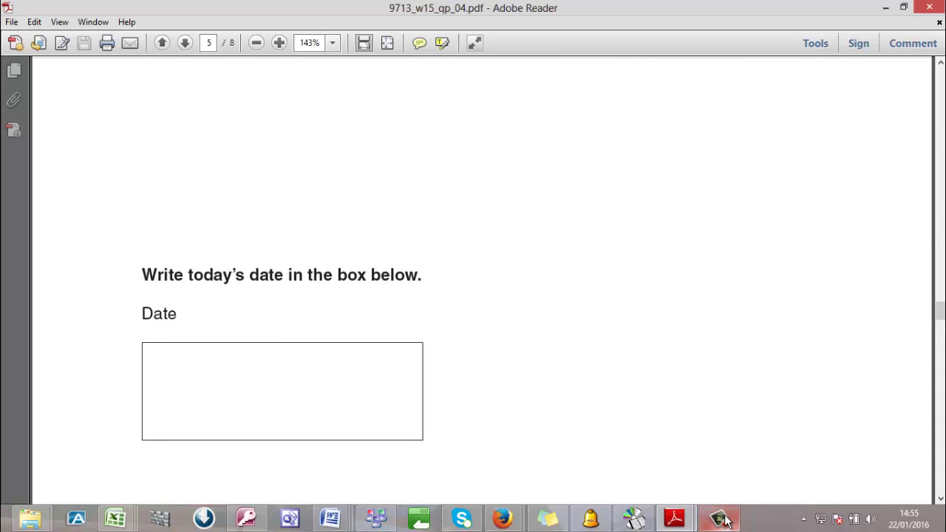
mouse_move(723, 519)
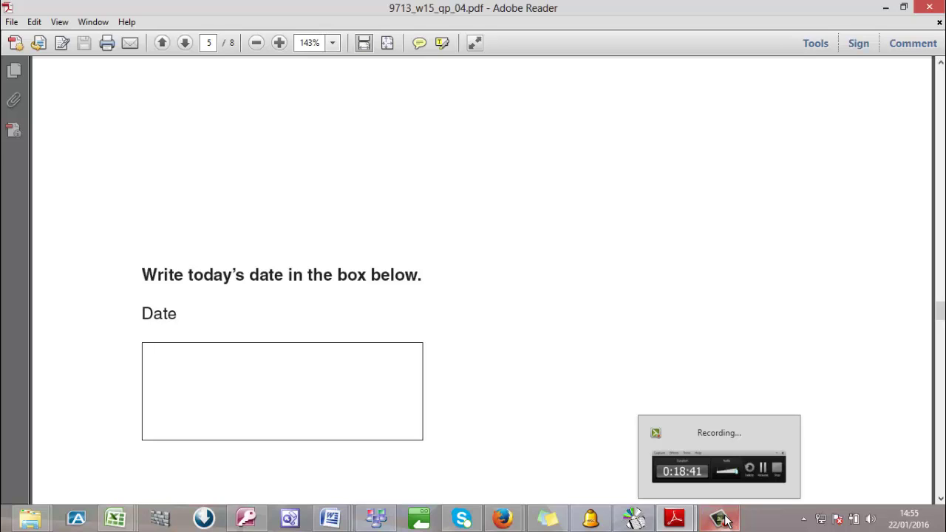
click(720, 519)
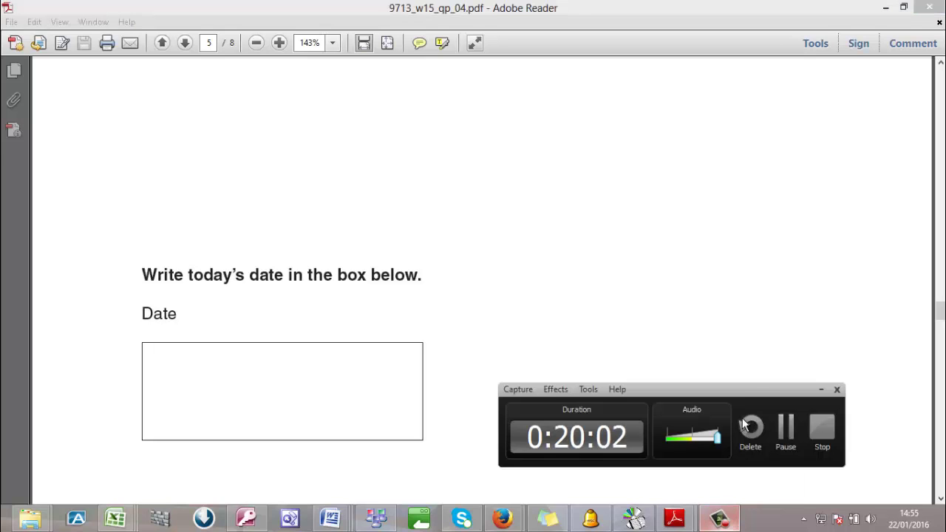